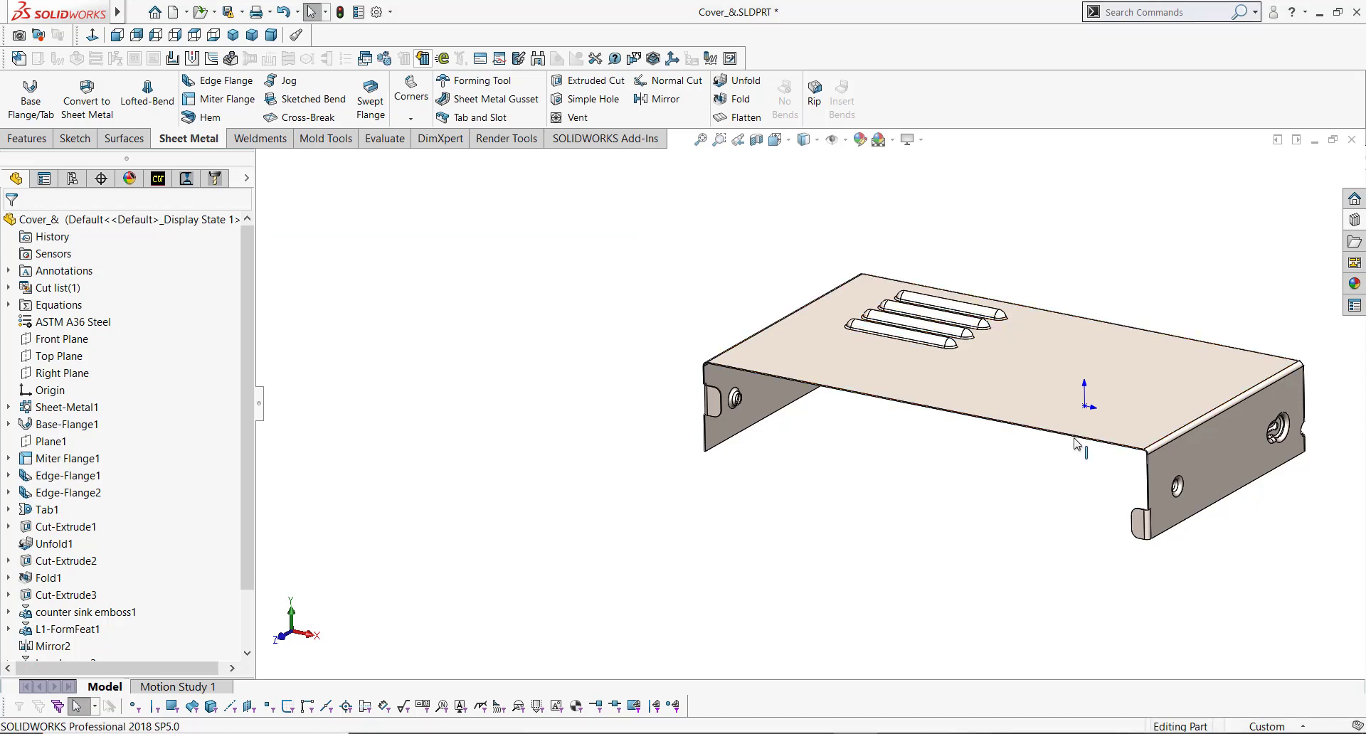
# Step: Examine the finished cover part's side flange holes and top louvers from several angles
pyautogui.scroll(-3, 1106, 418)
pyautogui.moveTo(813, 392); pyautogui.dragTo(772, 365, button='middle')
pyautogui.scroll(-5, 1235, 458)
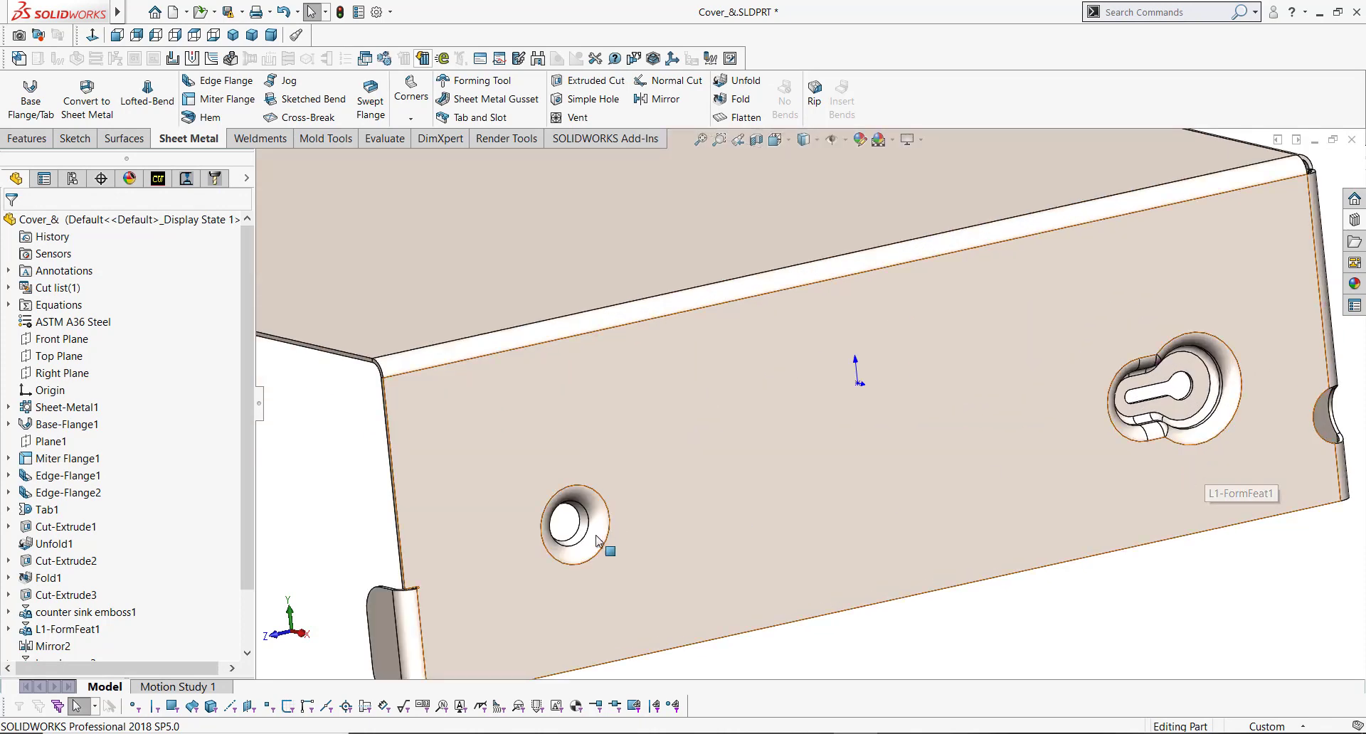
pyautogui.scroll(-6, 476, 574)
pyautogui.moveTo(496, 524); pyautogui.dragTo(639, 544, button='middle')
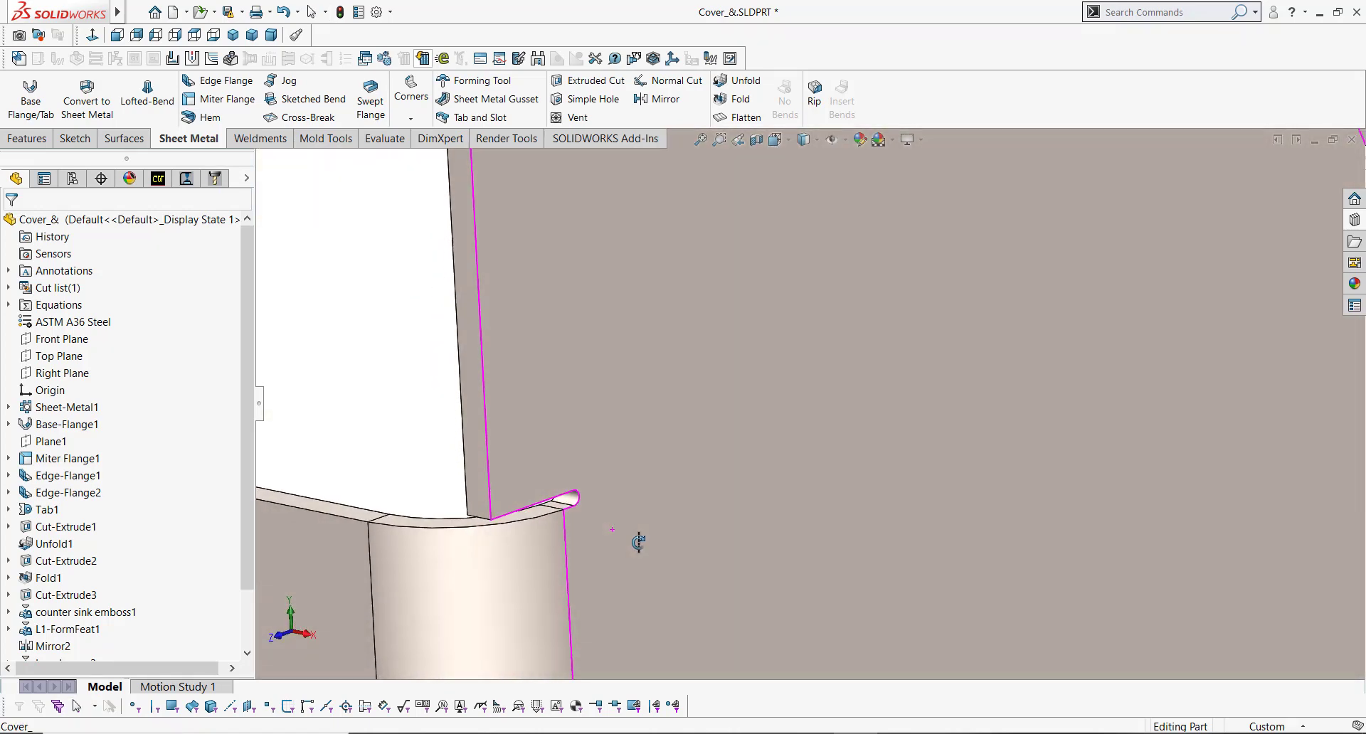
pyautogui.scroll(6, 638, 544)
pyautogui.press('f')
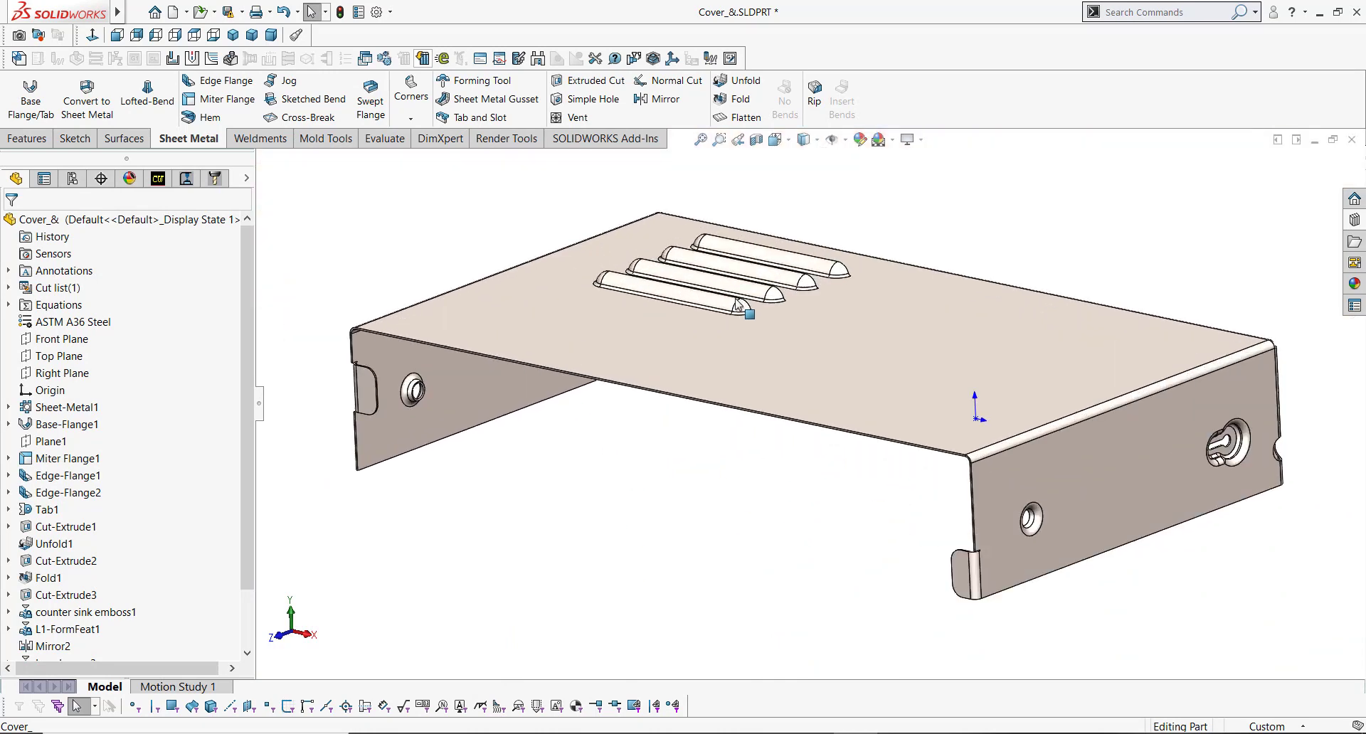
pyautogui.moveTo(740, 311); pyautogui.dragTo(890, 421, button='middle')
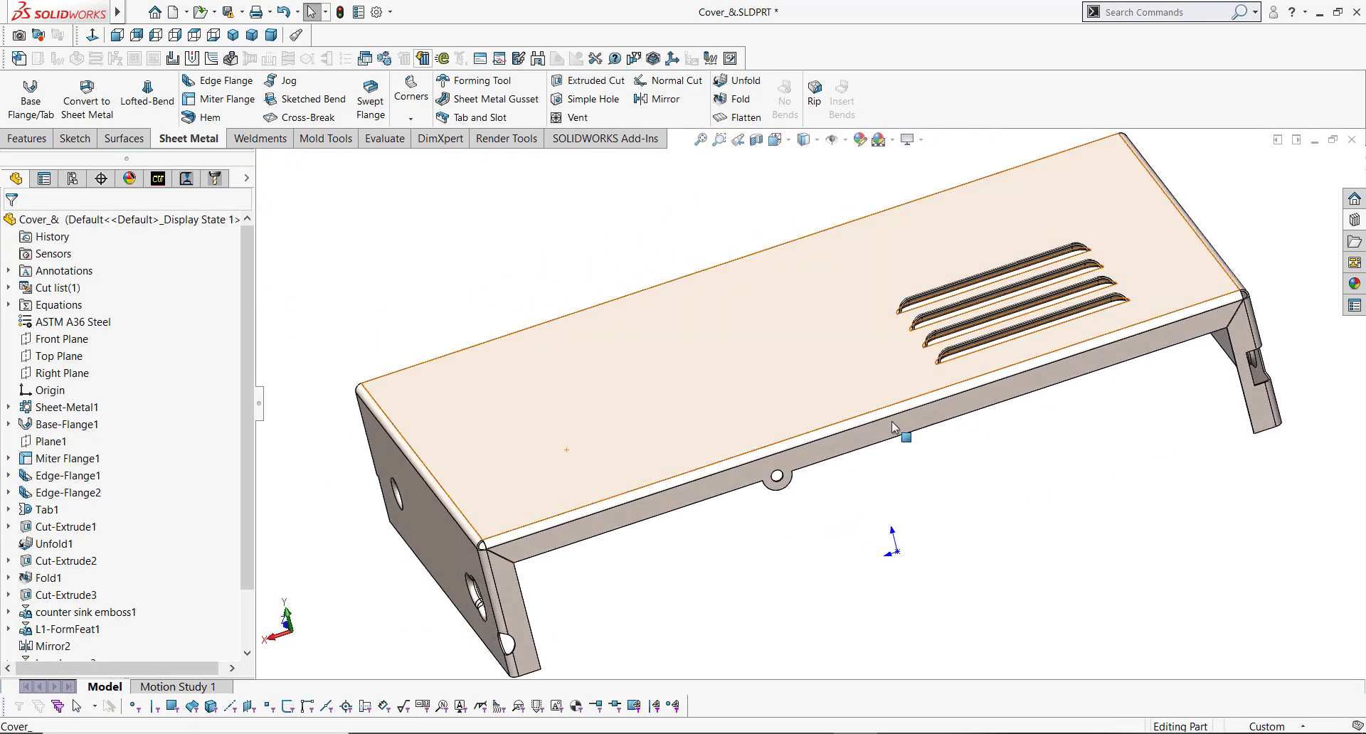
pyautogui.scroll(-8, 854, 384)
pyautogui.middleClick(827, 349)
pyautogui.moveTo(827, 349); pyautogui.dragTo(839, 293, button='middle')
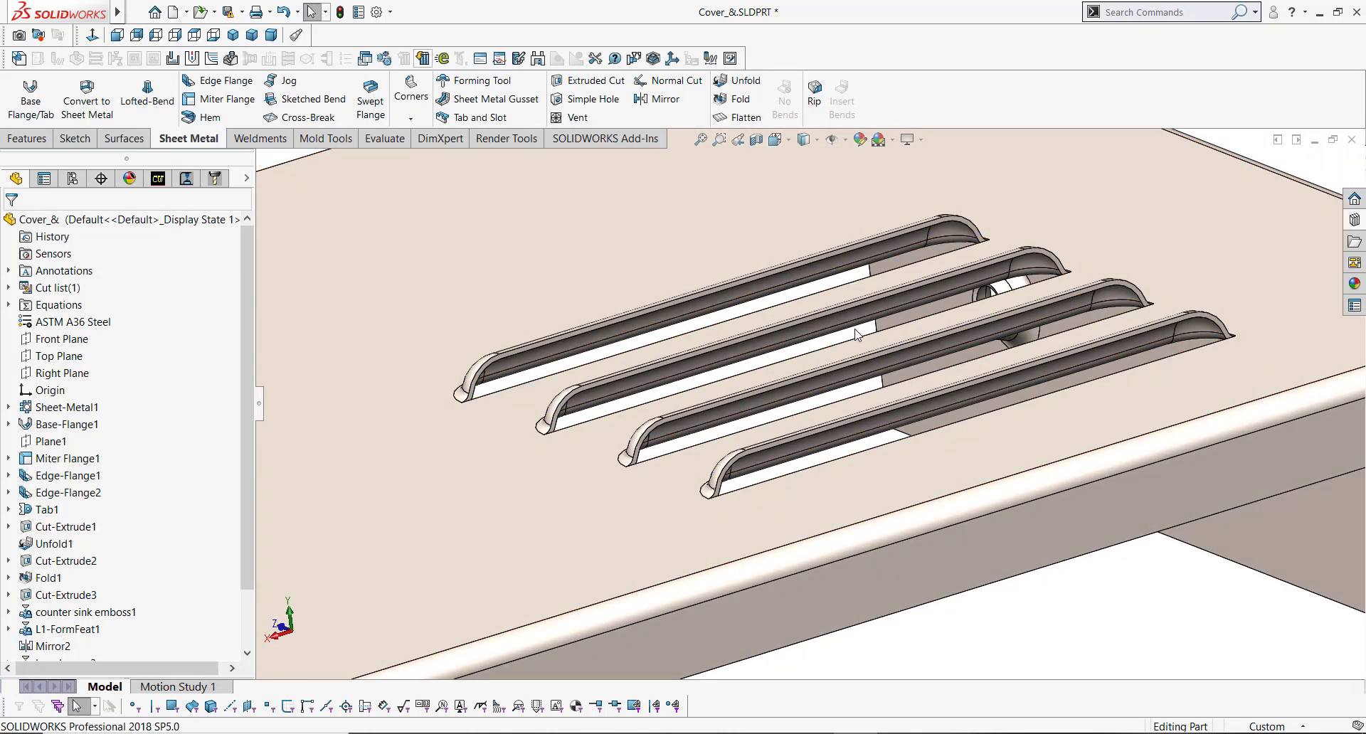
pyautogui.scroll(8, 861, 334)
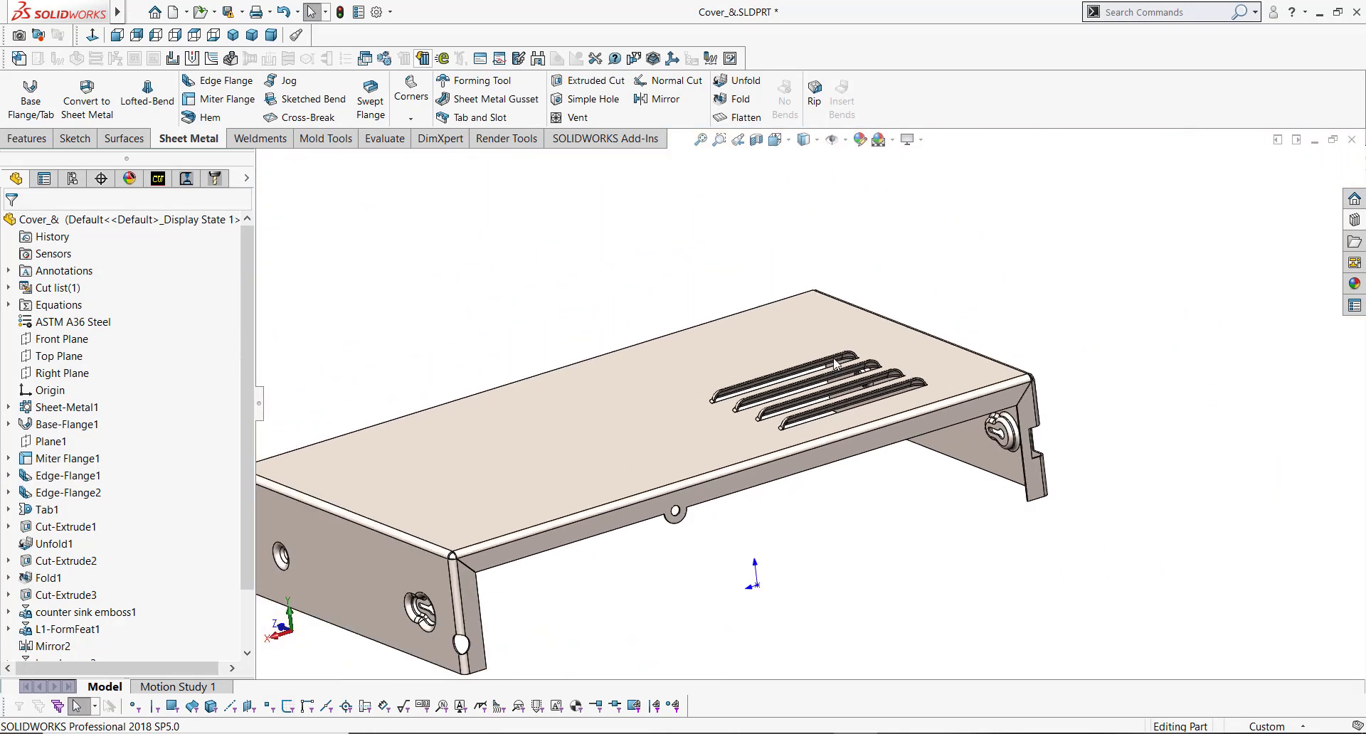
# Step: Examine the keyhole form feature and edge notch on the cover's end flange
pyautogui.scroll(-9, 476, 587)
pyautogui.scroll(-2, 505, 590)
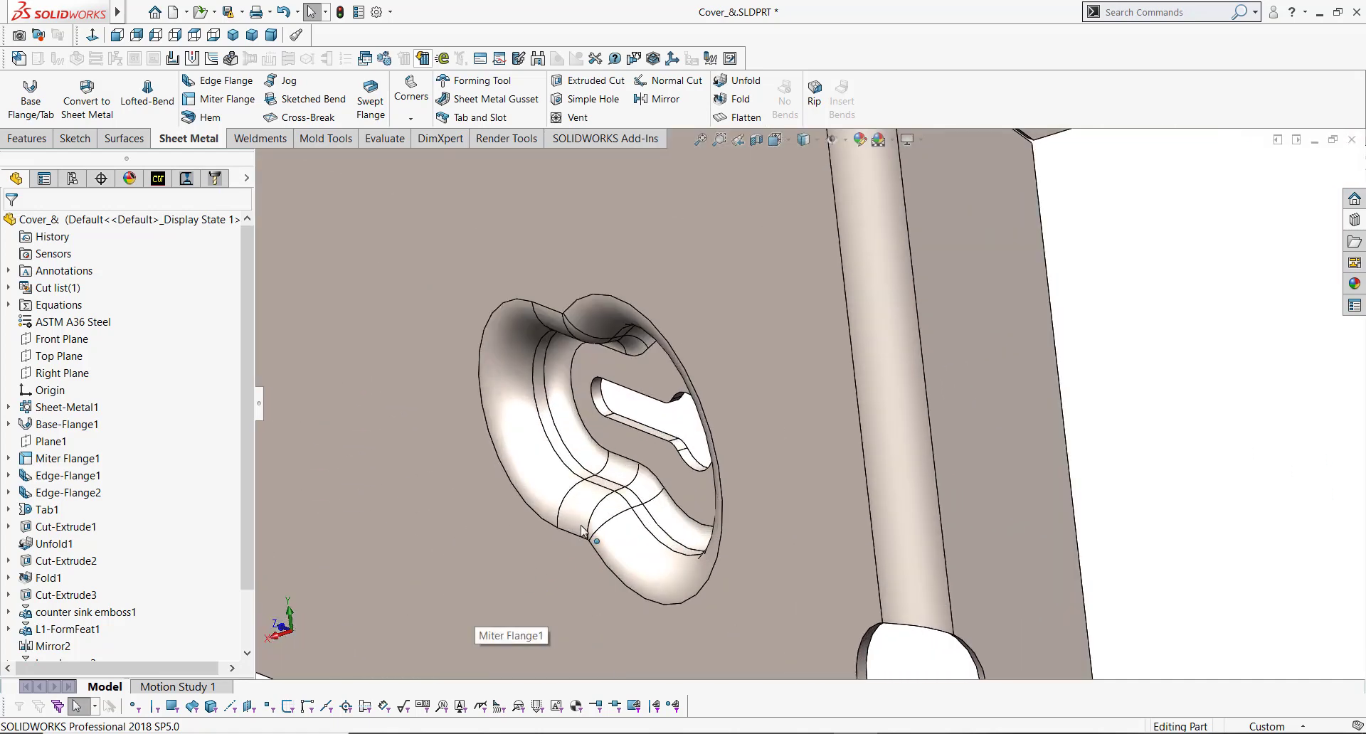
pyautogui.middleClick(658, 446)
pyautogui.moveTo(658, 446); pyautogui.dragTo(693, 440, button='middle')
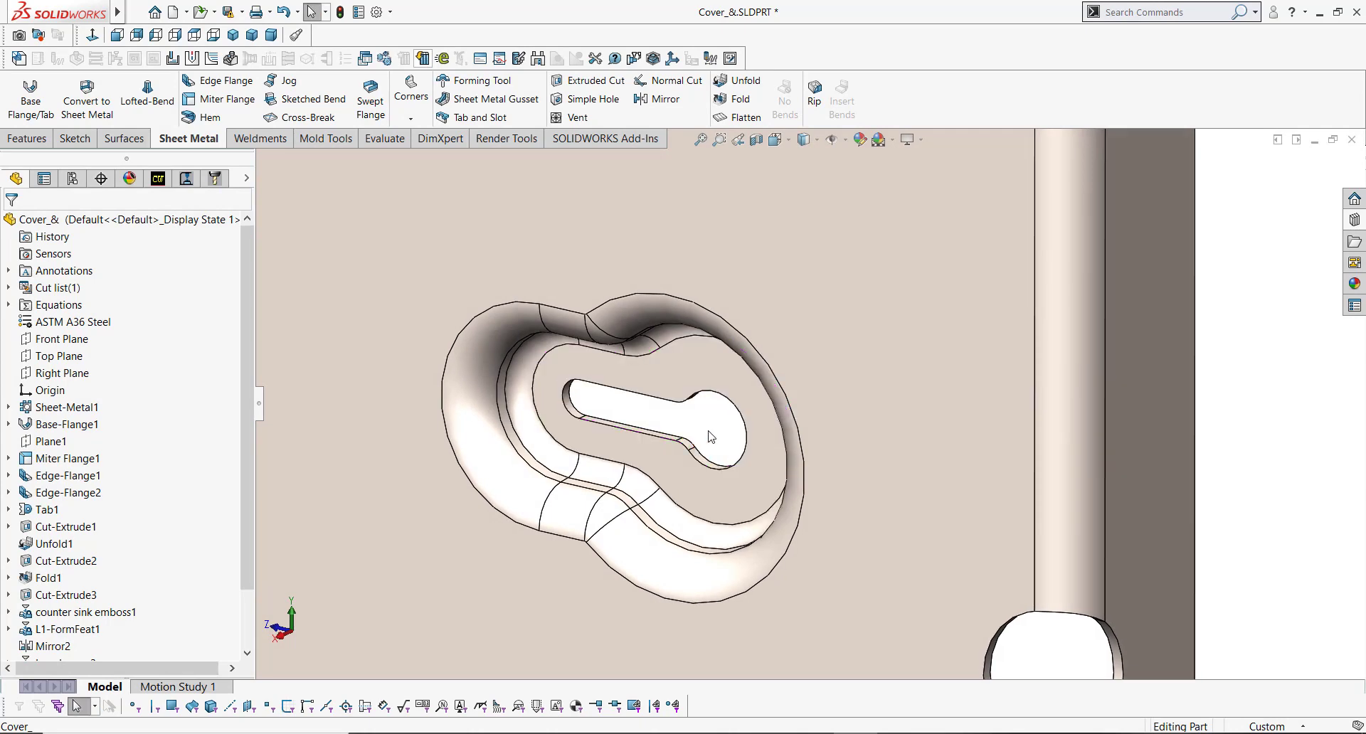
pyautogui.scroll(5, 809, 434)
pyautogui.scroll(-8, 808, 432)
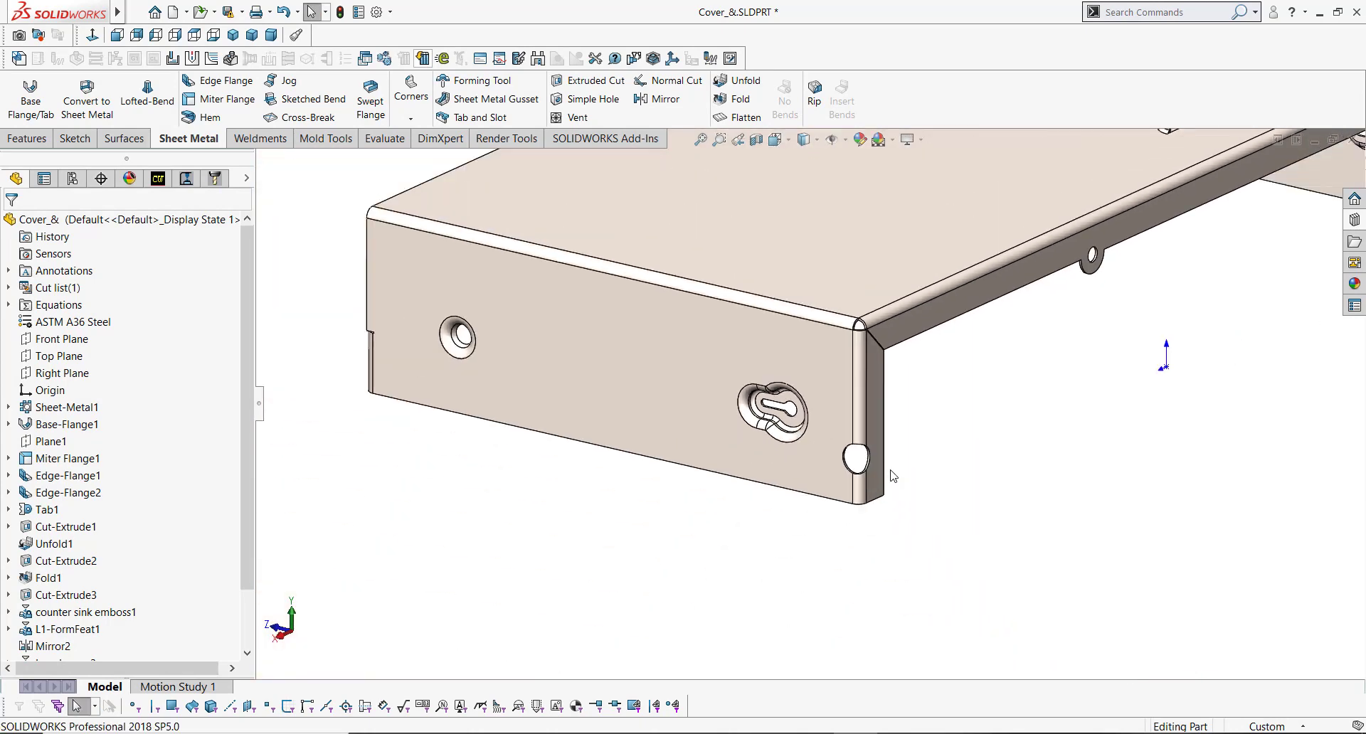
pyautogui.moveTo(777, 387)
pyautogui.mouseDown(button='middle')
pyautogui.moveTo(765, 327)
pyautogui.moveTo(775, 398)
pyautogui.mouseUp(button='middle')
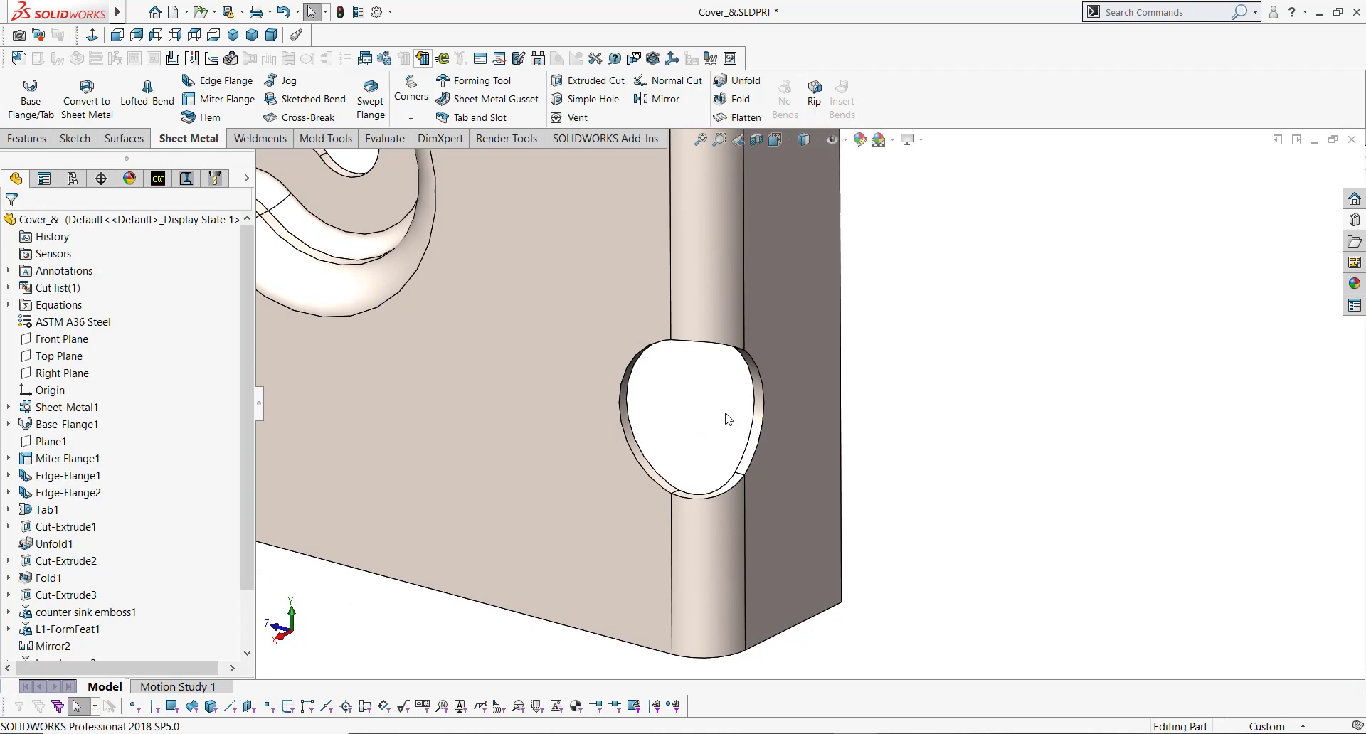
pyautogui.scroll(8, 727, 418)
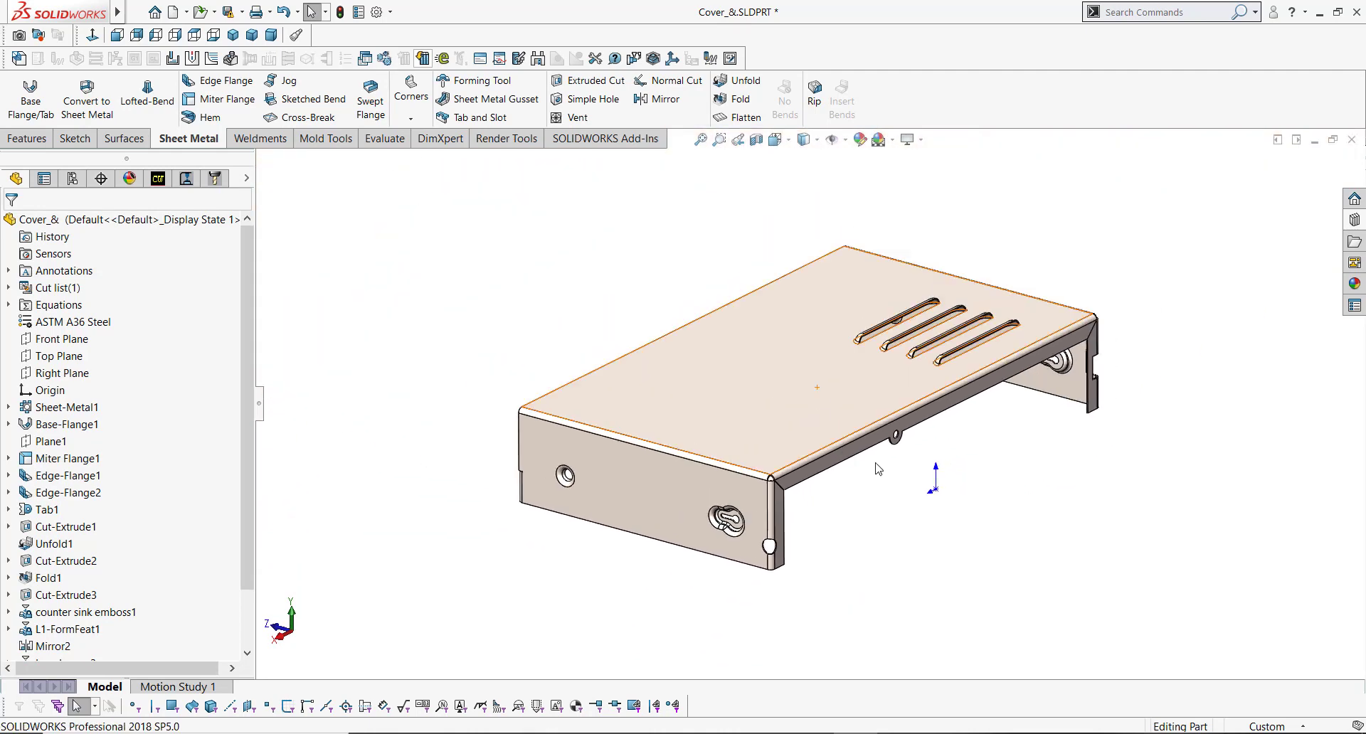
pyautogui.moveTo(878, 468); pyautogui.dragTo(1084, 262, button='middle')
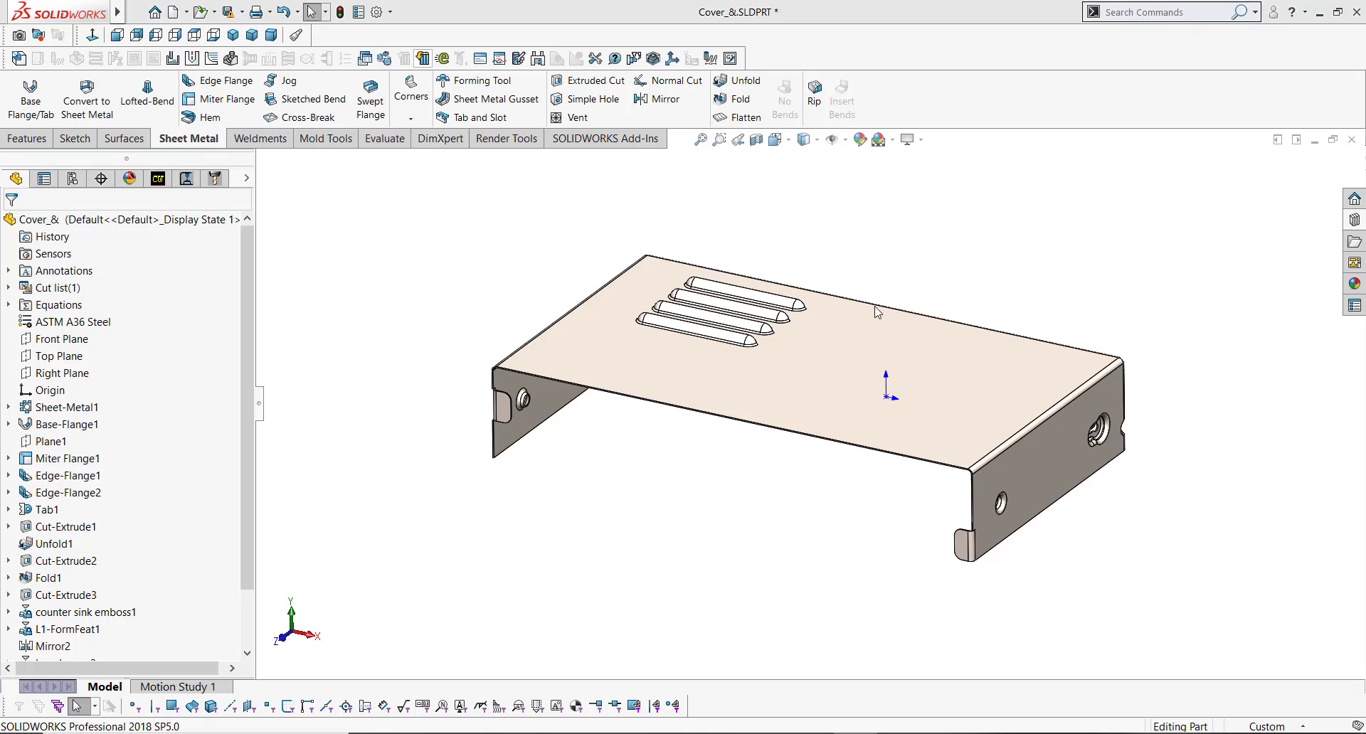
# Step: Close the cover part and create a new part from the Part_IN training template
pyautogui.hotkey('ctrl', 'w')
pyautogui.click(612, 390)
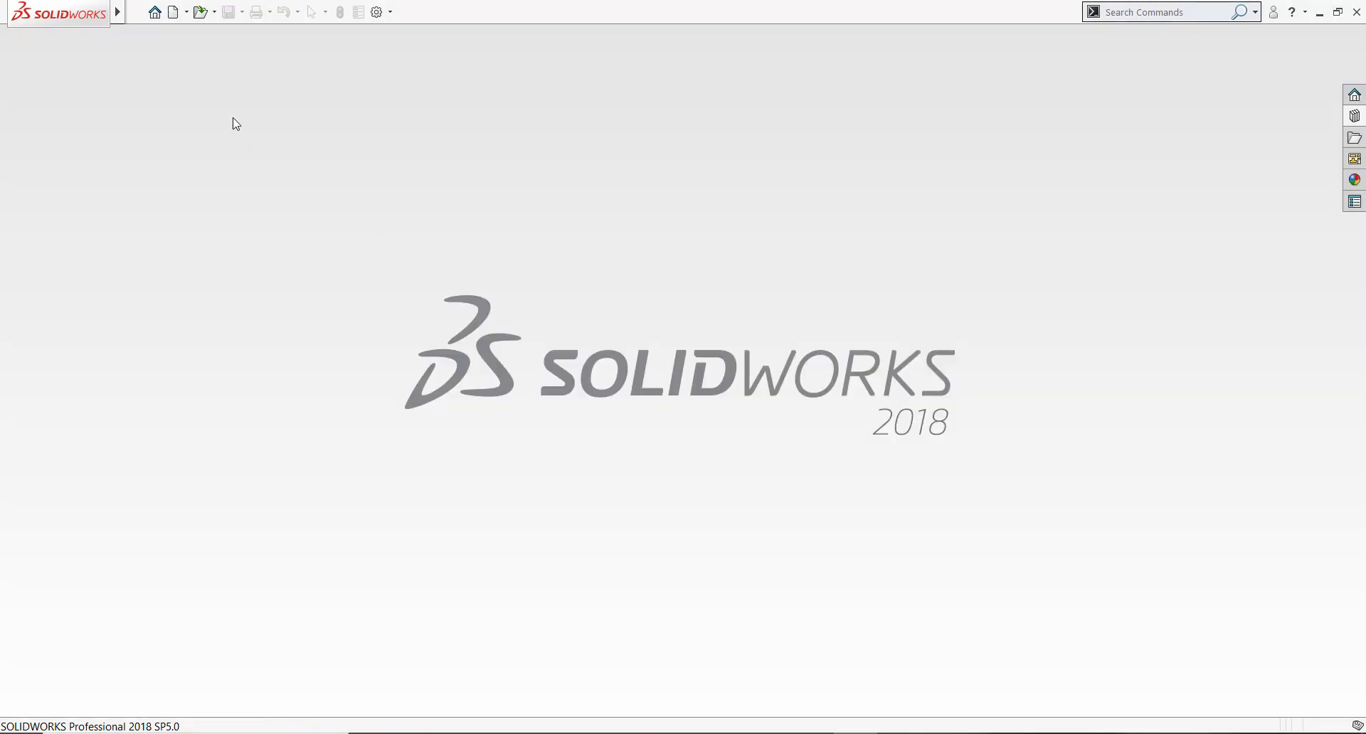
pyautogui.click(173, 13)
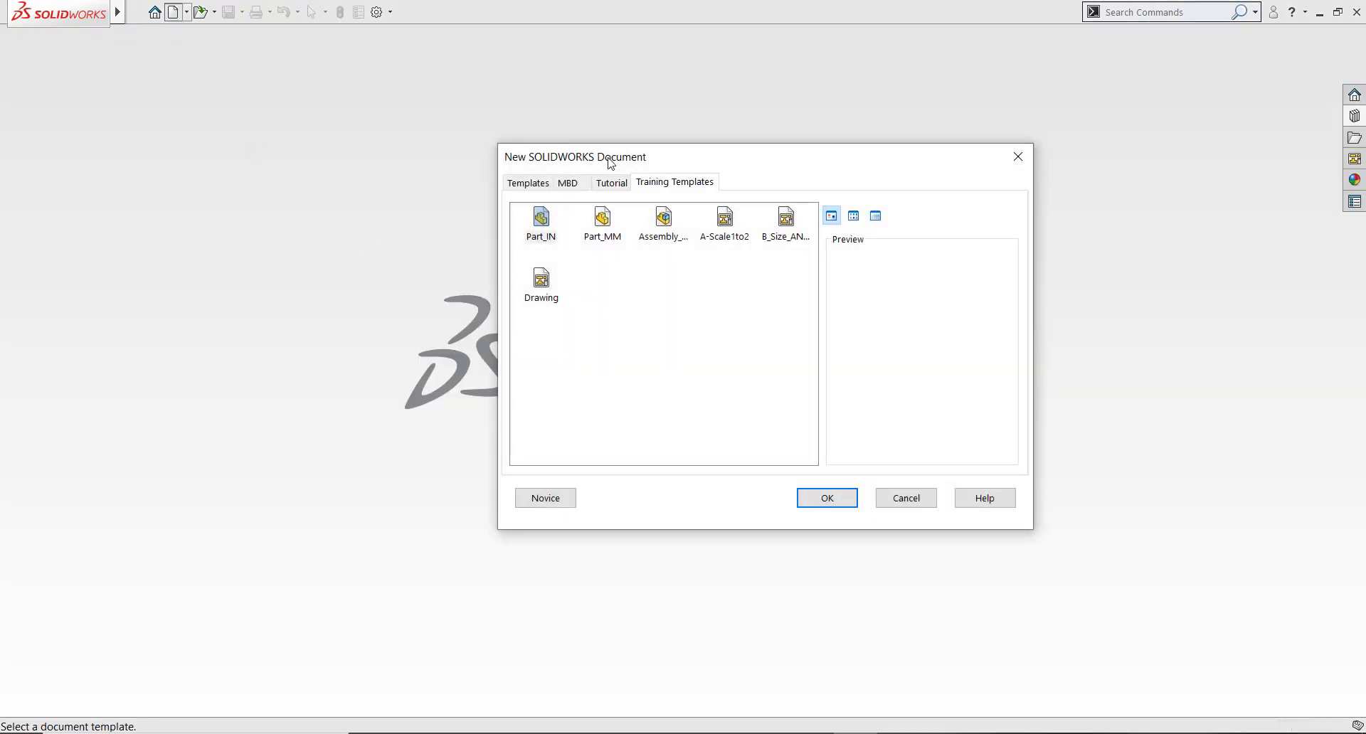
pyautogui.moveTo(626, 164); pyautogui.dragTo(600, 175)
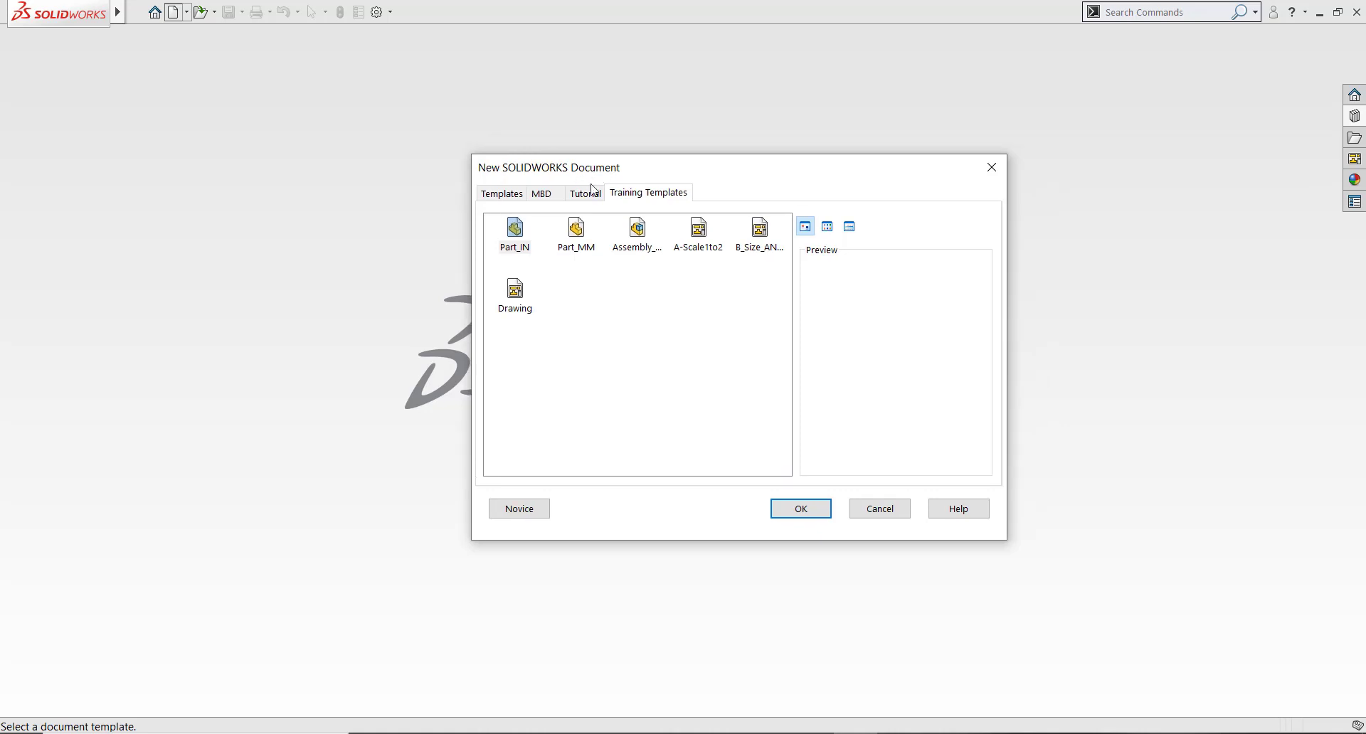
pyautogui.click(516, 235)
pyautogui.click(517, 194)
pyautogui.click(631, 195)
pyautogui.doubleClick(512, 247)
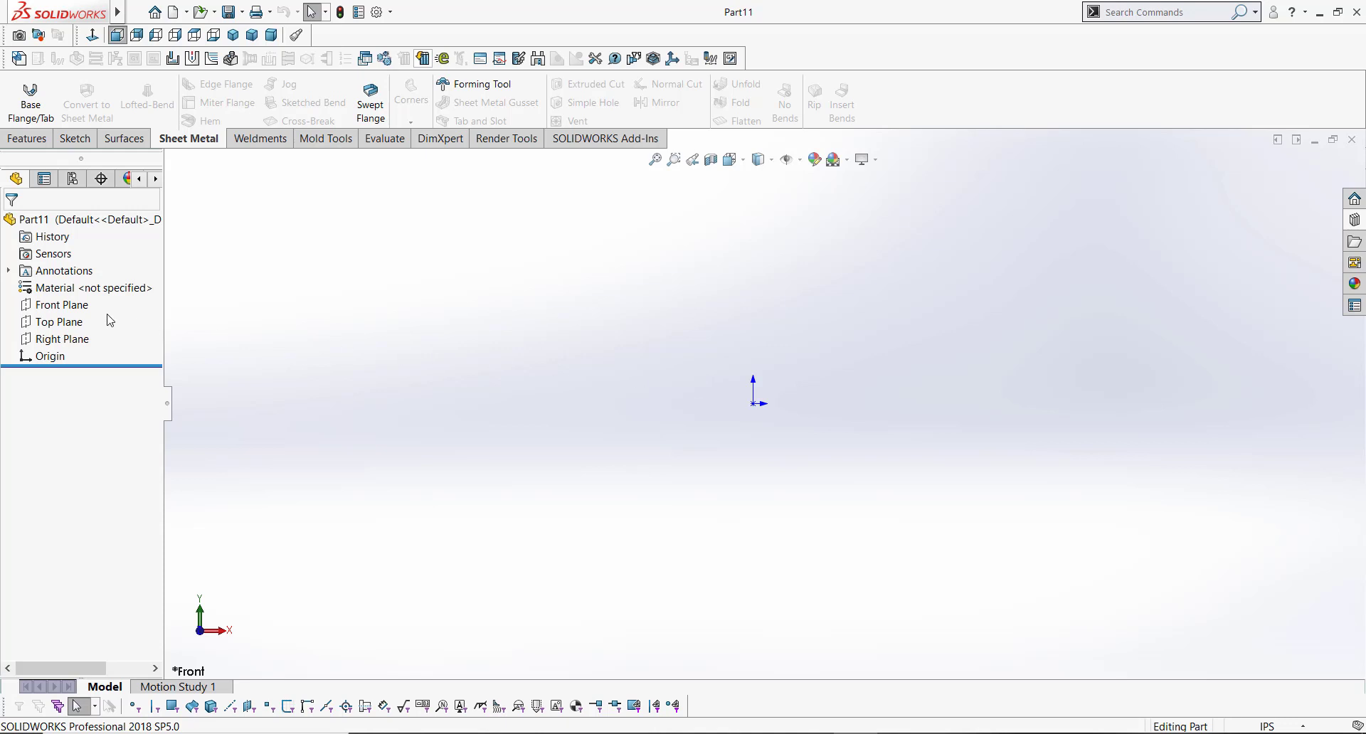
# Step: Sketch a 3 Point Center Rectangle on the Front Plane, about 11.4 in wide by 3.3 in tall
pyautogui.click(75, 305)
pyautogui.click(114, 284)
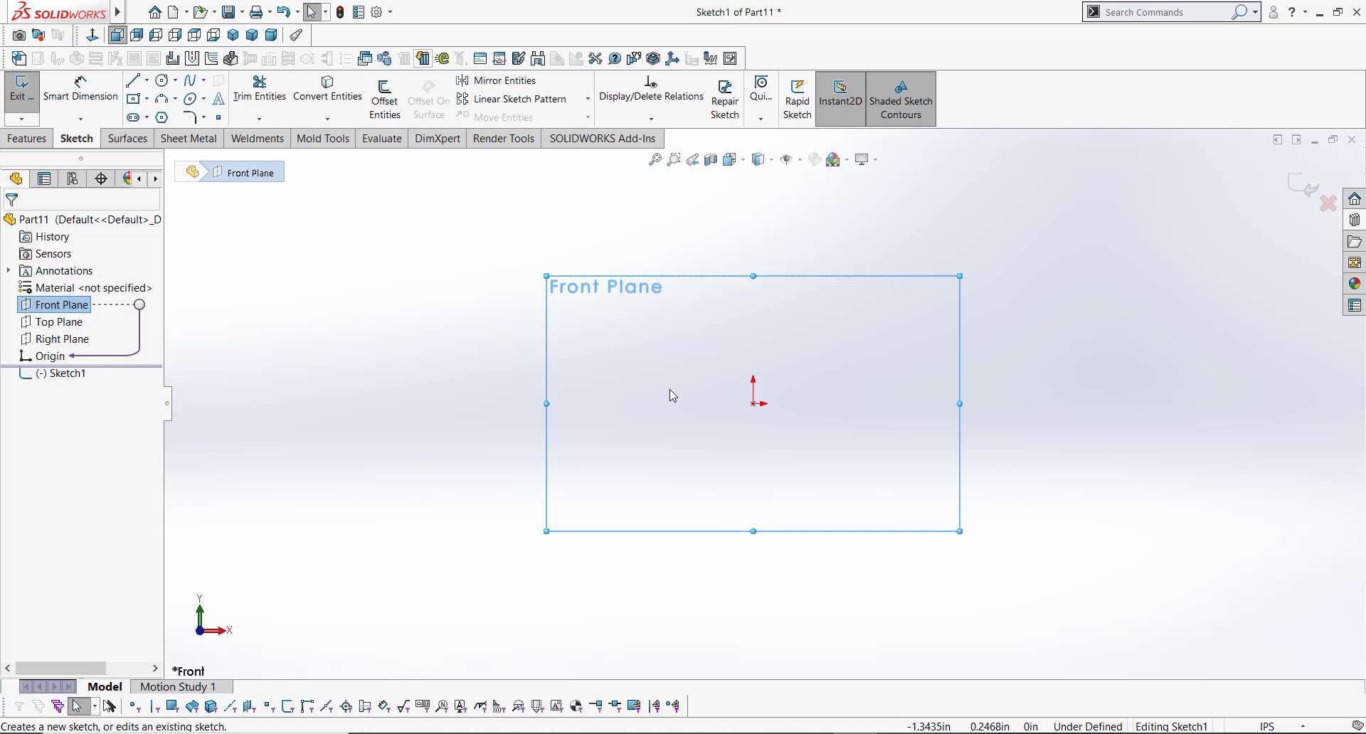
pyautogui.press('s')
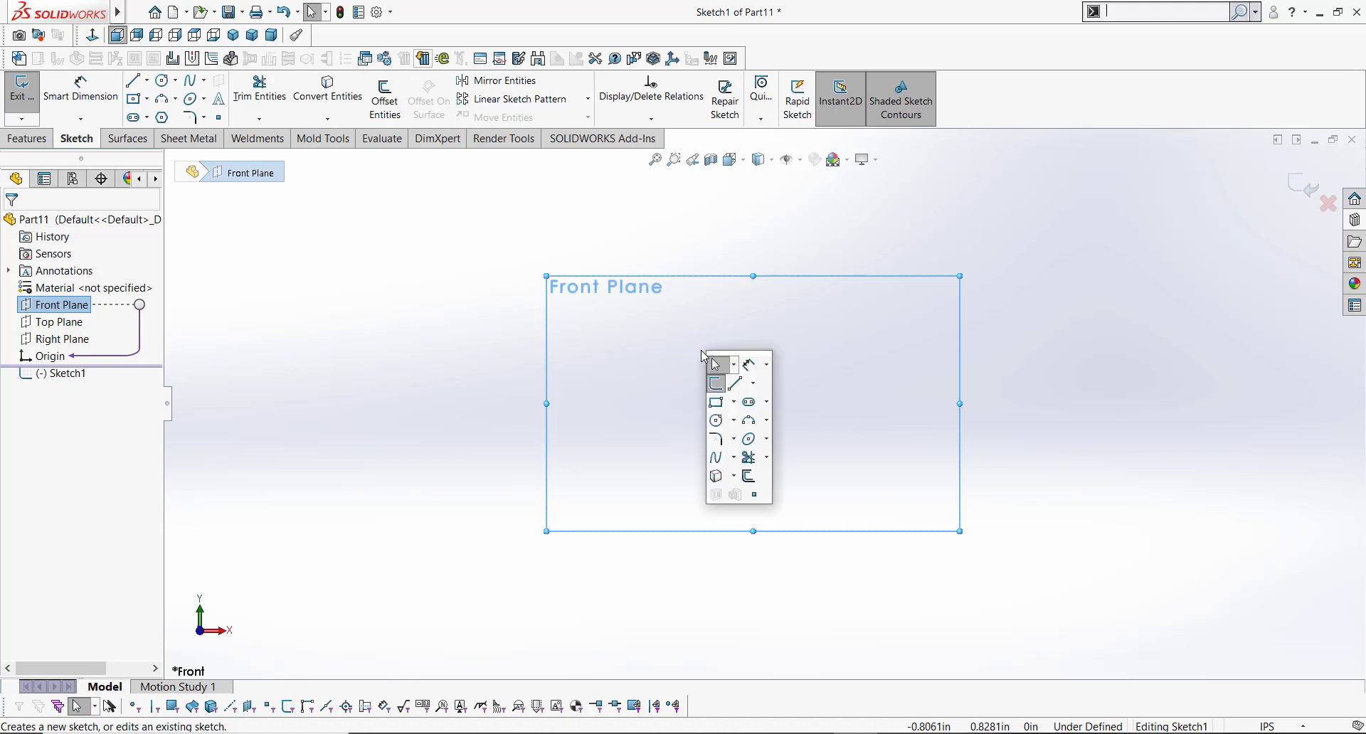
pyautogui.click(734, 403)
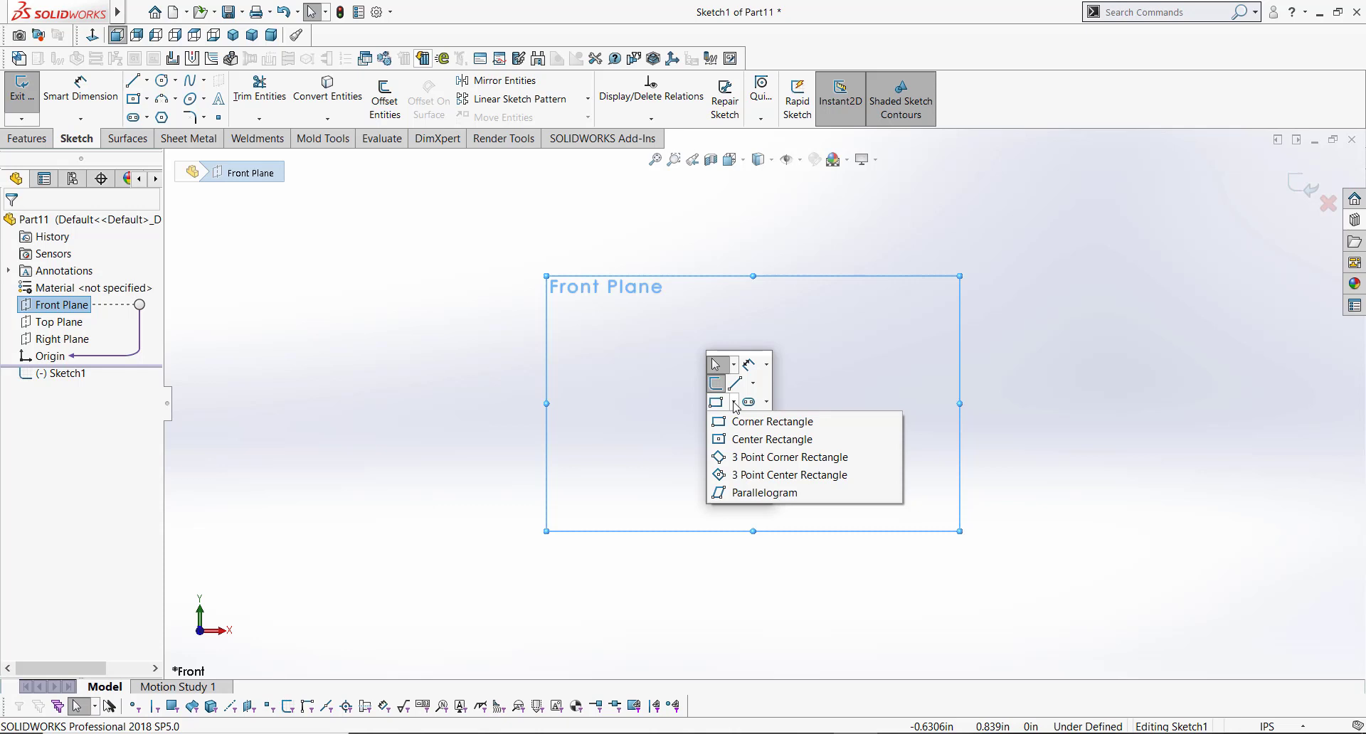
pyautogui.click(783, 474)
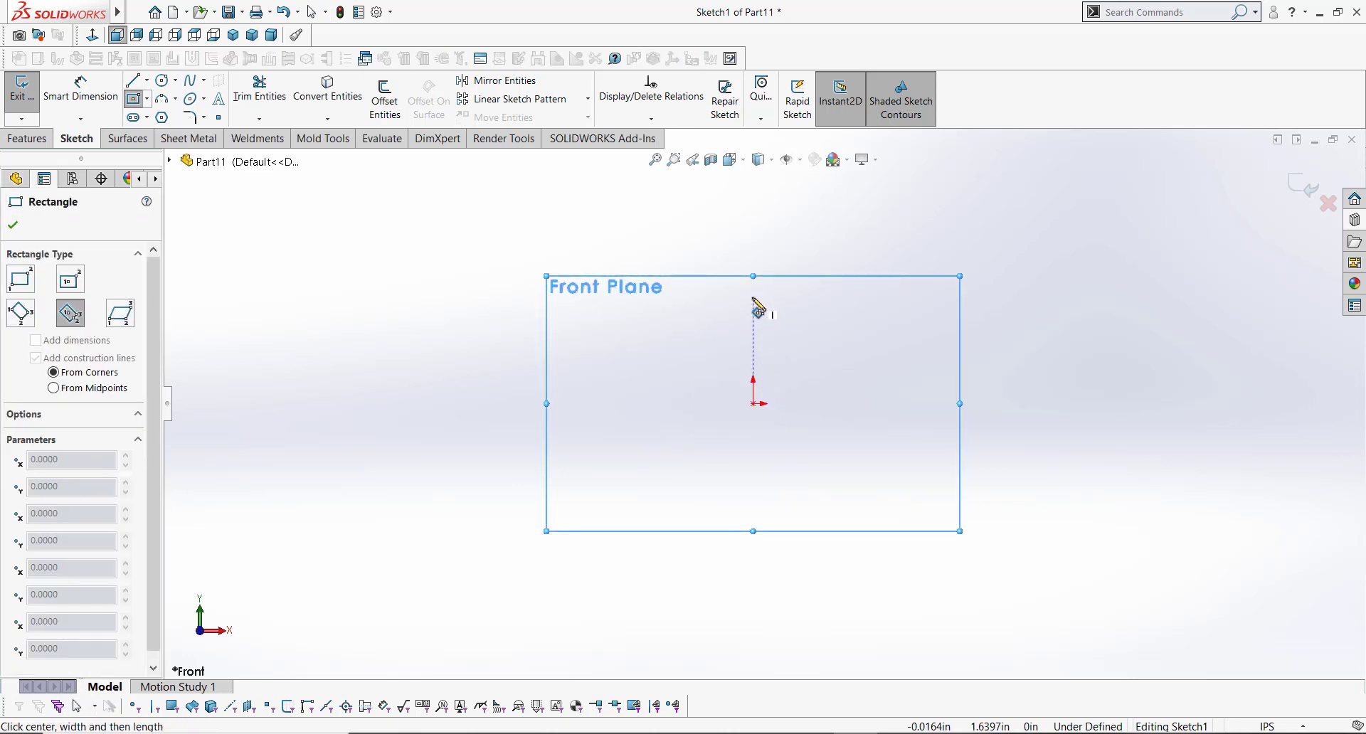
pyautogui.click(752, 299)
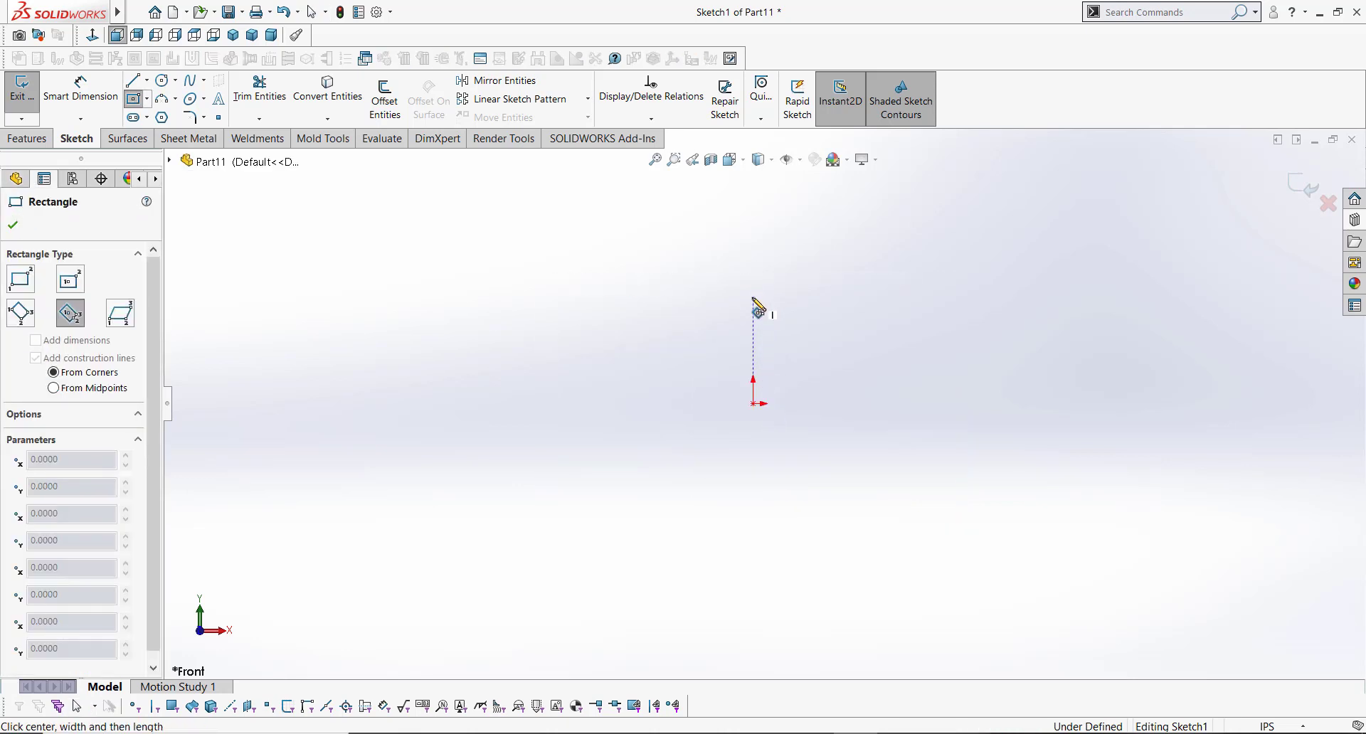
pyautogui.click(754, 403)
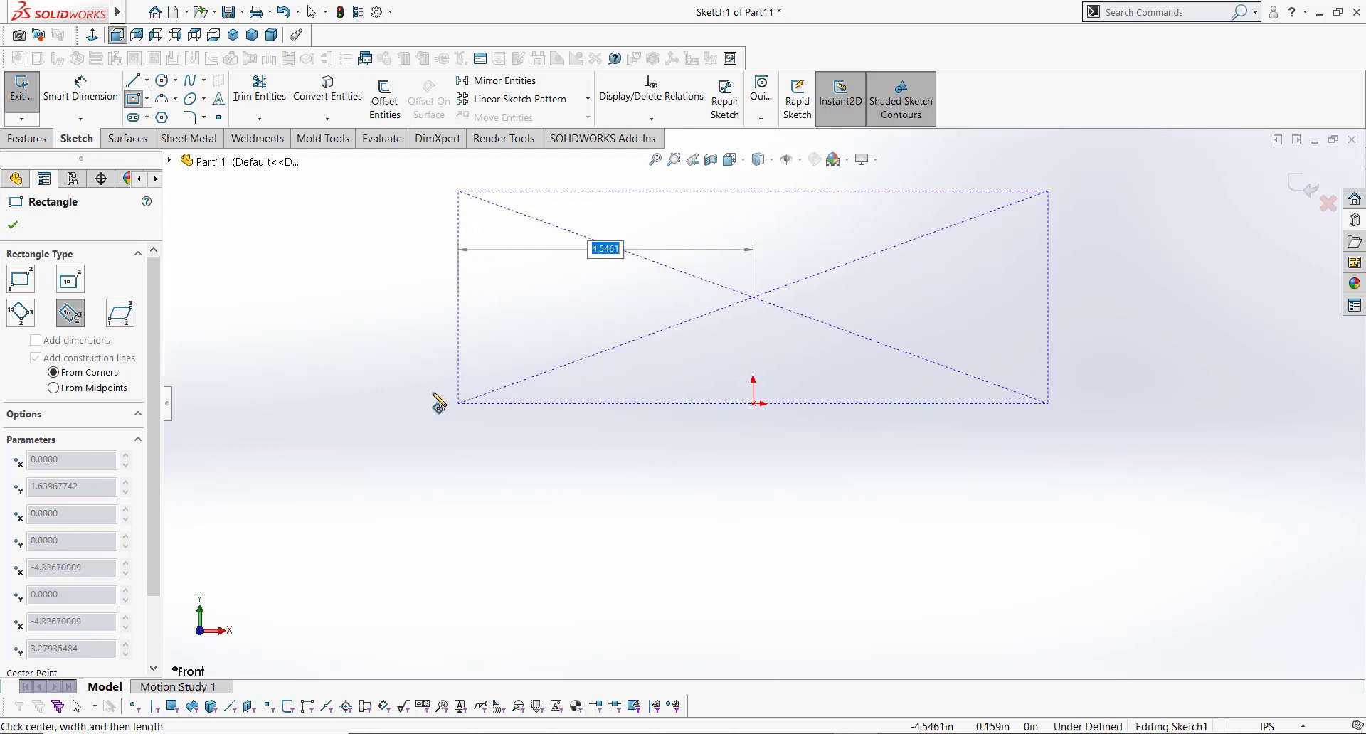
pyautogui.click(385, 404)
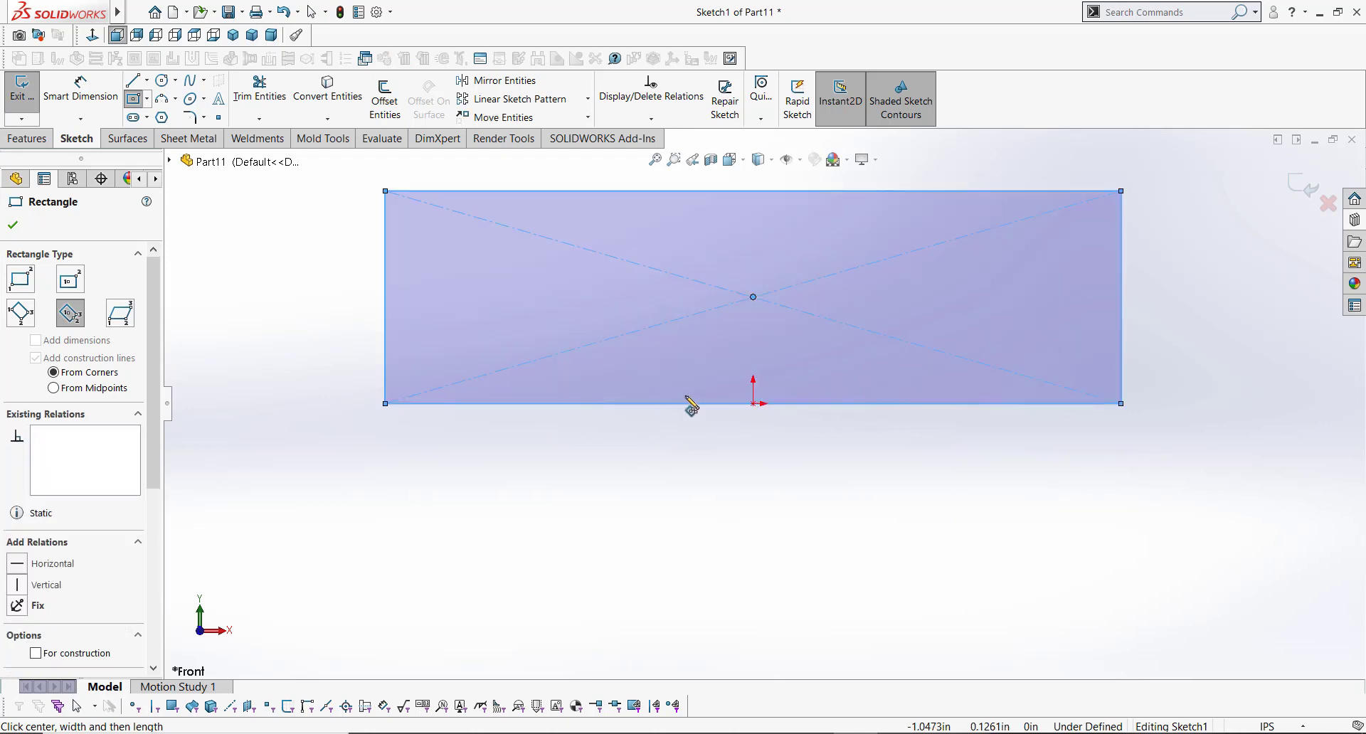
pyautogui.press('Escape')
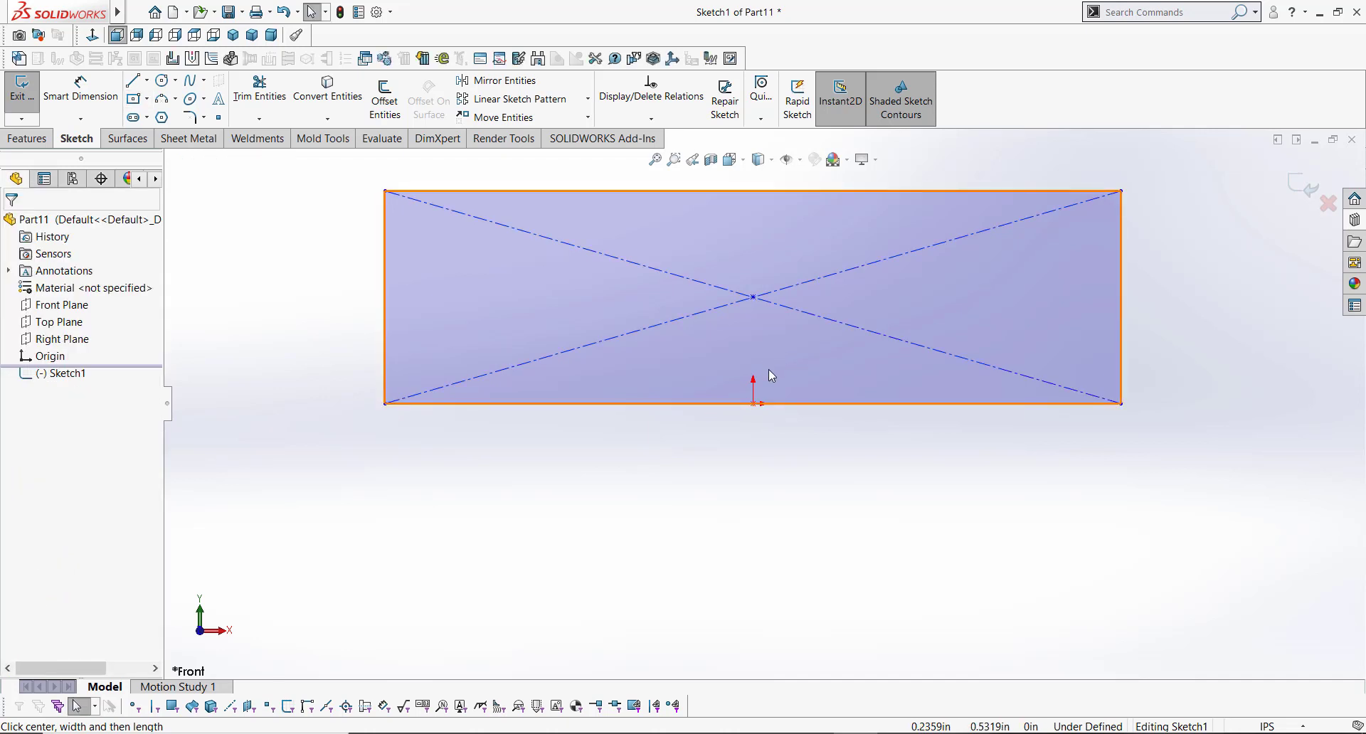
# Step: Make the rectangle's center point vertical with the origin
pyautogui.keyDown('ctrl'); pyautogui.moveTo(768, 369); pyautogui.dragTo(770, 414, button='middle'); pyautogui.keyUp('ctrl')
pyautogui.click(755, 343)
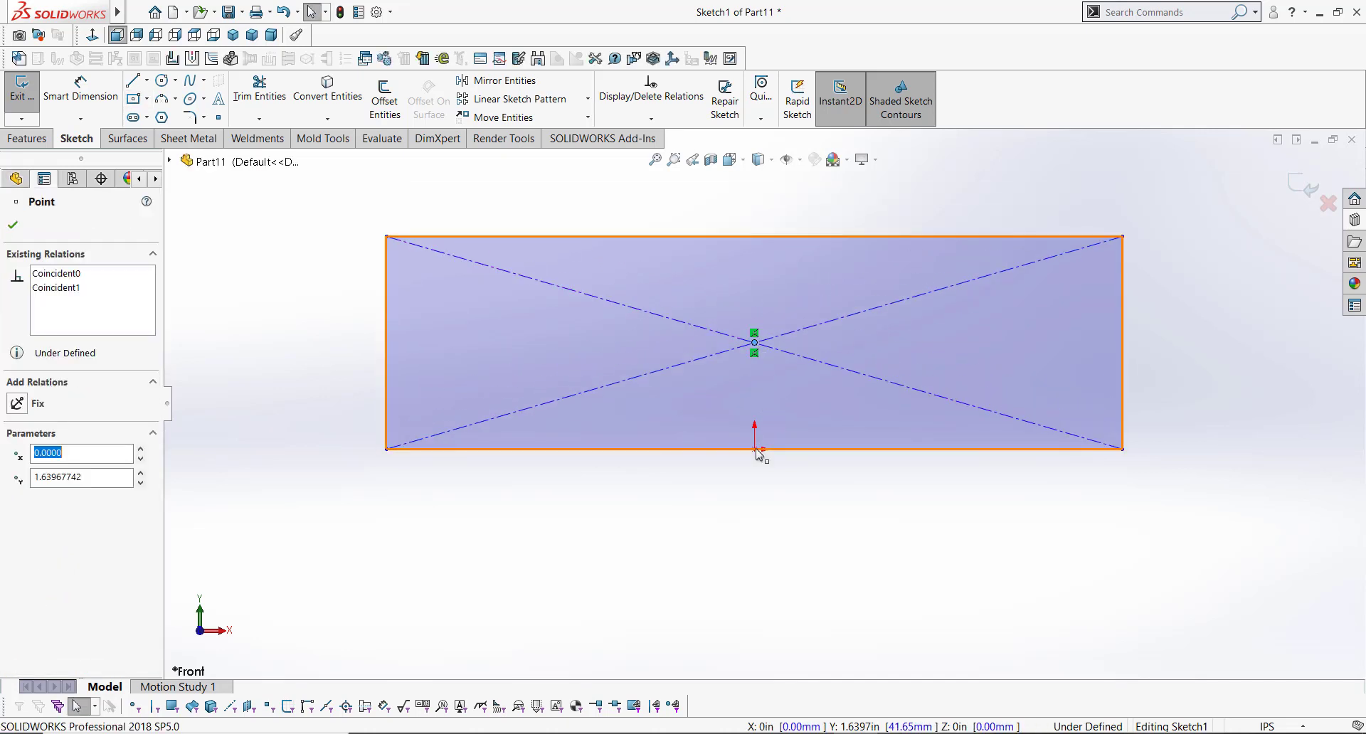
pyautogui.keyDown('ctrl'); pyautogui.click(755, 448); pyautogui.keyUp('ctrl')
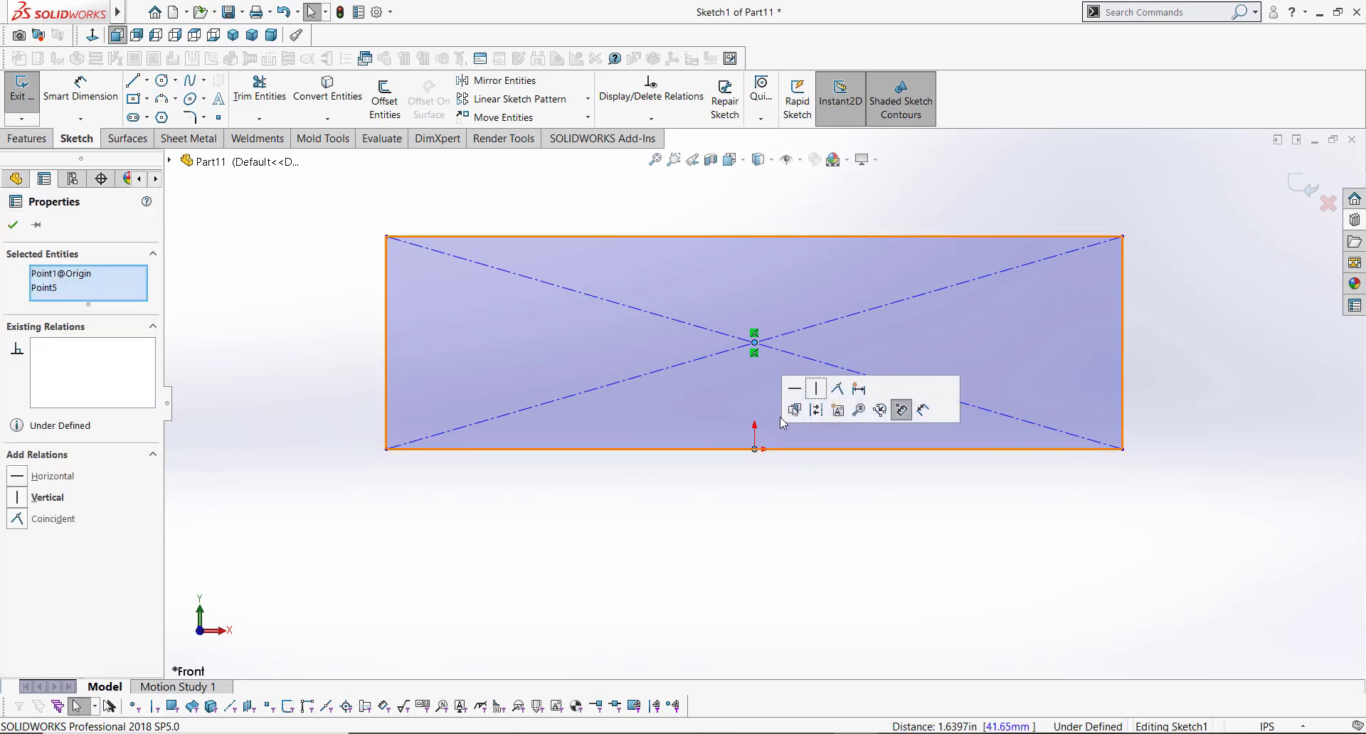
pyautogui.click(816, 389)
# Step: Constrain the origin to the rectangle's bottom edge
pyautogui.click(755, 450)
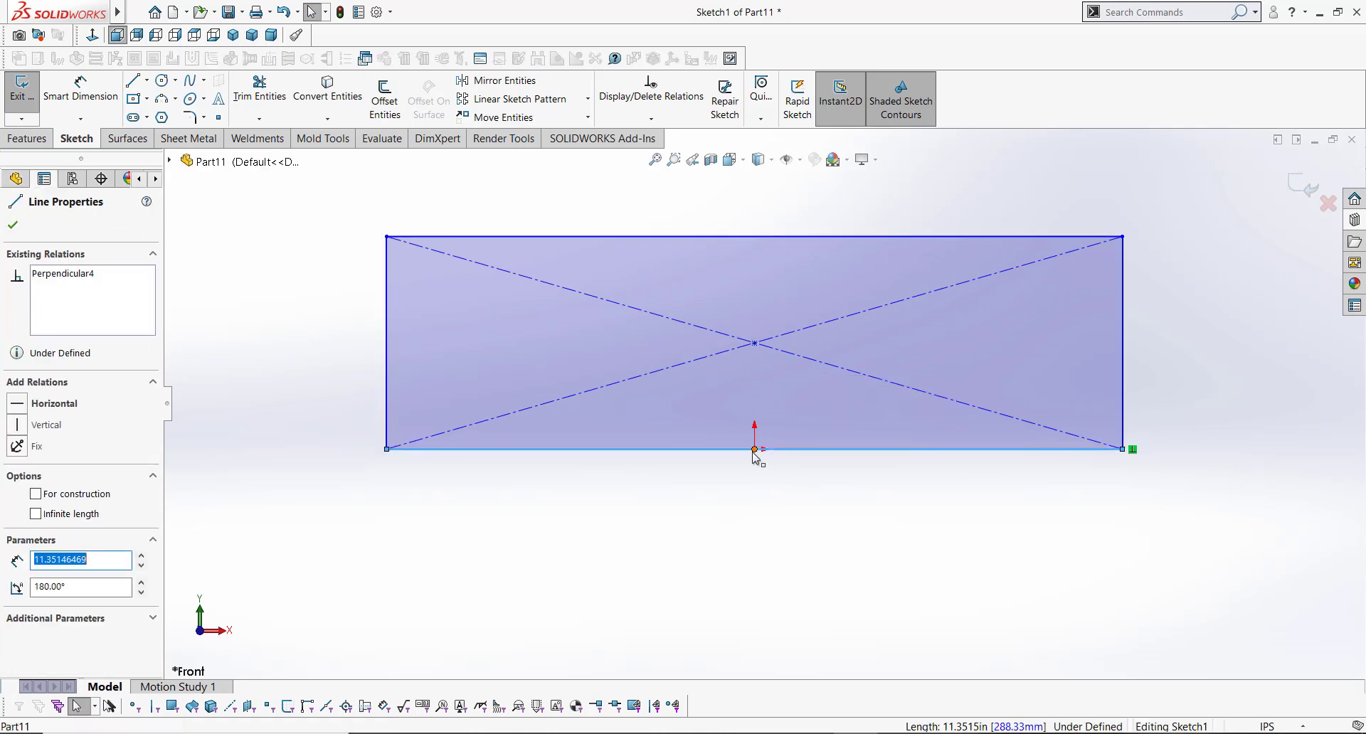
pyautogui.keyDown('ctrl'); pyautogui.click(755, 452); pyautogui.keyUp('ctrl')
pyautogui.click(816, 390)
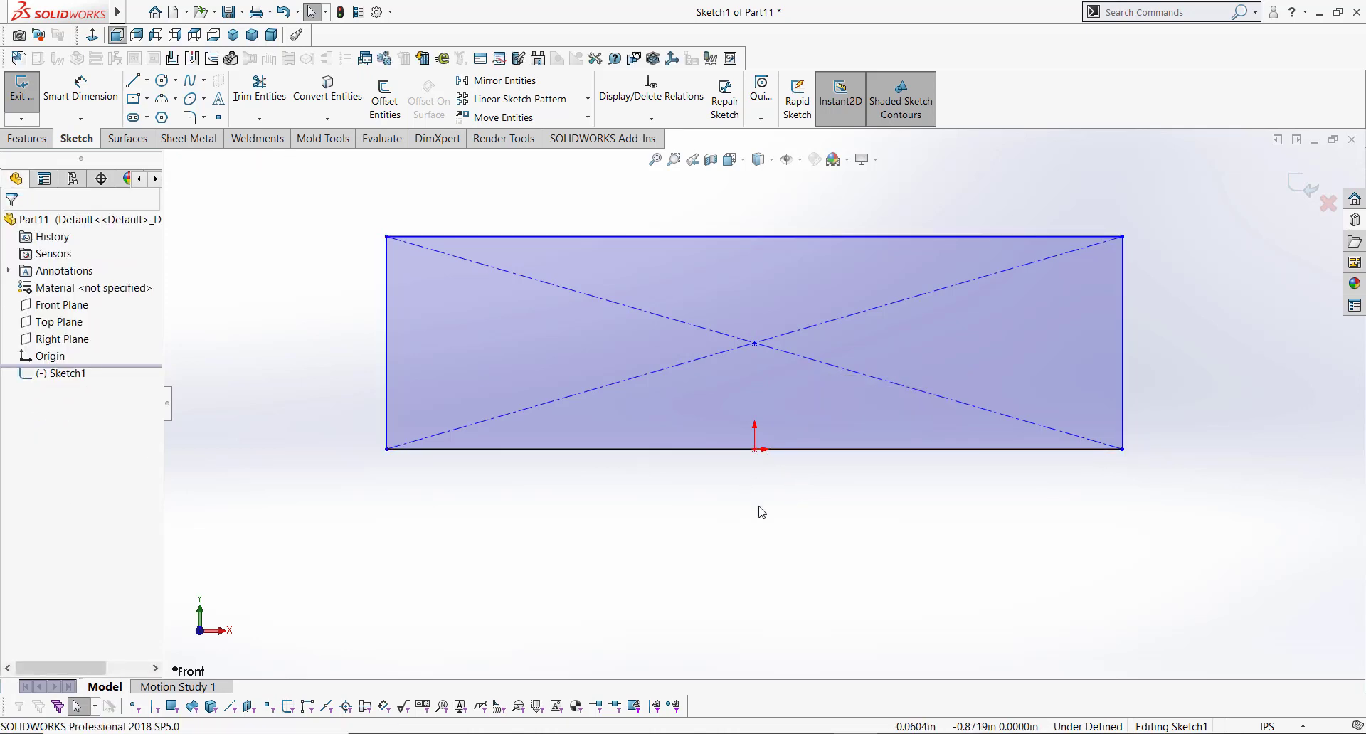
# Step: Dimension the rectangle's height as 3 in with Smart Dimension
pyautogui.press('s')
pyautogui.click(810, 524)
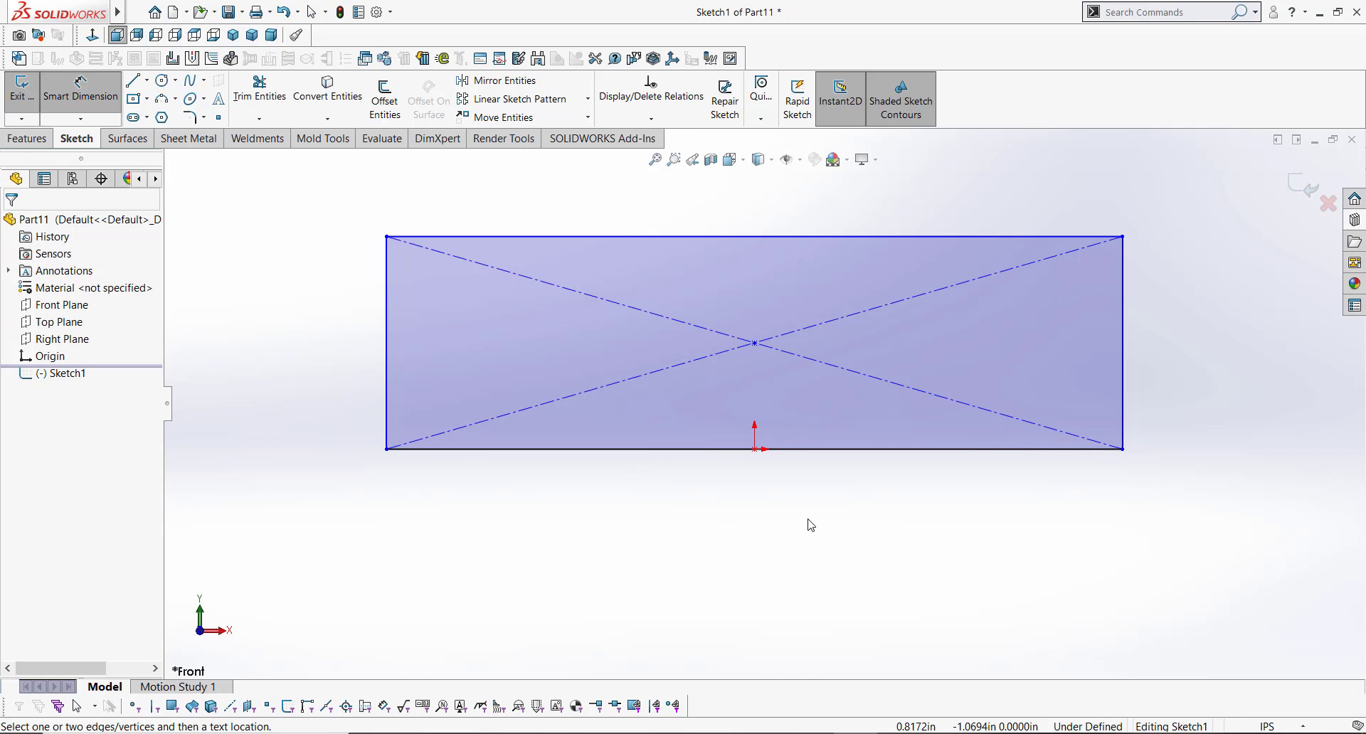
pyautogui.click(386, 338)
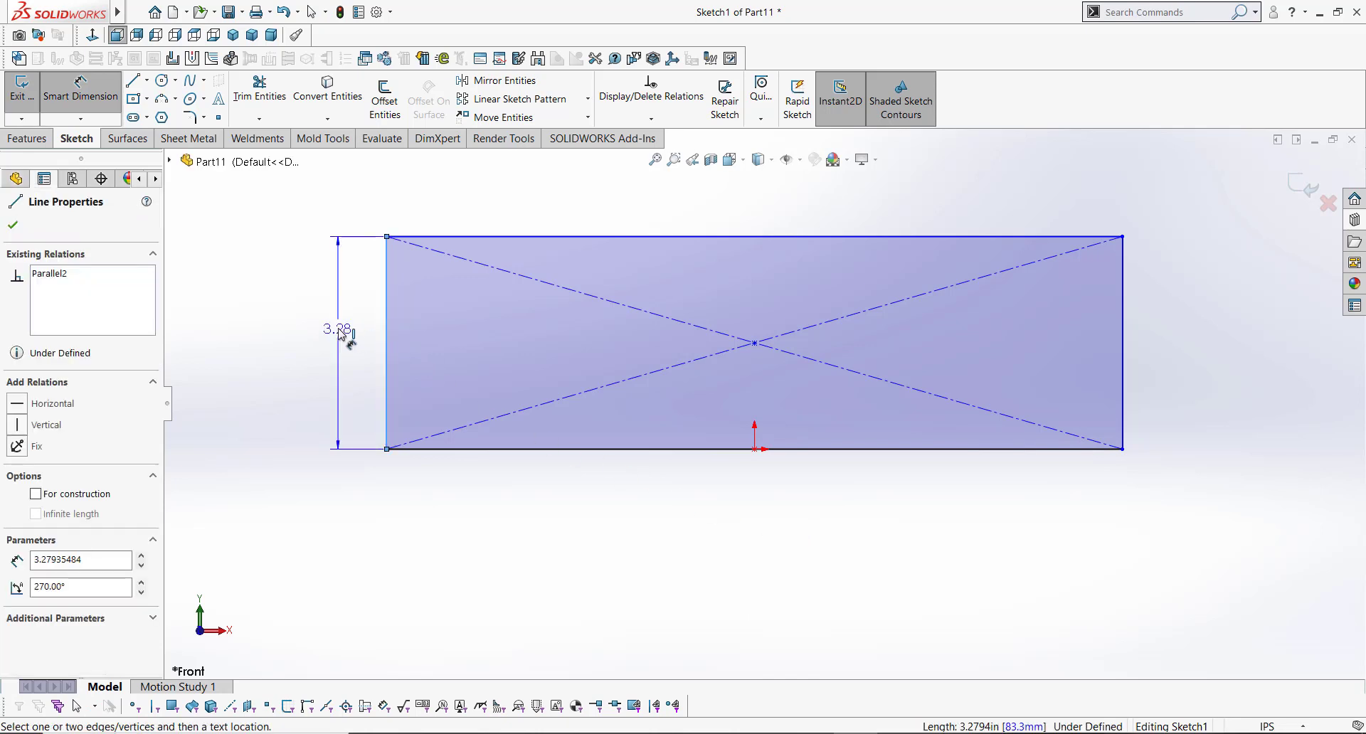
pyautogui.click(340, 332)
pyautogui.write('3')
pyautogui.press('Return')
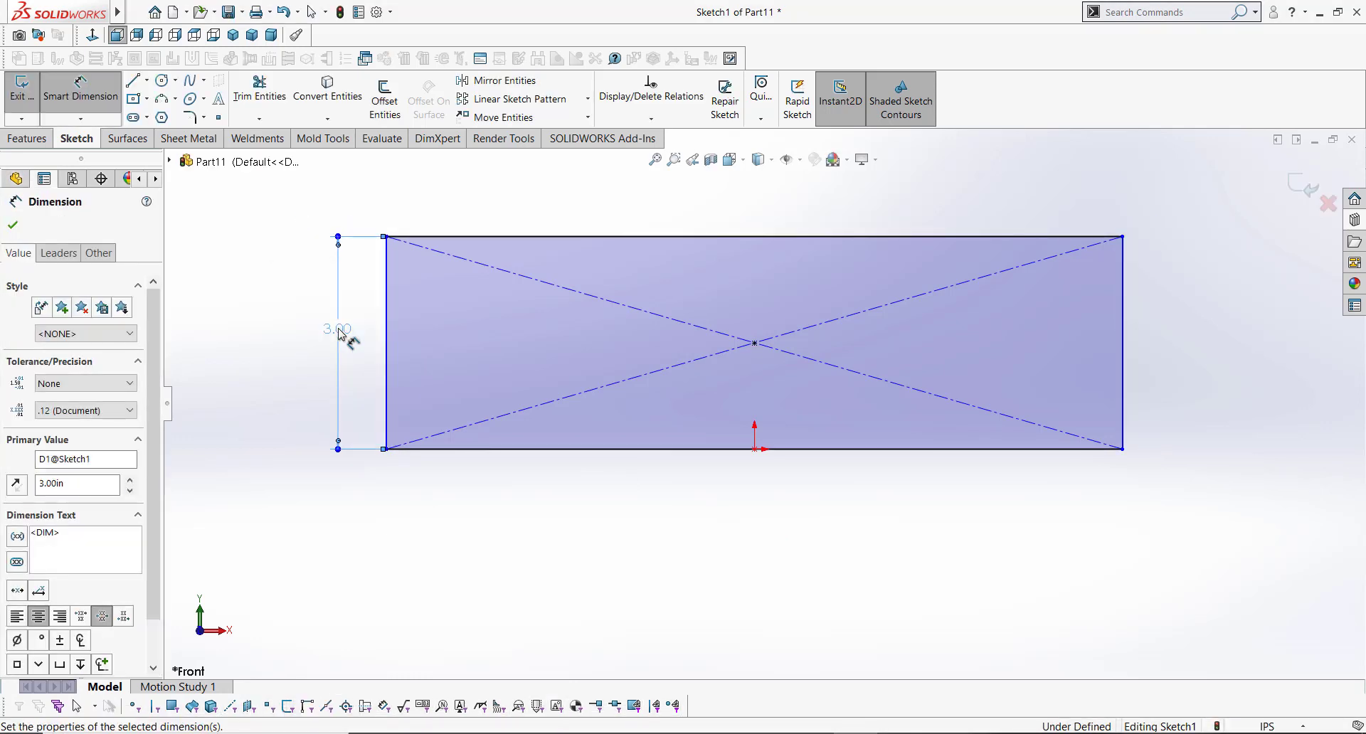
pyautogui.click(297, 331)
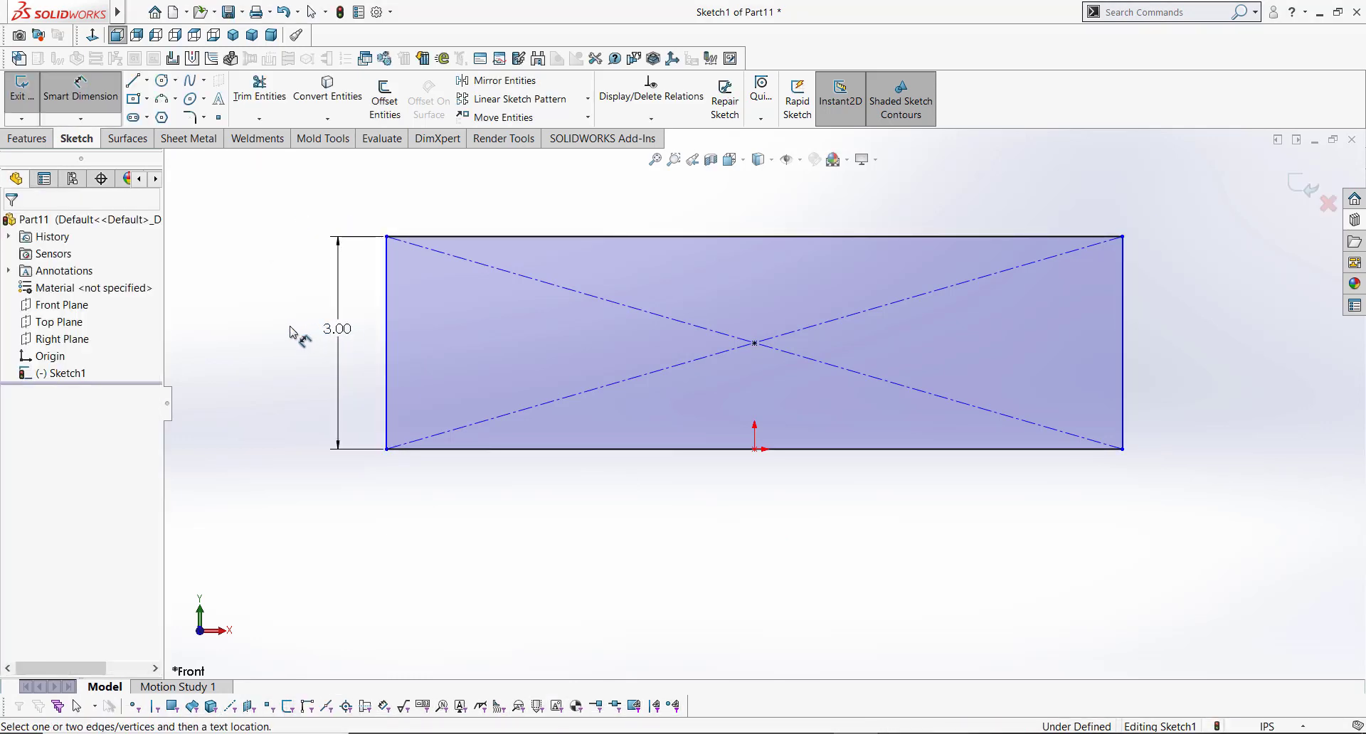
# Step: Dimension the rectangle's width as 16.5 in
pyautogui.click(753, 235)
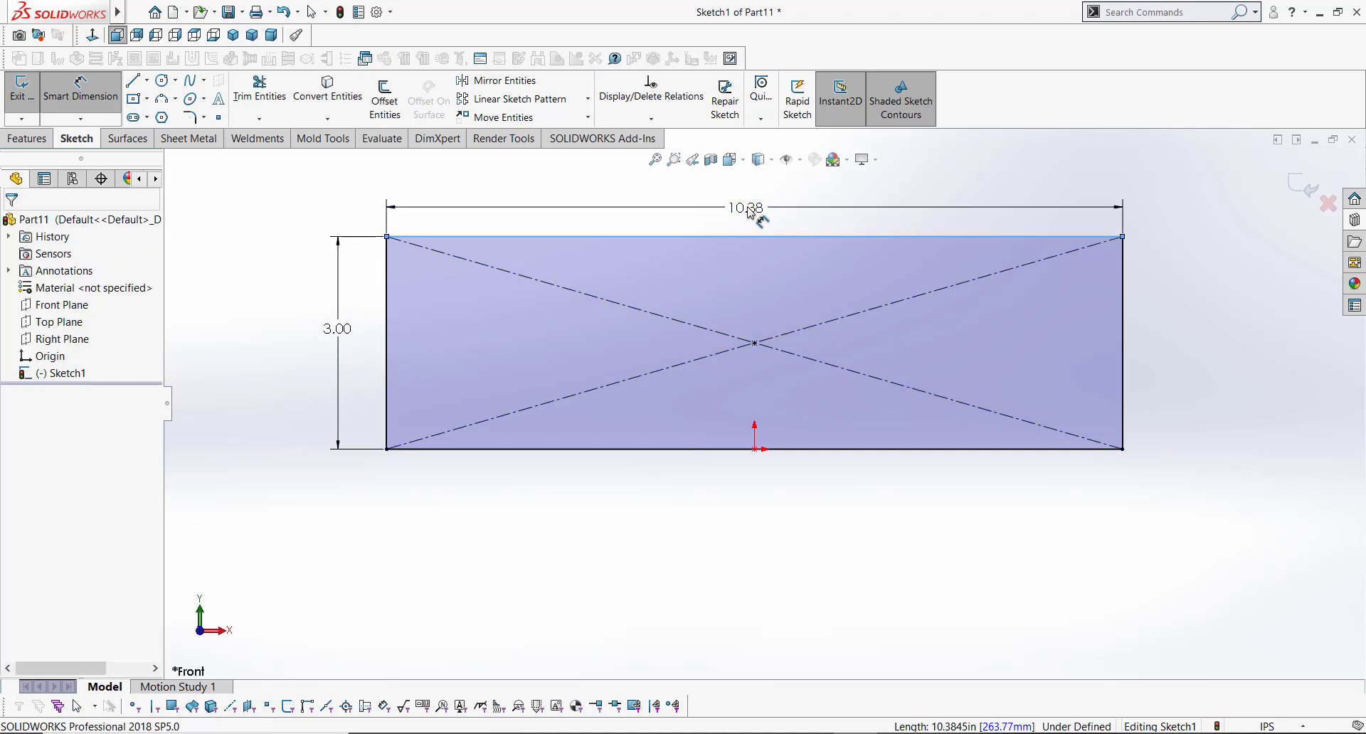
pyautogui.click(748, 211)
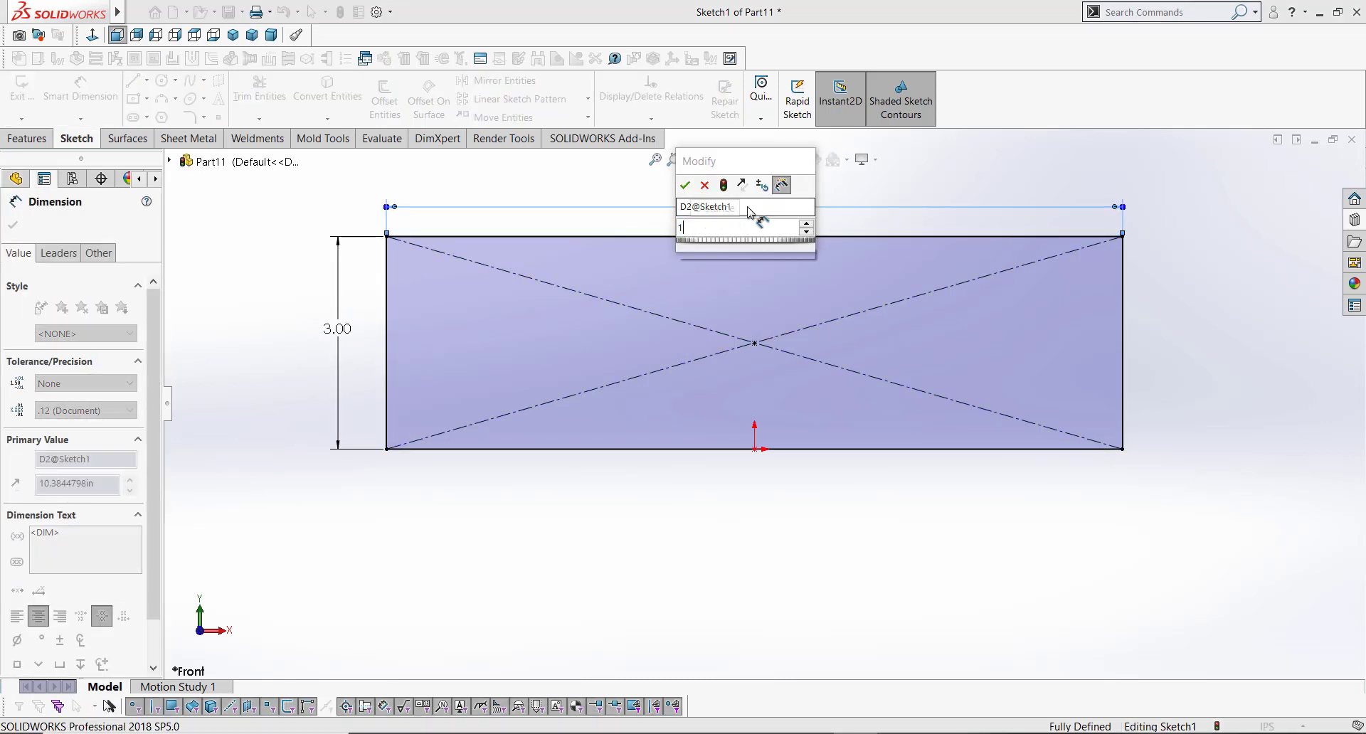
pyautogui.write('16.5')
pyautogui.press('Return')
pyautogui.press('Escape')
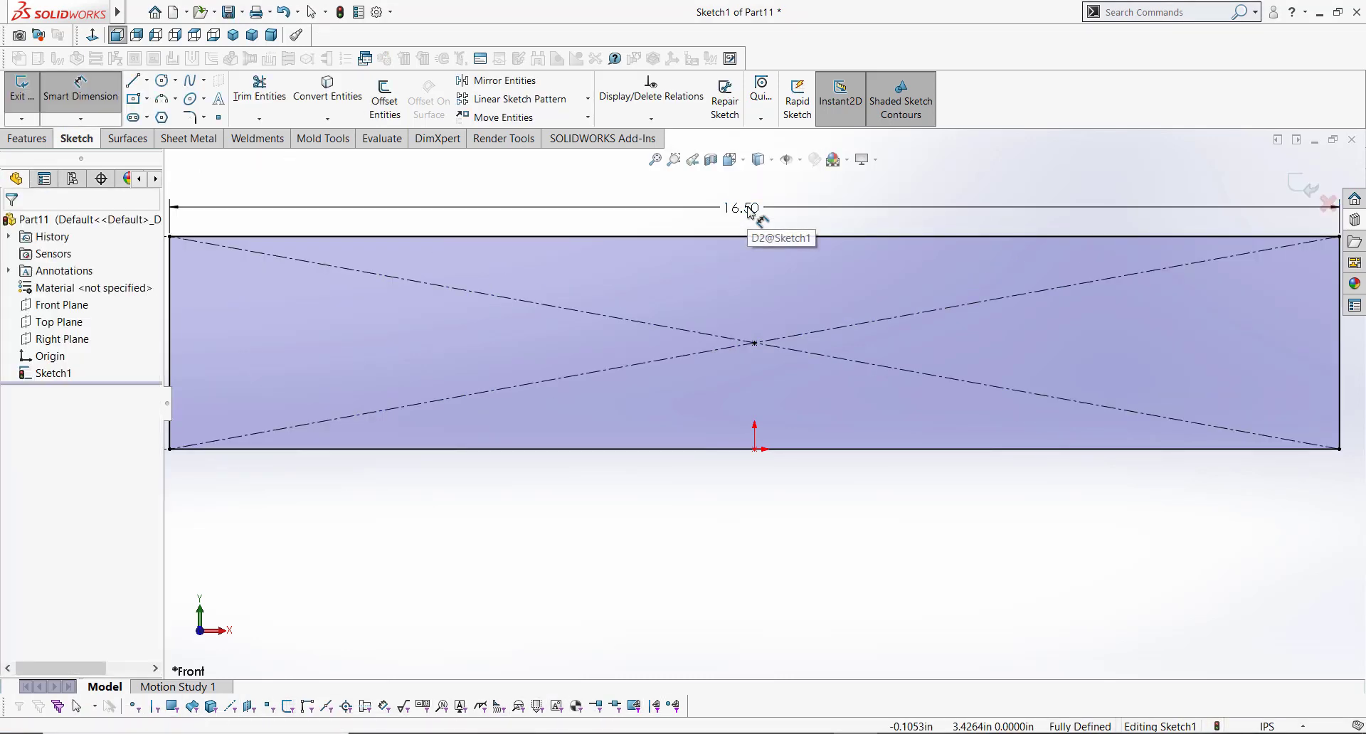
# Step: Convert the rectangle's bottom edge into construction geometry
pyautogui.press('f')
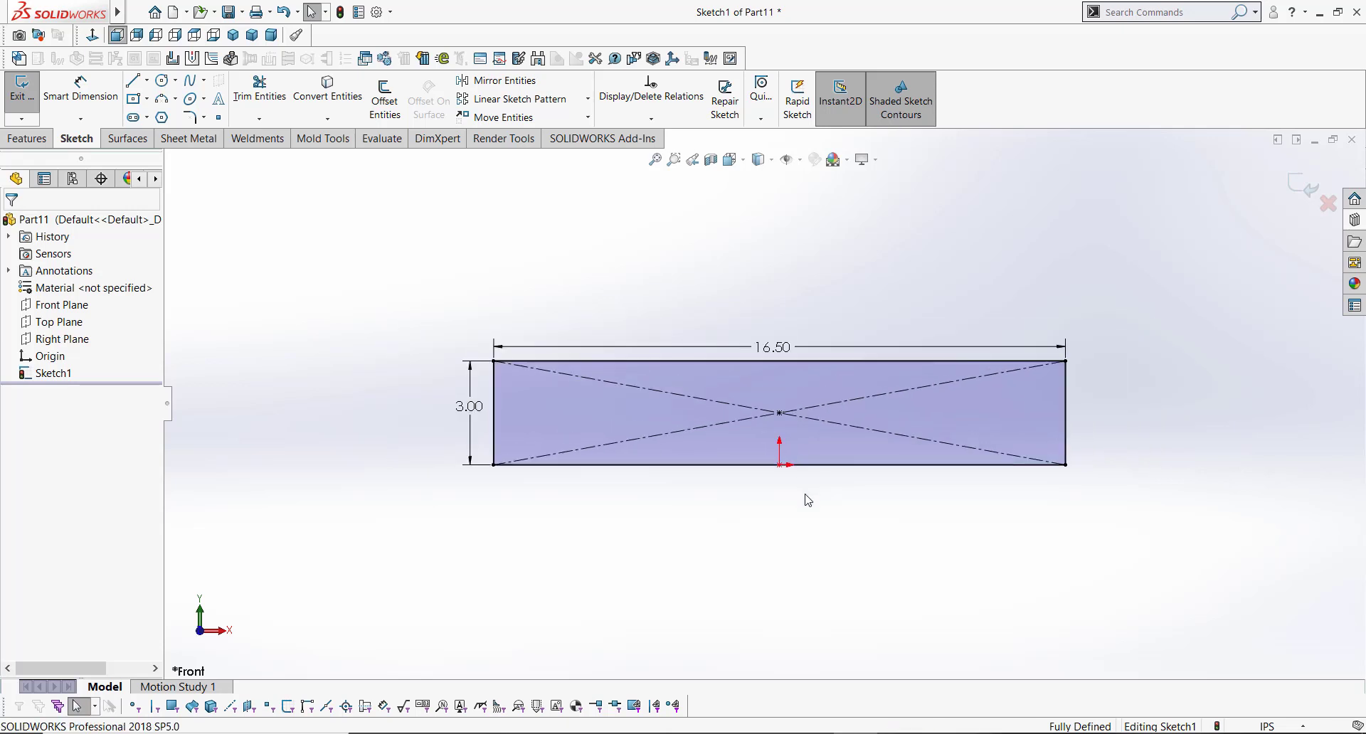
pyautogui.scroll(-1, 812, 491)
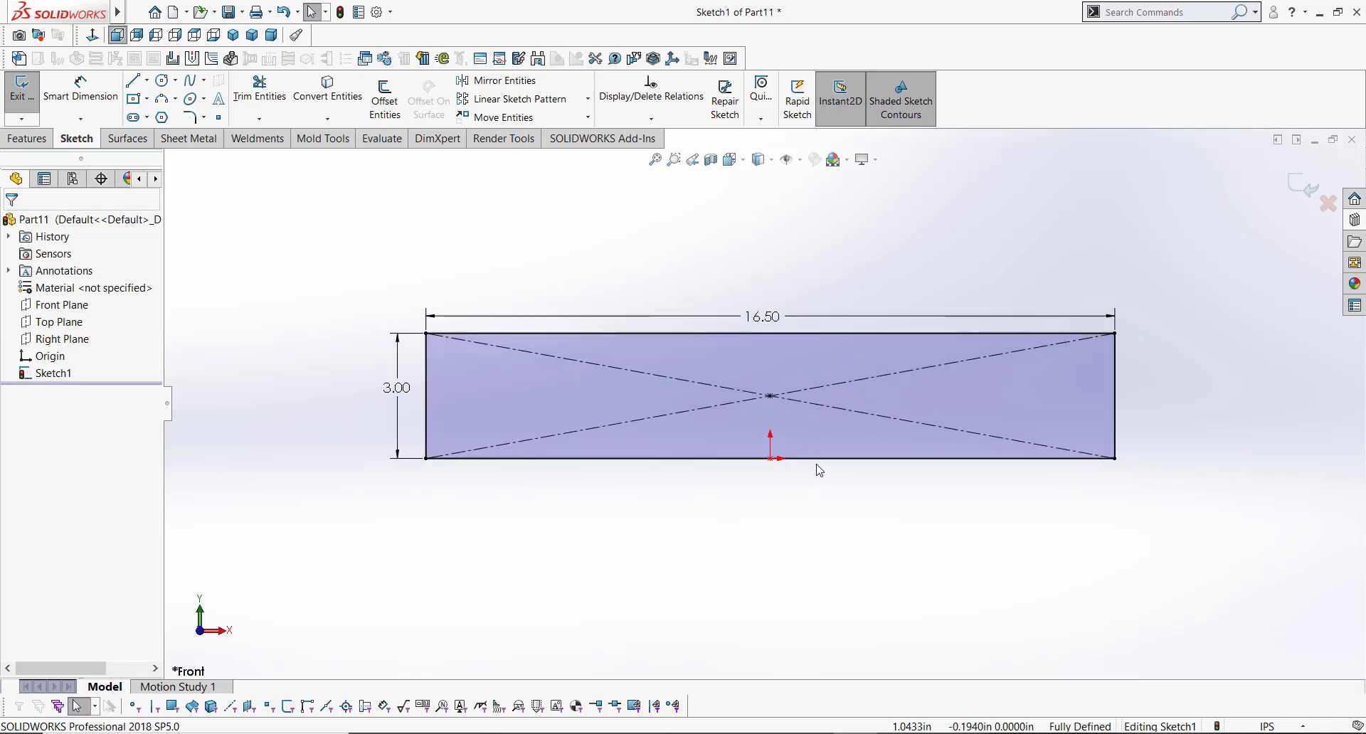
pyautogui.click(819, 458)
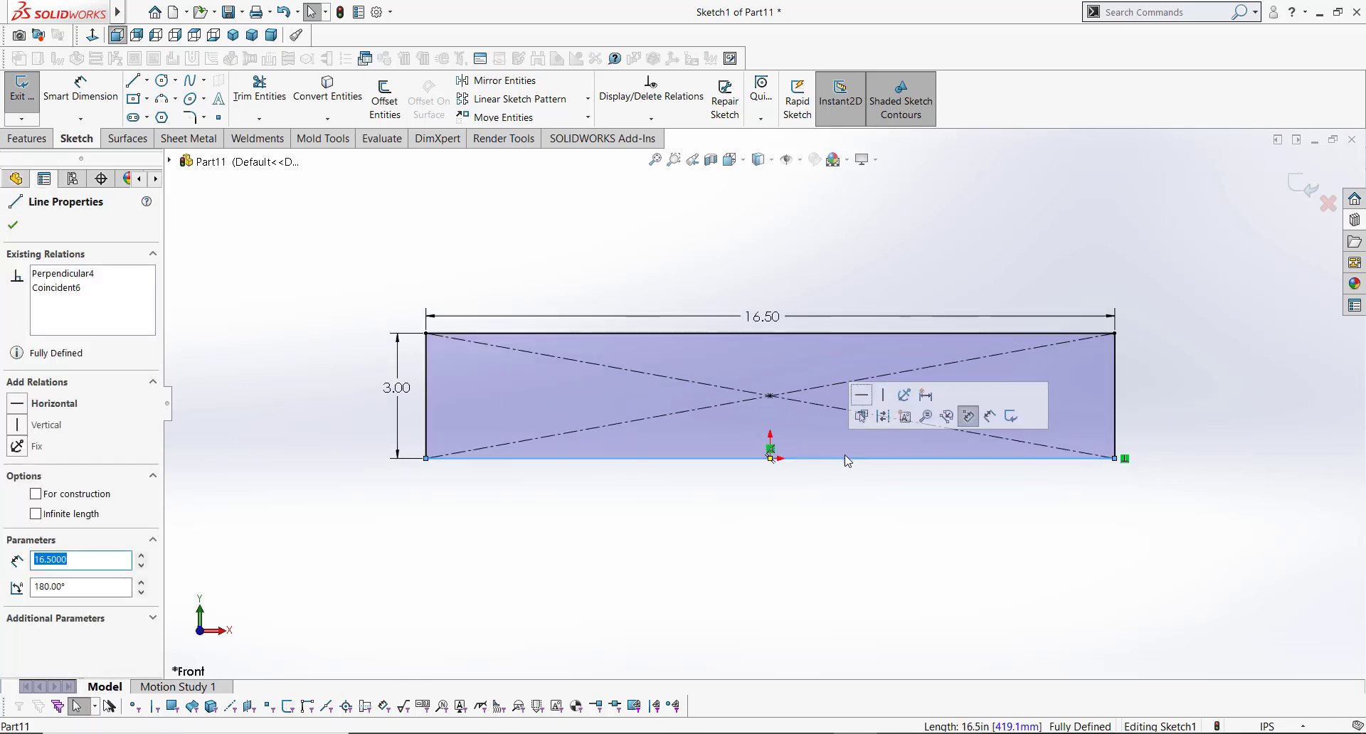
pyautogui.click(884, 418)
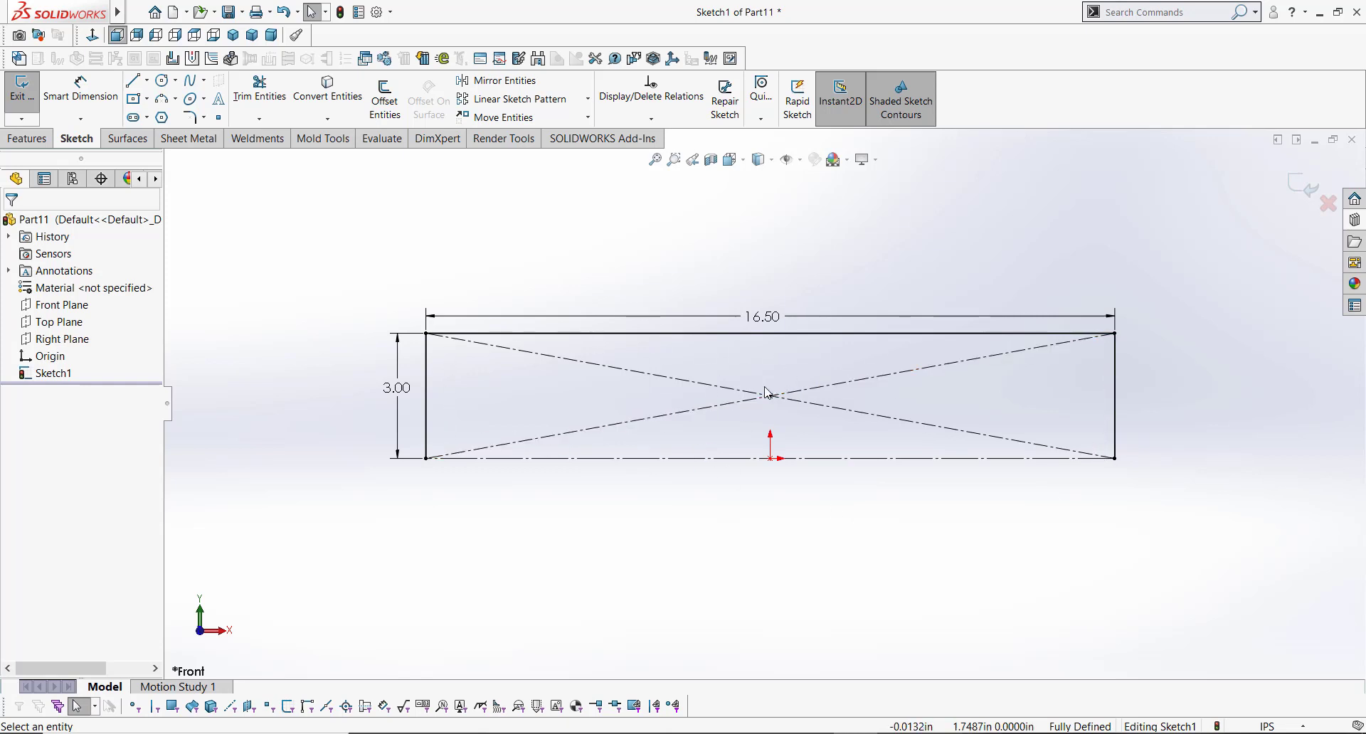
# Step: Create a Base Flange from the sketch with a Blind depth of 9.5 in
pyautogui.moveTo(783, 384)
pyautogui.mouseDown(button='middle')
pyautogui.moveTo(756, 372)
pyautogui.moveTo(723, 413)
pyautogui.moveTo(737, 463)
pyautogui.mouseUp(button='middle')
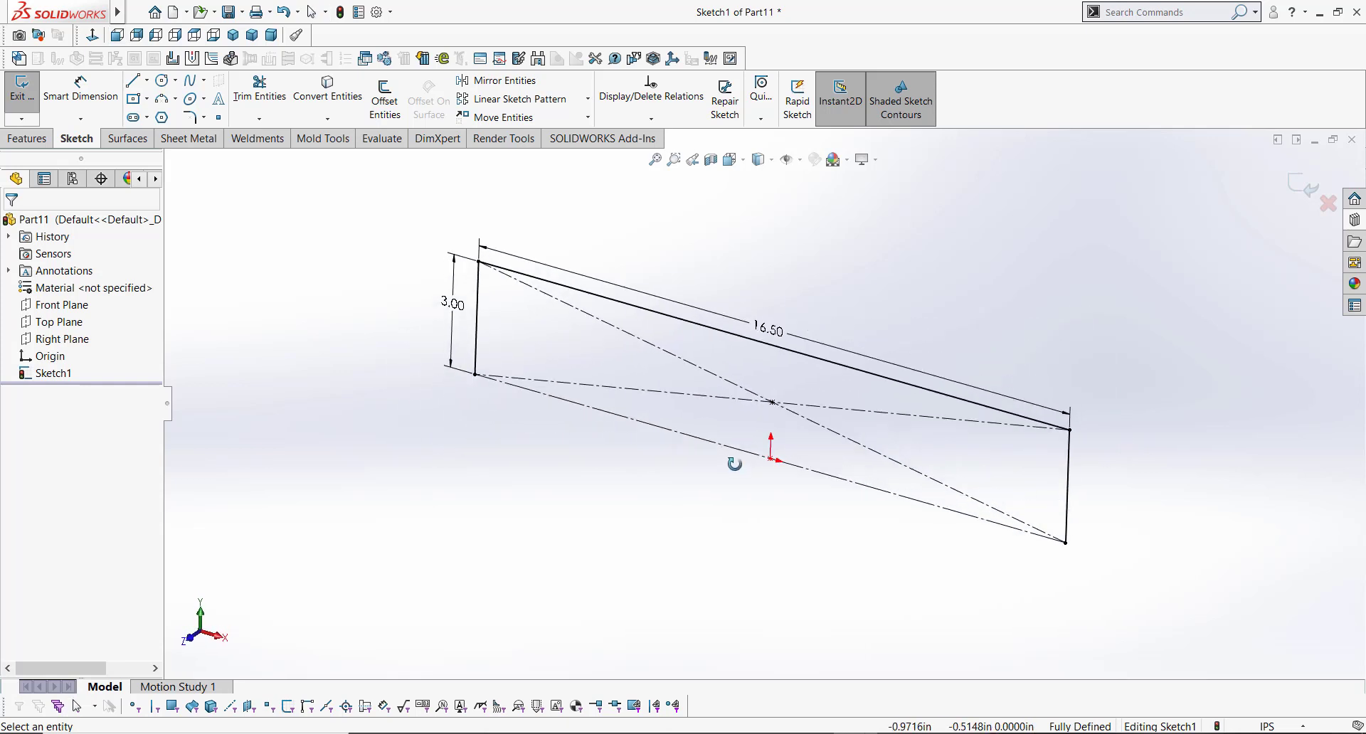
pyautogui.click(190, 138)
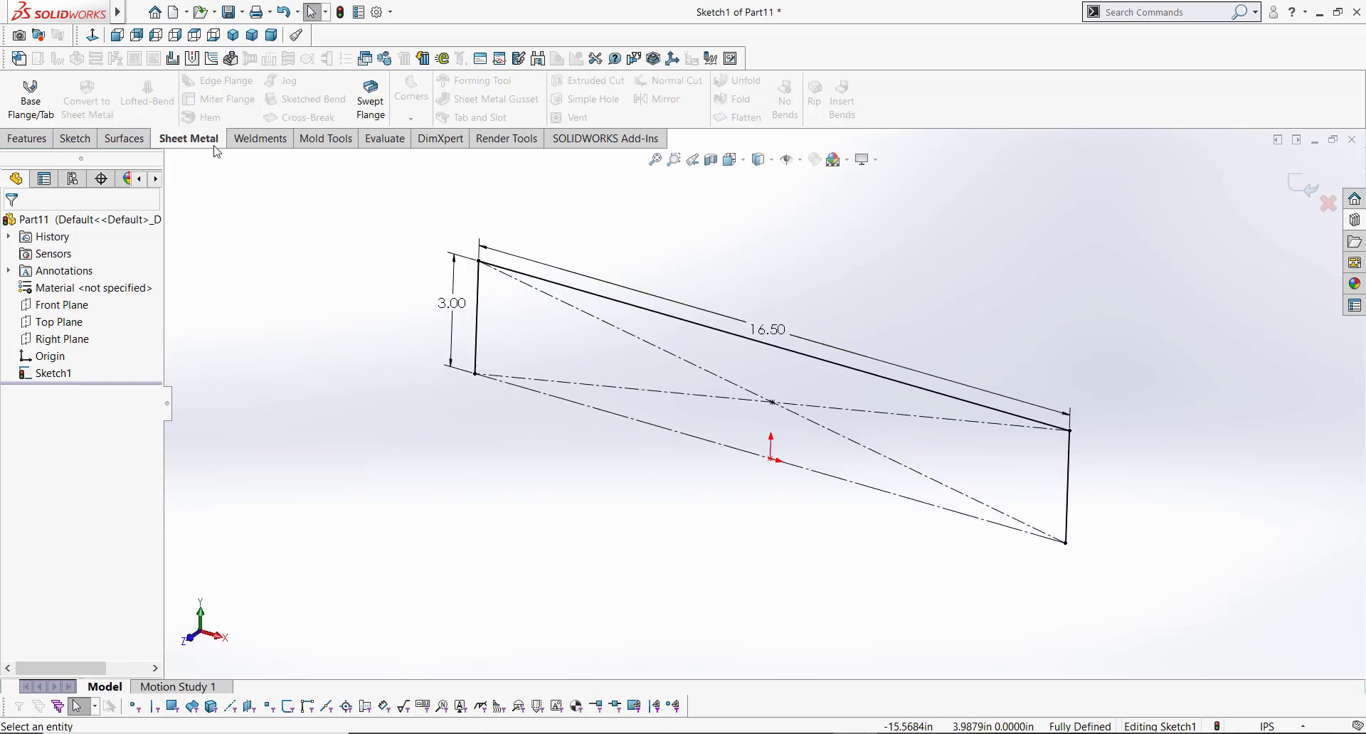
pyautogui.click(29, 98)
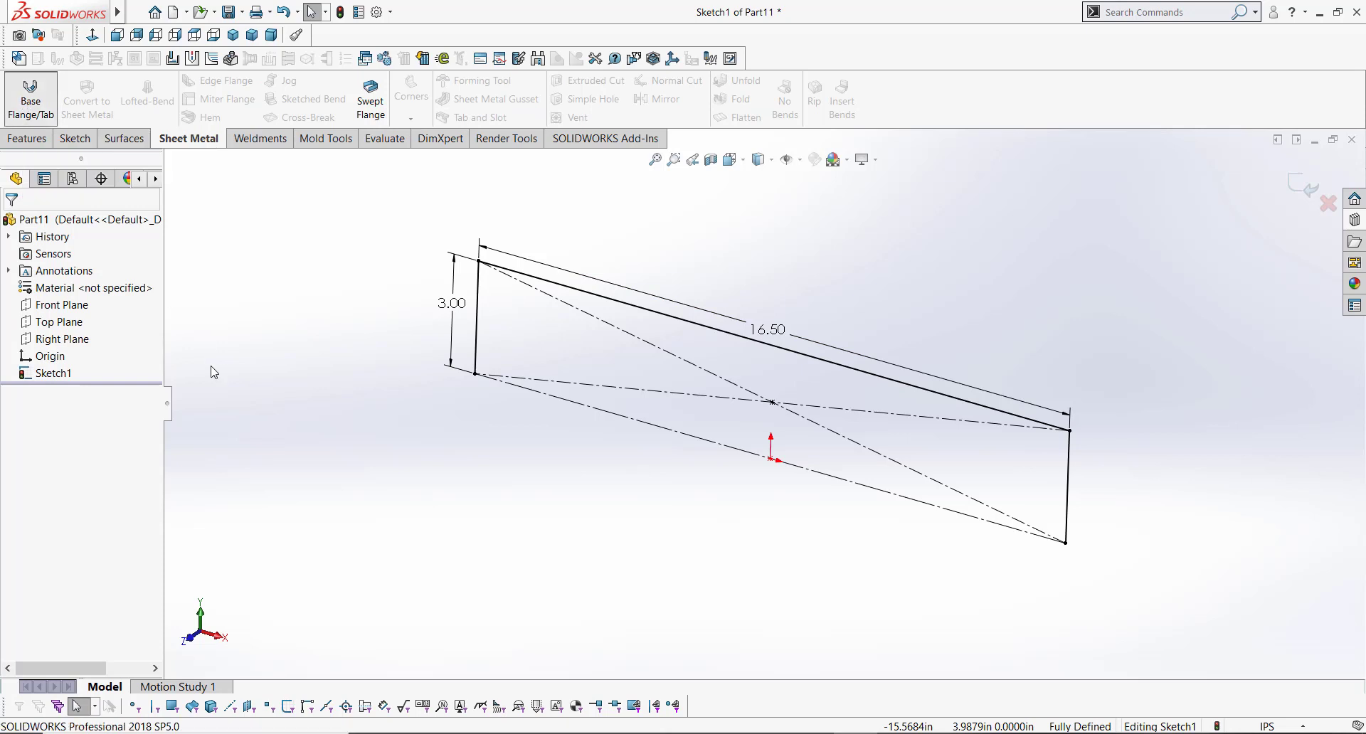
pyautogui.moveTo(173, 412); pyautogui.dragTo(238, 415)
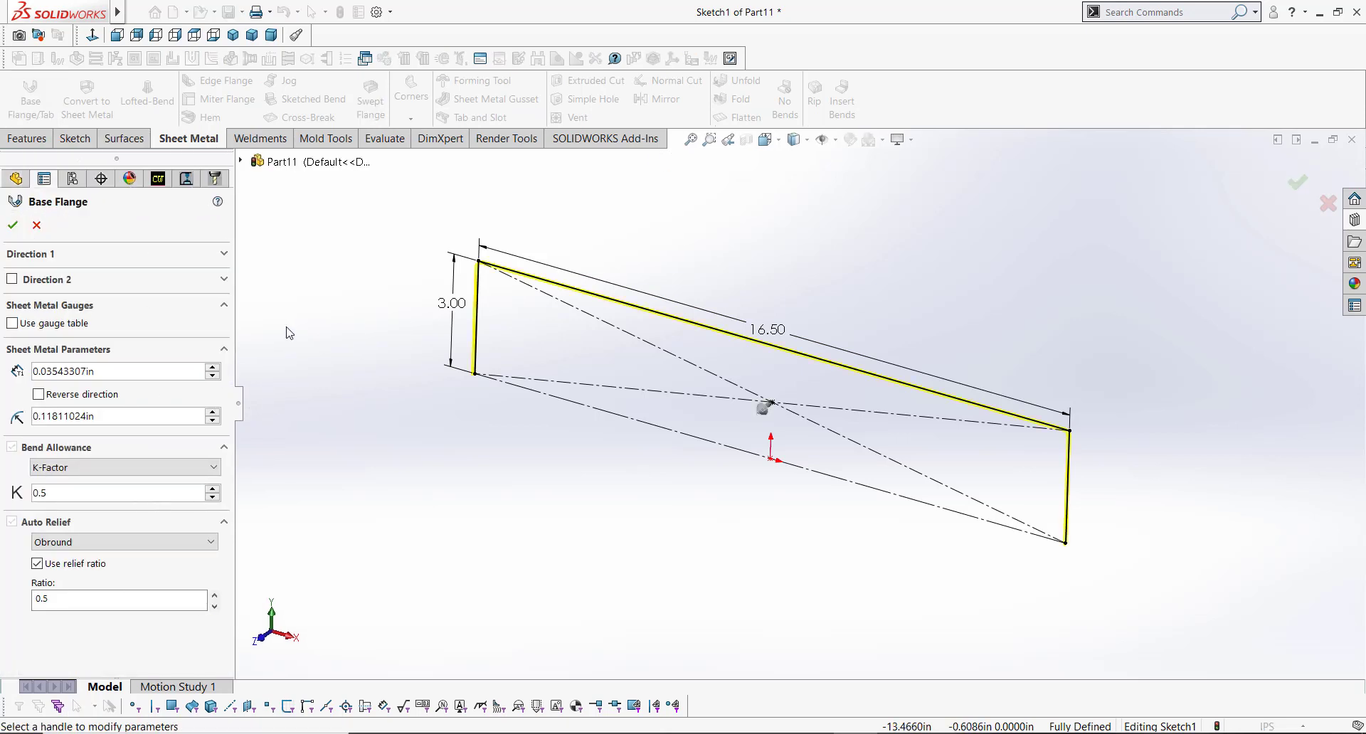
pyautogui.click(224, 254)
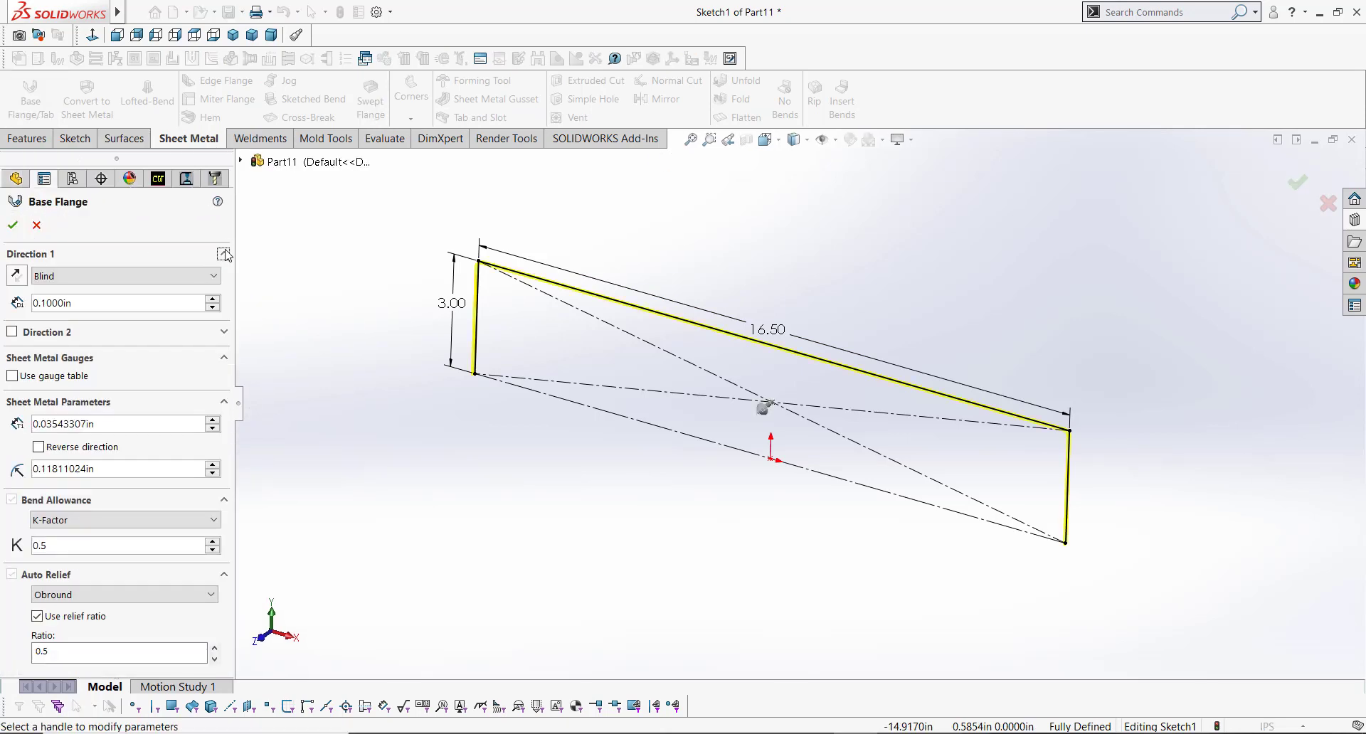
pyautogui.moveTo(107, 302); pyautogui.dragTo(19, 303)
pyautogui.write('9.5')
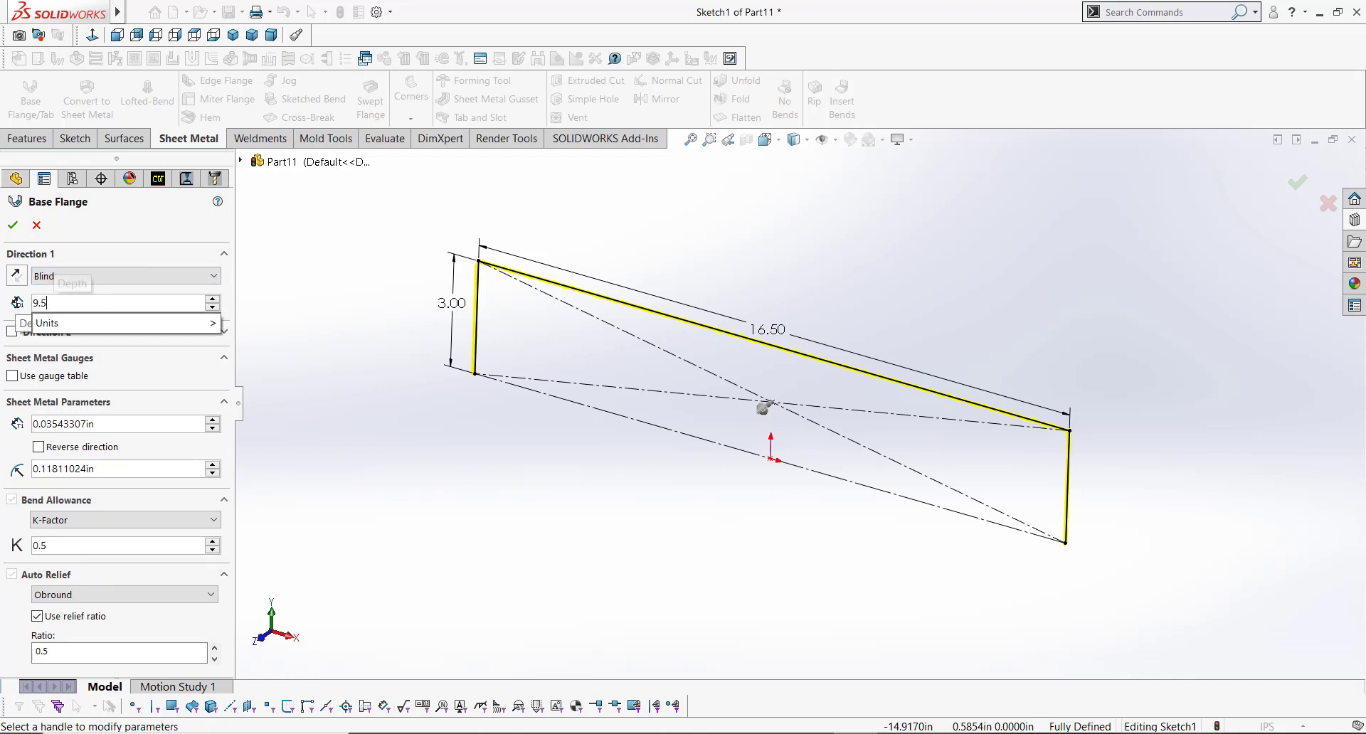
pyautogui.press('Tab')
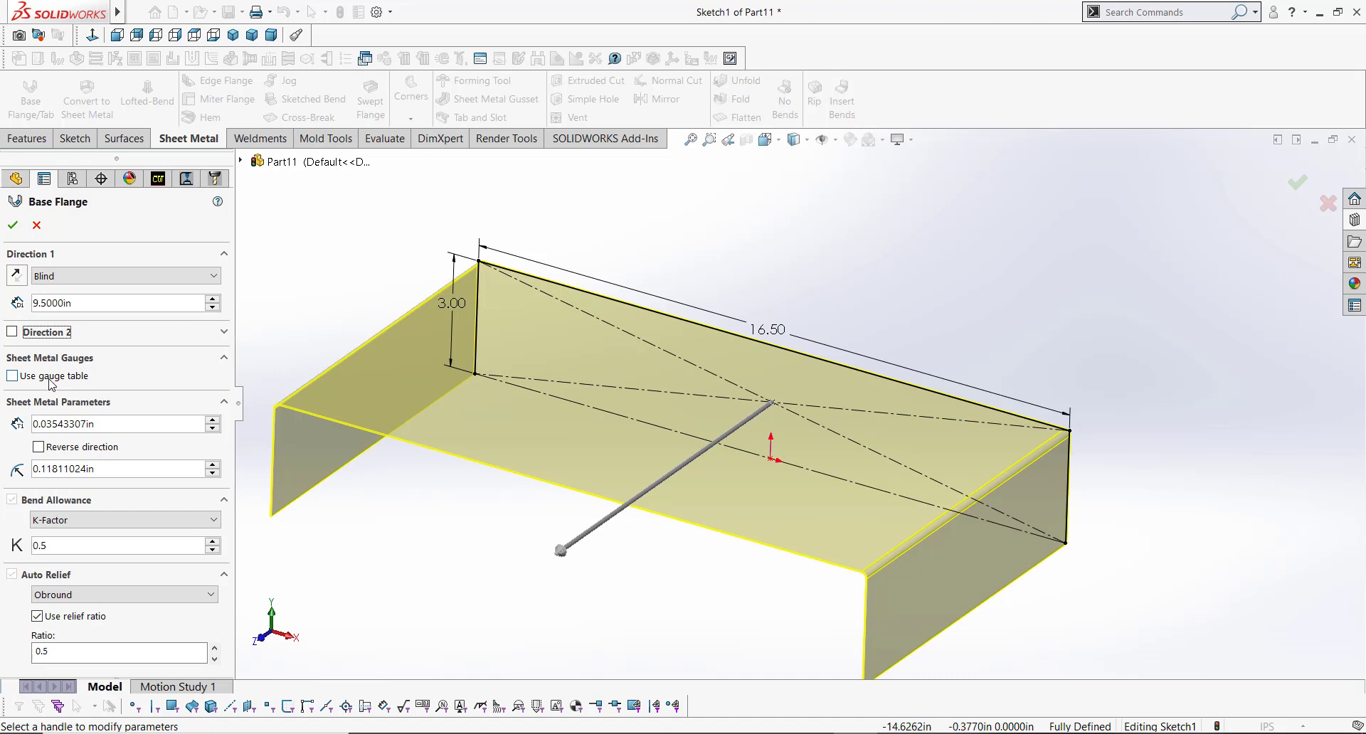
# Step: Turn on the gauge table and select SAMPLE TABLE - ALUMINUM - METRIC UNITS for the flange
pyautogui.click(49, 376)
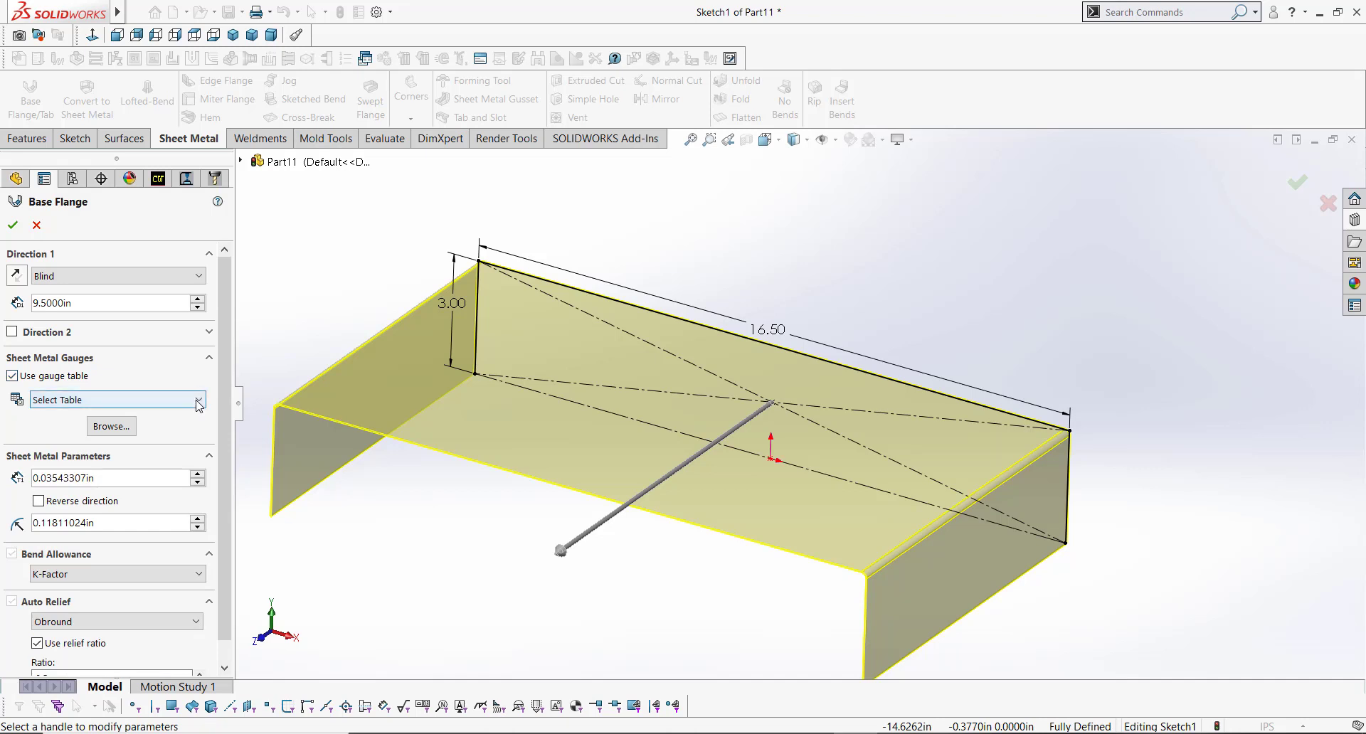
pyautogui.click(198, 400)
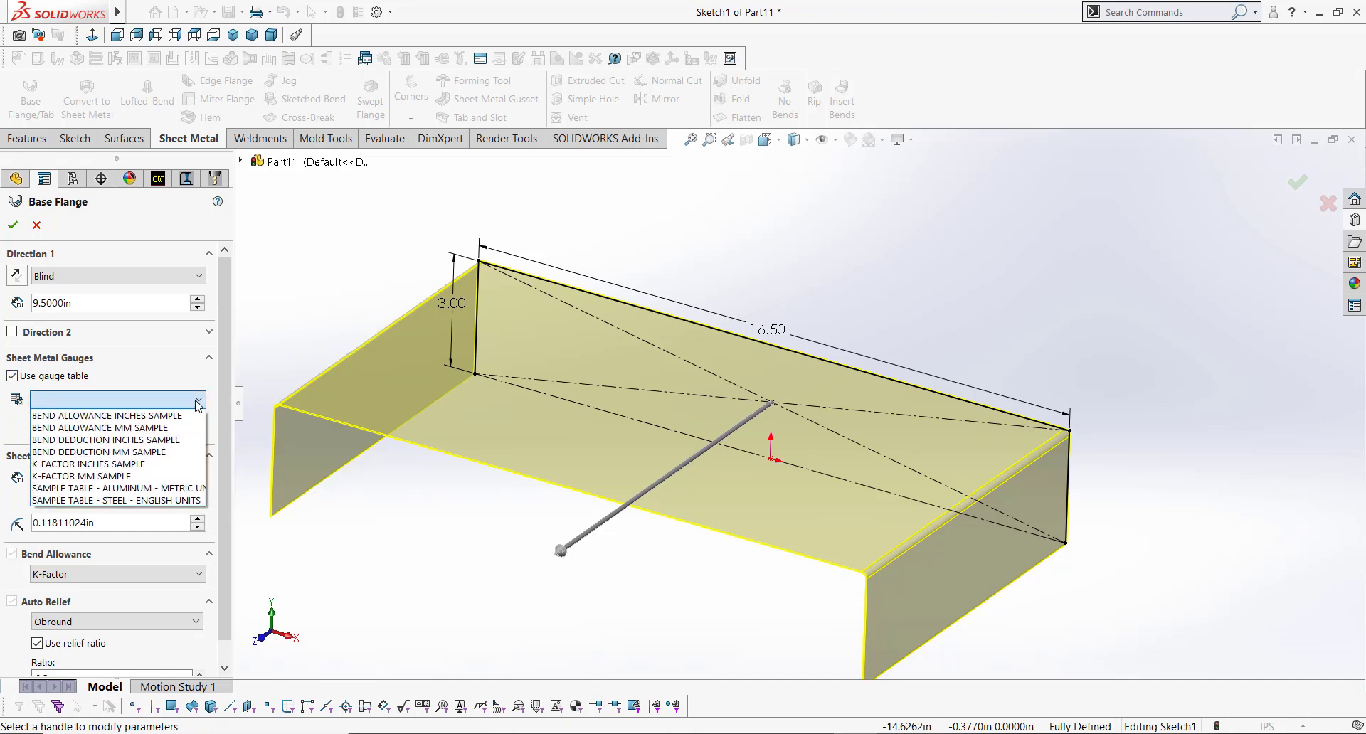
pyautogui.click(139, 501)
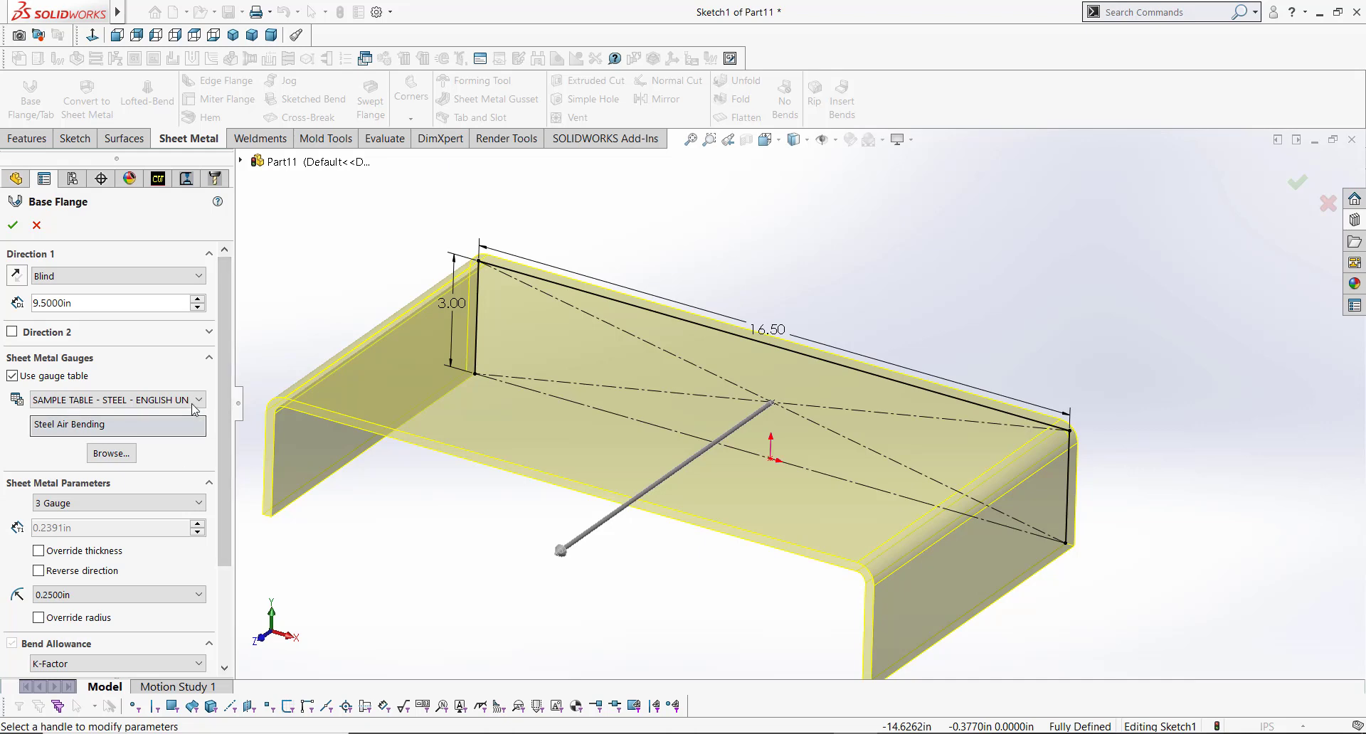
pyautogui.click(142, 400)
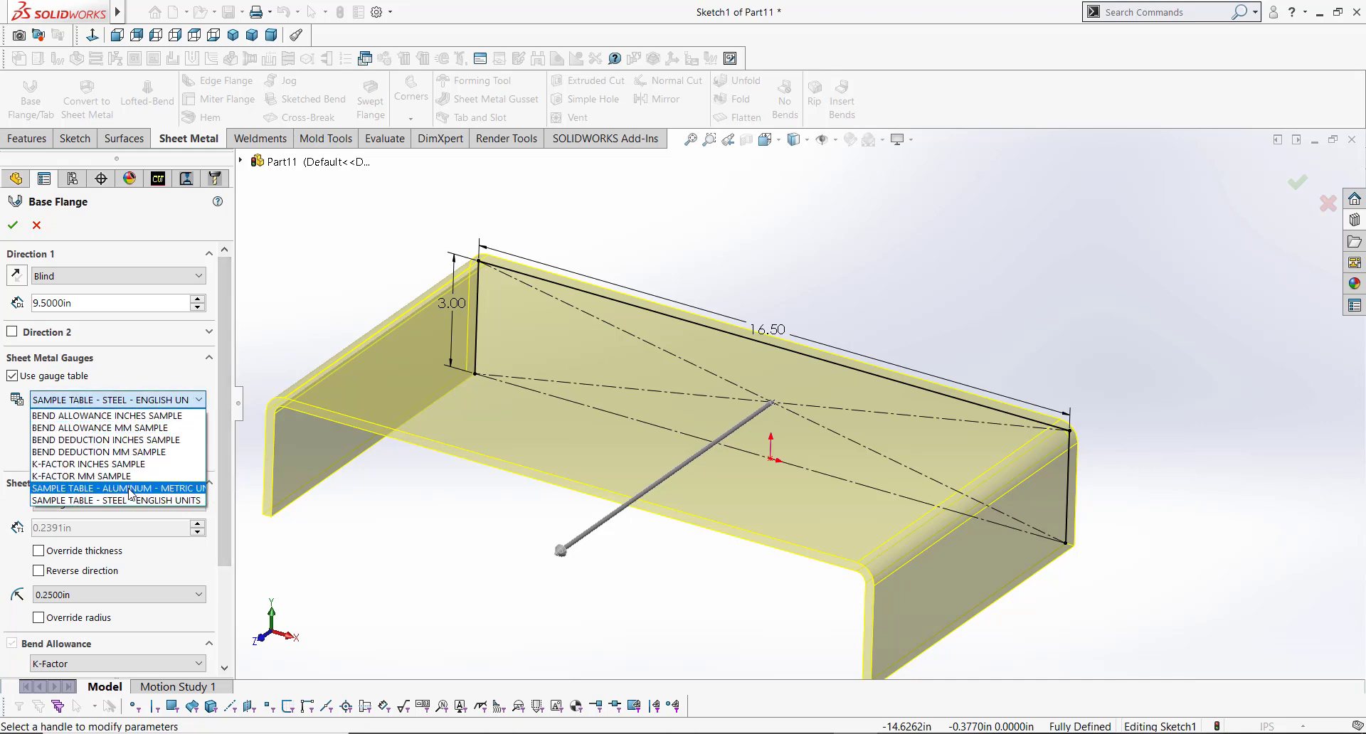
pyautogui.click(158, 487)
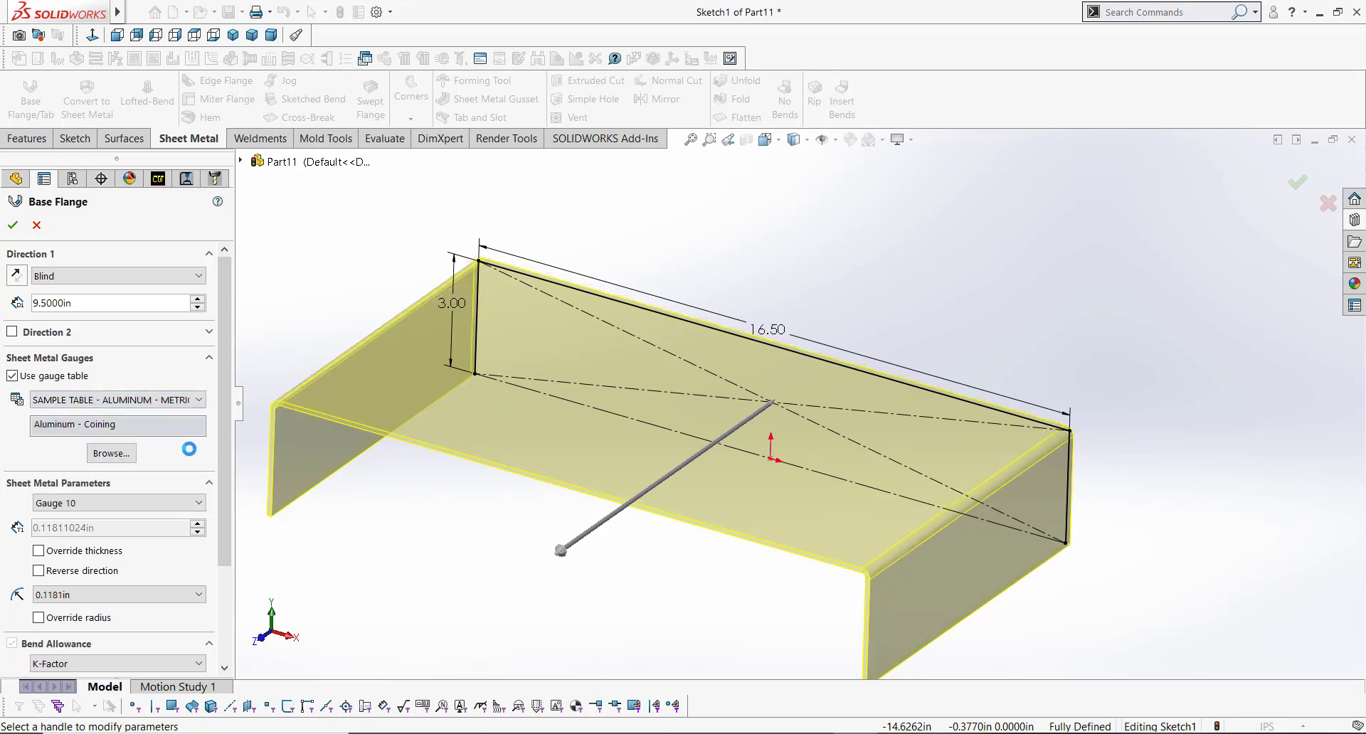
# Step: Set the sheet metal gauge to Gauge 20 and the bend radius to 0.1181in
pyautogui.scroll(-2, 224, 463)
pyautogui.scroll(-1, 223, 463)
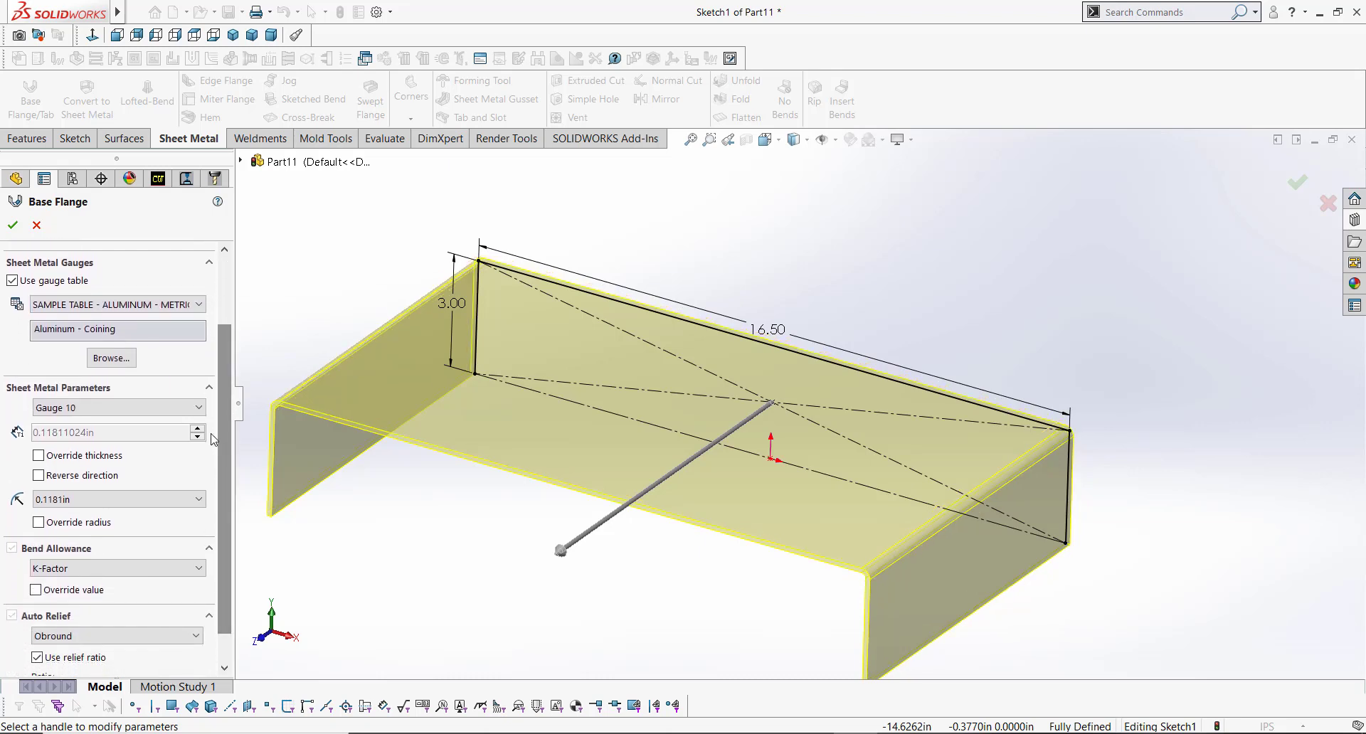
pyautogui.click(114, 408)
pyautogui.click(112, 484)
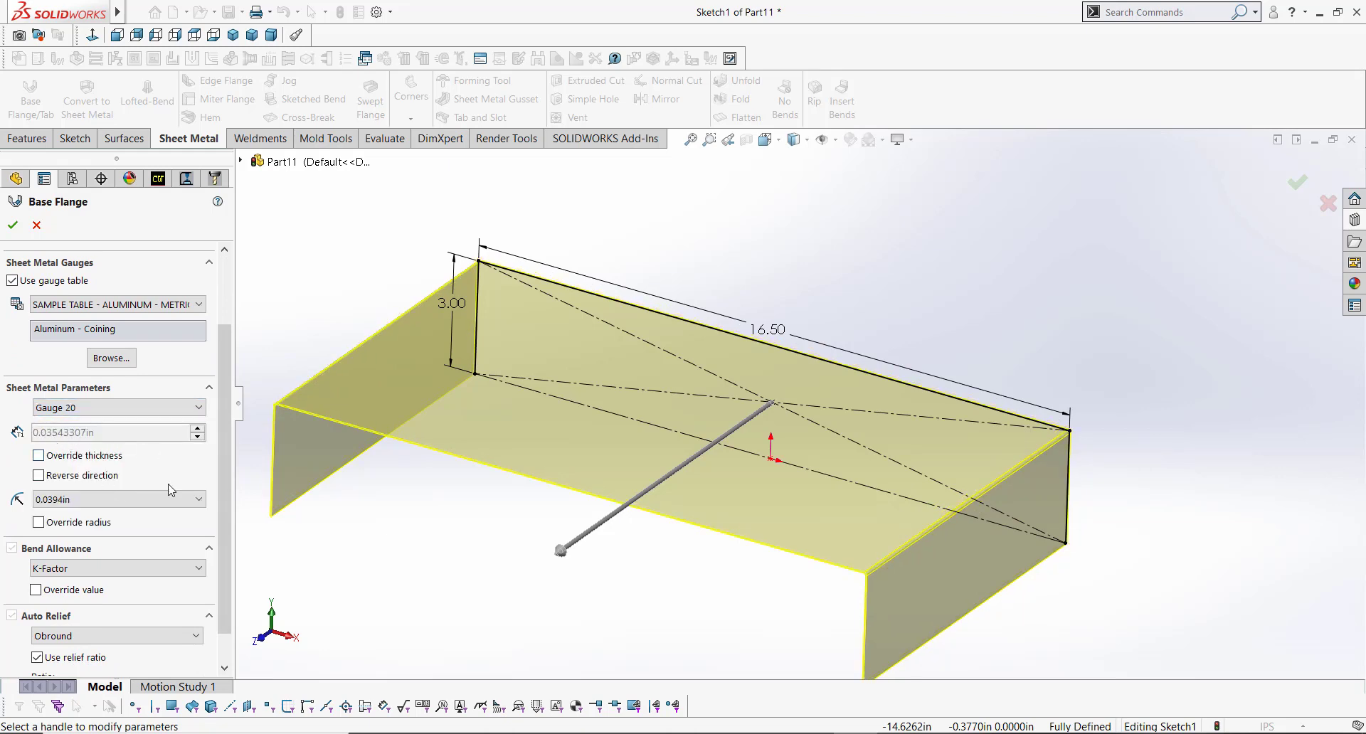
pyautogui.click(199, 501)
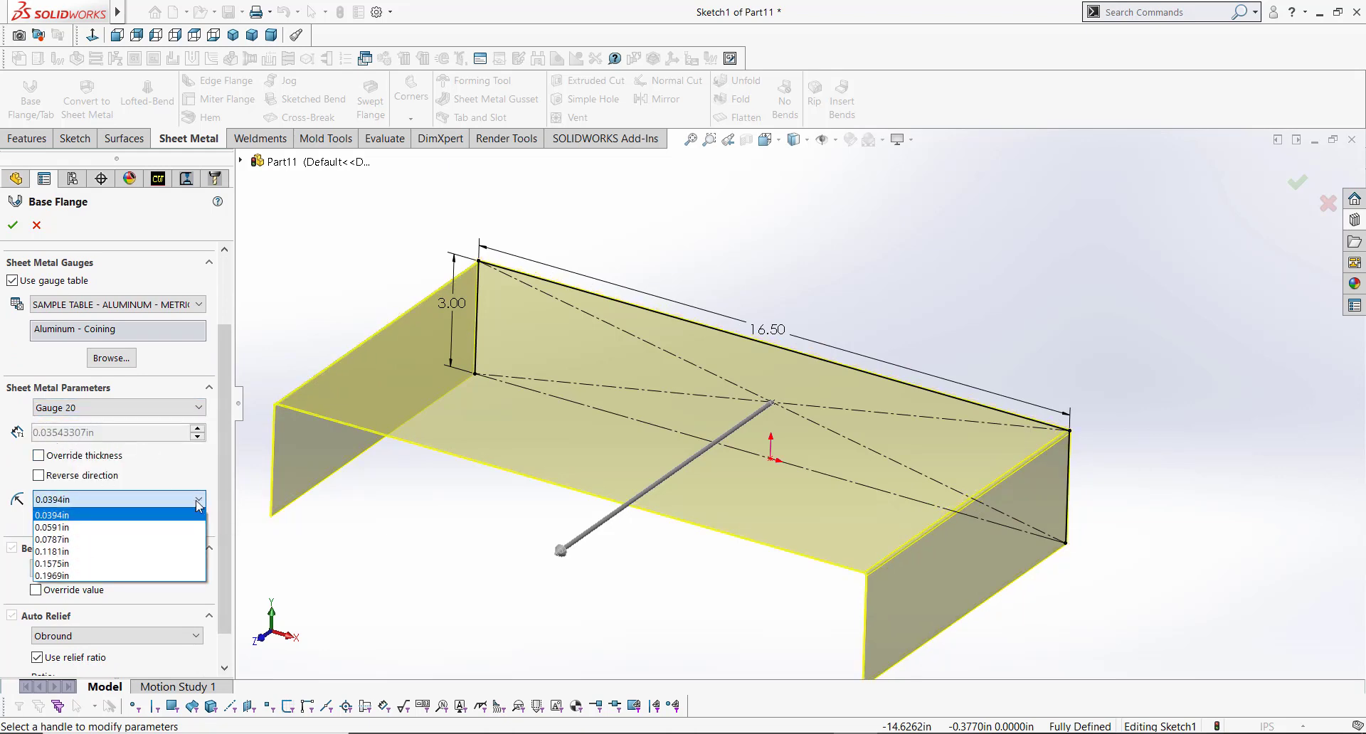
pyautogui.click(132, 548)
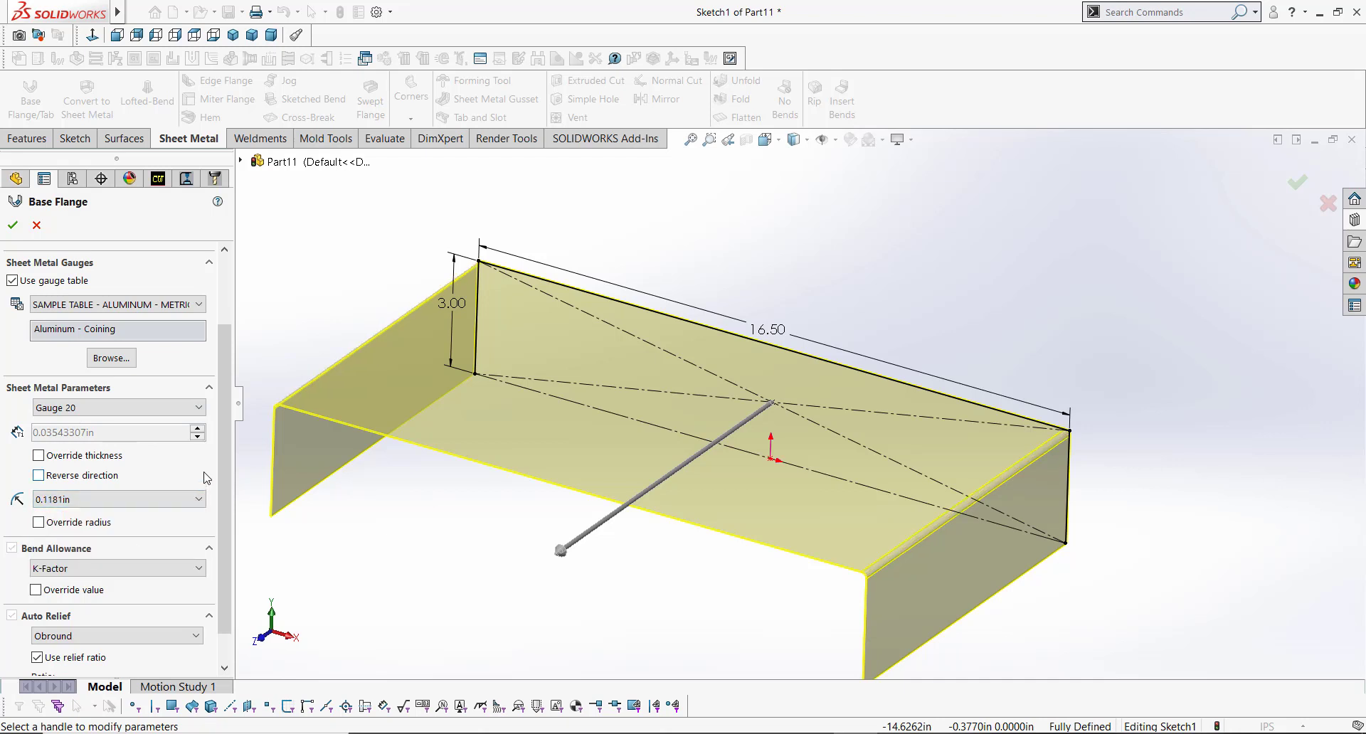
# Step: Choose Obround as the auto relief type
pyautogui.scroll(-1, 223, 450)
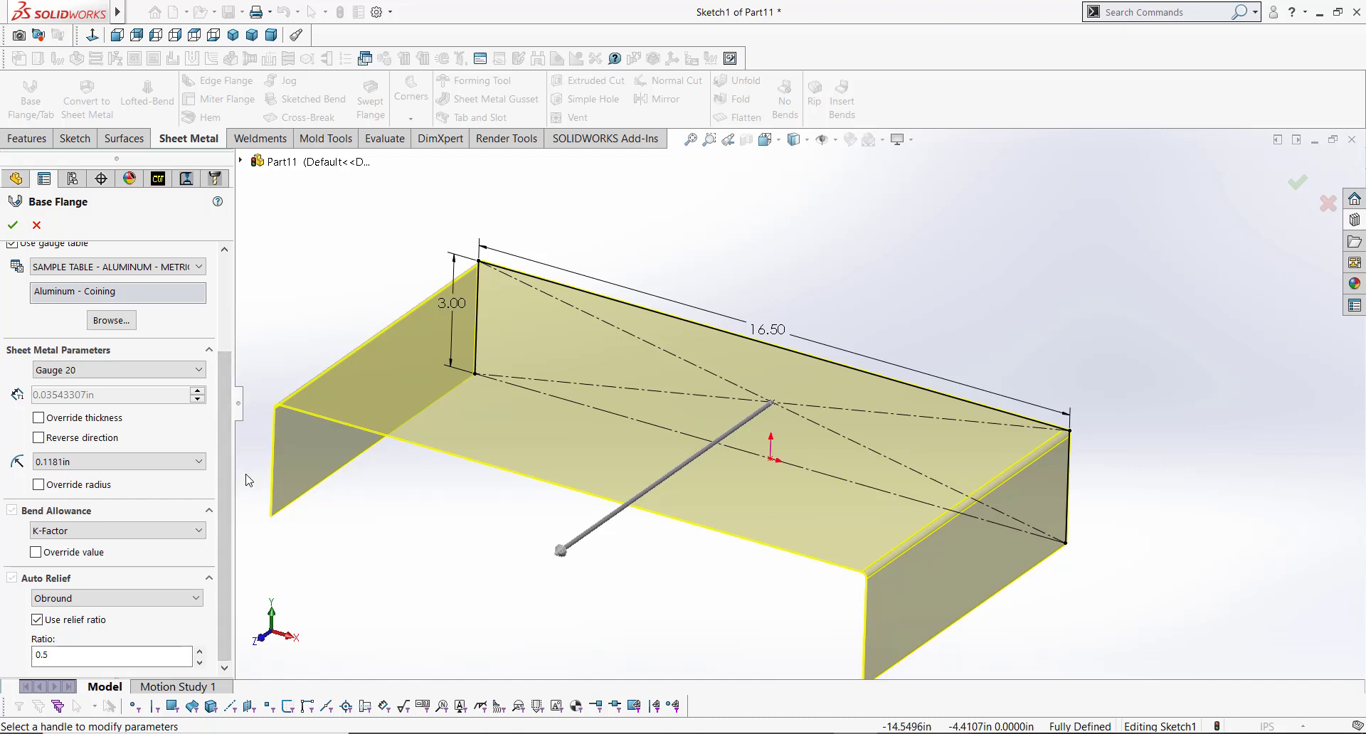
pyautogui.click(196, 600)
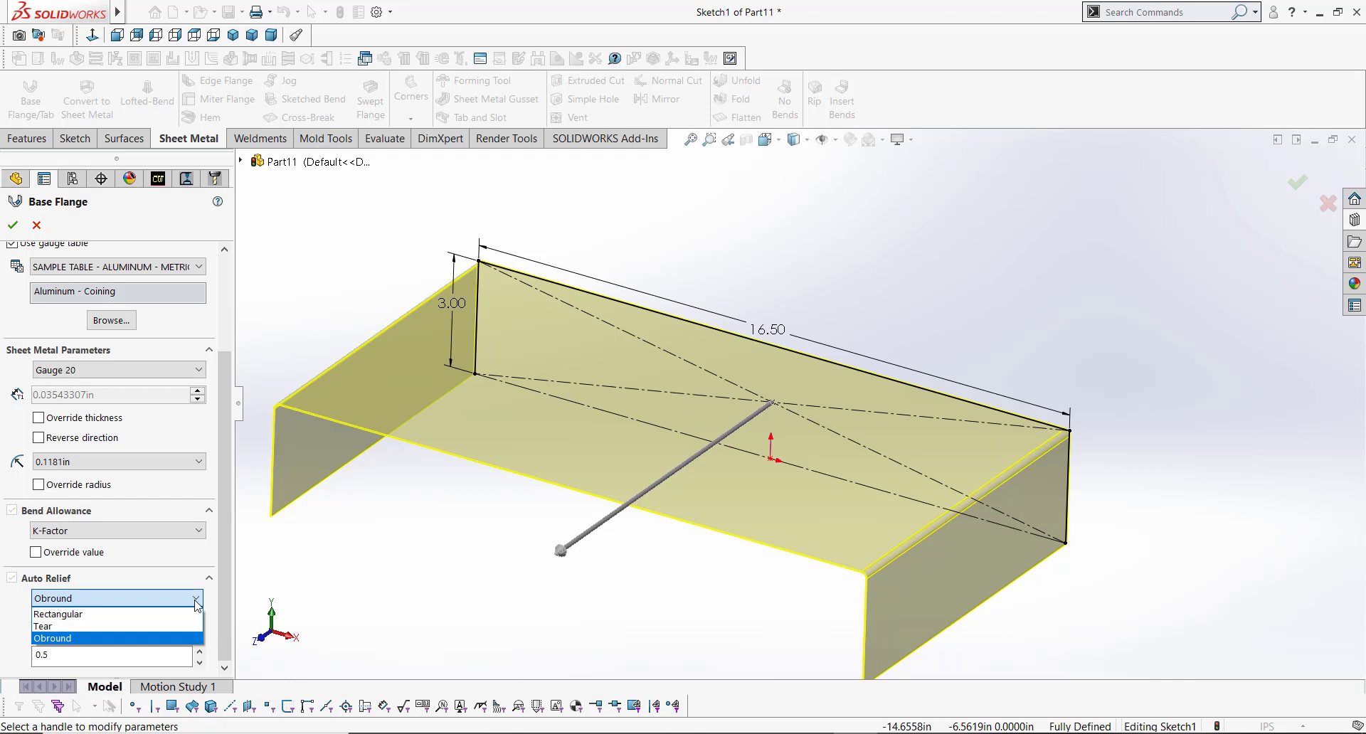
pyautogui.click(94, 639)
# Step: Enable Reverse direction for the sheet thickness and accept the Base Flange
pyautogui.scroll(3, 232, 276)
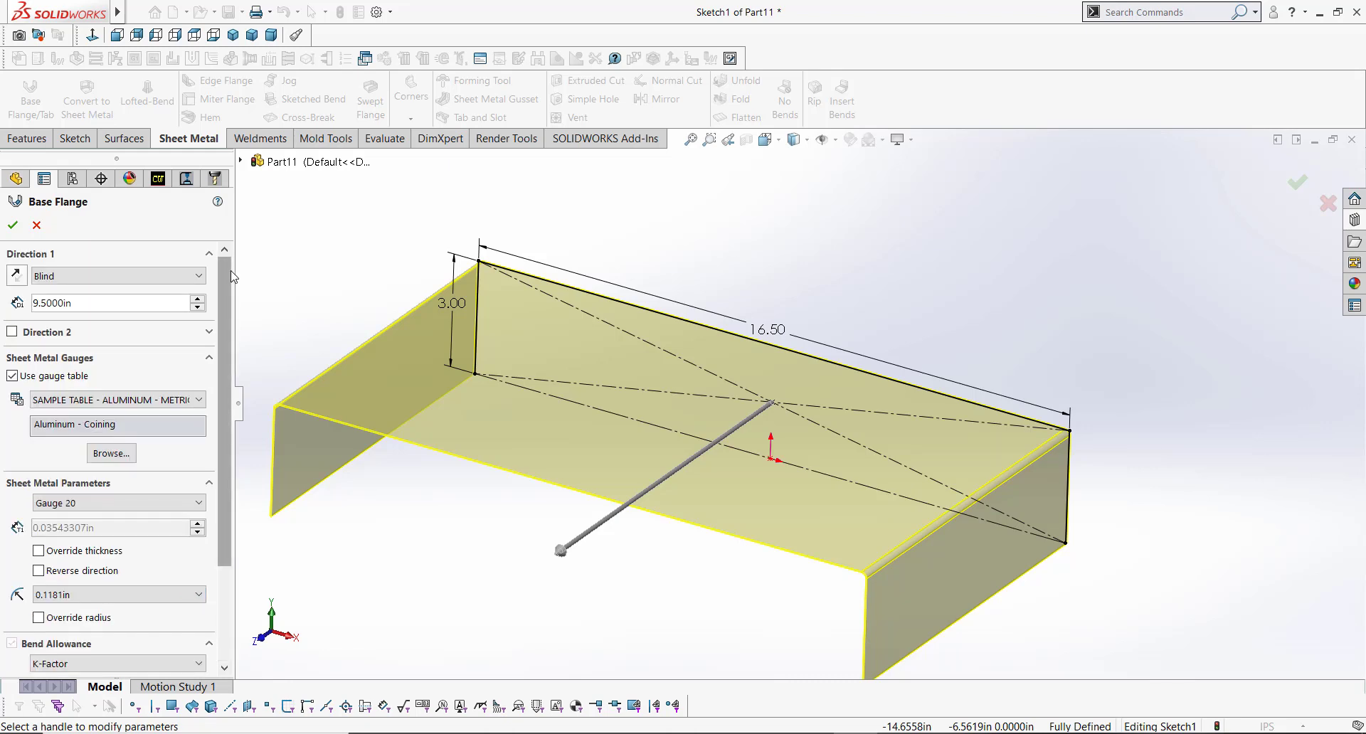
pyautogui.scroll(-5, 483, 265)
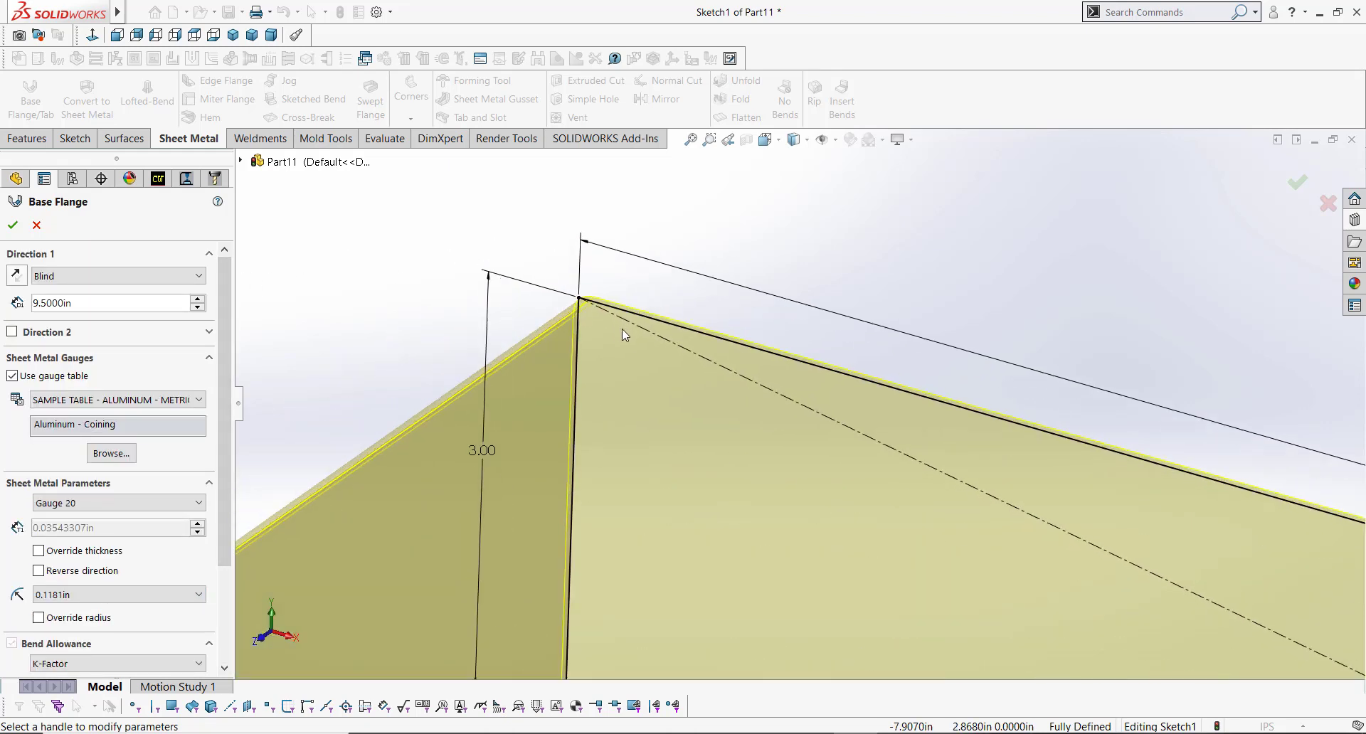
pyautogui.scroll(-6, 622, 329)
pyautogui.moveTo(619, 306); pyautogui.dragTo(610, 276, button='middle')
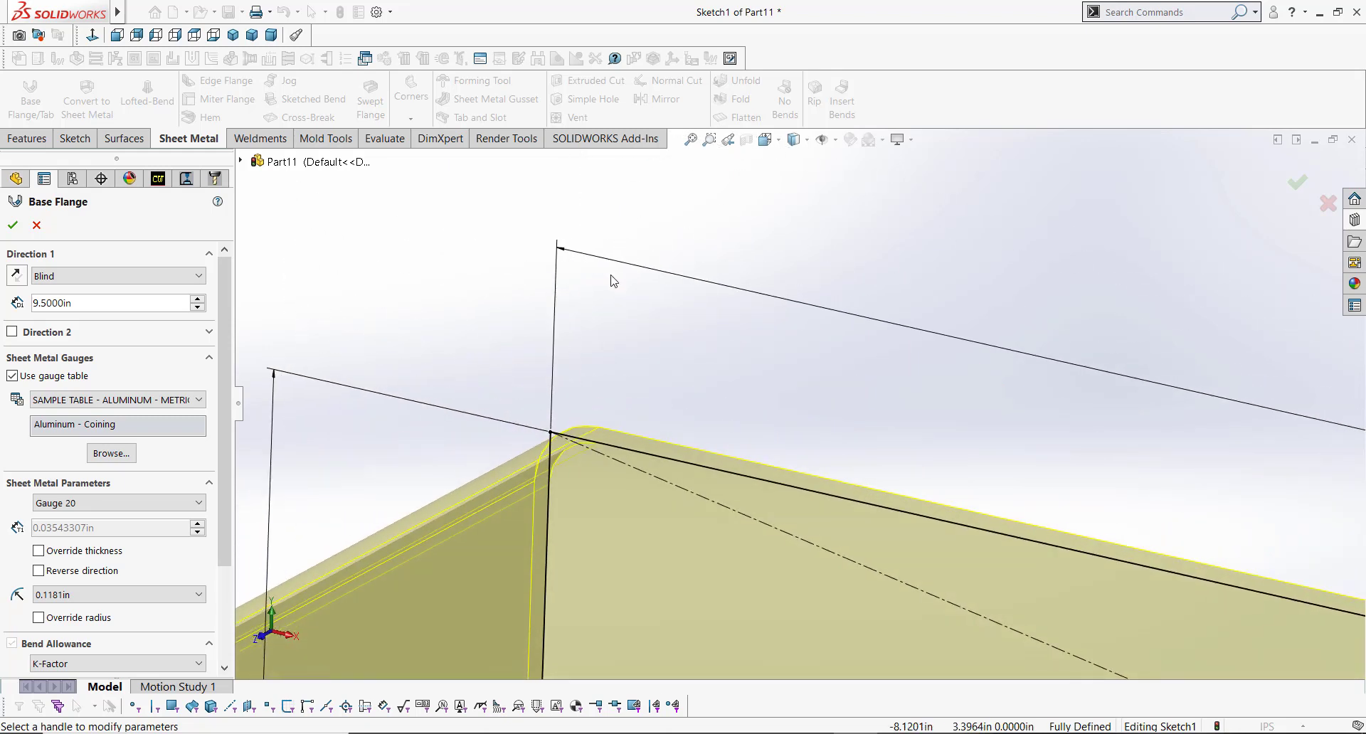
pyautogui.scroll(3, 612, 279)
pyautogui.scroll(-6, 682, 443)
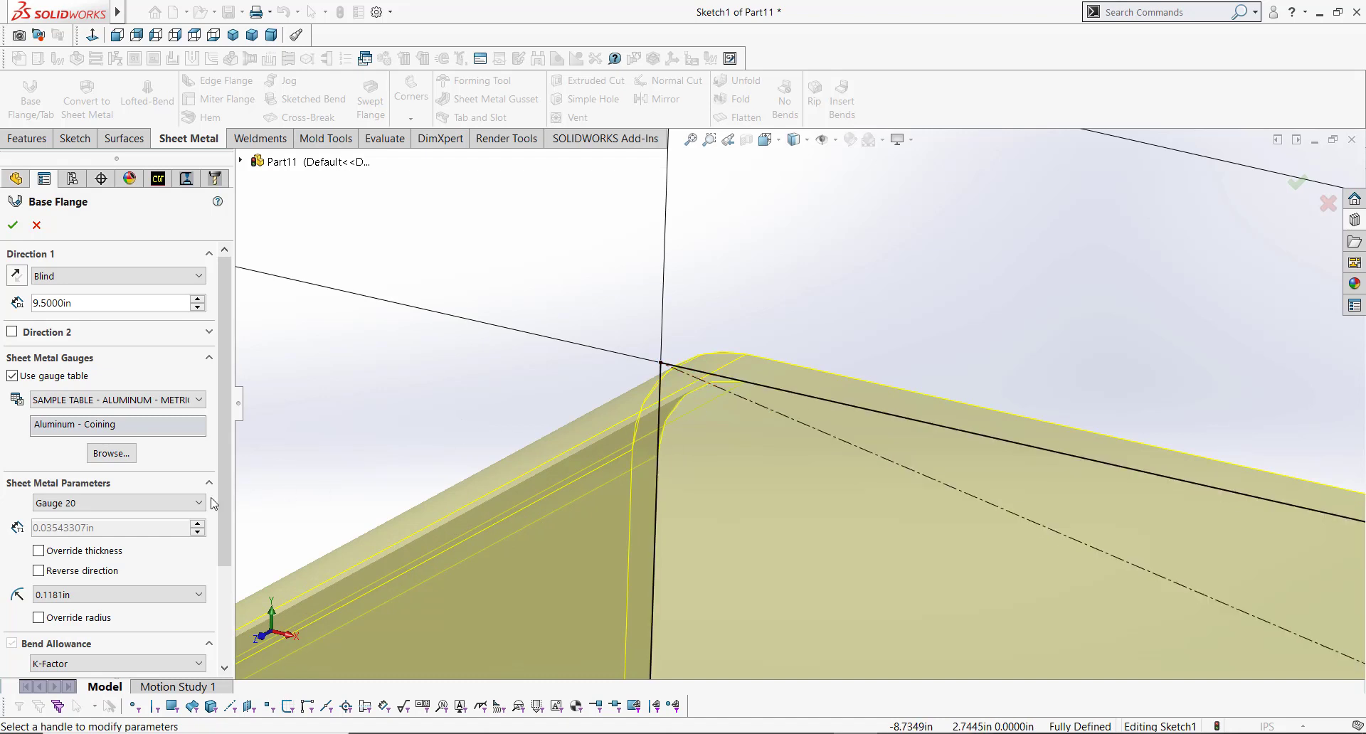
pyautogui.scroll(-3, 224, 412)
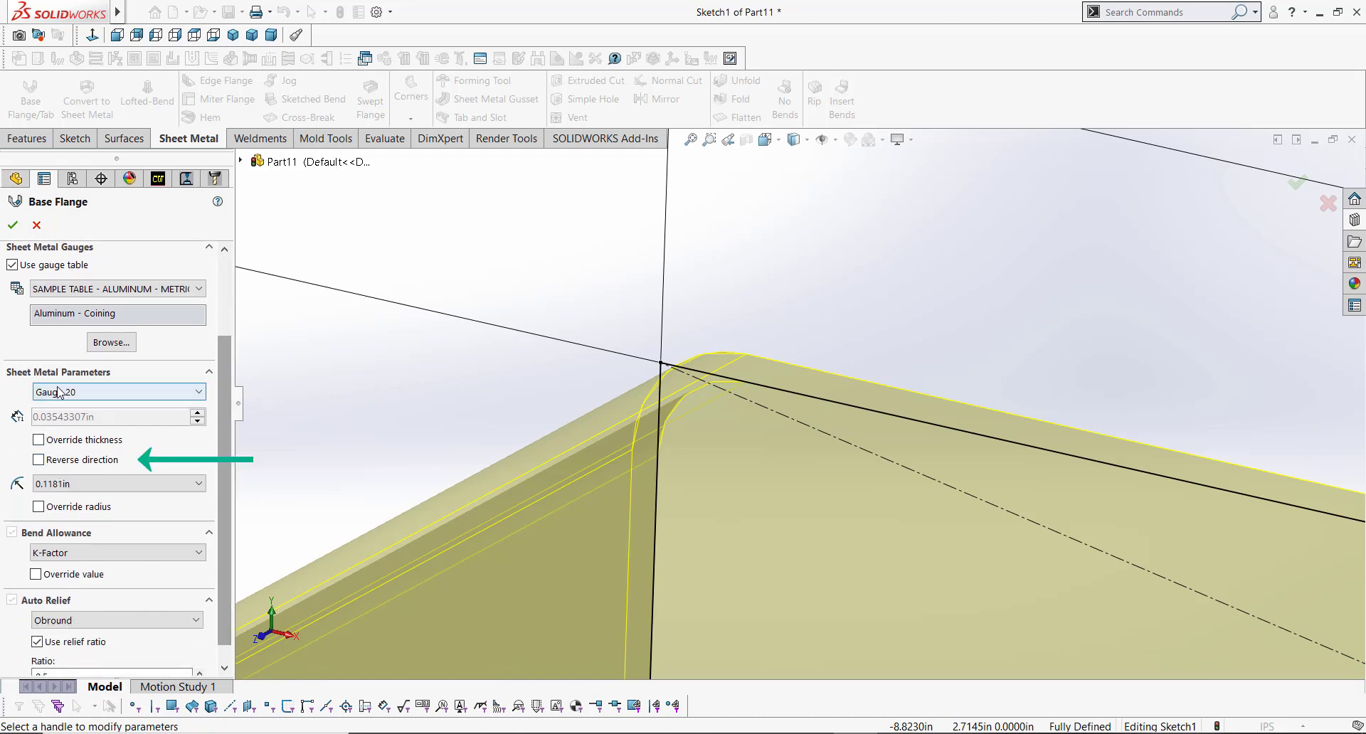
pyautogui.click(61, 461)
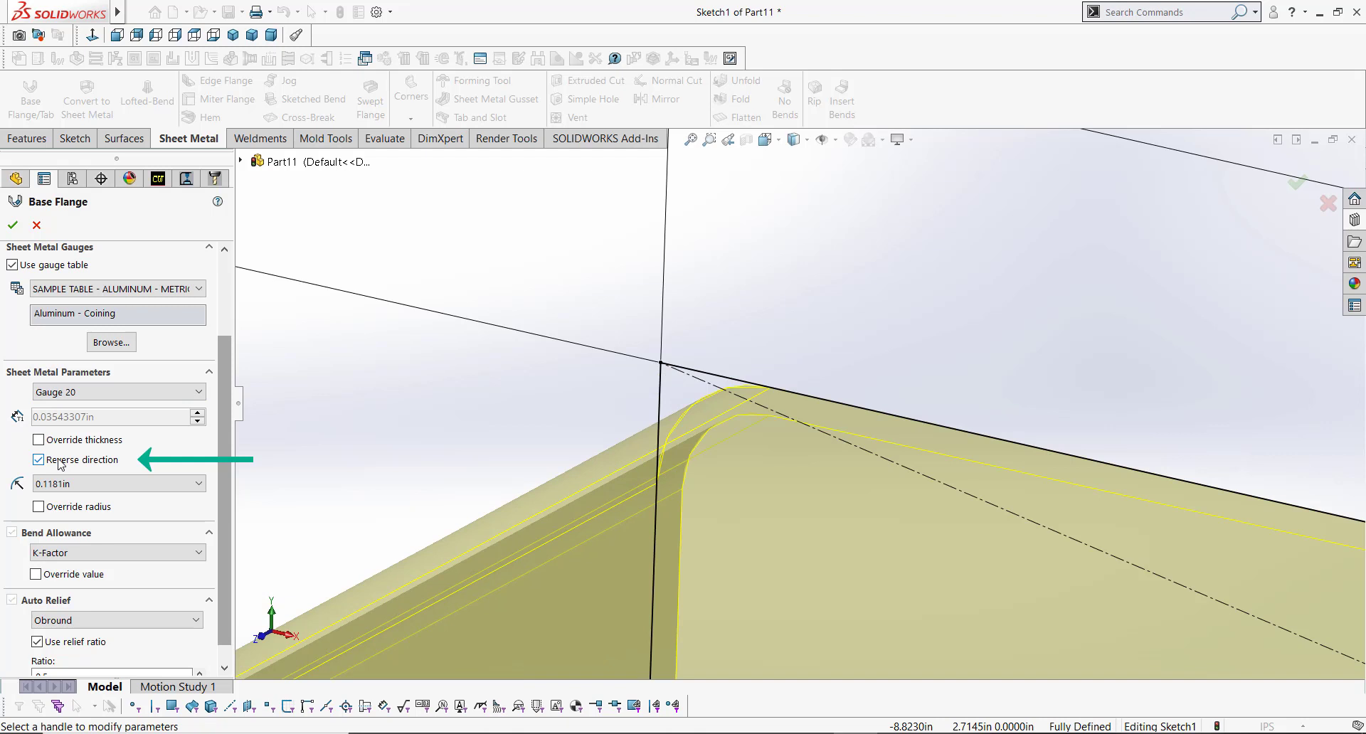
pyautogui.click(61, 464)
pyautogui.click(63, 462)
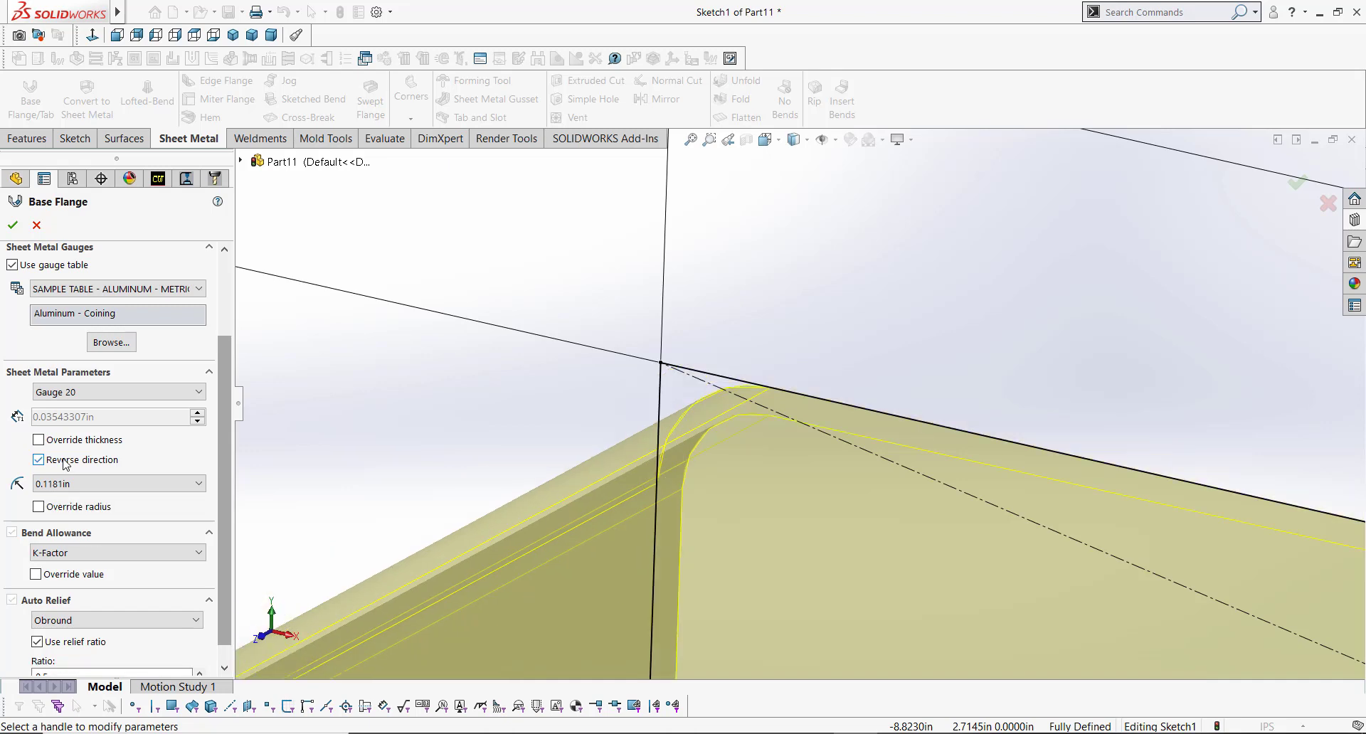
pyautogui.click(13, 224)
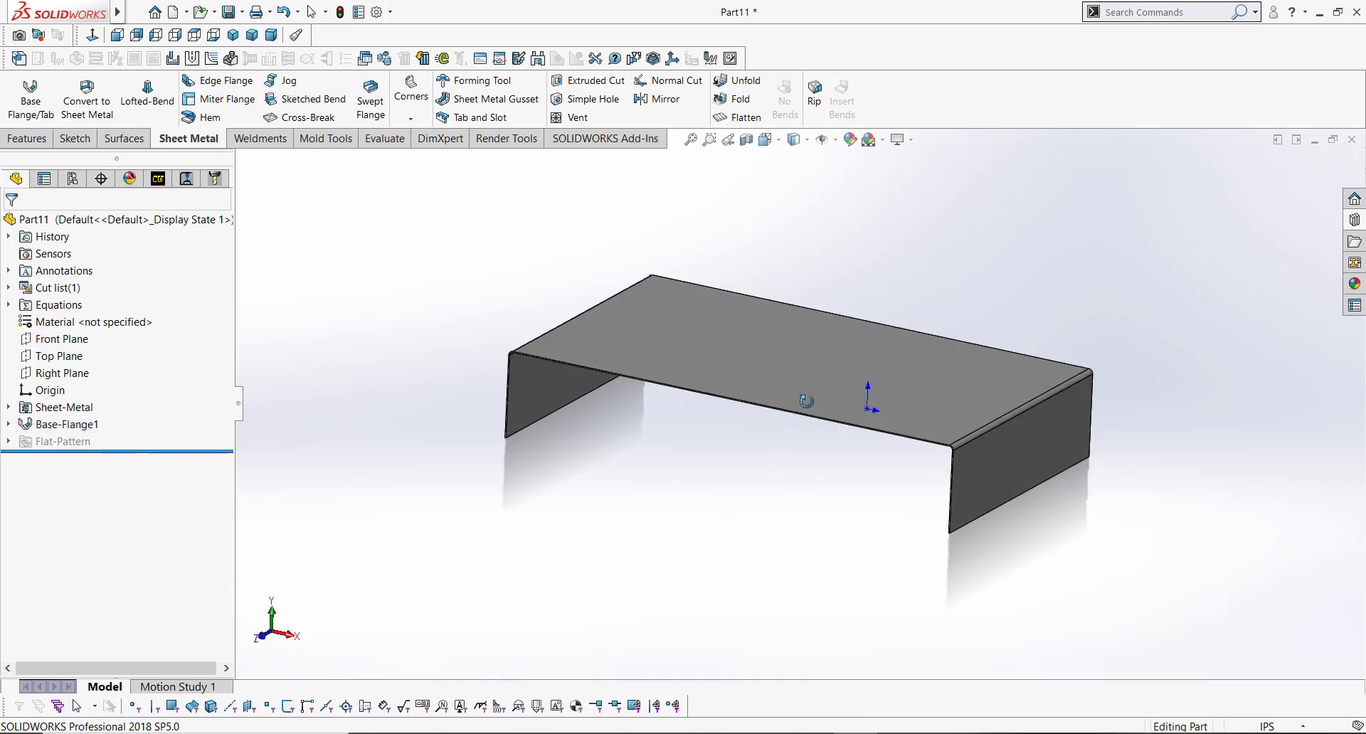
# Step: Start a Miter Flange on the vertical outer edge of the front side flange
pyautogui.moveTo(805, 402); pyautogui.dragTo(736, 525, button='middle')
pyautogui.hotkey('ctrl', '7')
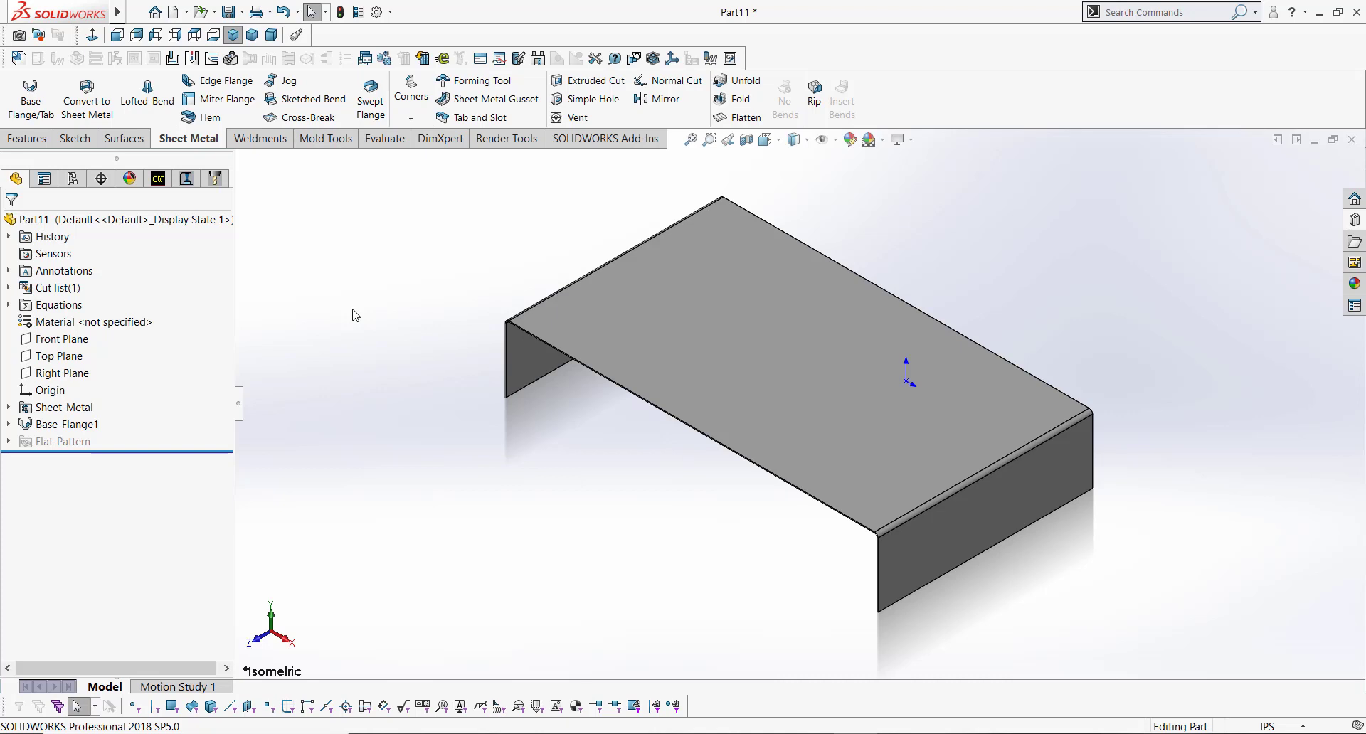
pyautogui.hotkey('shift', 'Up')
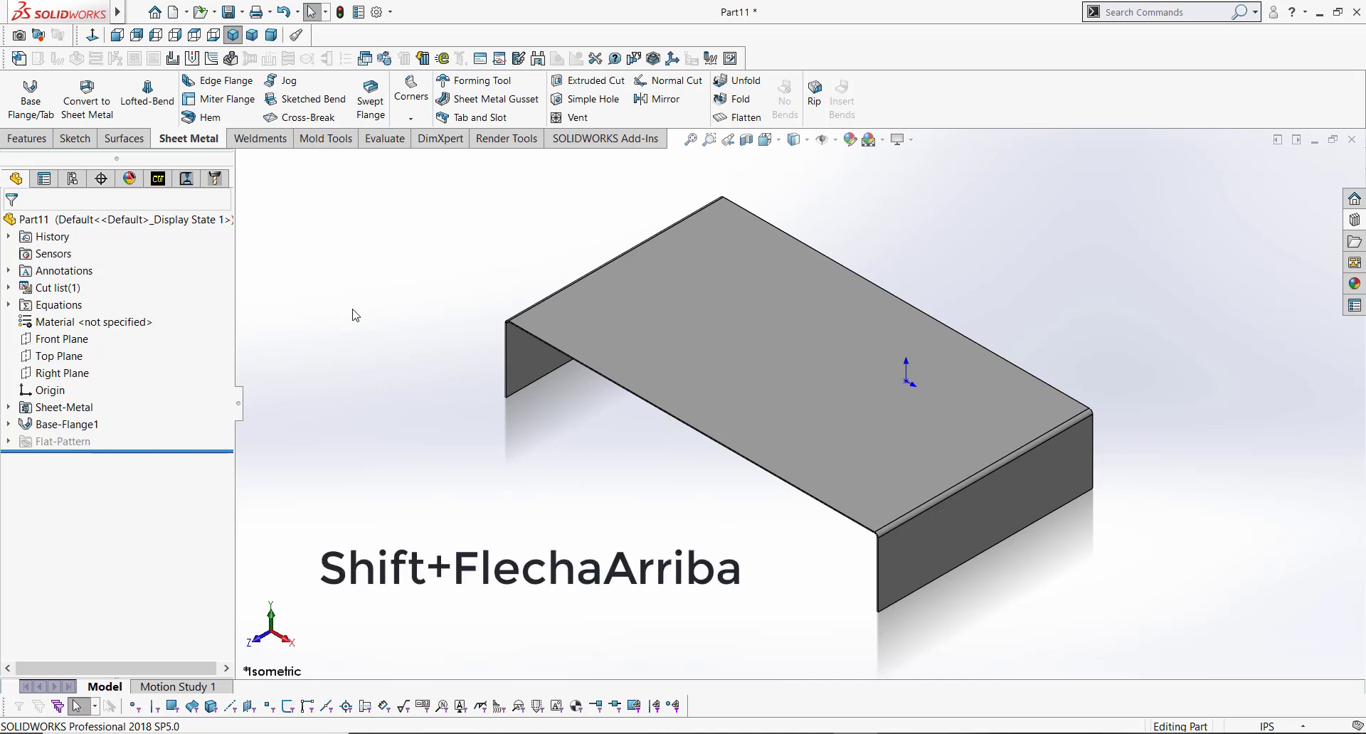
pyautogui.hotkey('shift', 'Up')
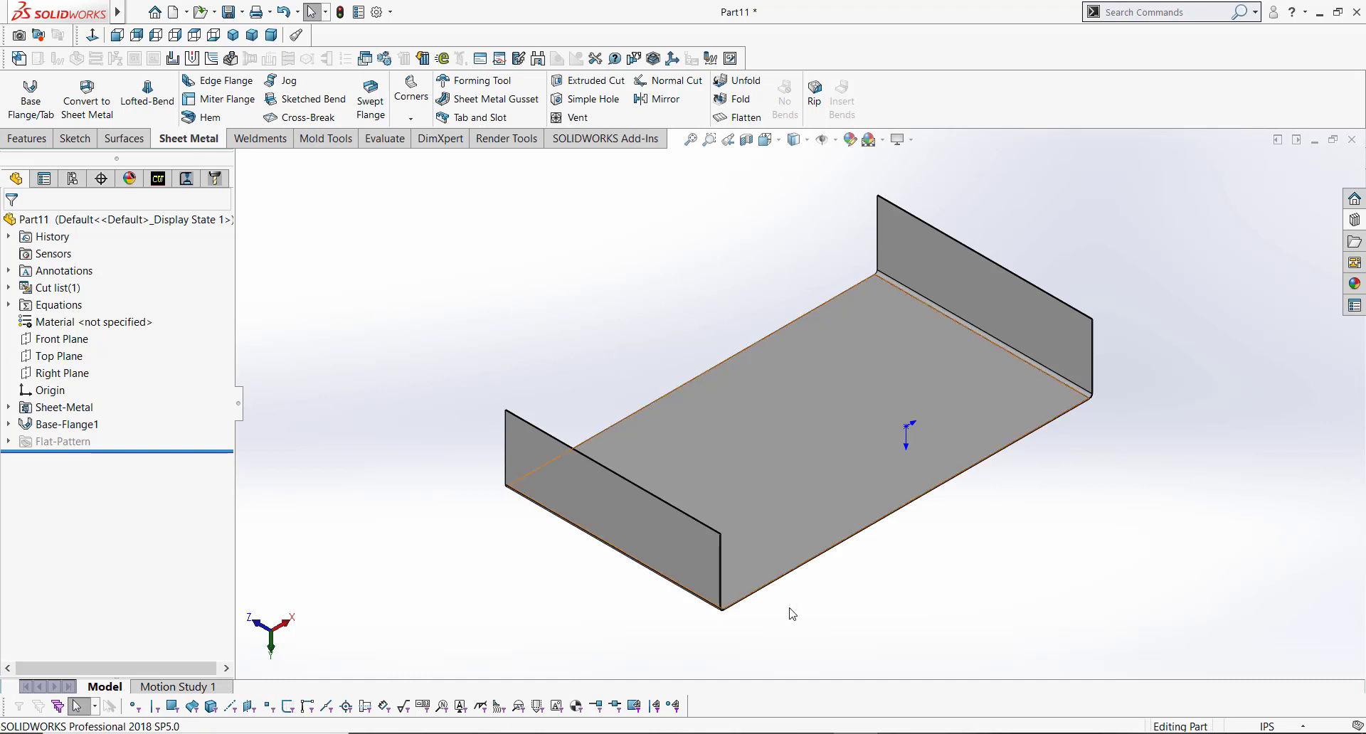
pyautogui.scroll(-2, 791, 609)
pyautogui.scroll(1, 1137, 340)
pyautogui.scroll(-1, 1143, 336)
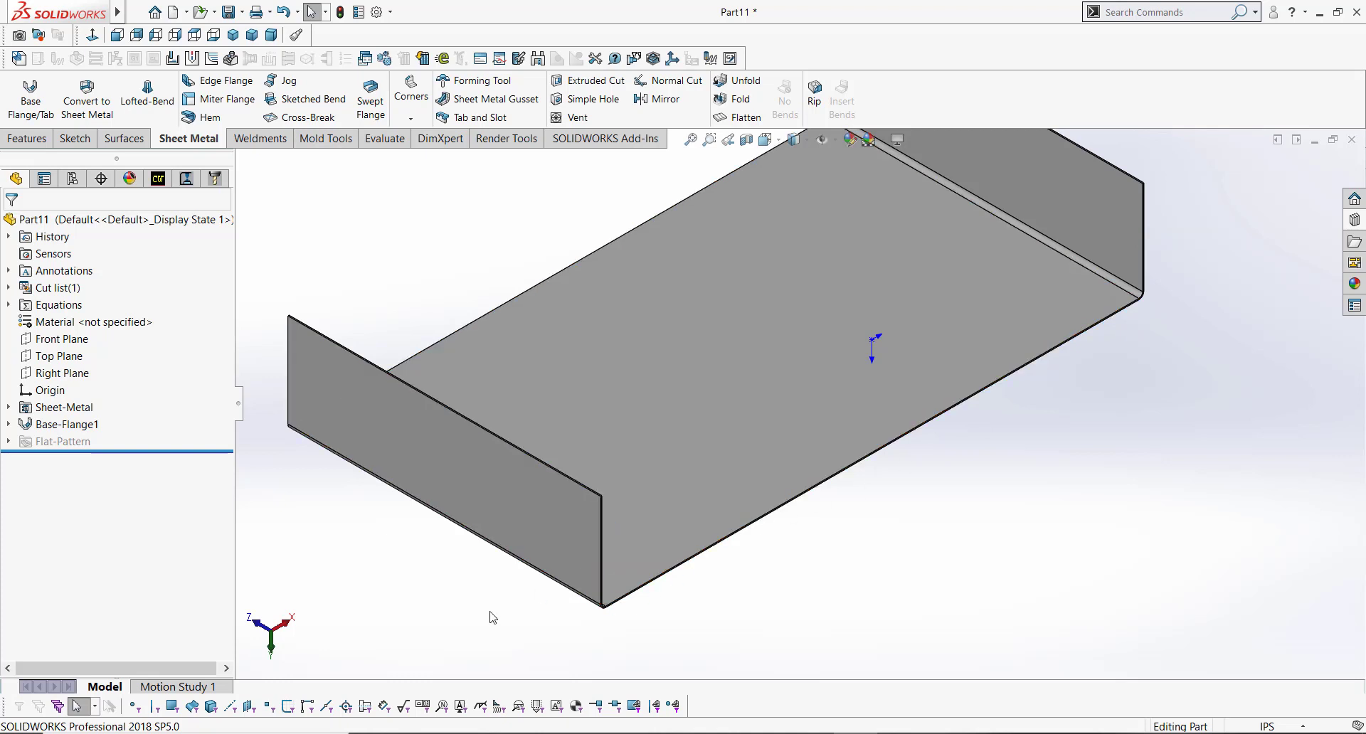
pyautogui.click(238, 104)
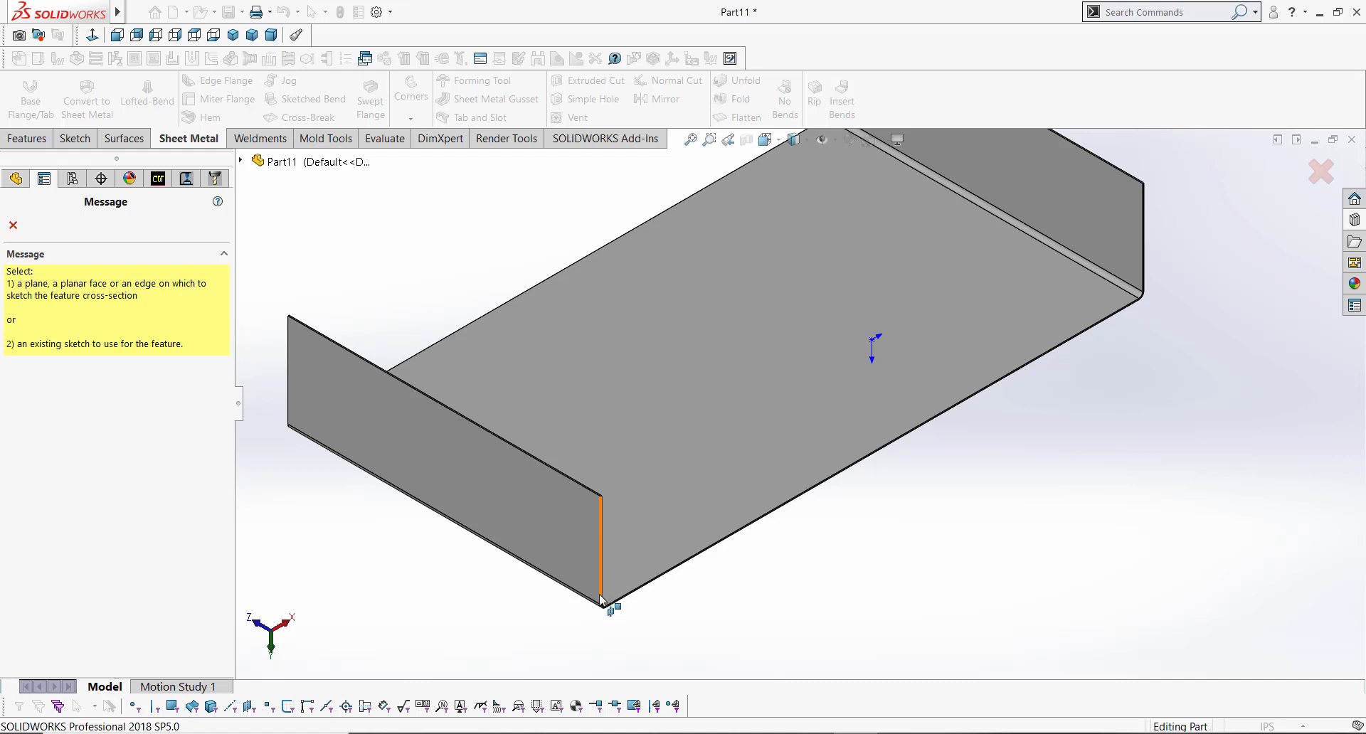
pyautogui.click(600, 510)
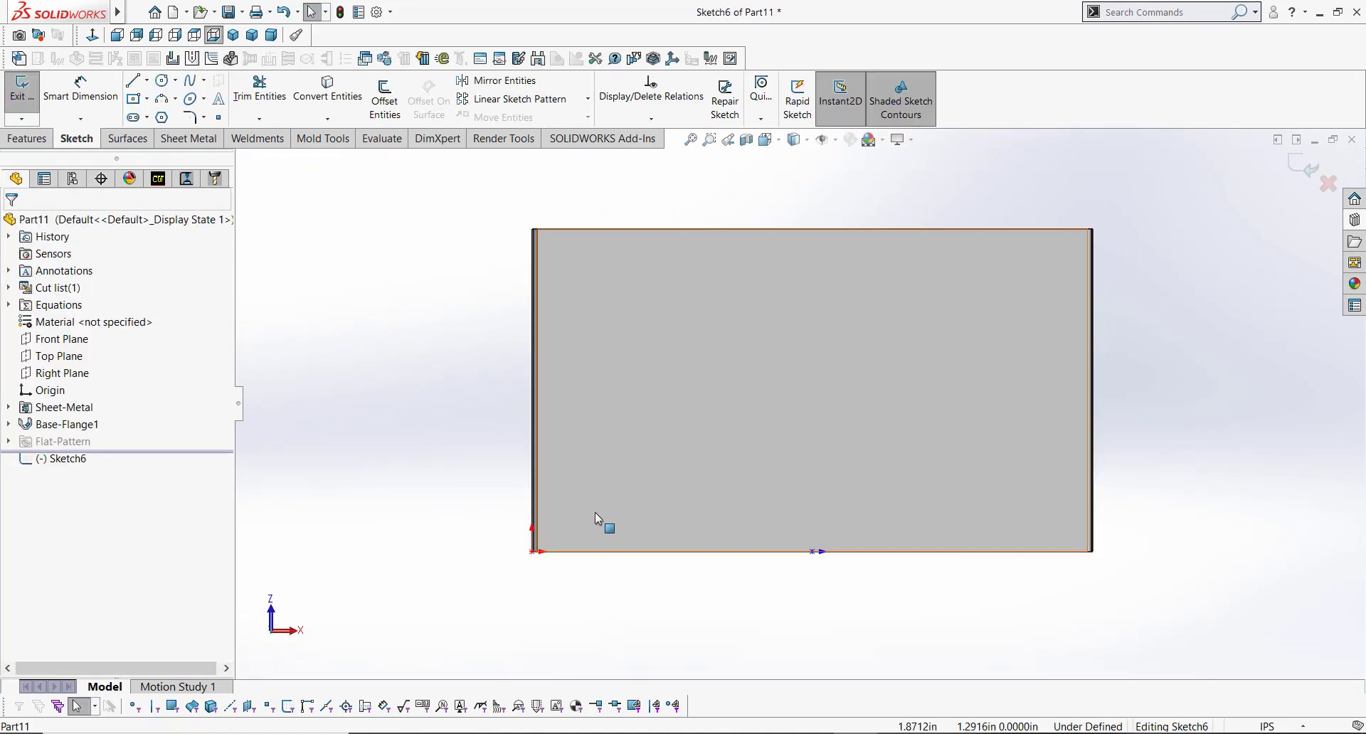
# Step: Sketch a horizontal line about 0.68 in long from the top corner of the selected edge
pyautogui.moveTo(587, 484)
pyautogui.mouseDown(button='middle')
pyautogui.moveTo(589, 375)
pyautogui.moveTo(625, 298)
pyautogui.moveTo(641, 301)
pyautogui.moveTo(698, 430)
pyautogui.mouseUp(button='middle')
pyautogui.scroll(-5, 699, 430)
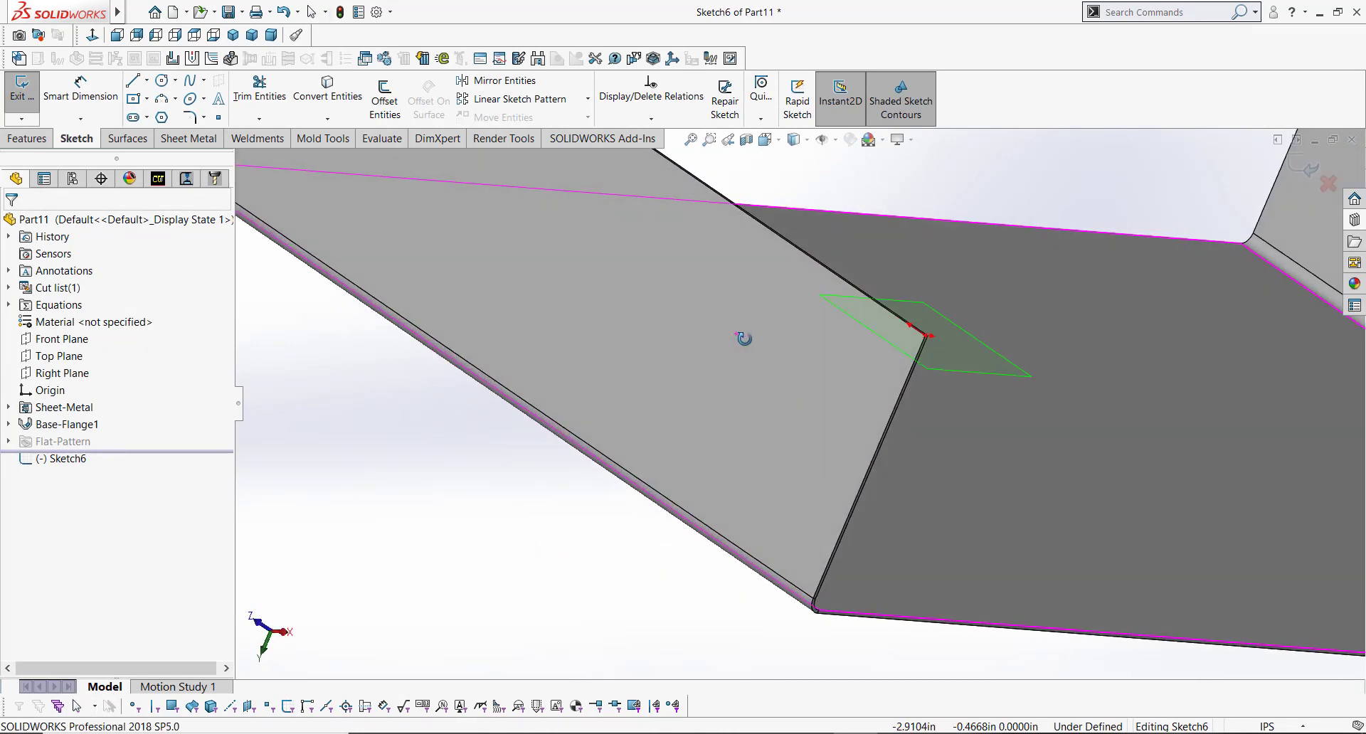
pyautogui.scroll(-2, 647, 413)
pyautogui.press('s')
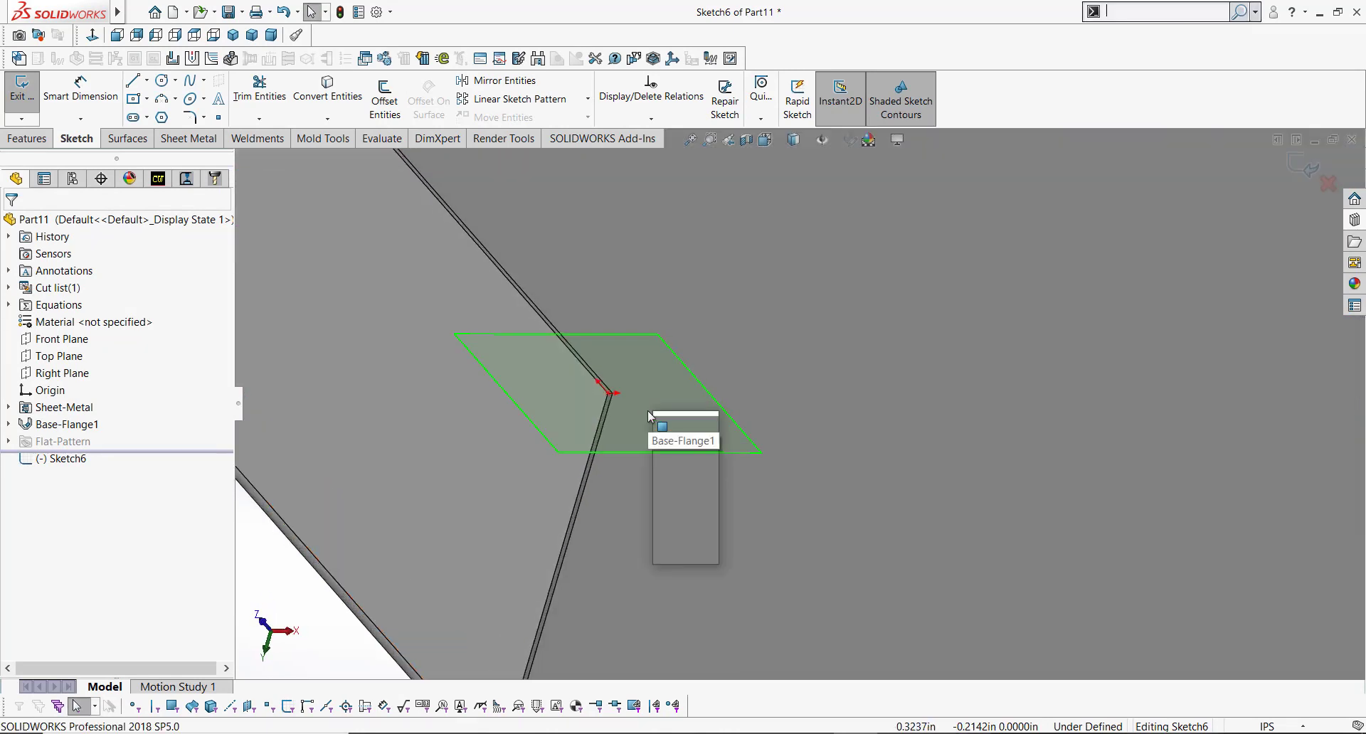
pyautogui.click(682, 444)
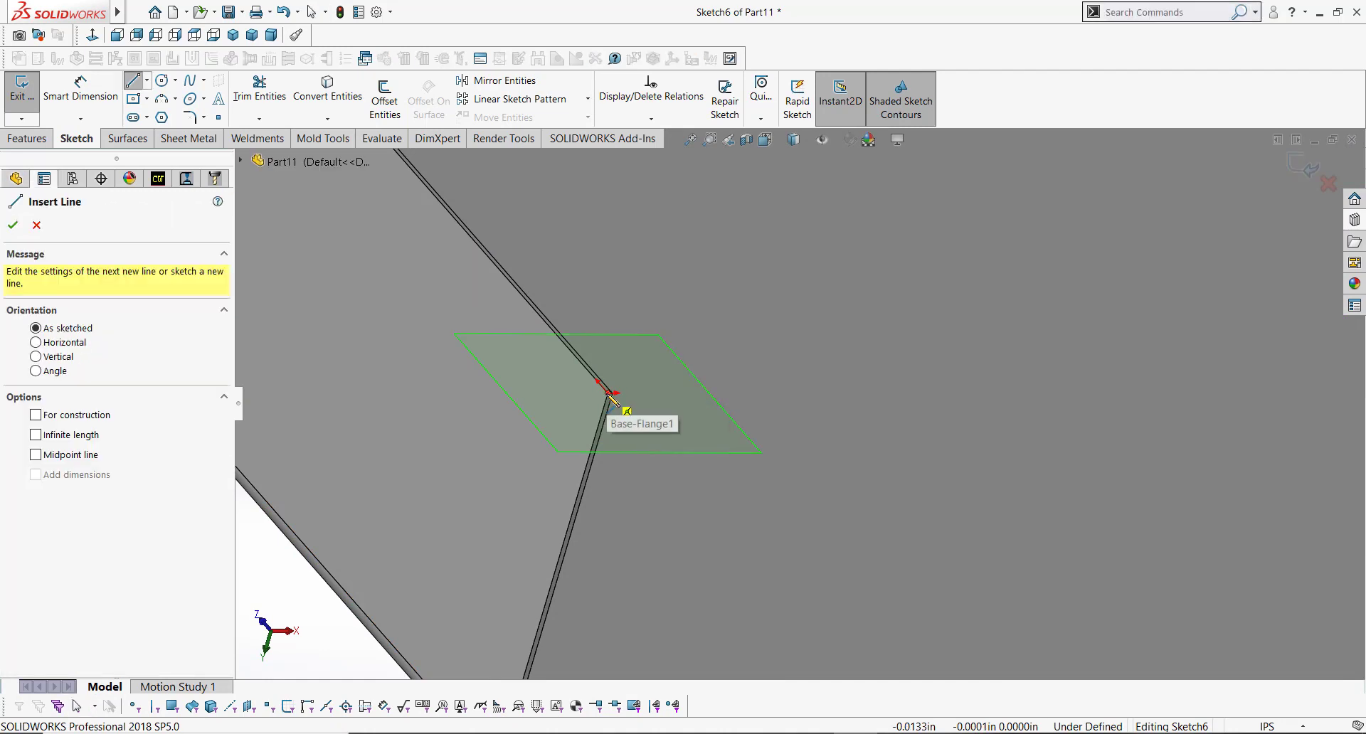
pyautogui.click(608, 393)
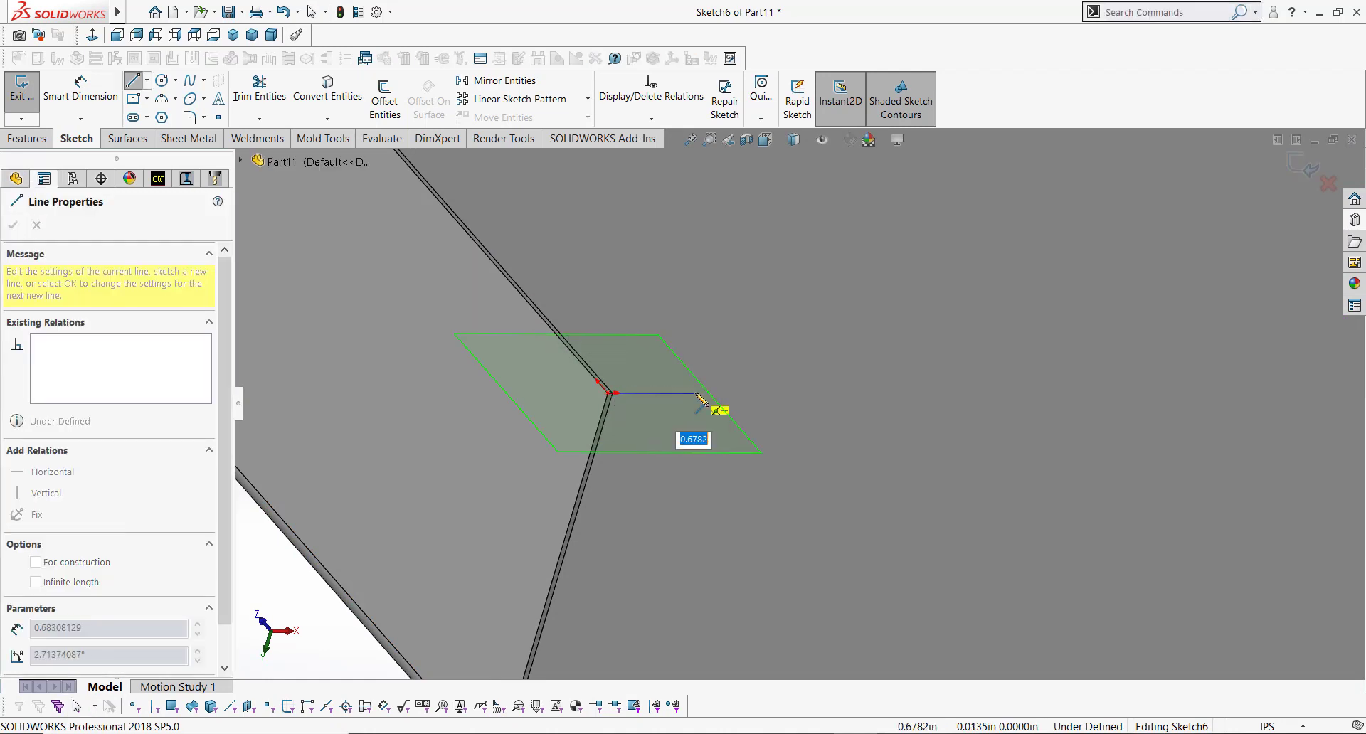
pyautogui.click(695, 393)
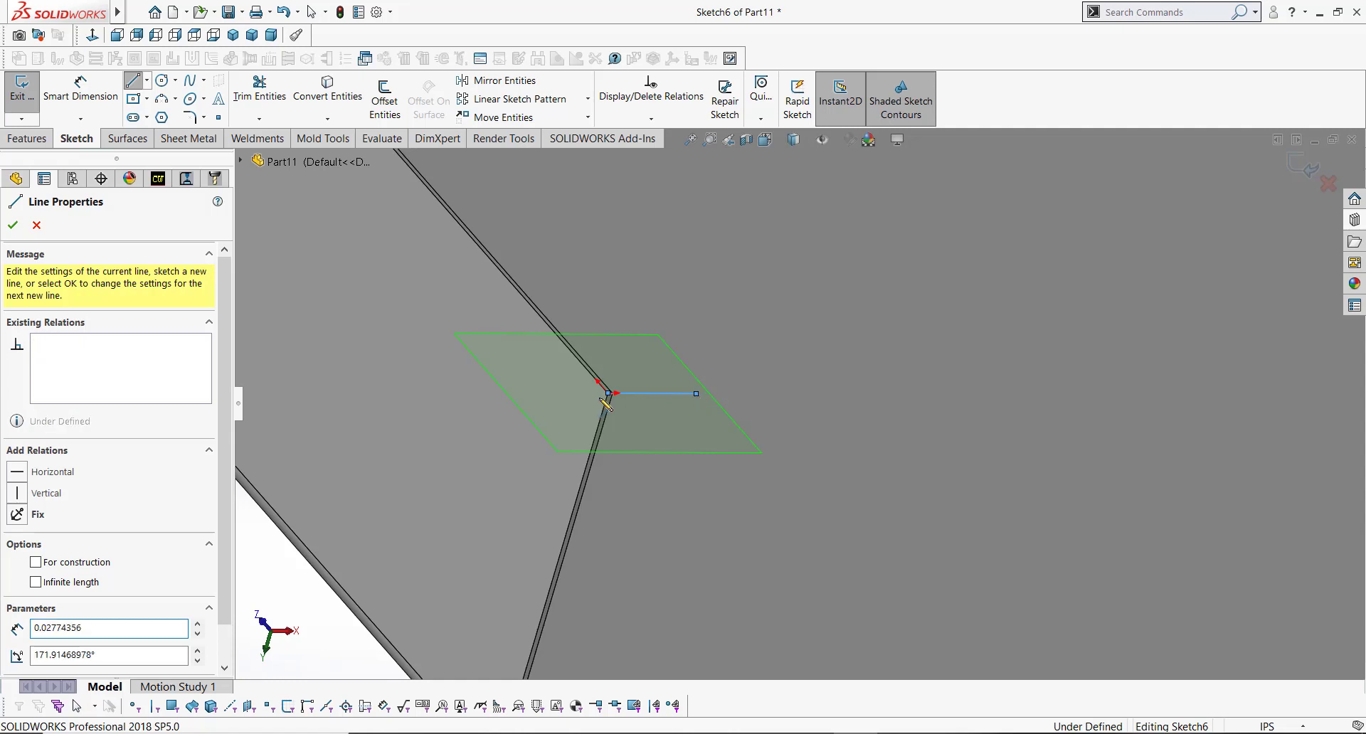
pyautogui.press('Escape')
# Step: Dimension the sketched line to 0.625 in
pyautogui.press('s')
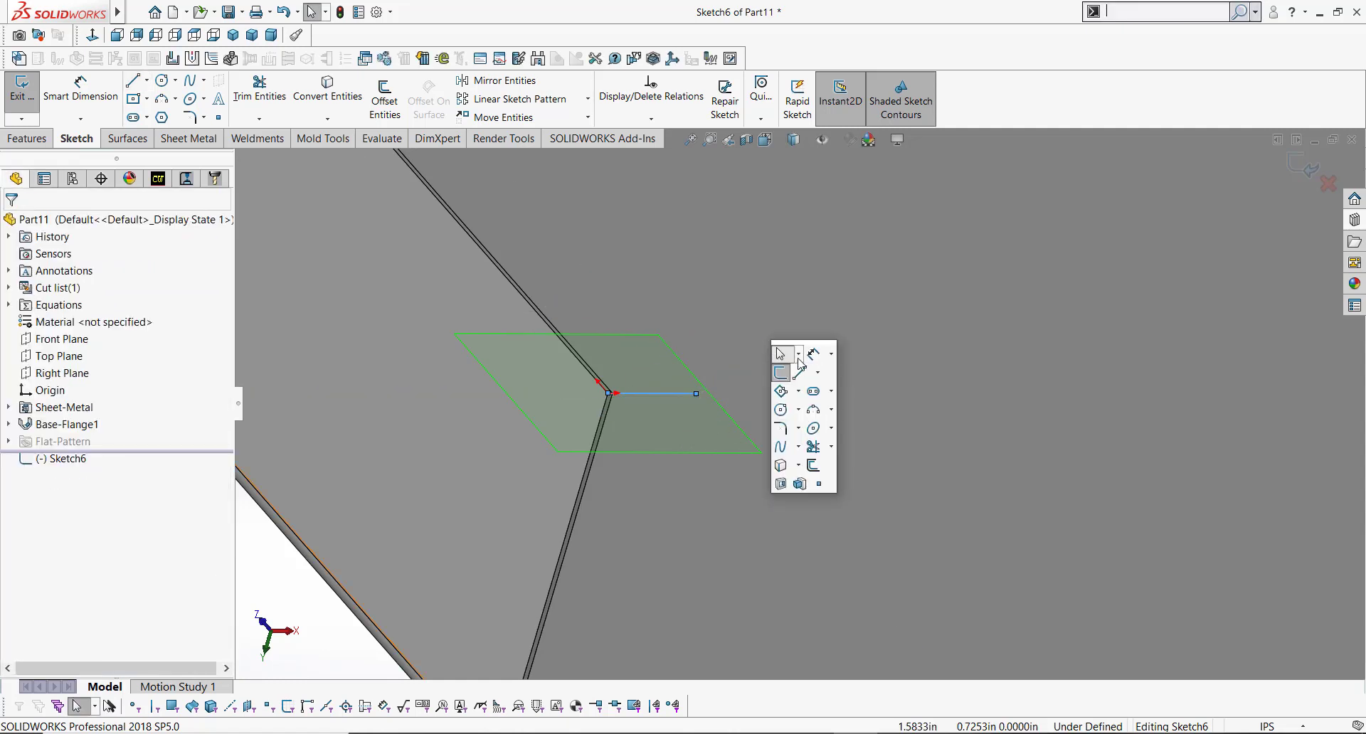
pyautogui.click(800, 362)
pyautogui.click(654, 376)
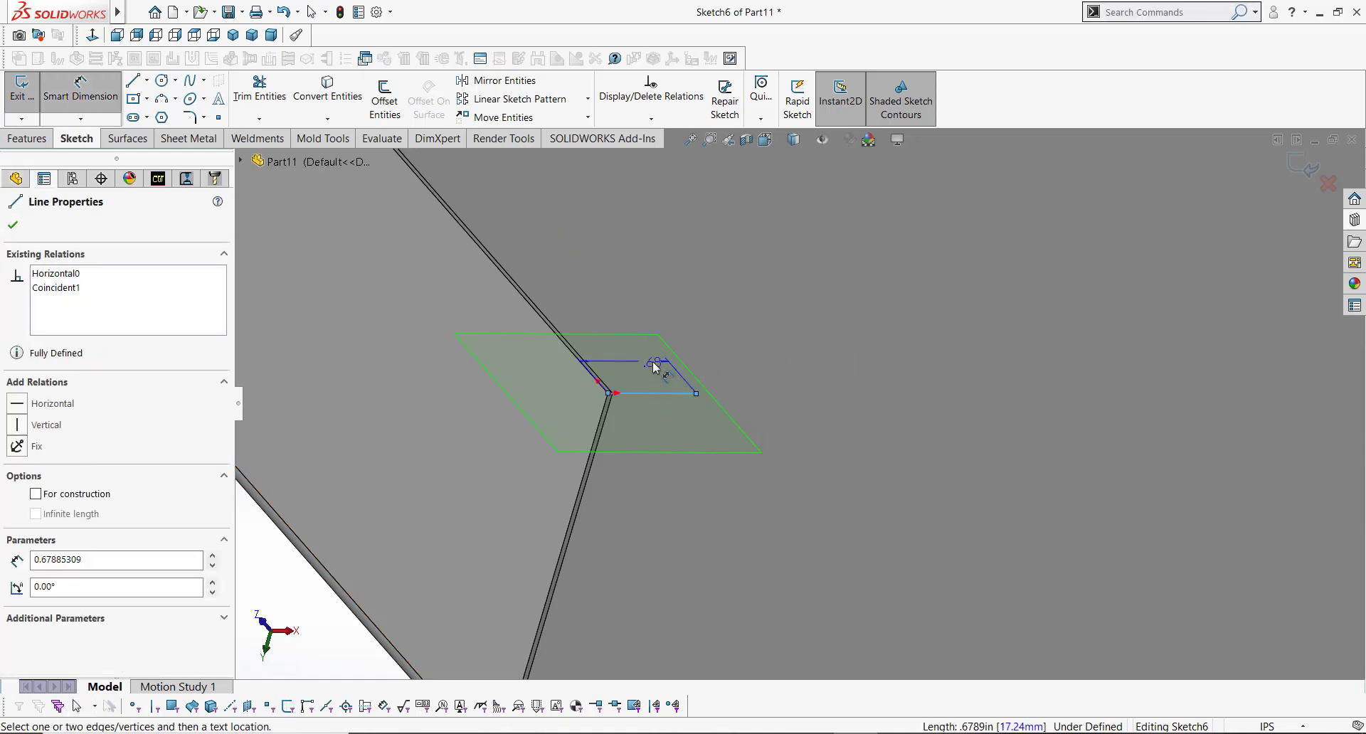
pyautogui.click(646, 364)
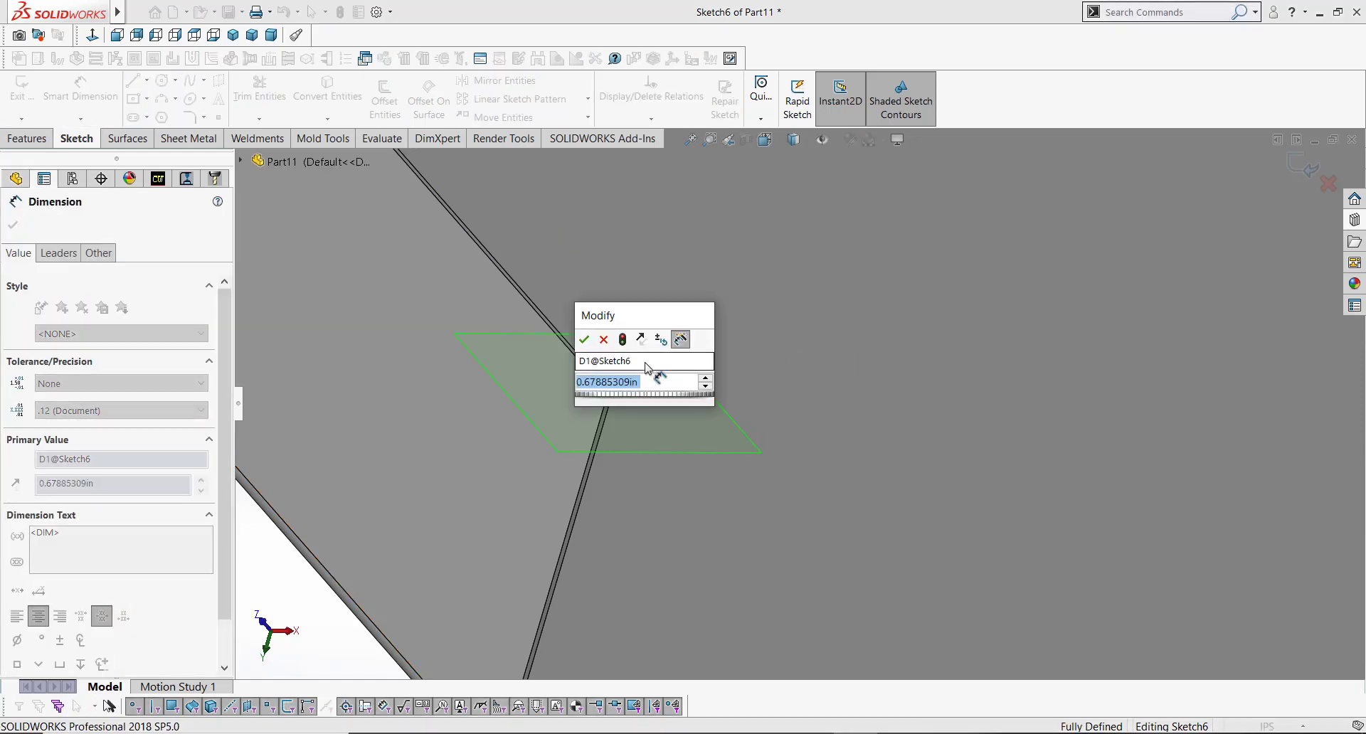
pyautogui.write('.625')
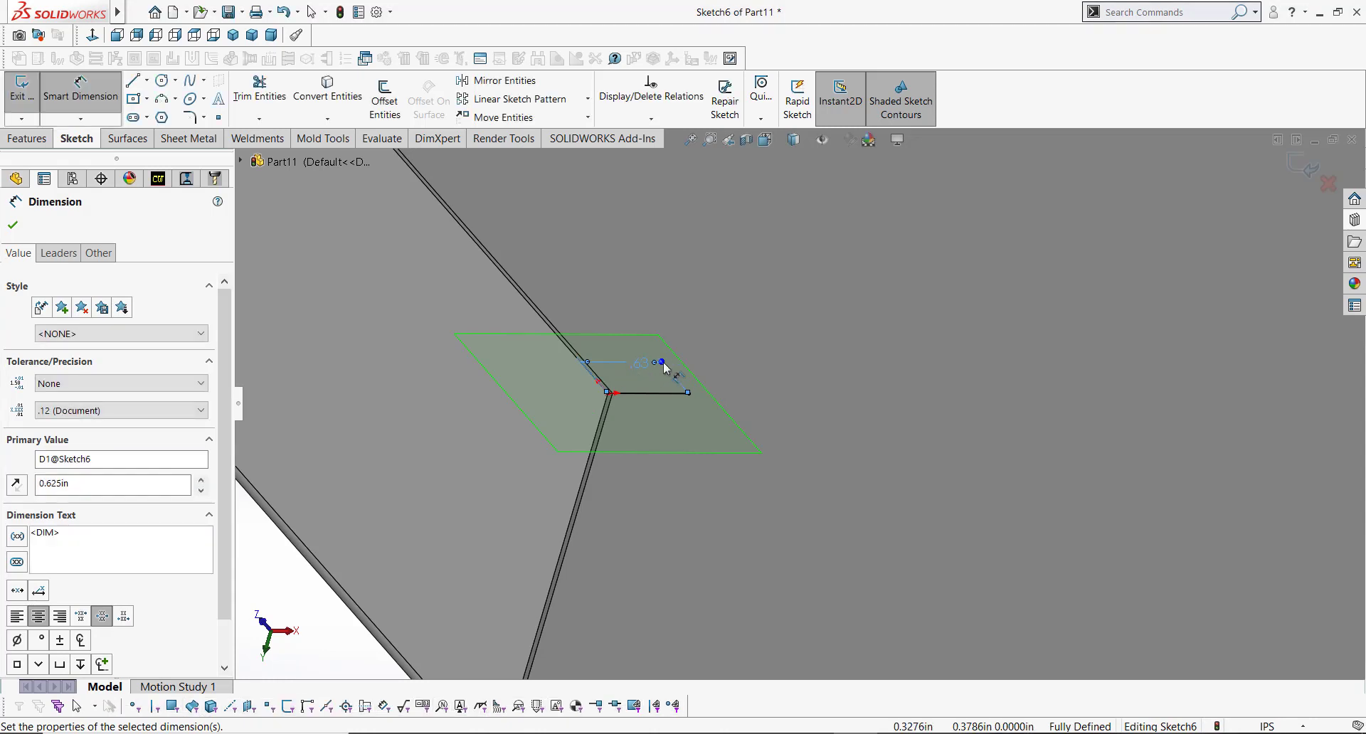
pyautogui.press('Escape')
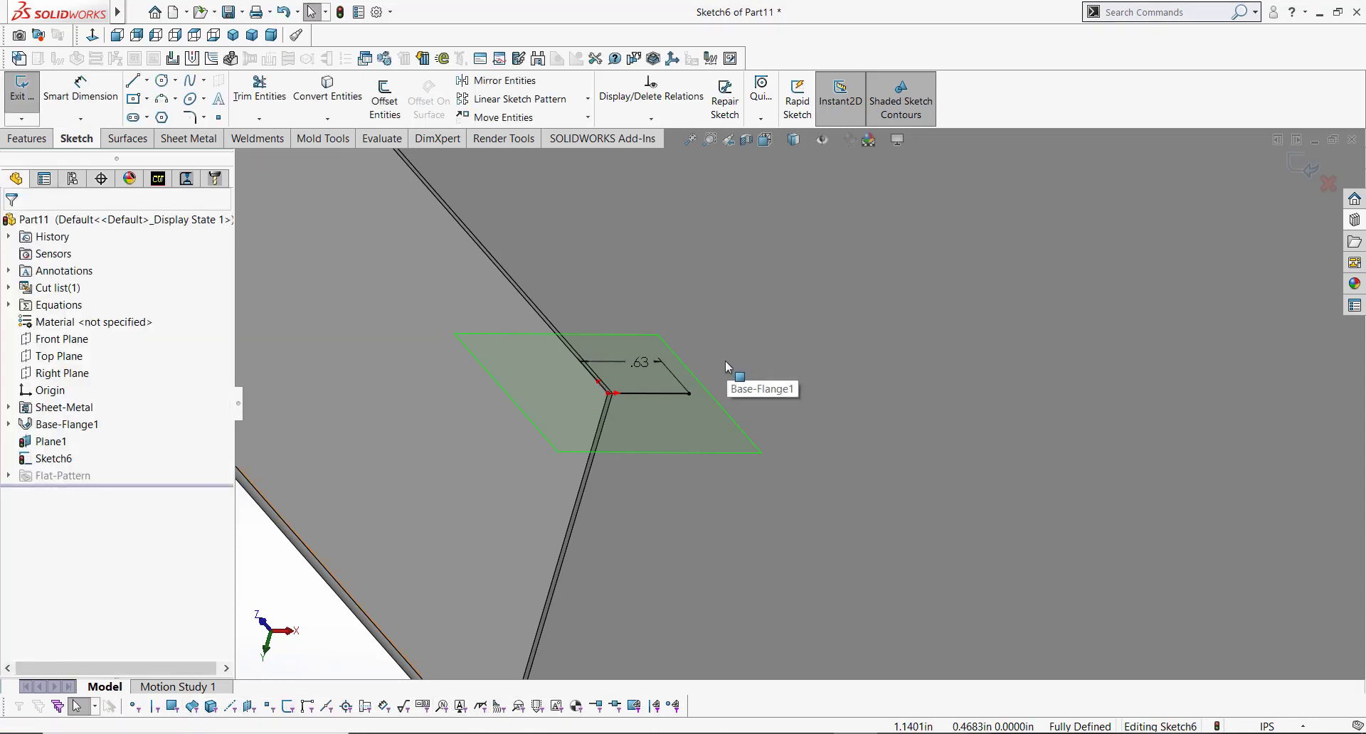
# Step: Finish the profile sketch and propagate the miter flange along all tangent edges of the part
pyautogui.scroll(5, 704, 381)
pyautogui.click(1299, 165)
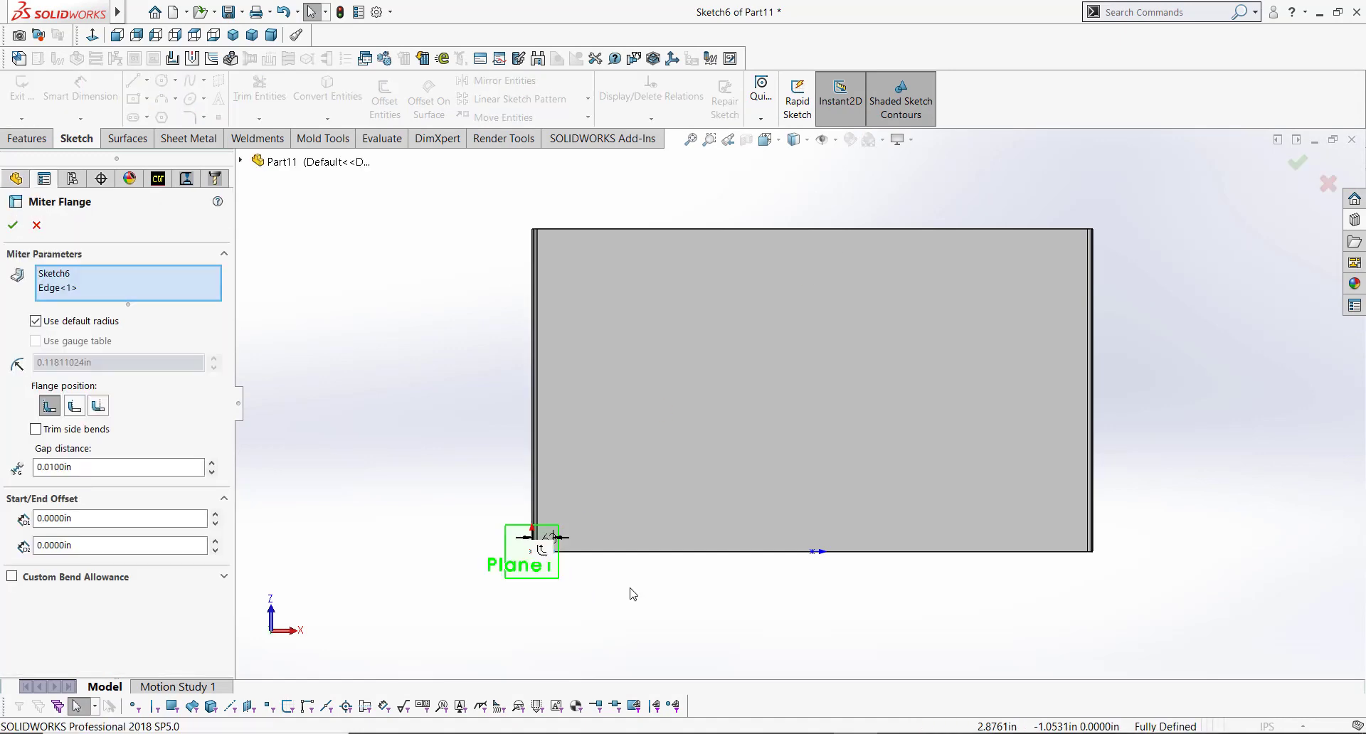
pyautogui.moveTo(589, 571); pyautogui.dragTo(587, 270, button='middle')
pyautogui.scroll(-6, 609, 482)
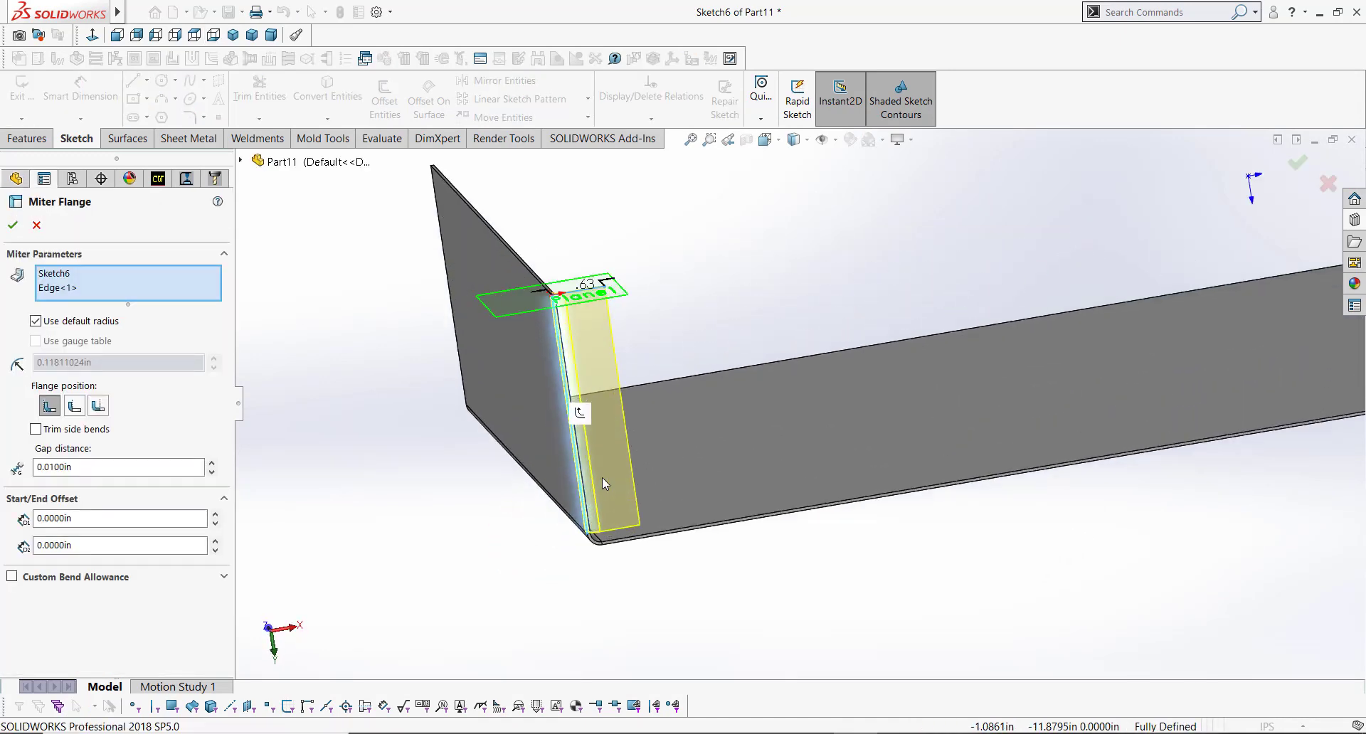
pyautogui.moveTo(617, 468); pyautogui.dragTo(606, 446, button='middle')
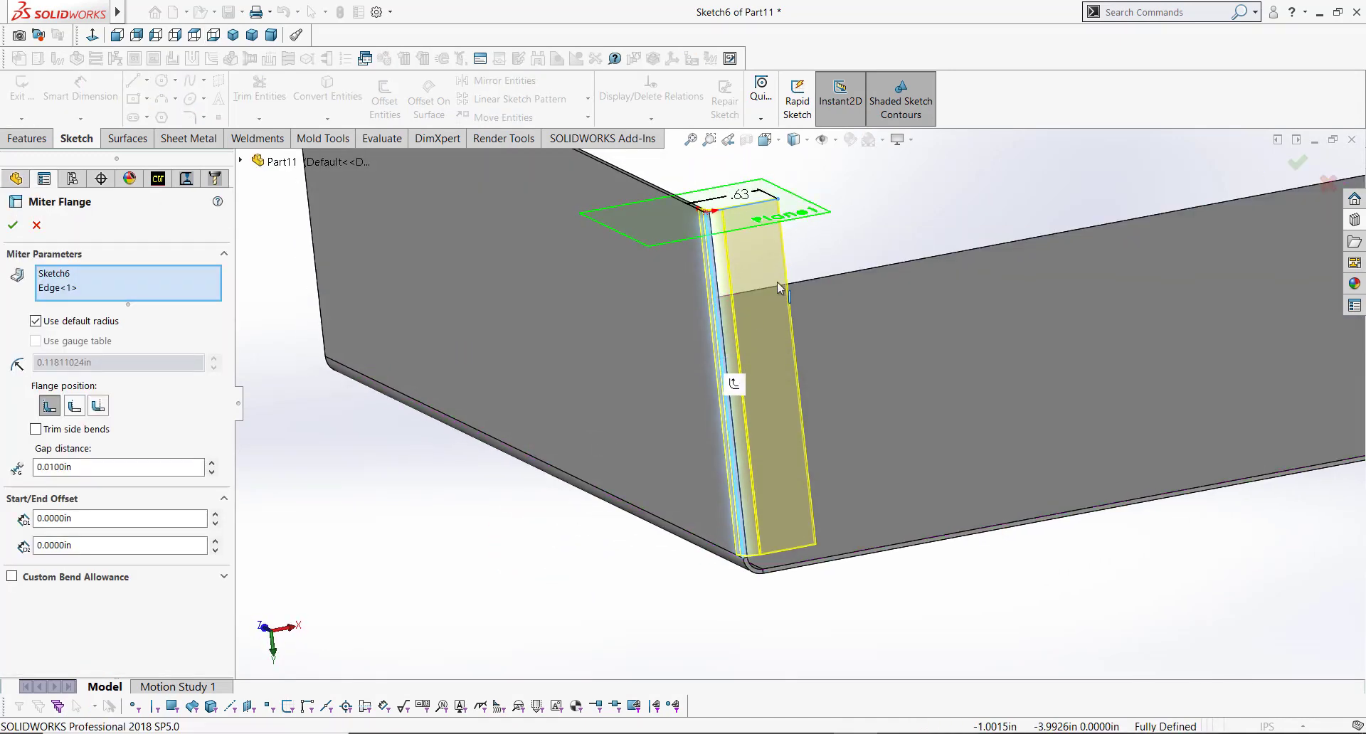
pyautogui.scroll(-1, 765, 256)
pyautogui.moveTo(762, 256); pyautogui.dragTo(800, 317, button='middle')
pyautogui.scroll(4, 886, 491)
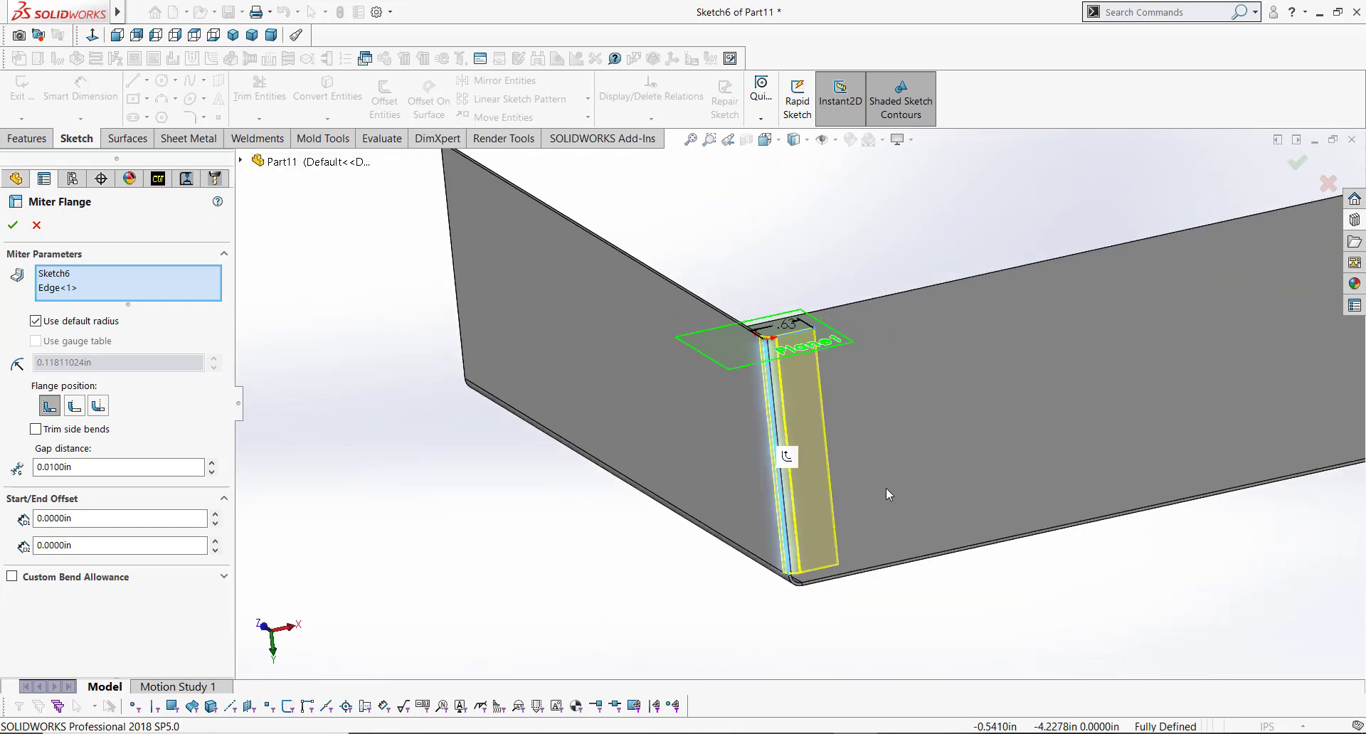
pyautogui.scroll(-3, 882, 447)
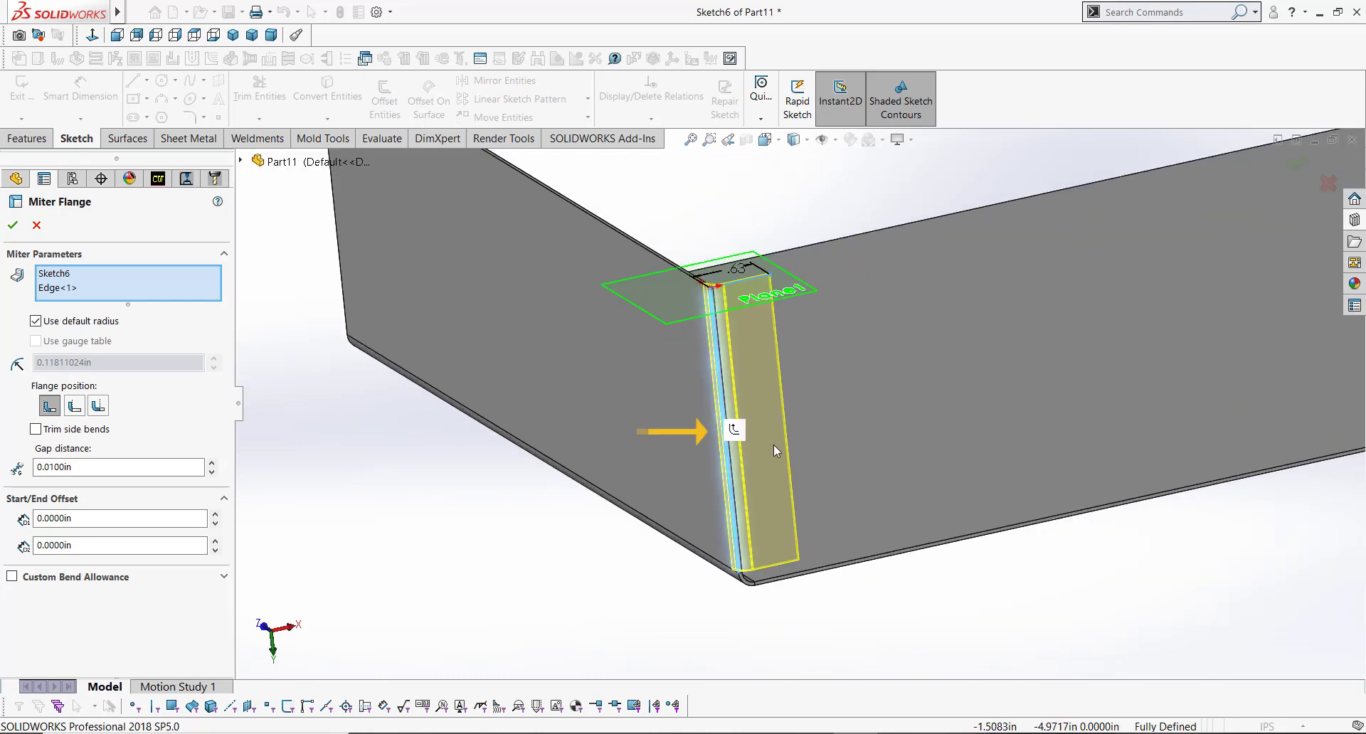
pyautogui.click(734, 428)
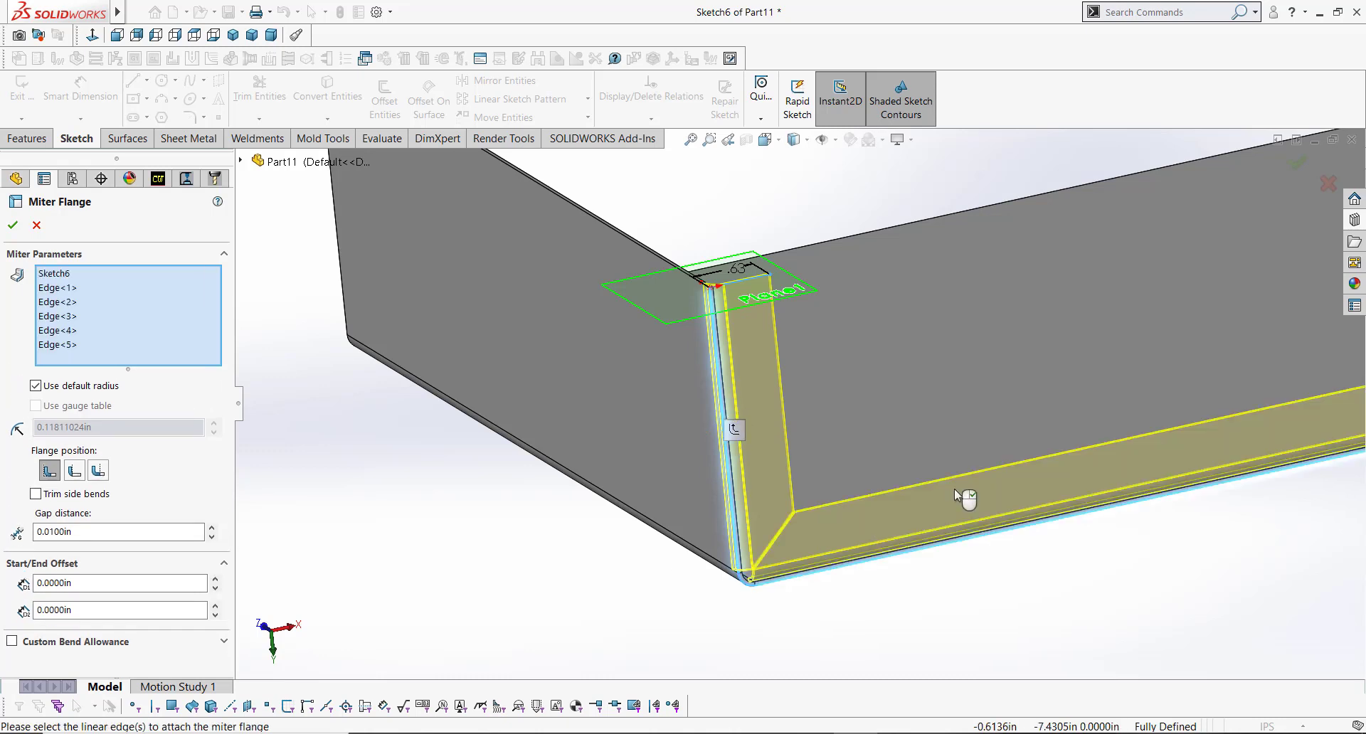
# Step: Review the mitered corner and accept the Miter Flange feature
pyautogui.scroll(-4, 818, 567)
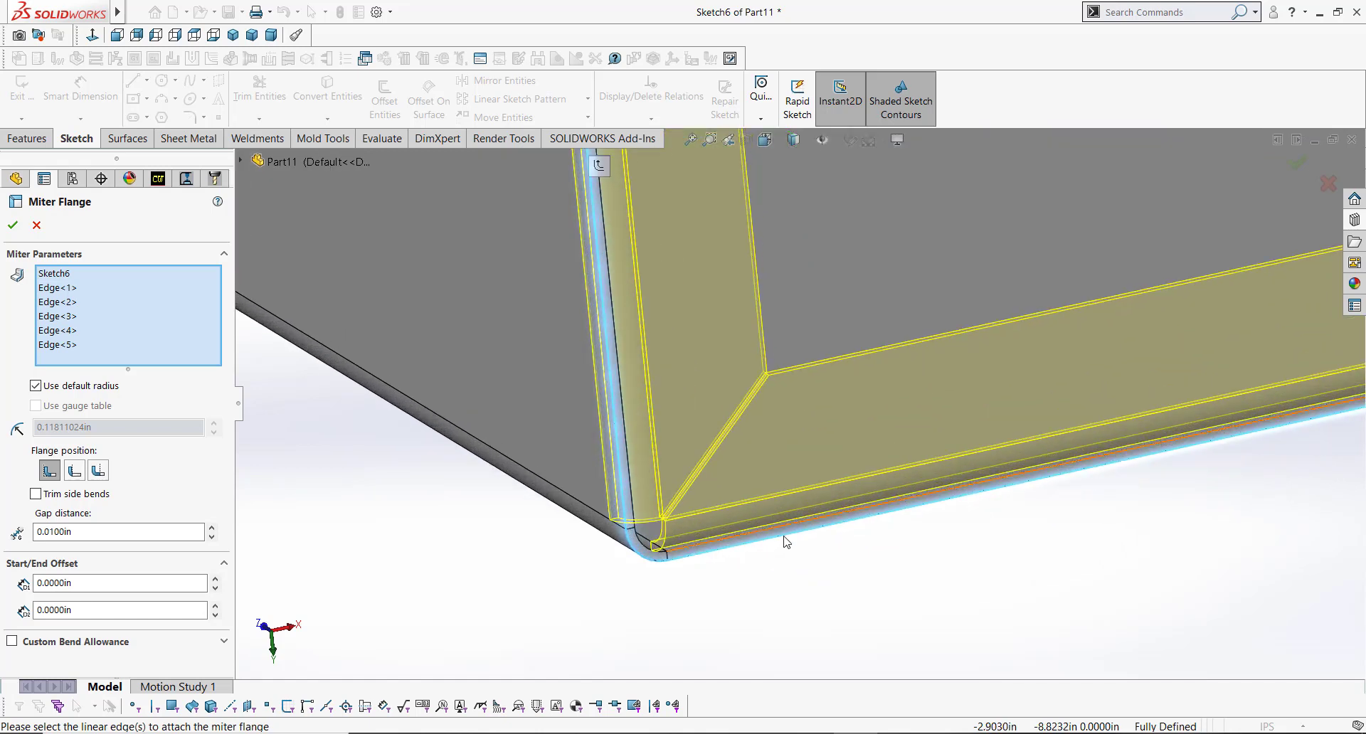
pyautogui.moveTo(784, 542)
pyautogui.mouseDown(button='middle')
pyautogui.moveTo(792, 531)
pyautogui.moveTo(797, 546)
pyautogui.mouseUp(button='middle')
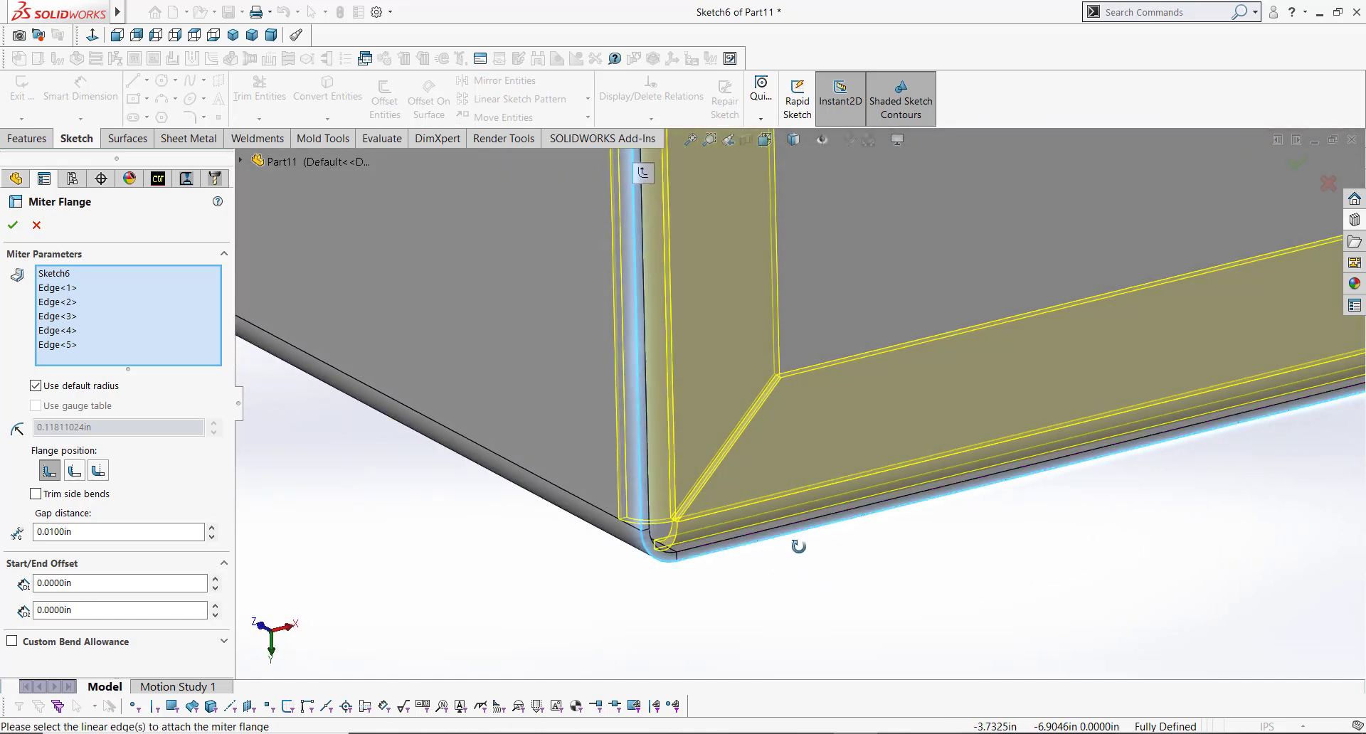
pyautogui.moveTo(649, 467)
pyautogui.mouseDown(button='middle')
pyautogui.moveTo(663, 454)
pyautogui.moveTo(652, 477)
pyautogui.mouseUp(button='middle')
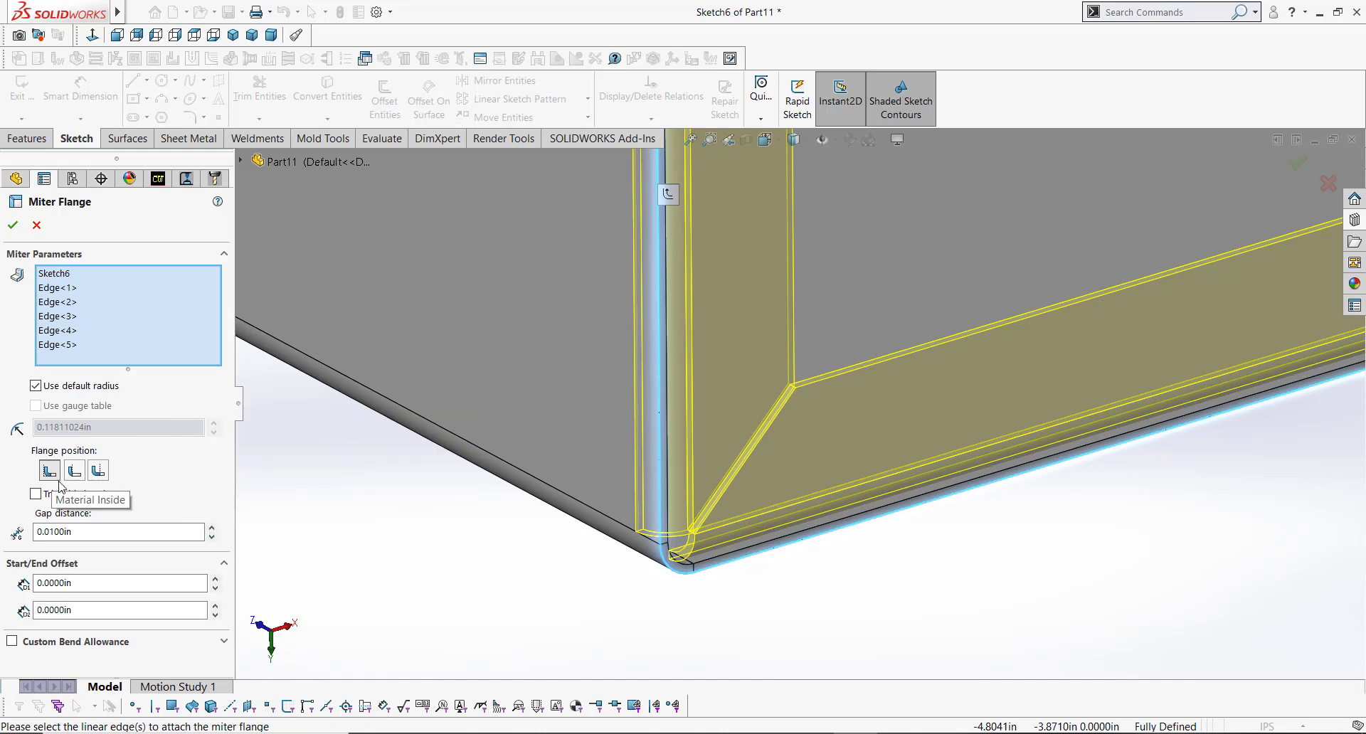
pyautogui.click(86, 531)
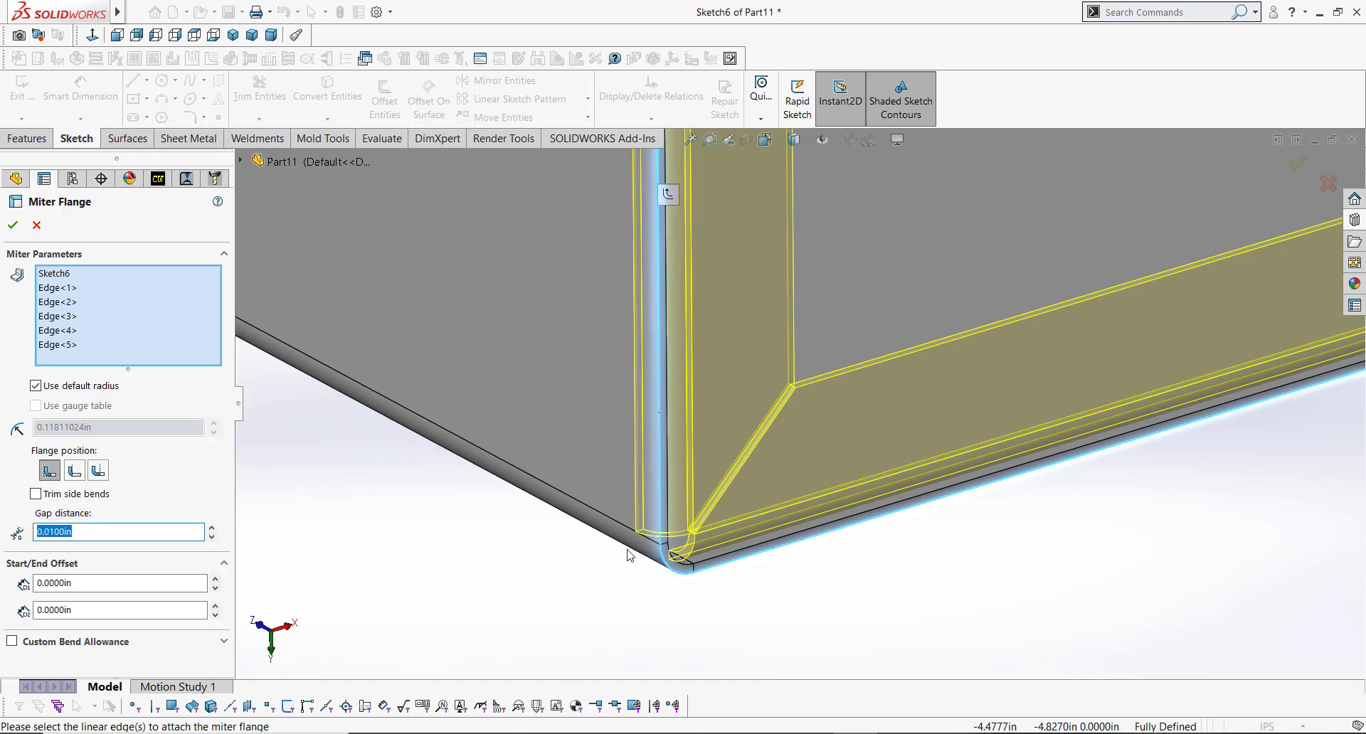
pyautogui.moveTo(656, 510); pyautogui.dragTo(598, 454, button='middle')
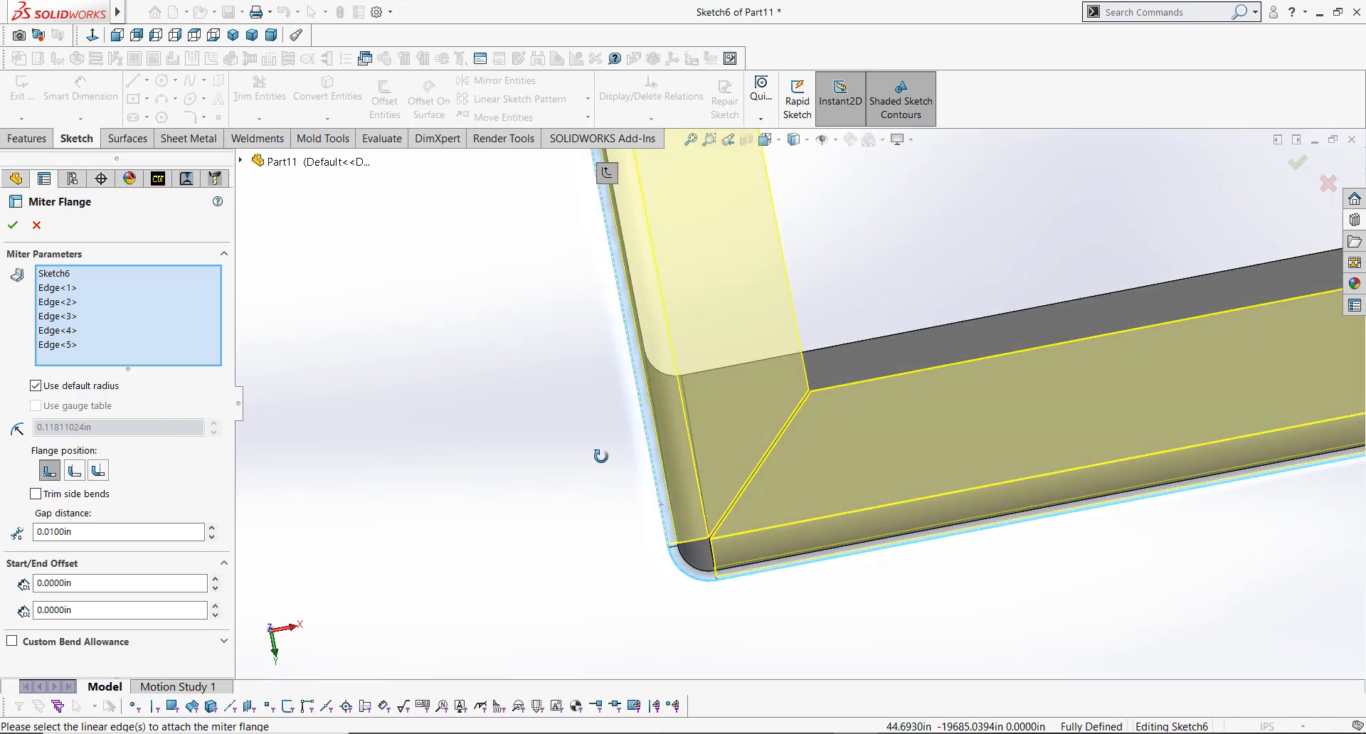
pyautogui.scroll(-5, 770, 487)
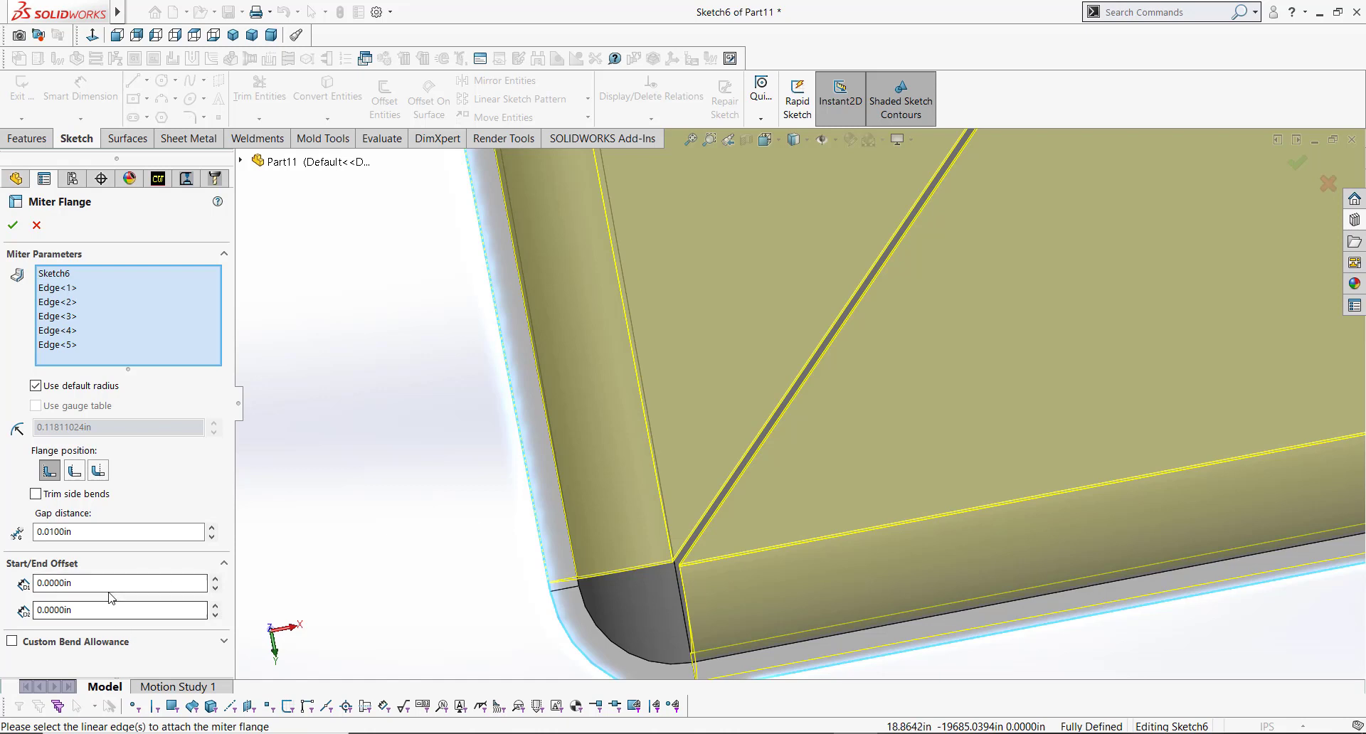
pyautogui.click(12, 224)
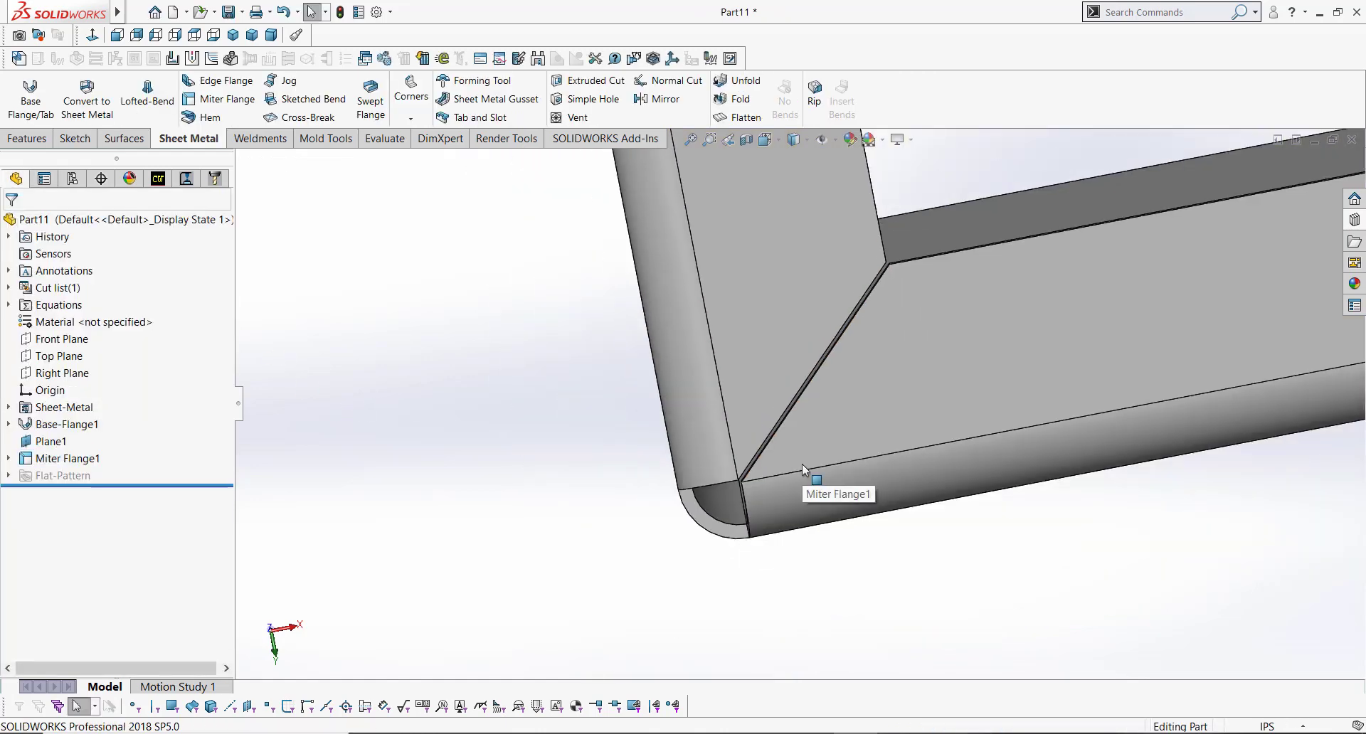
# Step: Inspect the finished corner and hide the reference plane Plane1
pyautogui.scroll(-6, 801, 463)
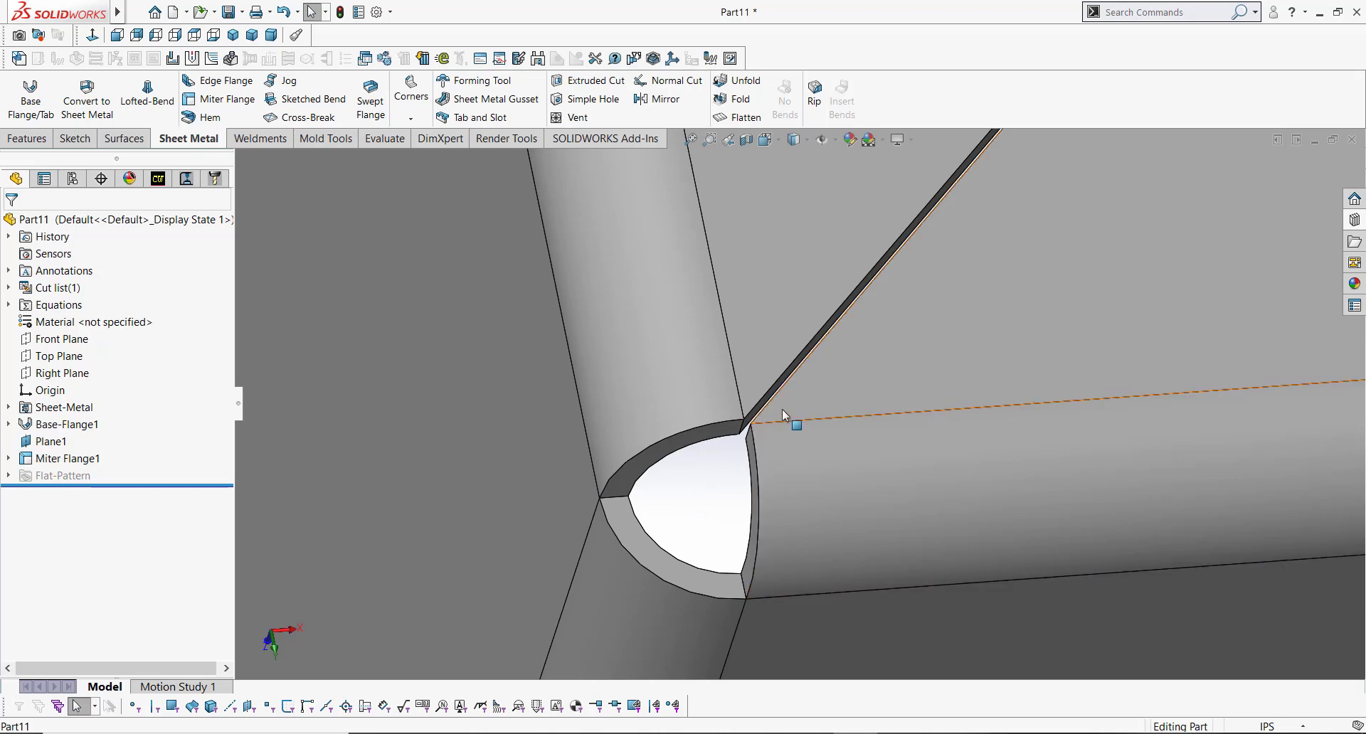
pyautogui.scroll(6, 783, 409)
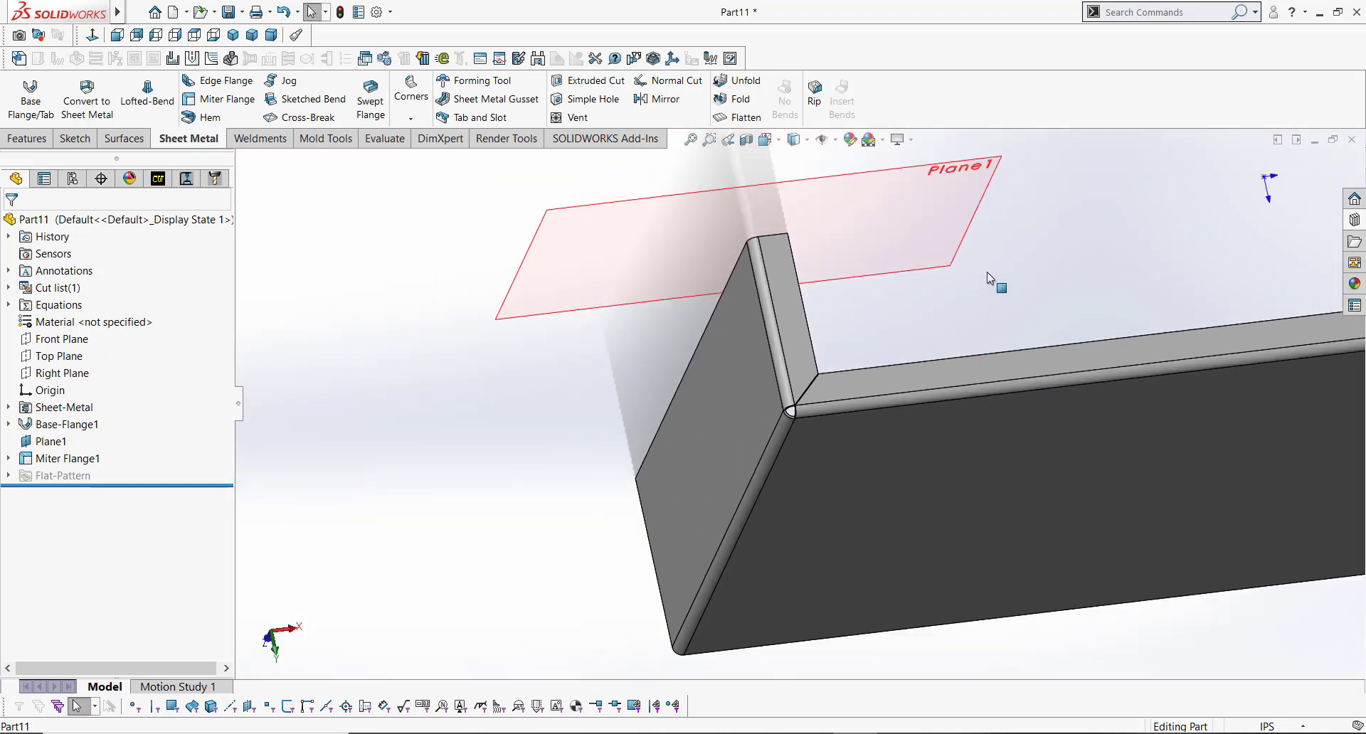
pyautogui.press('f')
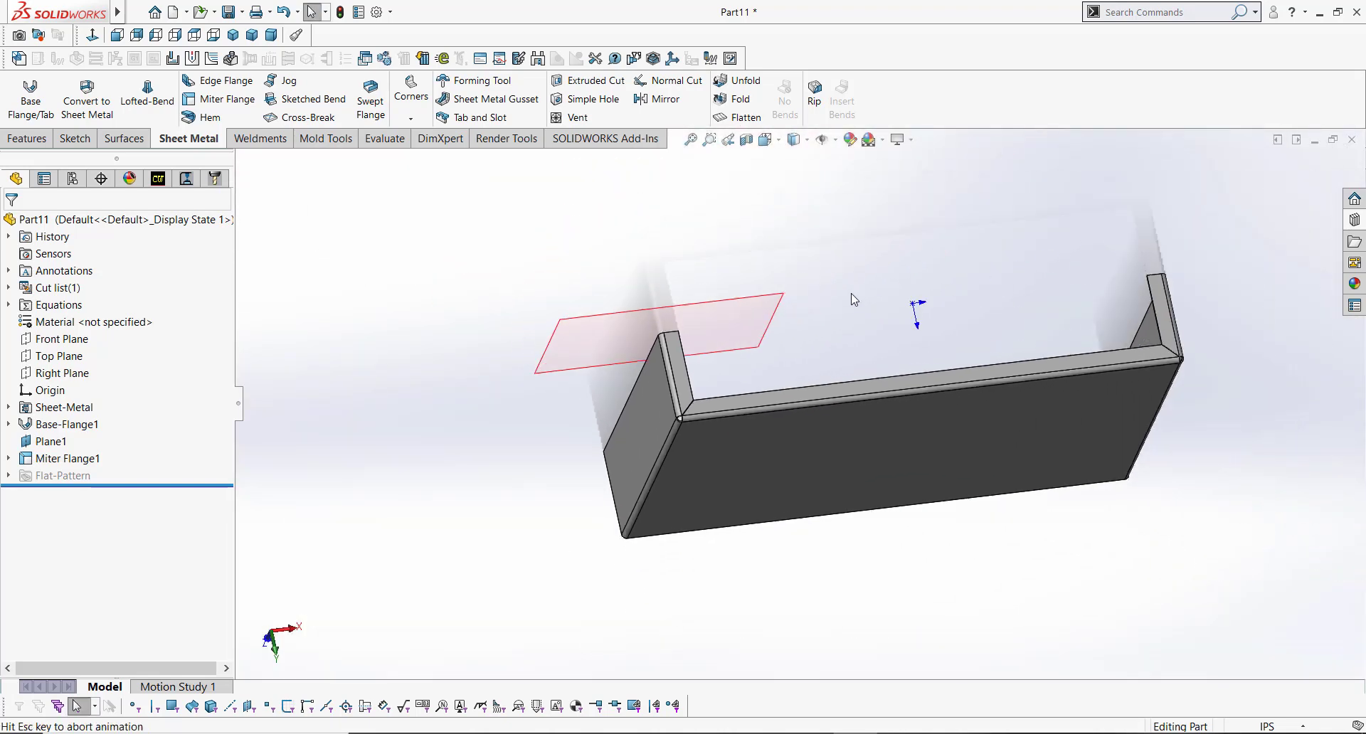
pyautogui.moveTo(853, 296); pyautogui.dragTo(809, 491, button='middle')
pyautogui.click(781, 483)
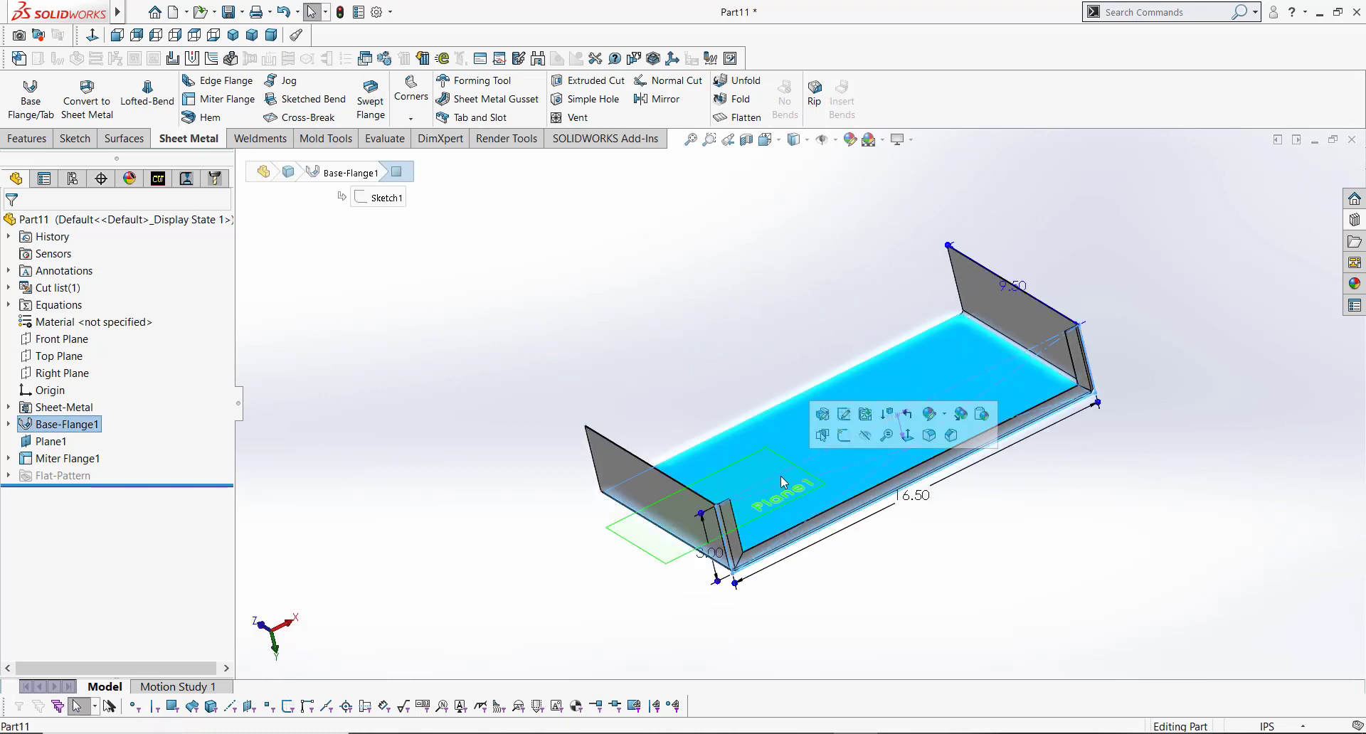
pyautogui.press('Escape')
pyautogui.click(637, 525)
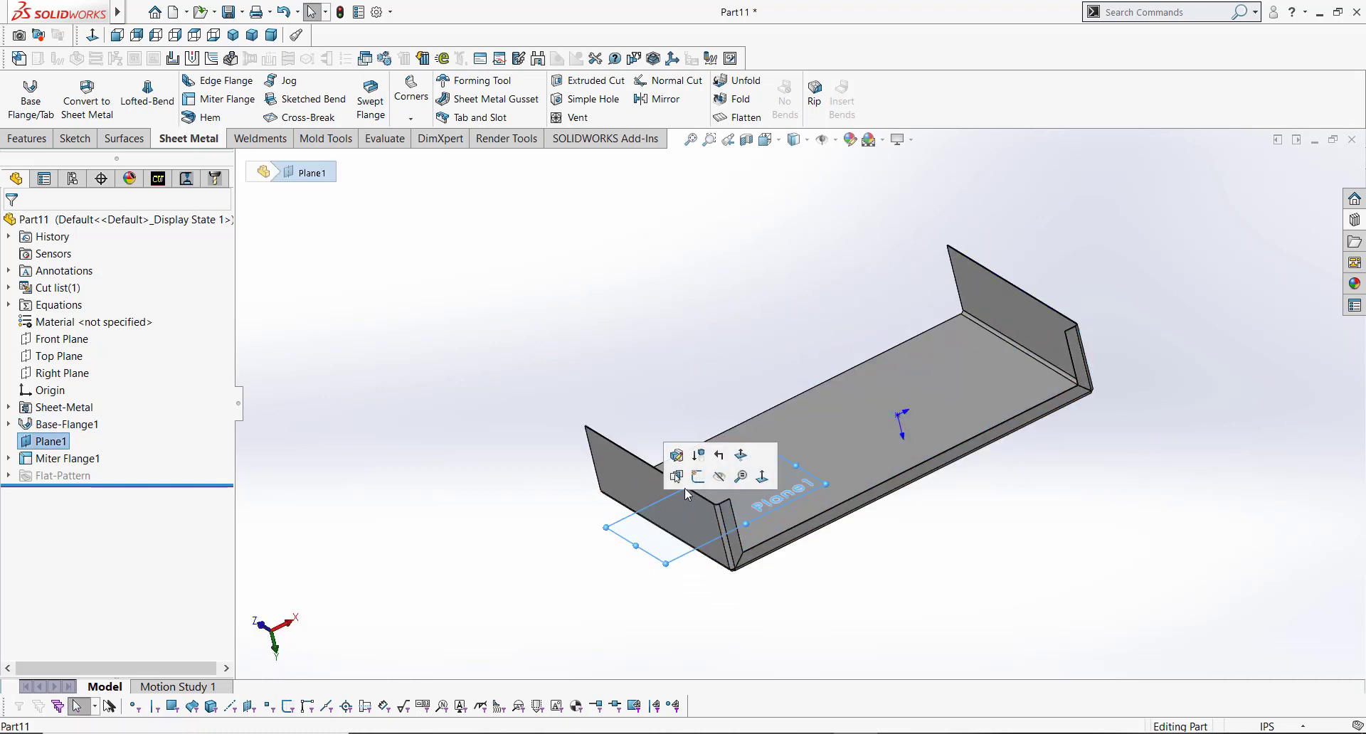
pyautogui.click(720, 483)
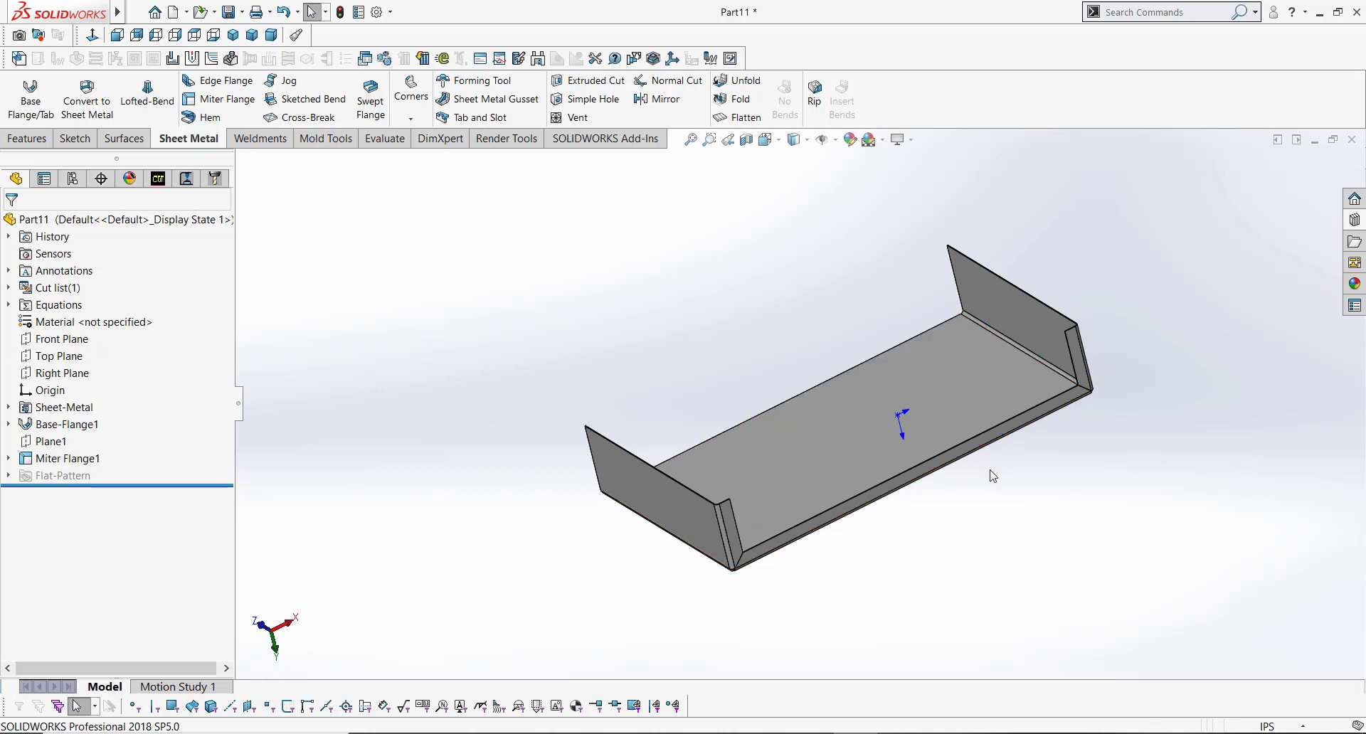
# Step: Start an Edge Flange on the vertical edge of the side flange and set its direction outward
pyautogui.moveTo(902, 473); pyautogui.dragTo(876, 370, button='middle')
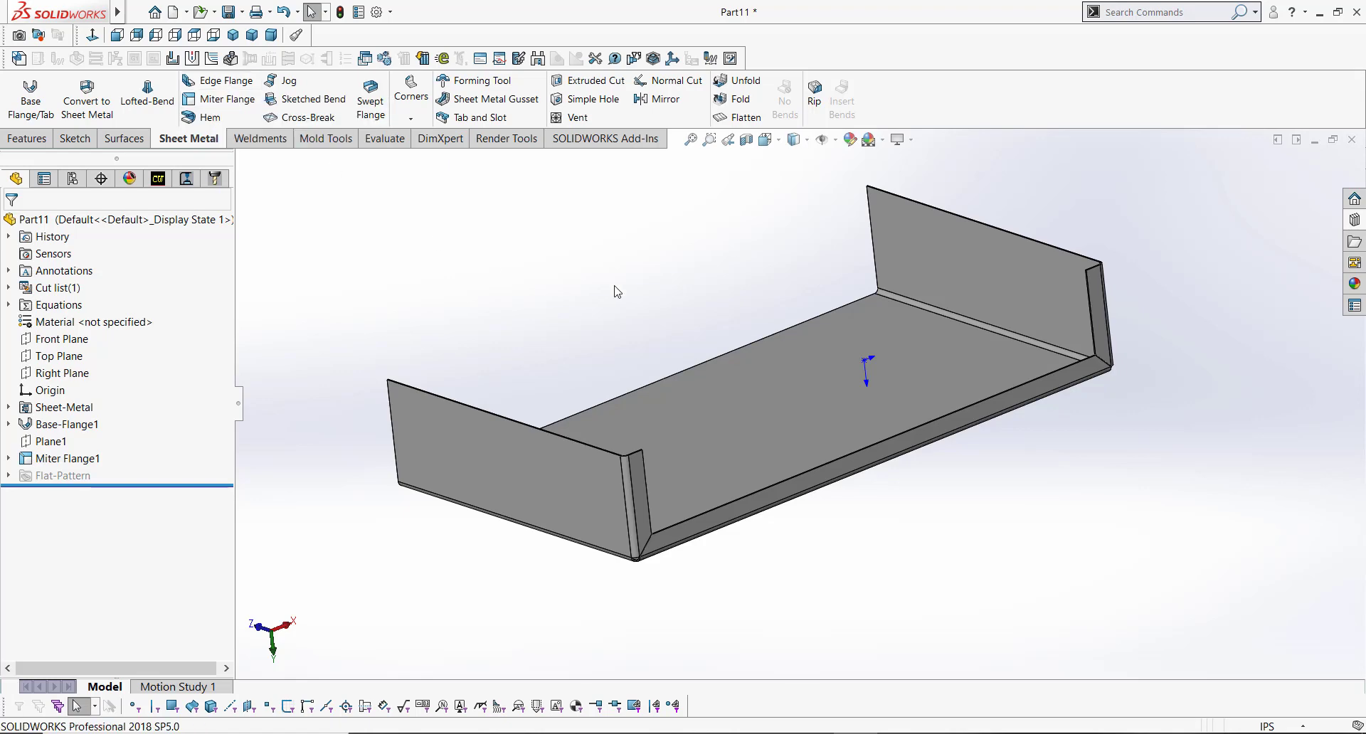
pyautogui.moveTo(785, 249); pyautogui.dragTo(808, 605, button='middle')
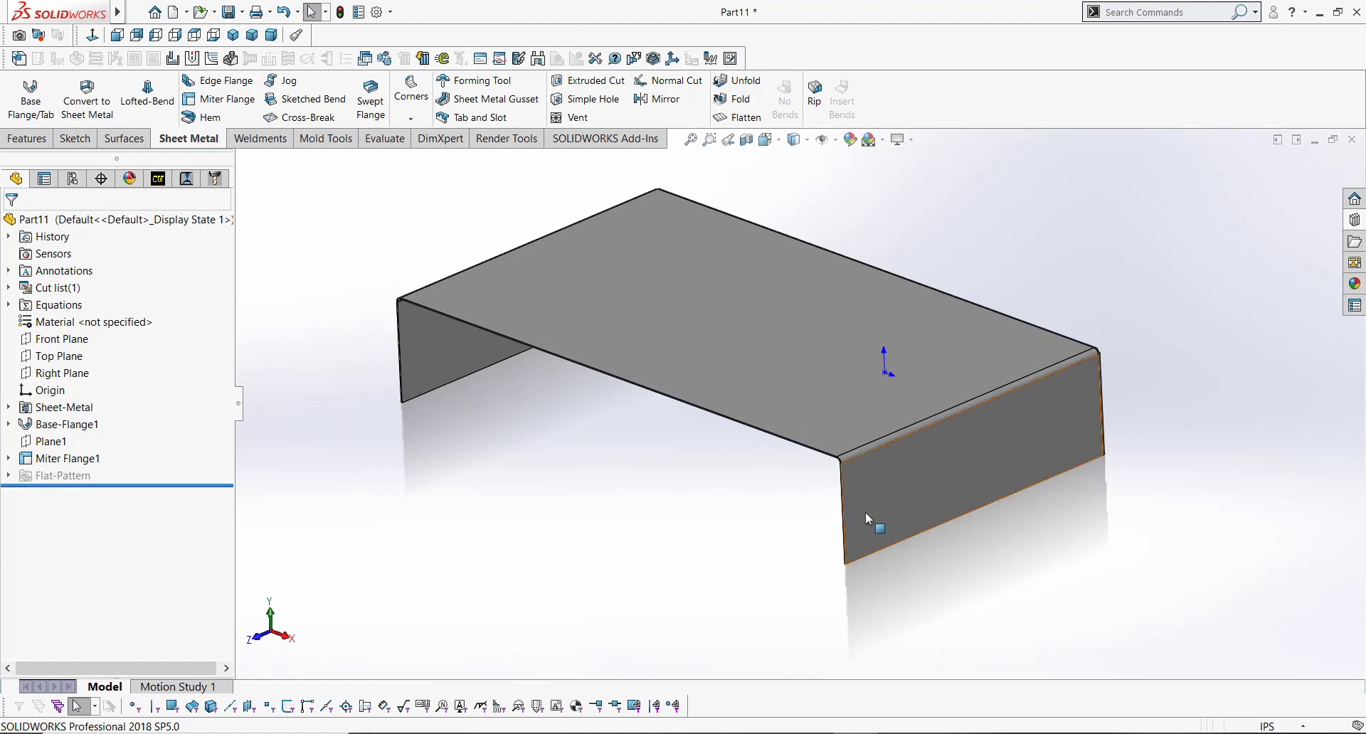
pyautogui.scroll(-5, 856, 557)
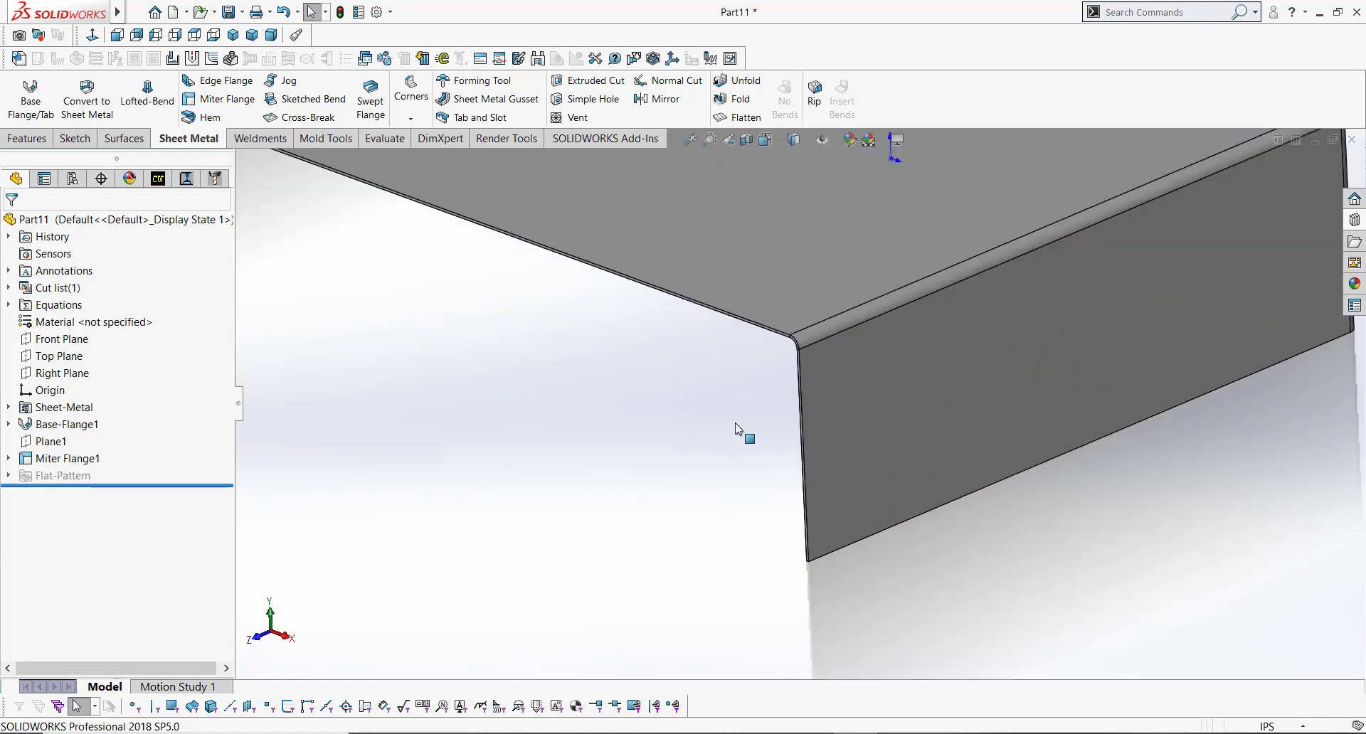
pyautogui.click(218, 81)
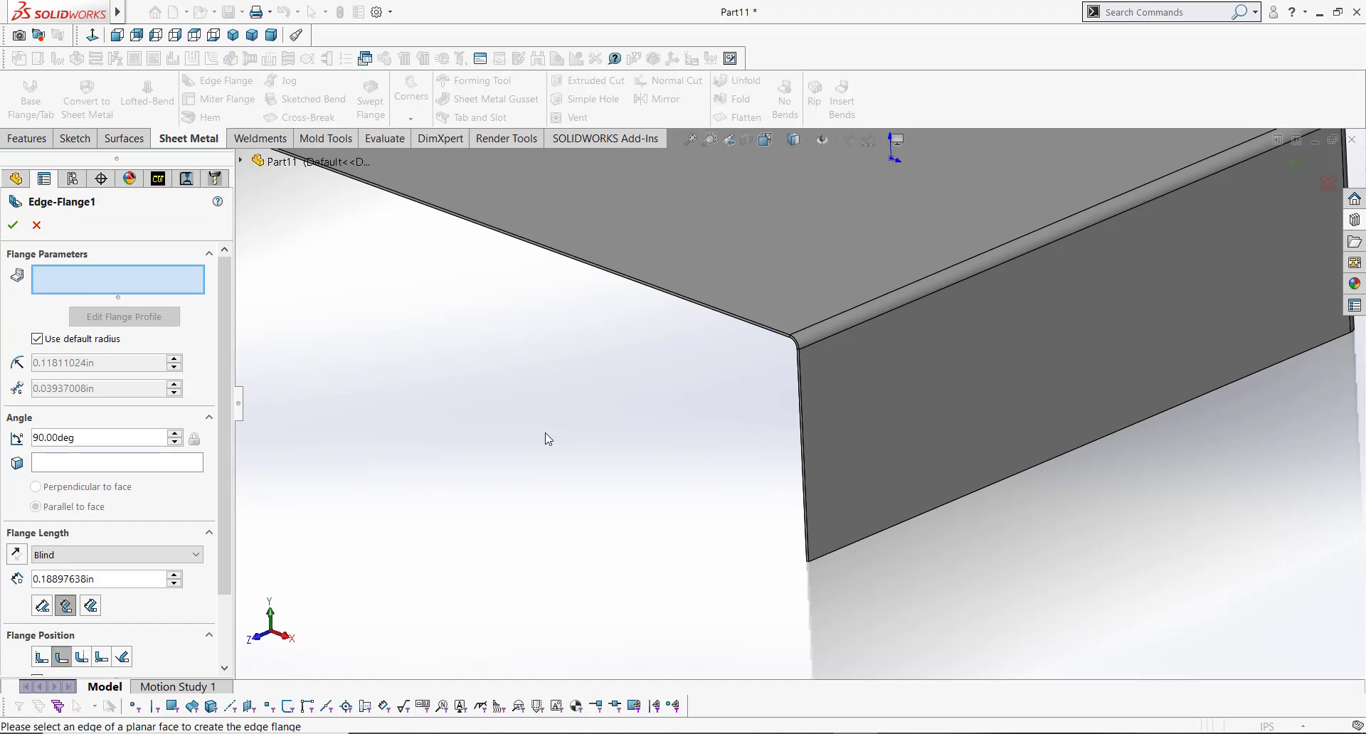
pyautogui.click(799, 451)
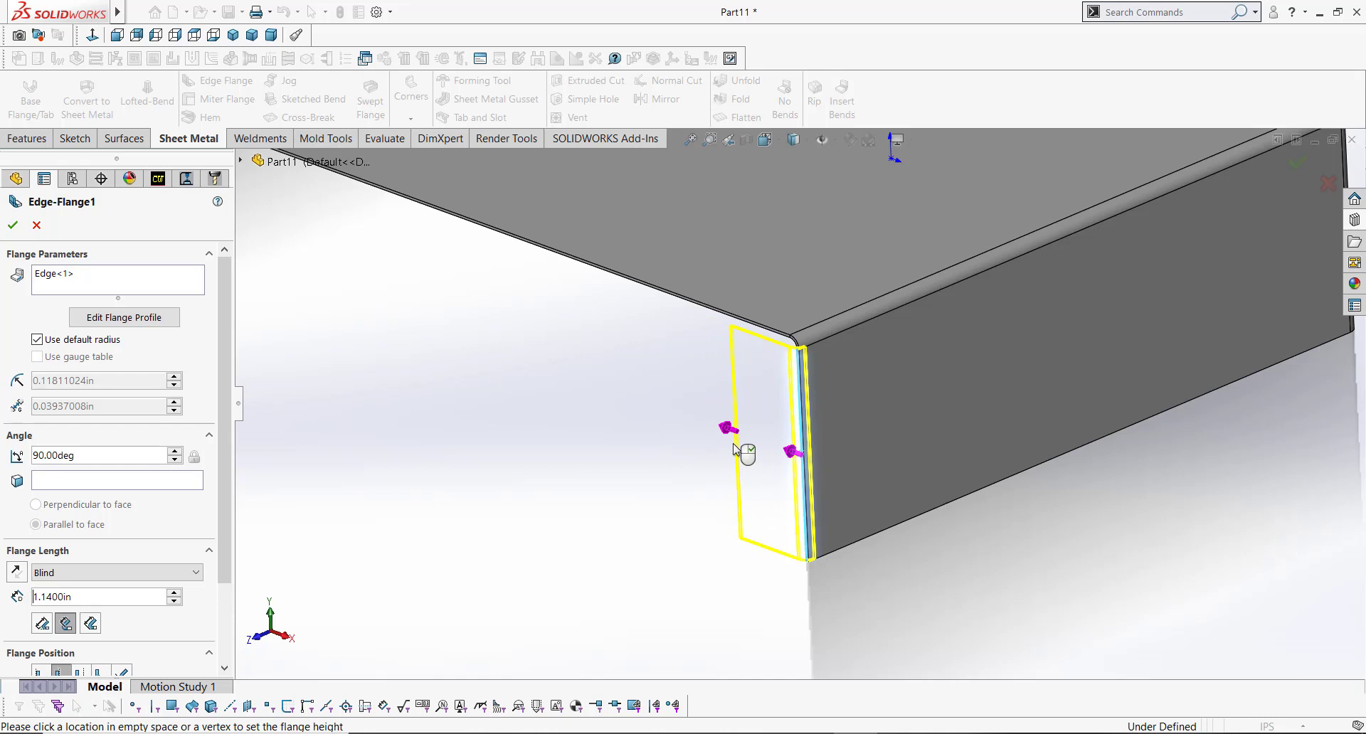
pyautogui.click(736, 450)
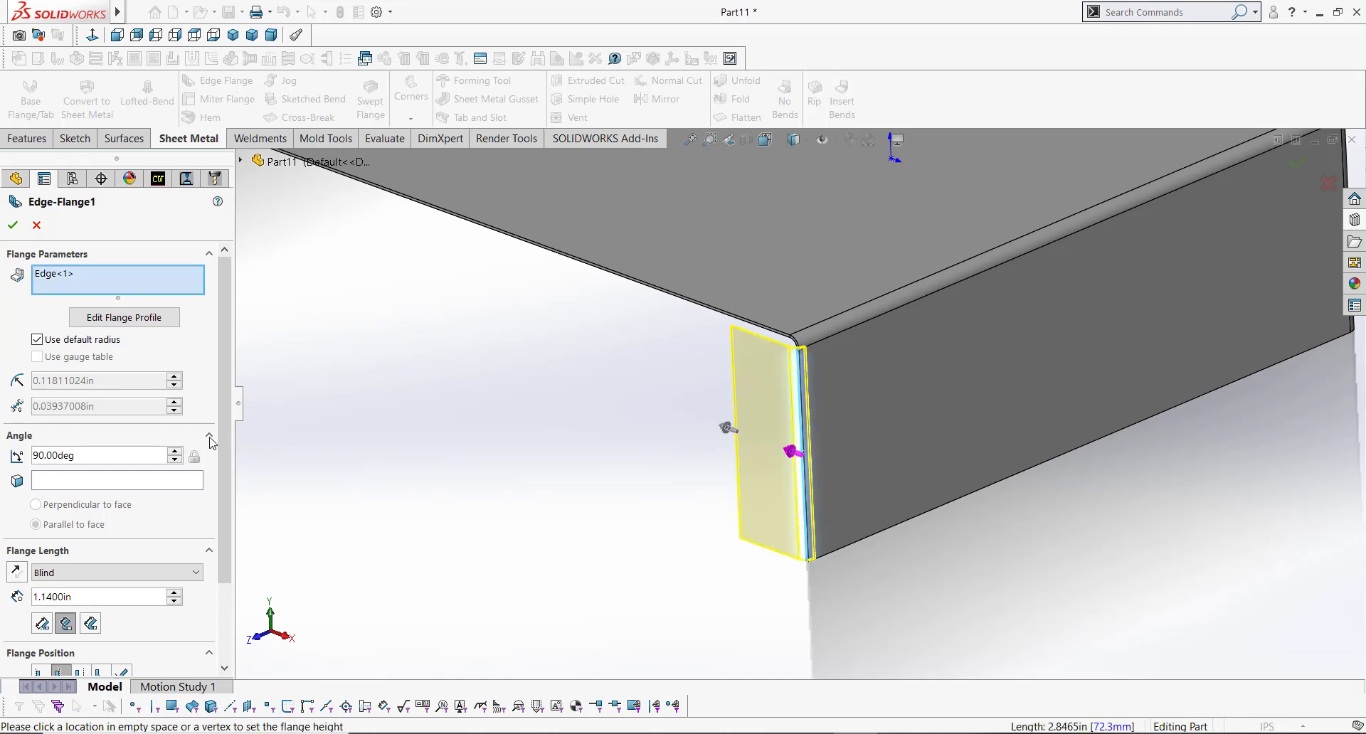
# Step: Review the edge flange's angle, length and flange position options
pyautogui.moveTo(224, 426); pyautogui.dragTo(224, 489)
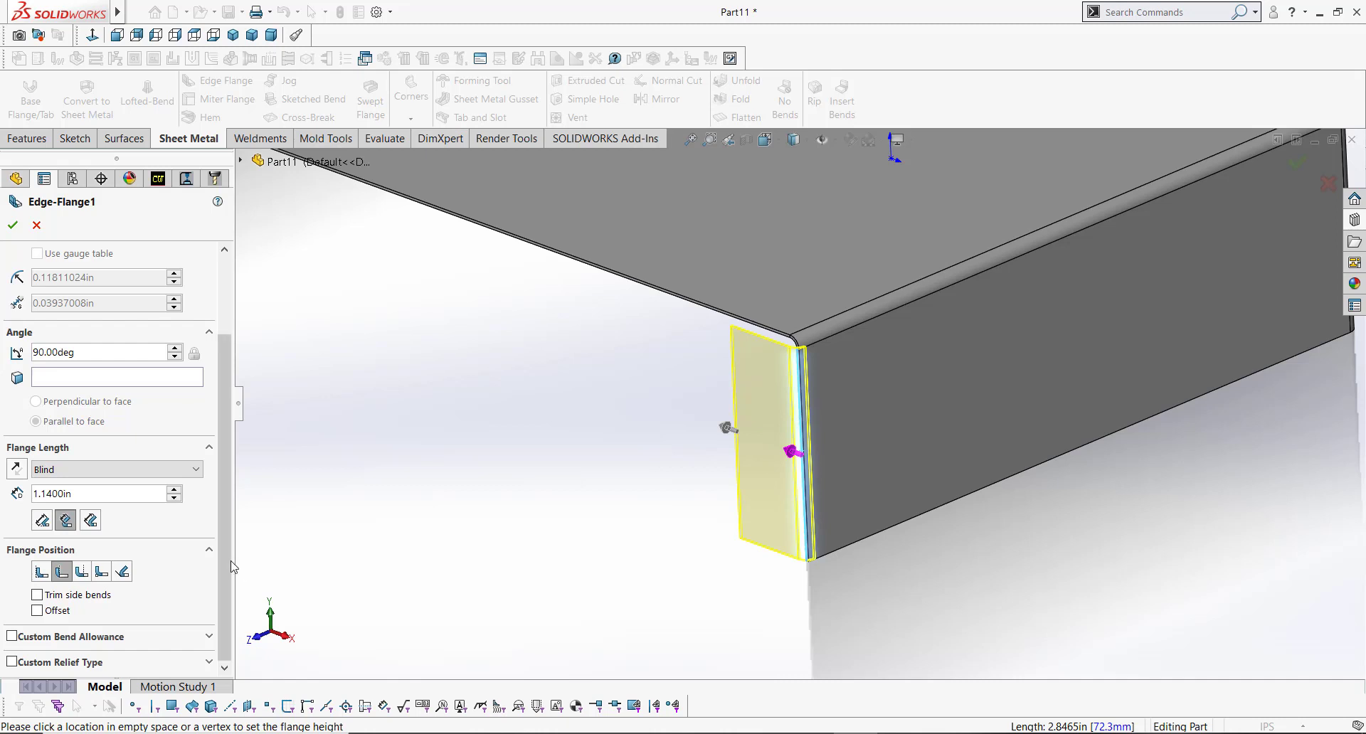
pyautogui.moveTo(226, 427); pyautogui.dragTo(233, 329)
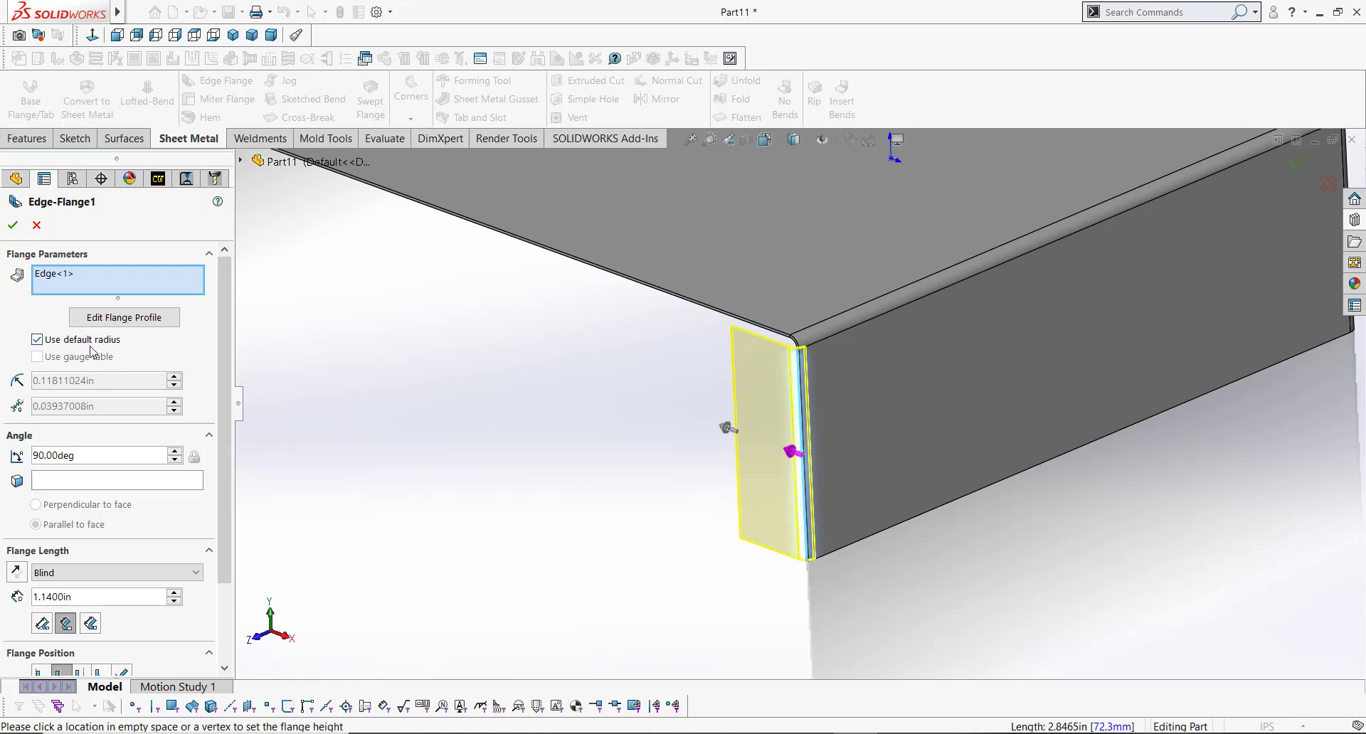
pyautogui.moveTo(224, 305); pyautogui.dragTo(229, 384)
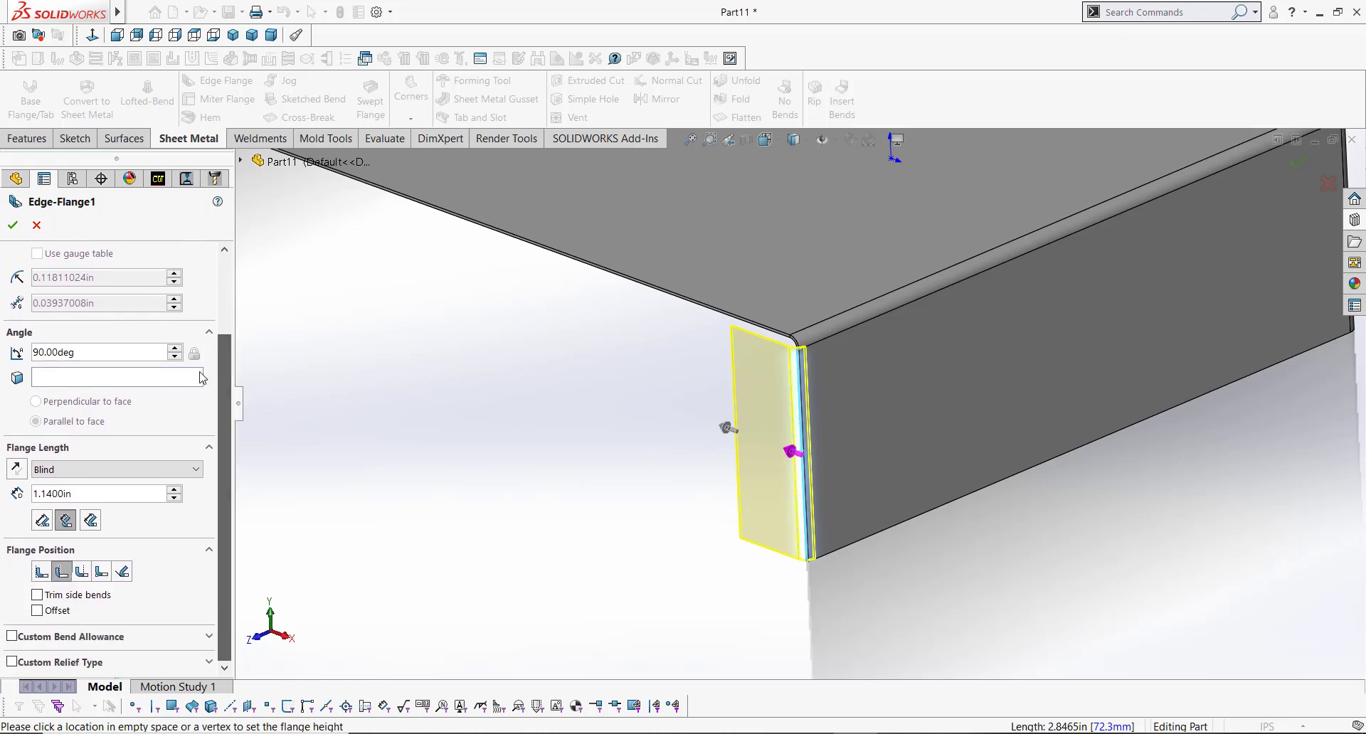
pyautogui.moveTo(76, 352); pyautogui.dragTo(22, 352)
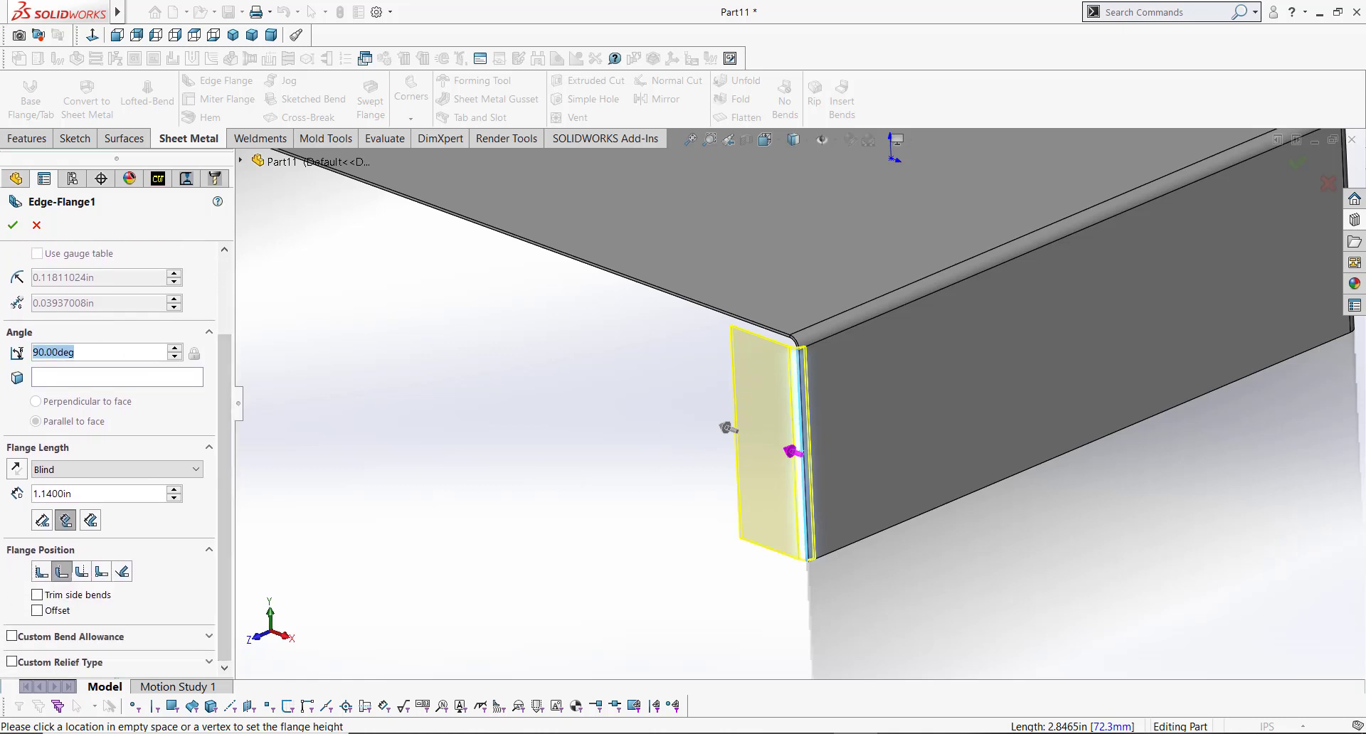
pyautogui.click(101, 355)
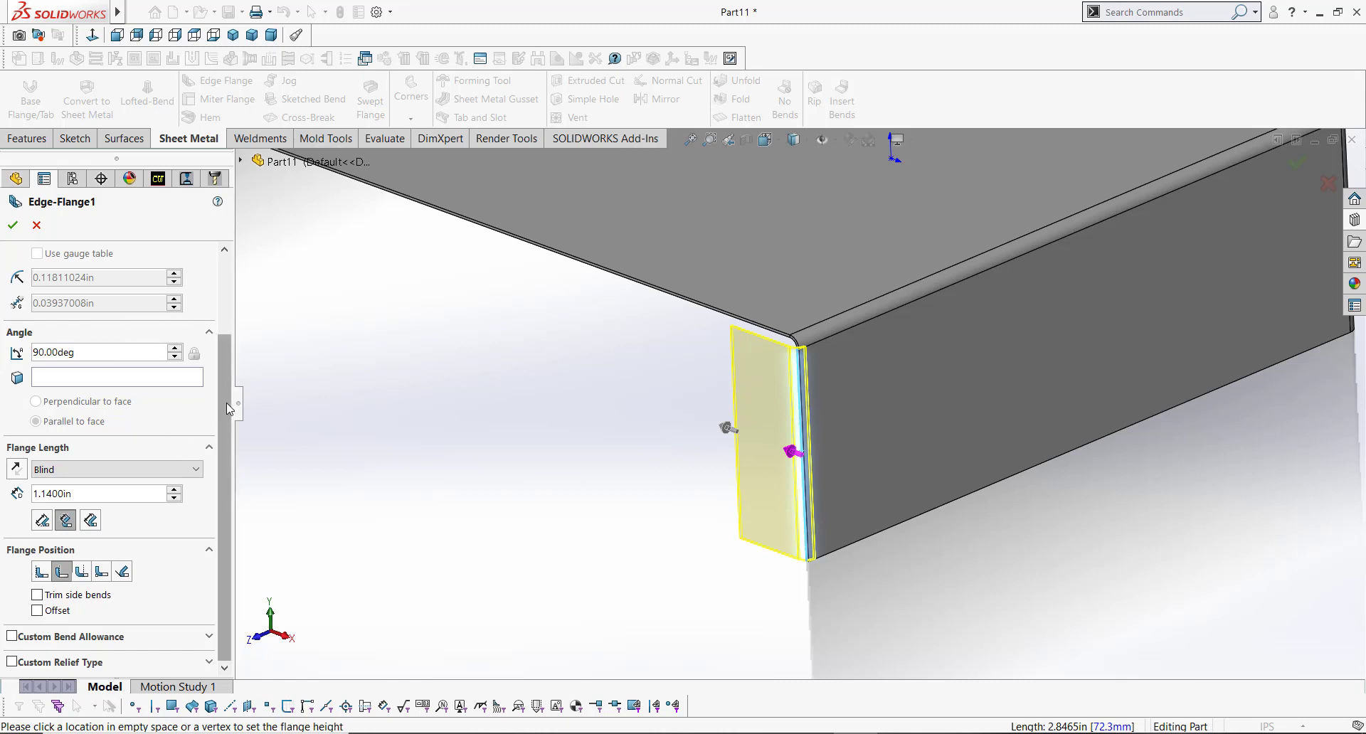
pyautogui.click(116, 497)
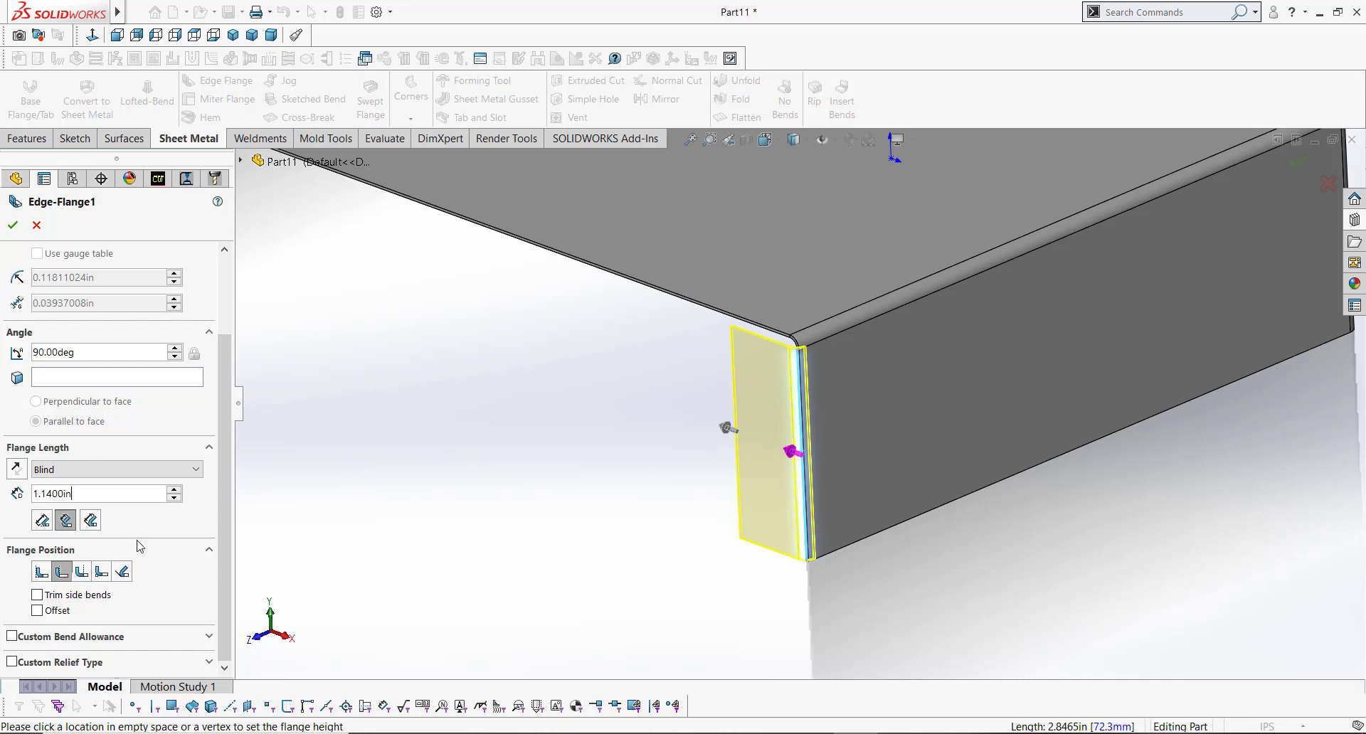
pyautogui.doubleClick(68, 493)
pyautogui.click(43, 525)
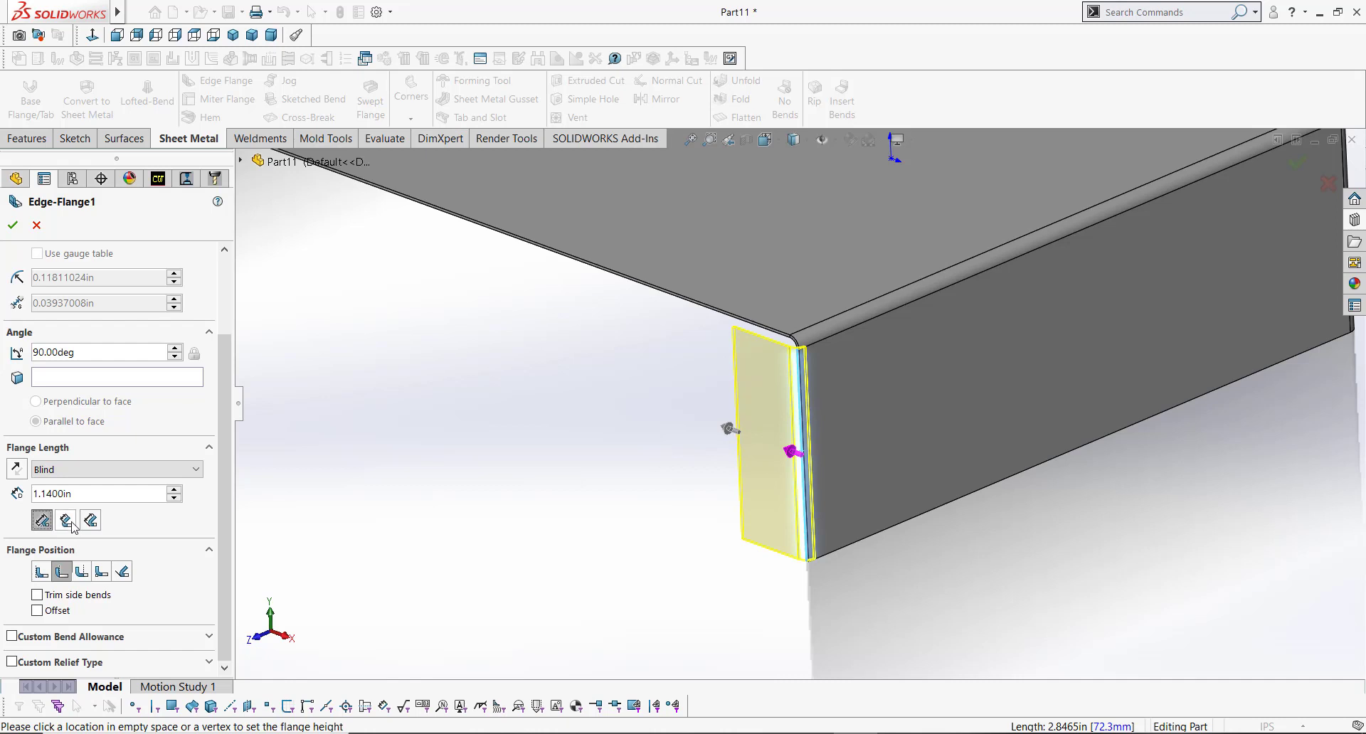
pyautogui.click(68, 523)
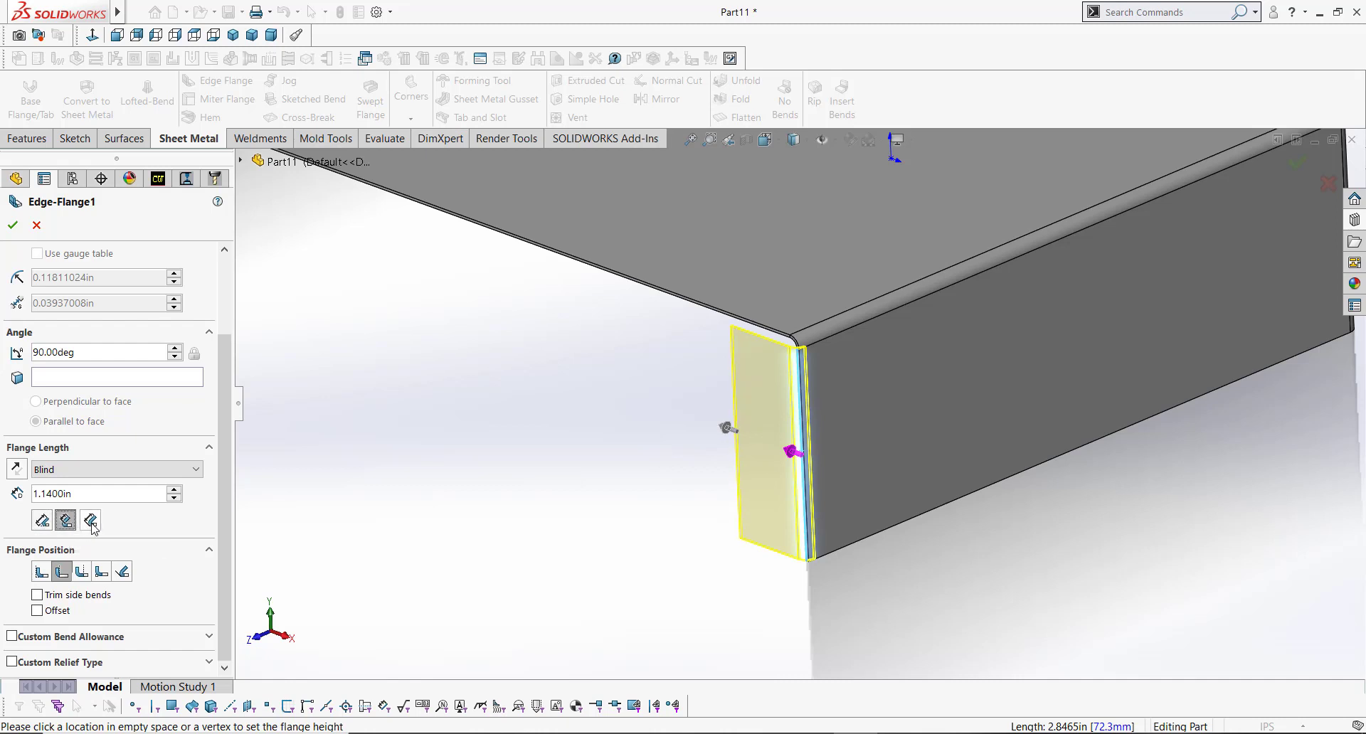
pyautogui.click(91, 522)
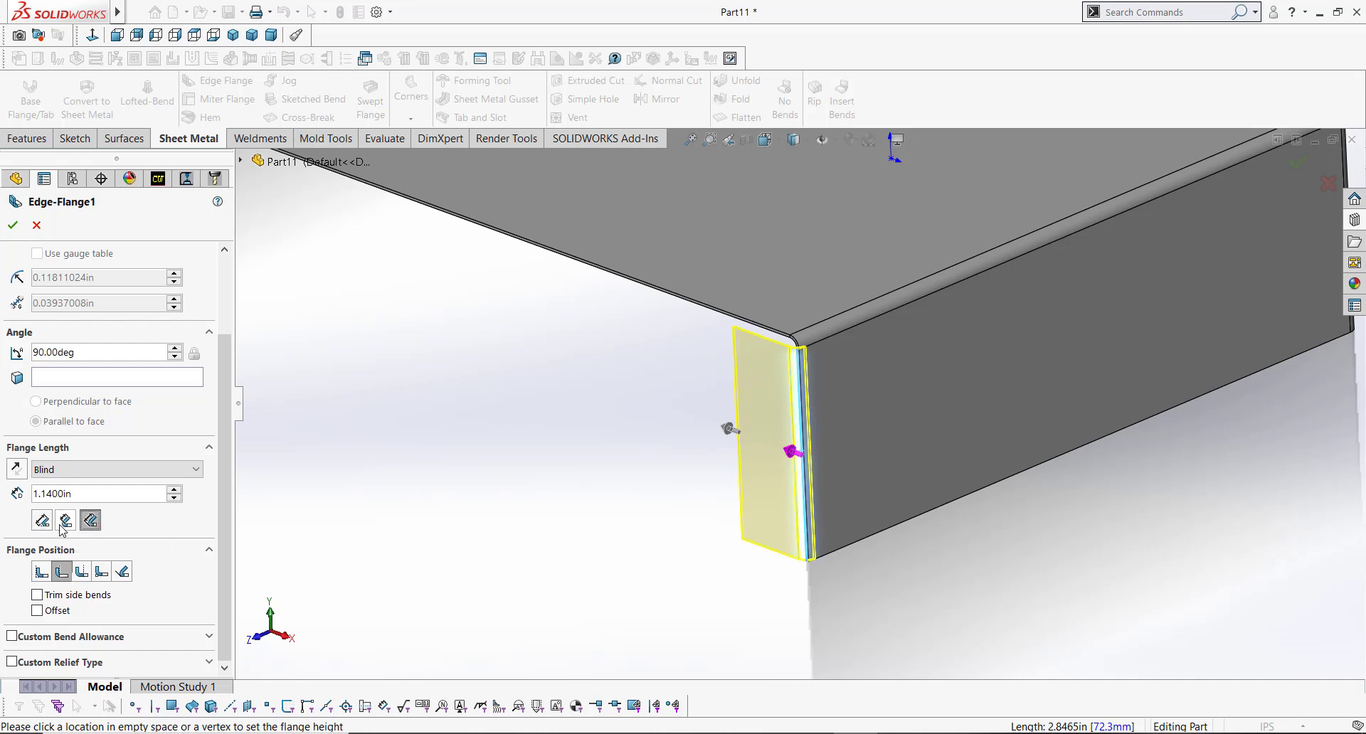
pyautogui.click(65, 523)
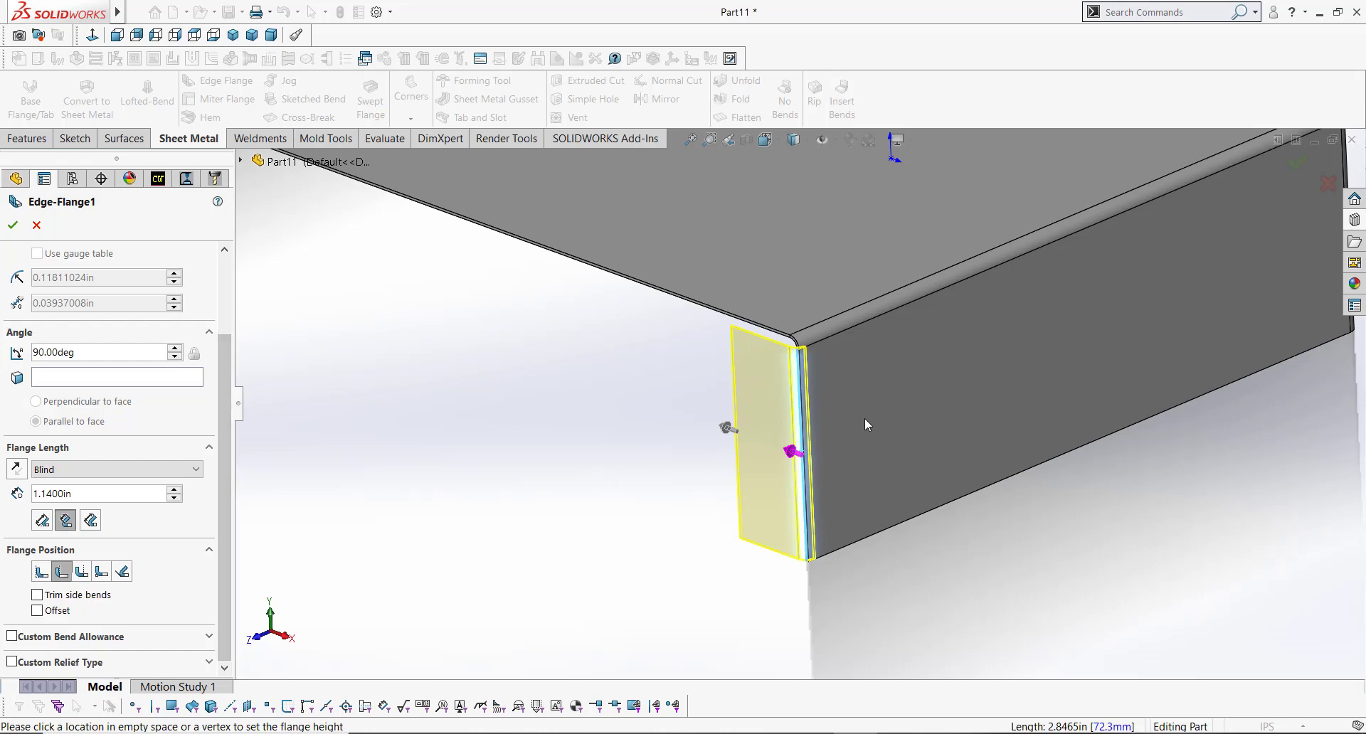
# Step: Open the edge flange profile sketch for editing
pyautogui.scroll(-5, 864, 417)
pyautogui.scroll(-3, 761, 352)
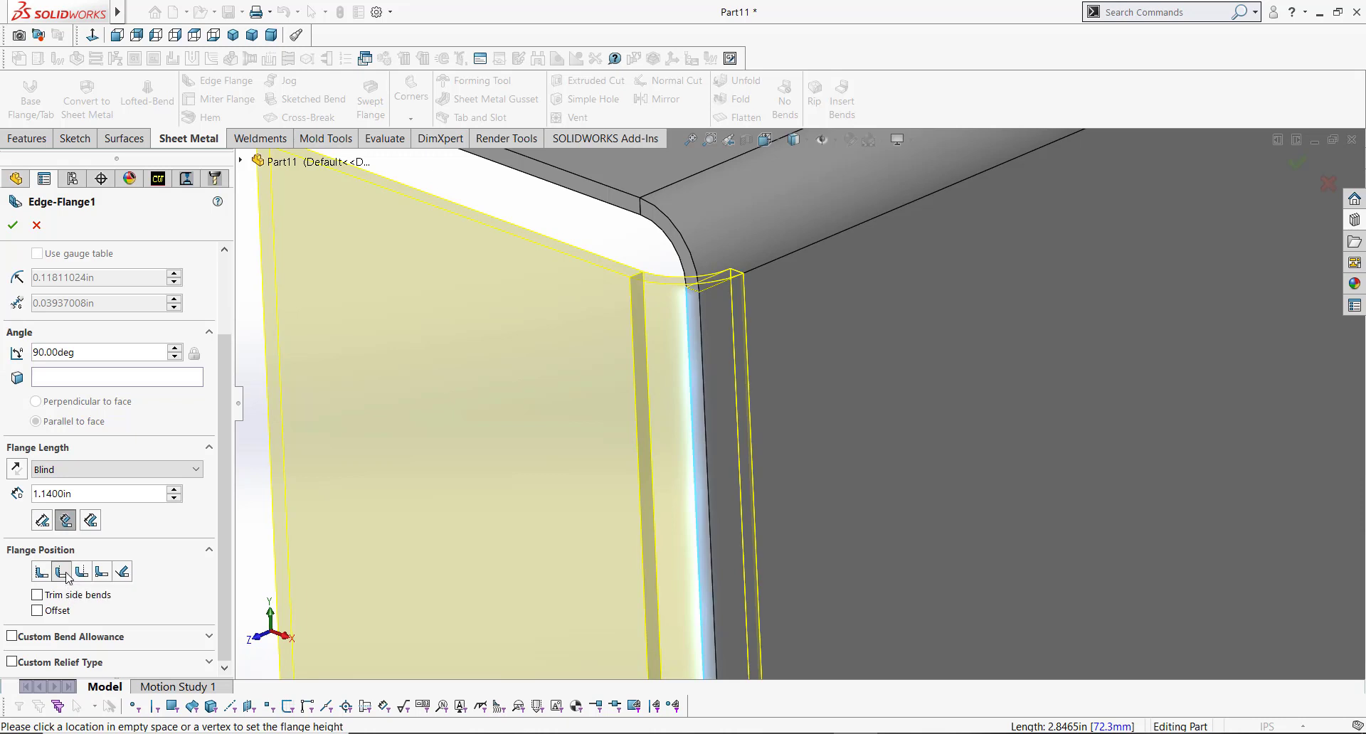
pyautogui.scroll(10, 718, 371)
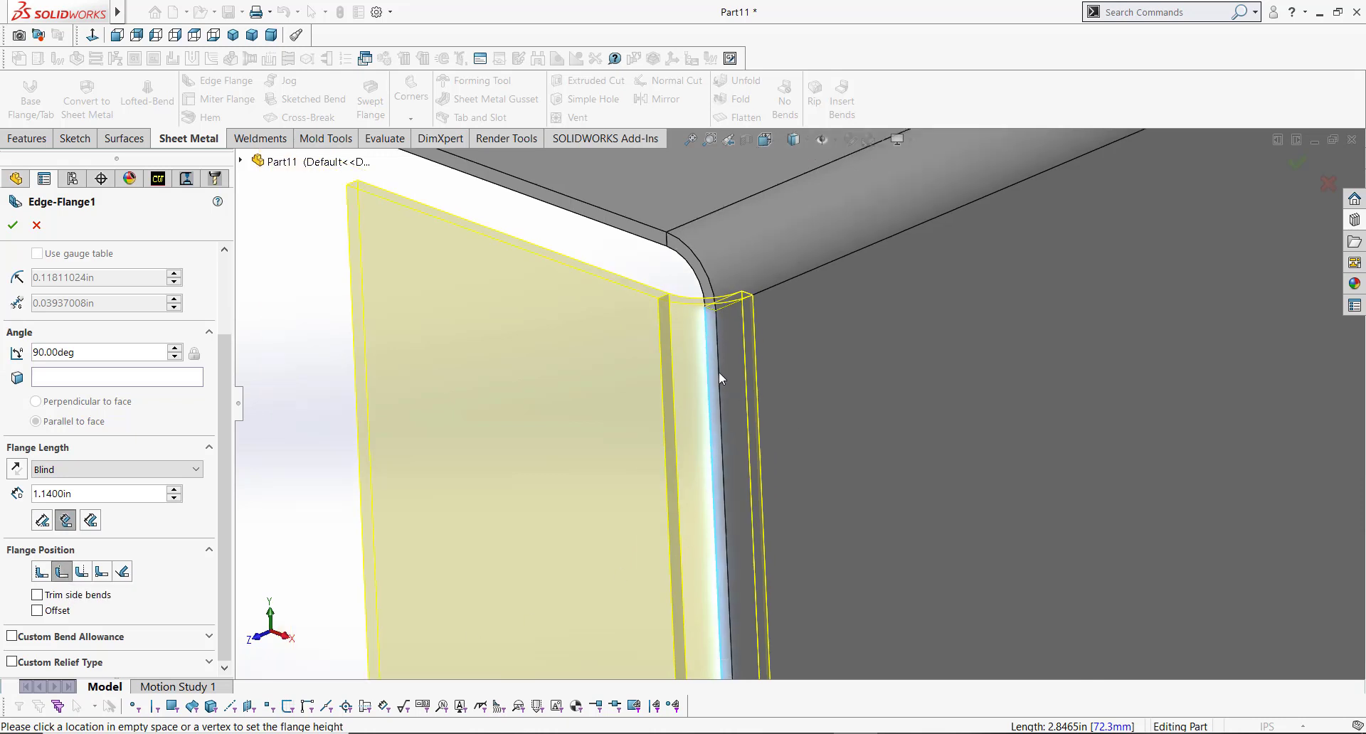
pyautogui.scroll(-3, 801, 543)
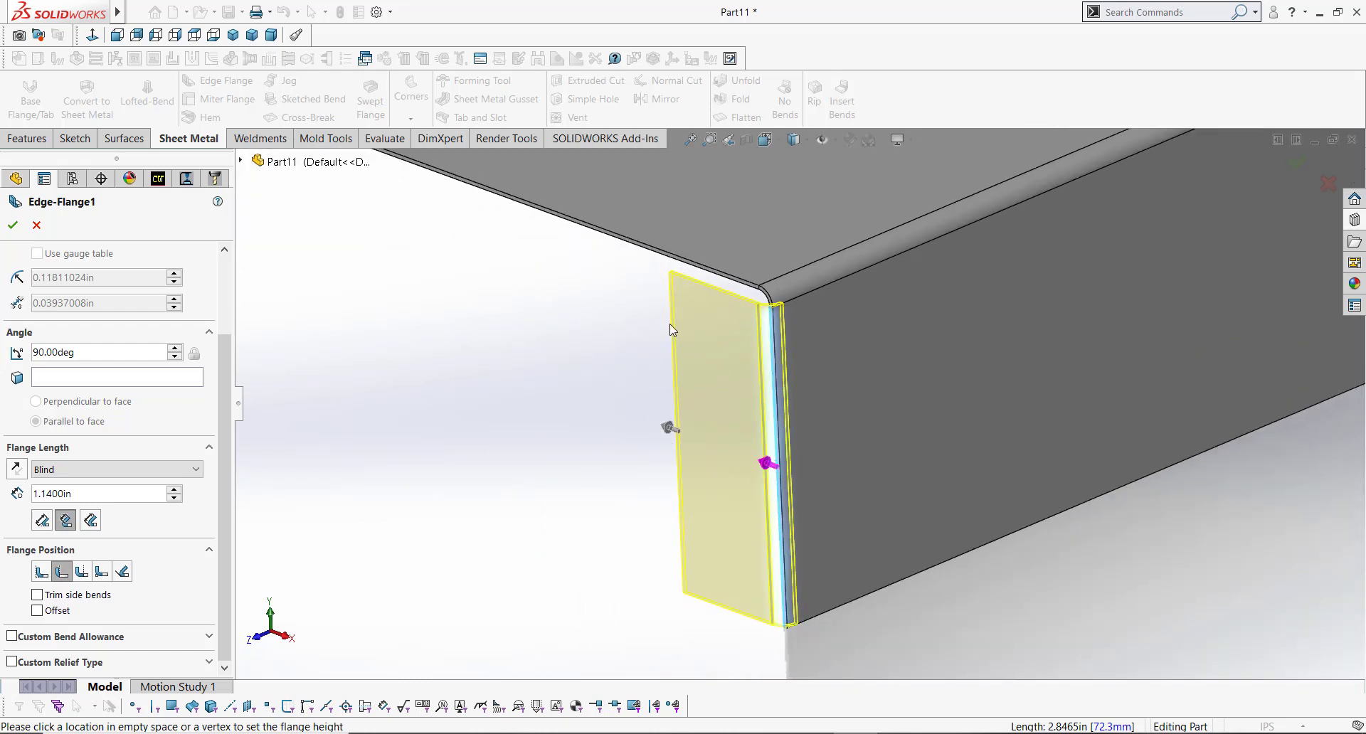
pyautogui.scroll(3, 225, 356)
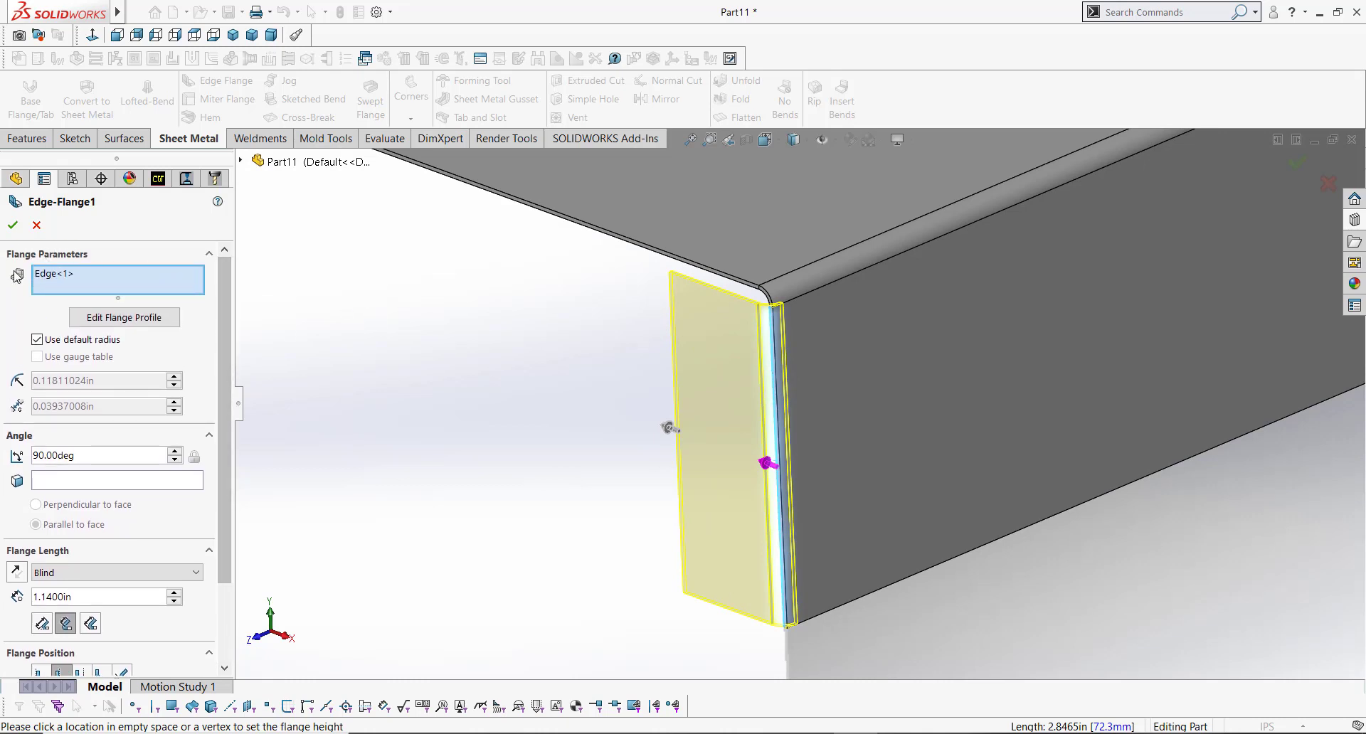
pyautogui.click(132, 318)
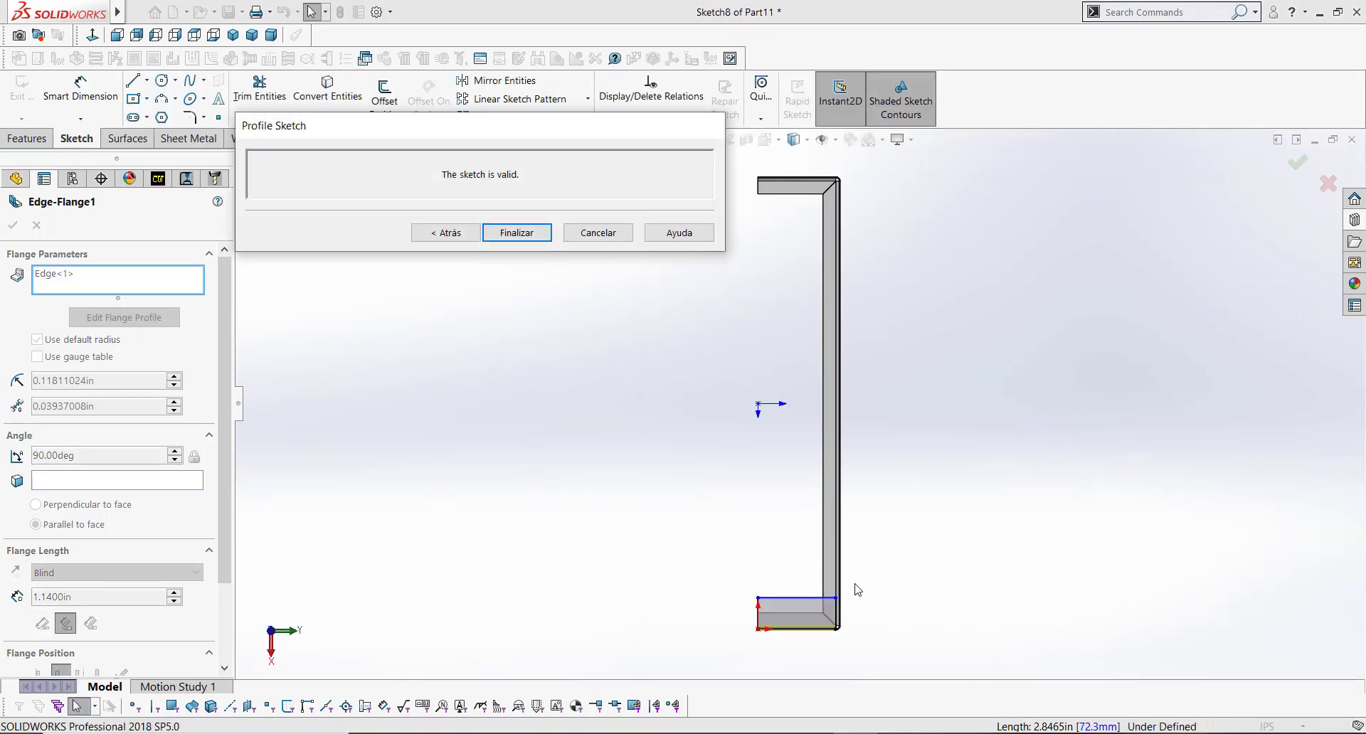
# Step: Dimension the flange profile's outer vertical edge to 1.00 in
pyautogui.moveTo(857, 589)
pyautogui.mouseDown(button='middle')
pyautogui.moveTo(929, 429)
pyautogui.moveTo(897, 475)
pyautogui.moveTo(930, 478)
pyautogui.moveTo(880, 480)
pyautogui.moveTo(886, 463)
pyautogui.mouseUp(button='middle')
pyautogui.scroll(-5, 912, 476)
pyautogui.scroll(-3, 805, 452)
pyautogui.middleClick(913, 468)
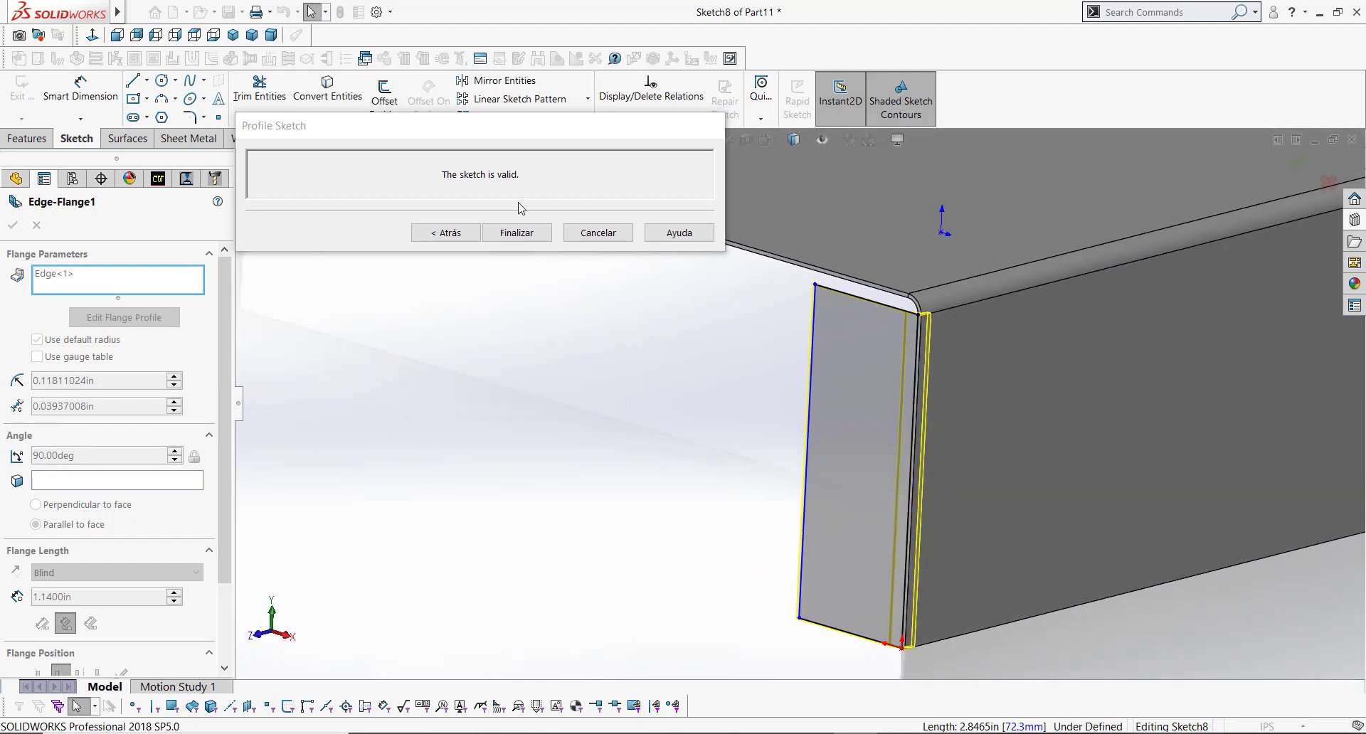
pyautogui.moveTo(487, 131)
pyautogui.mouseDown()
pyautogui.moveTo(482, 229)
pyautogui.moveTo(497, 239)
pyautogui.mouseUp()
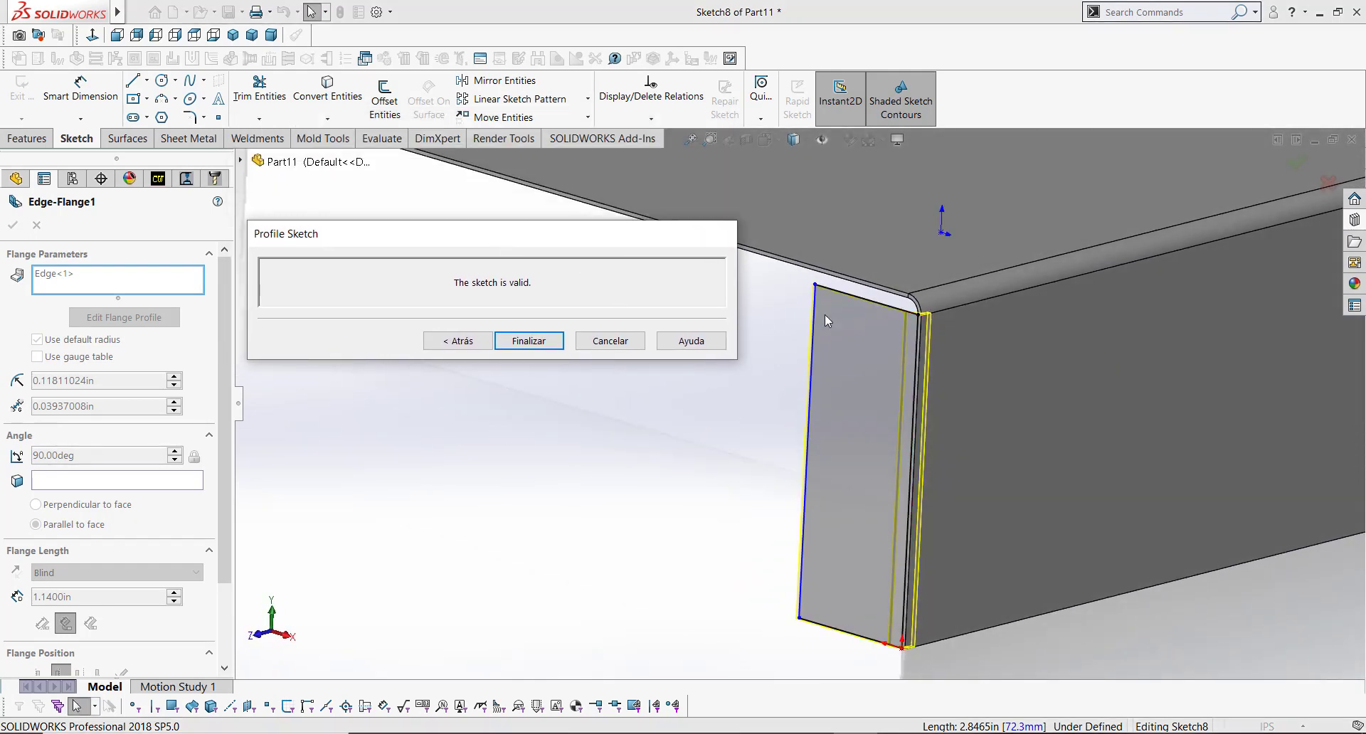
pyautogui.scroll(3, 798, 404)
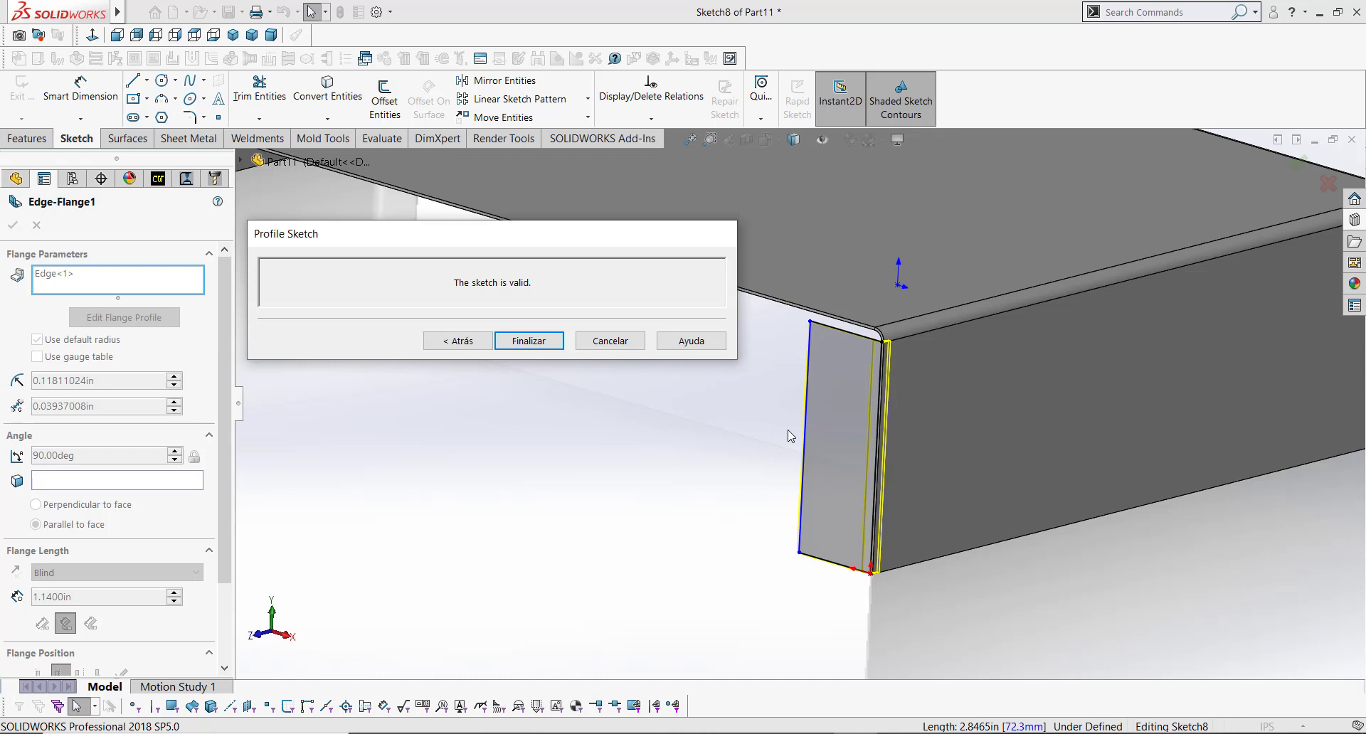
pyautogui.moveTo(845, 334); pyautogui.dragTo(841, 520)
pyautogui.scroll(-4, 843, 532)
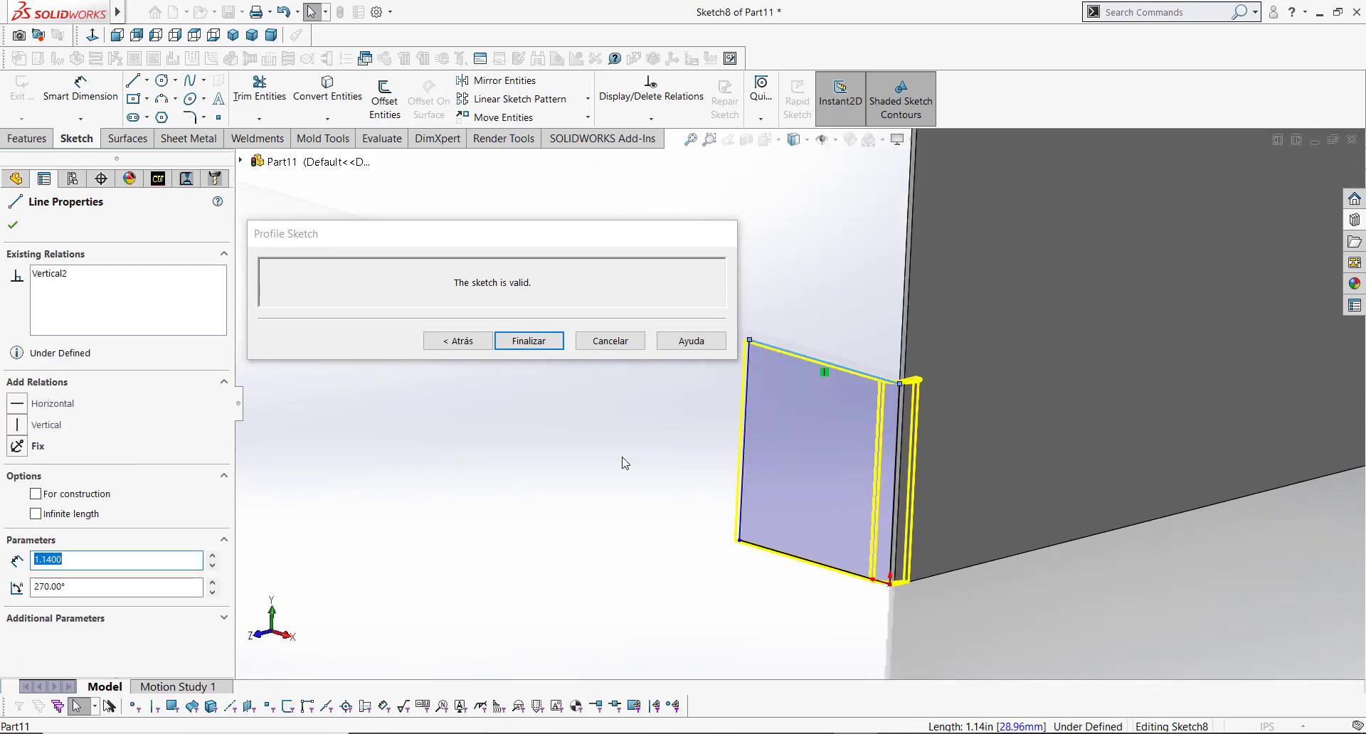
pyautogui.click(688, 459)
pyautogui.press('s')
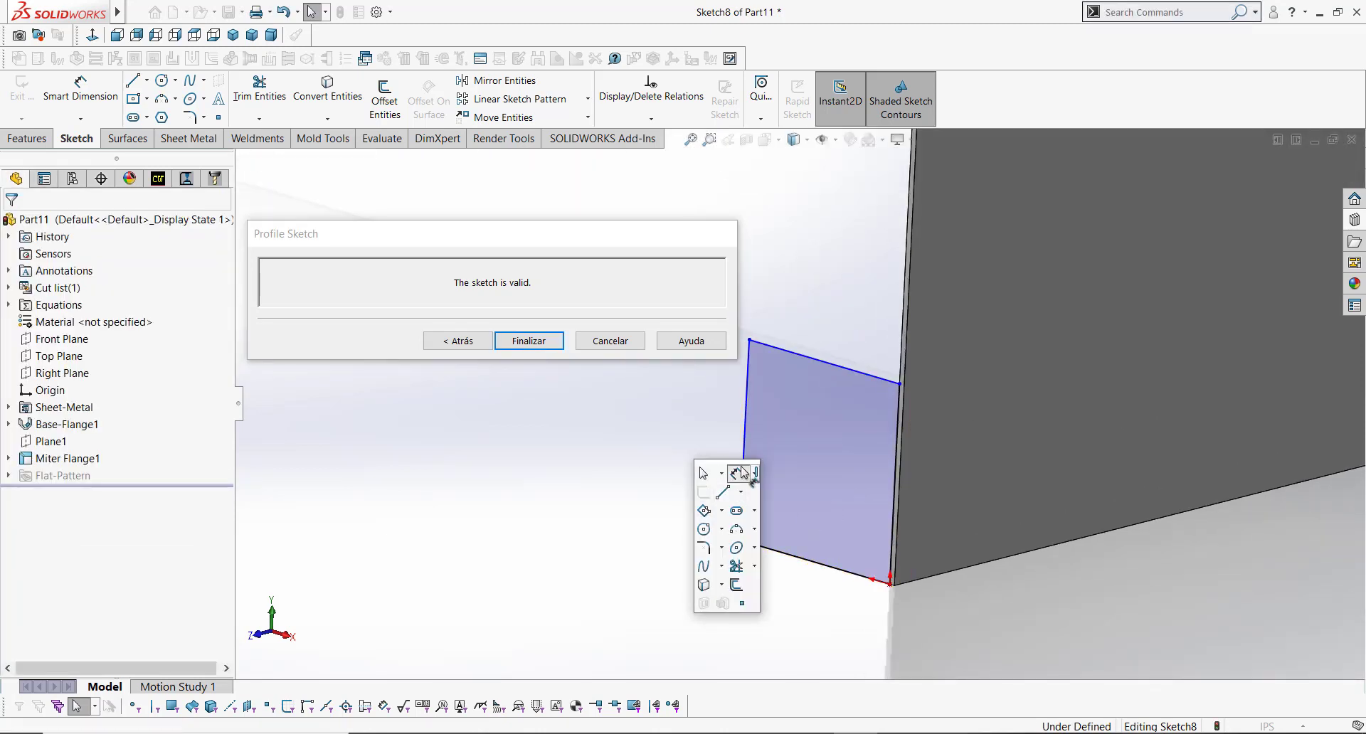
pyautogui.click(742, 476)
pyautogui.moveTo(637, 233); pyautogui.dragTo(559, 168)
pyautogui.click(744, 430)
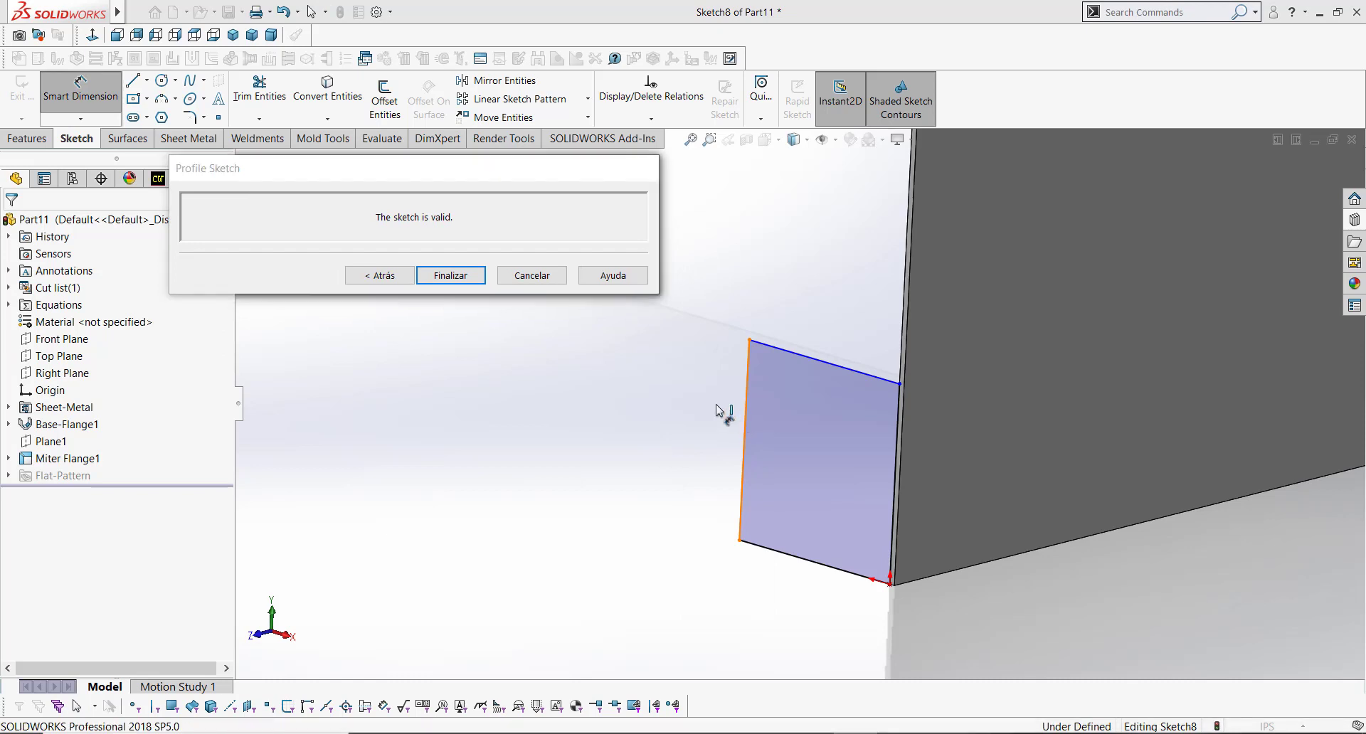
pyautogui.click(724, 424)
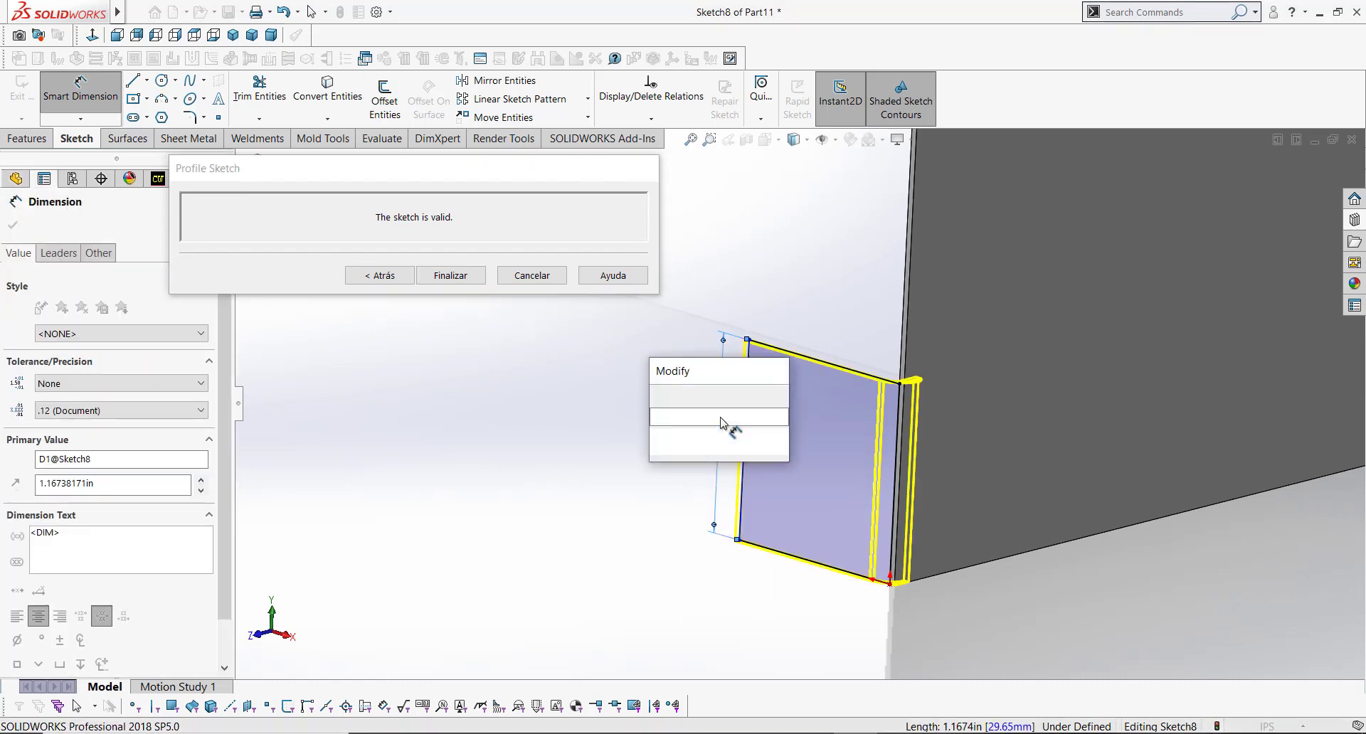
pyautogui.press('Escape')
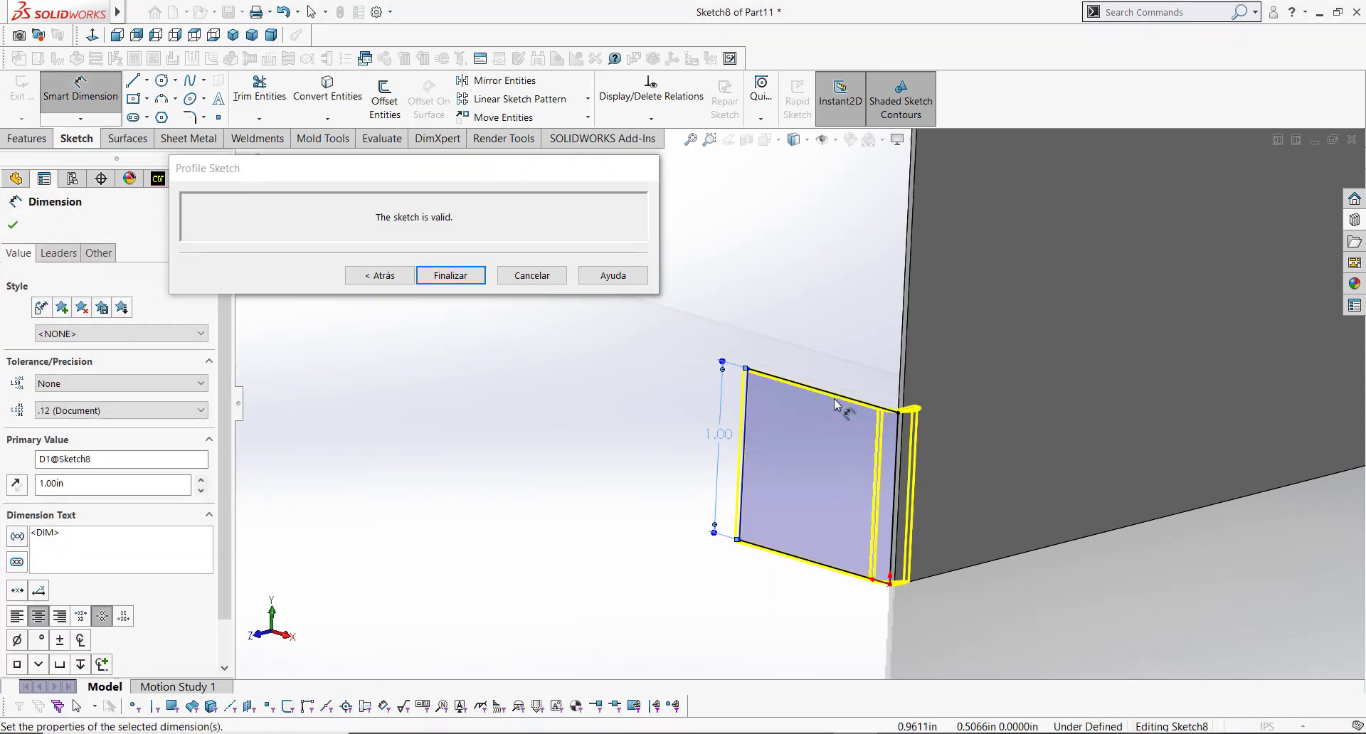
# Step: Dimension the flange profile's top edge to 0.625 in
pyautogui.click(838, 396)
pyautogui.click(839, 359)
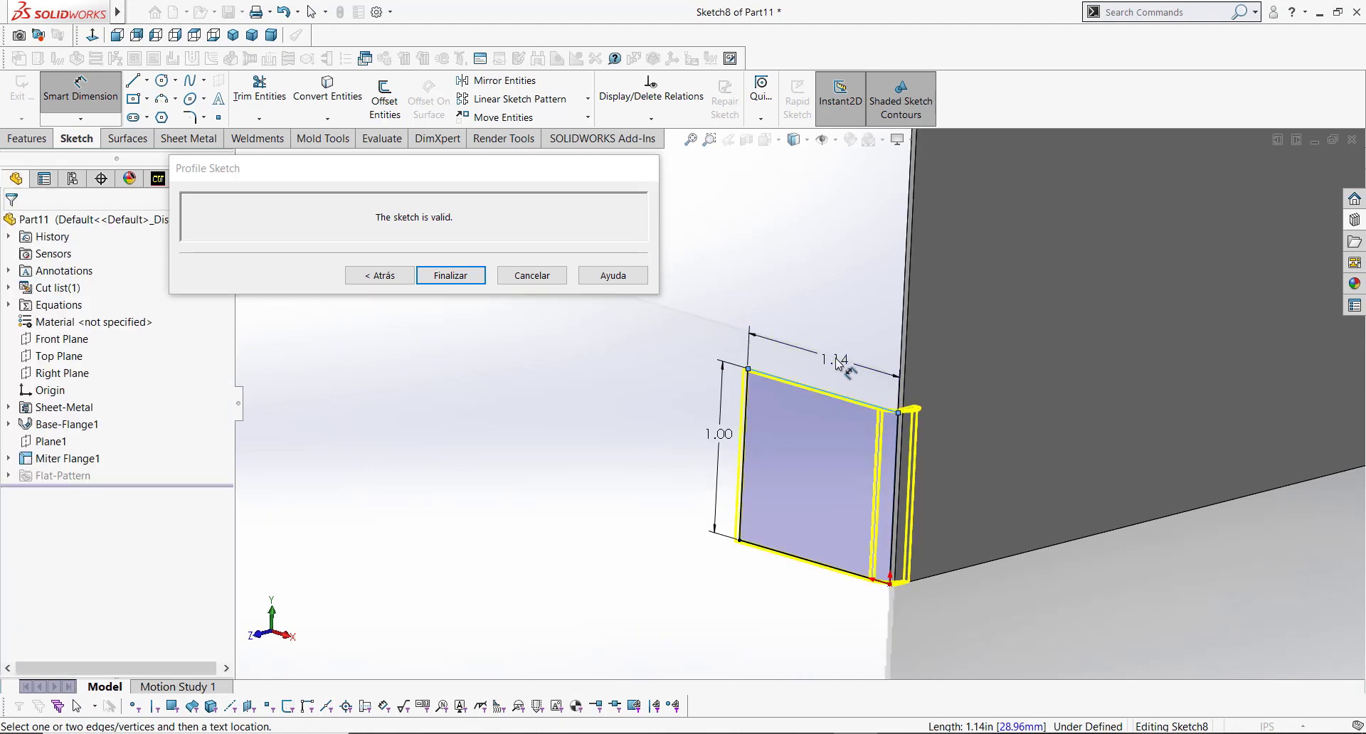
pyautogui.write('.6')
pyautogui.press('Return')
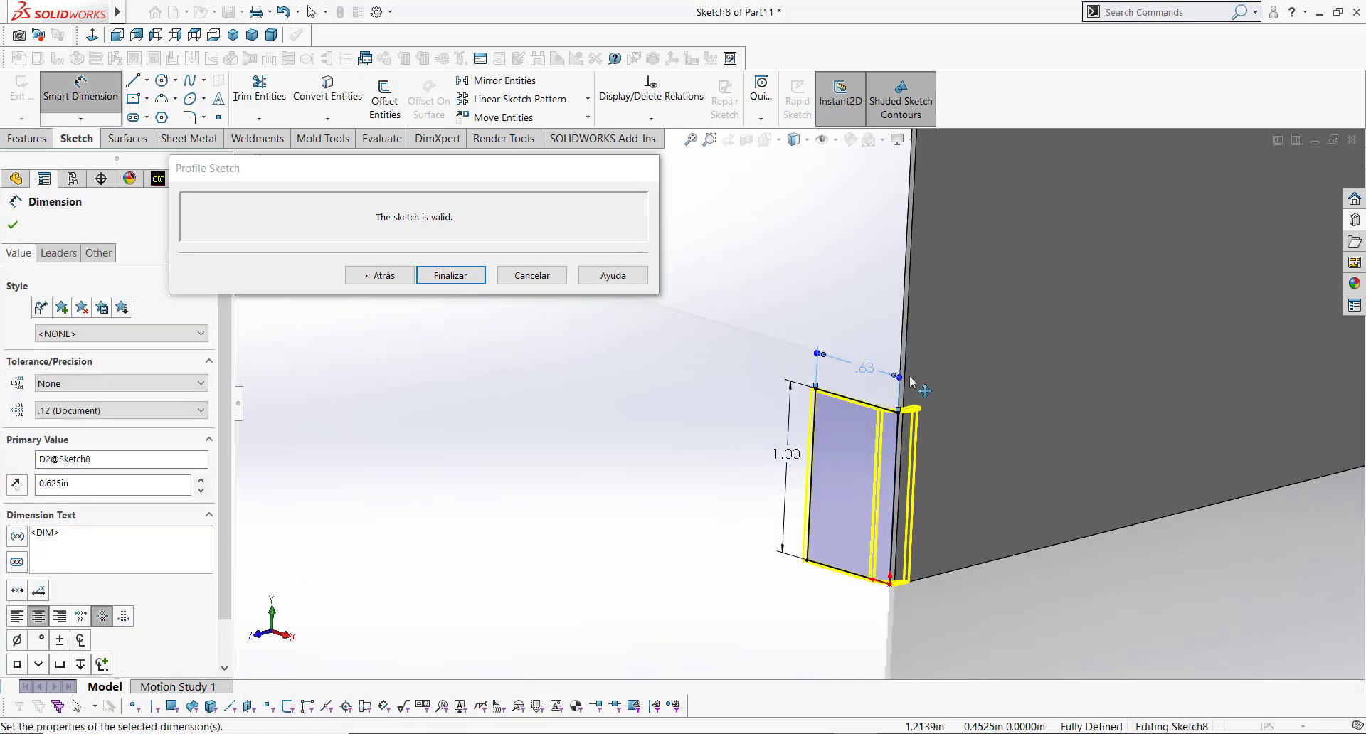
# Step: Fillet the profile's two outer corners with a 0.25 in sketch fillet
pyautogui.press('s')
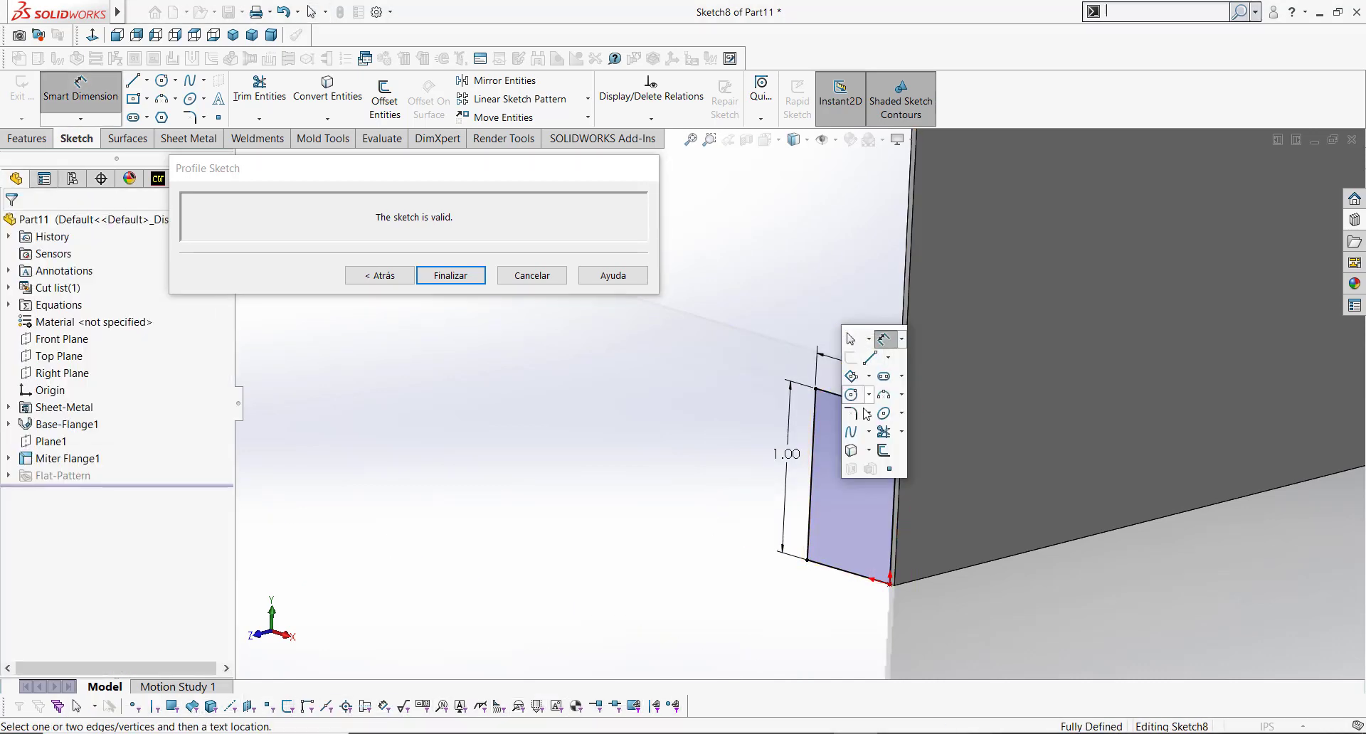
pyautogui.click(854, 414)
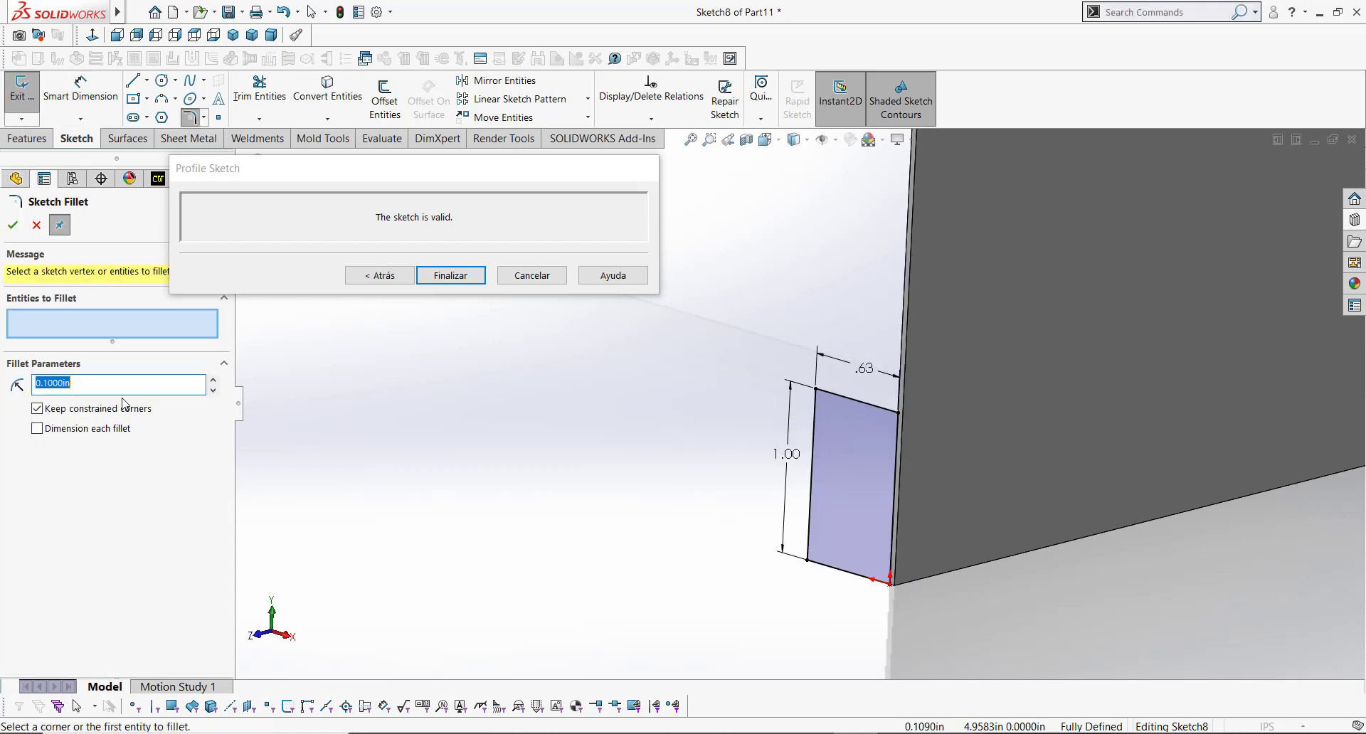
pyautogui.write('0.25')
pyautogui.click(816, 390)
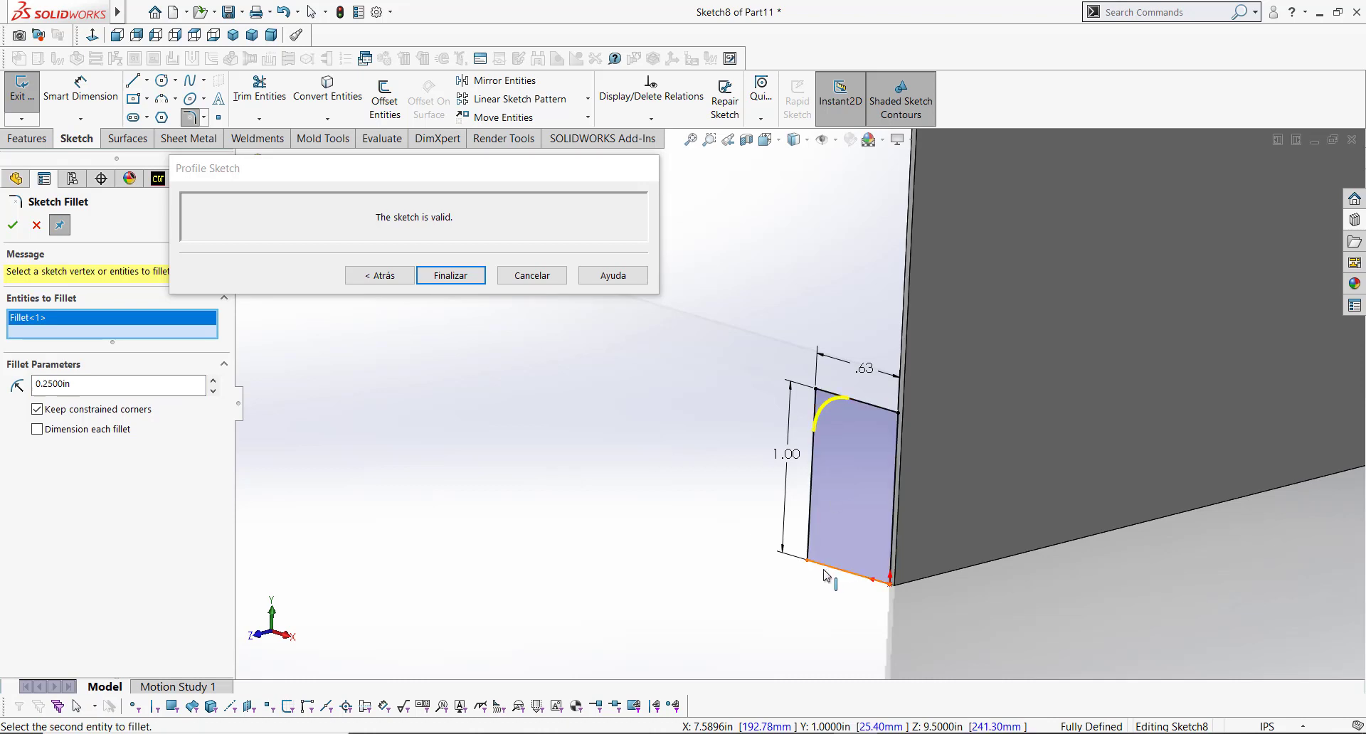
pyautogui.click(808, 563)
pyautogui.press('Return')
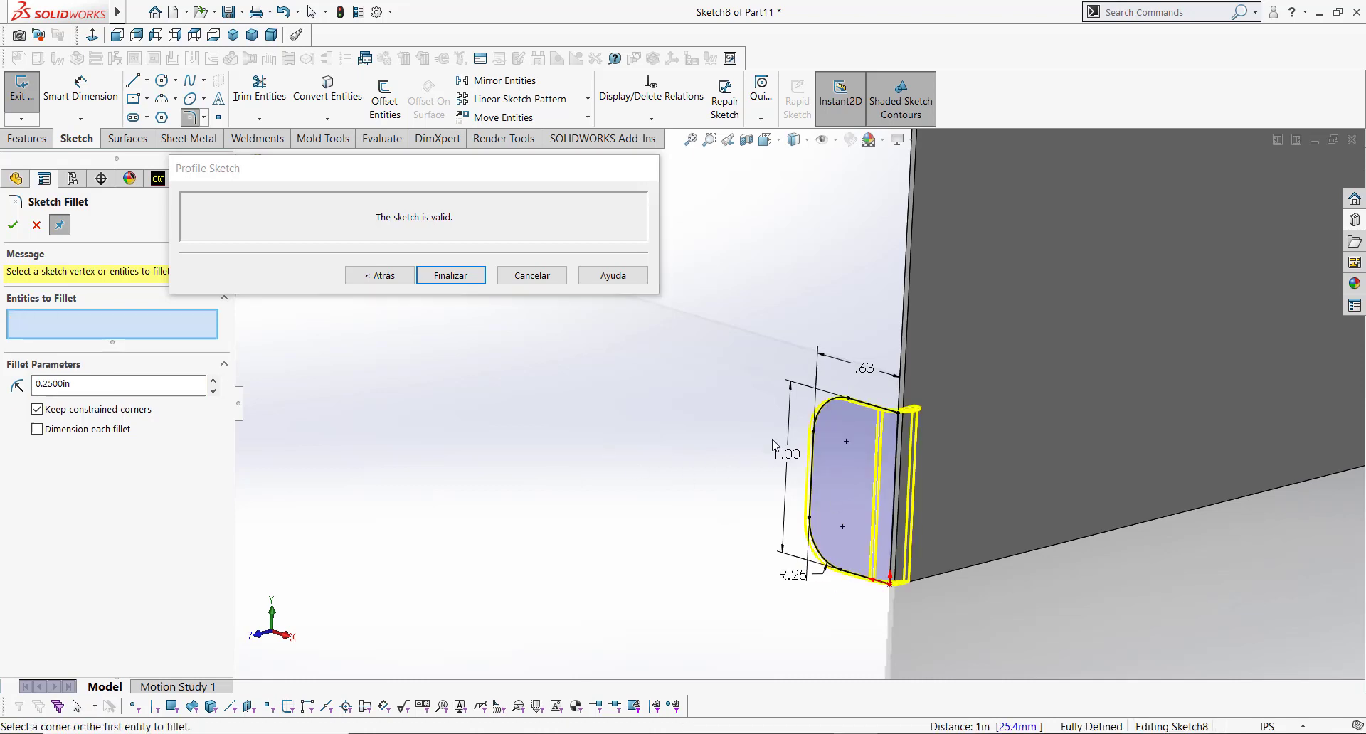
# Step: Finish the edited profile sketch and accept the first edge flange with its rounded tab
pyautogui.moveTo(490, 186); pyautogui.dragTo(582, 253)
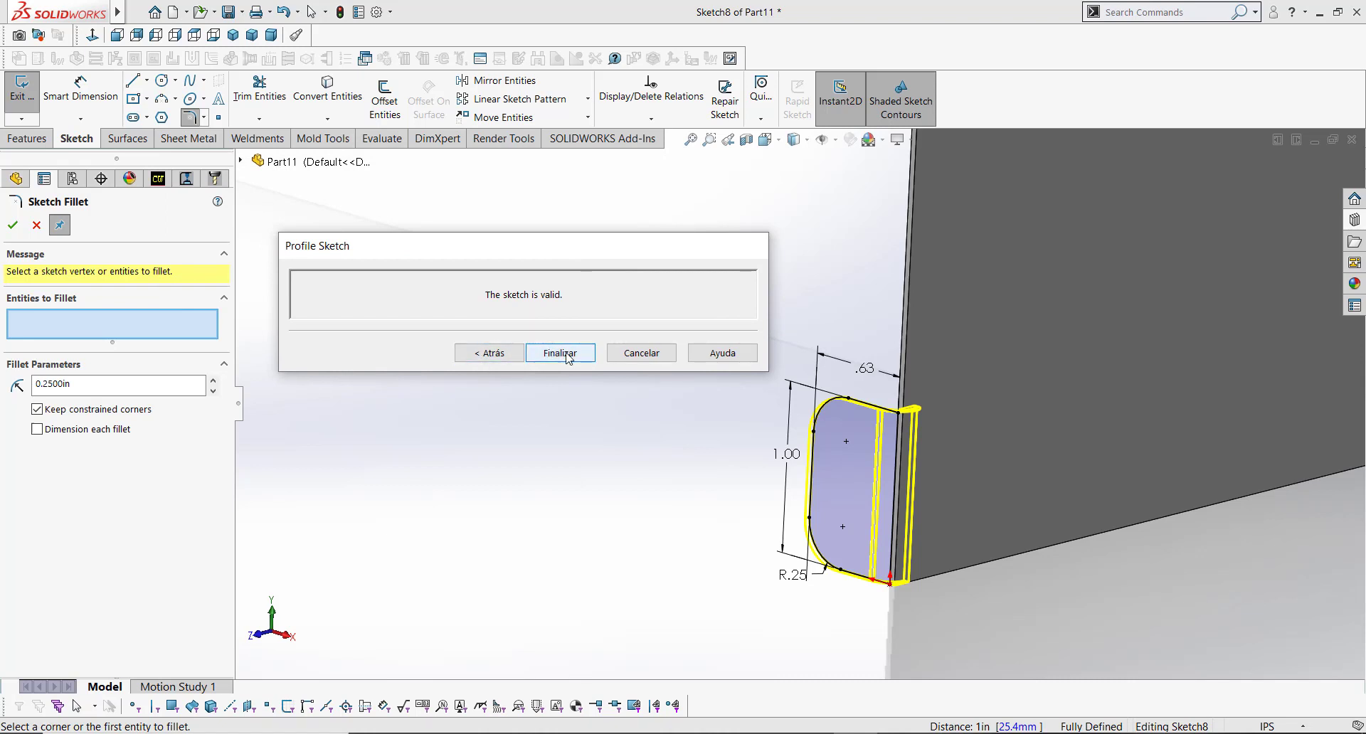
pyautogui.scroll(-3, 910, 414)
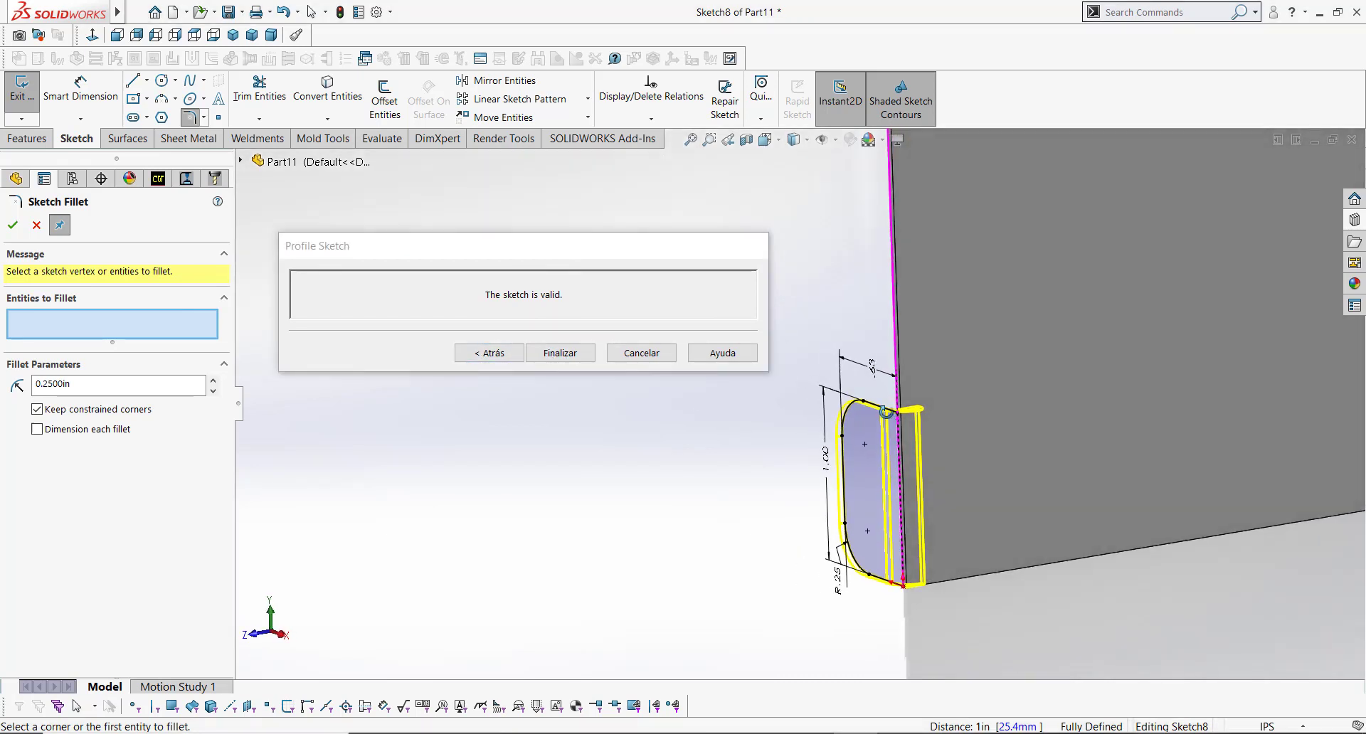
pyautogui.scroll(-3, 892, 415)
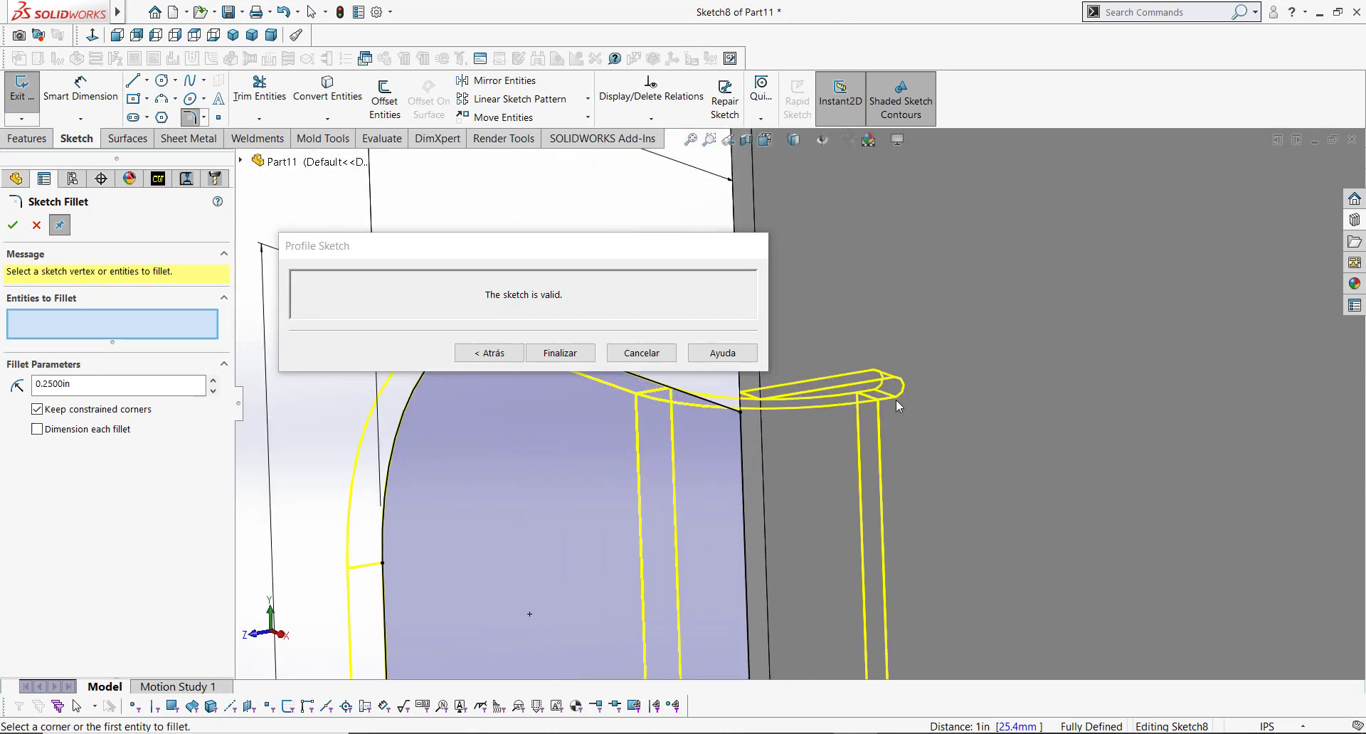
pyautogui.click(488, 353)
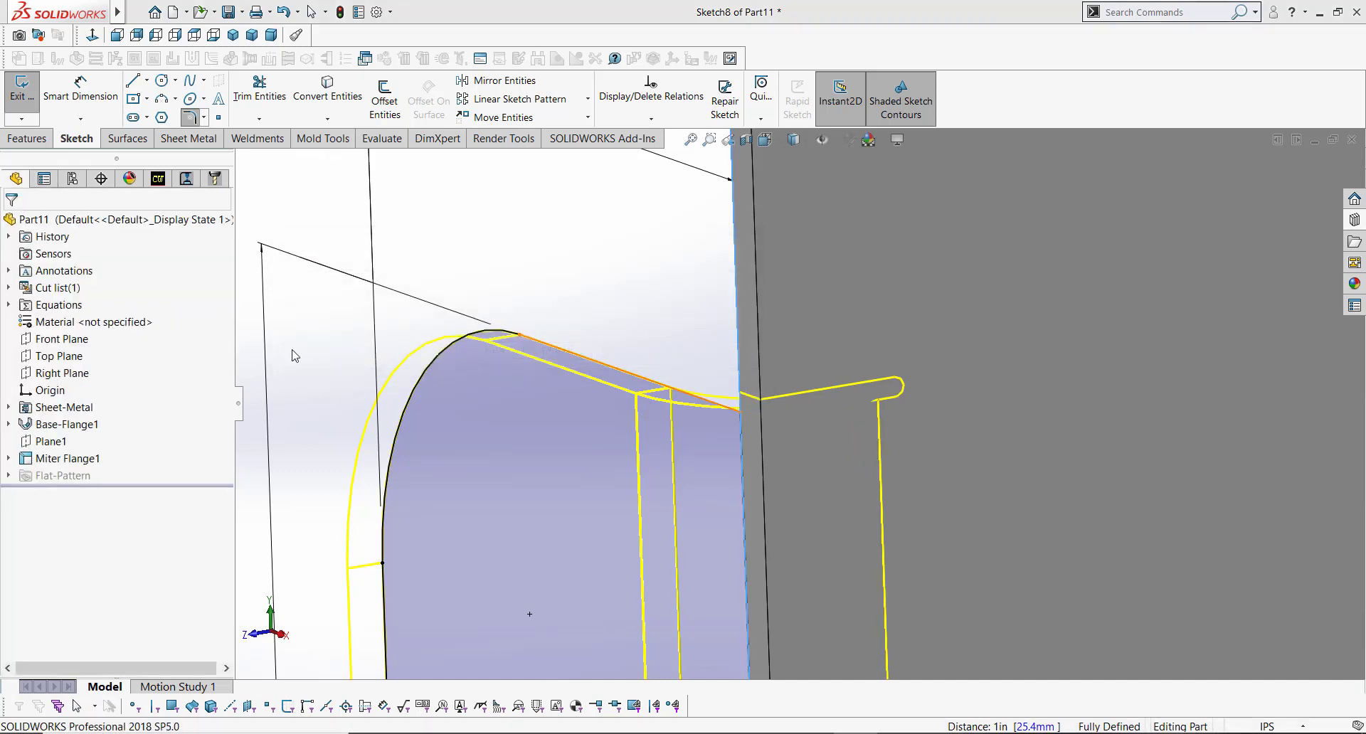
pyautogui.moveTo(225, 295); pyautogui.dragTo(228, 239)
pyautogui.scroll(9, 769, 435)
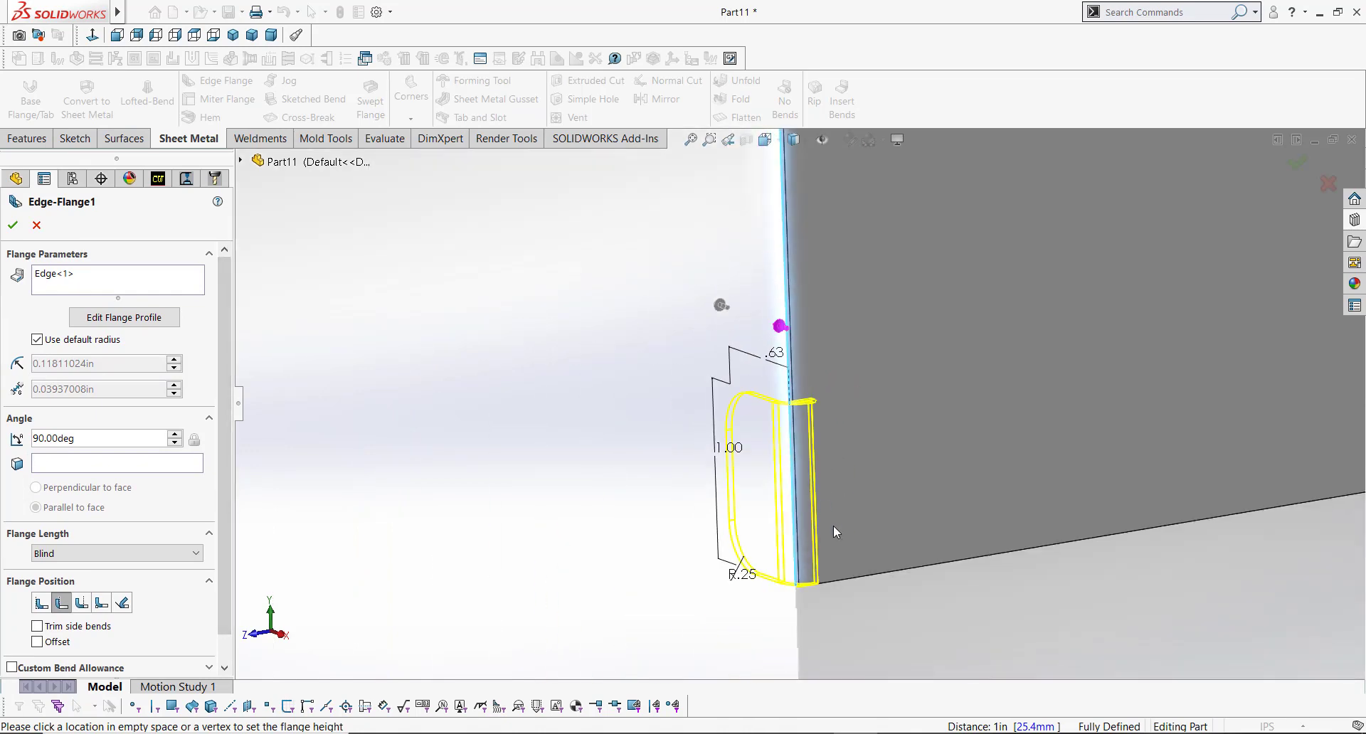
pyautogui.scroll(1, 835, 532)
pyautogui.scroll(-2, 835, 532)
pyautogui.click(12, 224)
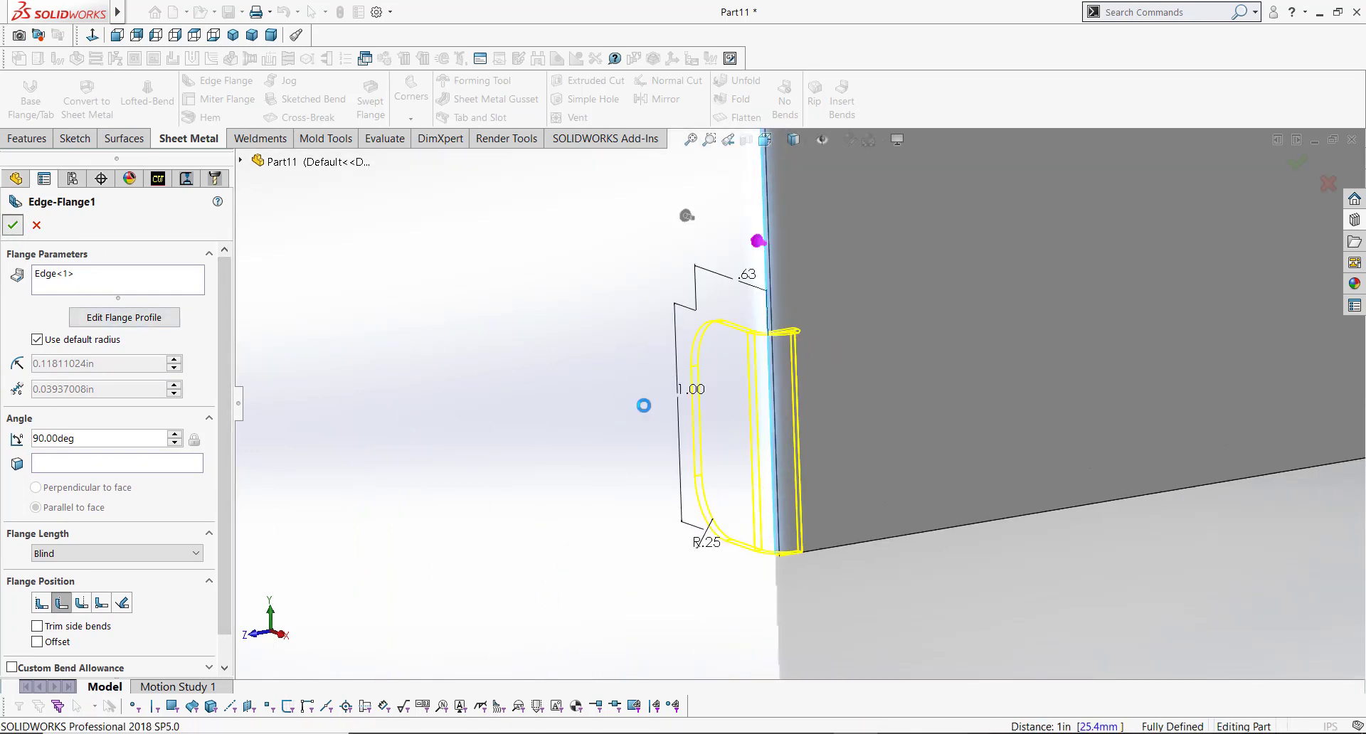
pyautogui.moveTo(800, 392); pyautogui.dragTo(773, 328, button='middle')
pyautogui.press('f')
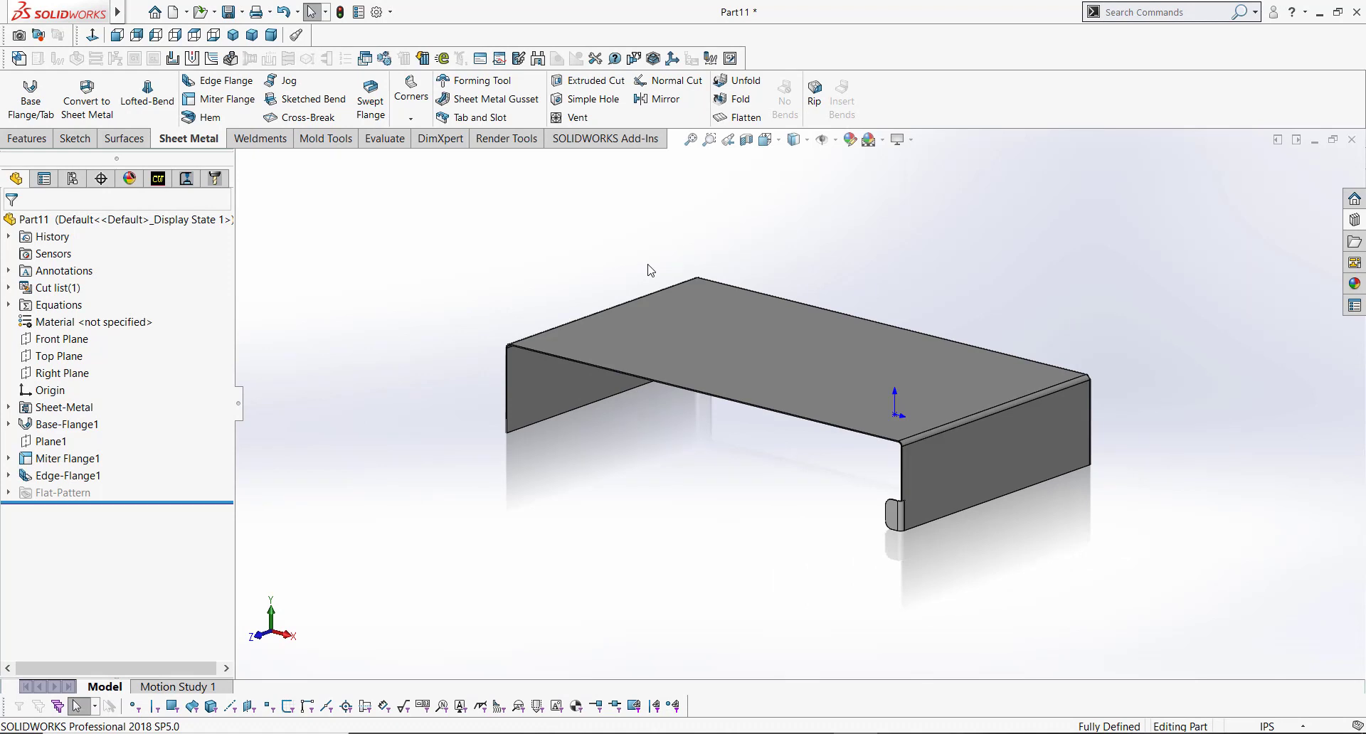
# Step: Start a second edge flange on the vertical edge at the opposite end and open its flange profile for editing
pyautogui.scroll(-5, 506, 400)
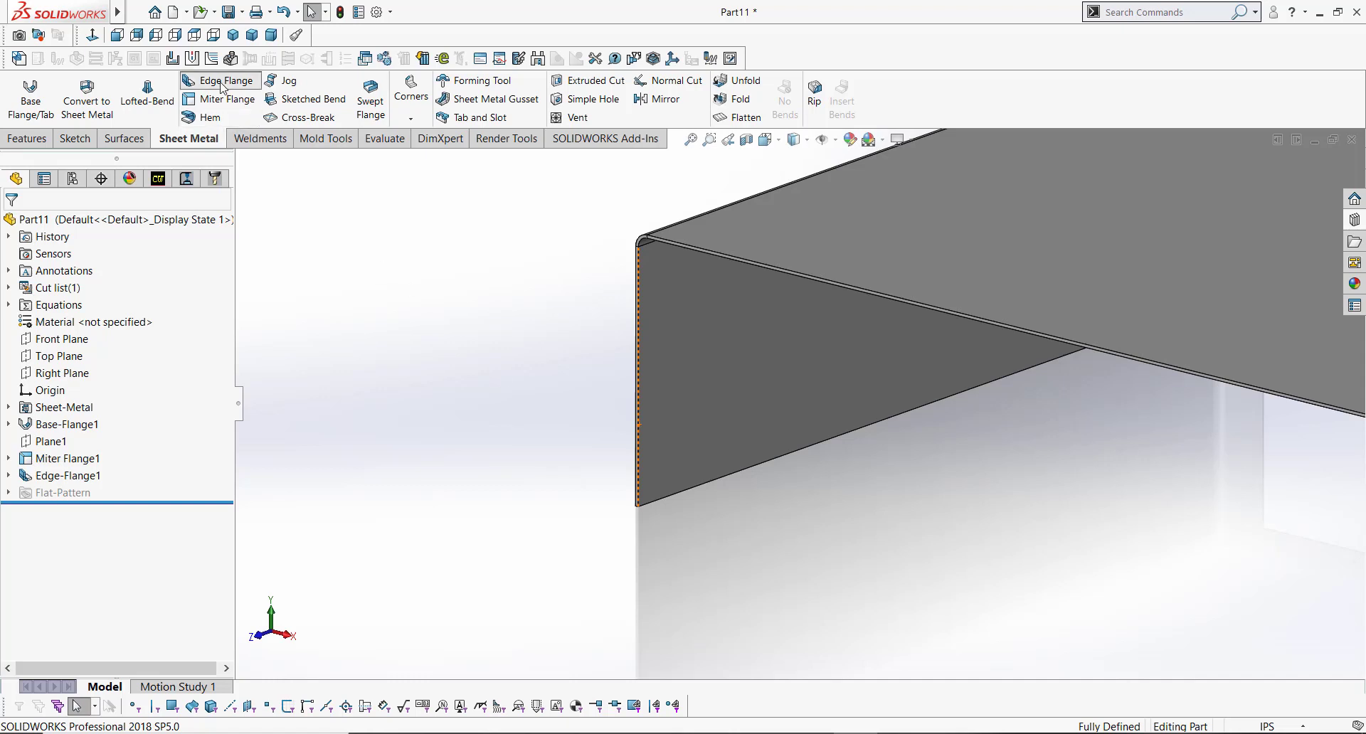
pyautogui.click(639, 366)
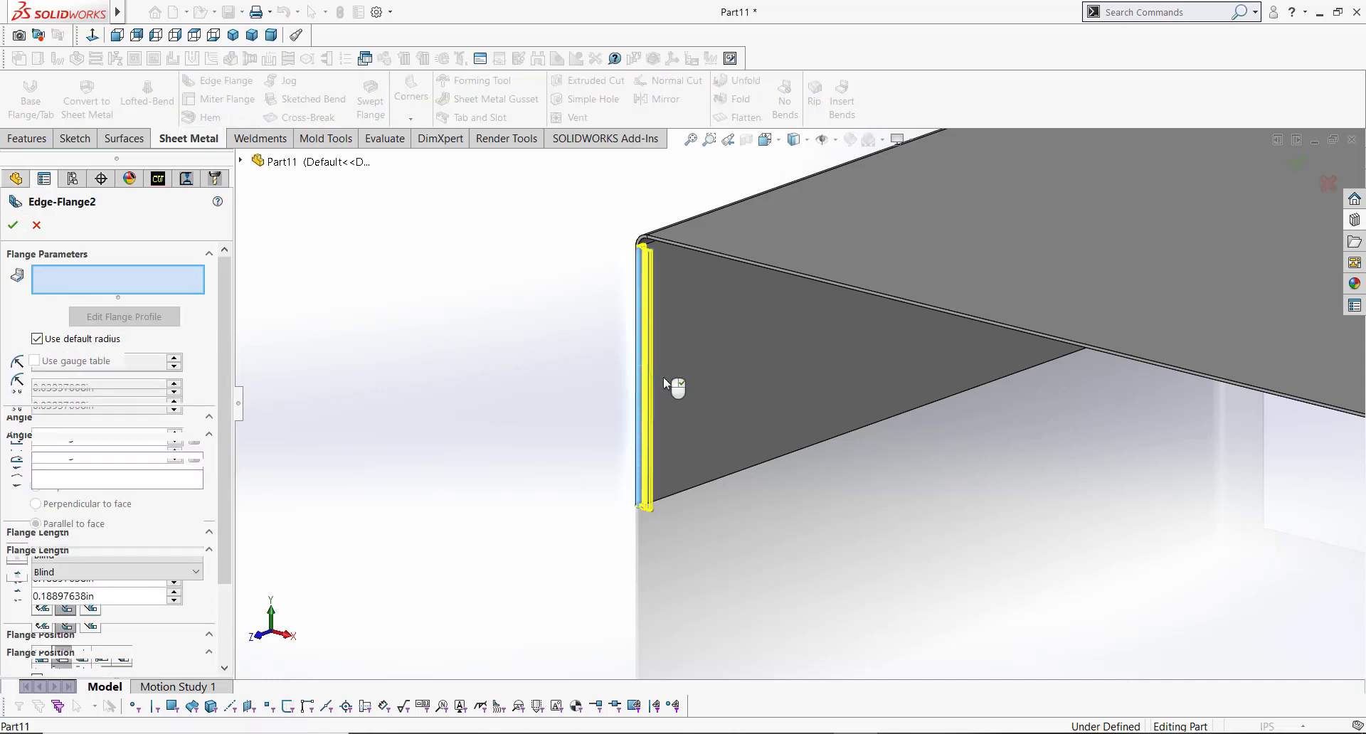
pyautogui.click(730, 403)
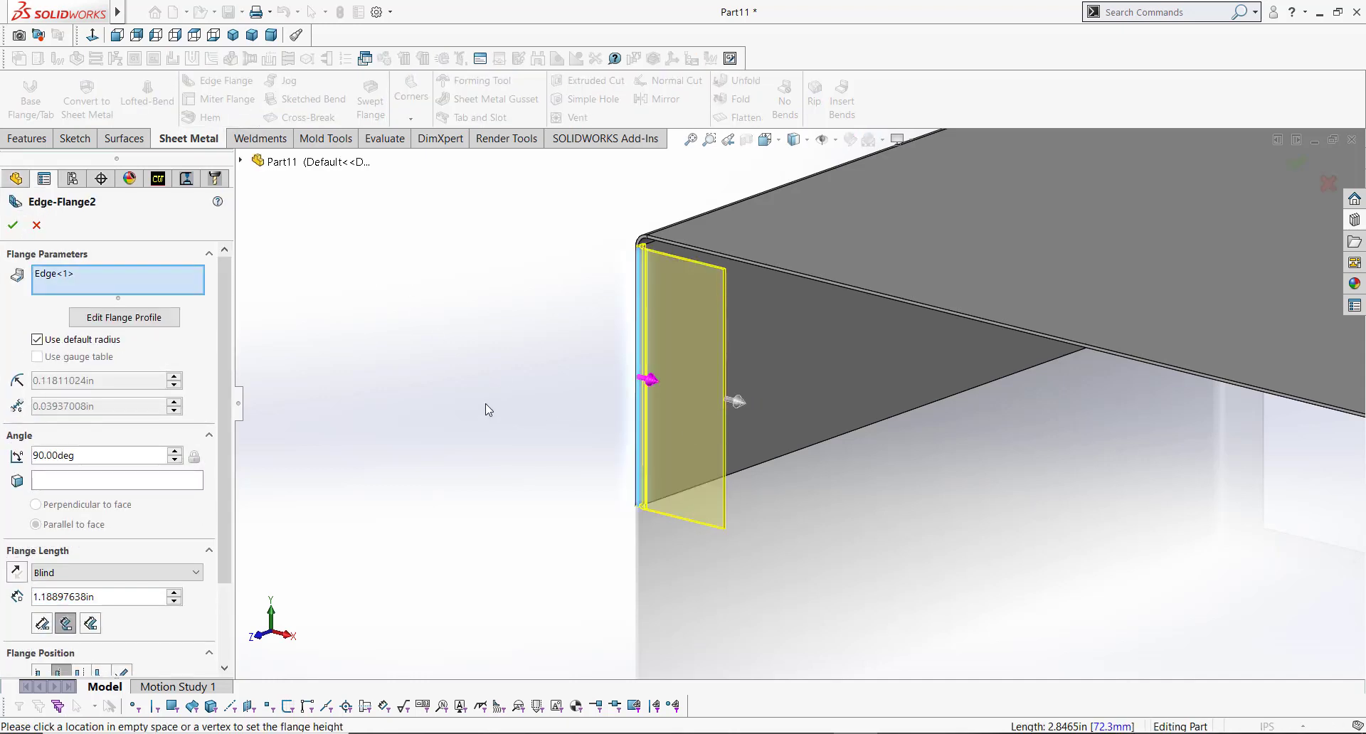
pyautogui.moveTo(223, 305); pyautogui.dragTo(221, 396)
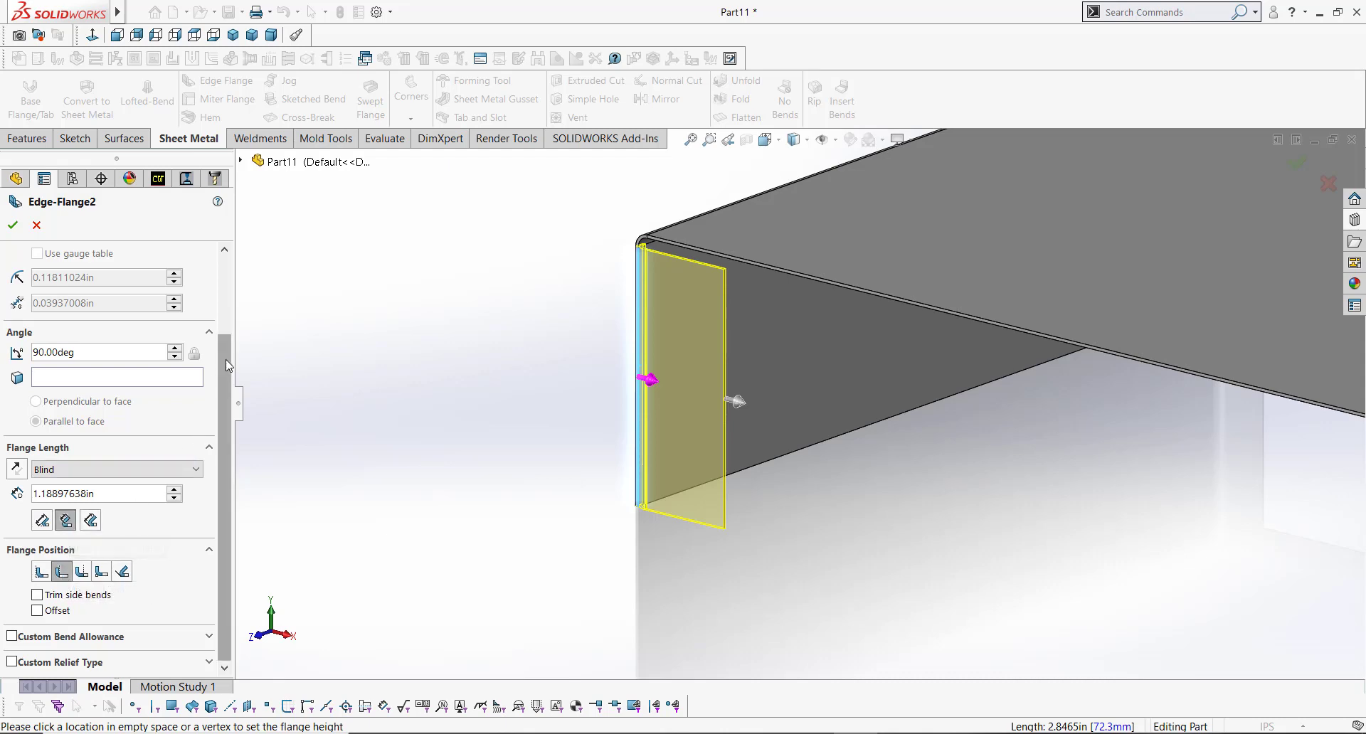
pyautogui.scroll(3, 218, 384)
pyautogui.click(130, 322)
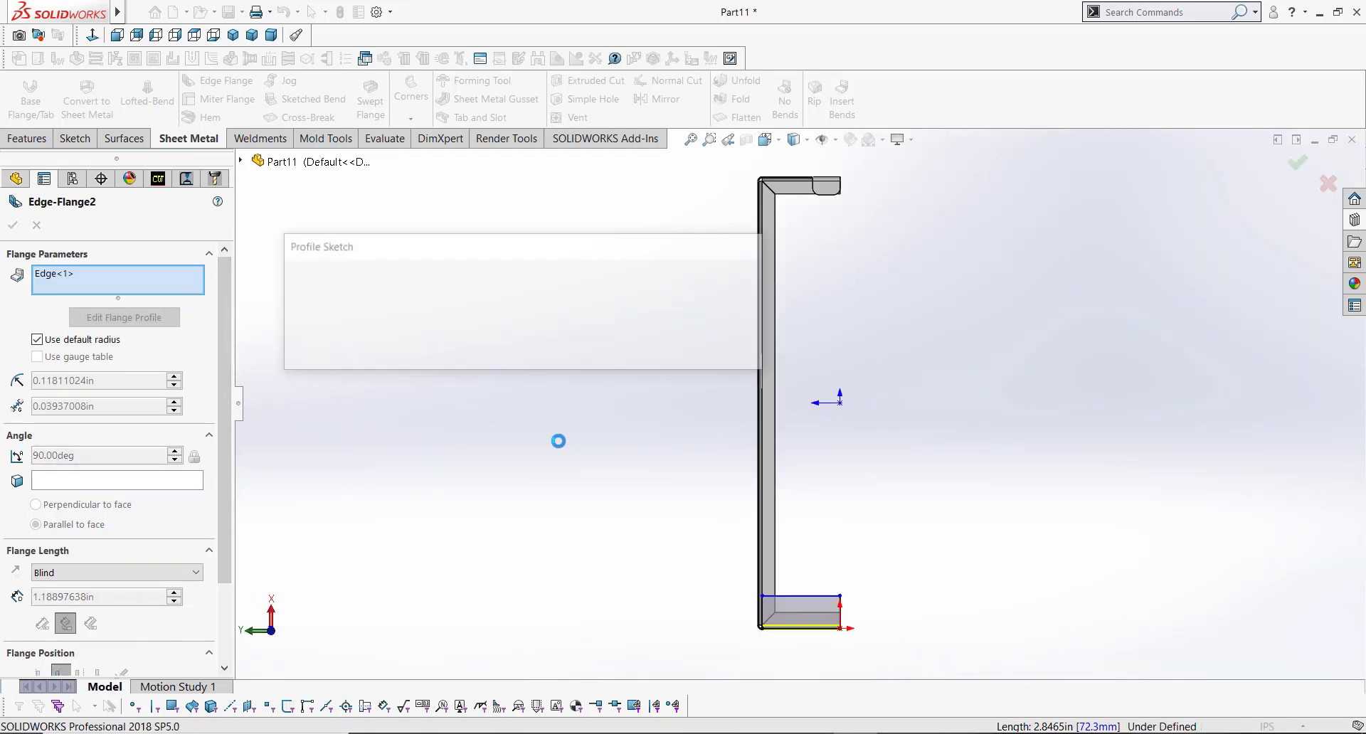
# Step: Dimension the second flange profile's outer vertical edge to 1.00 in
pyautogui.moveTo(841, 542); pyautogui.dragTo(680, 524, button='middle')
pyautogui.keyDown('ctrl'); pyautogui.moveTo(637, 425); pyautogui.dragTo(779, 525, button='middle'); pyautogui.keyUp('ctrl')
pyautogui.scroll(-5, 723, 507)
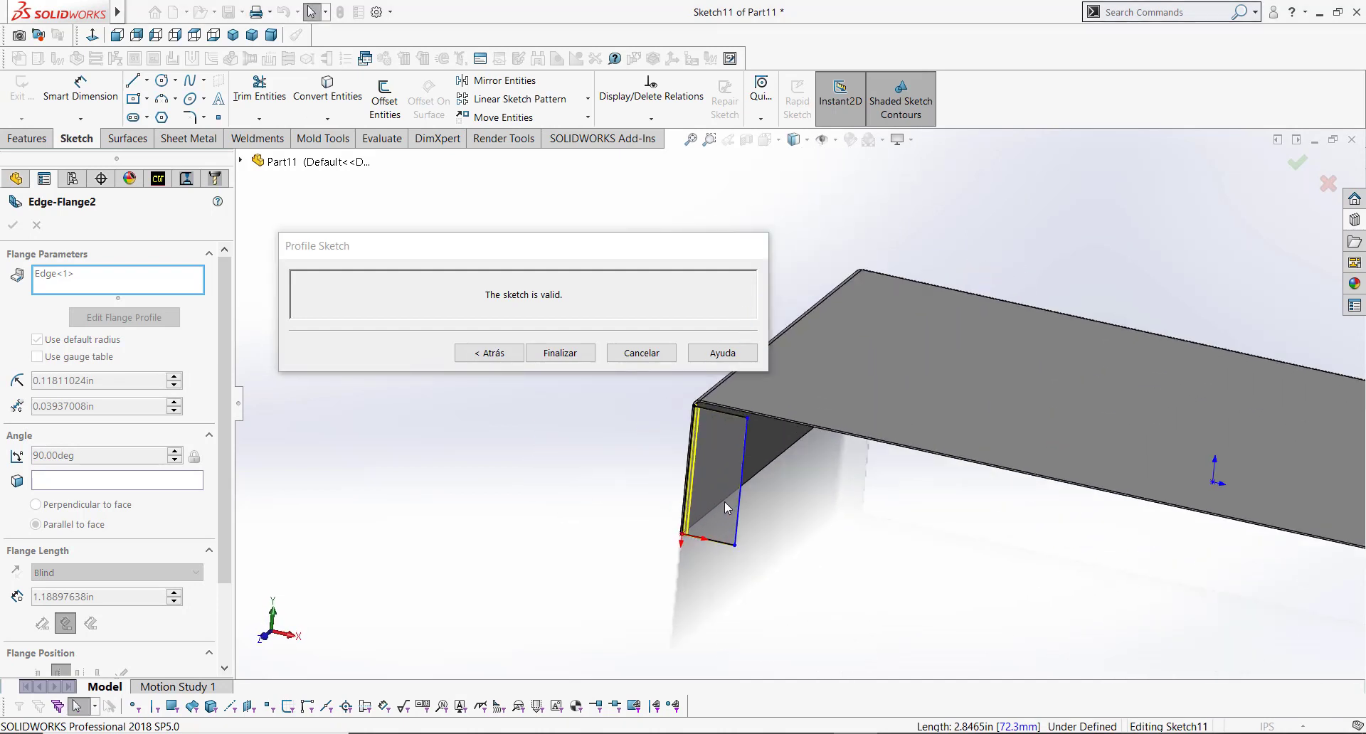
pyautogui.keyDown('ctrl'); pyautogui.moveTo(793, 446); pyautogui.dragTo(906, 462, button='middle'); pyautogui.keyUp('ctrl')
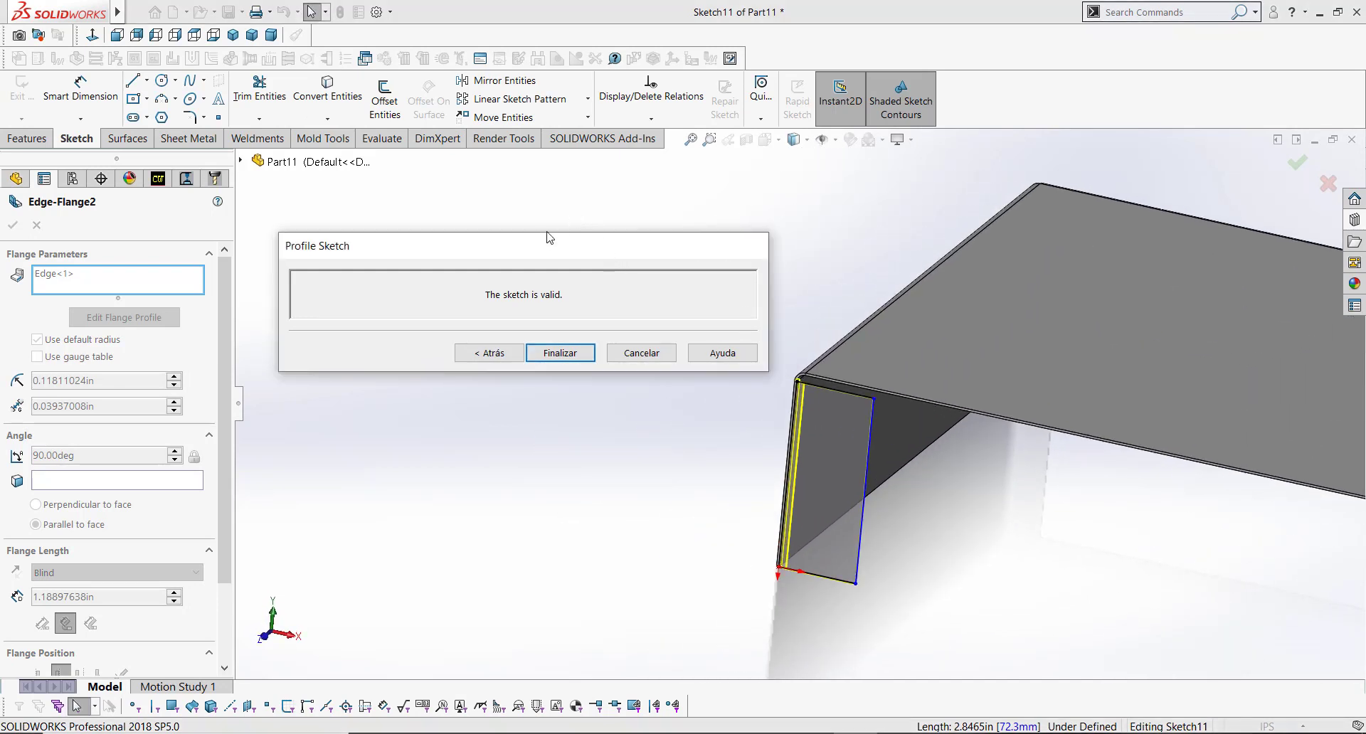
pyautogui.moveTo(534, 244); pyautogui.dragTo(500, 195)
pyautogui.scroll(-2, 878, 510)
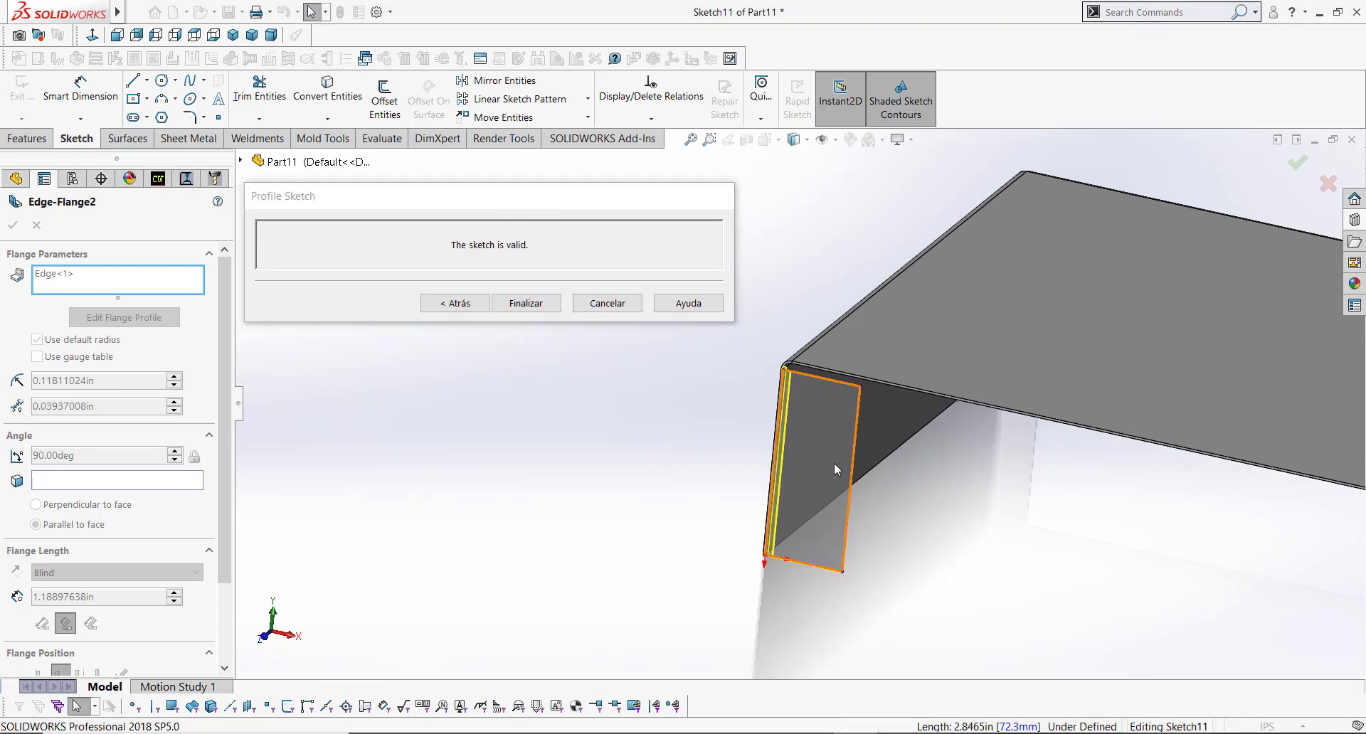
pyautogui.moveTo(806, 604); pyautogui.dragTo(815, 523)
pyautogui.moveTo(821, 335); pyautogui.dragTo(805, 408)
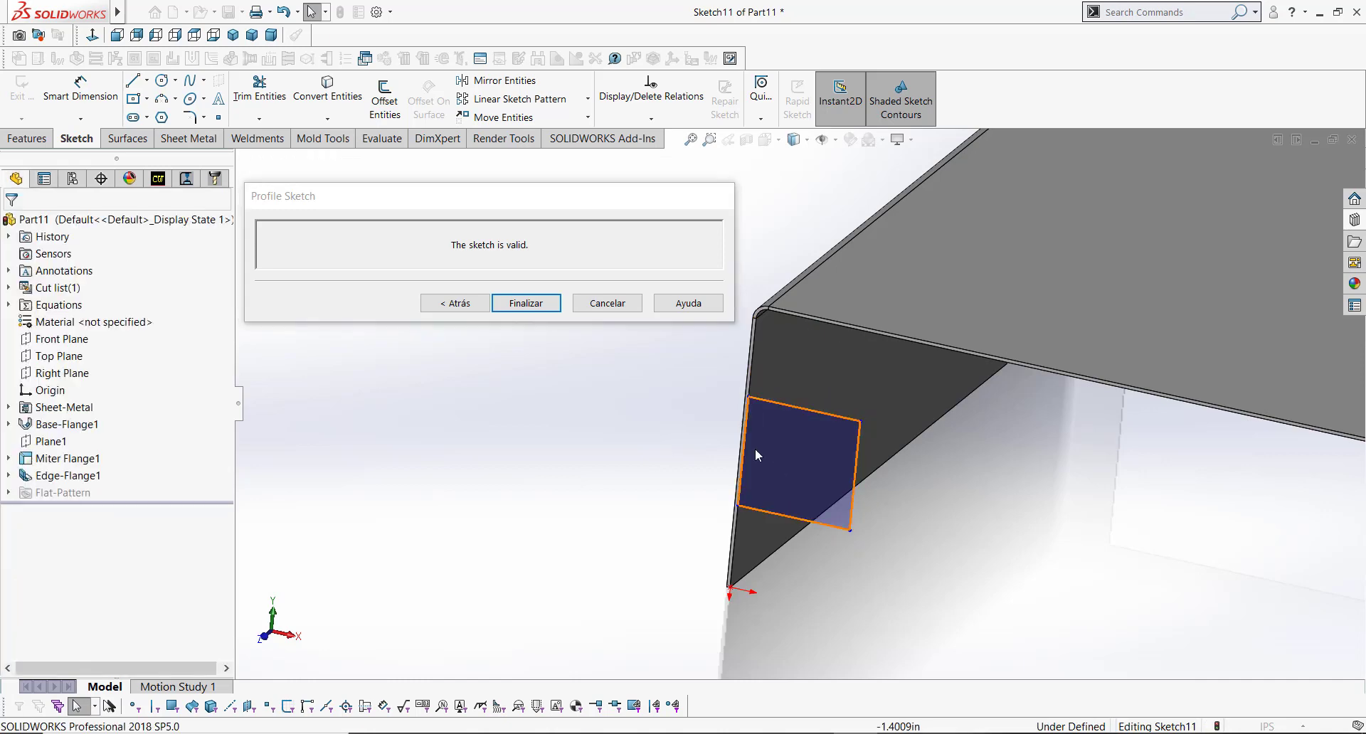
pyautogui.scroll(-2, 754, 448)
pyautogui.press('s')
pyautogui.click(693, 462)
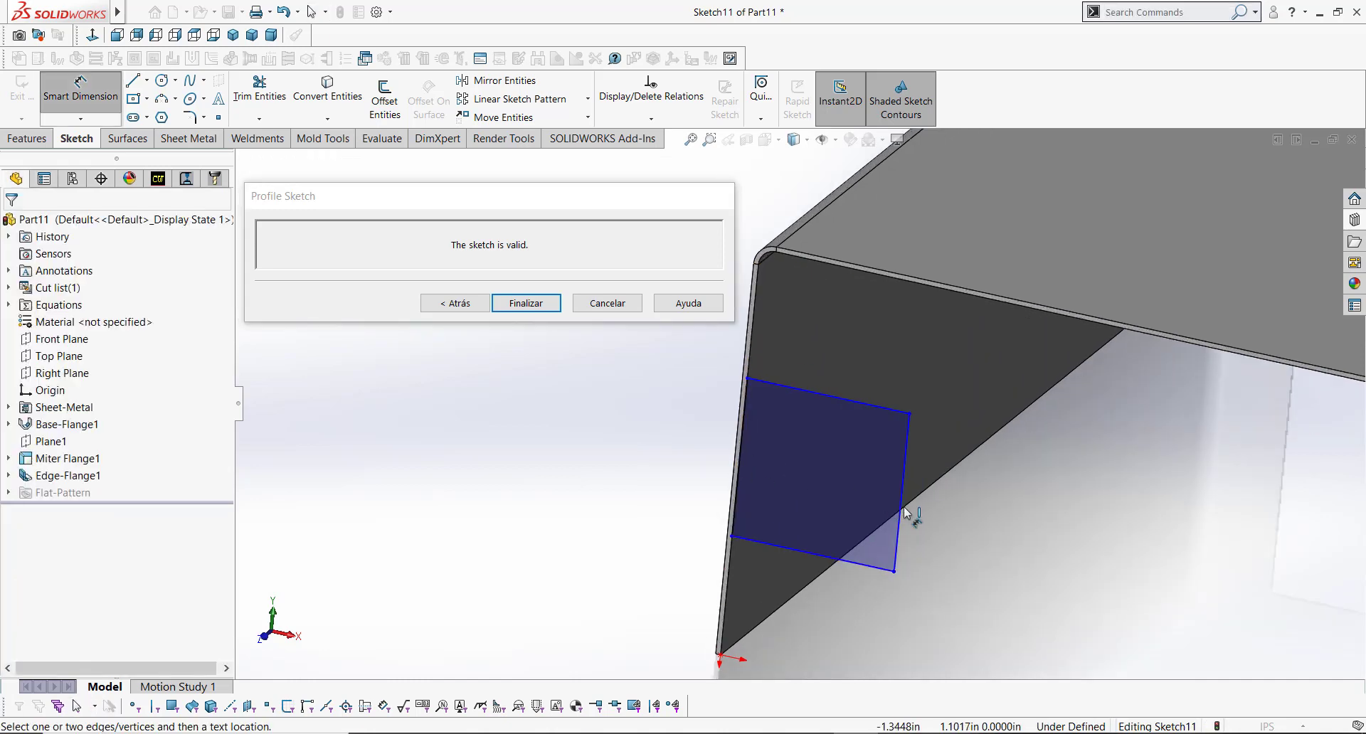
pyautogui.click(904, 503)
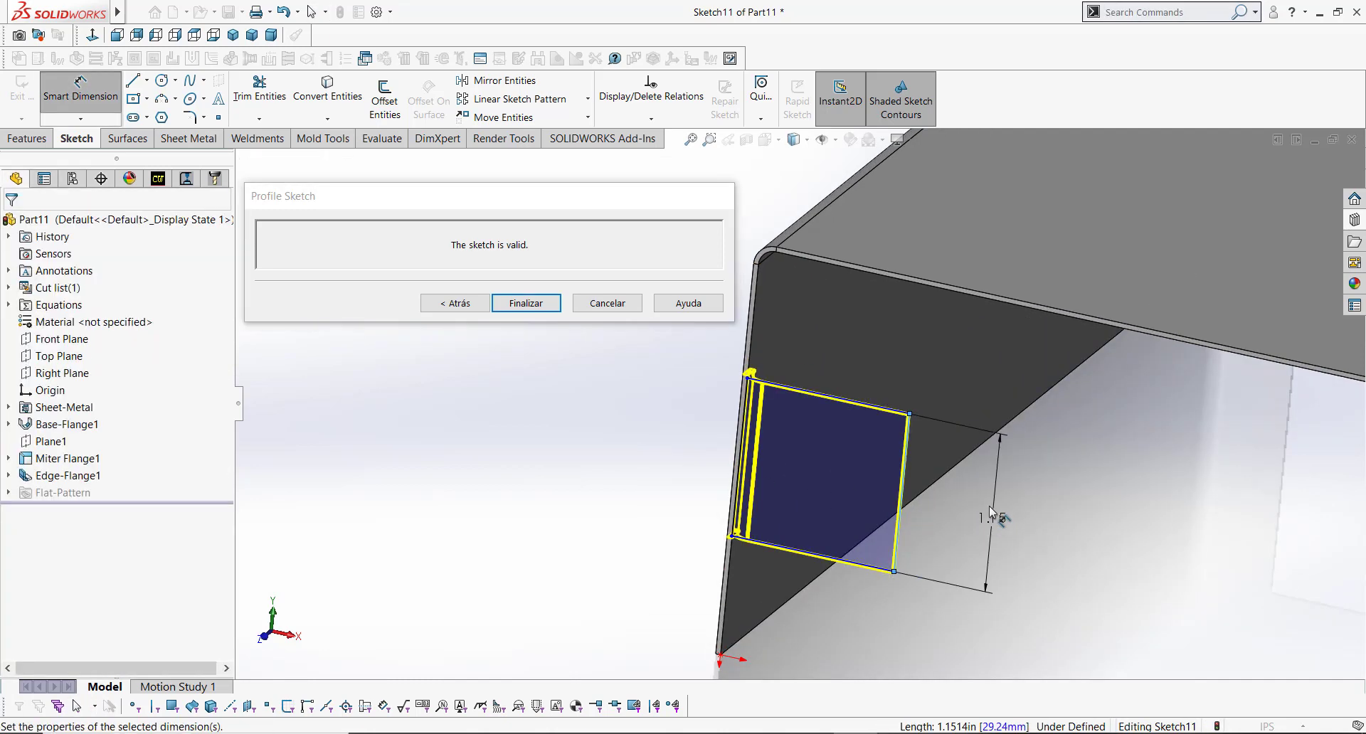
pyautogui.click(988, 506)
pyautogui.press('Return')
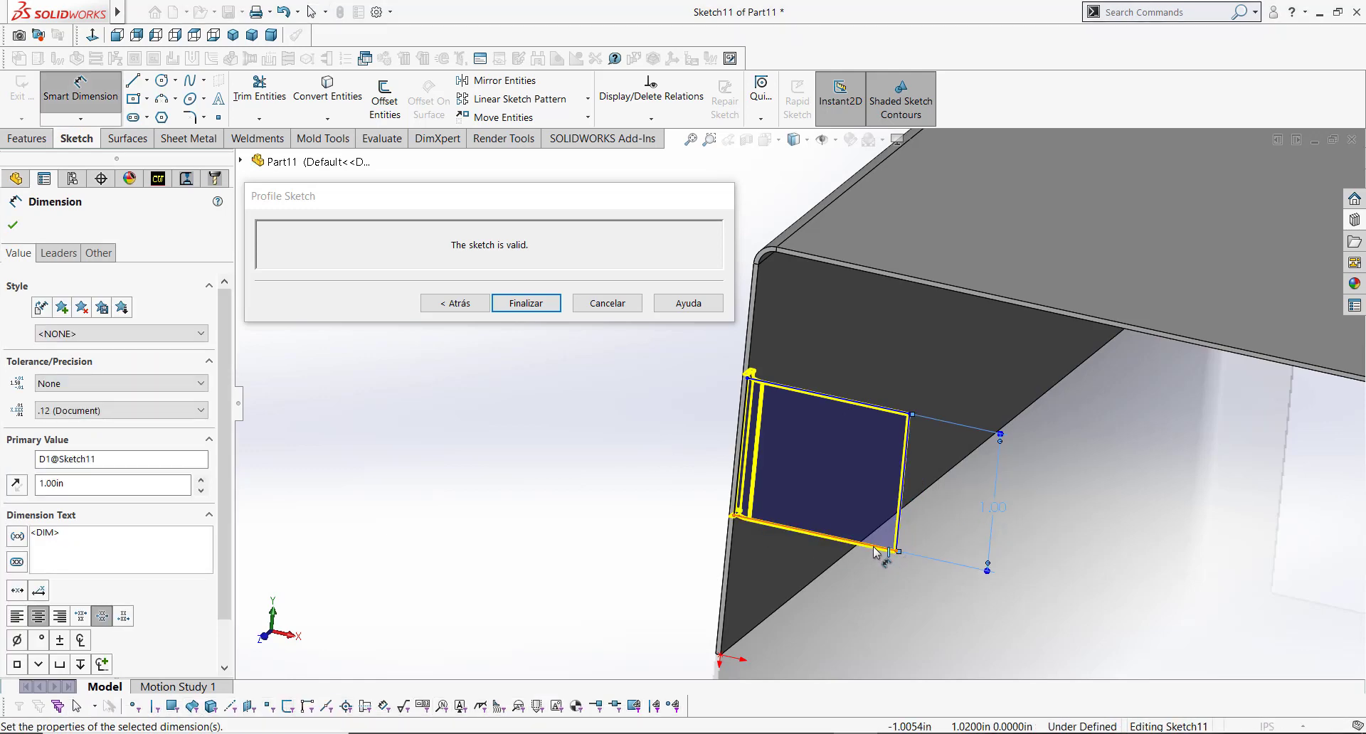
# Step: Dimension the second flange profile's top edge to 0.625 in
pyautogui.click(864, 543)
pyautogui.click(864, 598)
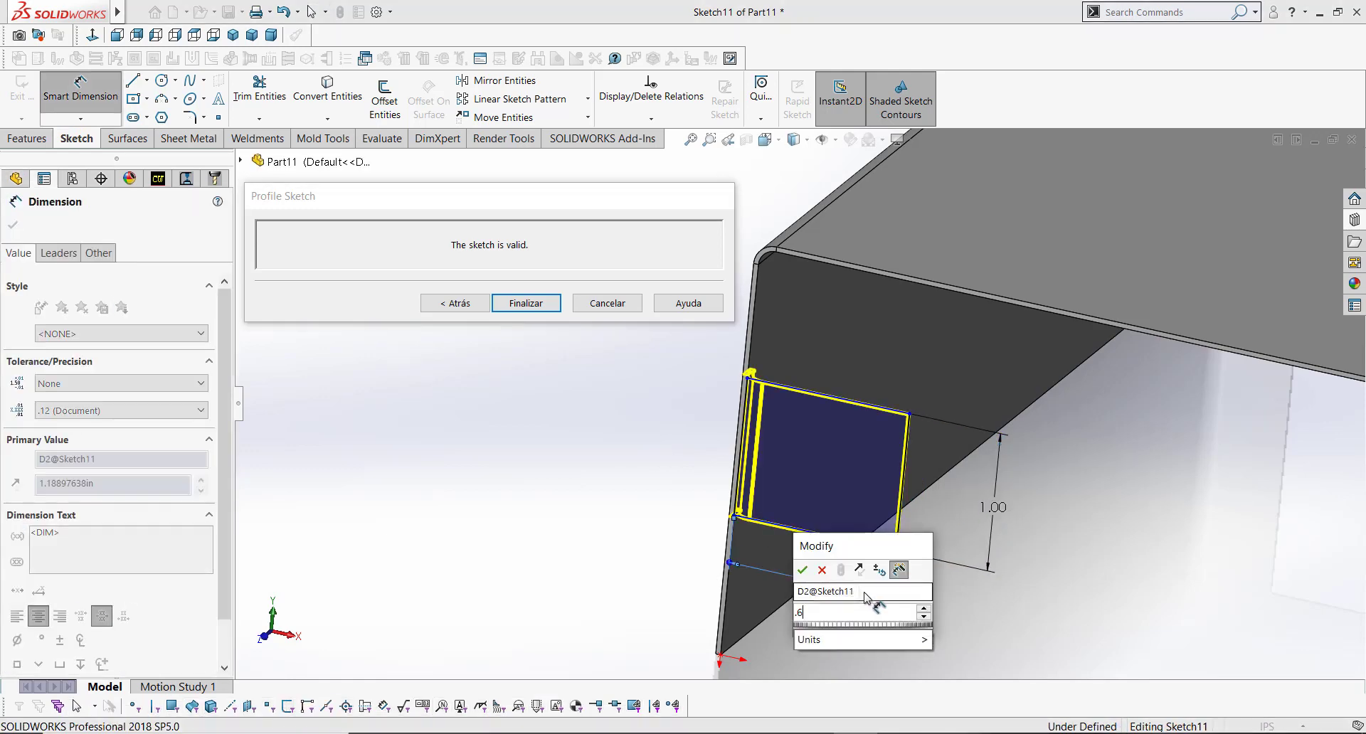
pyautogui.write('.625')
pyautogui.press('Return')
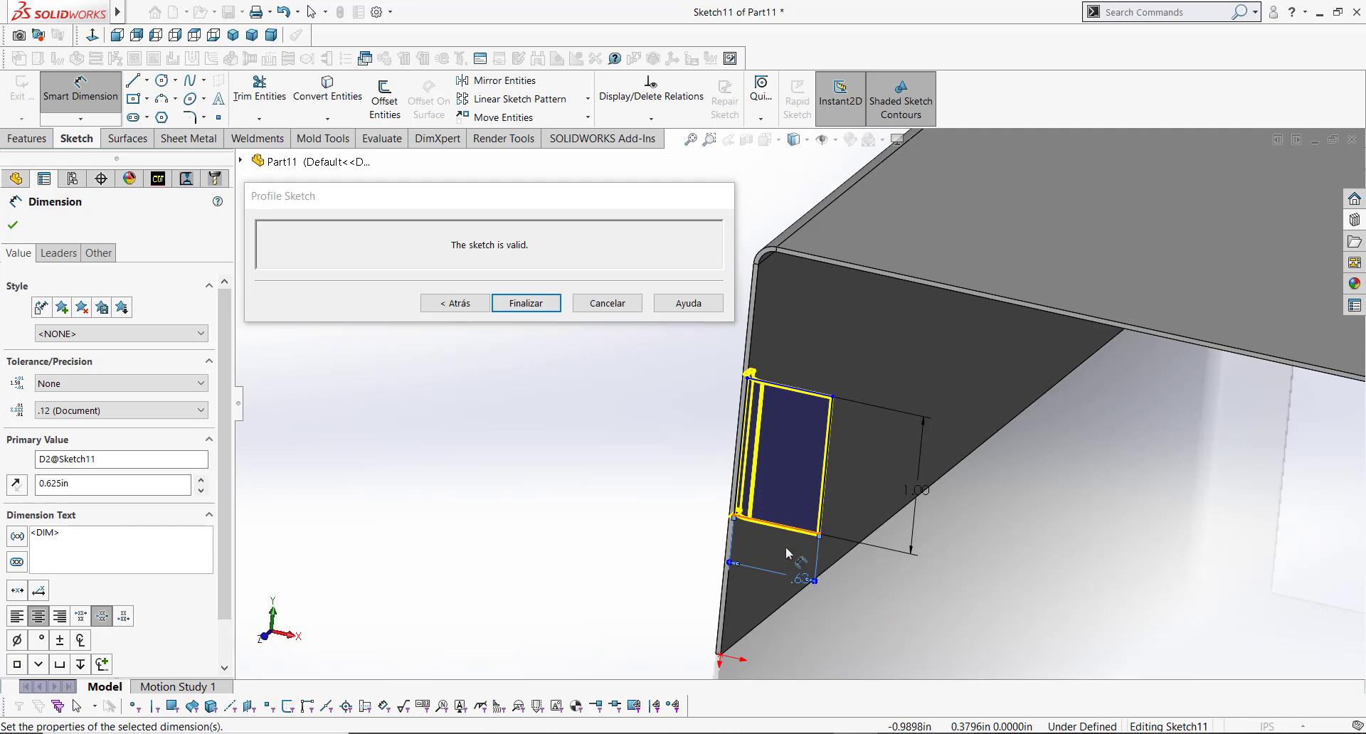
# Step: Dimension the distance from the sketch origin to the profile's outer edge as 1.25 in
pyautogui.scroll(-2, 779, 564)
pyautogui.scroll(1, 714, 598)
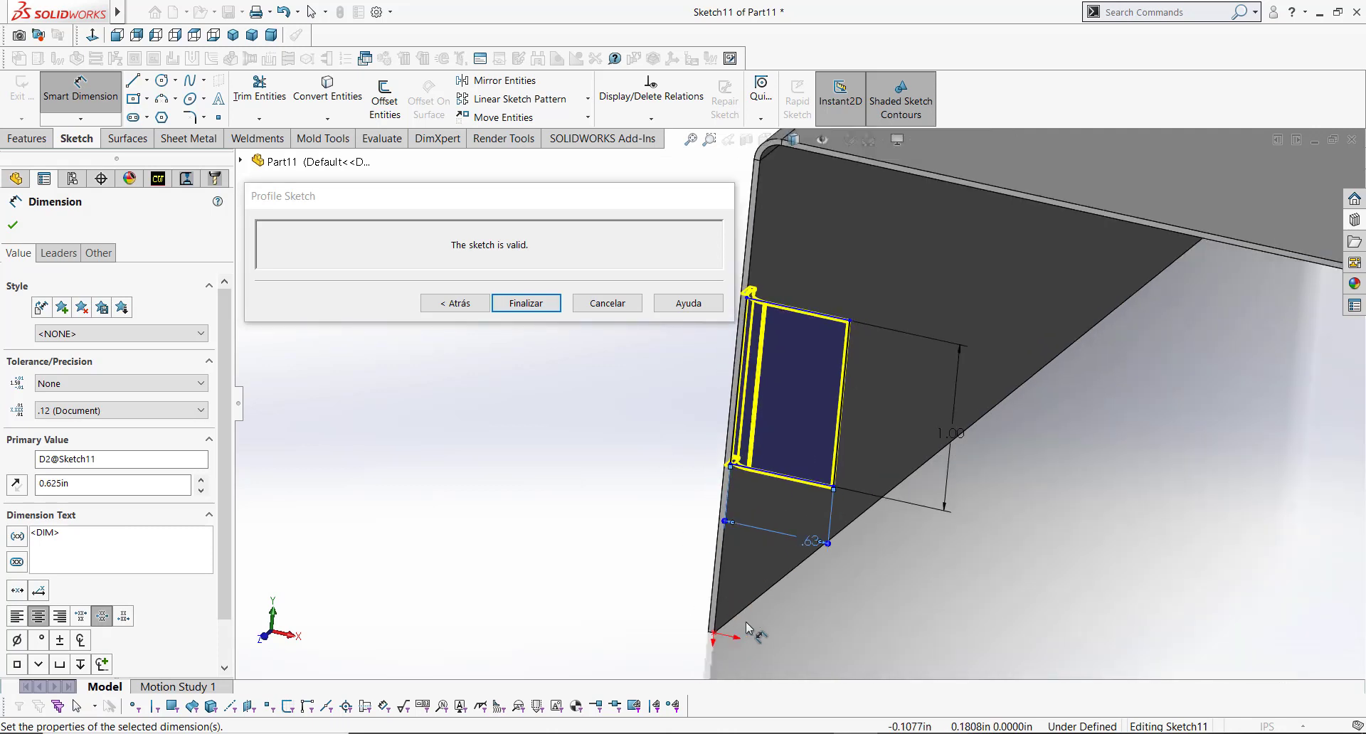
pyautogui.scroll(-2, 718, 651)
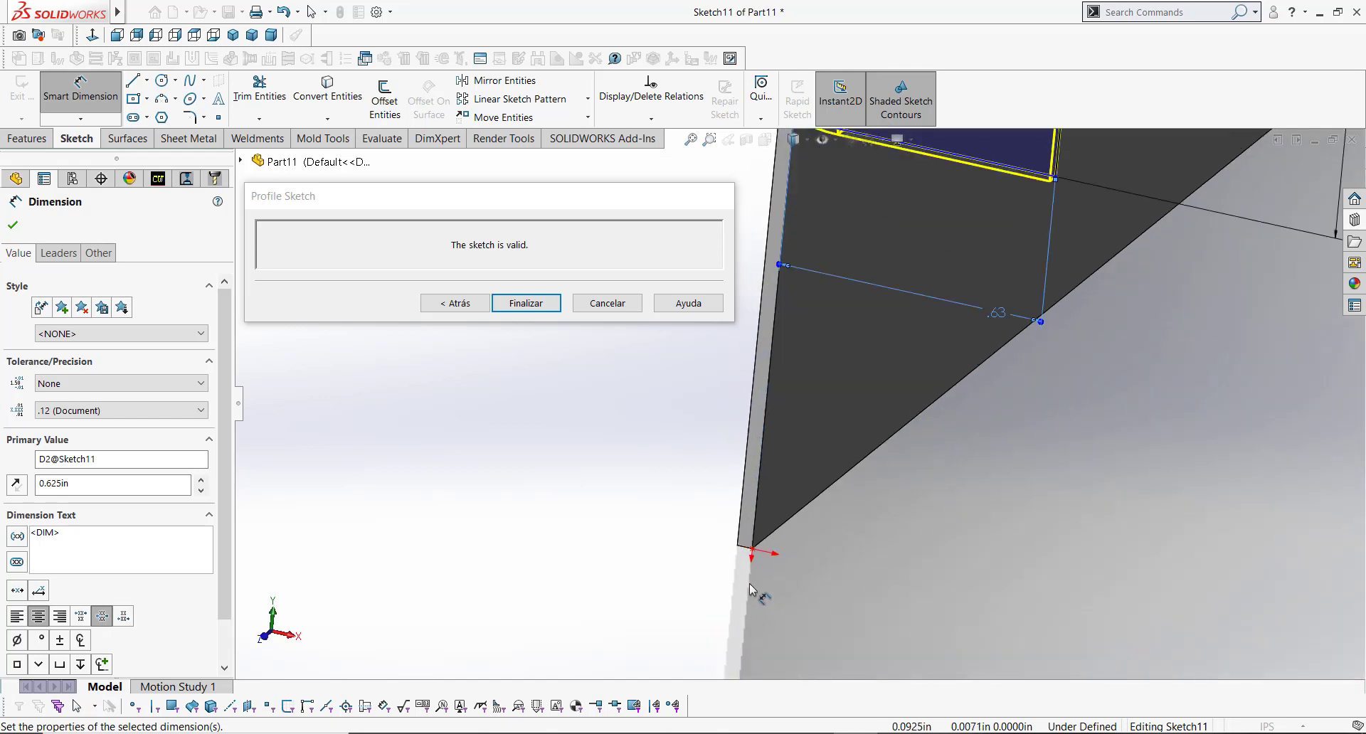
pyautogui.click(746, 552)
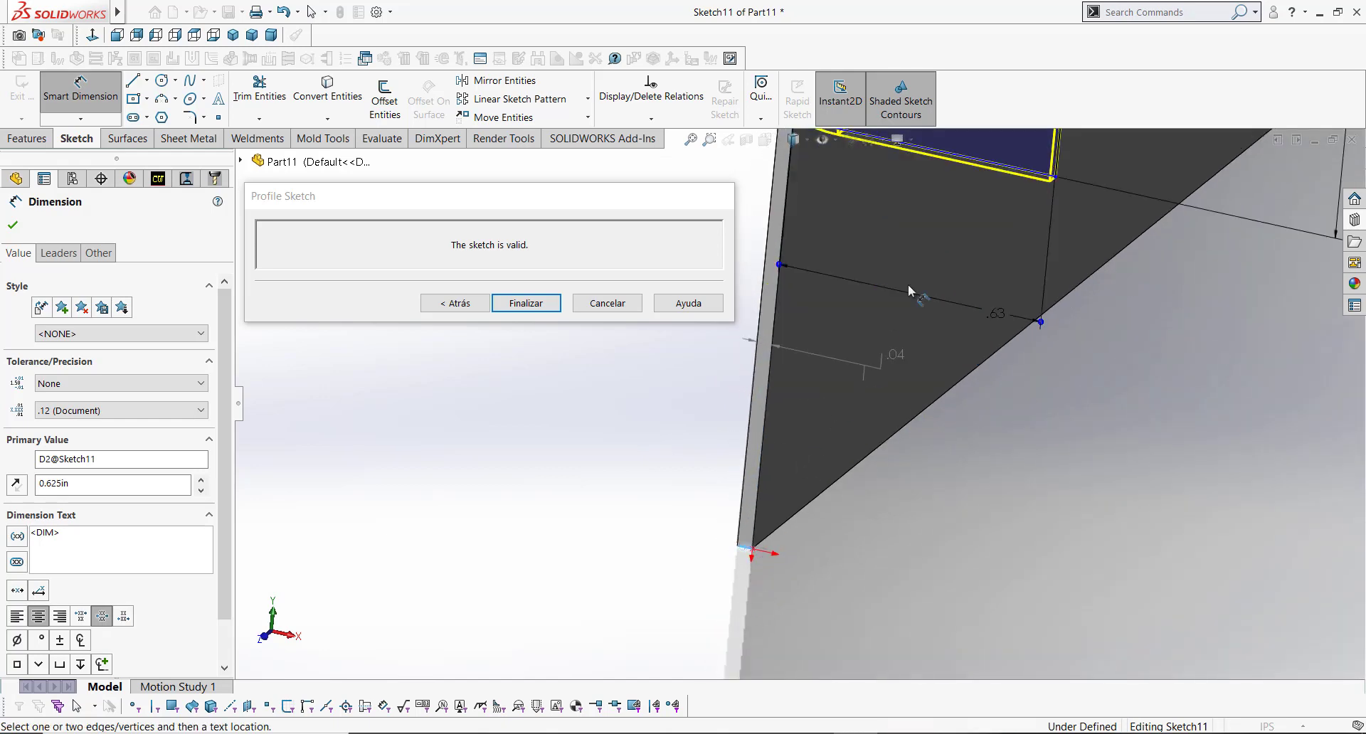
pyautogui.click(960, 157)
pyautogui.click(1083, 424)
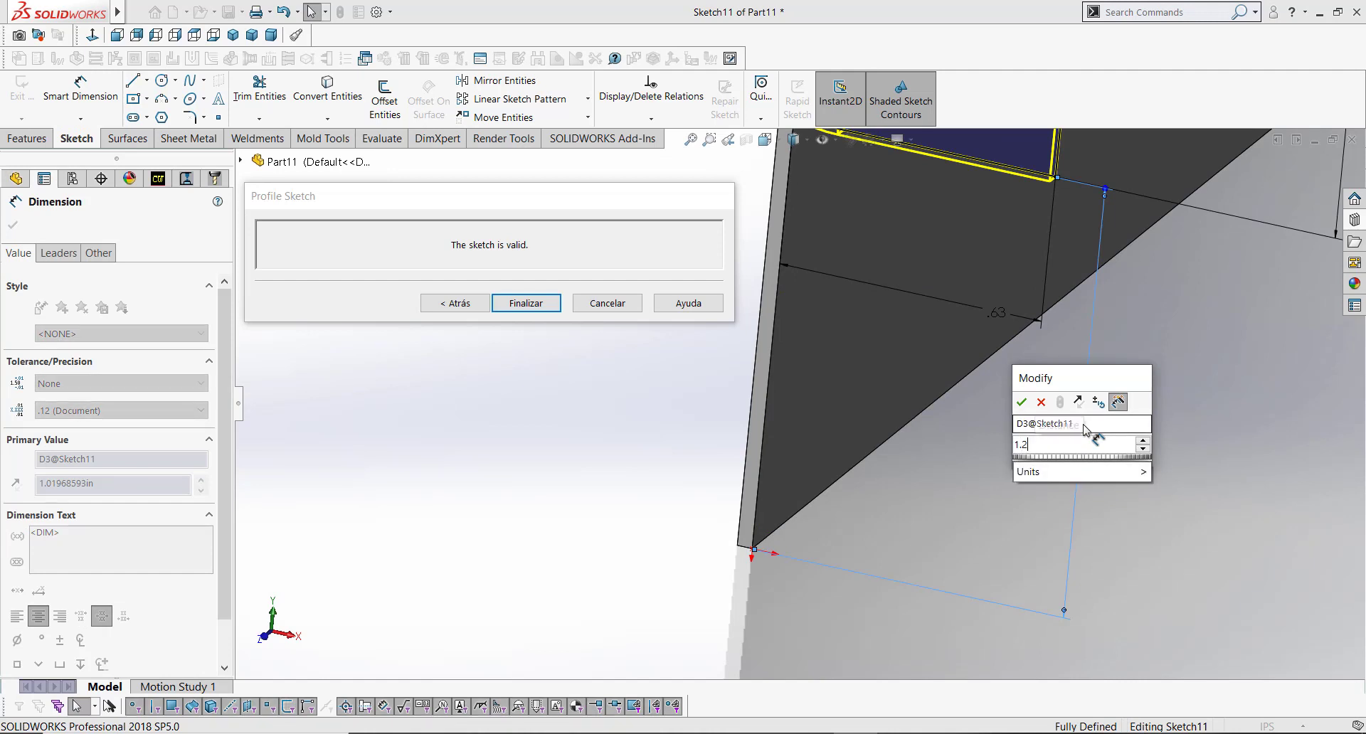
pyautogui.press('Return')
# Step: Fillet the second profile's two outer corners with a 0.25 in sketch fillet and finish the profile sketch
pyautogui.scroll(2, 1189, 402)
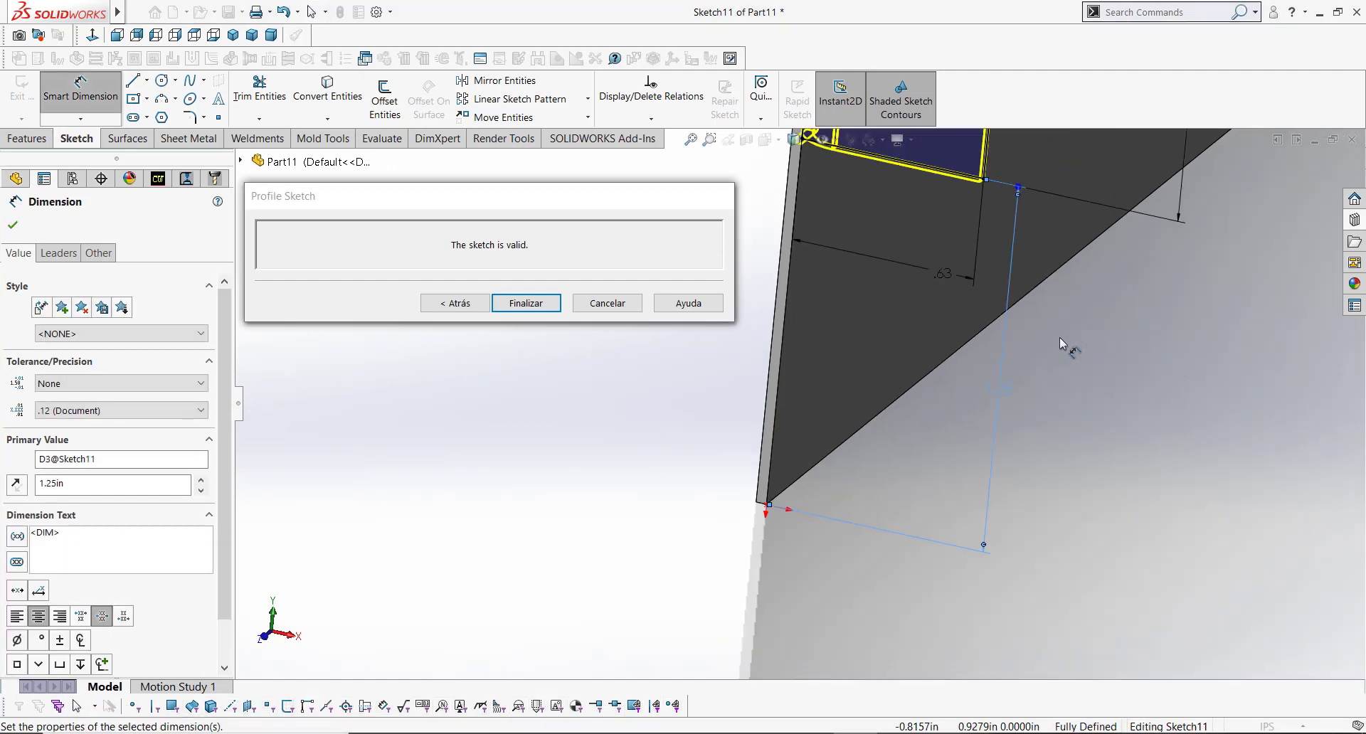
pyautogui.keyDown('ctrl'); pyautogui.moveTo(1058, 338); pyautogui.dragTo(1007, 668, button='middle'); pyautogui.keyUp('ctrl')
pyautogui.press('s')
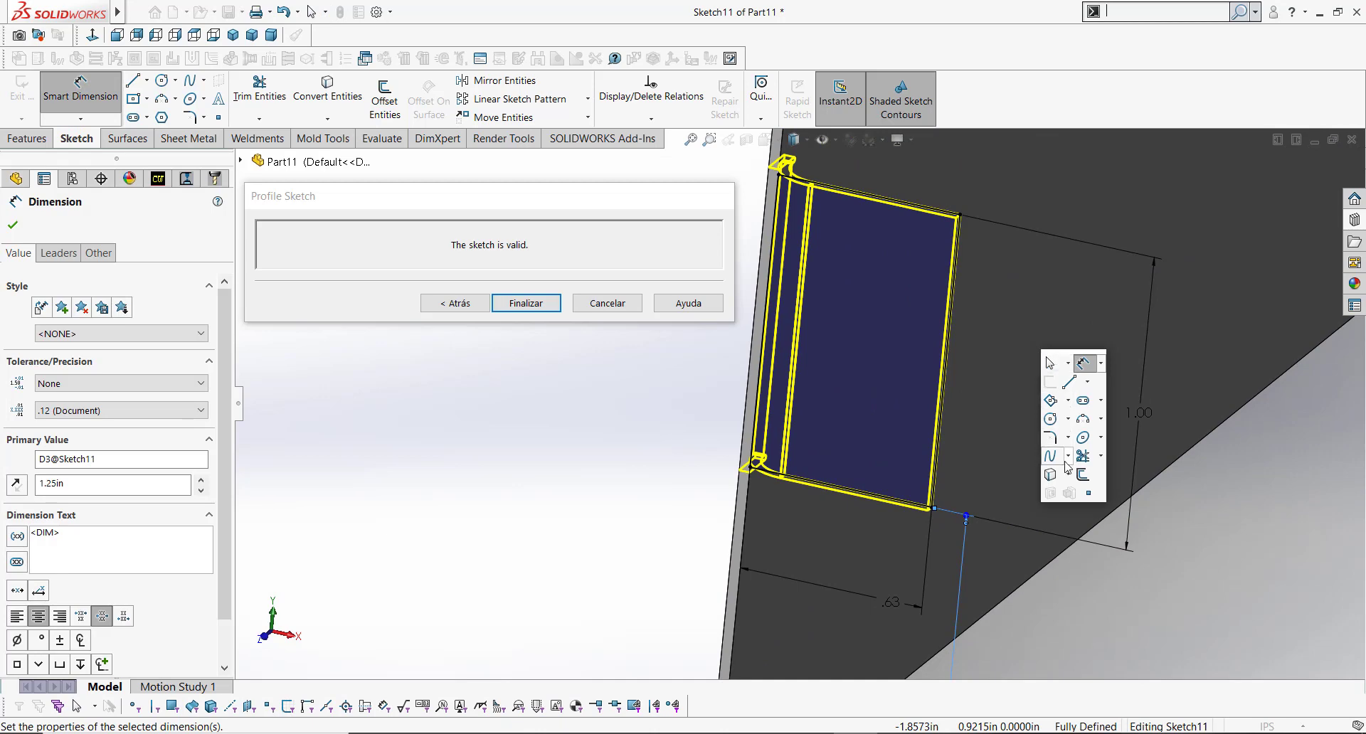
pyautogui.click(1052, 436)
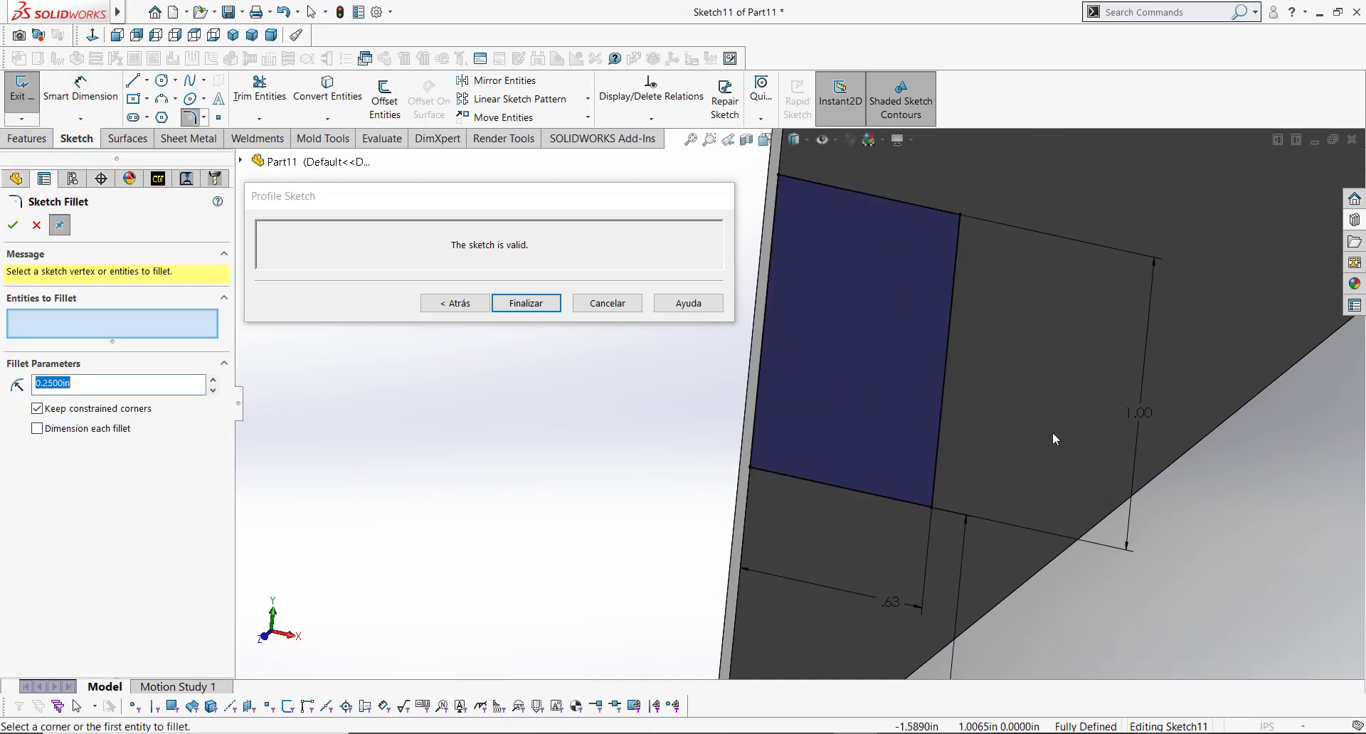
pyautogui.click(959, 216)
pyautogui.click(931, 509)
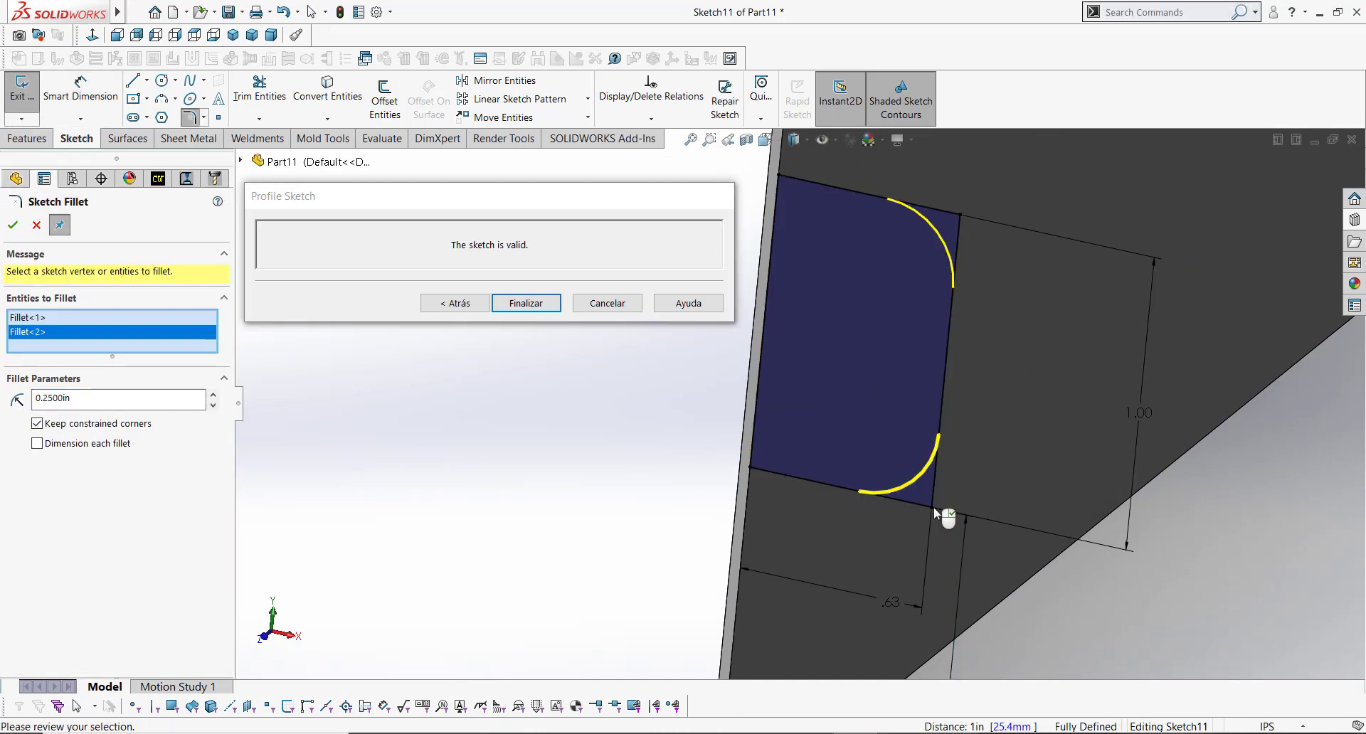
pyautogui.click(538, 305)
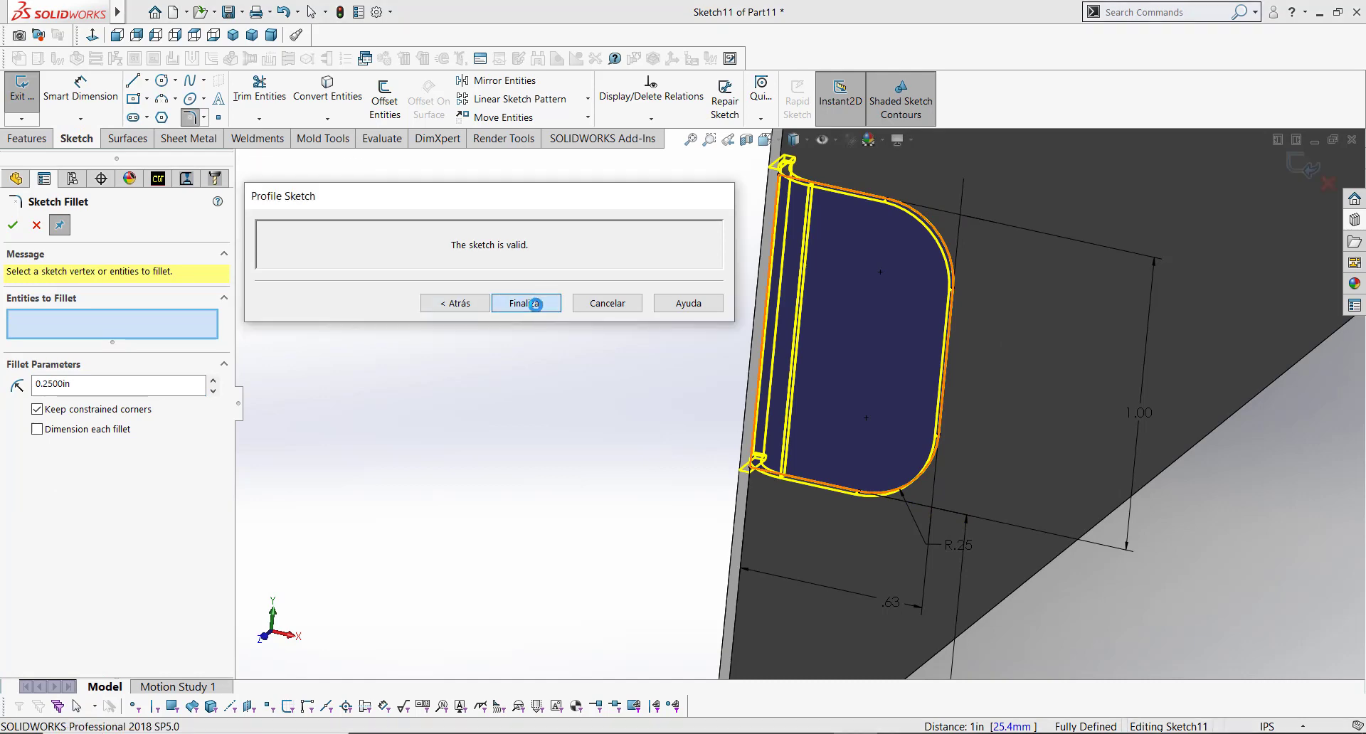
# Step: Accept the second edge flange with its rounded tab profile
pyautogui.click(542, 375)
pyautogui.moveTo(900, 299)
pyautogui.mouseDown(button='middle')
pyautogui.moveTo(877, 316)
pyautogui.moveTo(878, 297)
pyautogui.mouseUp(button='middle')
pyautogui.press('f')
pyautogui.moveTo(857, 464); pyautogui.dragTo(859, 464, button='middle')
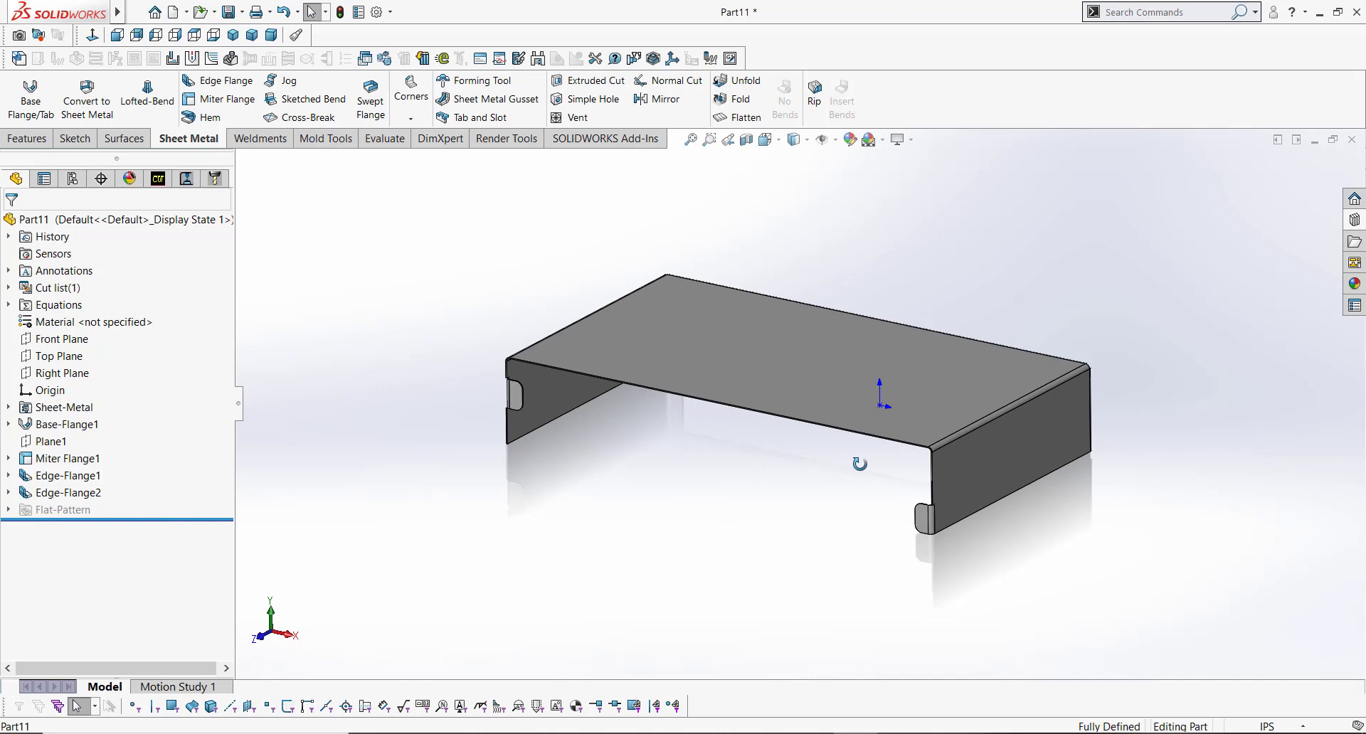
# Step: Open a new sketch on the outer face of the front miter flange
pyautogui.moveTo(874, 488); pyautogui.dragTo(600, 547, button='middle')
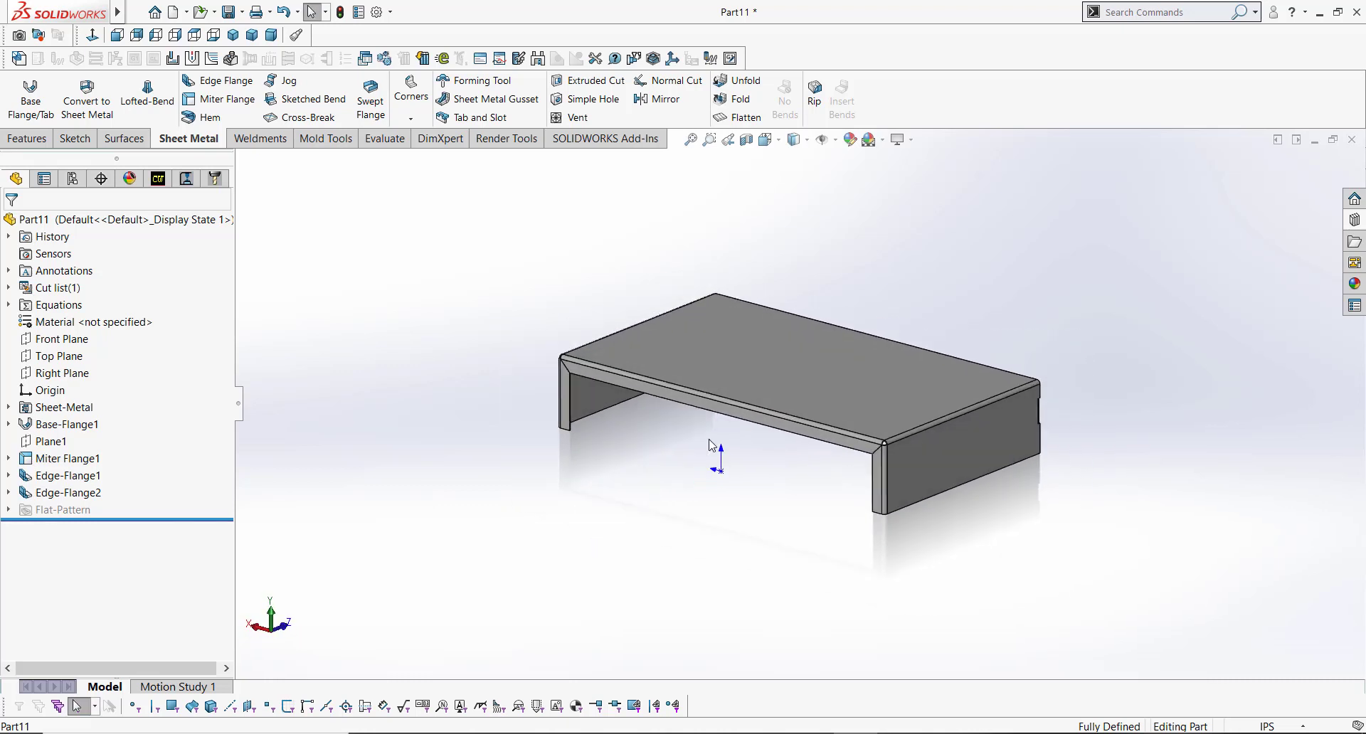
pyautogui.scroll(-5, 717, 427)
pyautogui.click(739, 379)
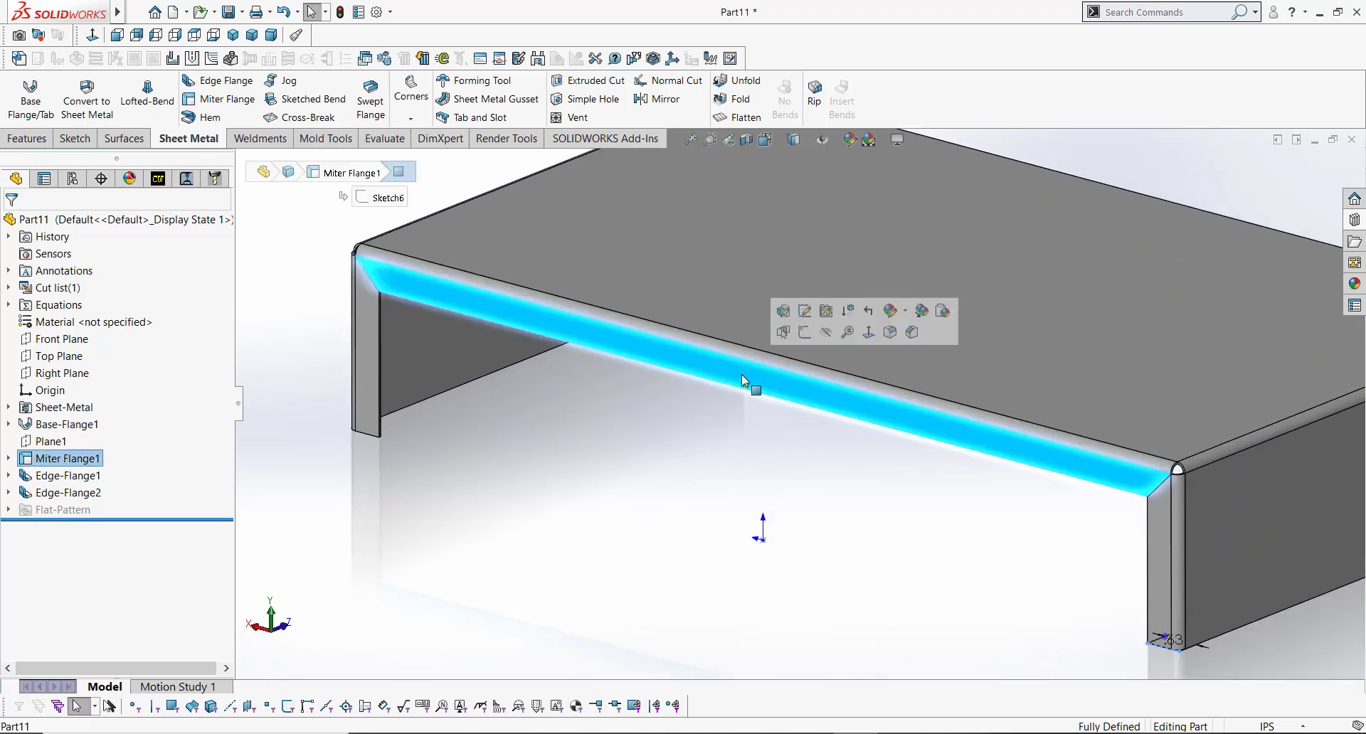
pyautogui.click(807, 337)
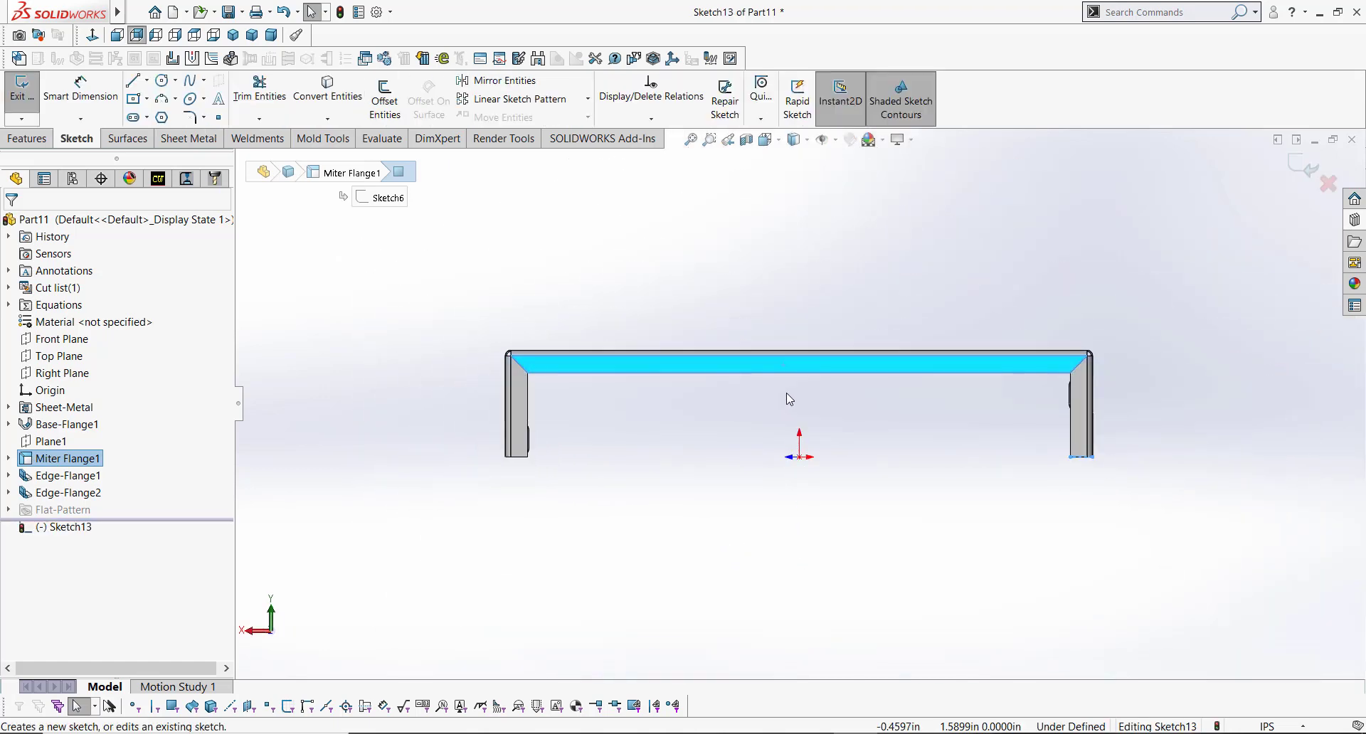
# Step: Sketch a 0.625 in diameter circle centered on the flange's lower edge
pyautogui.press('s')
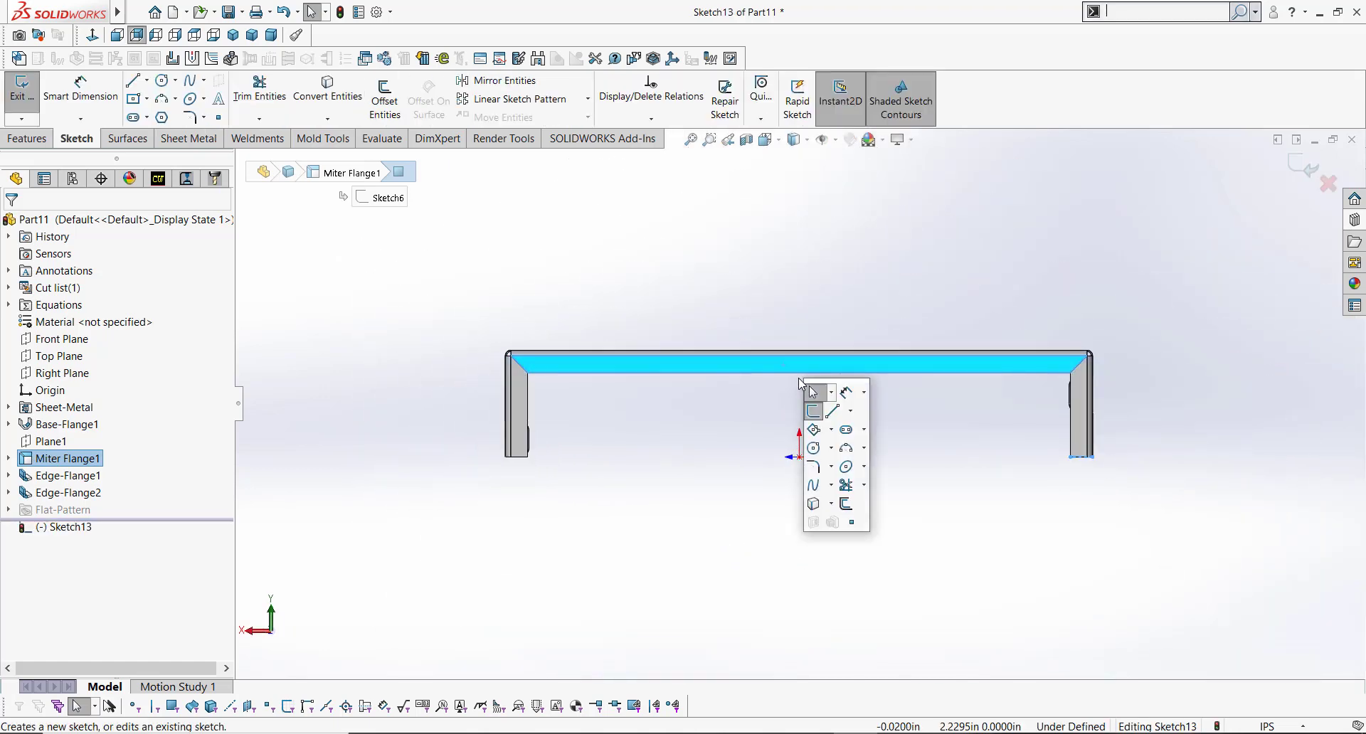
pyautogui.scroll(-5, 777, 403)
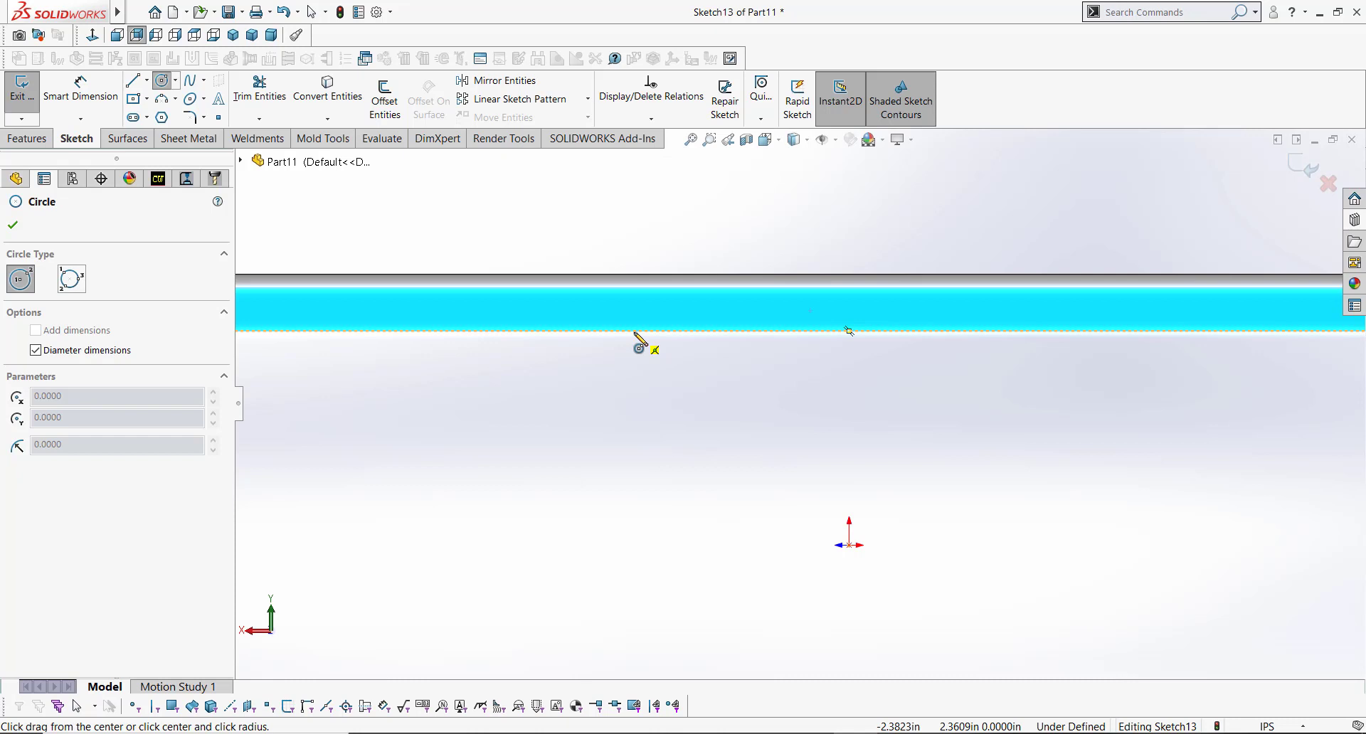
pyautogui.click(634, 331)
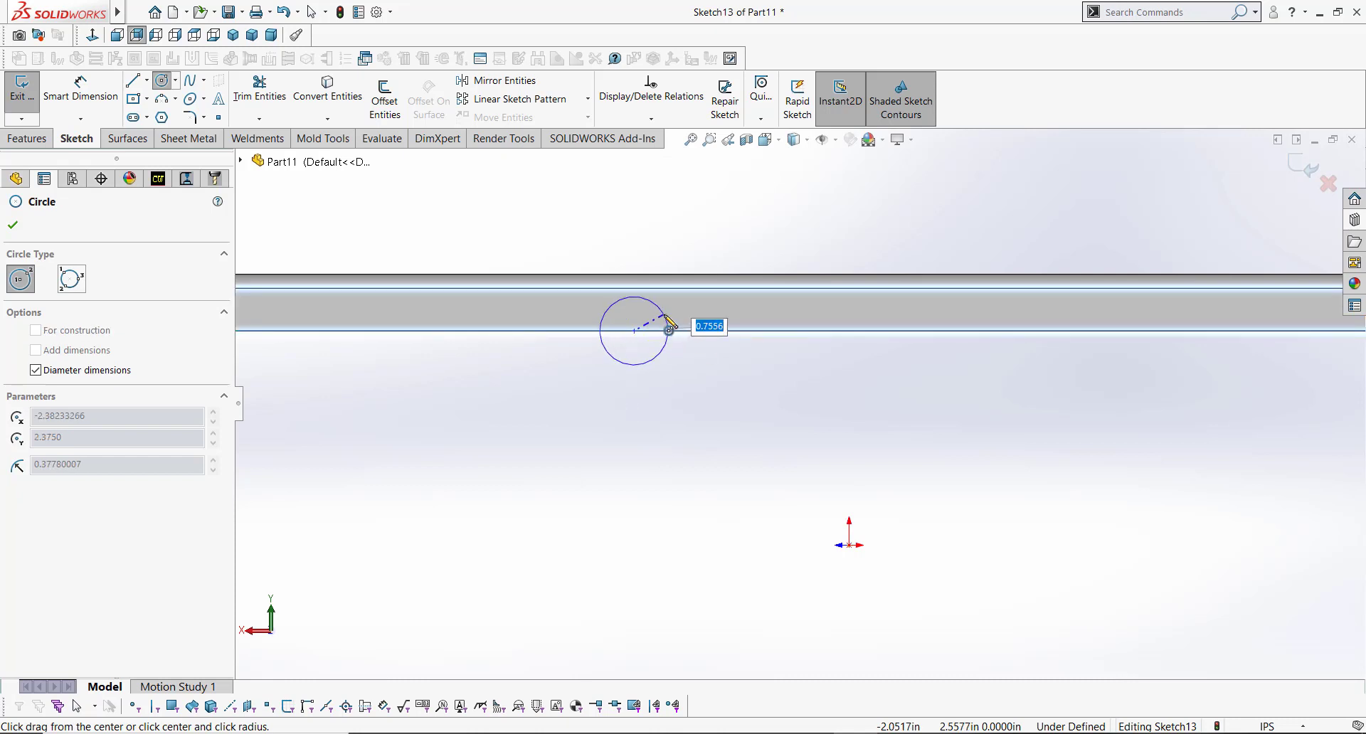
pyautogui.write('.625')
pyautogui.press('Return')
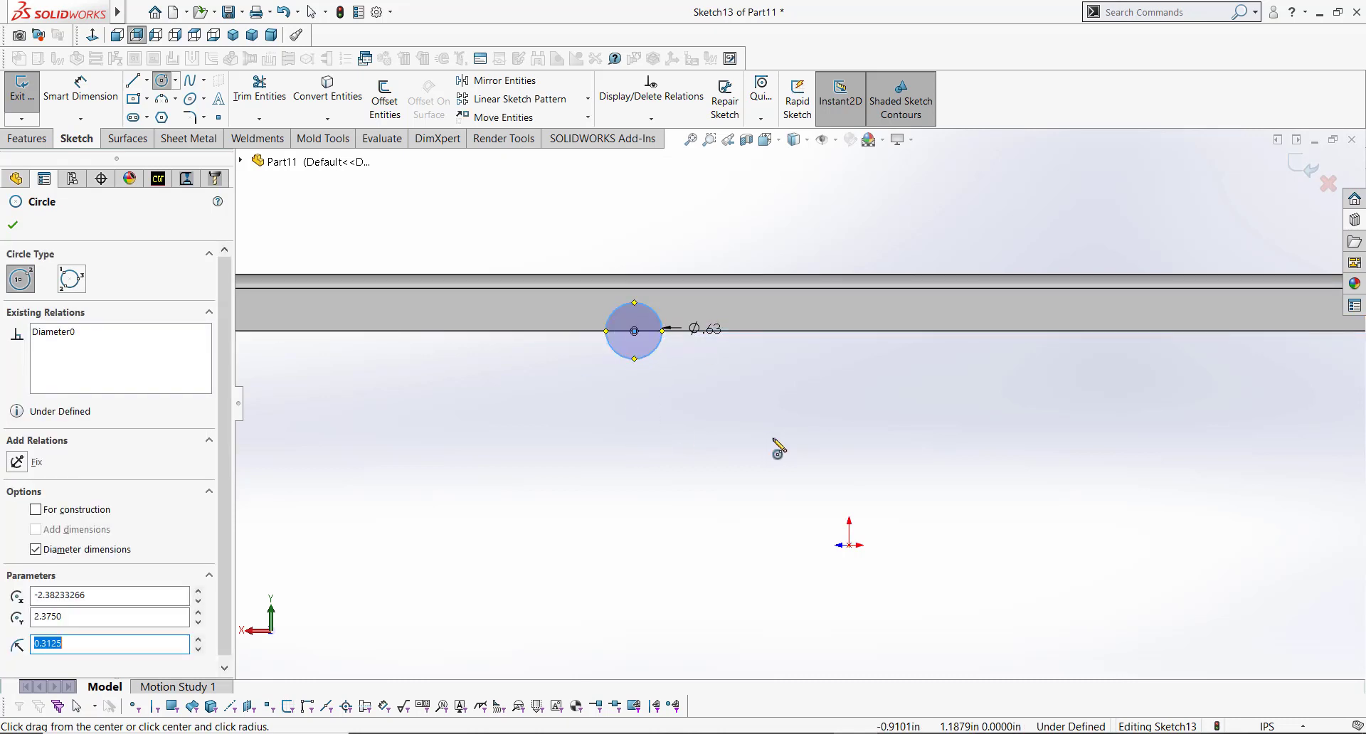
# Step: Dimension the circle's center horizontally from the sketch origin as 2.00 in
pyautogui.press('s')
pyautogui.click(825, 455)
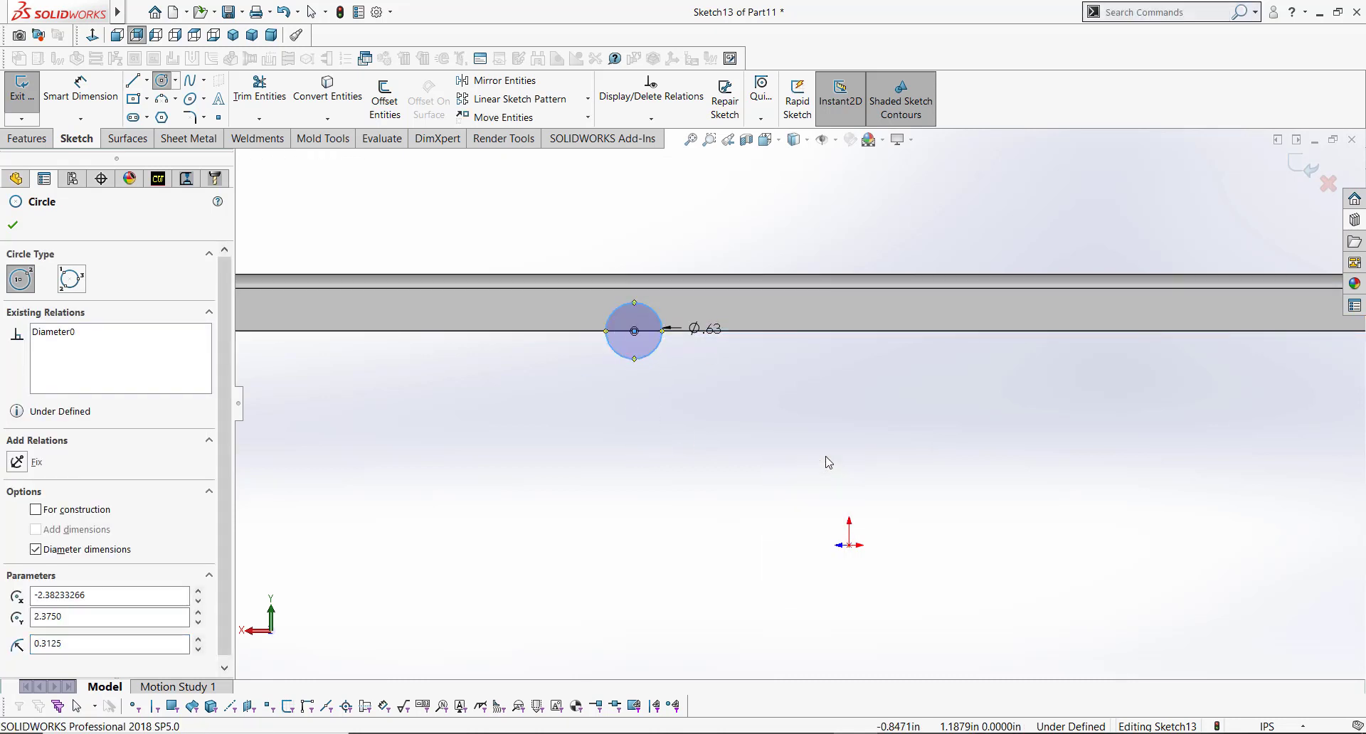
pyautogui.click(634, 331)
pyautogui.click(849, 545)
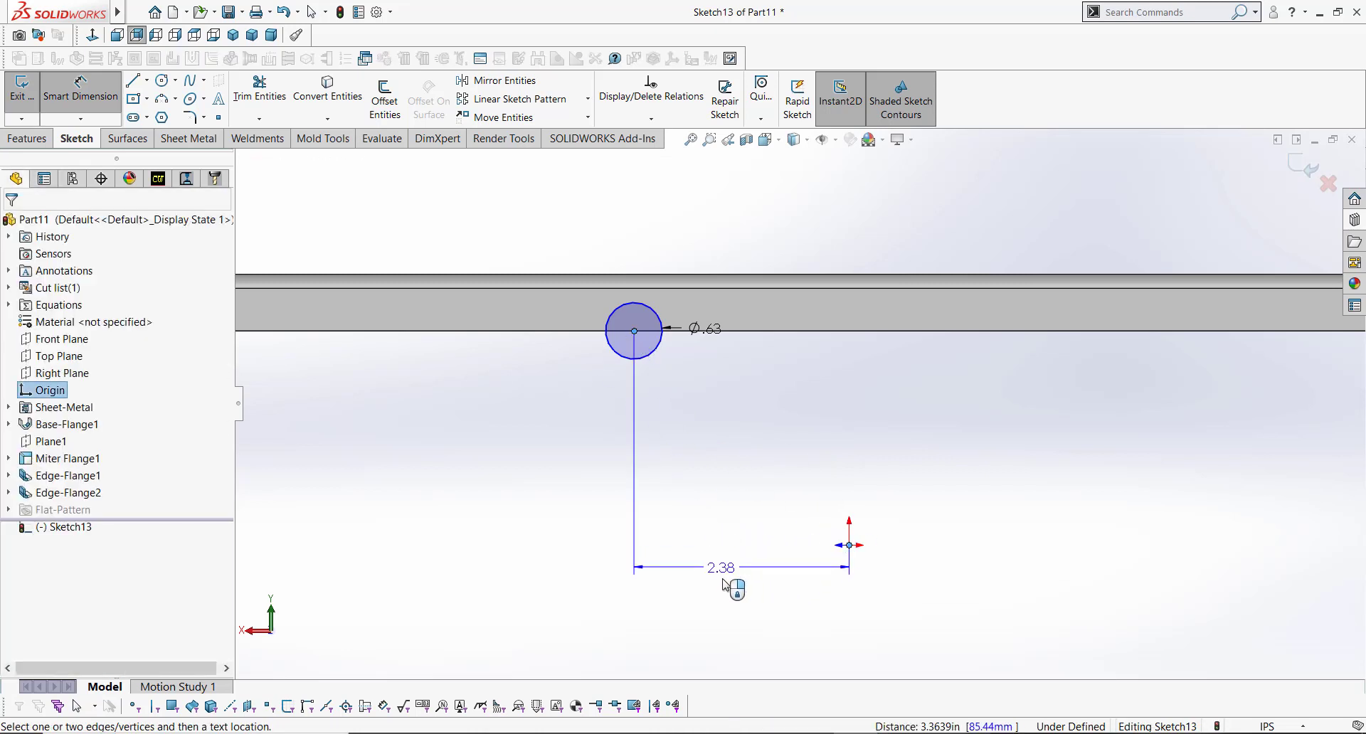
pyautogui.click(735, 605)
pyautogui.press('Return')
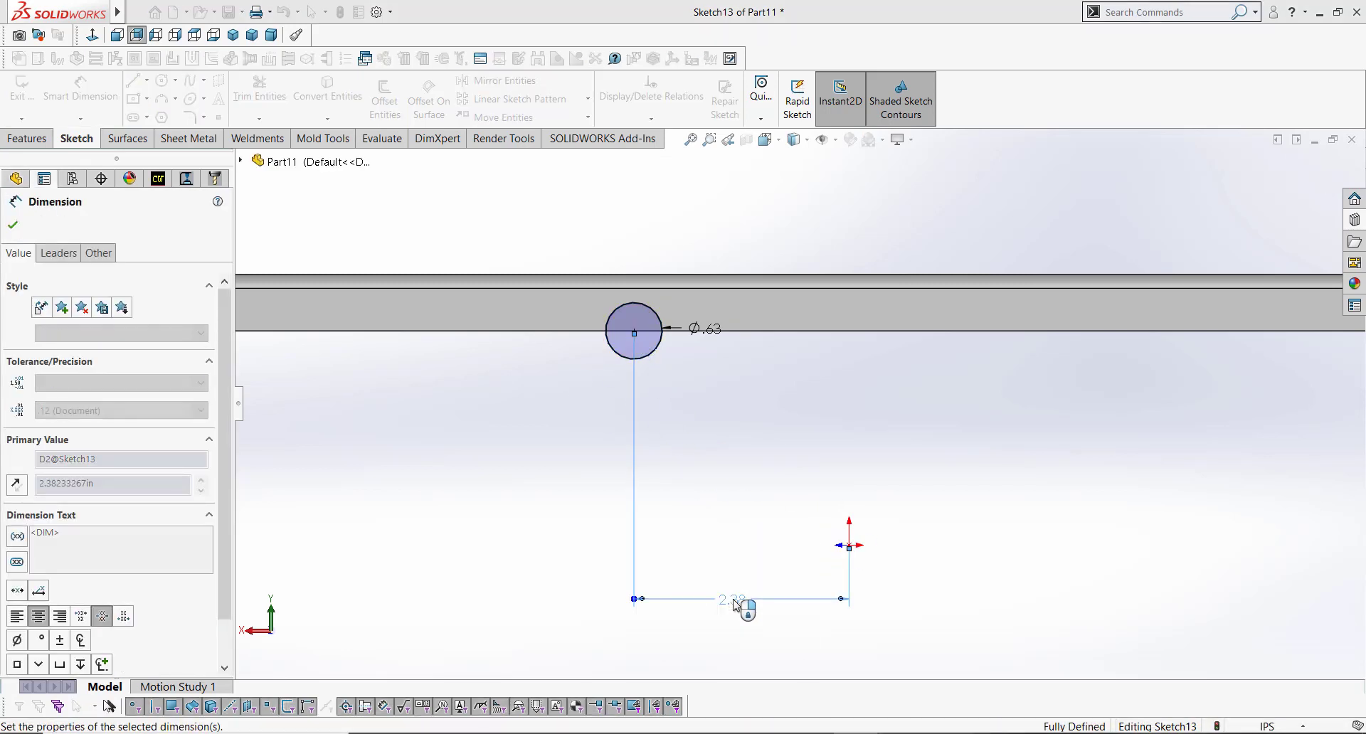
pyautogui.click(747, 448)
# Step: Create a tab from the circle sketch with Base Flange/Tab and accept it
pyautogui.moveTo(678, 334); pyautogui.dragTo(668, 359, button='middle')
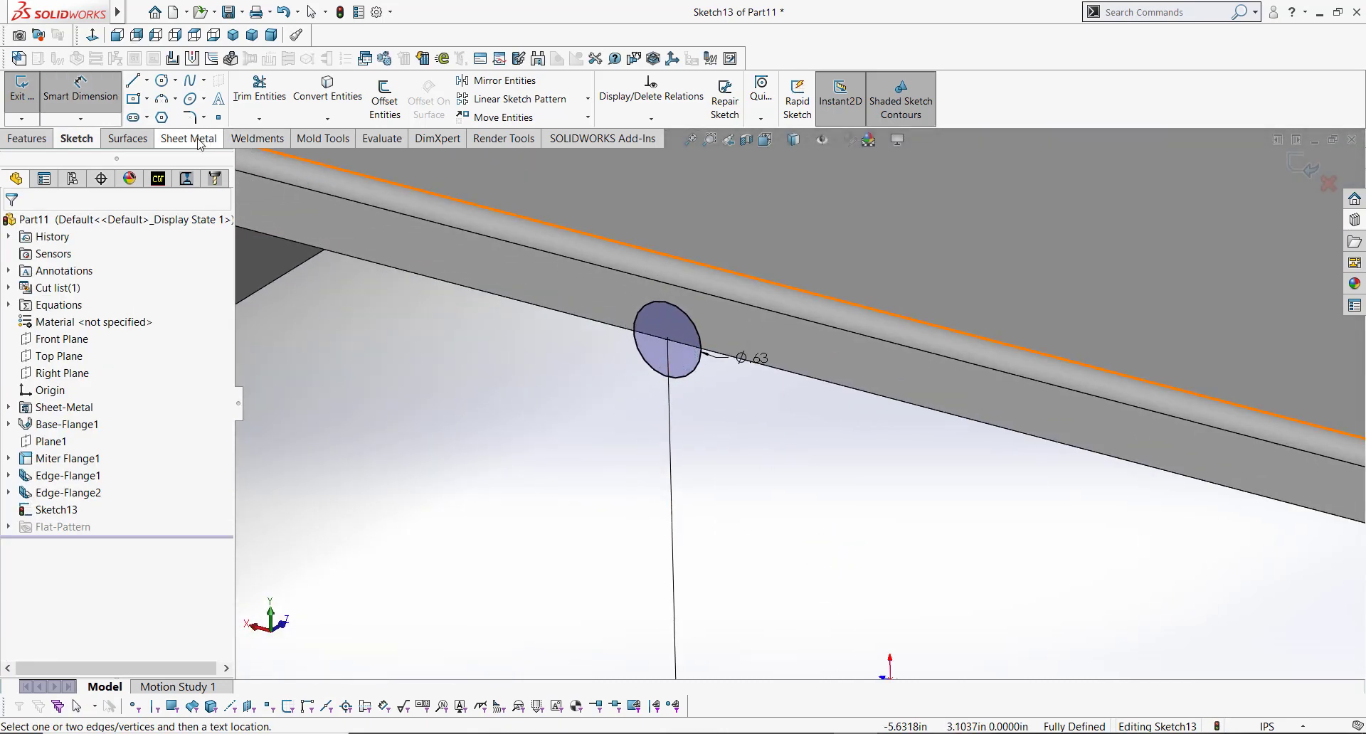
pyautogui.click(200, 141)
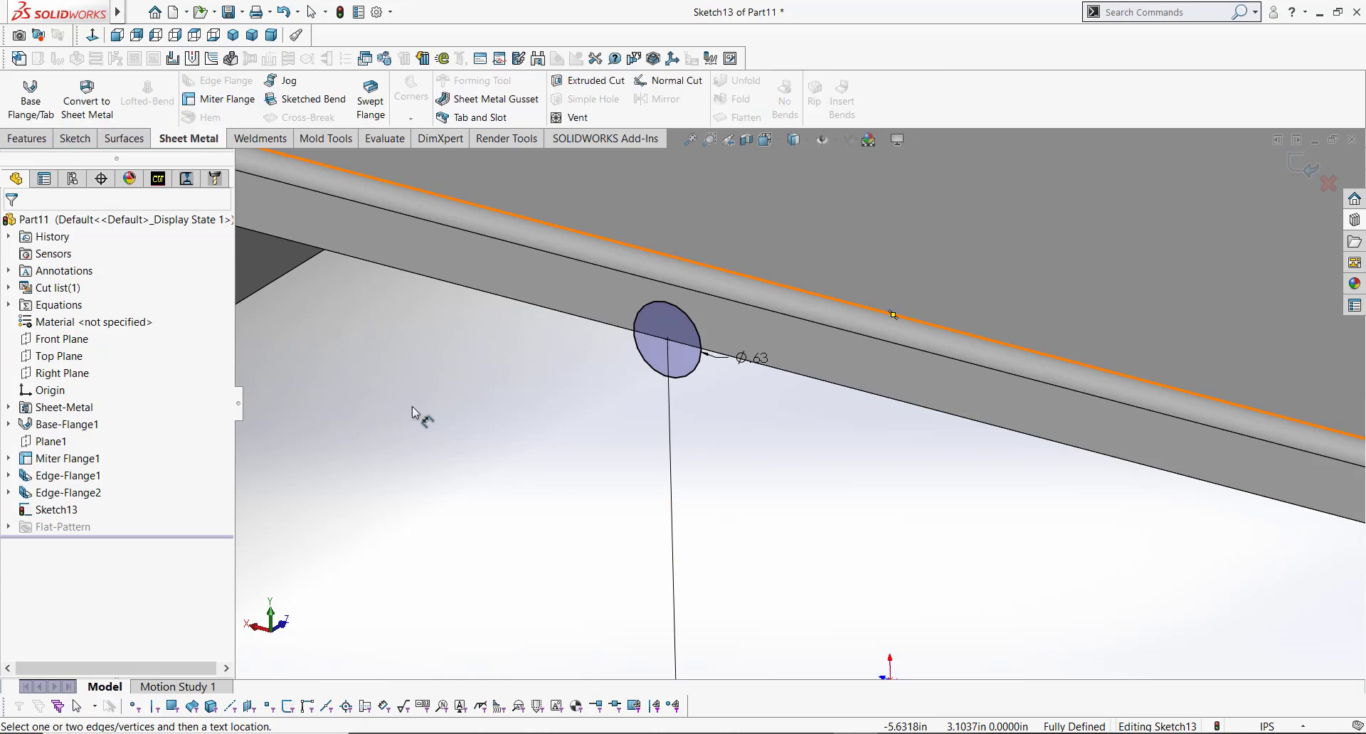
pyautogui.click(44, 104)
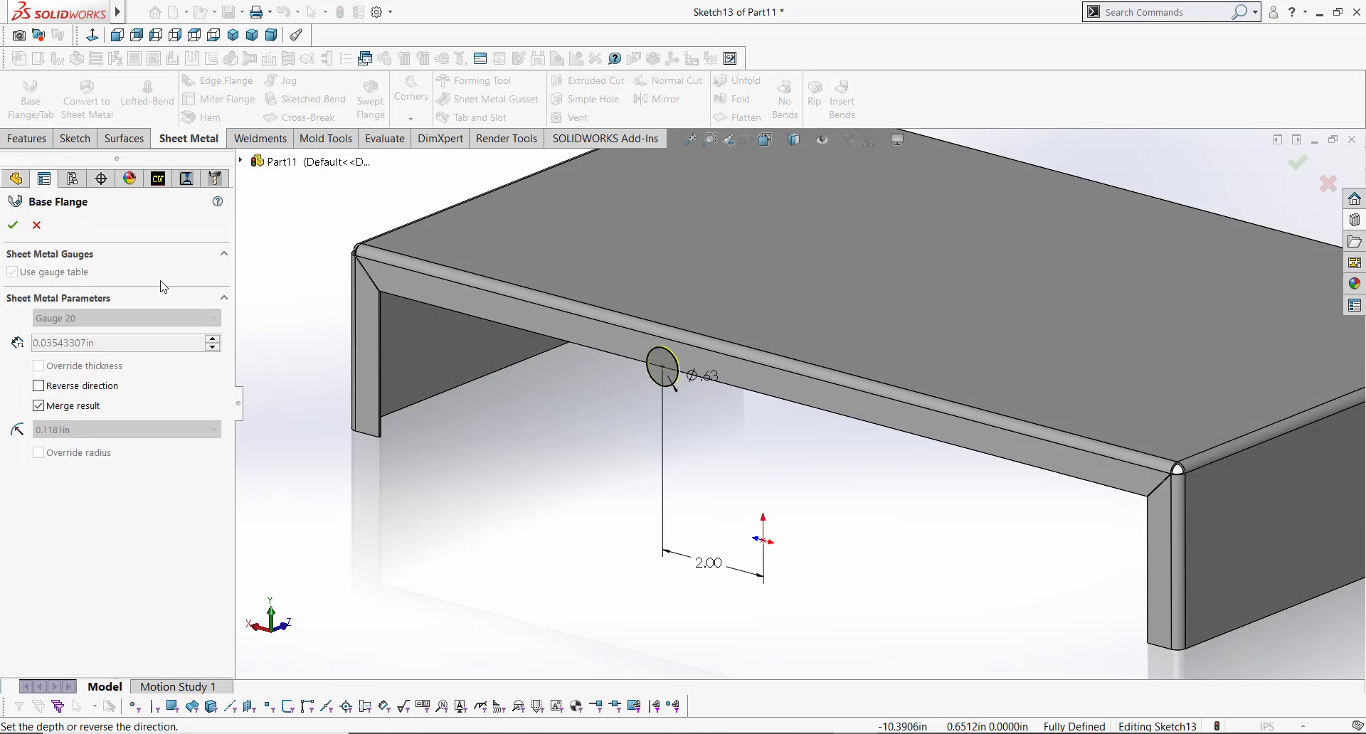
pyautogui.click(14, 226)
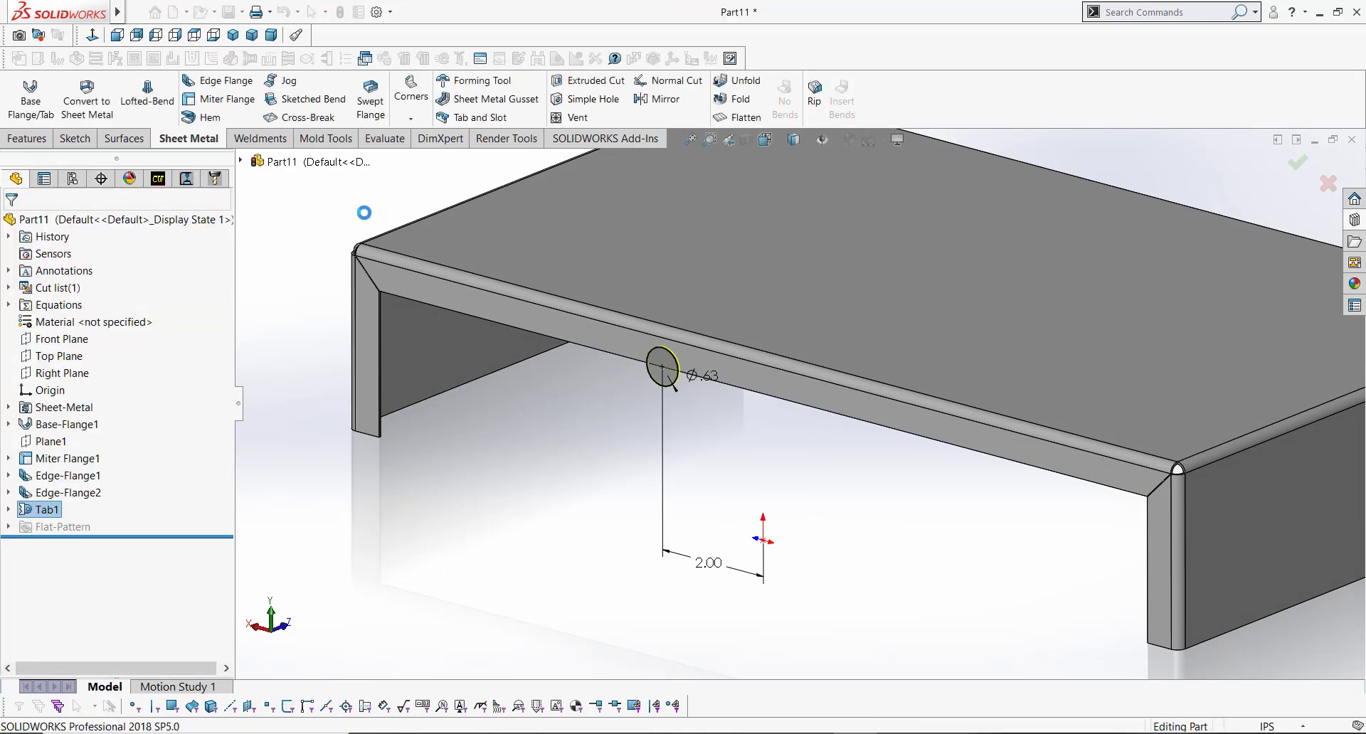
# Step: Inspect the new rounded tab on the front flange
pyautogui.scroll(-2, 673, 356)
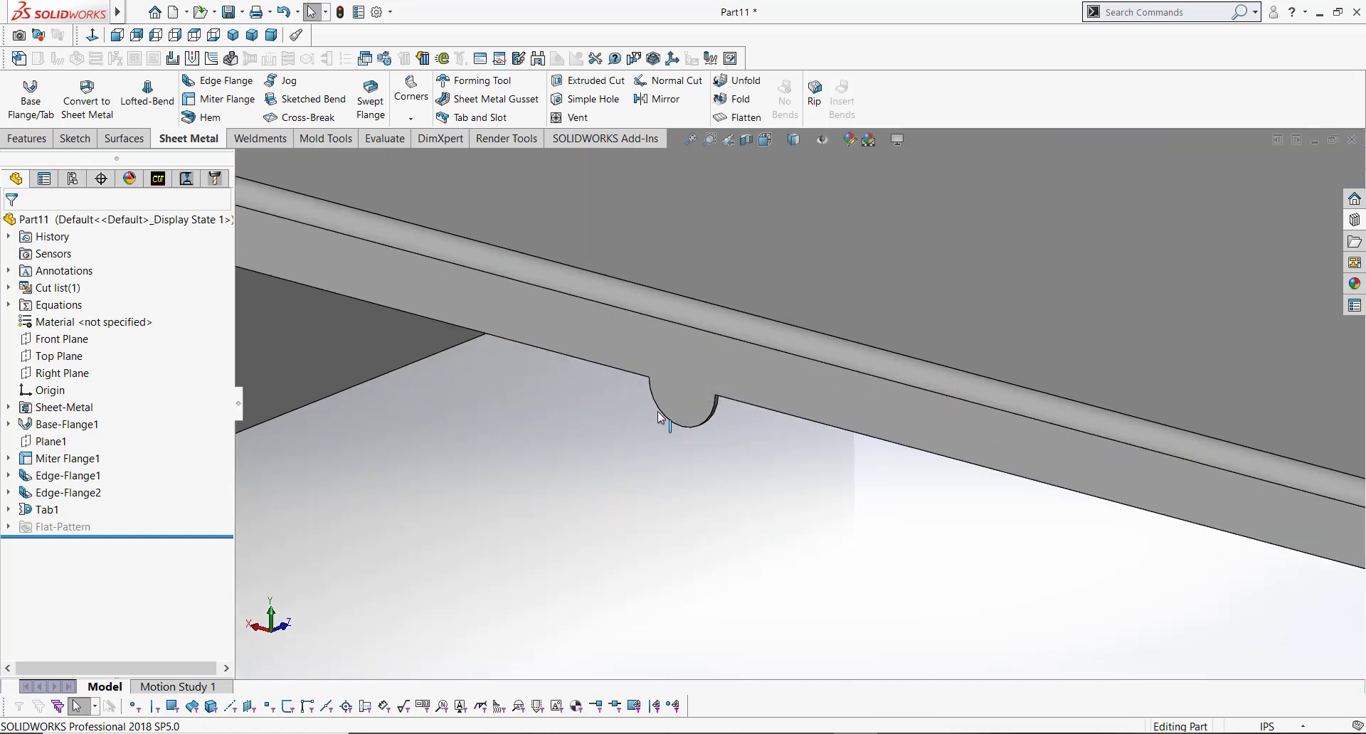
pyautogui.scroll(2, 691, 399)
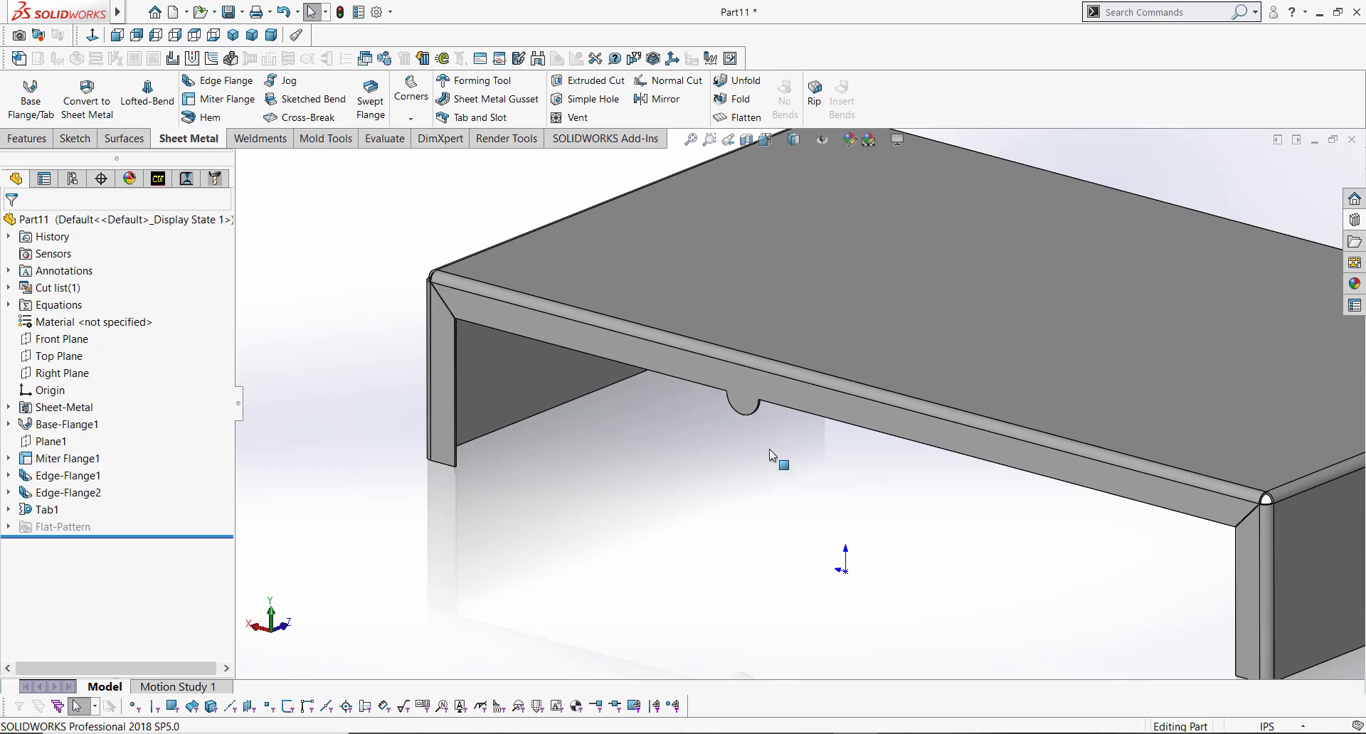
pyautogui.press('f')
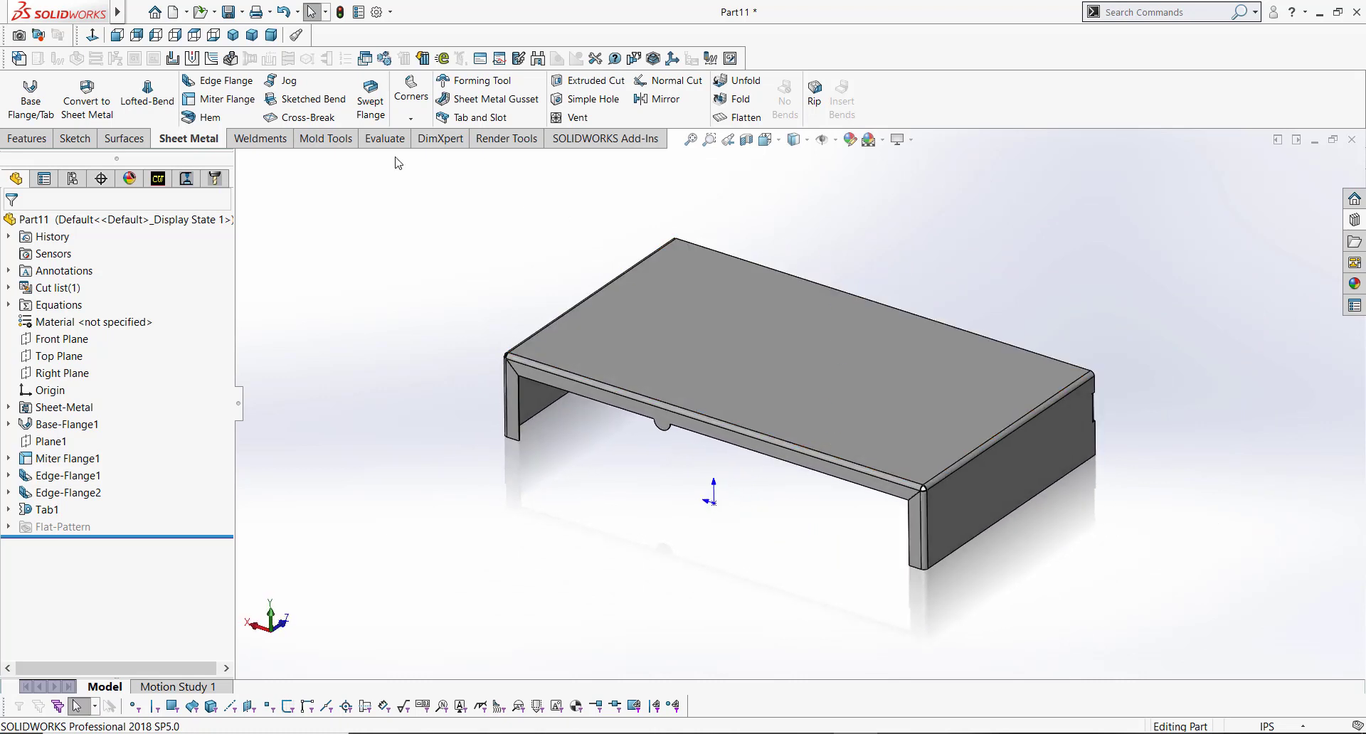
# Step: Save the part as cover in the Documents folder
pyautogui.click(228, 13)
pyautogui.scroll(3, 535, 328)
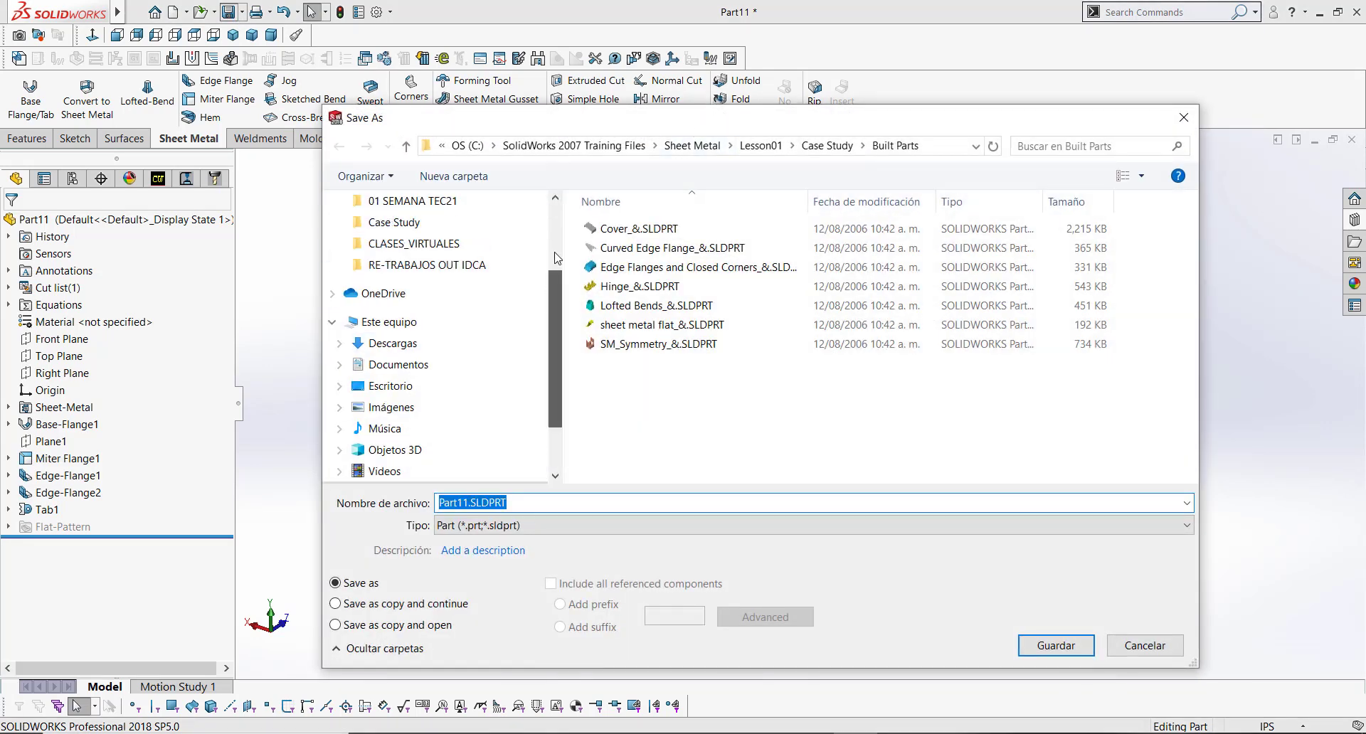
pyautogui.click(385, 279)
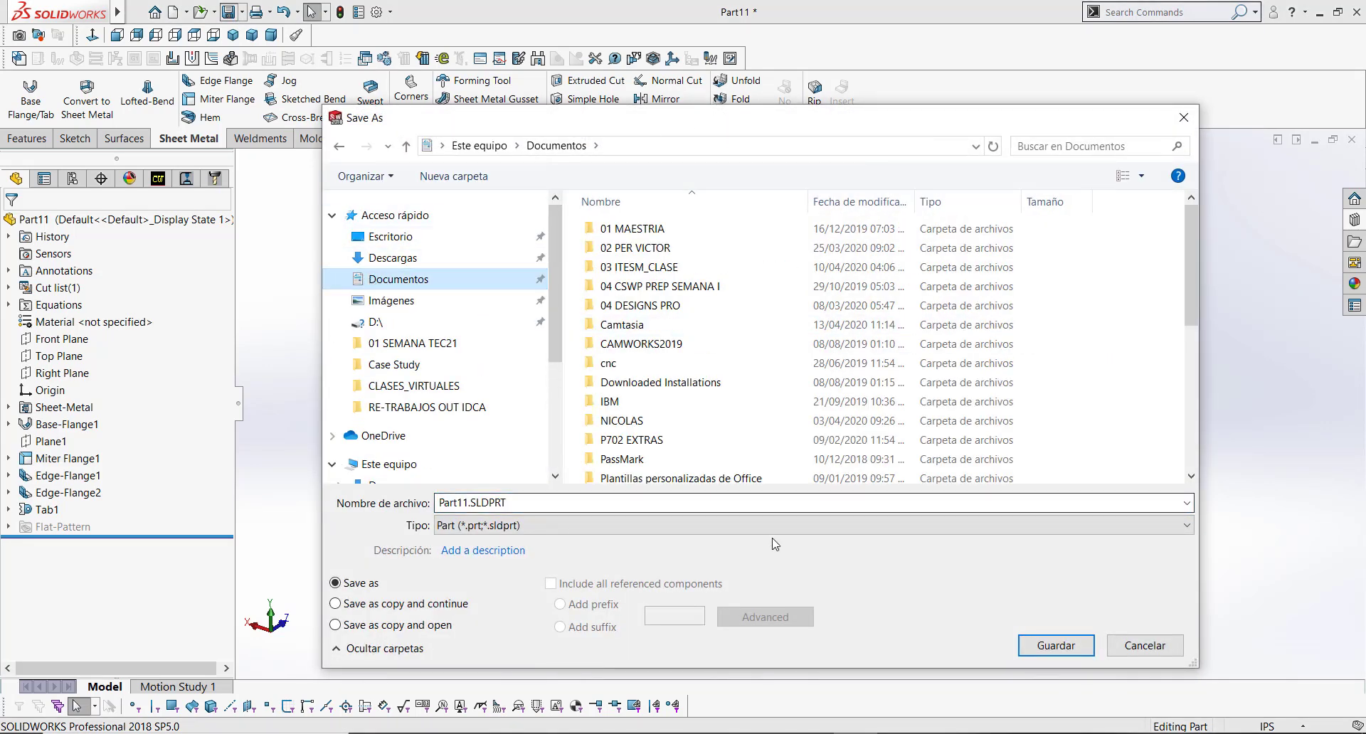
pyautogui.click(734, 505)
pyautogui.write('cover')
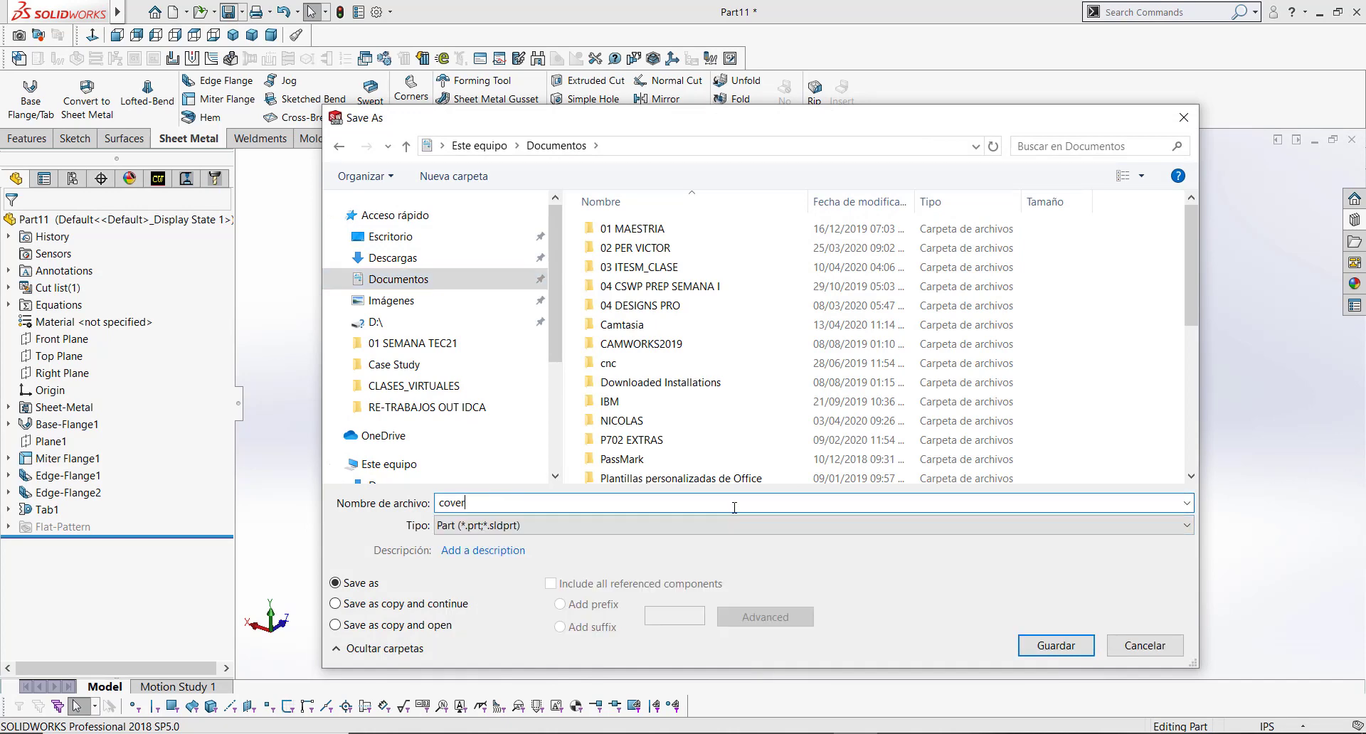
pyautogui.click(1021, 649)
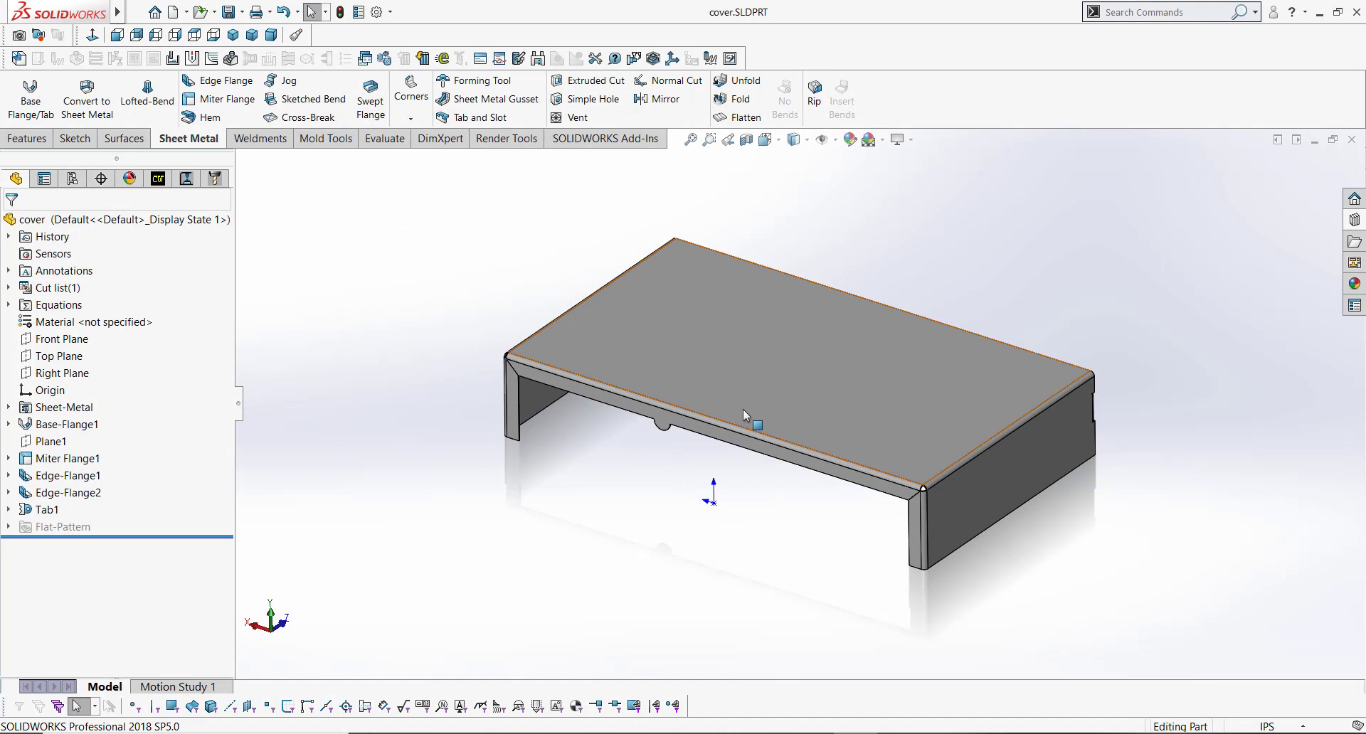
# Step: Flatten the part to examine its flat pattern, then return it to the formed state
pyautogui.moveTo(743, 408); pyautogui.dragTo(748, 391, button='middle')
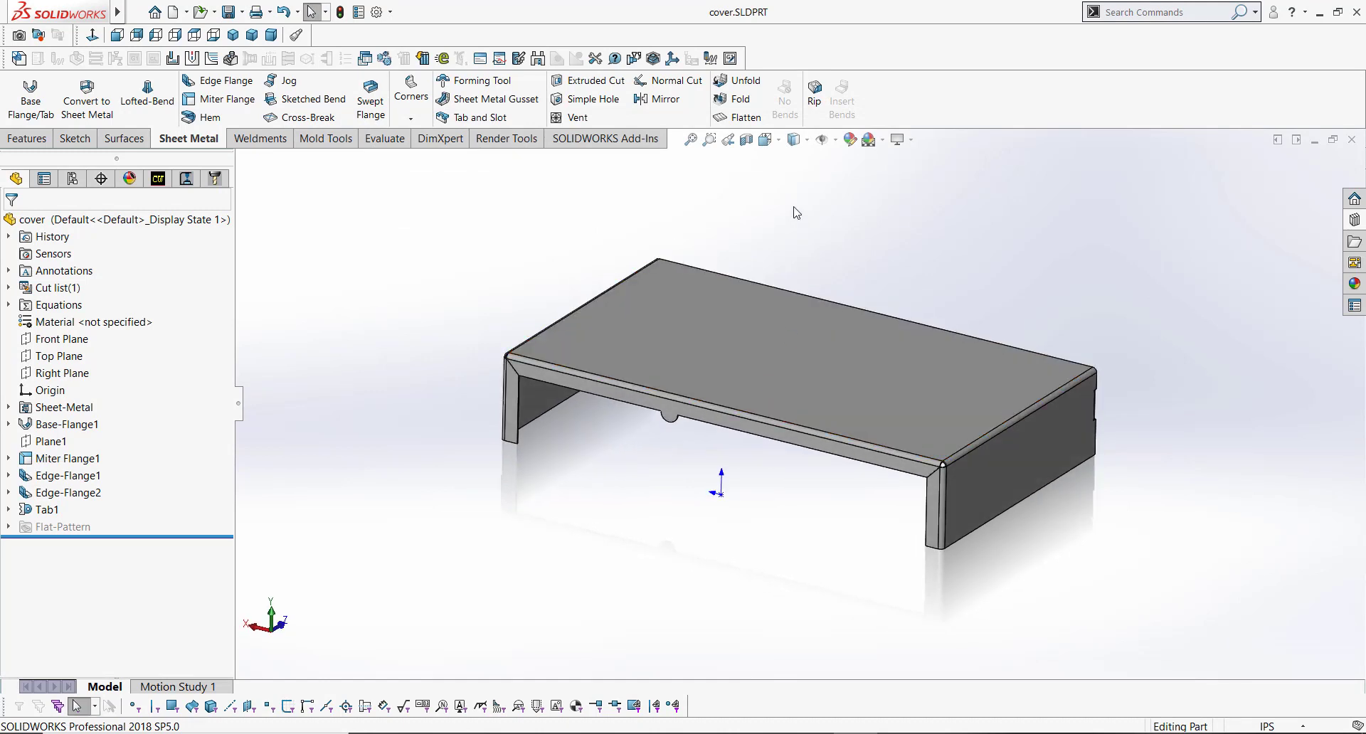
pyautogui.click(742, 118)
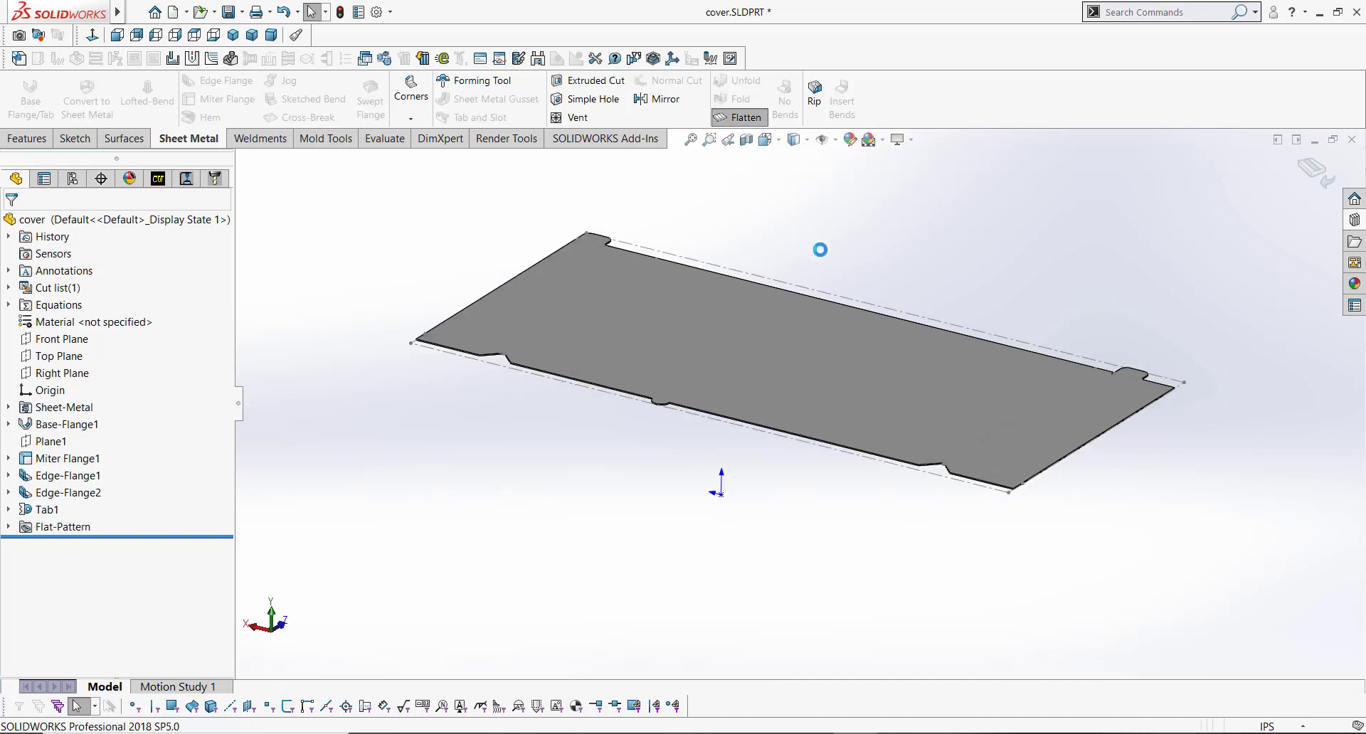
pyautogui.moveTo(791, 376); pyautogui.dragTo(780, 518, button='middle')
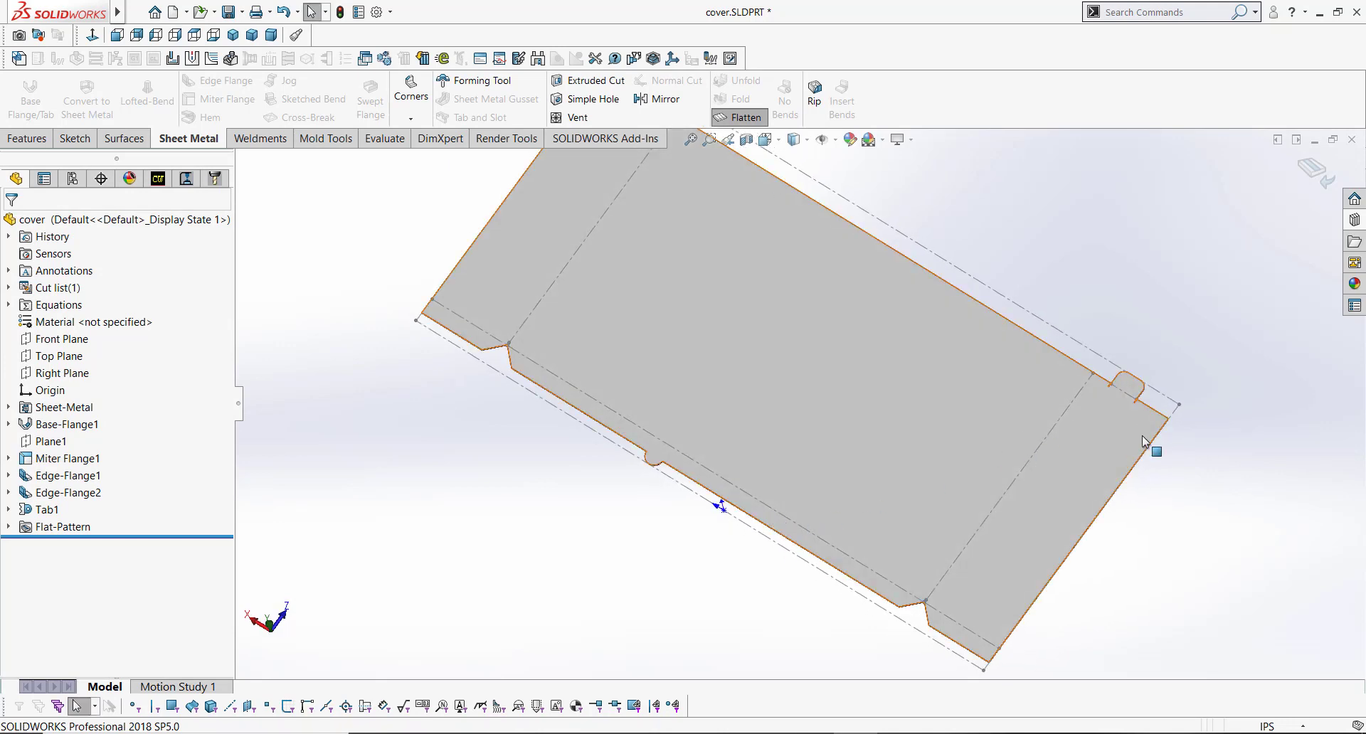
pyautogui.scroll(-3, 1132, 407)
pyautogui.scroll(-5, 1031, 400)
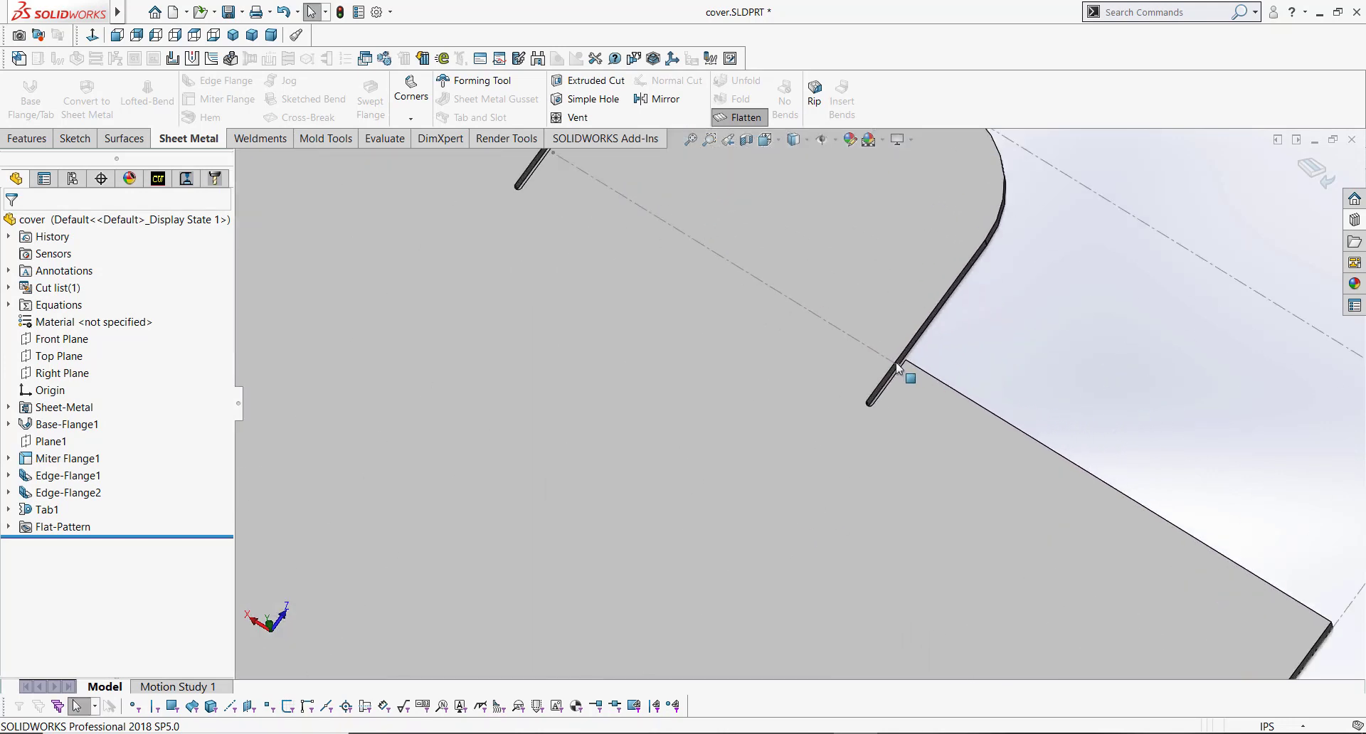
pyautogui.moveTo(878, 409); pyautogui.dragTo(767, 369, button='middle')
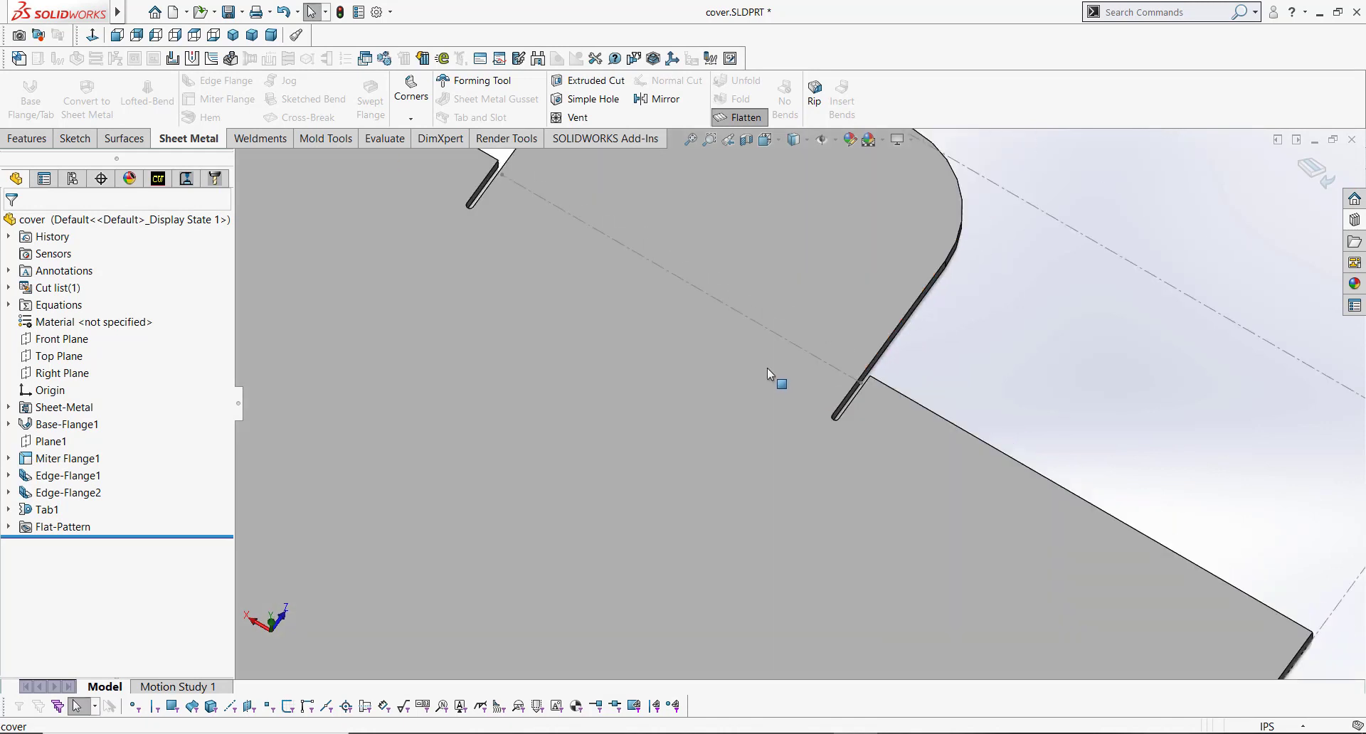
pyautogui.scroll(3, 767, 369)
pyautogui.scroll(7, 766, 367)
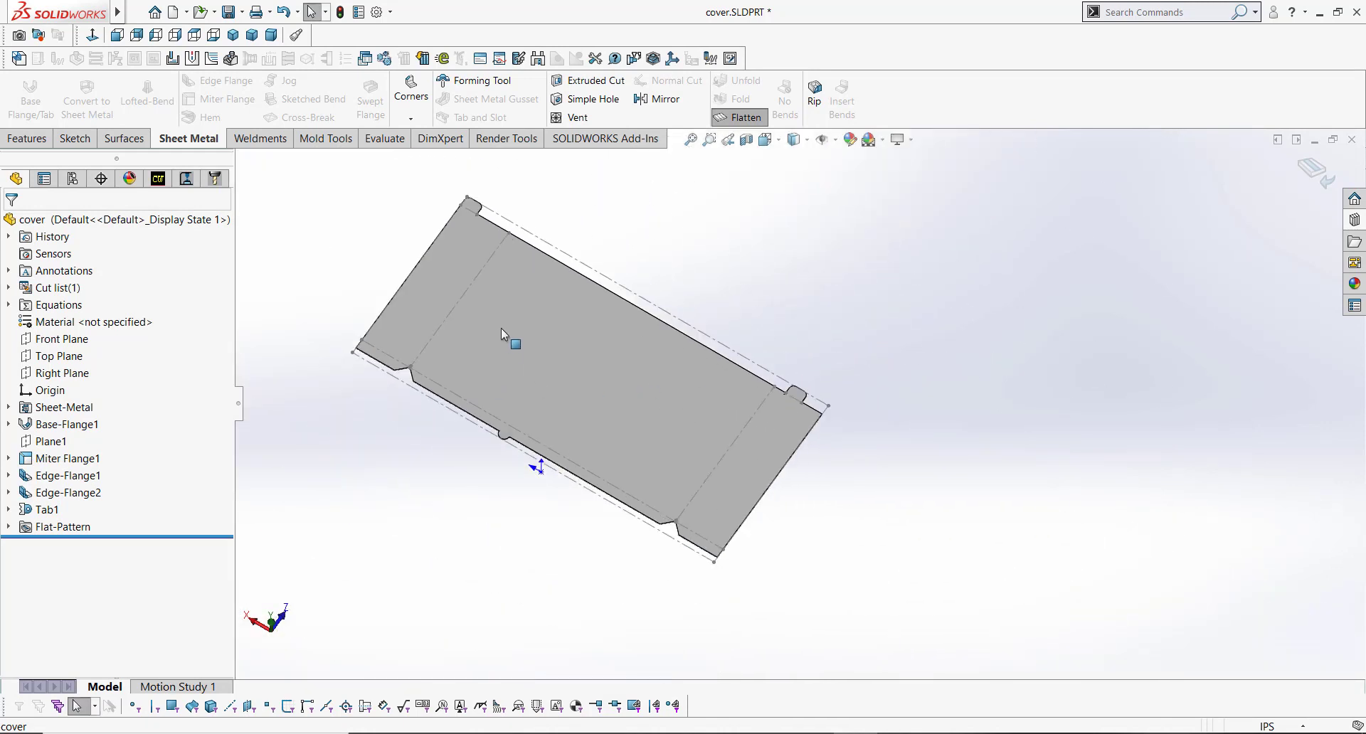
pyautogui.scroll(-1, 501, 327)
pyautogui.moveTo(601, 395); pyautogui.dragTo(596, 350, button='middle')
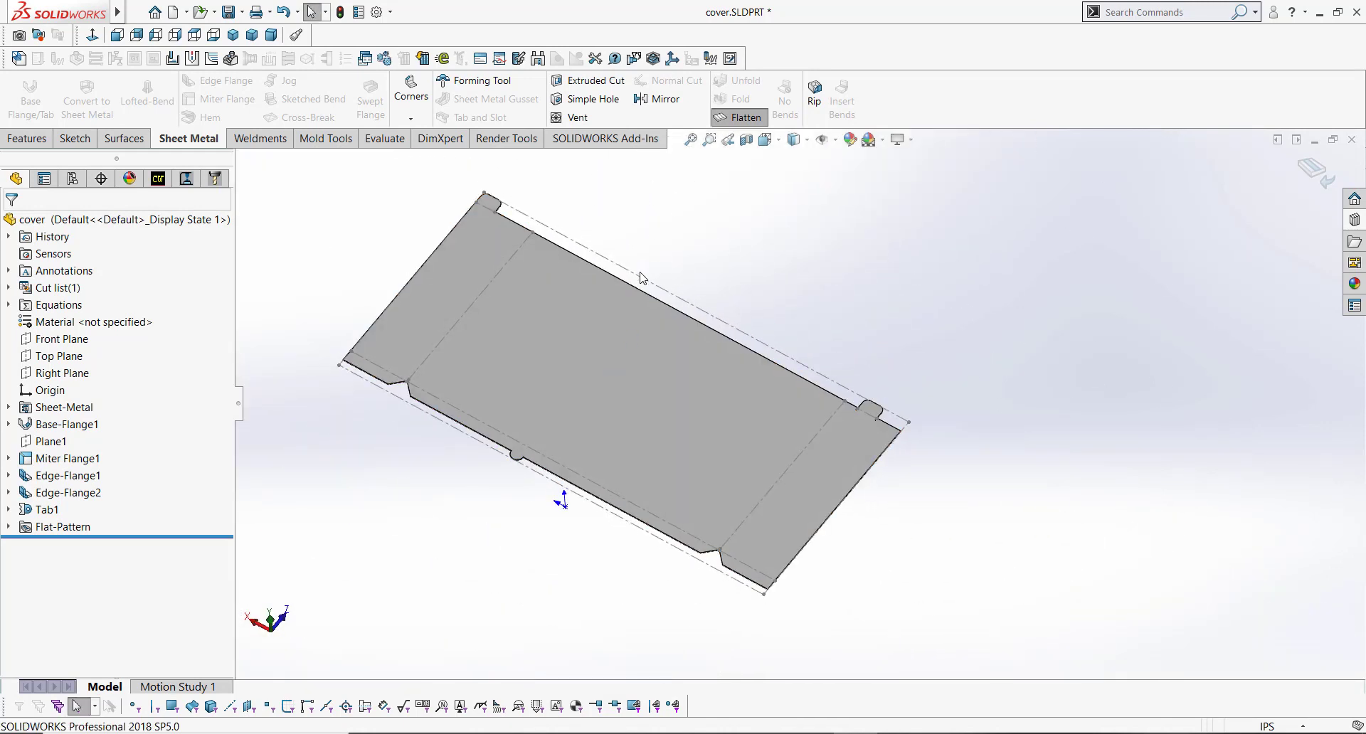
pyautogui.click(740, 116)
# Step: Open a new sketch on the front miter flange face at the rounded tab
pyautogui.moveTo(492, 343); pyautogui.dragTo(413, 308, button='middle')
pyautogui.hotkey('ctrl', '7')
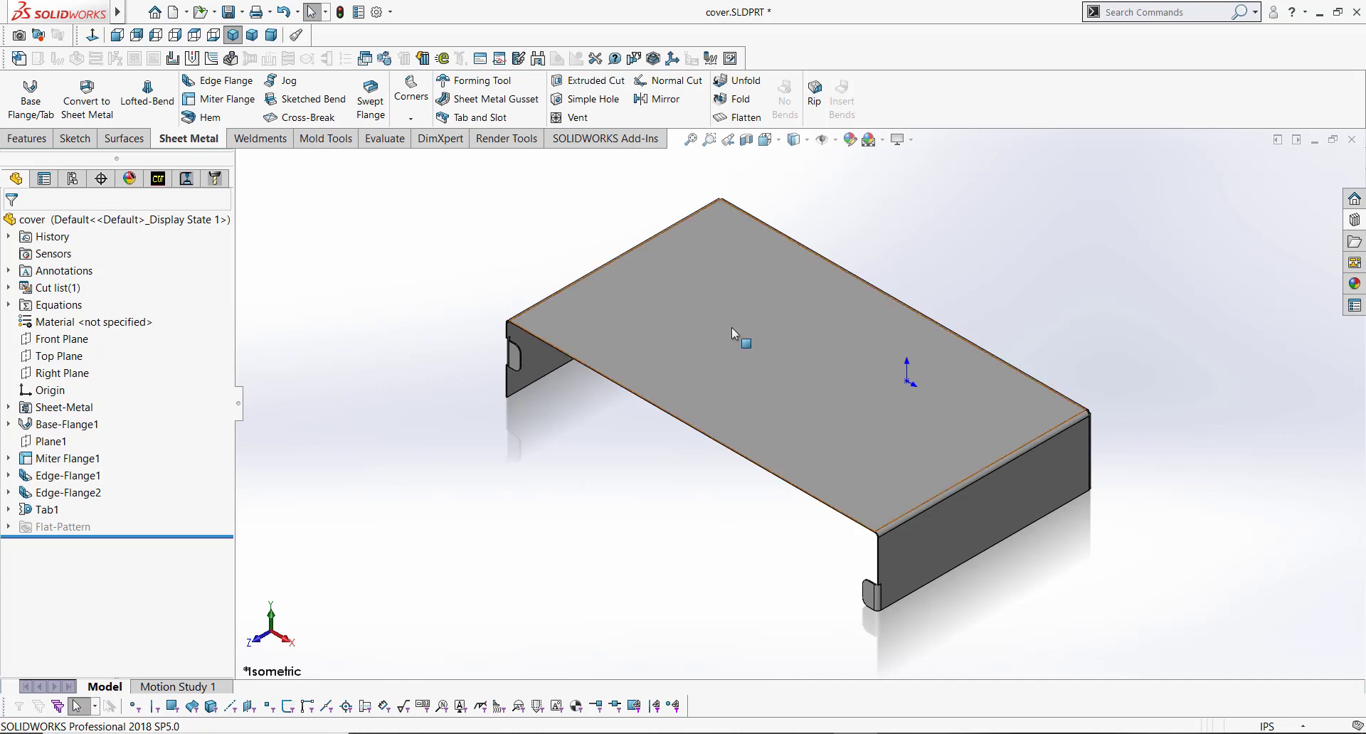
pyautogui.moveTo(885, 407); pyautogui.dragTo(661, 431, button='middle')
pyautogui.scroll(-4, 663, 432)
pyautogui.scroll(-3, 693, 425)
pyautogui.click(752, 380)
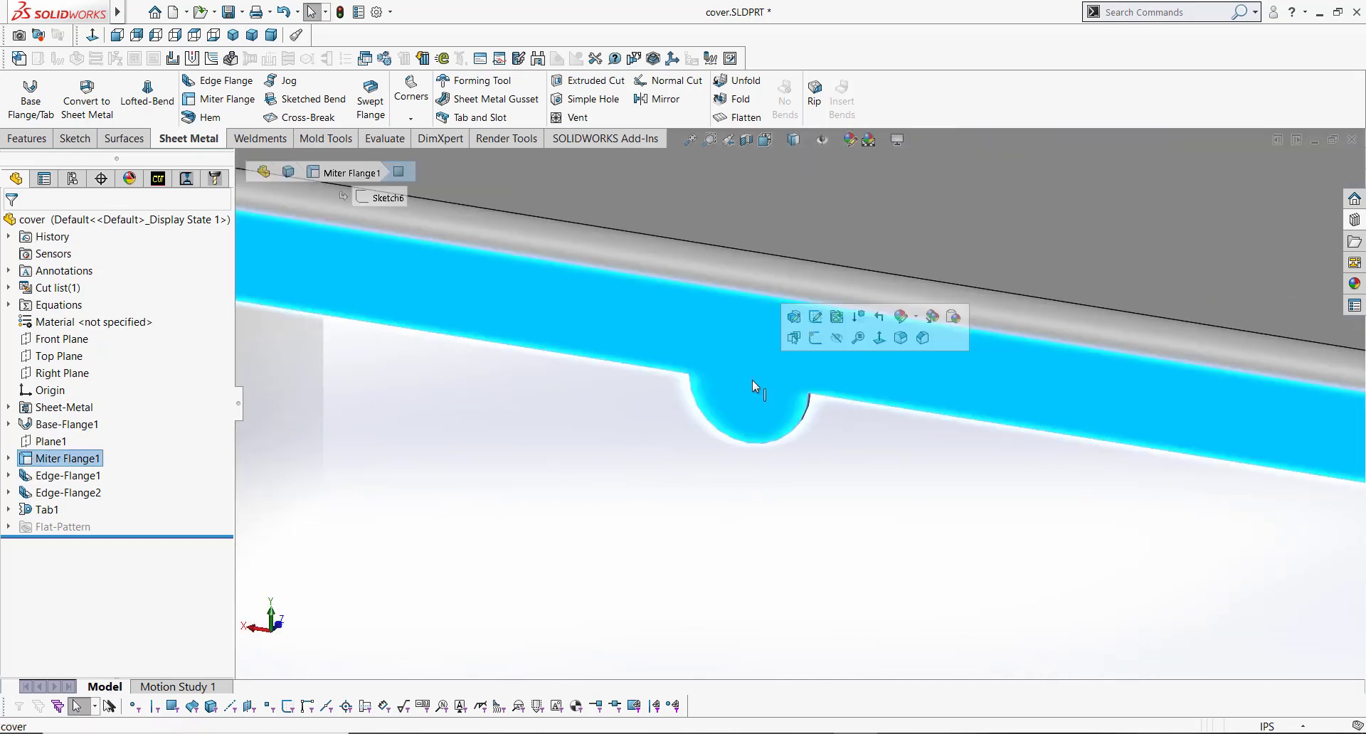
pyautogui.scroll(-3, 818, 348)
pyautogui.scroll(-6, 739, 365)
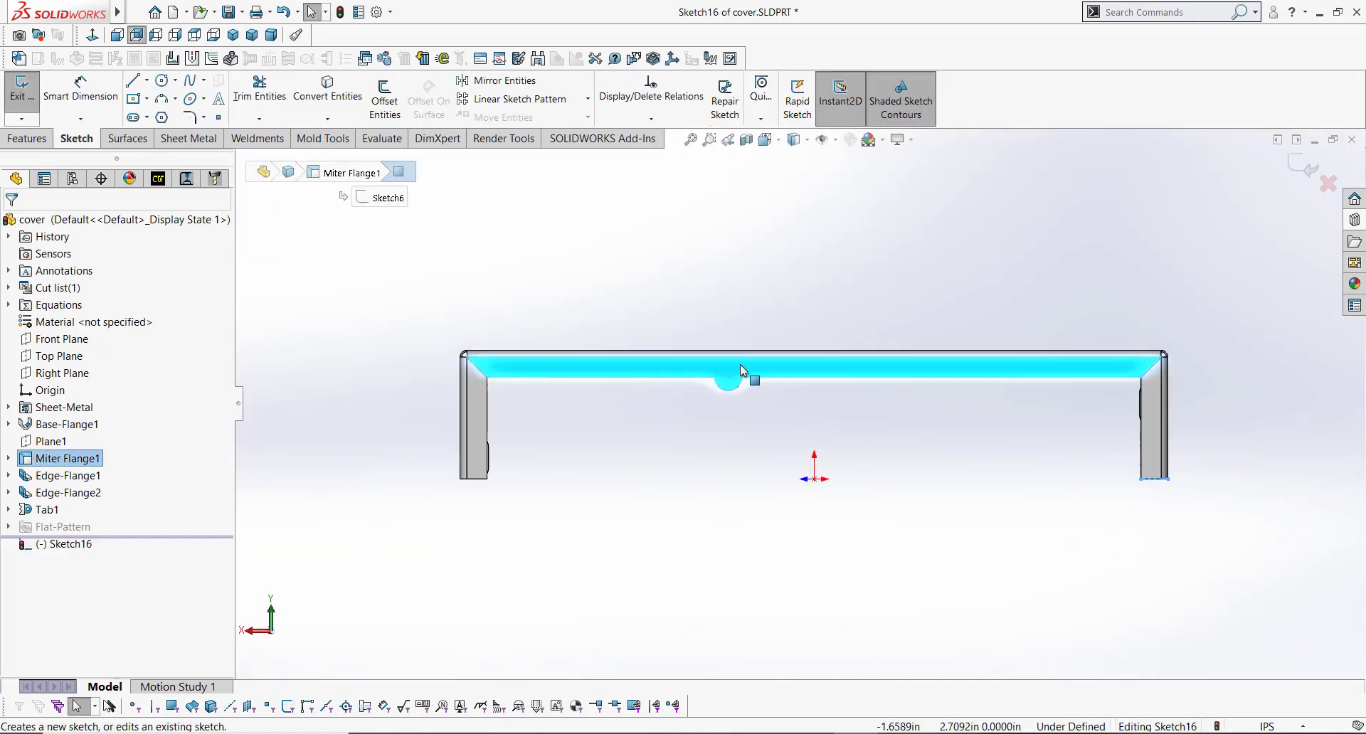
# Step: Sketch a 0.25 in diameter circle centered on the rounded tab's arc center
pyautogui.press('s')
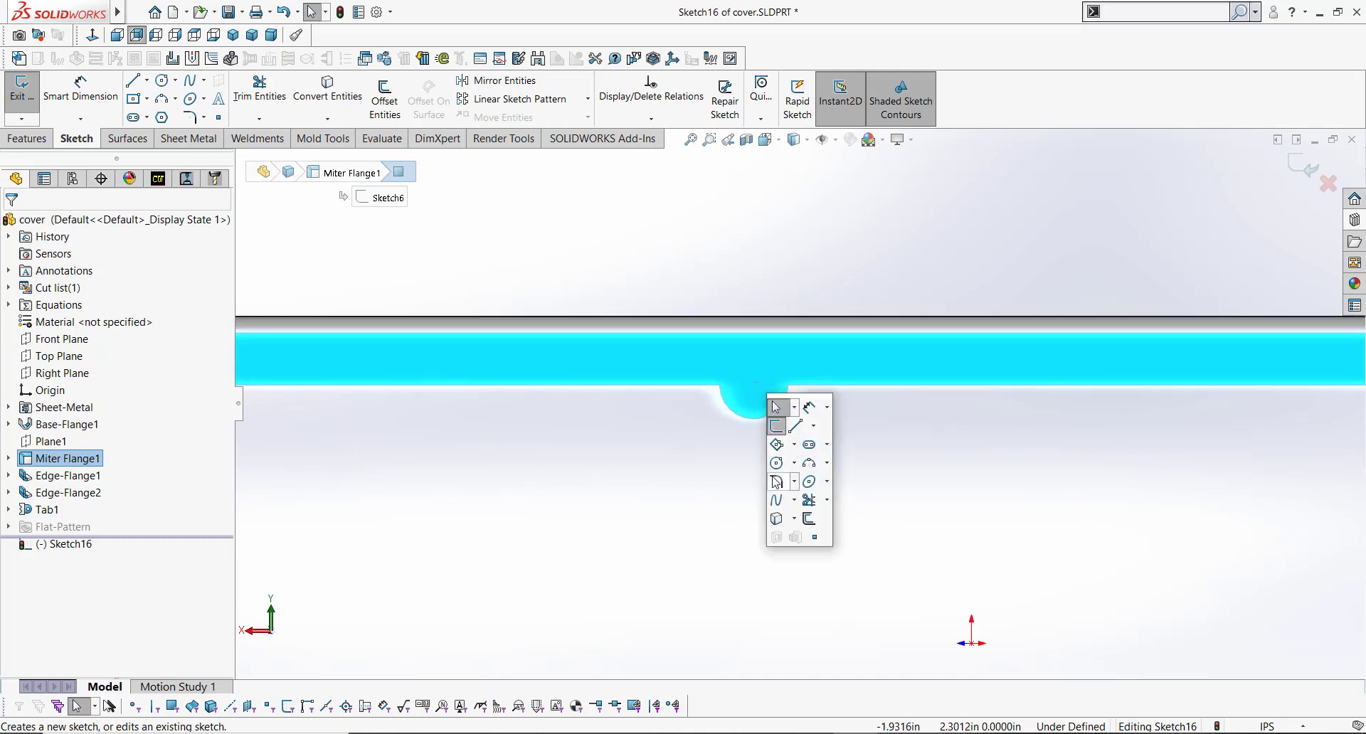
pyautogui.click(782, 400)
pyautogui.scroll(-1, 784, 398)
pyautogui.scroll(-2, 782, 399)
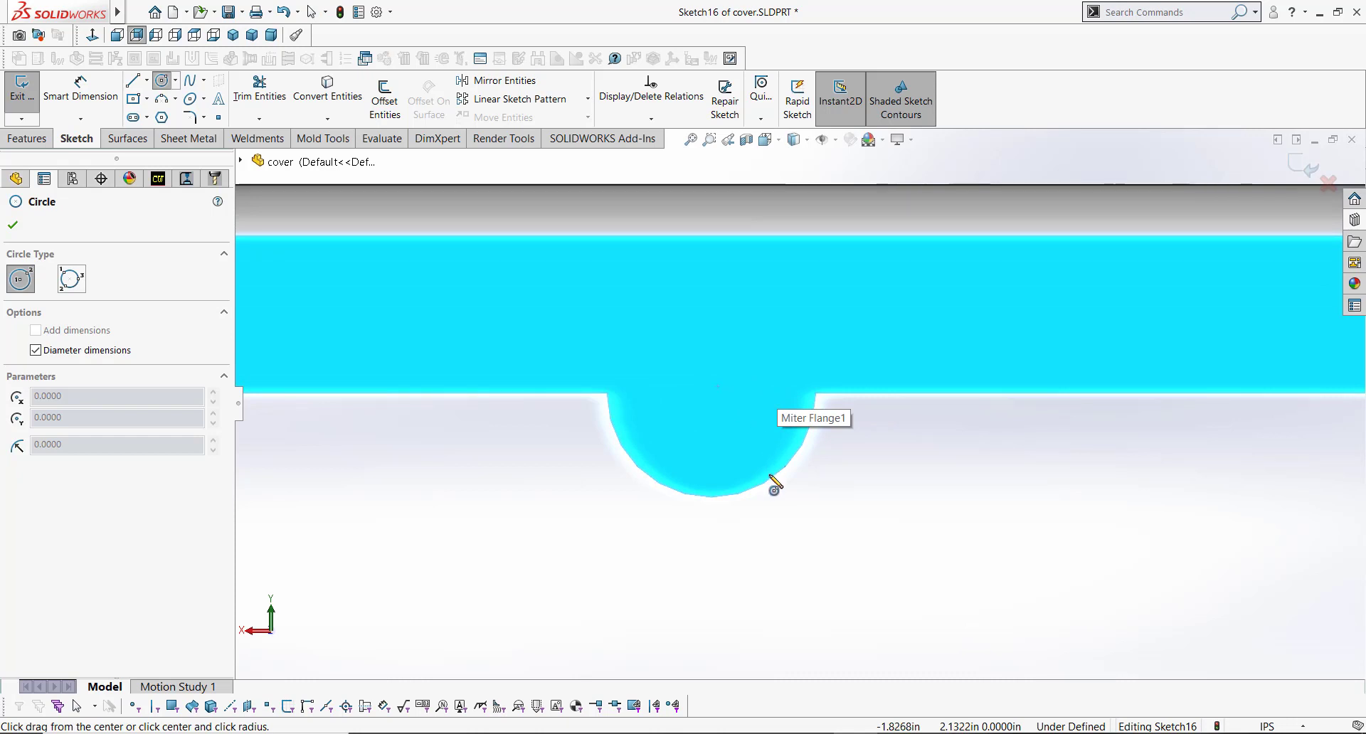
pyautogui.moveTo(769, 480)
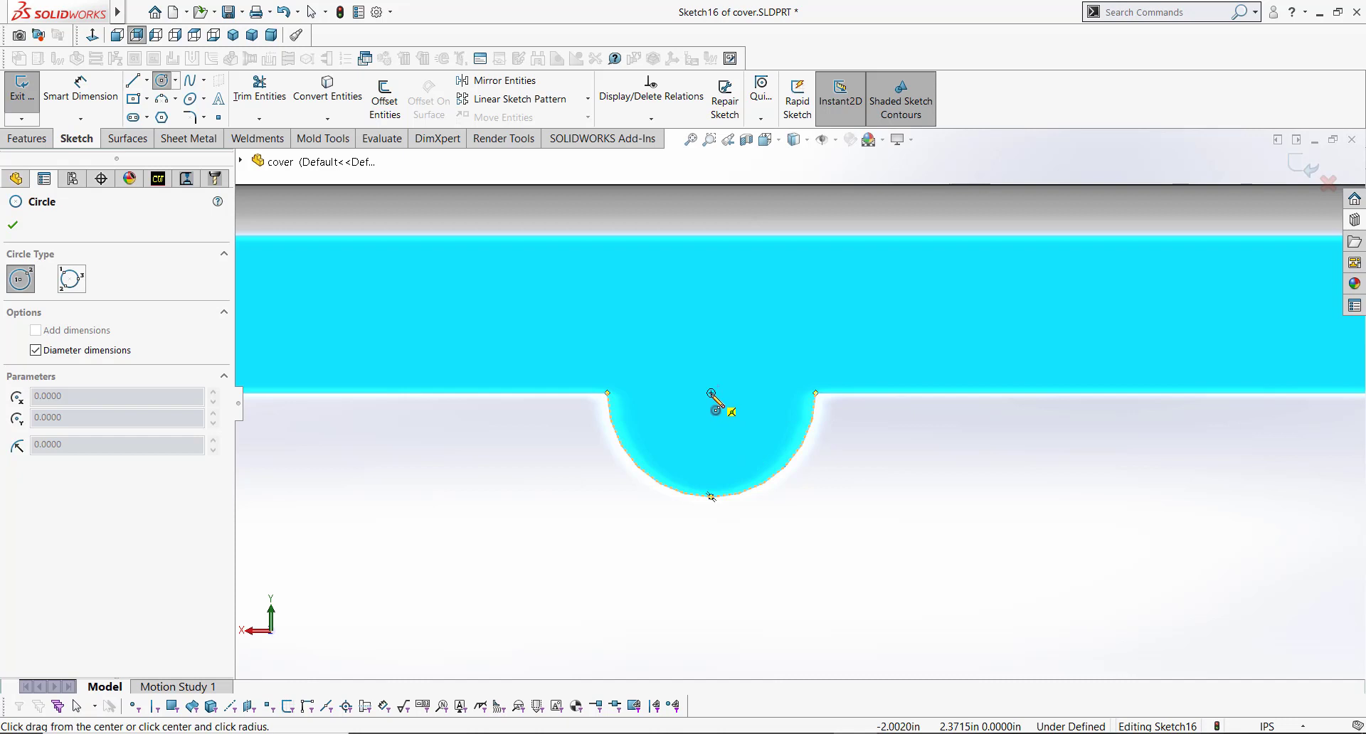
pyautogui.click(710, 393)
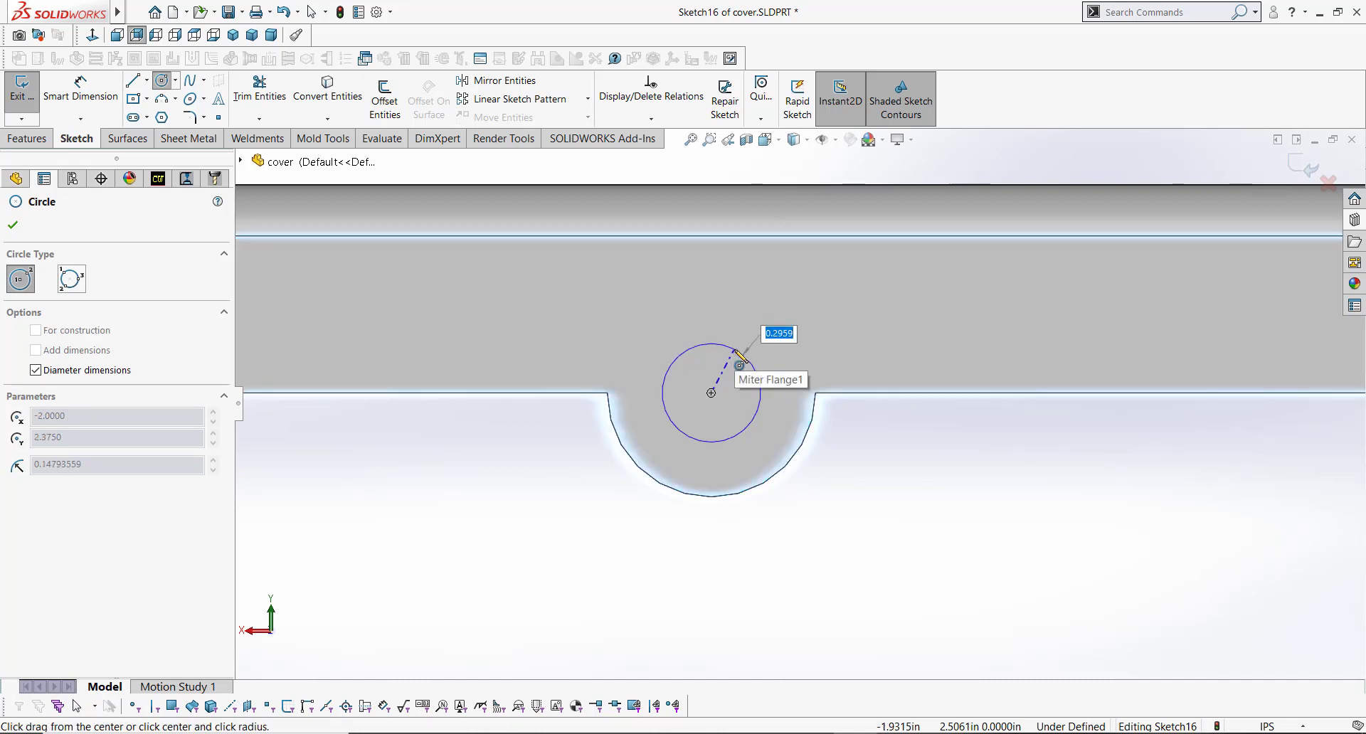
pyautogui.write('.25')
pyautogui.press('Return')
pyautogui.press('Escape')
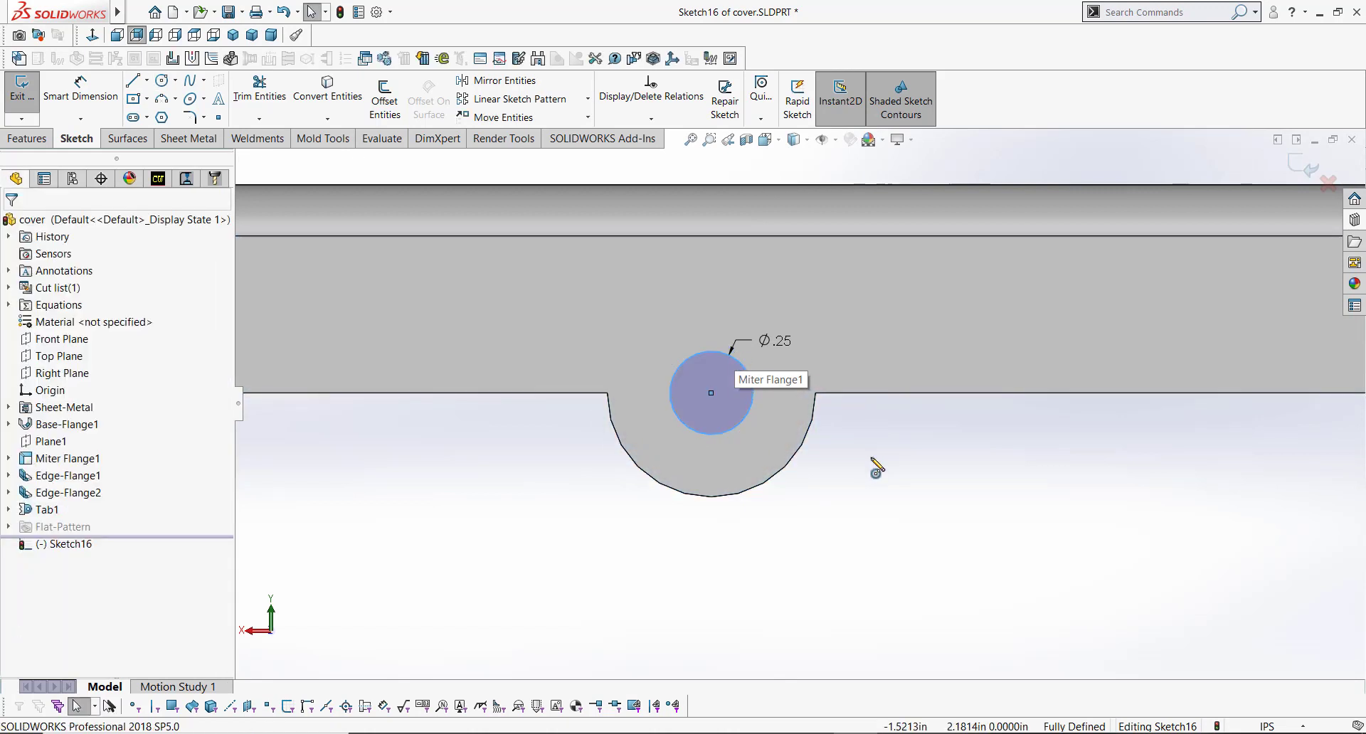
# Step: Cut the circle through the tab with Extruded Cut linked to the sheet thickness
pyautogui.press('s')
pyautogui.click(884, 599)
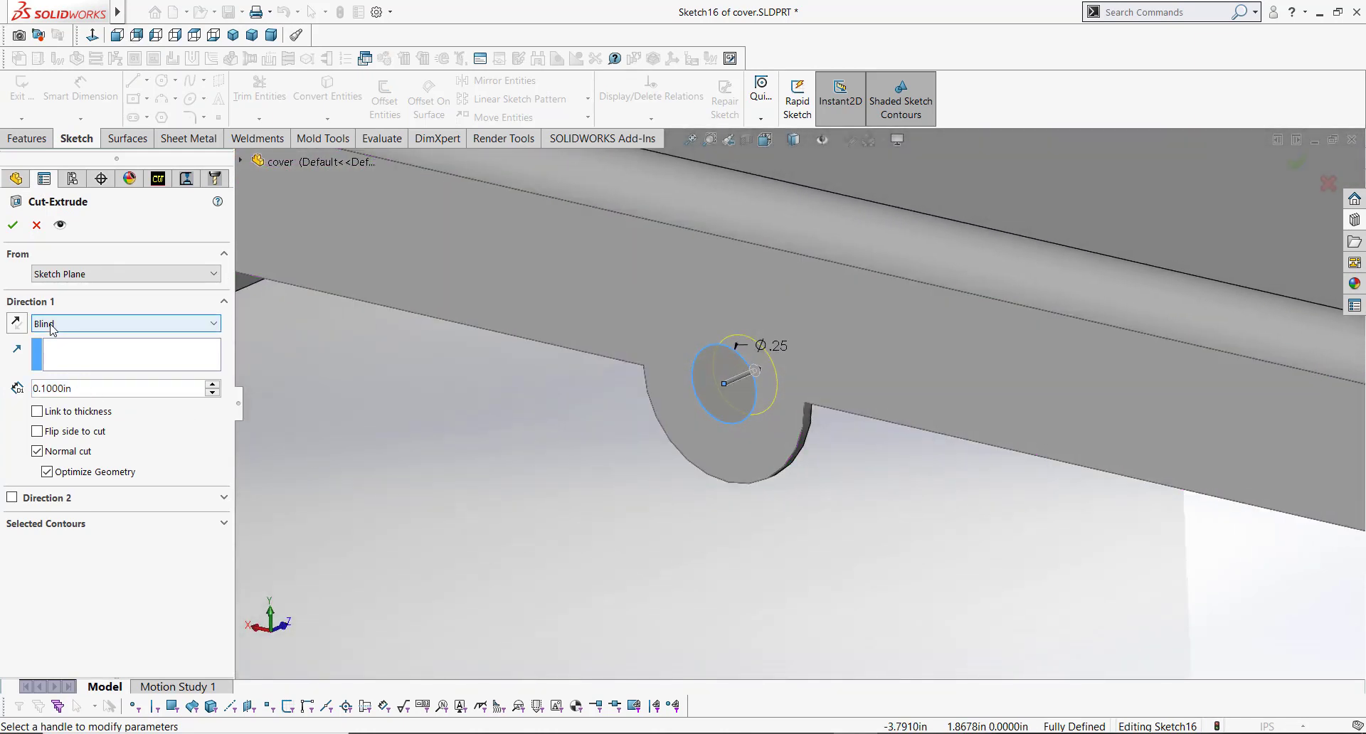
pyautogui.click(60, 412)
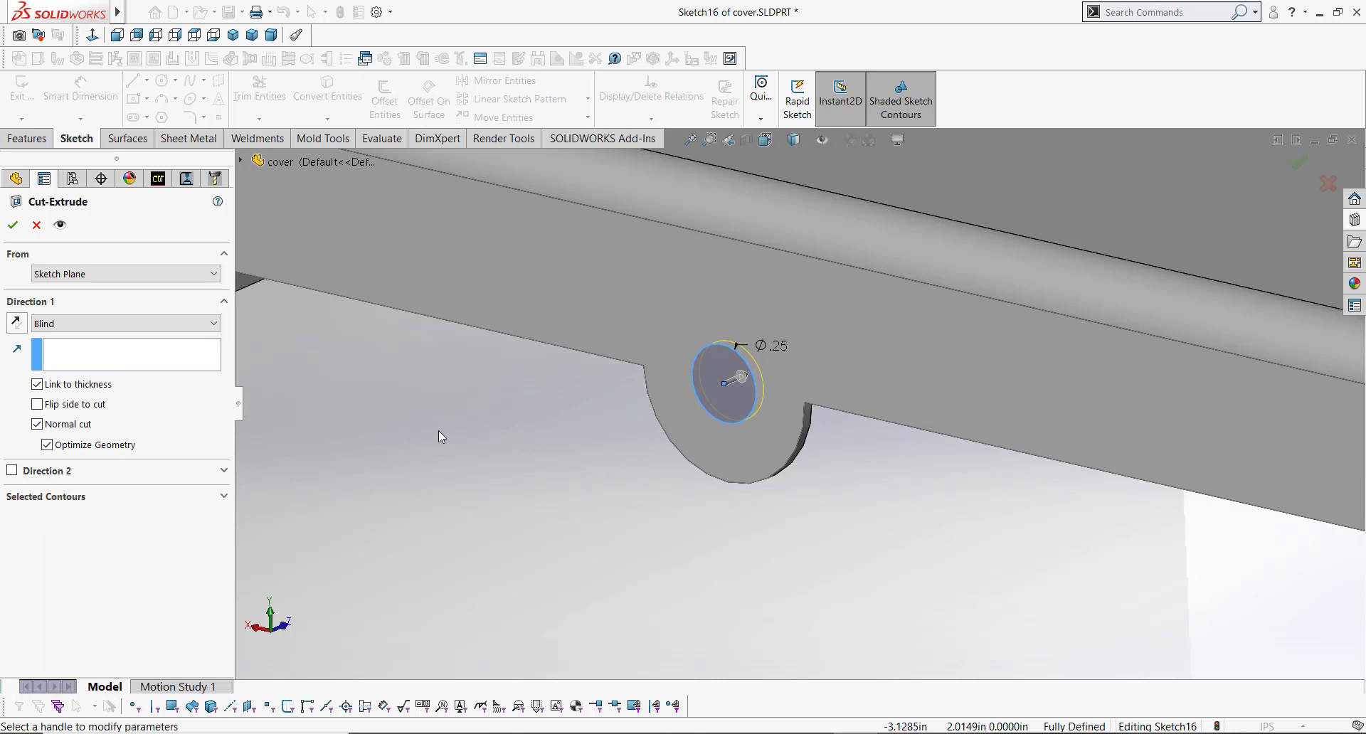
pyautogui.click(12, 225)
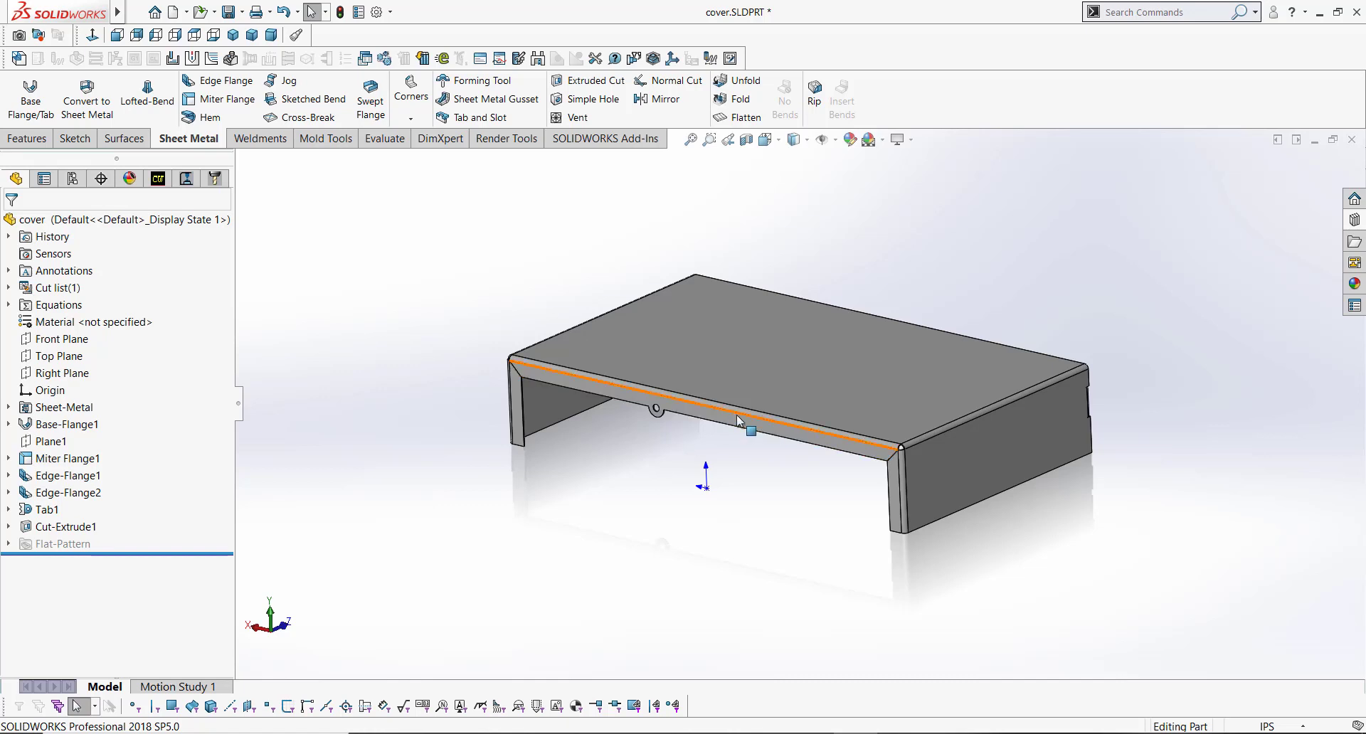
# Step: Unfold the corner miter bend, keeping the adjacent flat flange face fixed
pyautogui.moveTo(747, 418); pyautogui.dragTo(760, 520, button='middle')
pyautogui.scroll(-8, 759, 520)
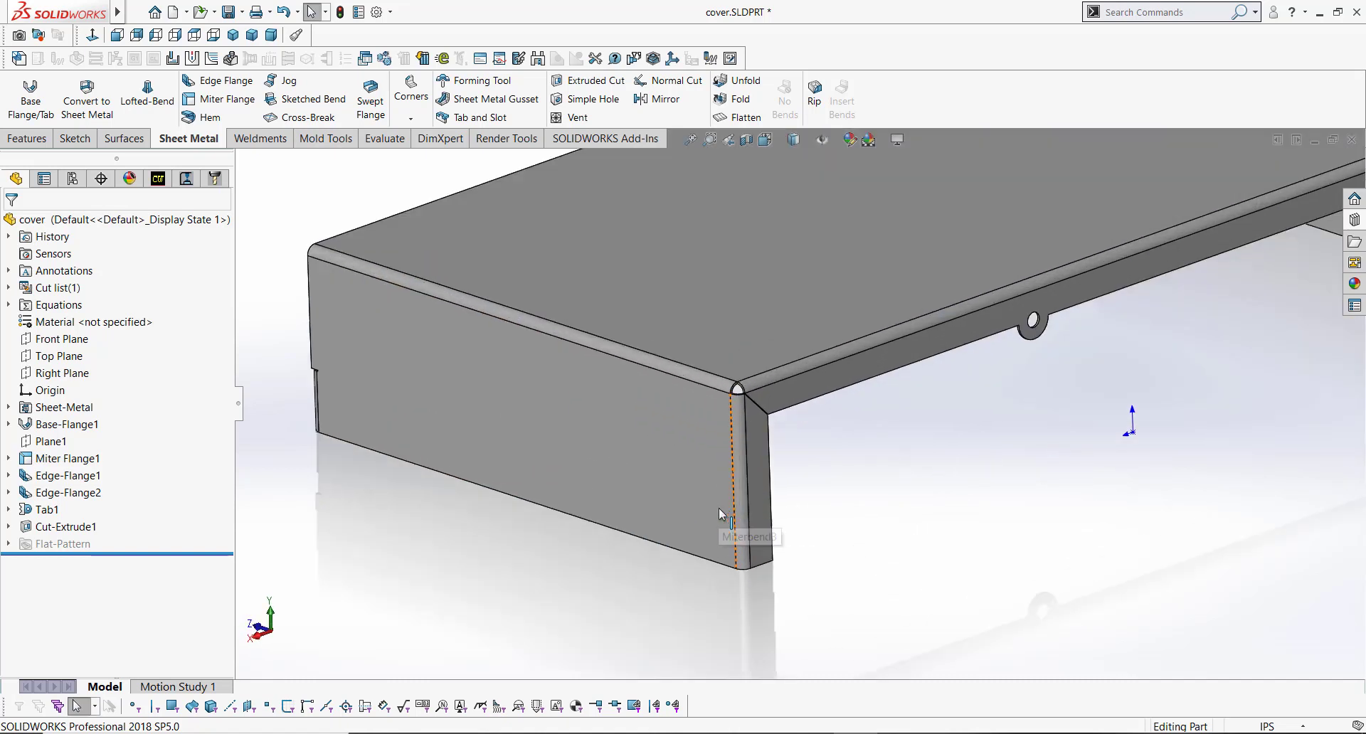
pyautogui.scroll(-2, 776, 501)
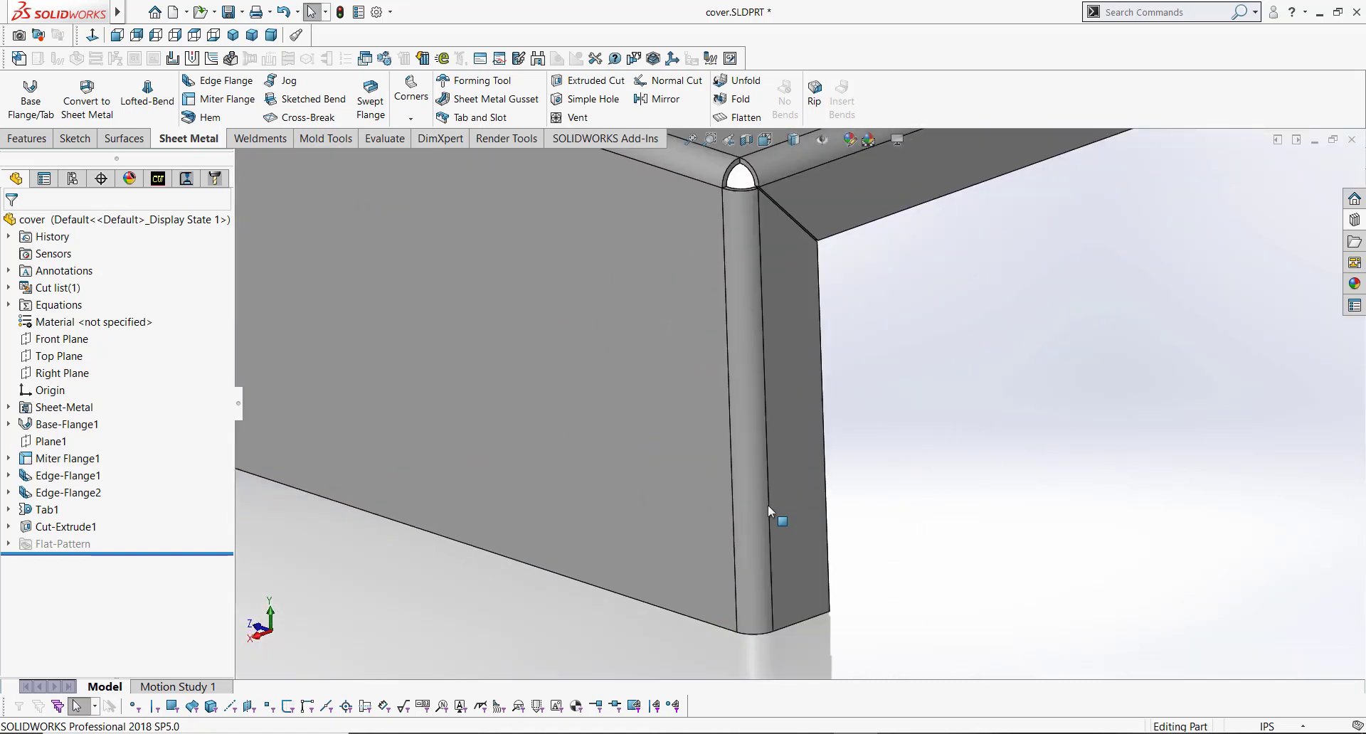
pyautogui.click(757, 436)
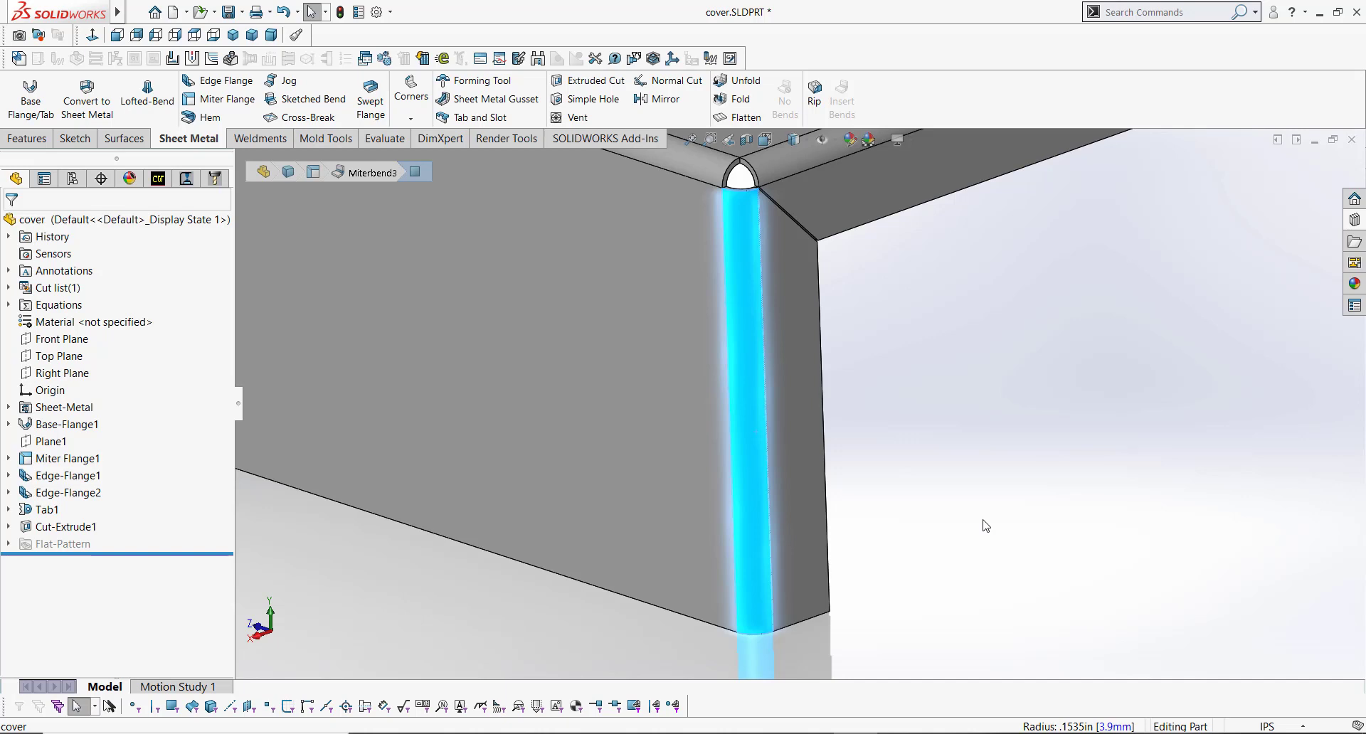
pyautogui.click(986, 526)
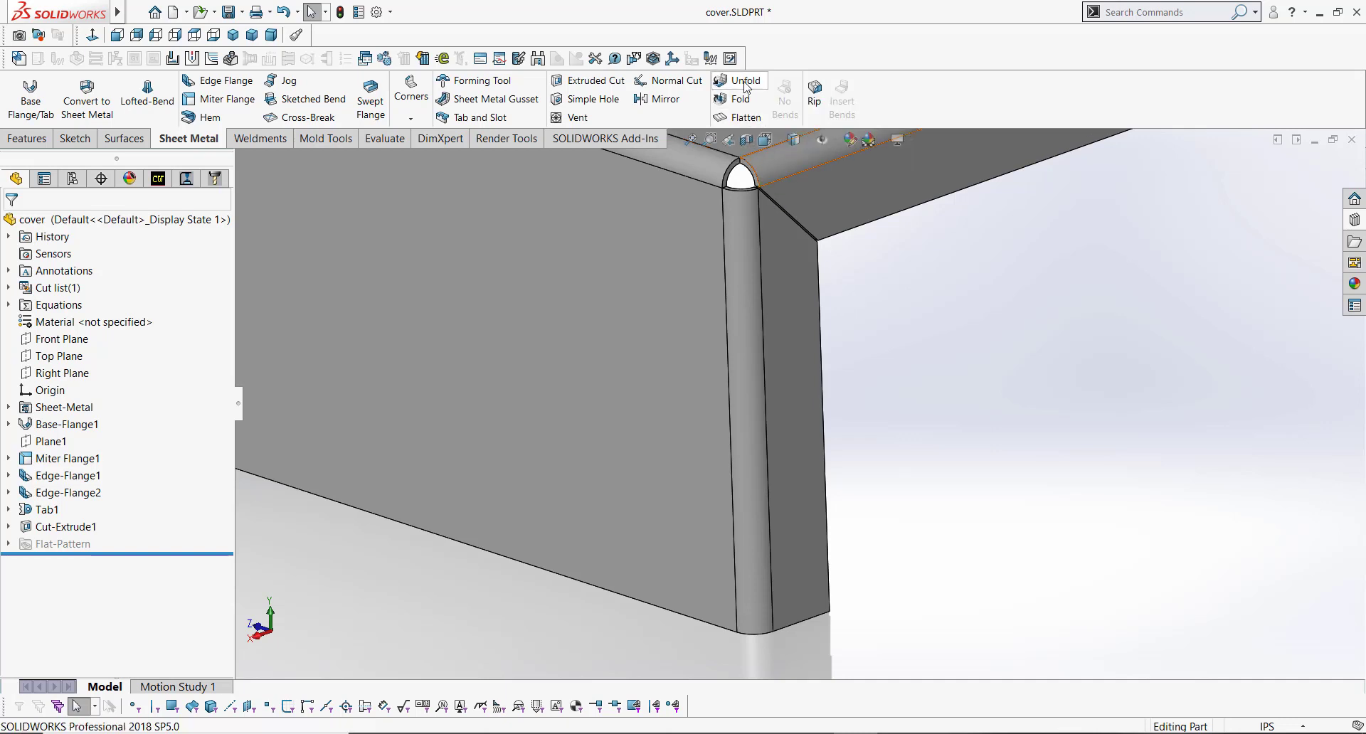
pyautogui.click(744, 84)
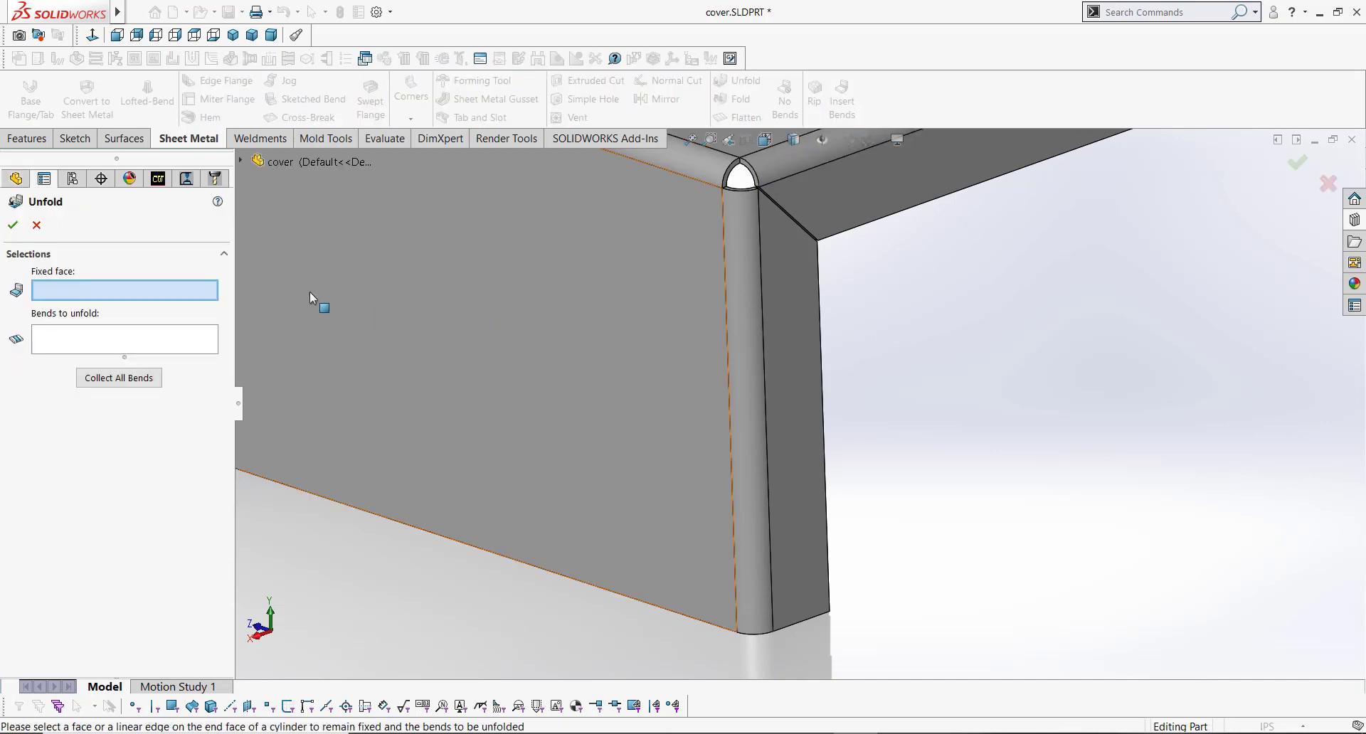
pyautogui.click(624, 393)
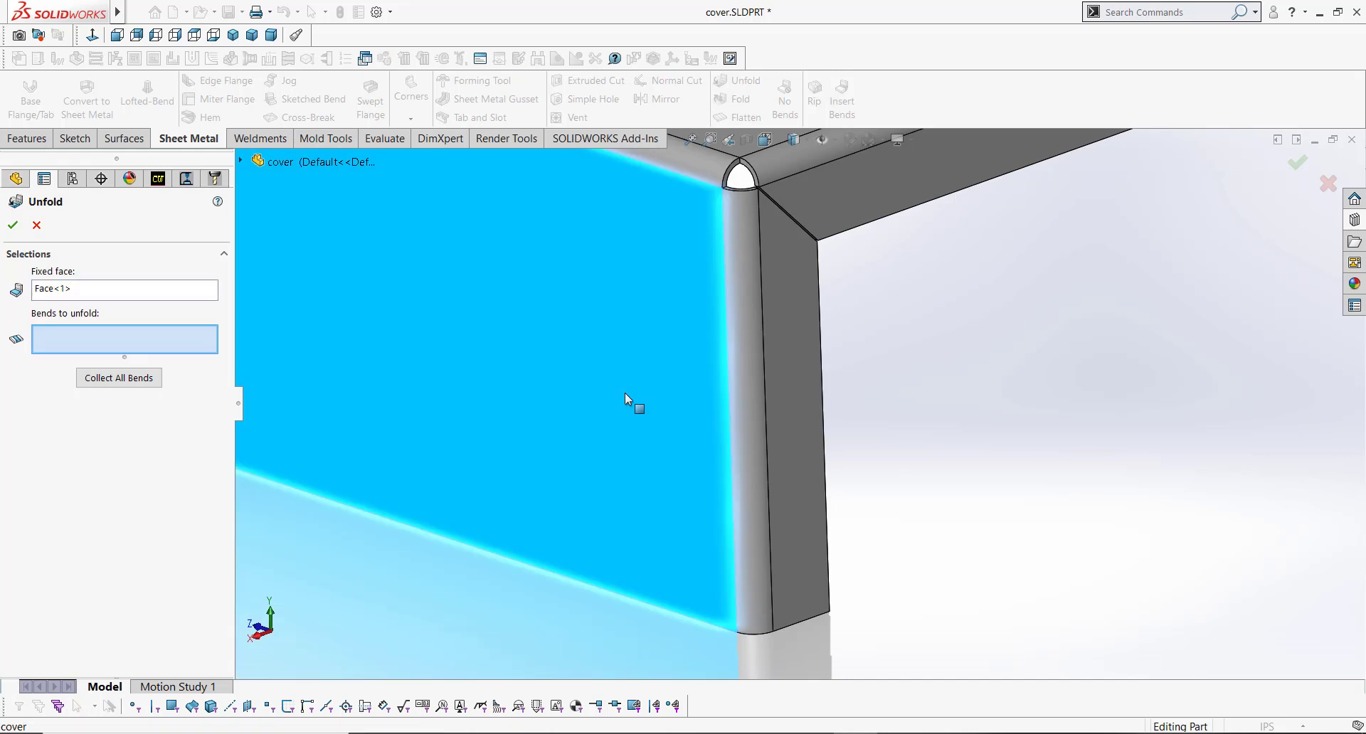
pyautogui.click(751, 446)
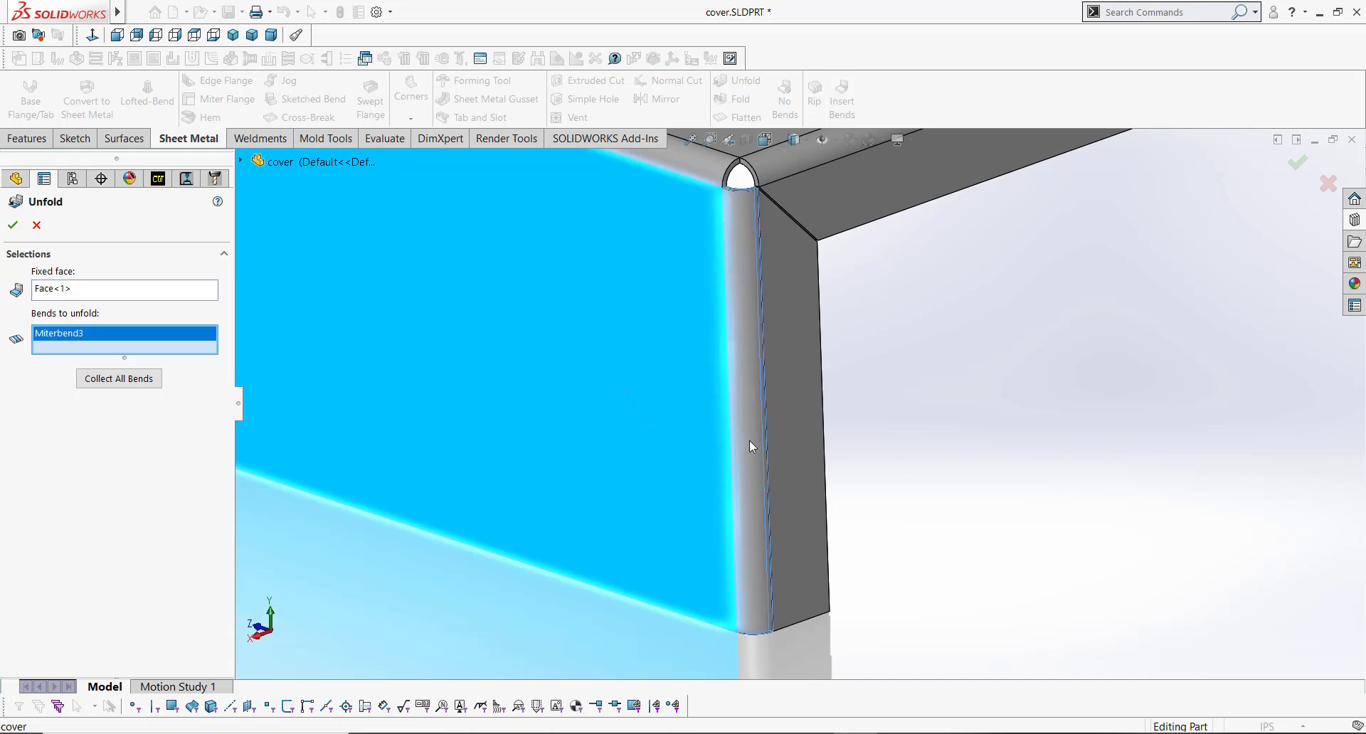
pyautogui.press('Return')
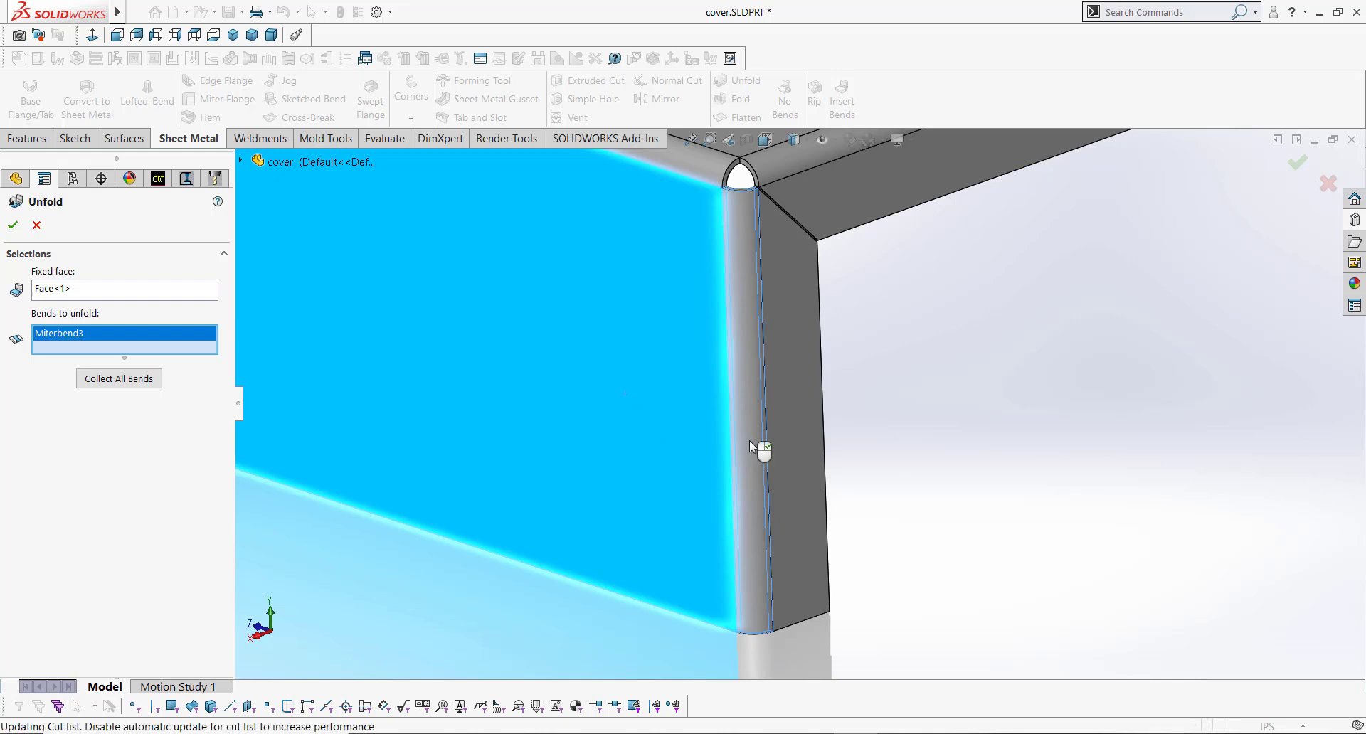
pyautogui.moveTo(768, 442)
pyautogui.mouseDown(button='middle')
pyautogui.moveTo(799, 403)
pyautogui.moveTo(772, 436)
pyautogui.mouseUp(button='middle')
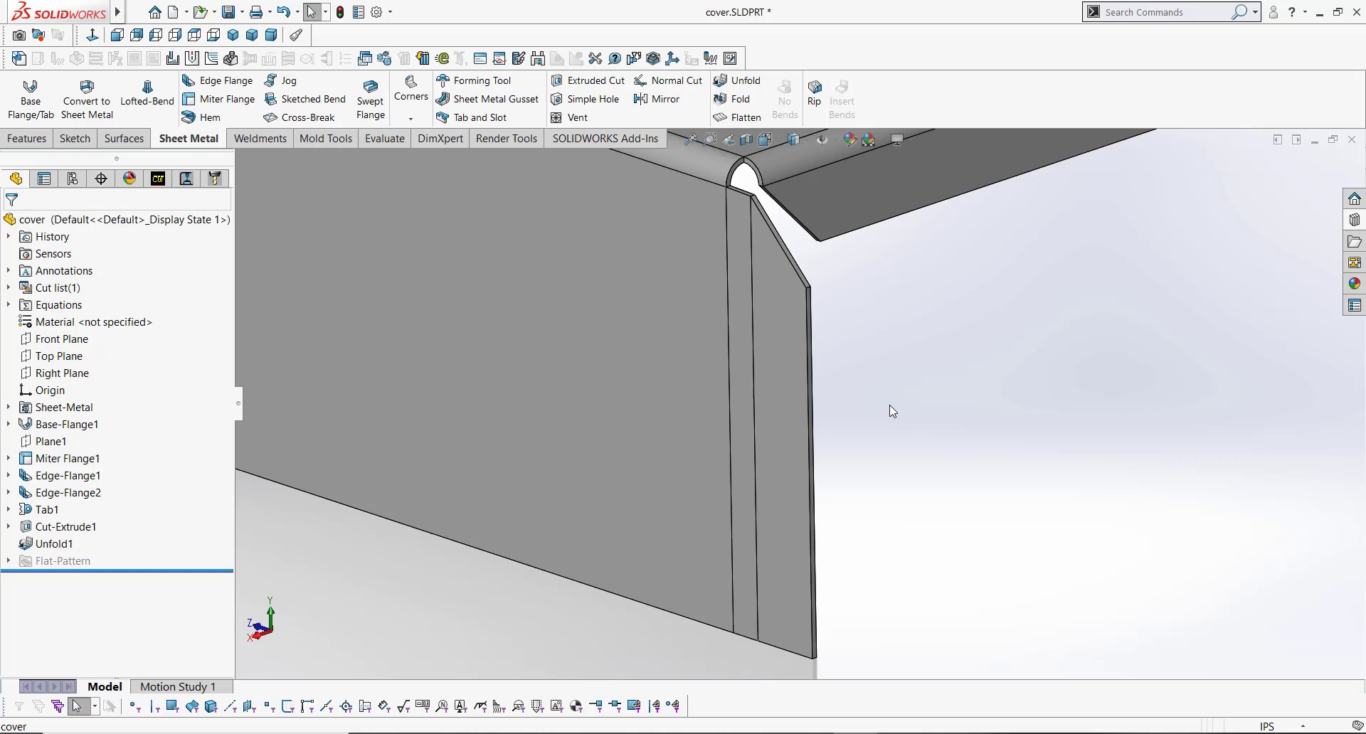
# Step: Open a new sketch on the flange face beside the unfolded miter bend
pyautogui.click(702, 515)
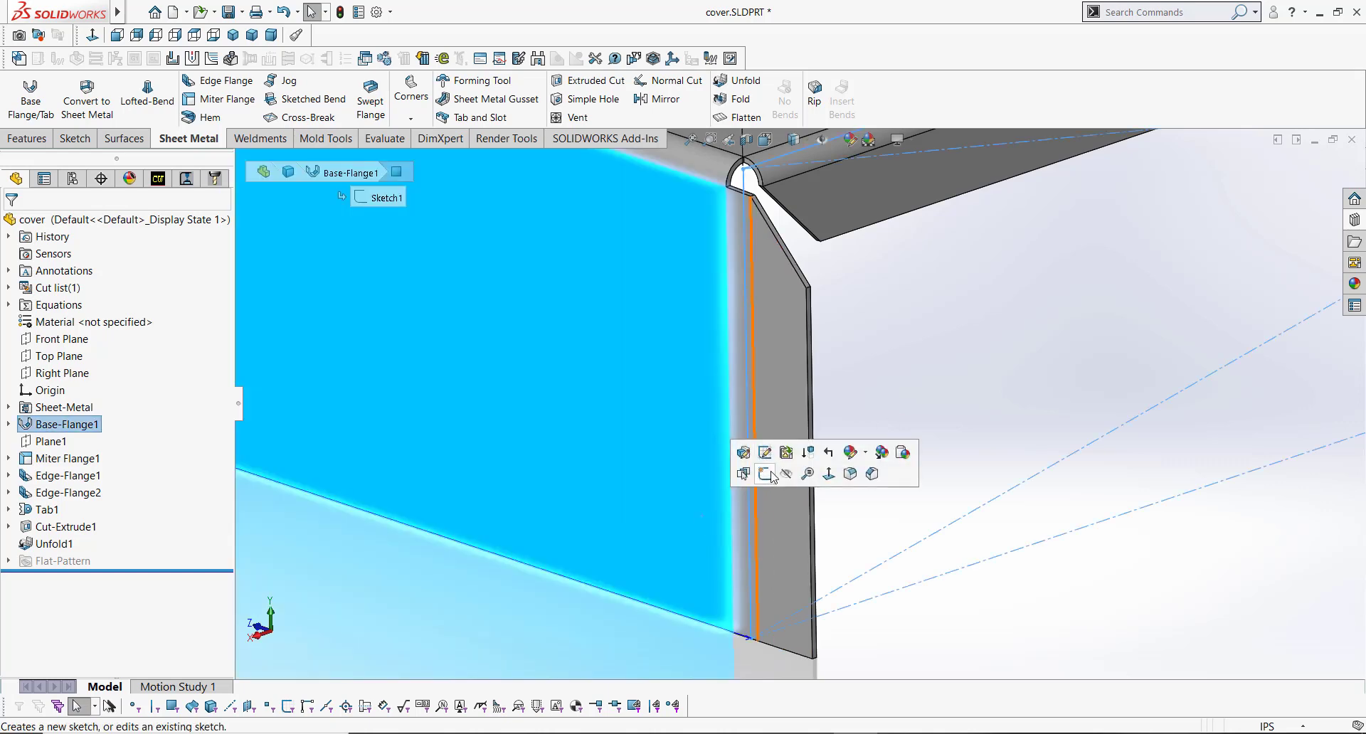
pyautogui.click(765, 473)
pyautogui.scroll(-3, 1078, 453)
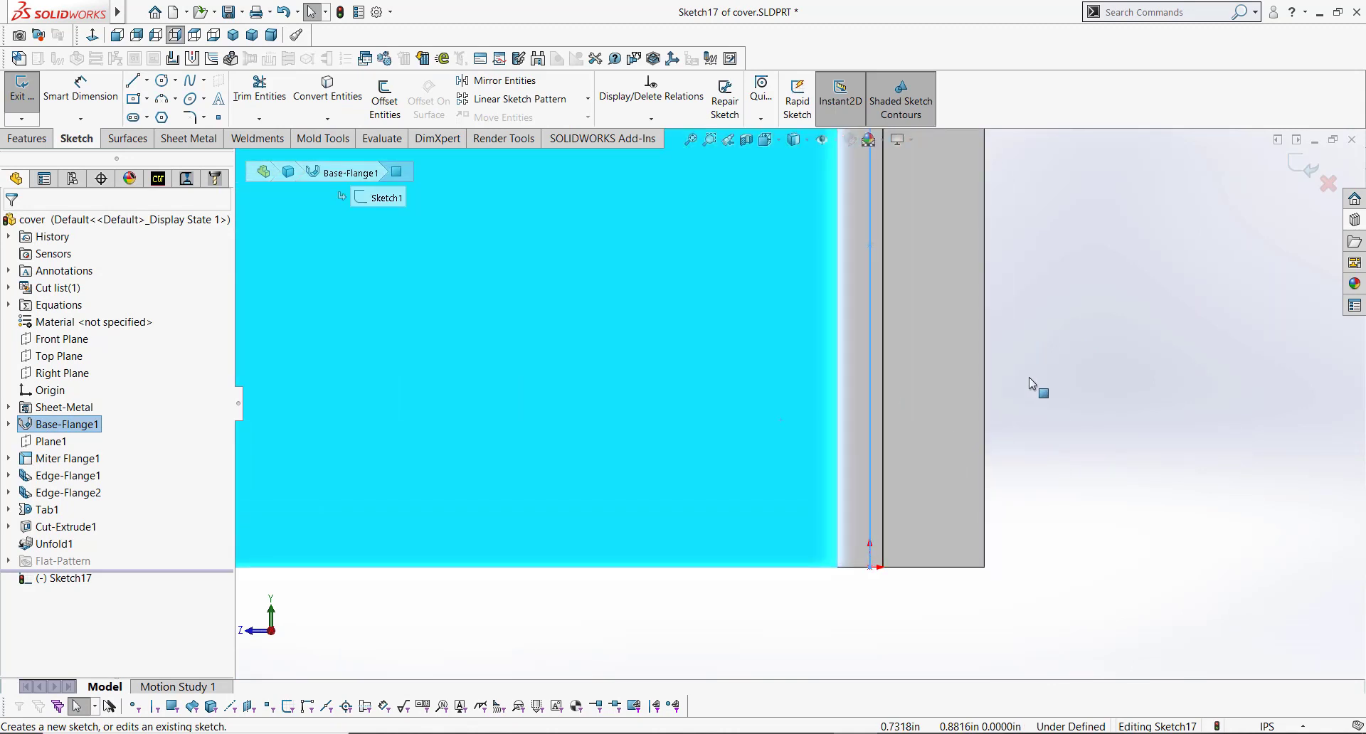
pyautogui.click(1028, 377)
# Step: Draw a 0.5 in diameter circle near the unfolded bend
pyautogui.press('s')
pyautogui.click(1042, 448)
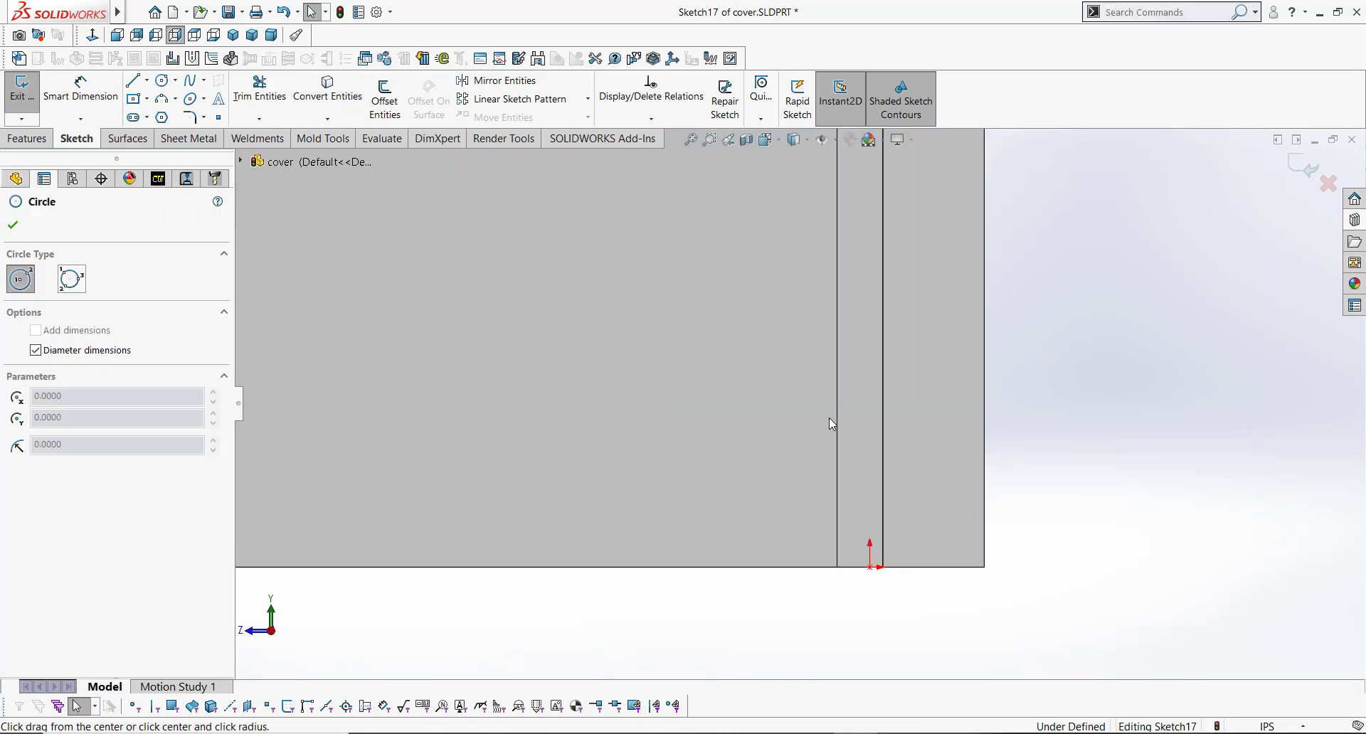
pyautogui.click(799, 384)
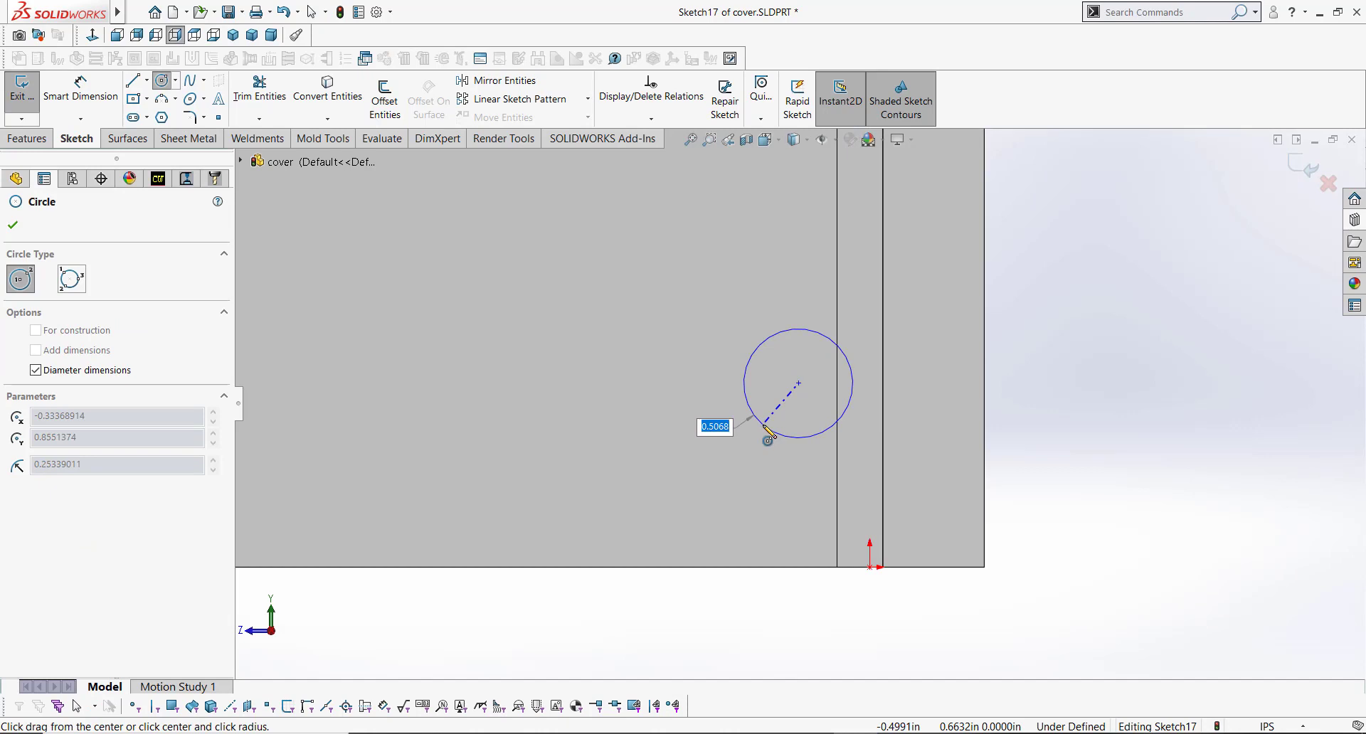
pyautogui.write('.5')
pyautogui.press('Return')
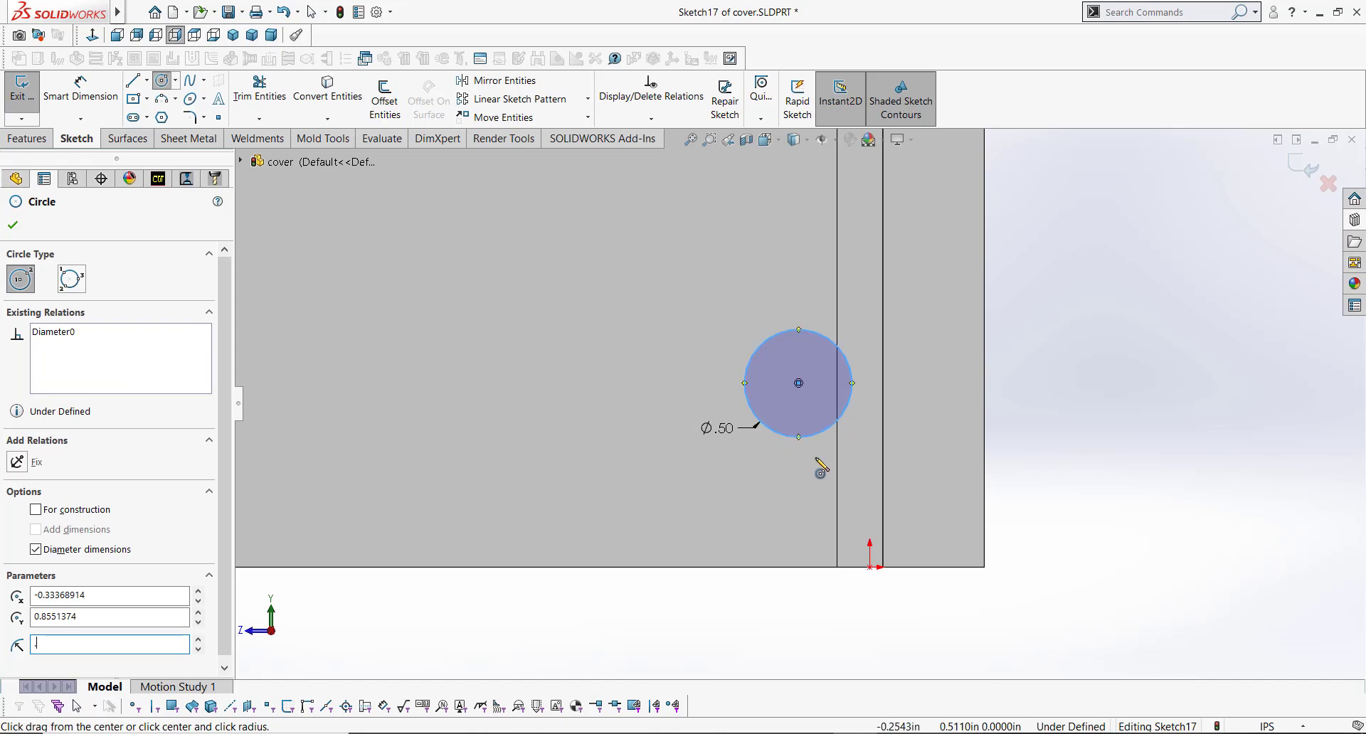
pyautogui.press('Escape')
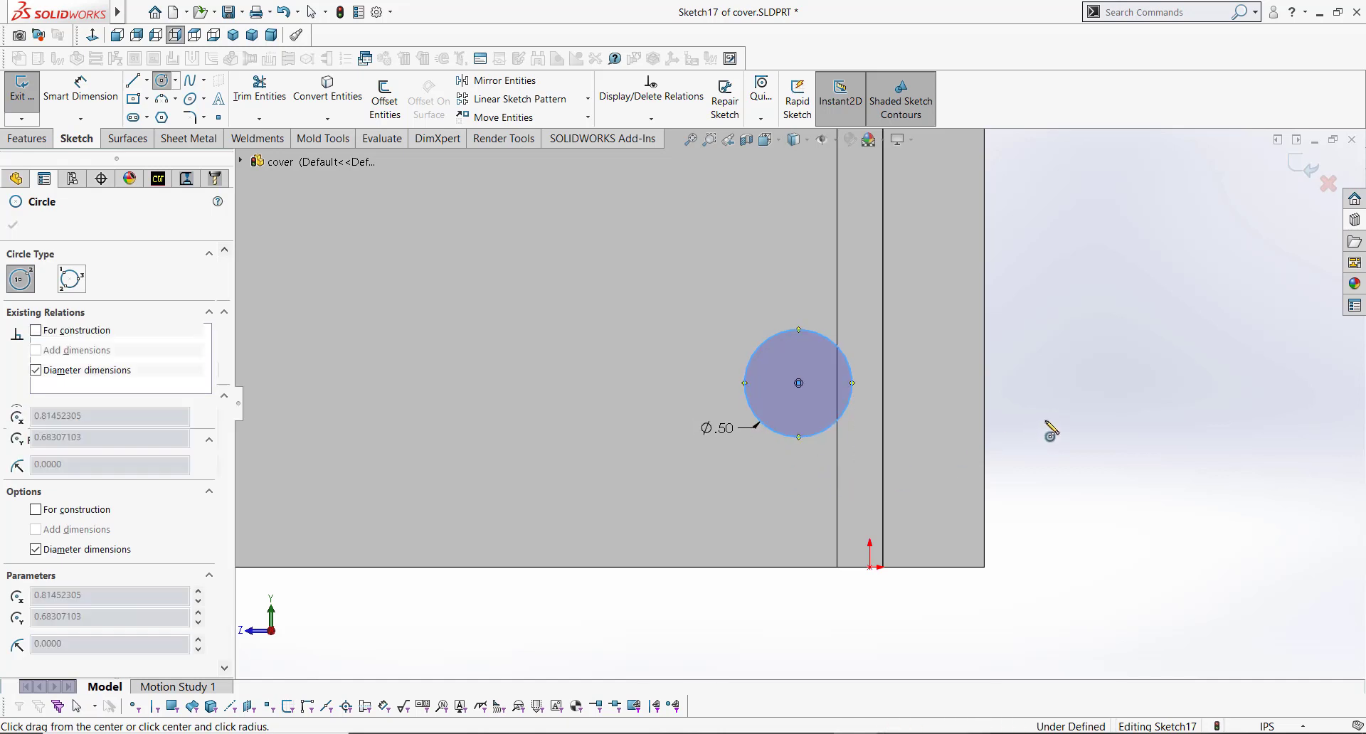
# Step: Dimension the circle's center 0.625 in from the side edge and 0.75 in from the bottom edge
pyautogui.press('s')
pyautogui.click(1087, 440)
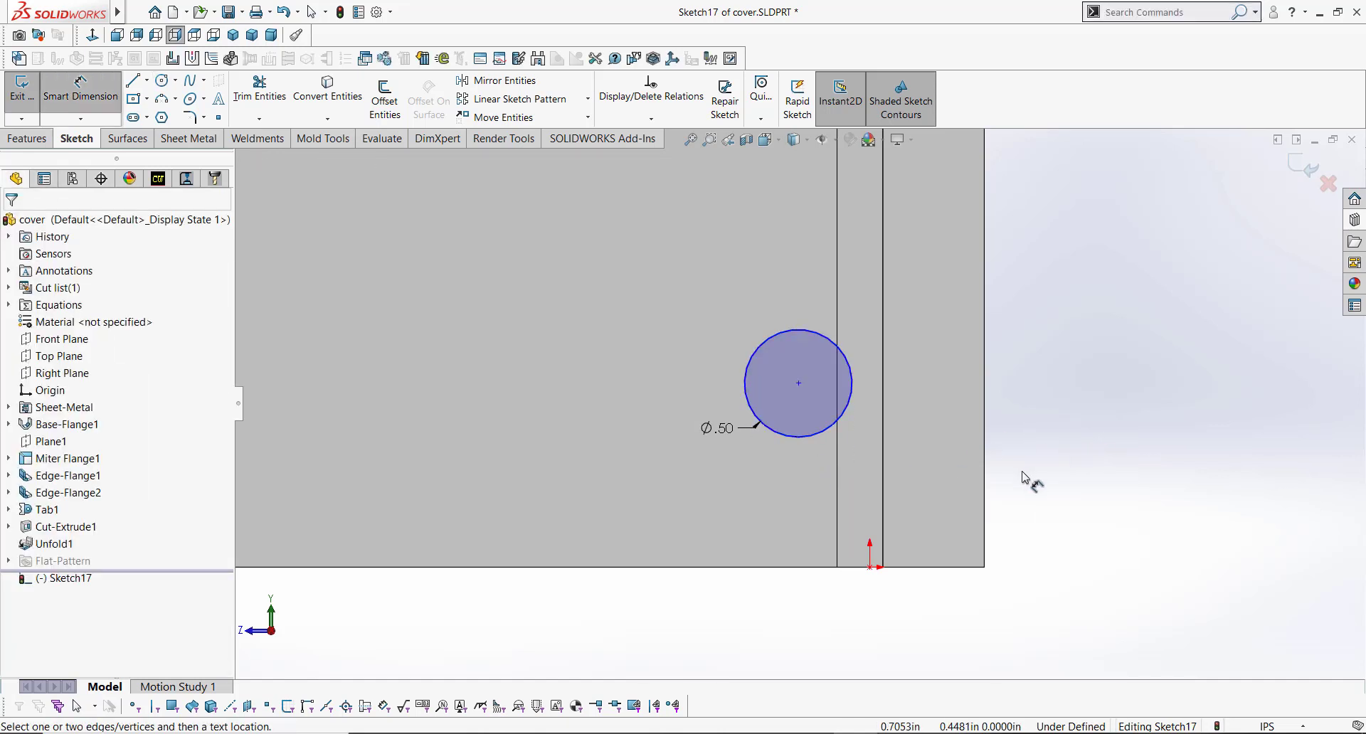
pyautogui.click(804, 444)
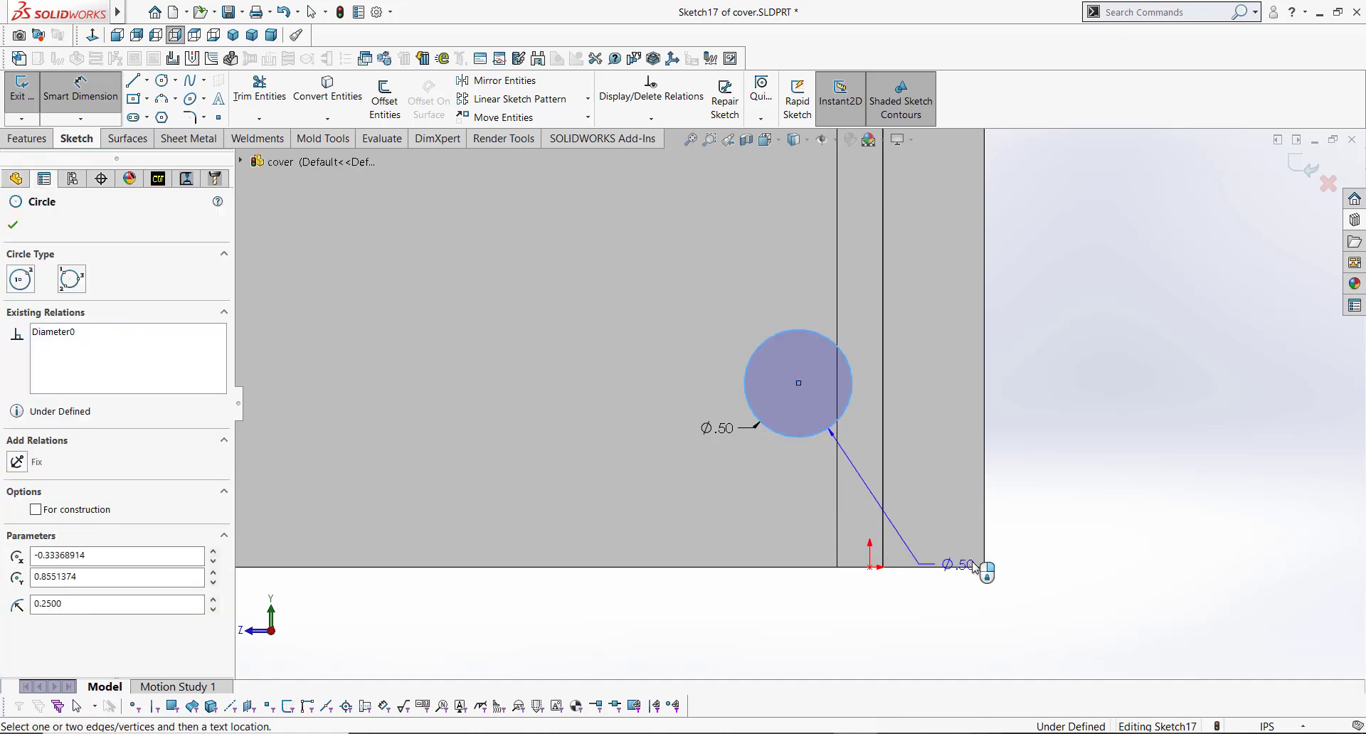
pyautogui.click(983, 530)
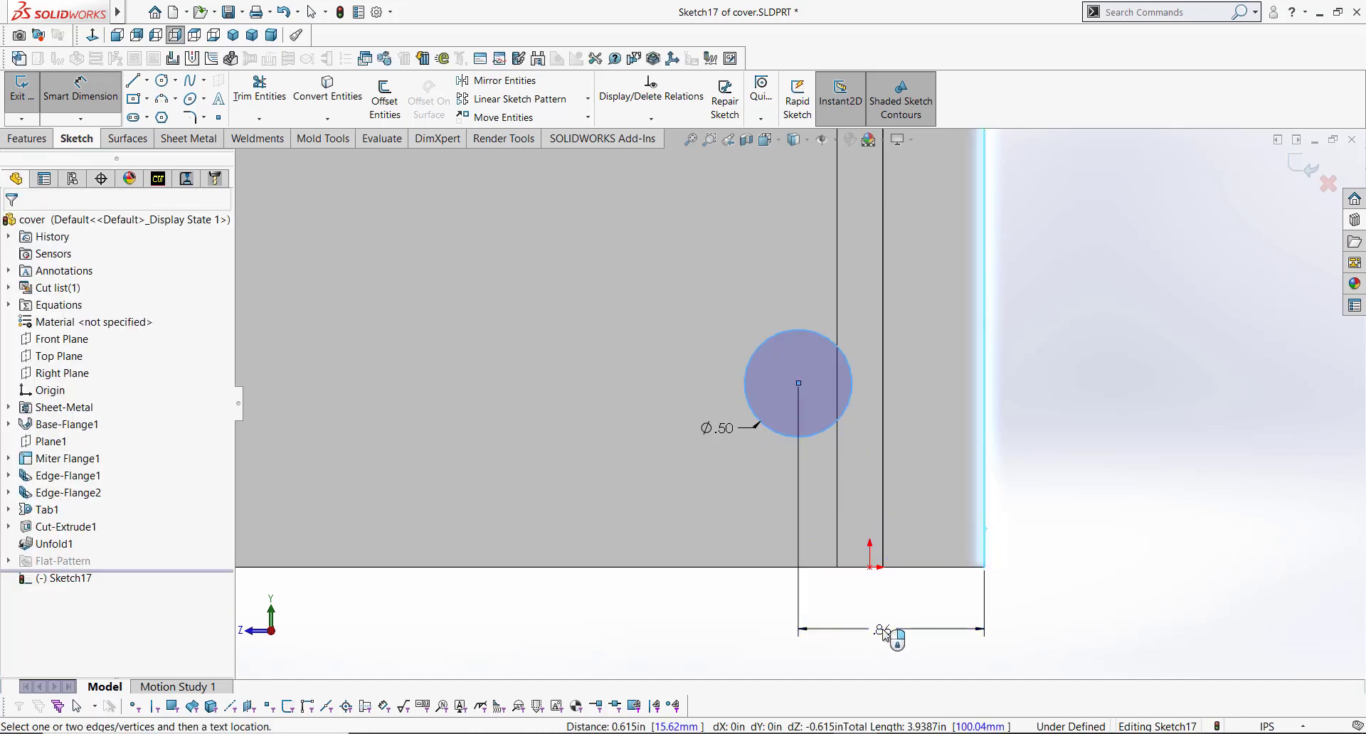
pyautogui.click(884, 635)
pyautogui.write('.625')
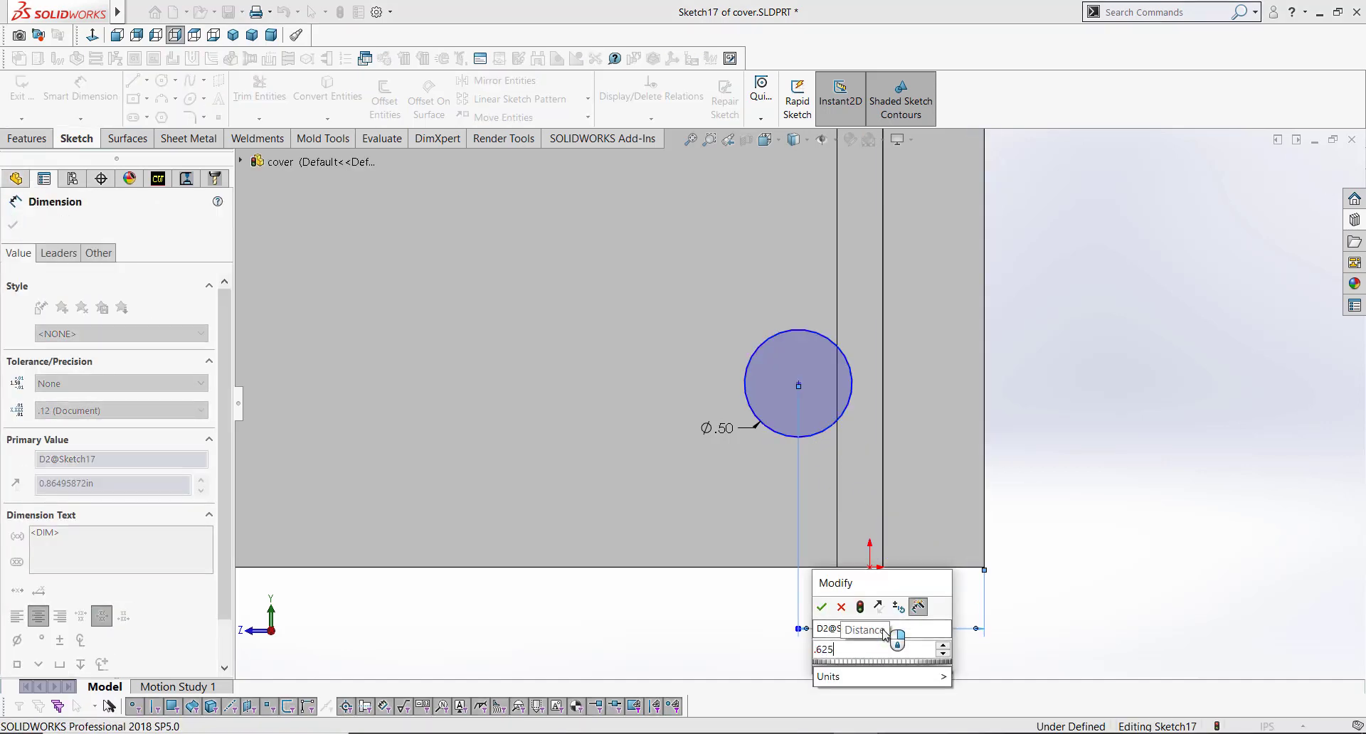
pyautogui.press('Return')
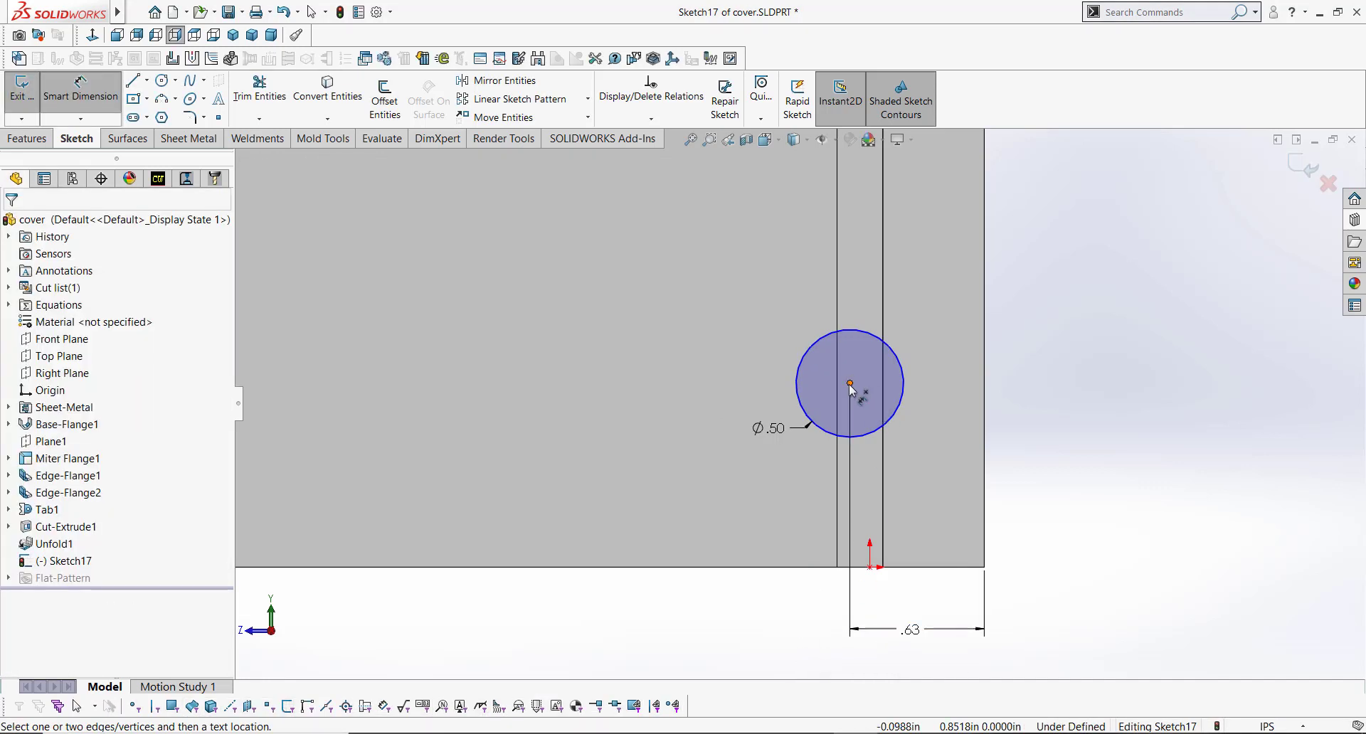
pyautogui.click(803, 382)
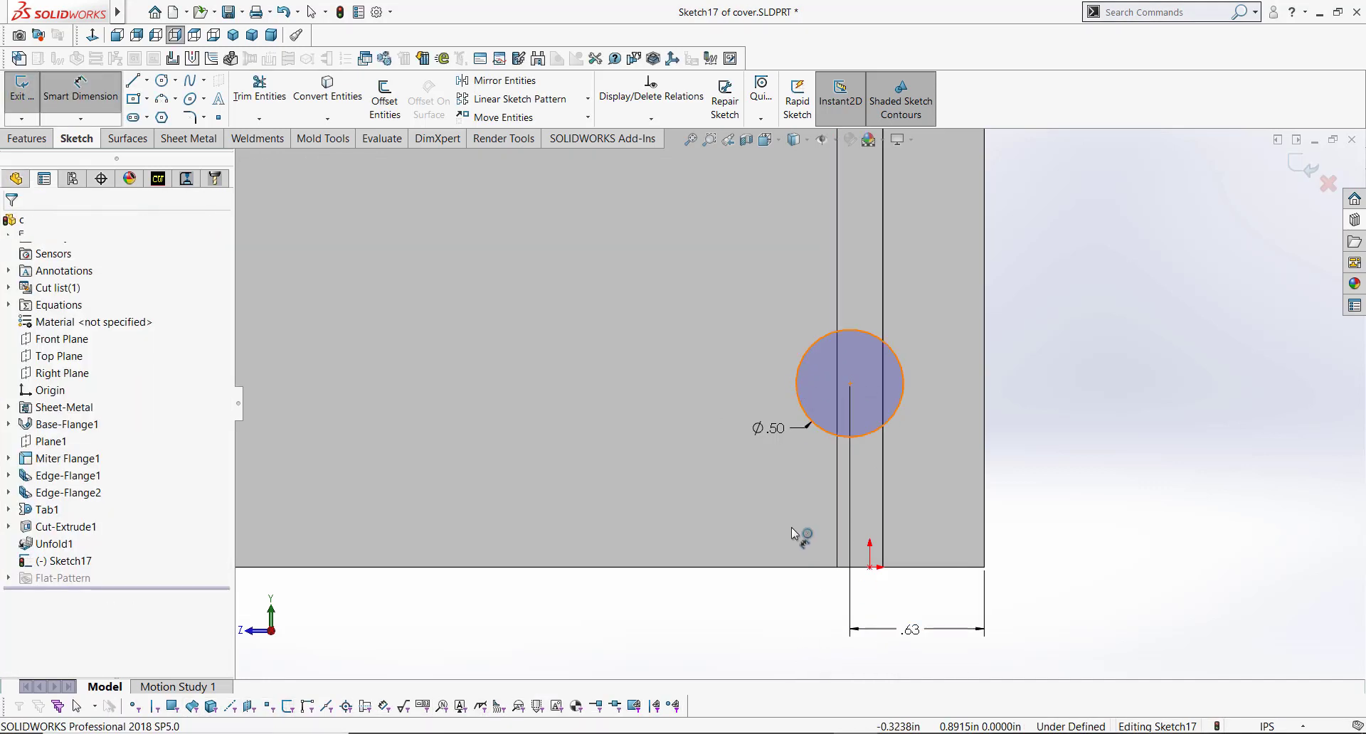
pyautogui.click(790, 567)
pyautogui.click(673, 462)
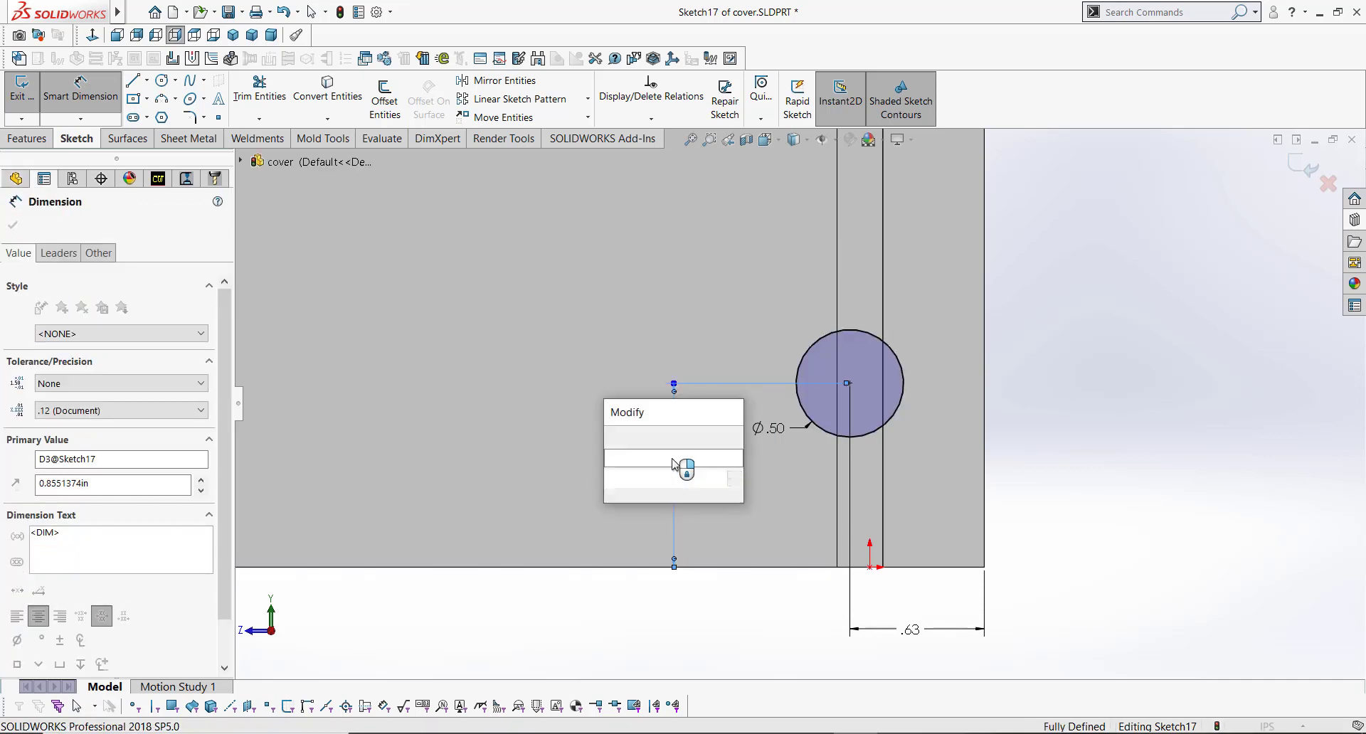
pyautogui.write('.75')
pyautogui.press('Return')
# Step: Cut the circle through the flange with Extruded Cut linked to thickness
pyautogui.press('s')
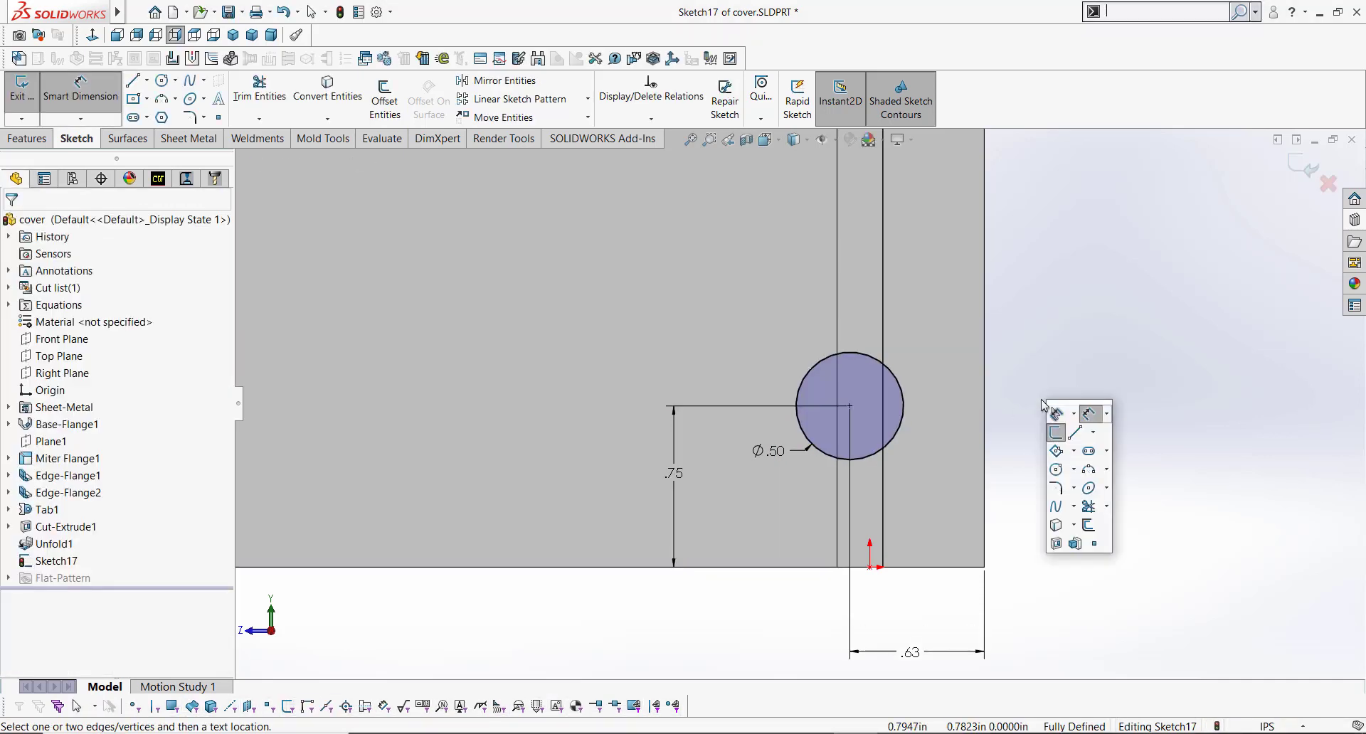
pyautogui.click(1055, 540)
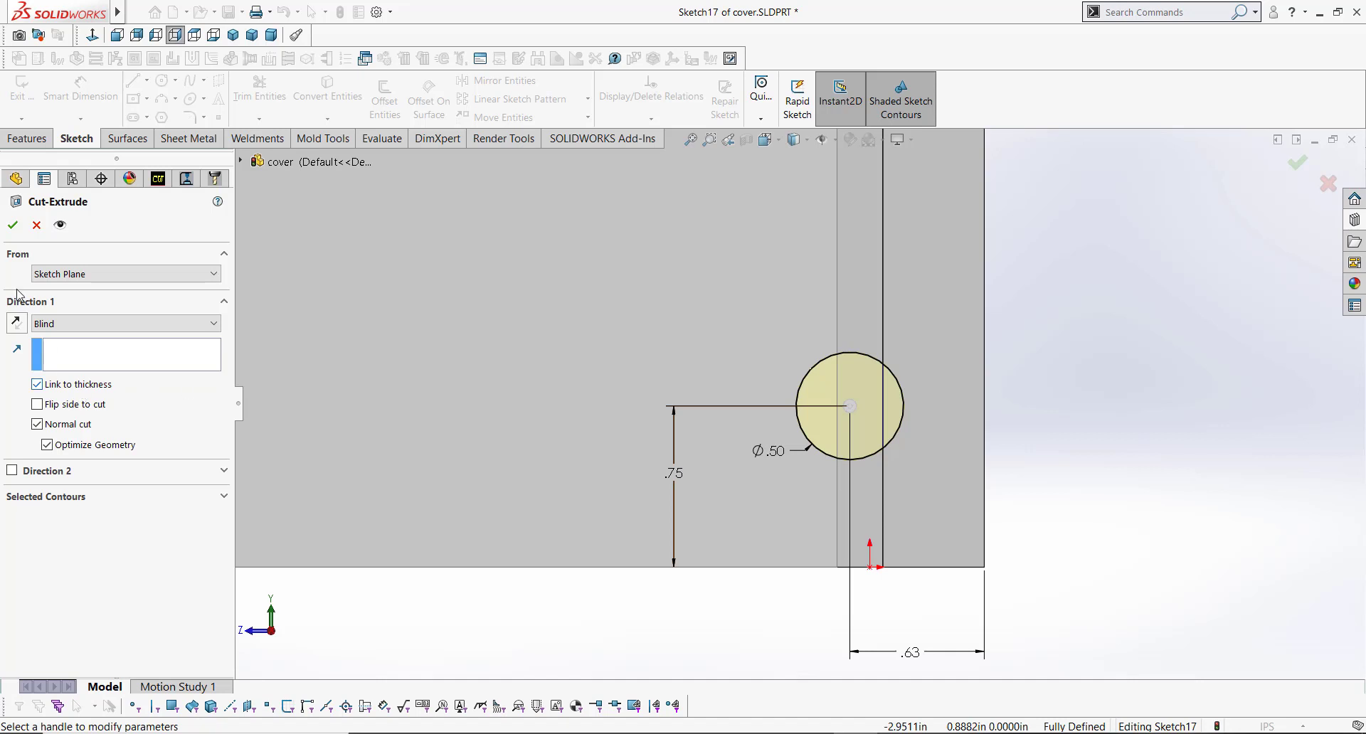
pyautogui.click(13, 224)
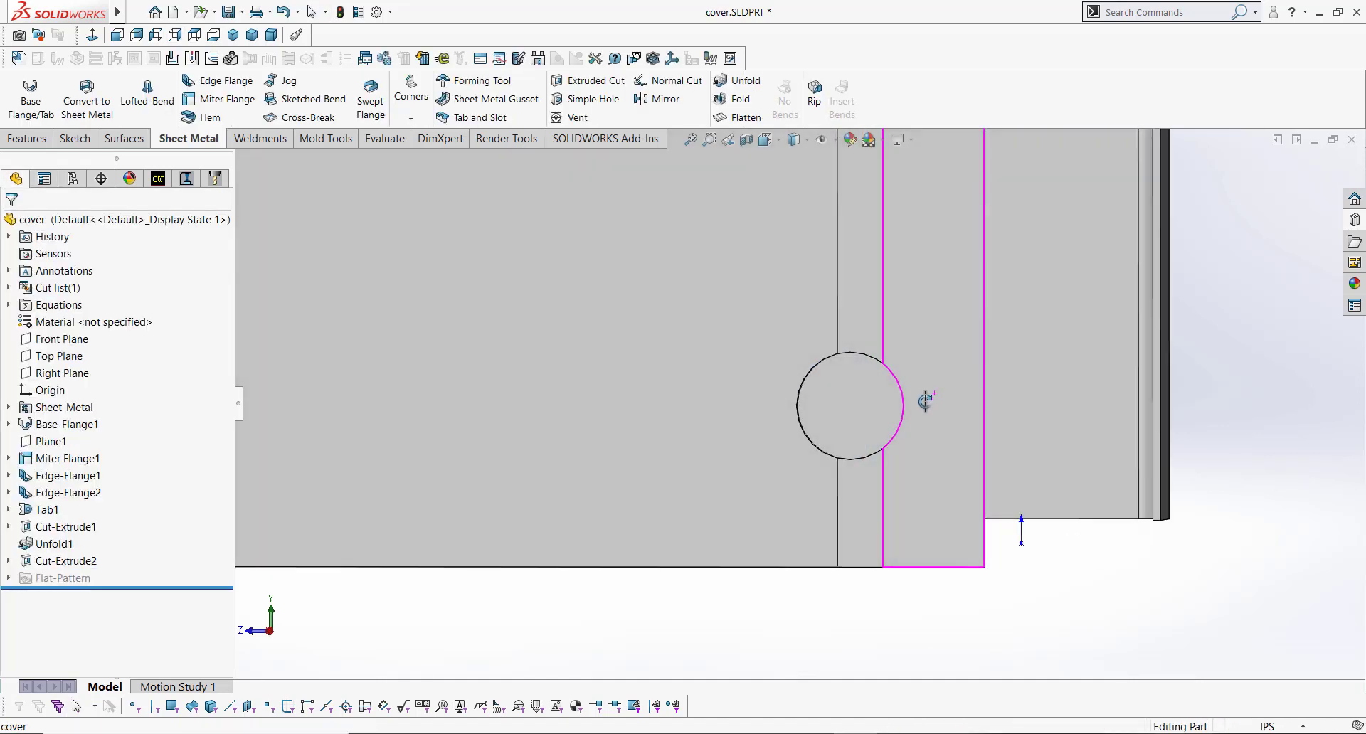
# Step: Inspect the new hole across the unfolded bend region
pyautogui.moveTo(924, 402); pyautogui.dragTo(921, 434, button='middle')
pyautogui.scroll(4, 912, 356)
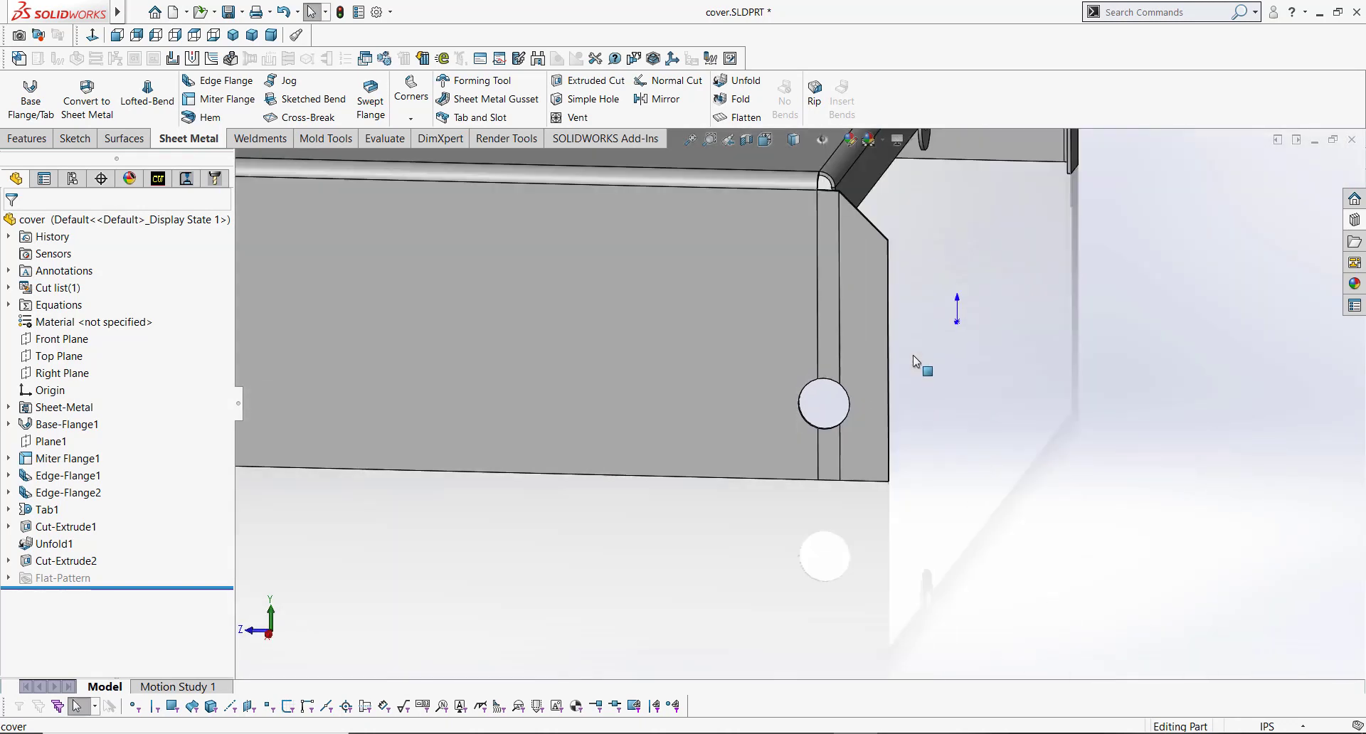
pyautogui.scroll(1, 912, 356)
pyautogui.scroll(-3, 860, 319)
pyautogui.moveTo(812, 424); pyautogui.dragTo(807, 449, button='middle')
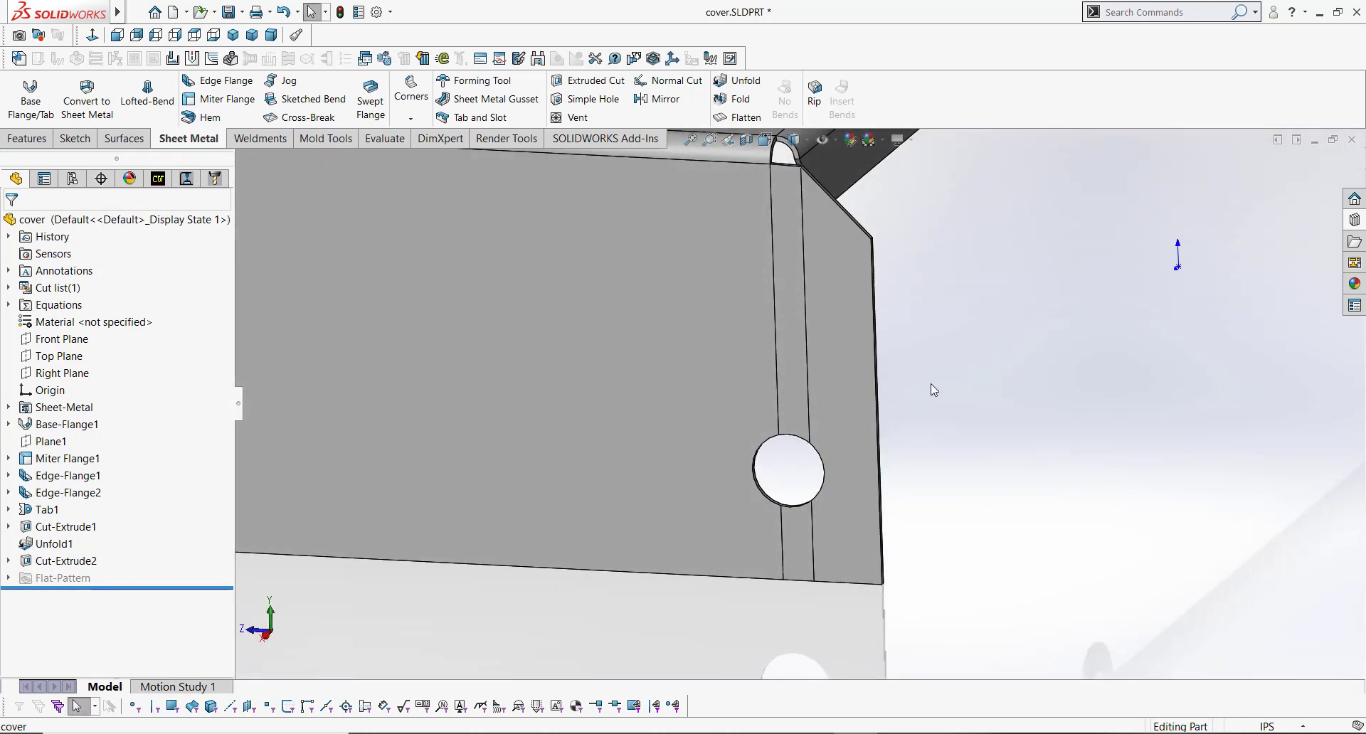
# Step: Fold the miter bend back into its formed state with the Fold command
pyautogui.click(758, 101)
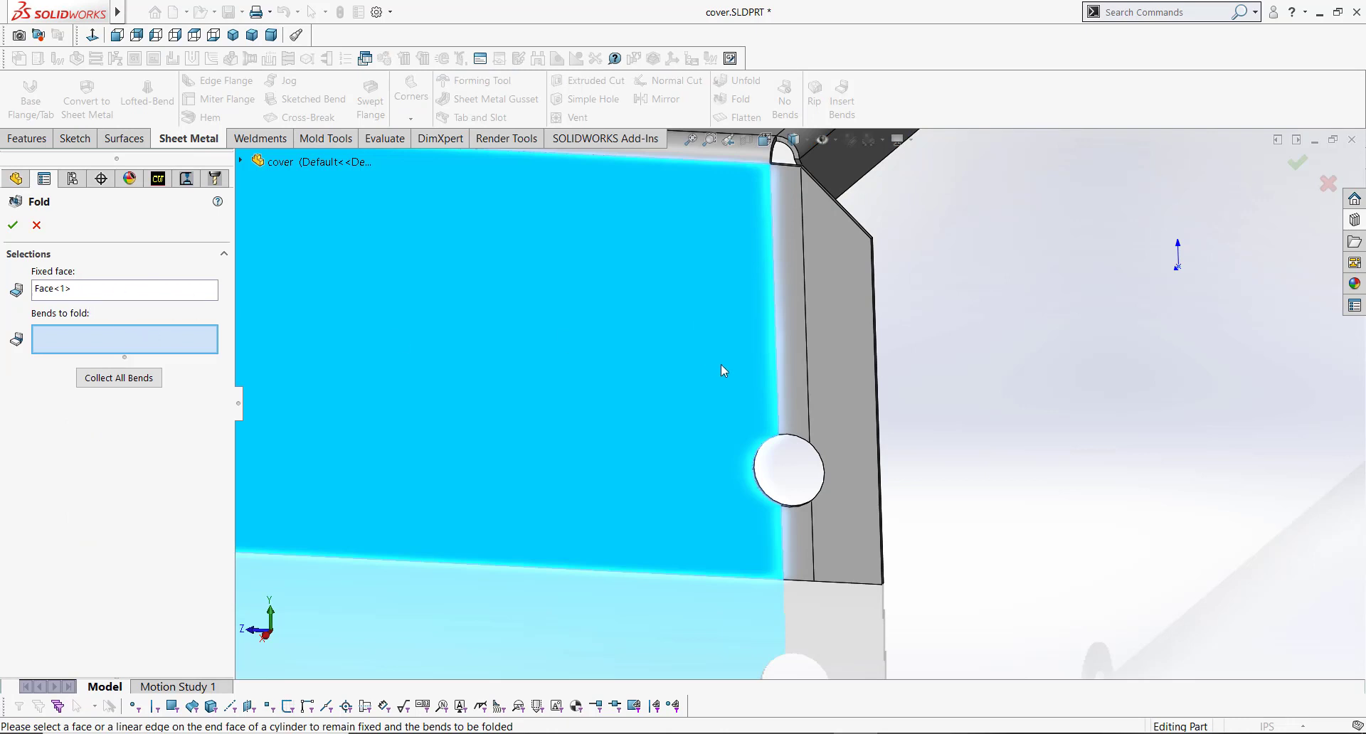
pyautogui.click(790, 331)
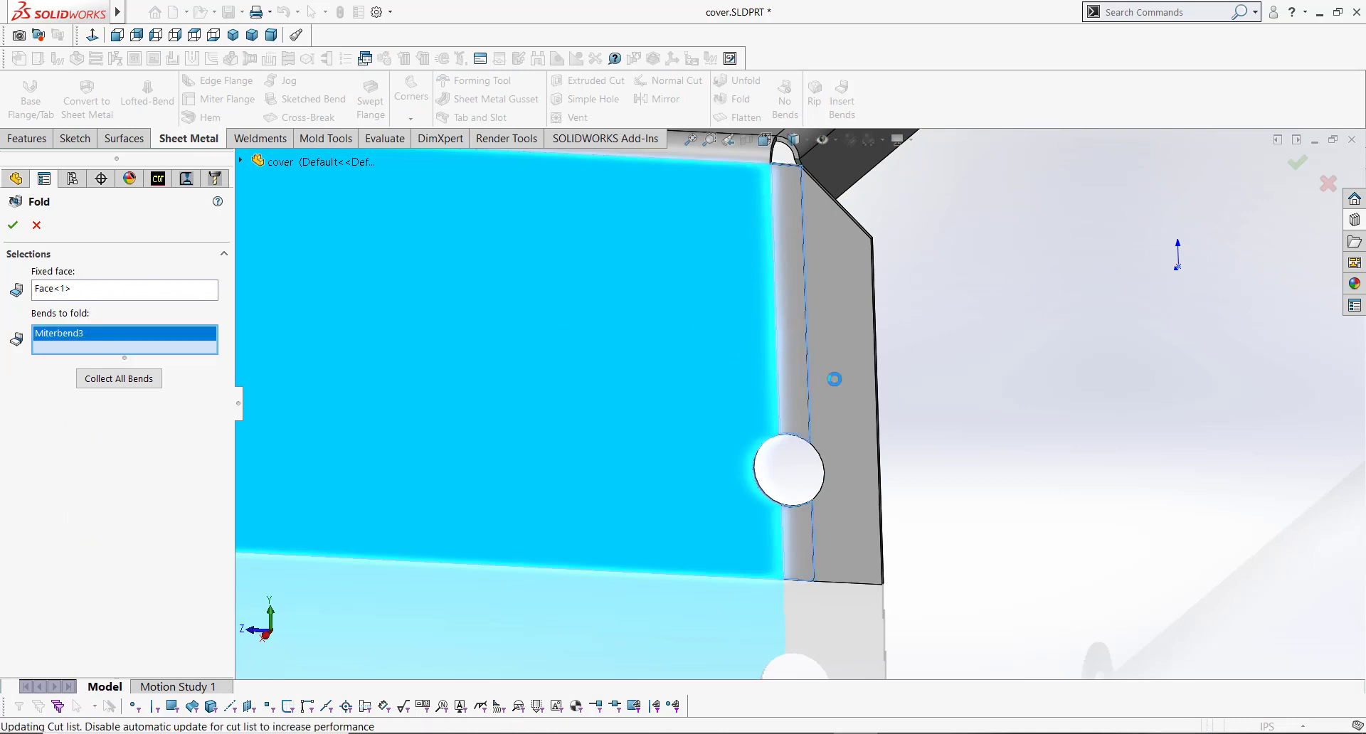
pyautogui.rightClick(835, 382)
# Step: Examine the hole where it crosses the refolded bend from several angles
pyautogui.moveTo(794, 479); pyautogui.dragTo(821, 459, button='middle')
pyautogui.scroll(-5, 810, 475)
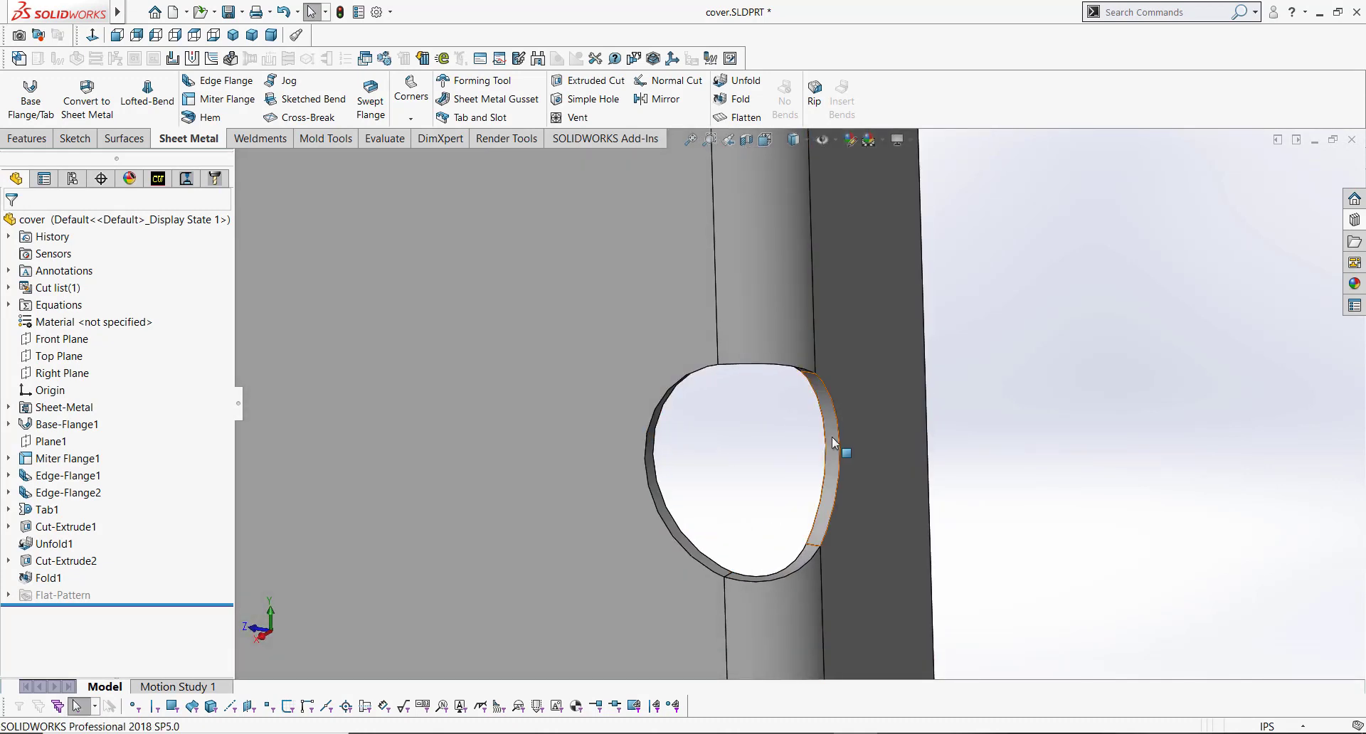
pyautogui.moveTo(827, 470); pyautogui.dragTo(942, 413, button='middle')
pyautogui.scroll(12, 943, 413)
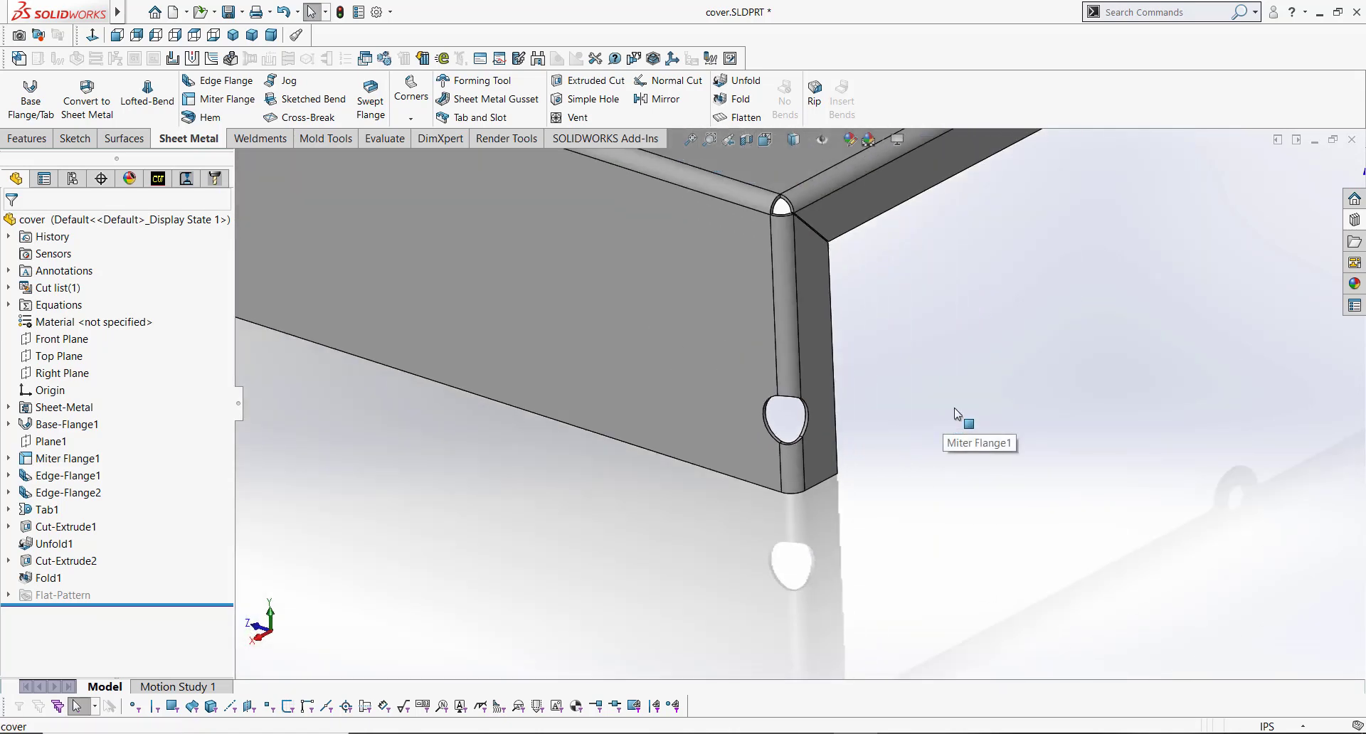
pyautogui.scroll(-7, 1078, 240)
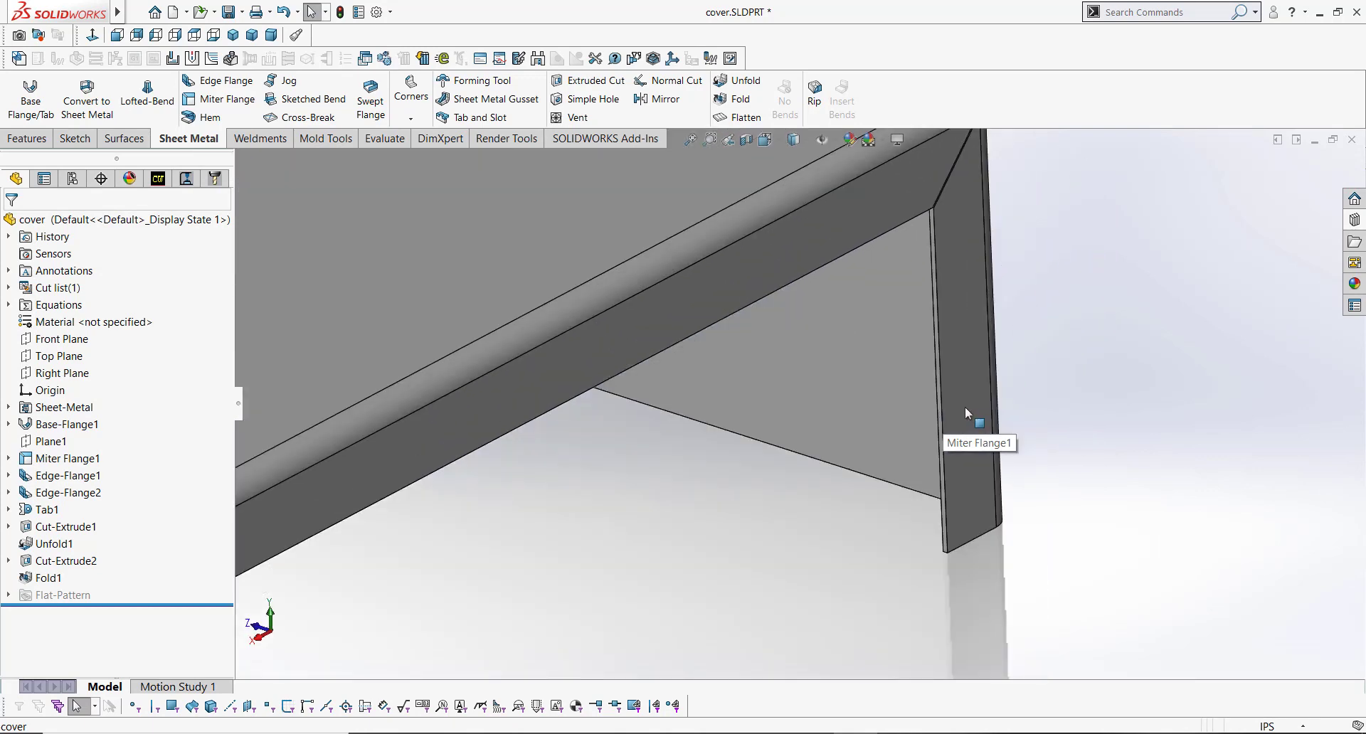
pyautogui.moveTo(964, 407); pyautogui.dragTo(840, 408, button='middle')
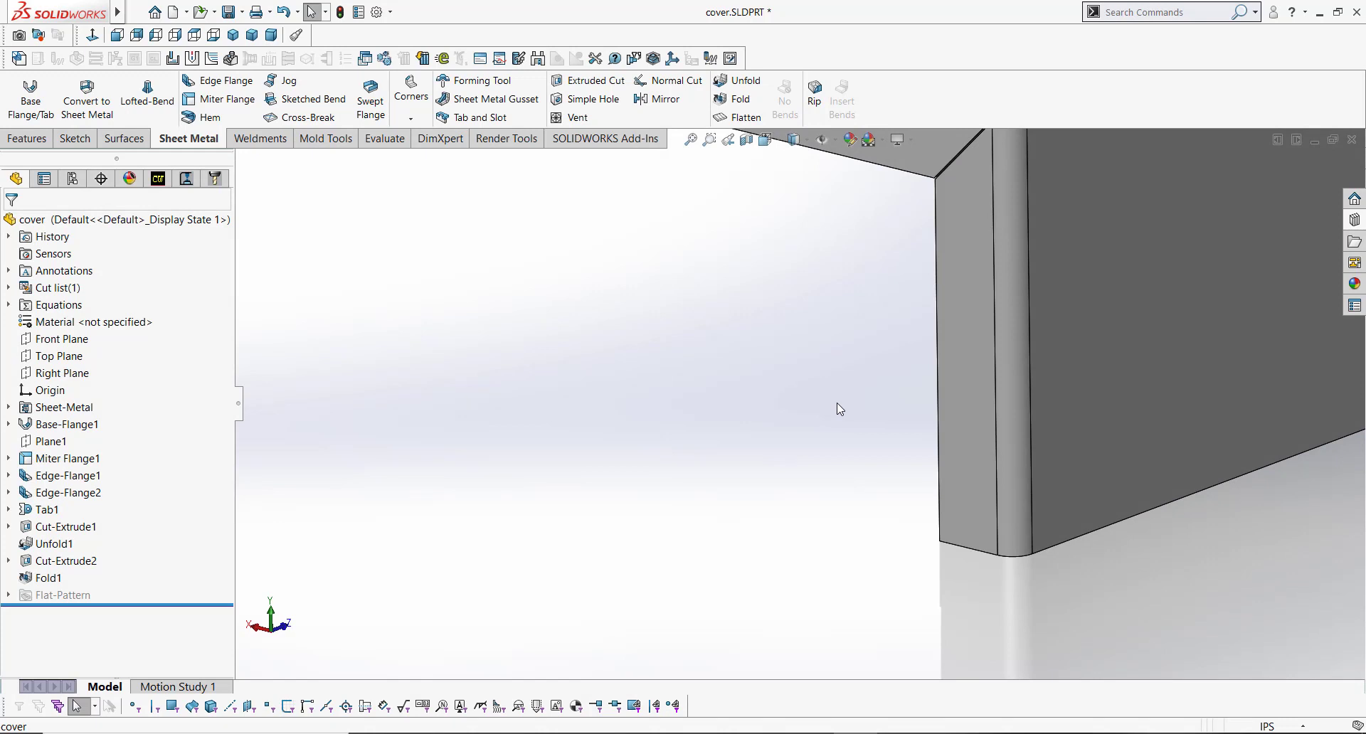
# Step: Start a sketch on the side flange face and draw a corner rectangle straddling the bend edge
pyautogui.click(980, 364)
pyautogui.click(1042, 324)
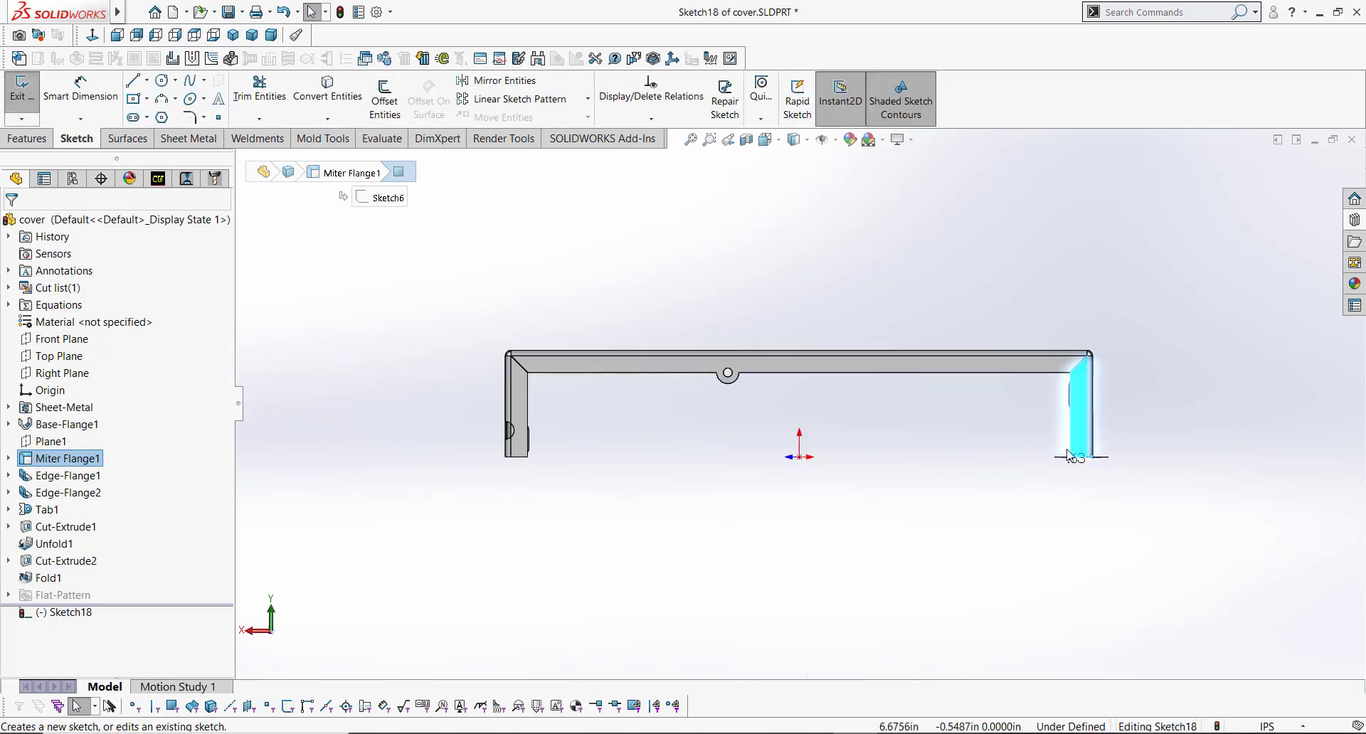
pyautogui.scroll(-6, 1085, 406)
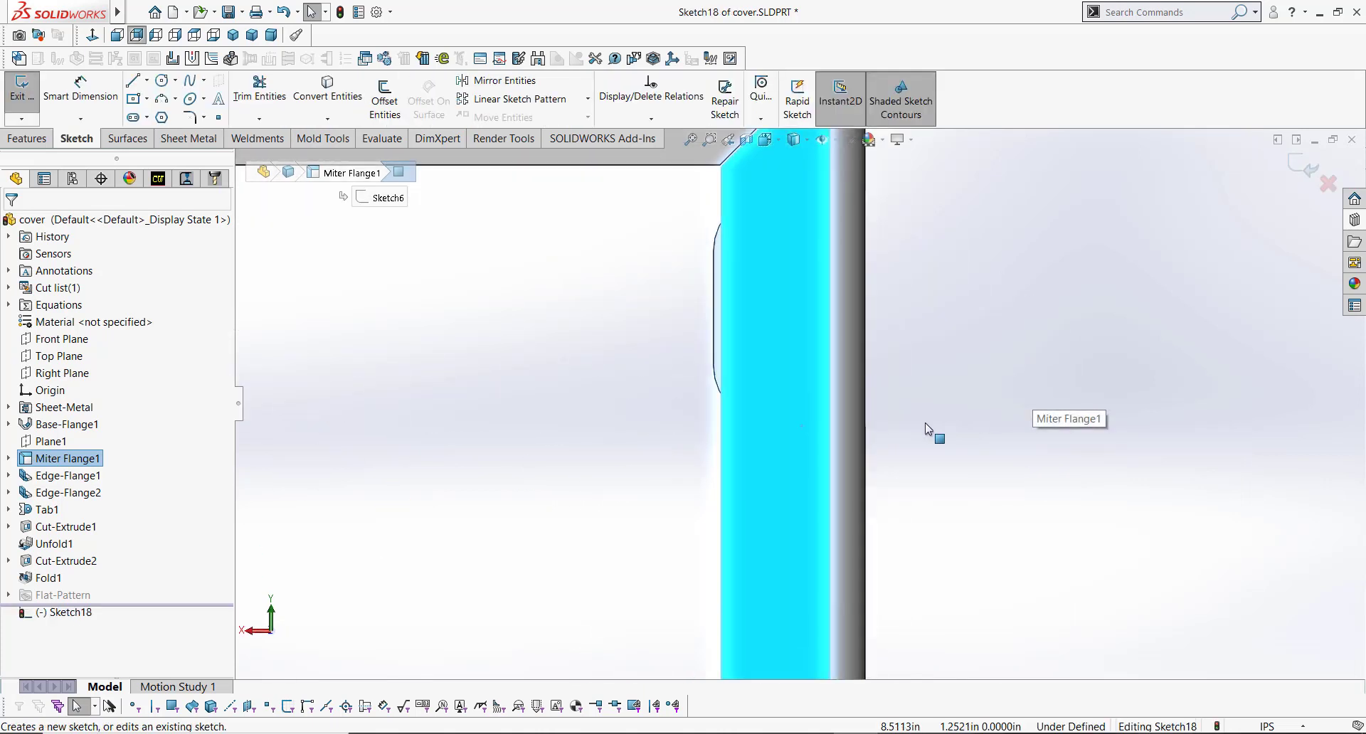
pyautogui.press('s')
pyautogui.click(958, 475)
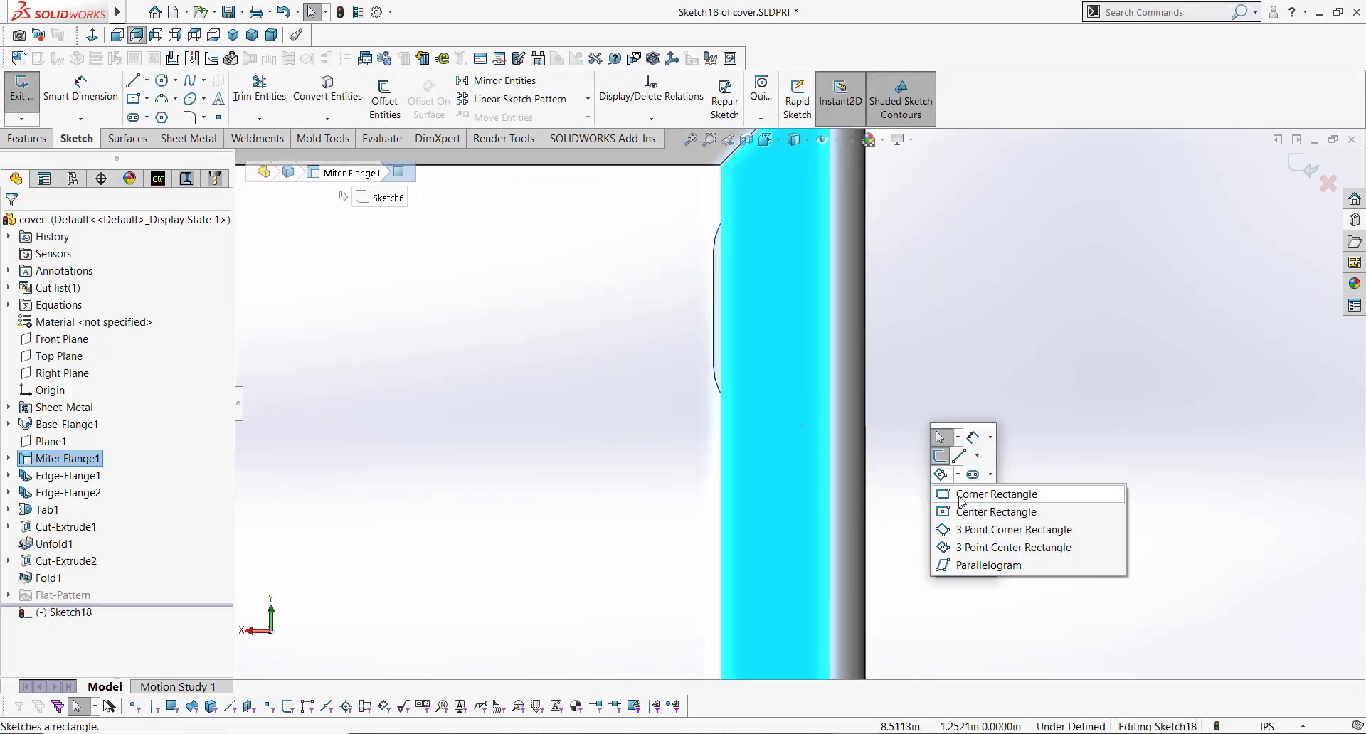
pyautogui.click(981, 494)
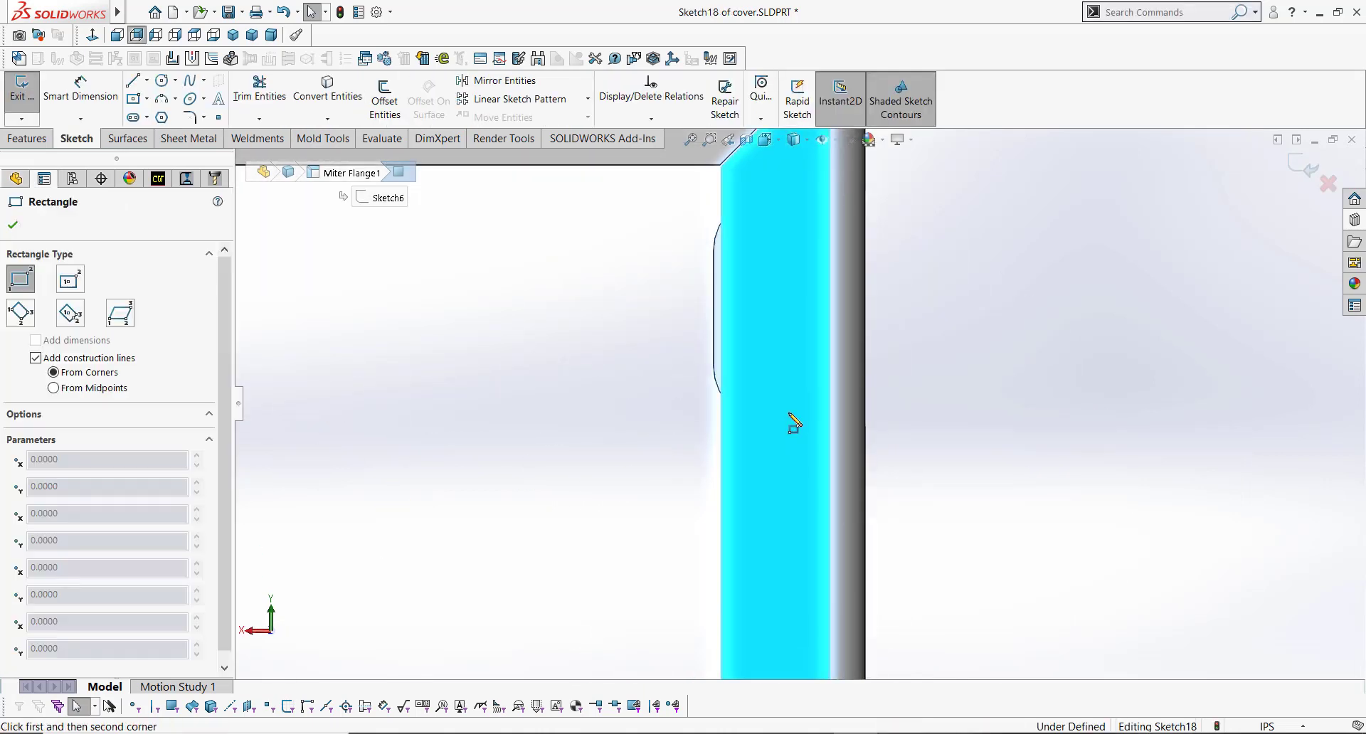
pyautogui.click(865, 372)
pyautogui.click(769, 546)
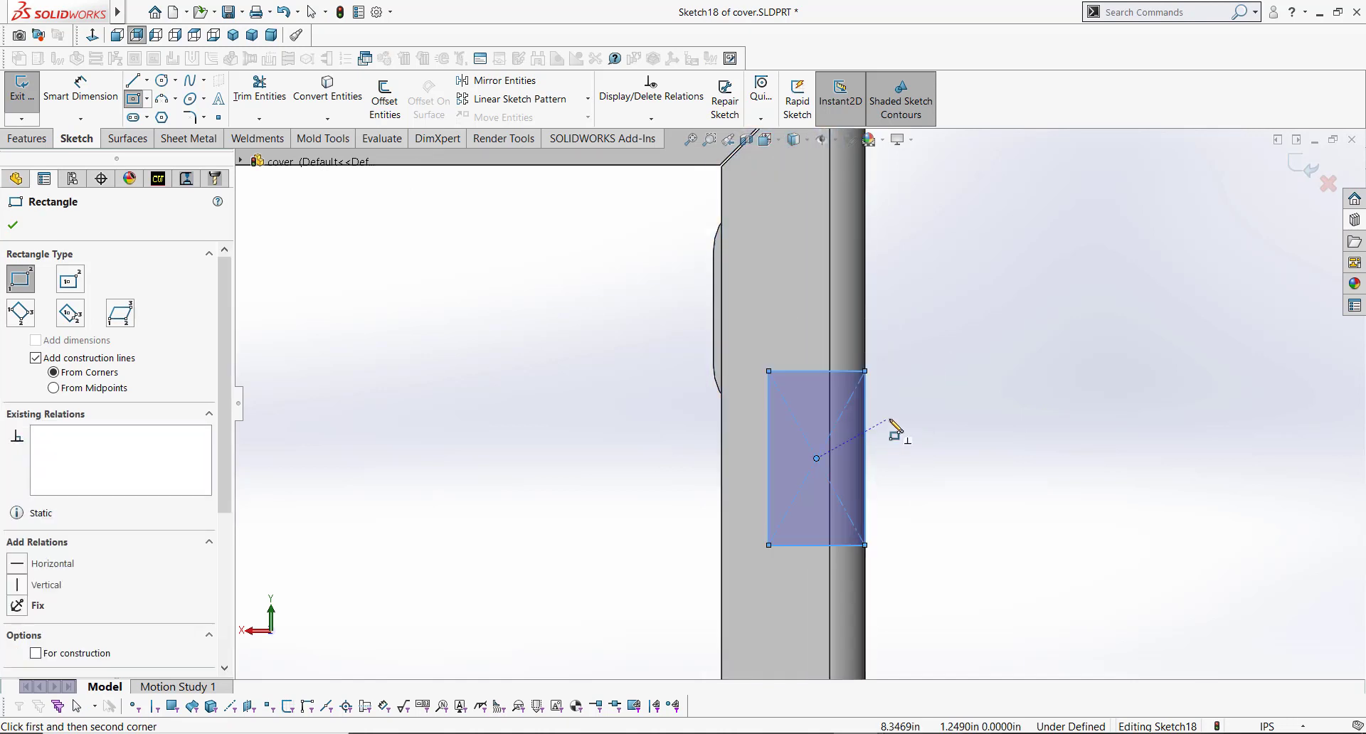
# Step: Dimension the rectangle's height as 0.75 in
pyautogui.press('s')
pyautogui.click(991, 418)
pyautogui.scroll(3, 896, 528)
pyautogui.scroll(2, 894, 526)
pyautogui.scroll(-4, 853, 455)
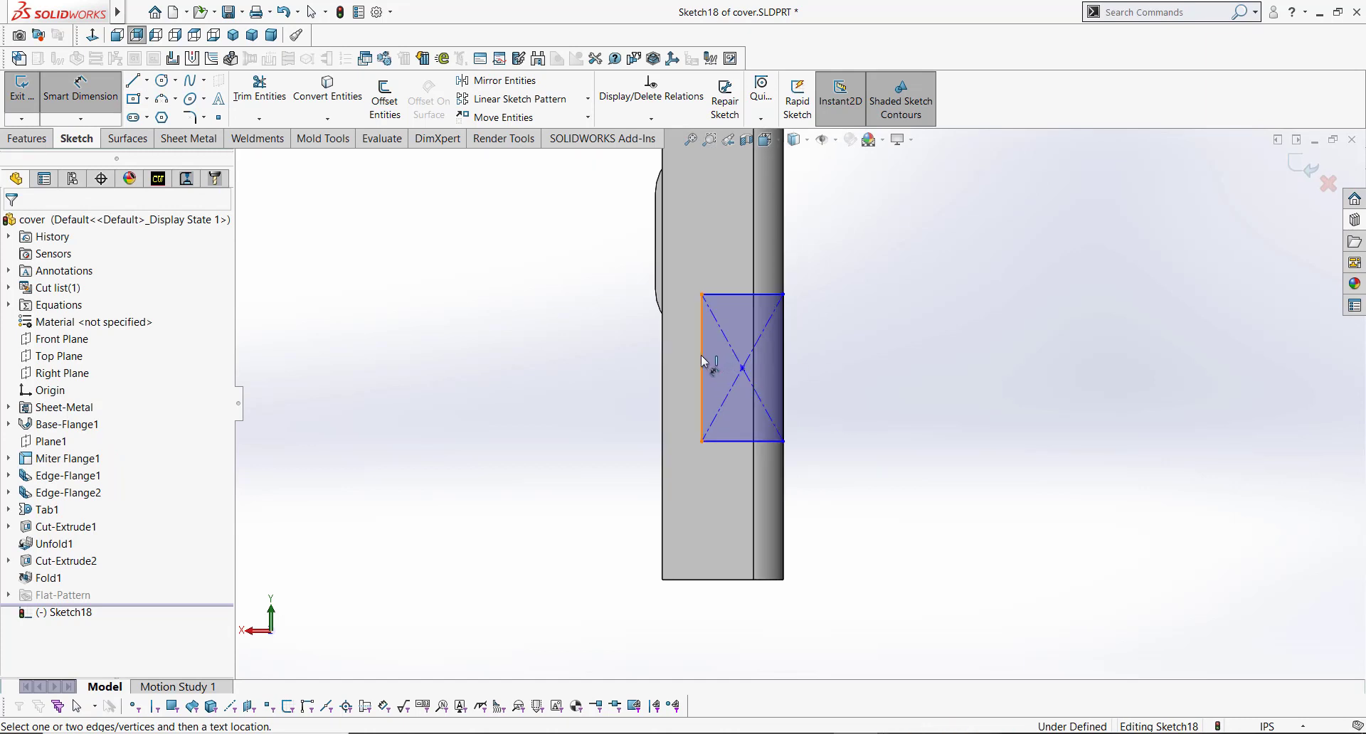
pyautogui.click(701, 356)
pyautogui.click(608, 367)
pyautogui.write('.75')
pyautogui.press('Return')
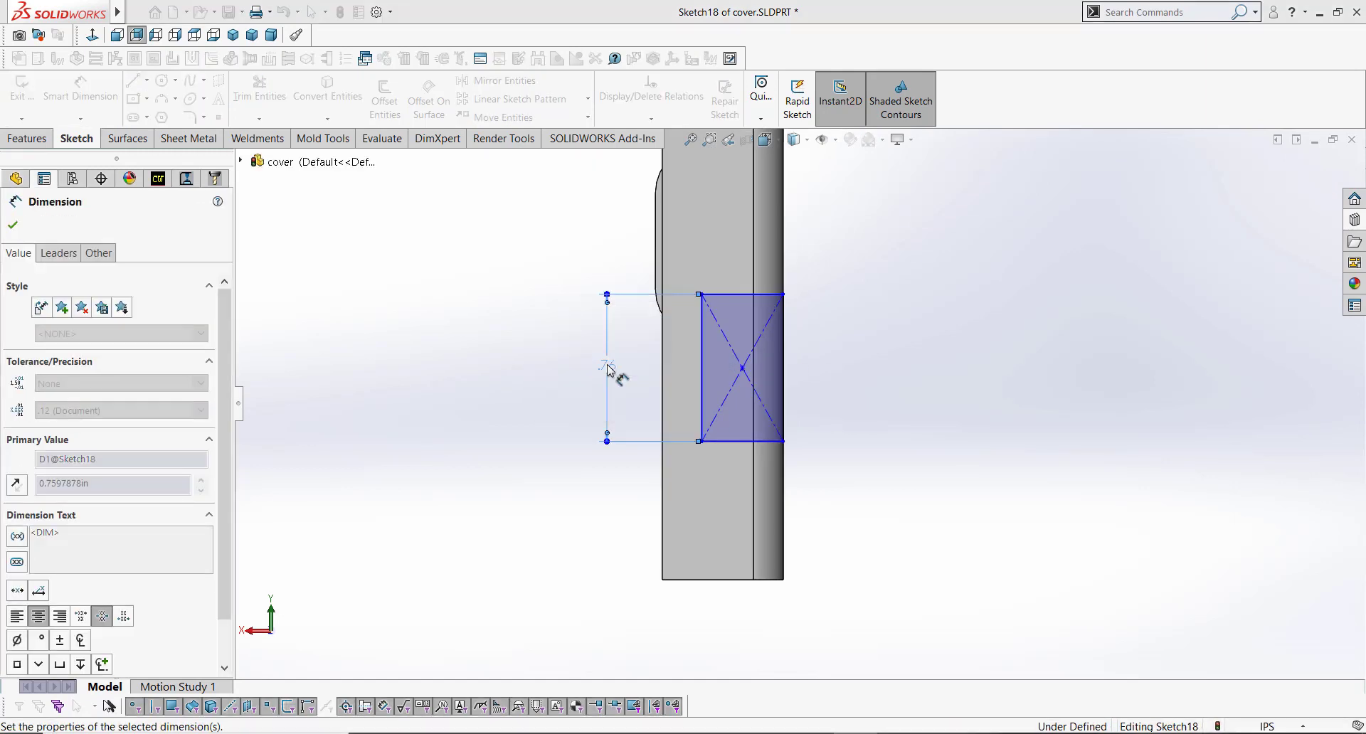
# Step: Dimension the rectangle 1 in above the flange's bottom edge and set its width to 0.375 in
pyautogui.click(726, 442)
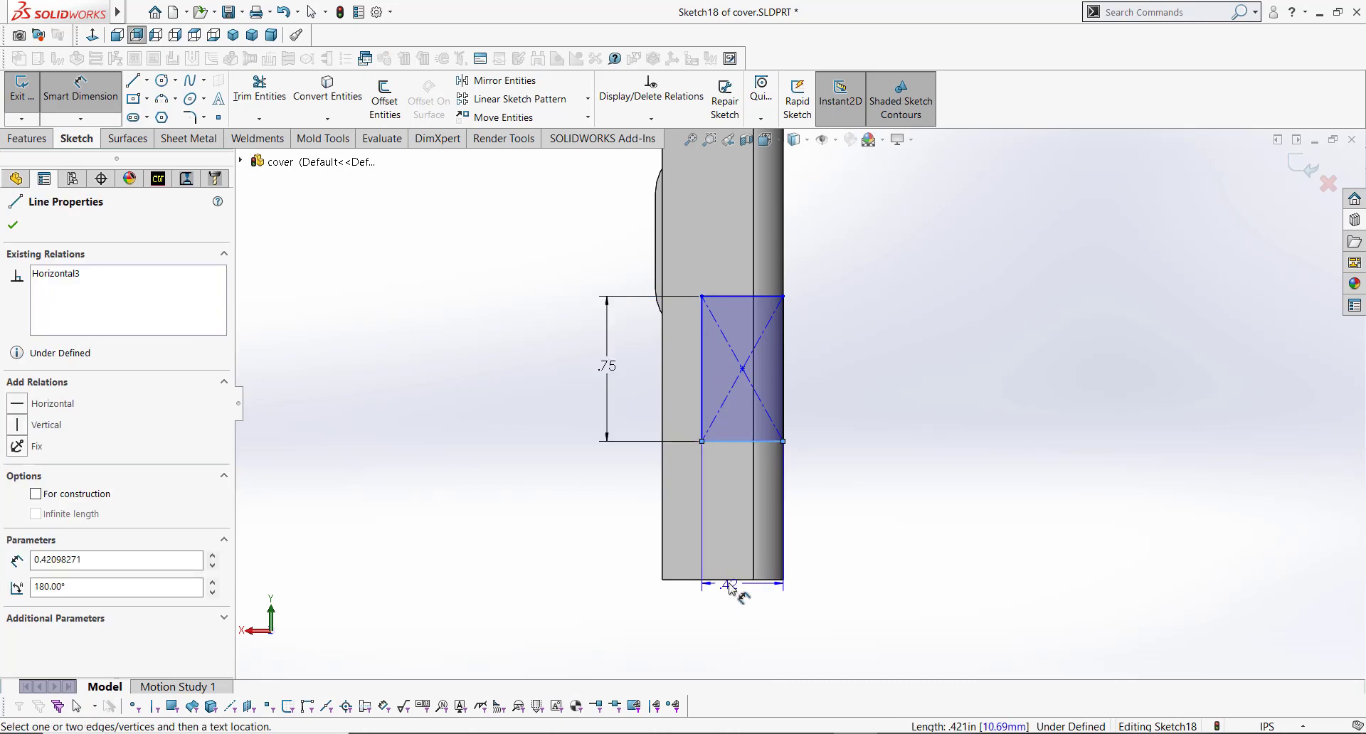
pyautogui.click(729, 580)
pyautogui.click(608, 528)
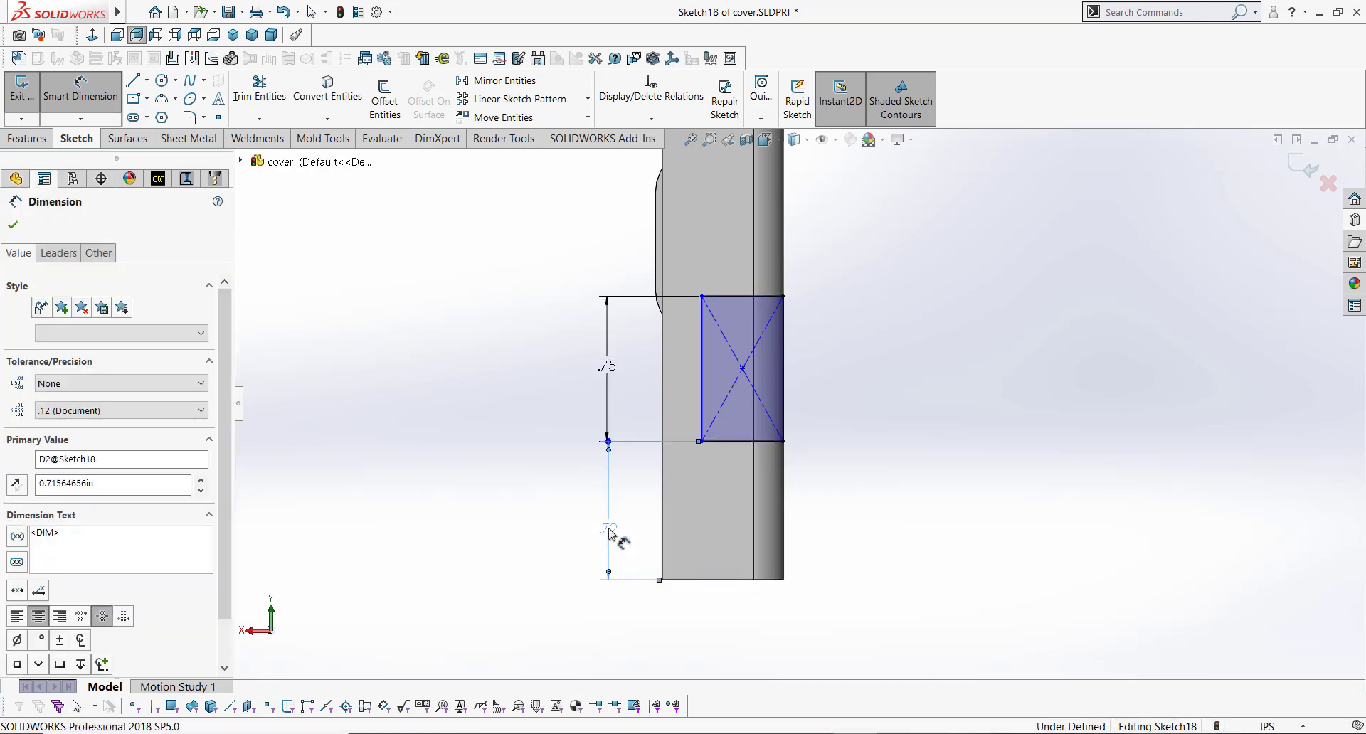
pyautogui.write('1')
pyautogui.press('Return')
pyautogui.click(753, 386)
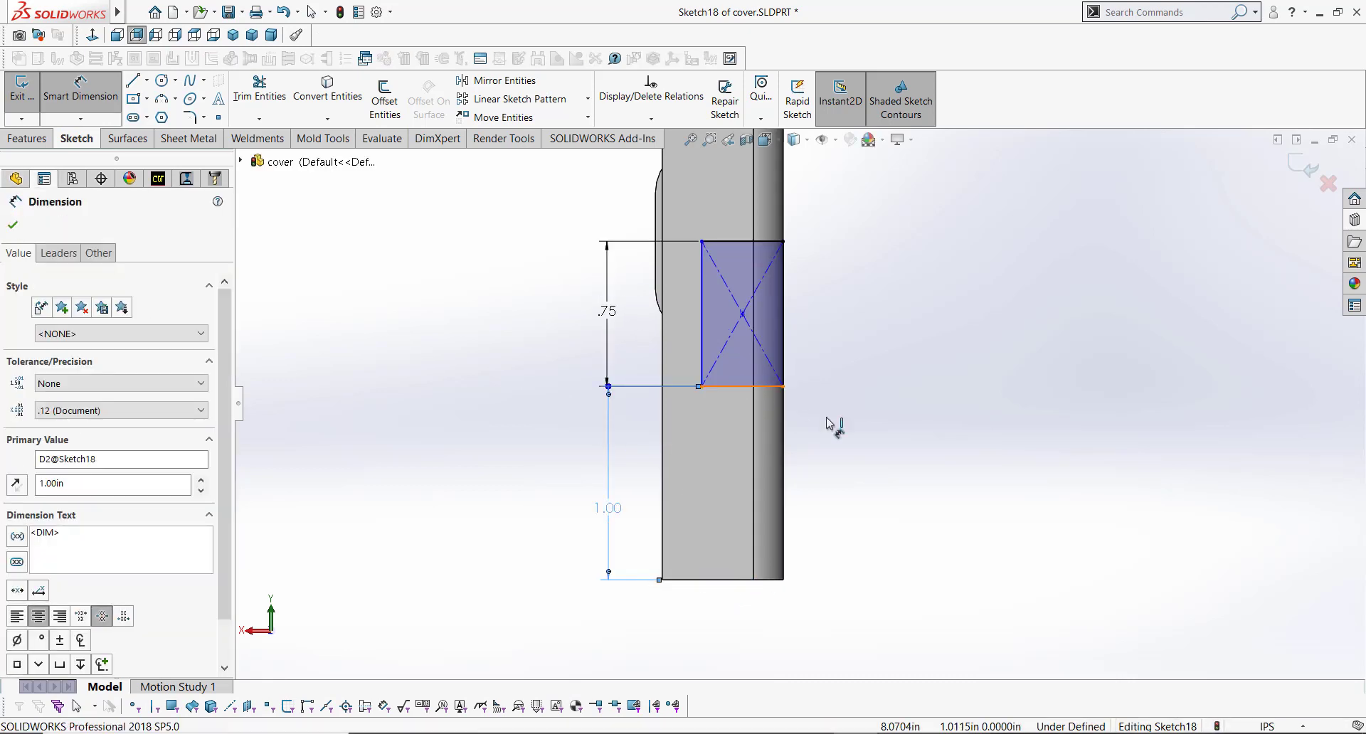
pyautogui.click(839, 435)
pyautogui.write('.375')
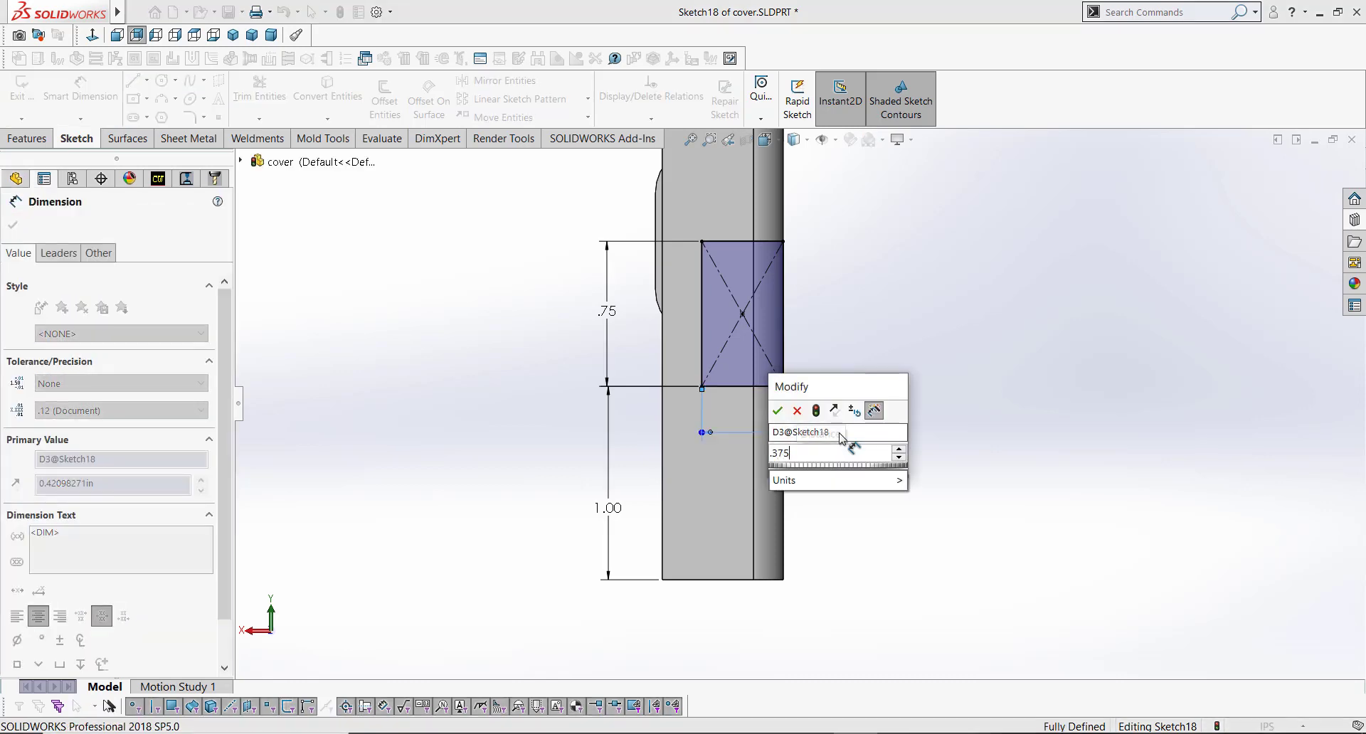
pyautogui.press('Return')
# Step: Cut the rectangle 0.5 in deep with Extruded Cut, with link to thickness turned off
pyautogui.moveTo(833, 342); pyautogui.dragTo(804, 382, button='middle')
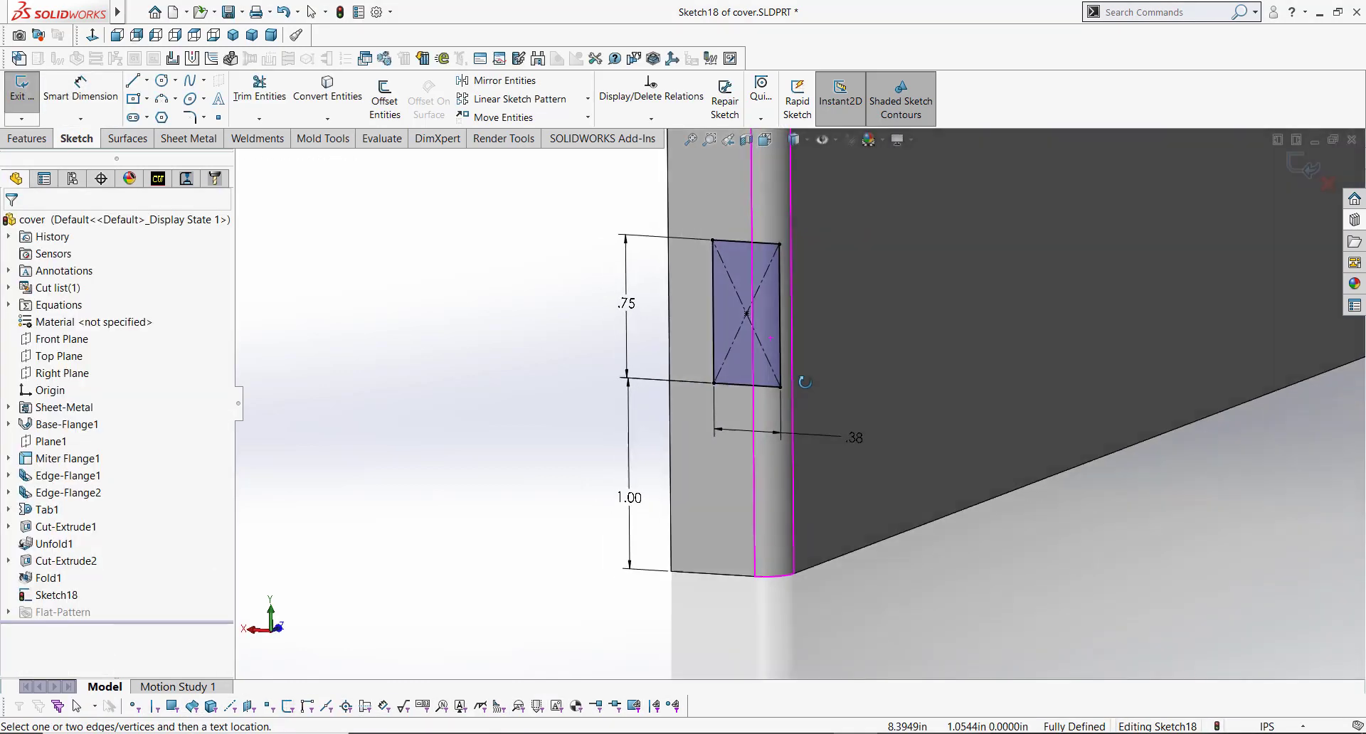
pyautogui.press('s')
pyautogui.click(815, 531)
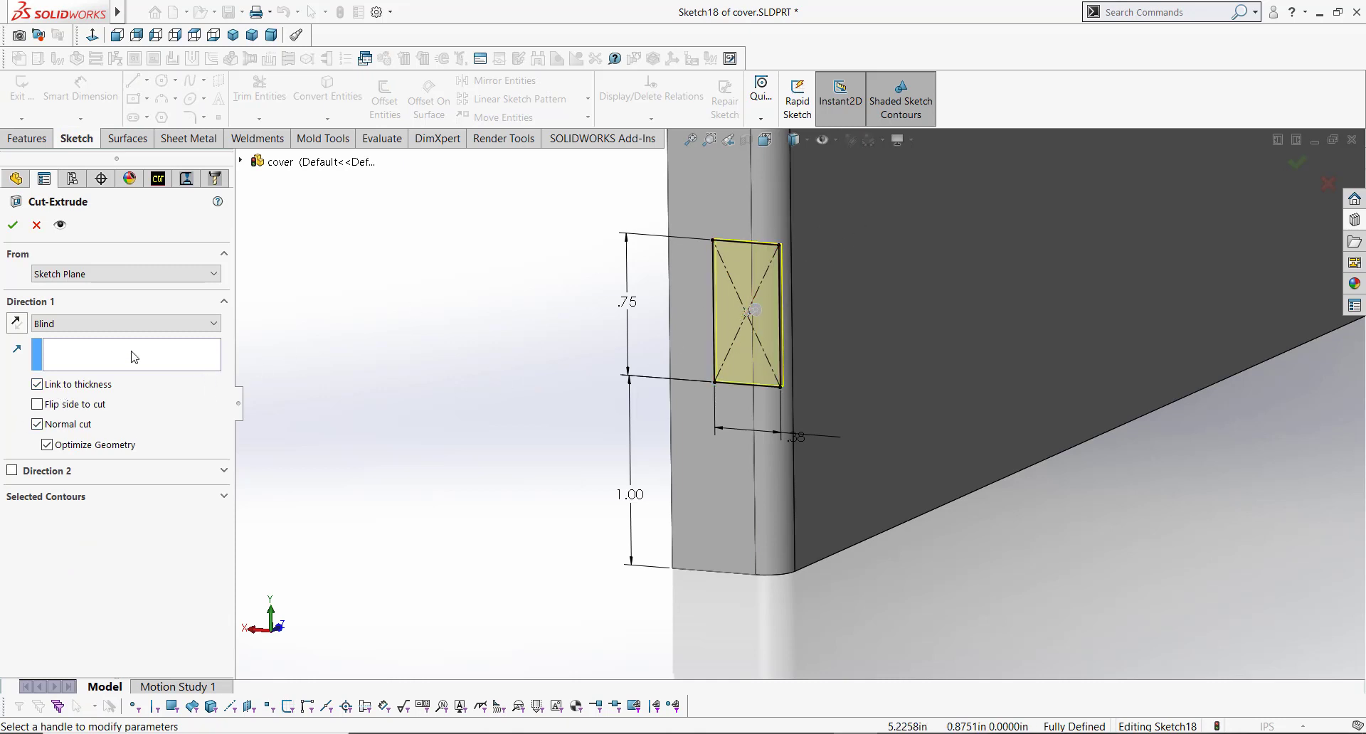
pyautogui.click(37, 384)
pyautogui.doubleClick(64, 387)
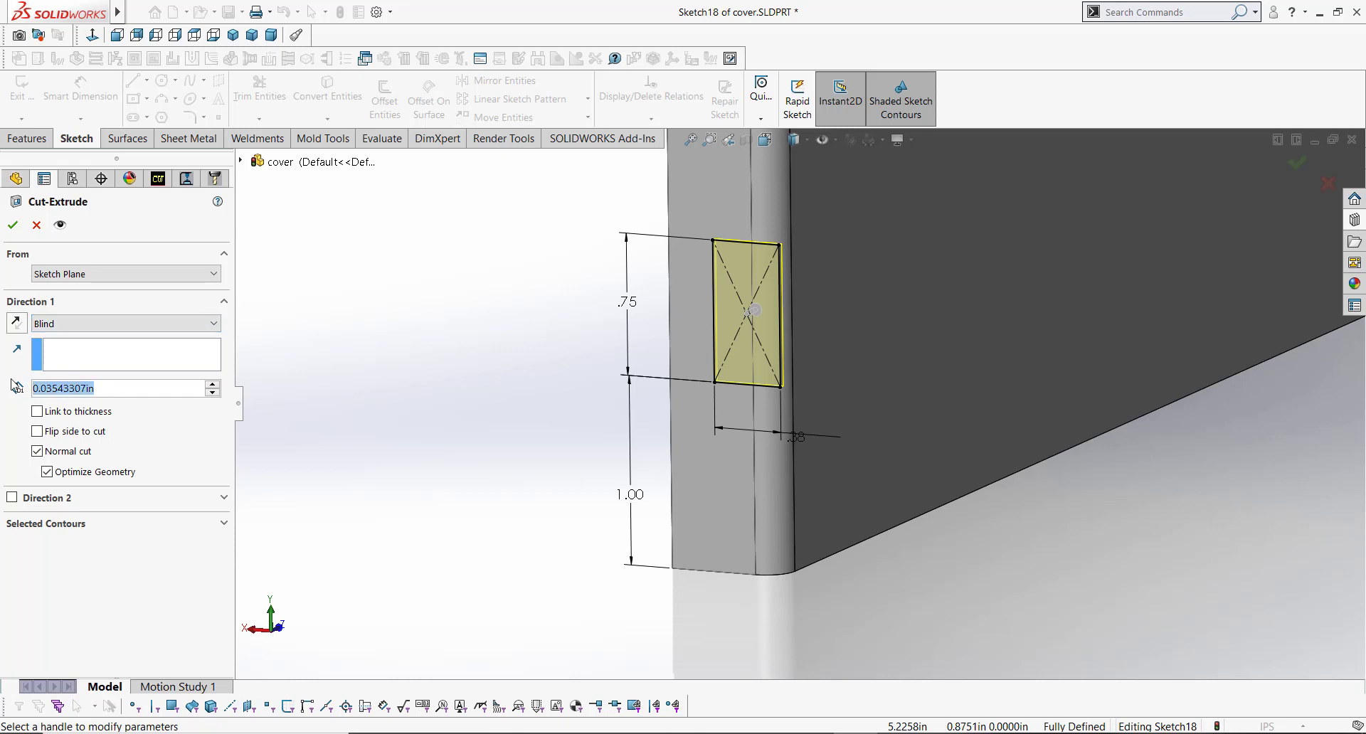
pyautogui.write('.5')
pyautogui.press('Return')
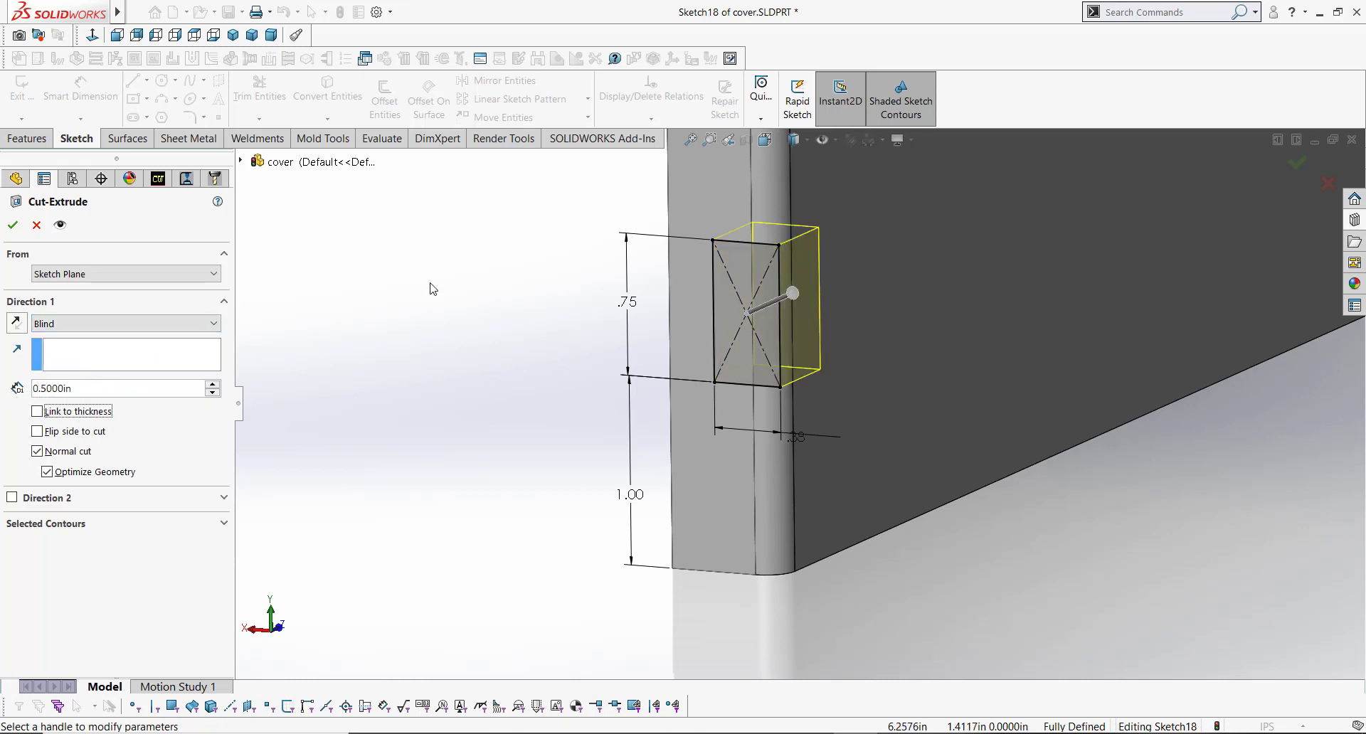
pyautogui.click(12, 226)
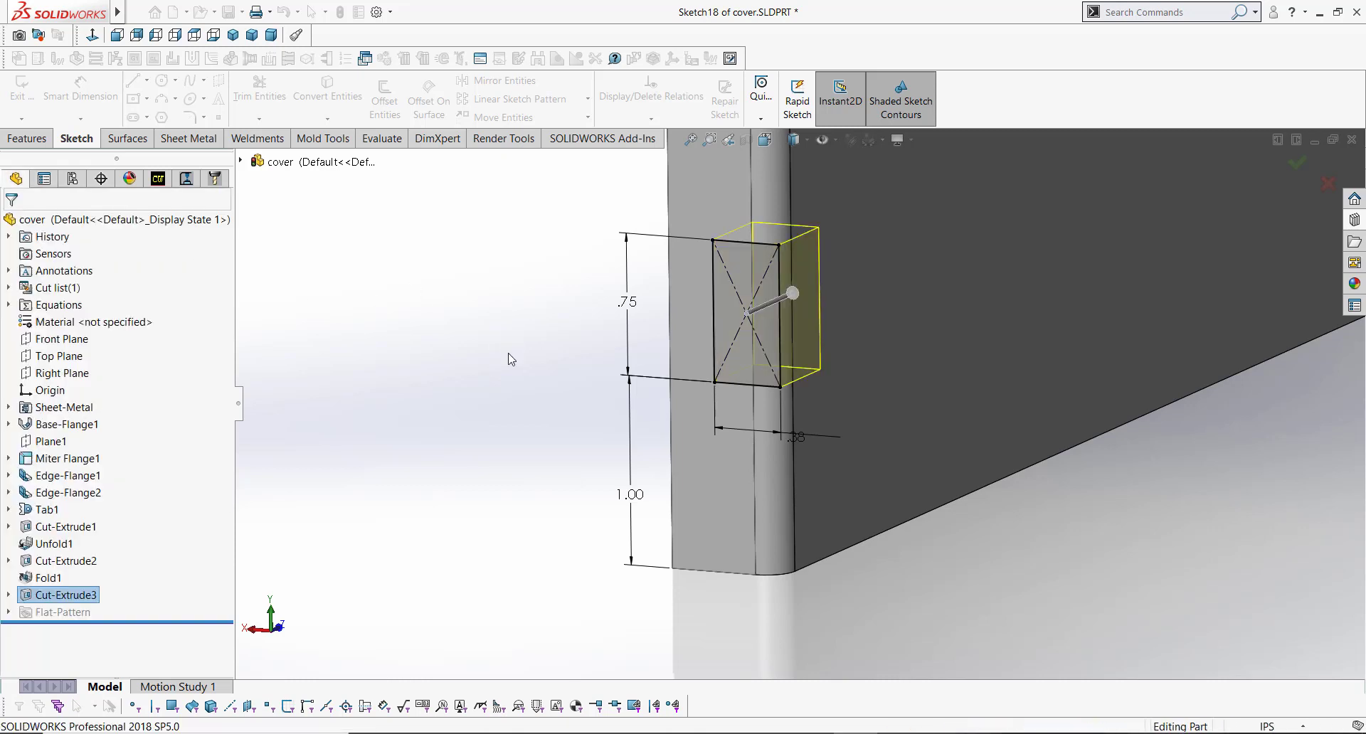
# Step: Flatten the part to inspect the rectangular cut, then return it to the formed state
pyautogui.moveTo(856, 305)
pyautogui.mouseDown(button='middle')
pyautogui.moveTo(841, 287)
pyautogui.moveTo(755, 269)
pyautogui.moveTo(805, 275)
pyautogui.moveTo(825, 357)
pyautogui.mouseUp(button='middle')
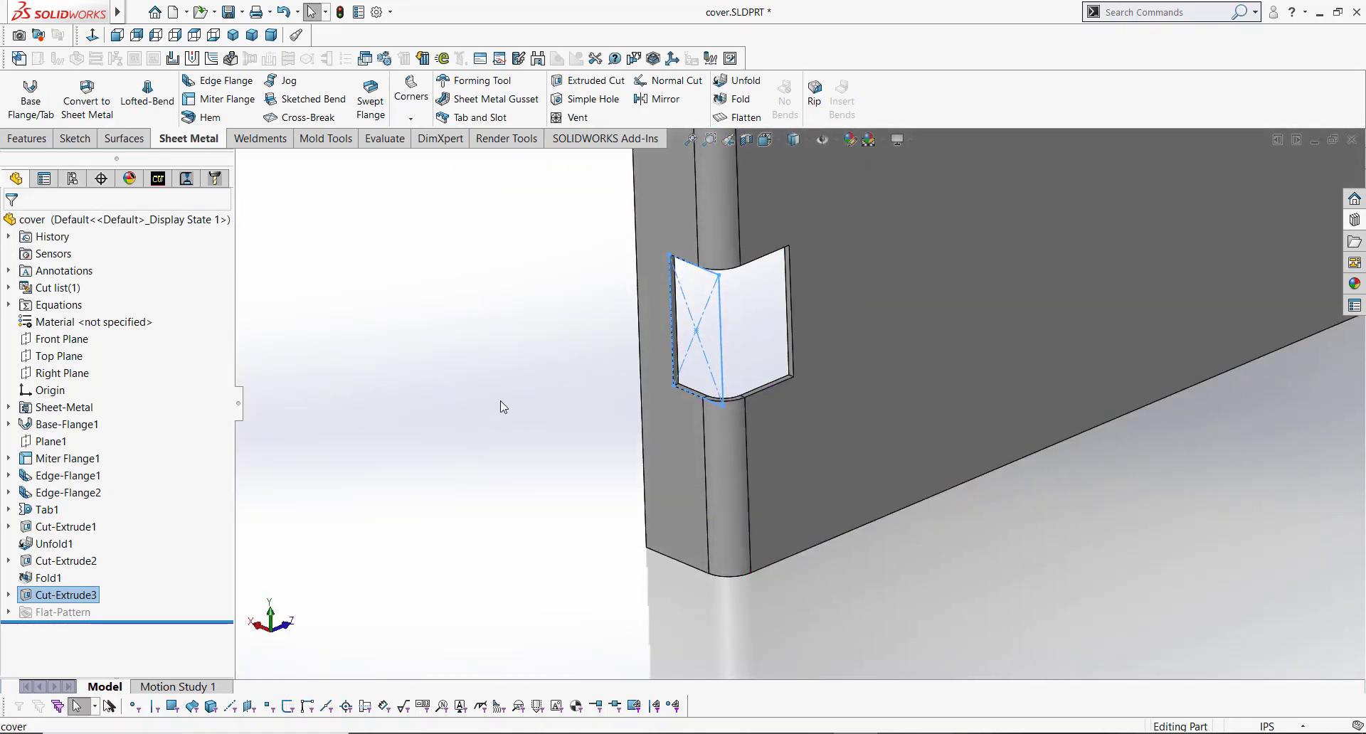
pyautogui.click(503, 406)
pyautogui.scroll(6, 750, 303)
pyautogui.scroll(-2, 776, 312)
pyautogui.click(743, 120)
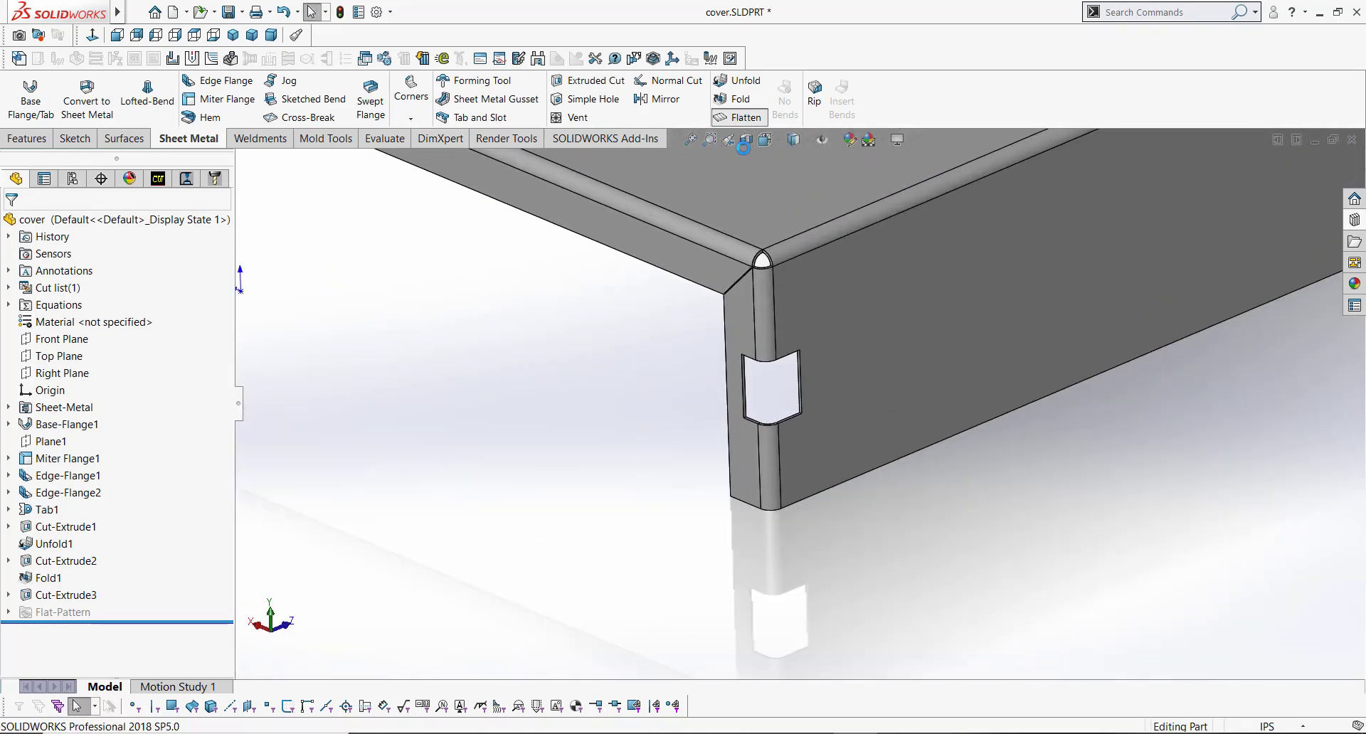
pyautogui.scroll(-5, 846, 333)
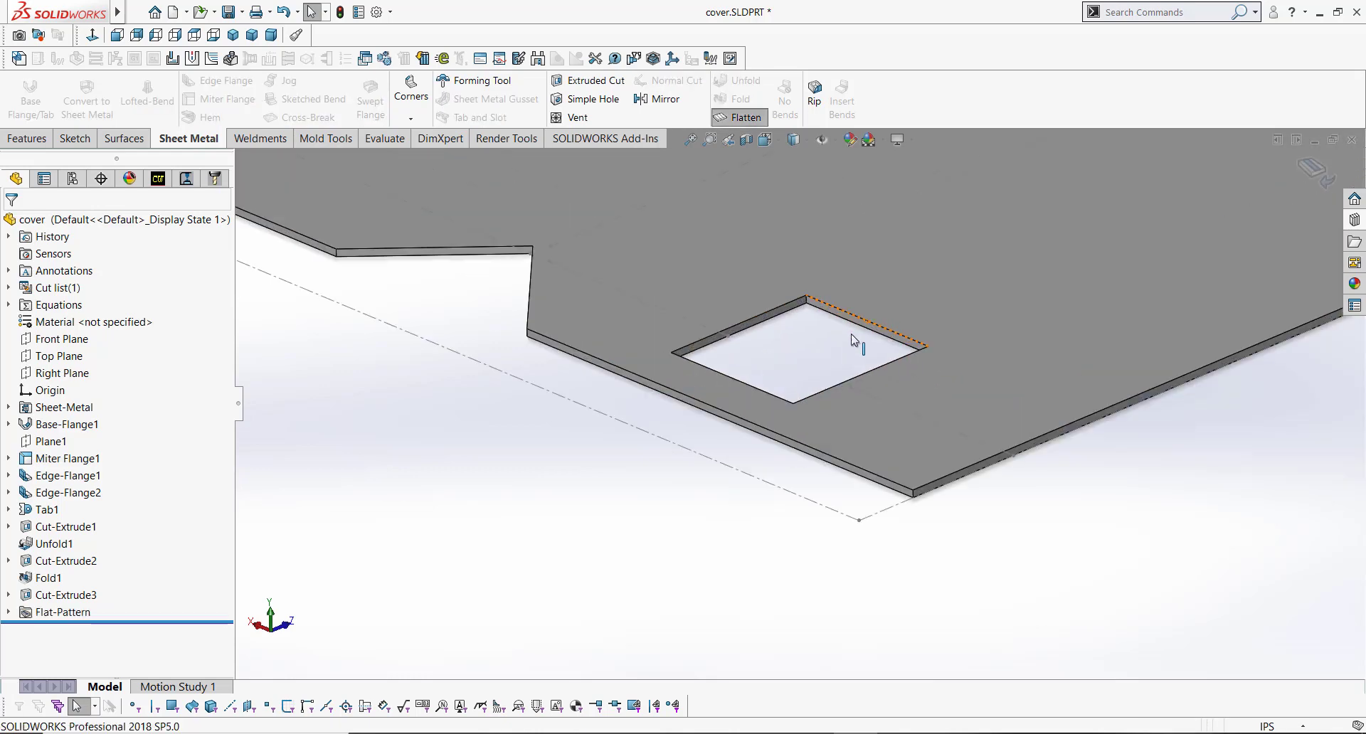
pyautogui.moveTo(831, 327); pyautogui.dragTo(778, 373, button='middle')
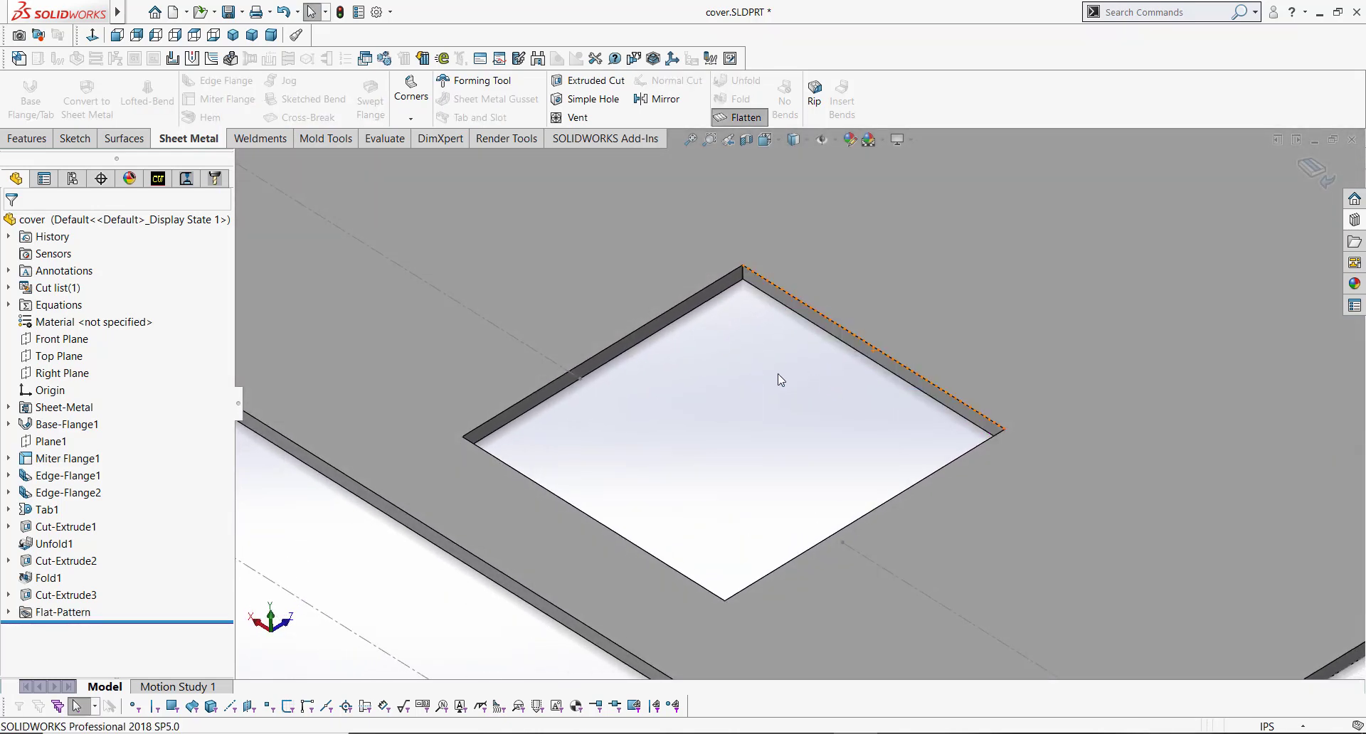
pyautogui.click(753, 121)
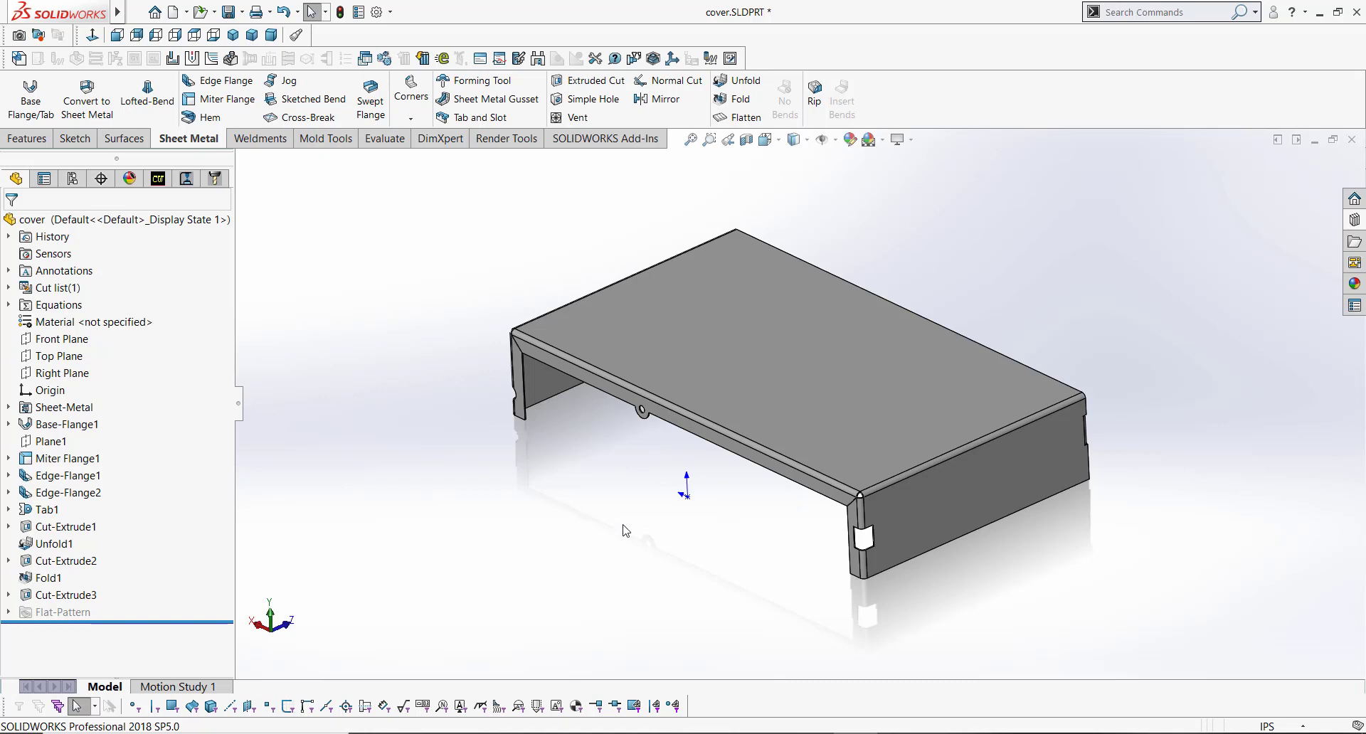
# Step: Save the part
pyautogui.click(229, 12)
pyautogui.moveTo(847, 409)
pyautogui.mouseDown(button='middle')
pyautogui.moveTo(869, 382)
pyautogui.moveTo(850, 398)
pyautogui.mouseUp(button='middle')
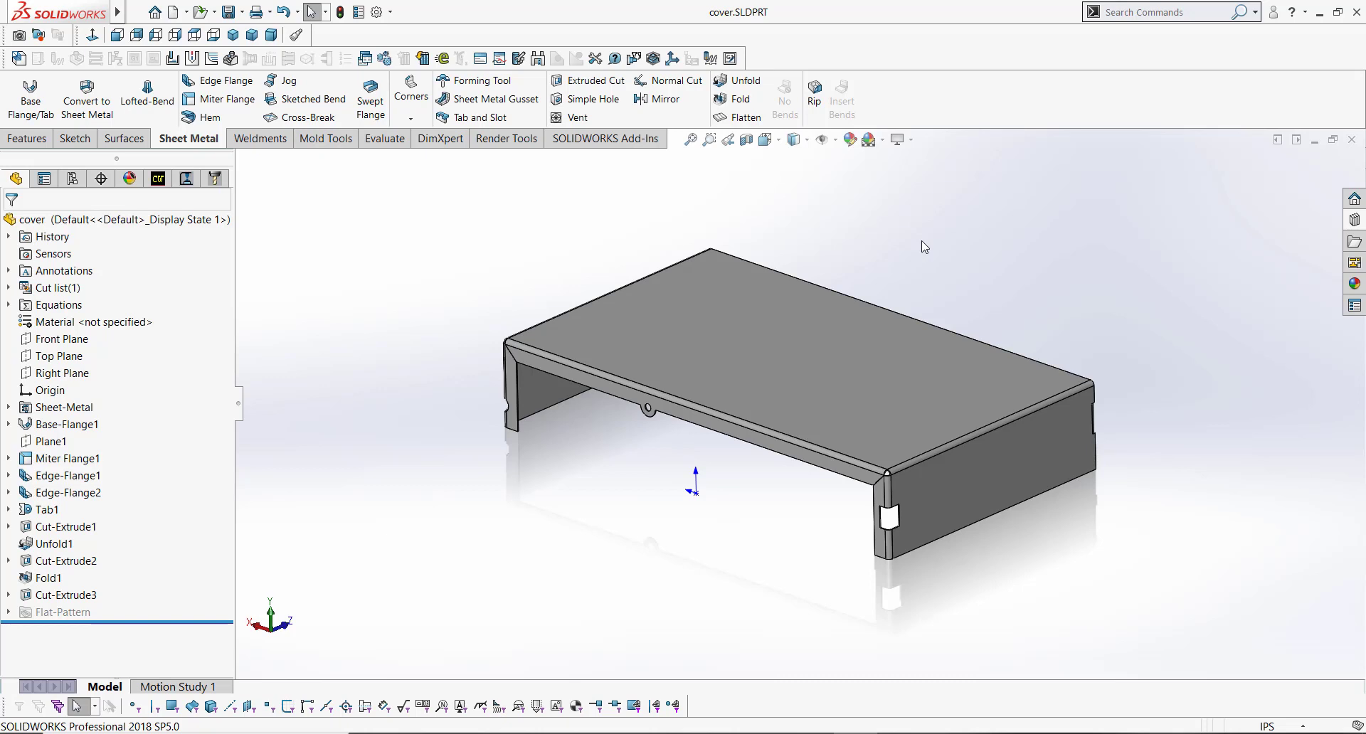
# Step: Browse the Design Library to the embosses forming tools and preview the counter sink emboss
pyautogui.click(1354, 220)
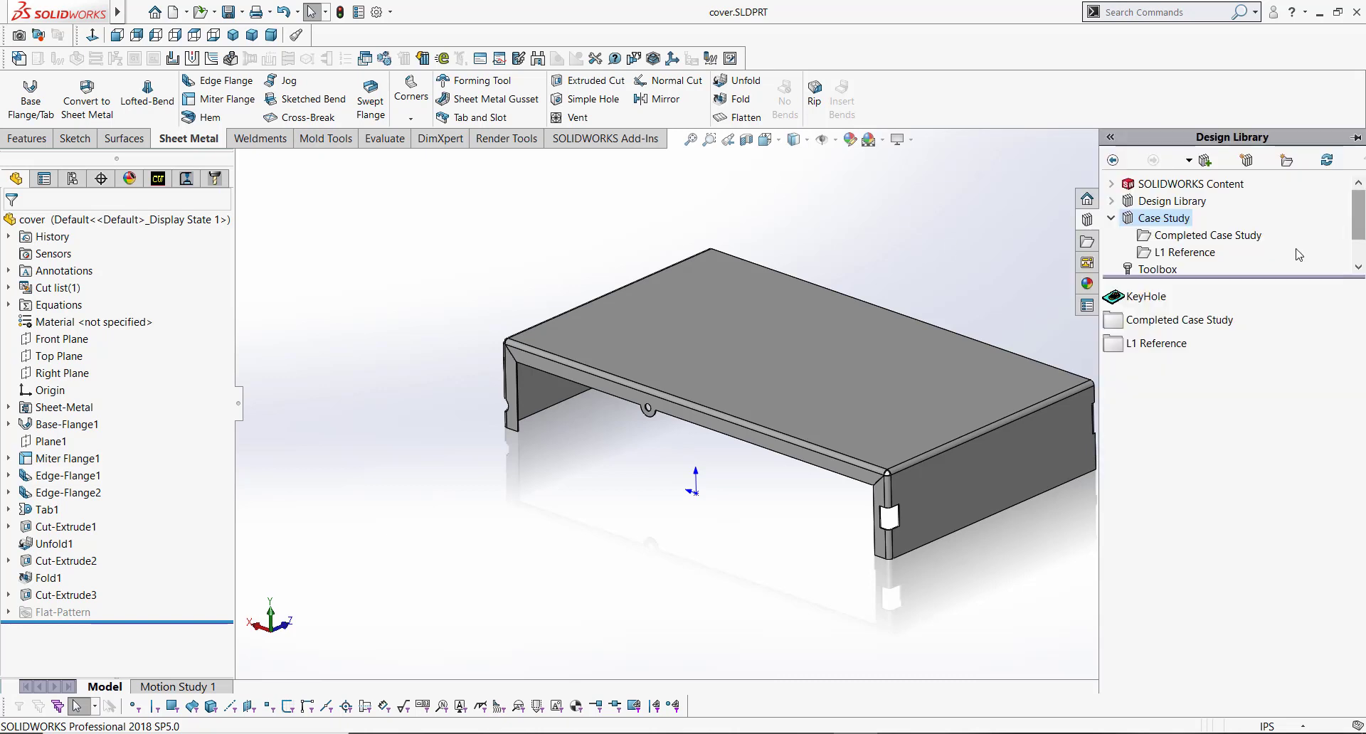
pyautogui.click(1111, 218)
pyautogui.click(1112, 201)
pyautogui.click(1166, 253)
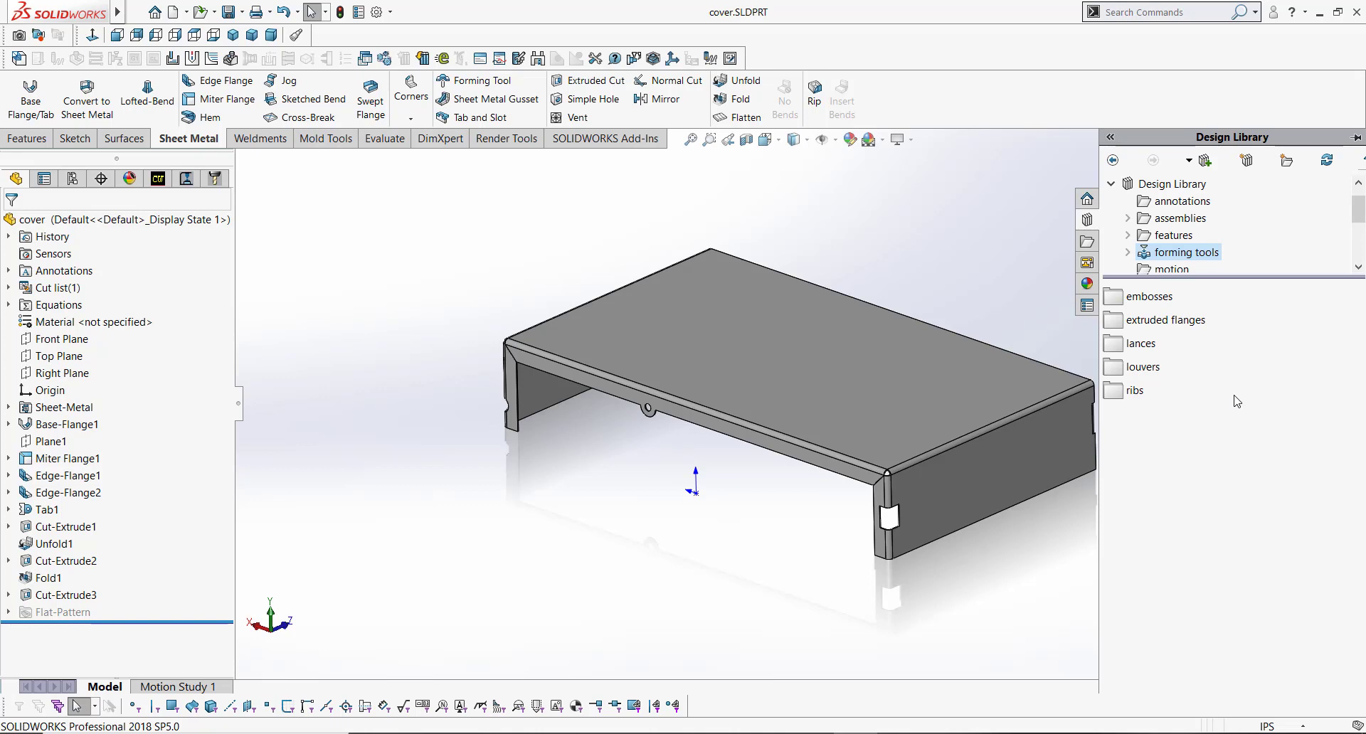
pyautogui.moveTo(1355, 210); pyautogui.dragTo(1358, 216)
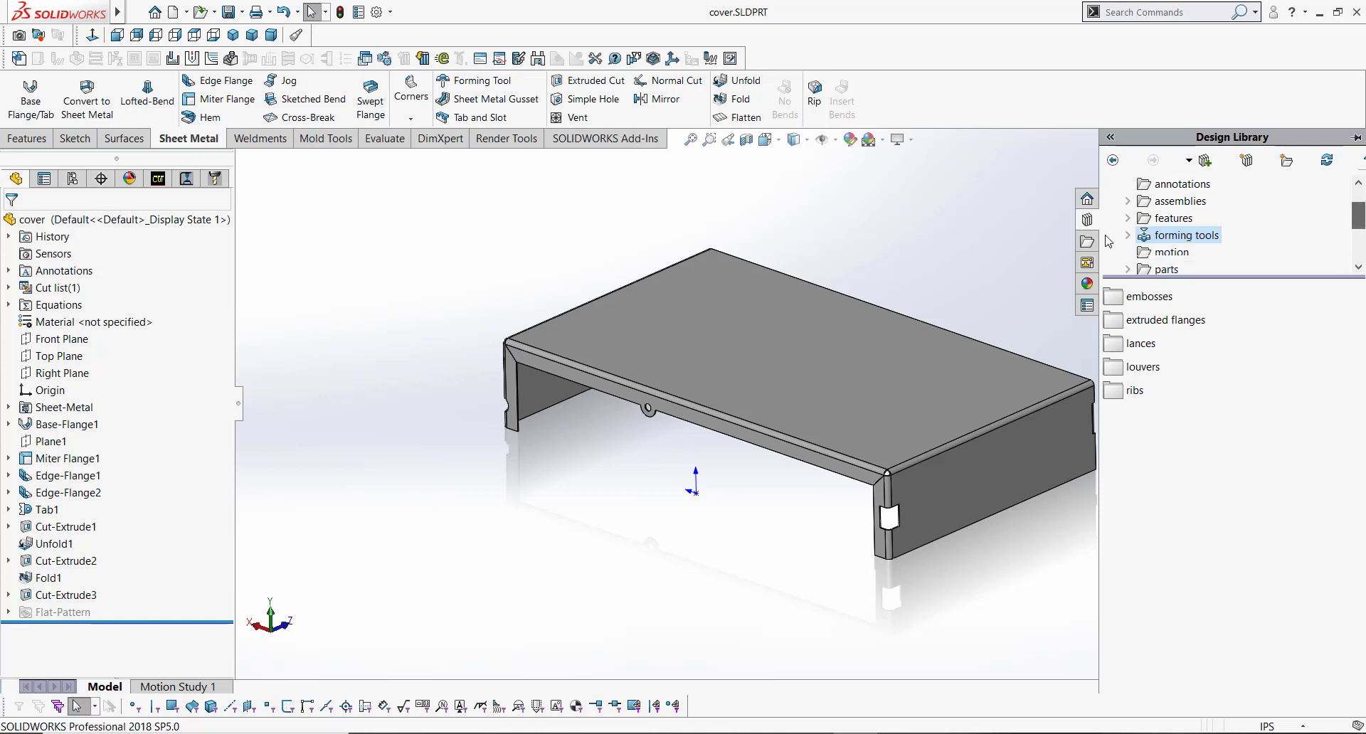
pyautogui.click(1128, 236)
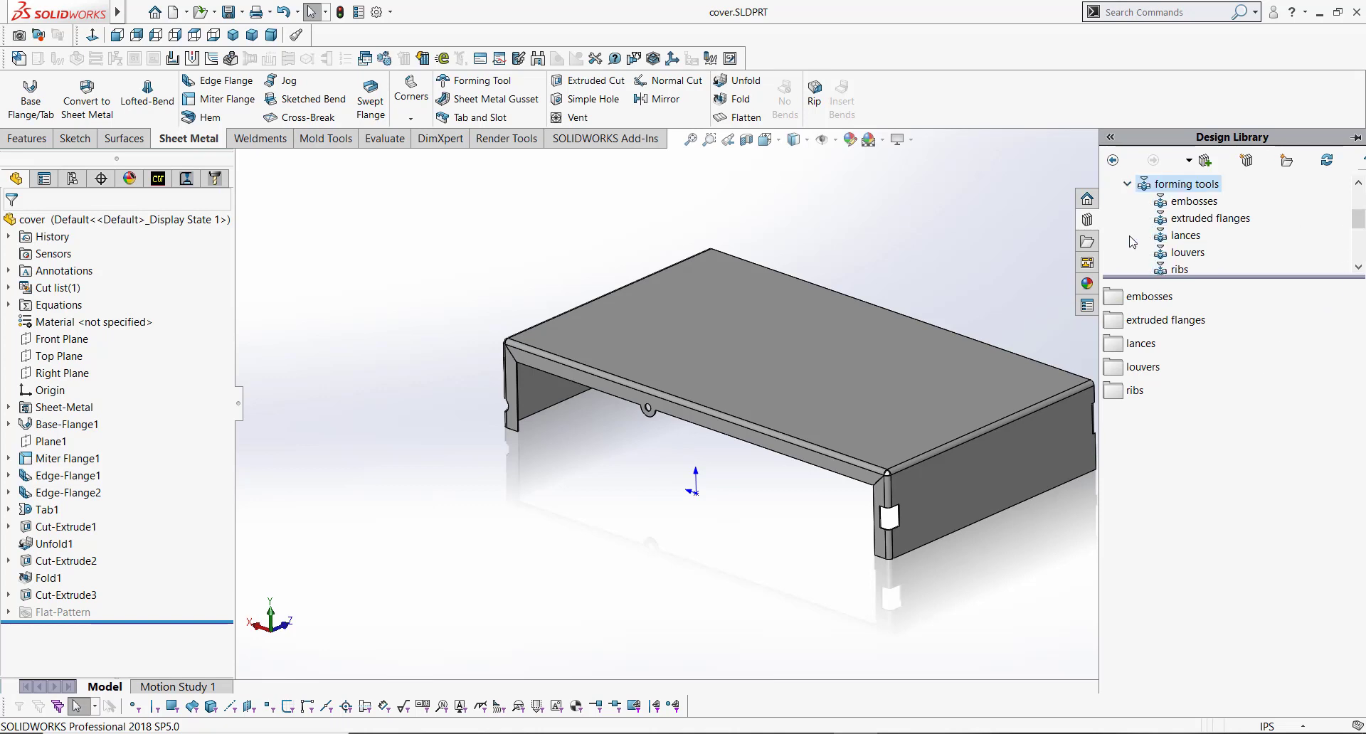
pyautogui.click(1193, 201)
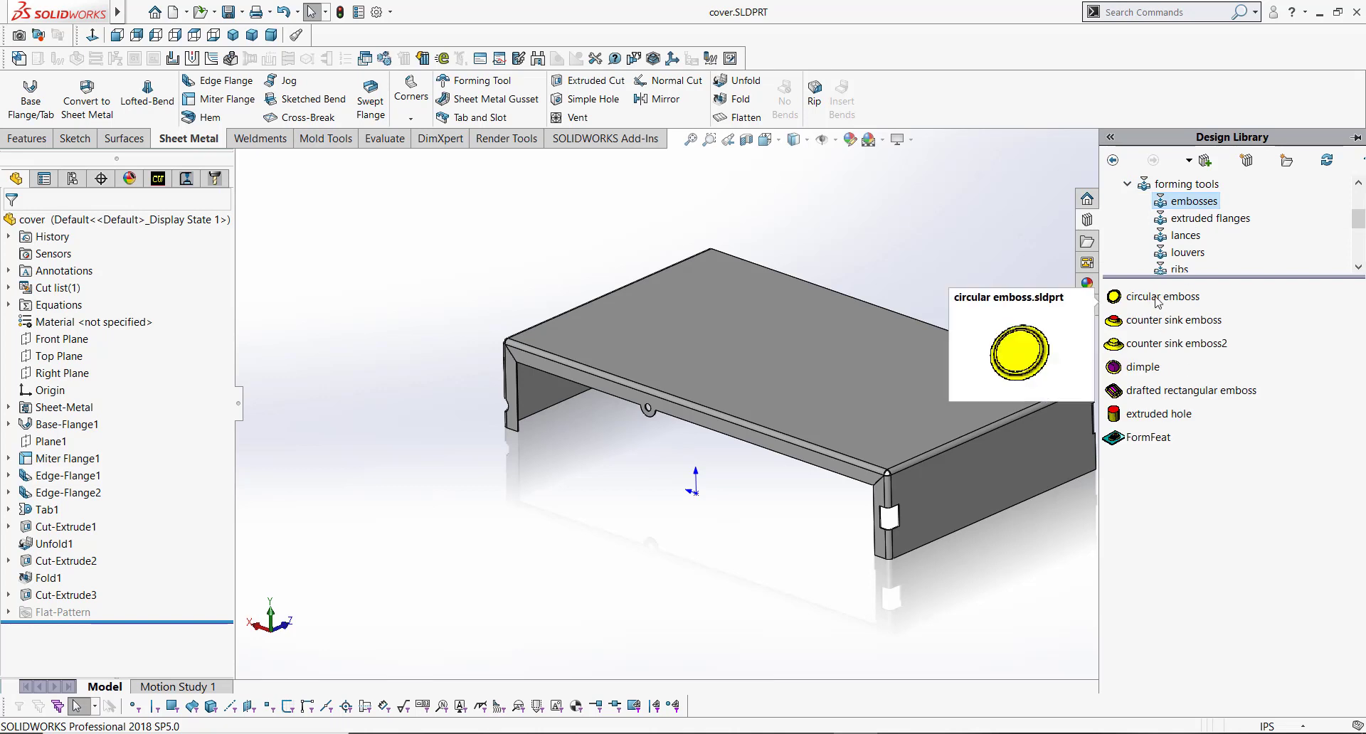
pyautogui.moveTo(1147, 322)
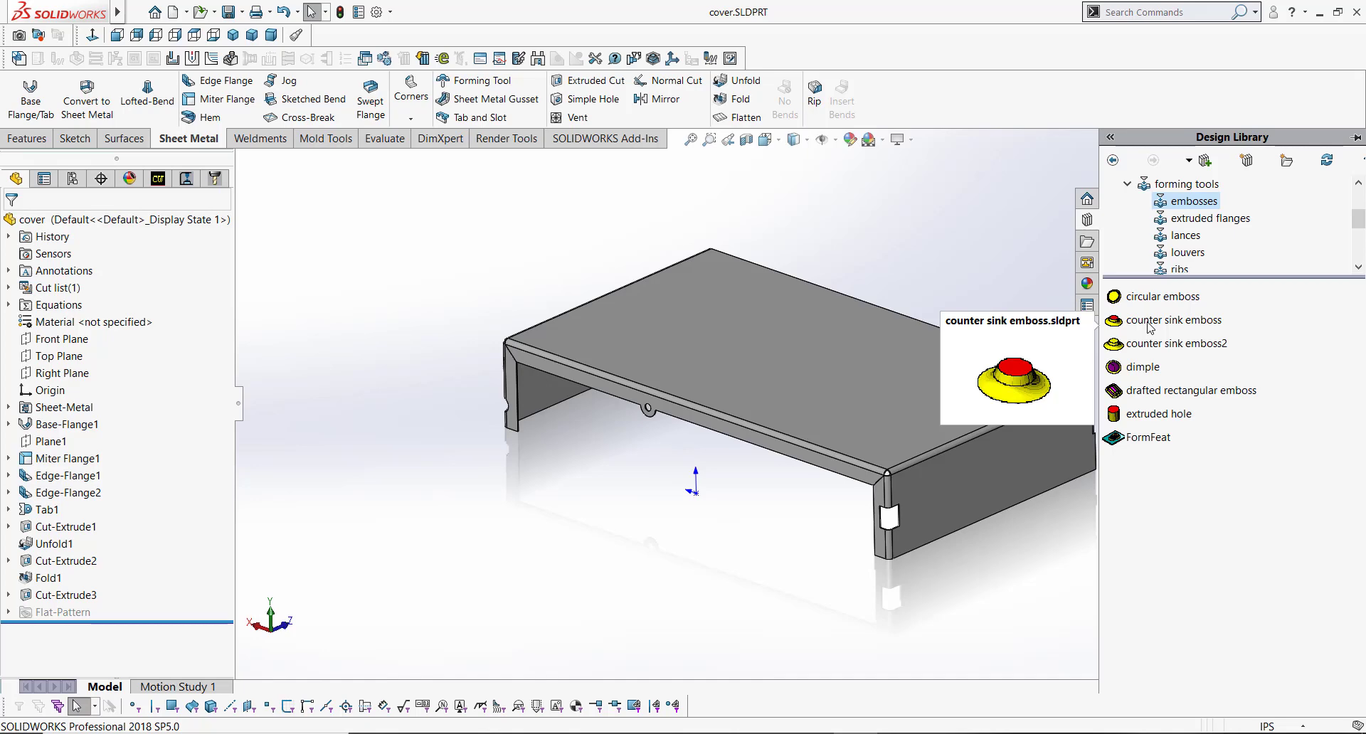
pyautogui.scroll(-6, 1031, 475)
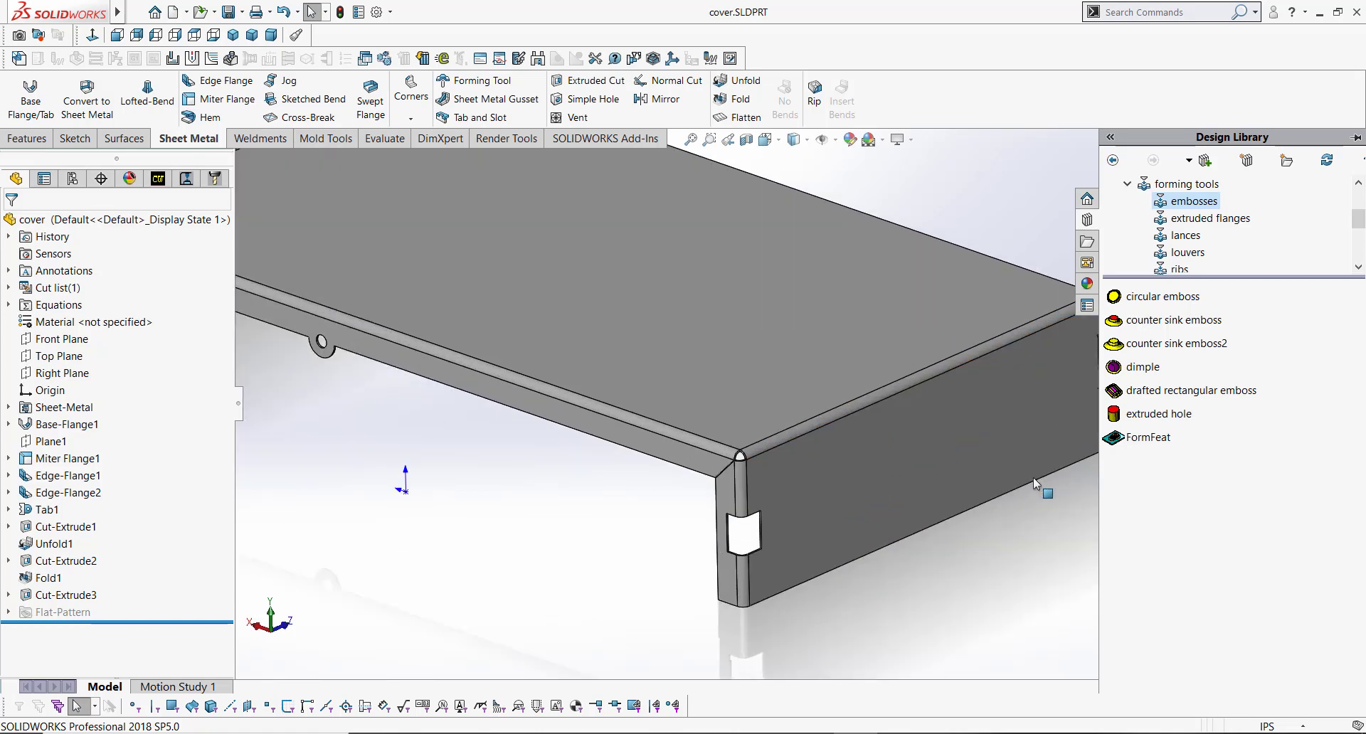
pyautogui.scroll(-2, 667, 570)
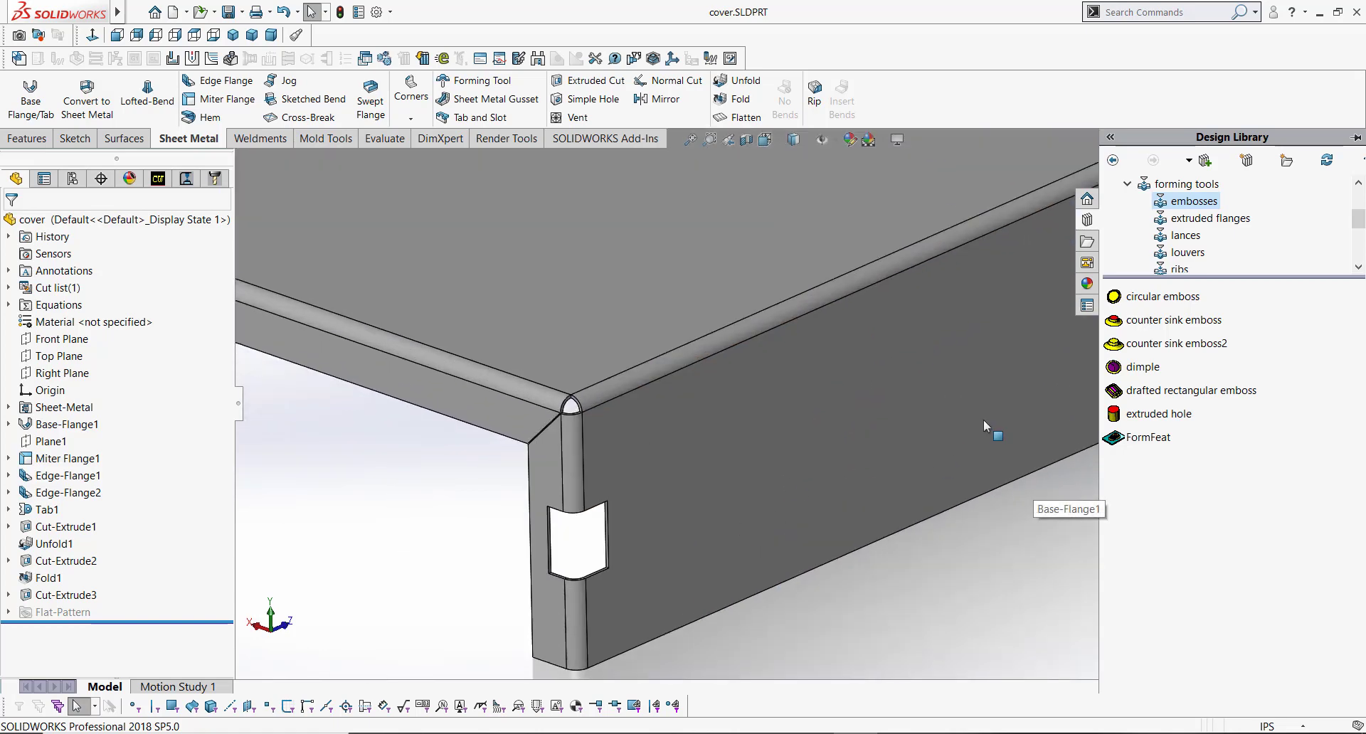
# Step: Place the counter sink emboss forming tool onto the outer face of the end flange
pyautogui.moveTo(1360, 222); pyautogui.dragTo(1358, 193)
pyautogui.click(1111, 202)
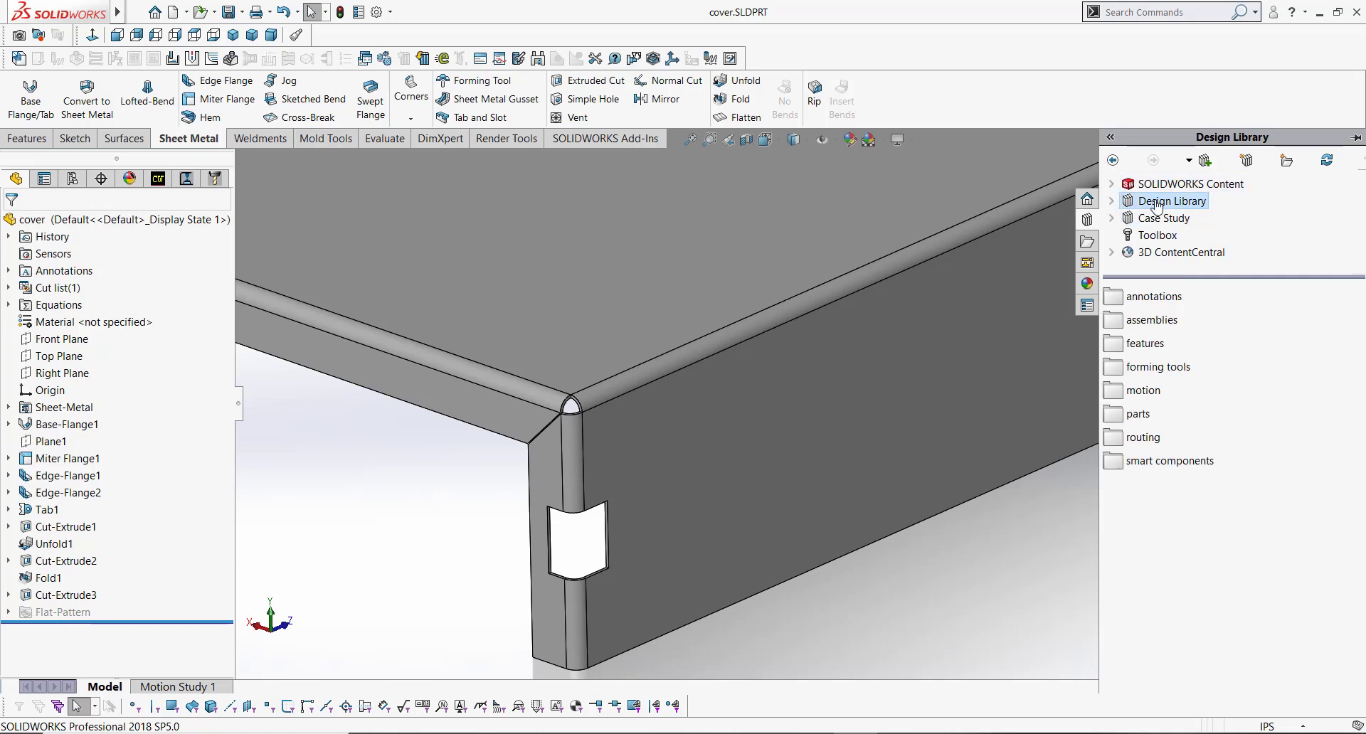
pyautogui.click(1112, 202)
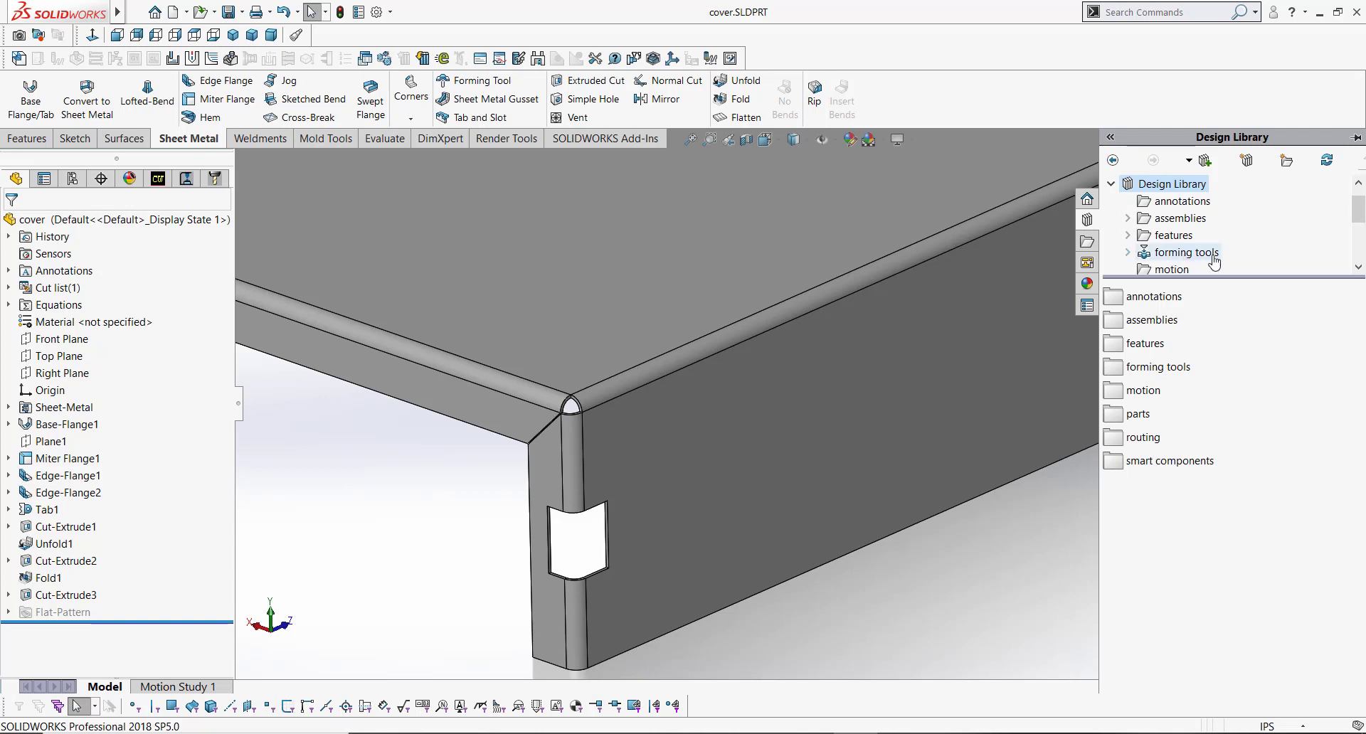
pyautogui.scroll(-2, 1202, 242)
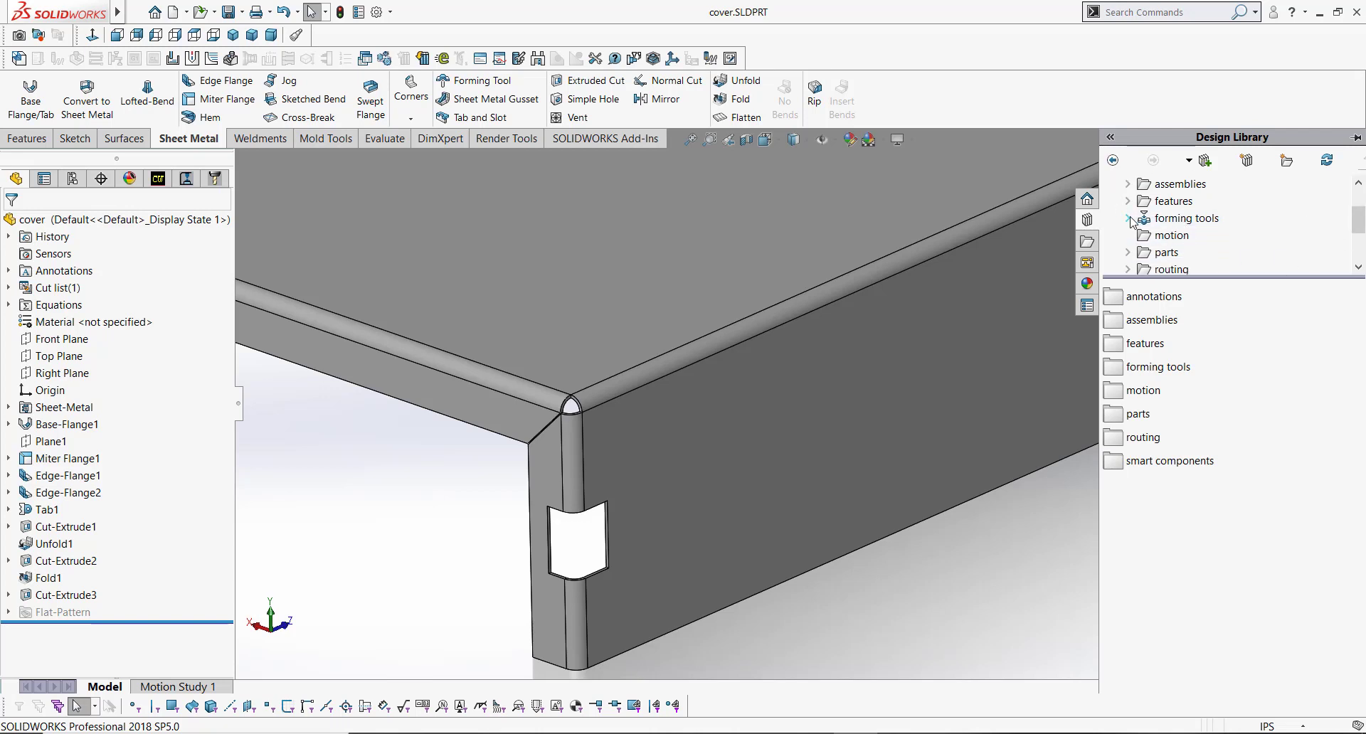
pyautogui.click(1128, 218)
pyautogui.click(1193, 201)
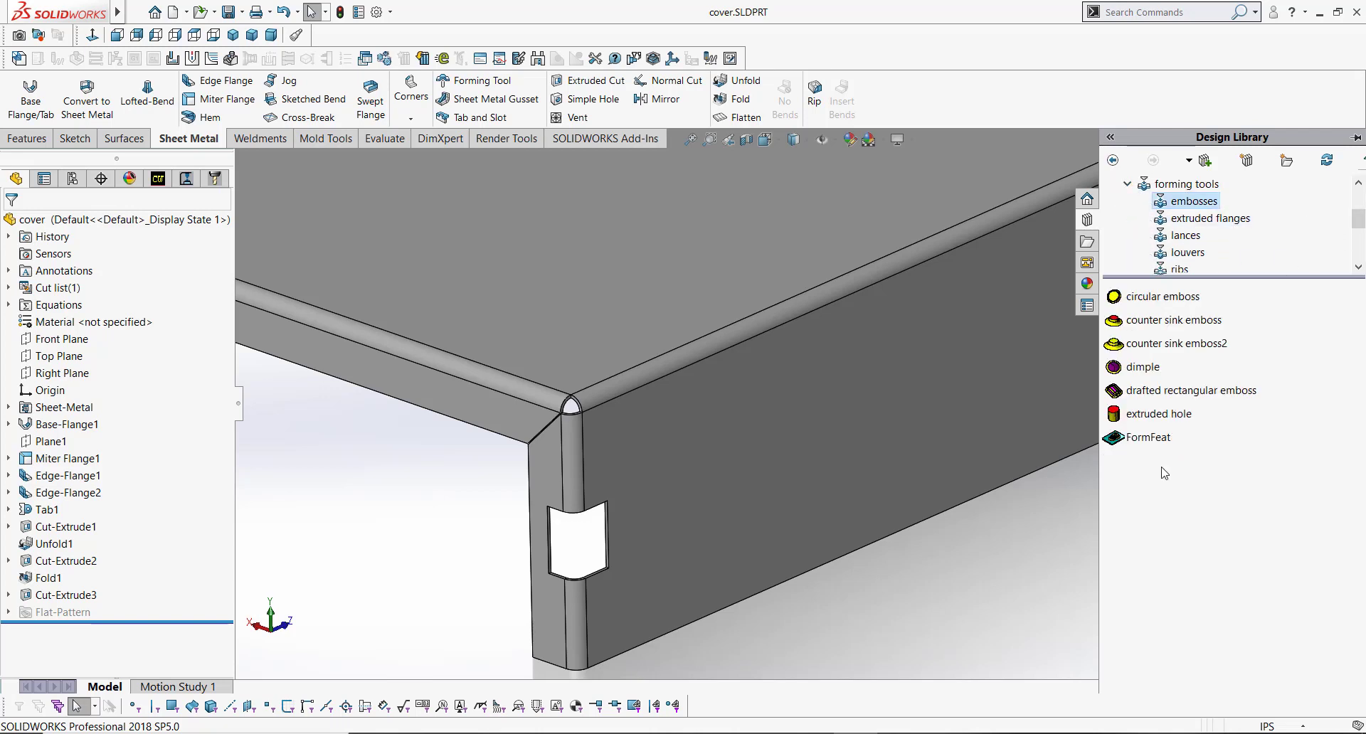
pyautogui.moveTo(1178, 328)
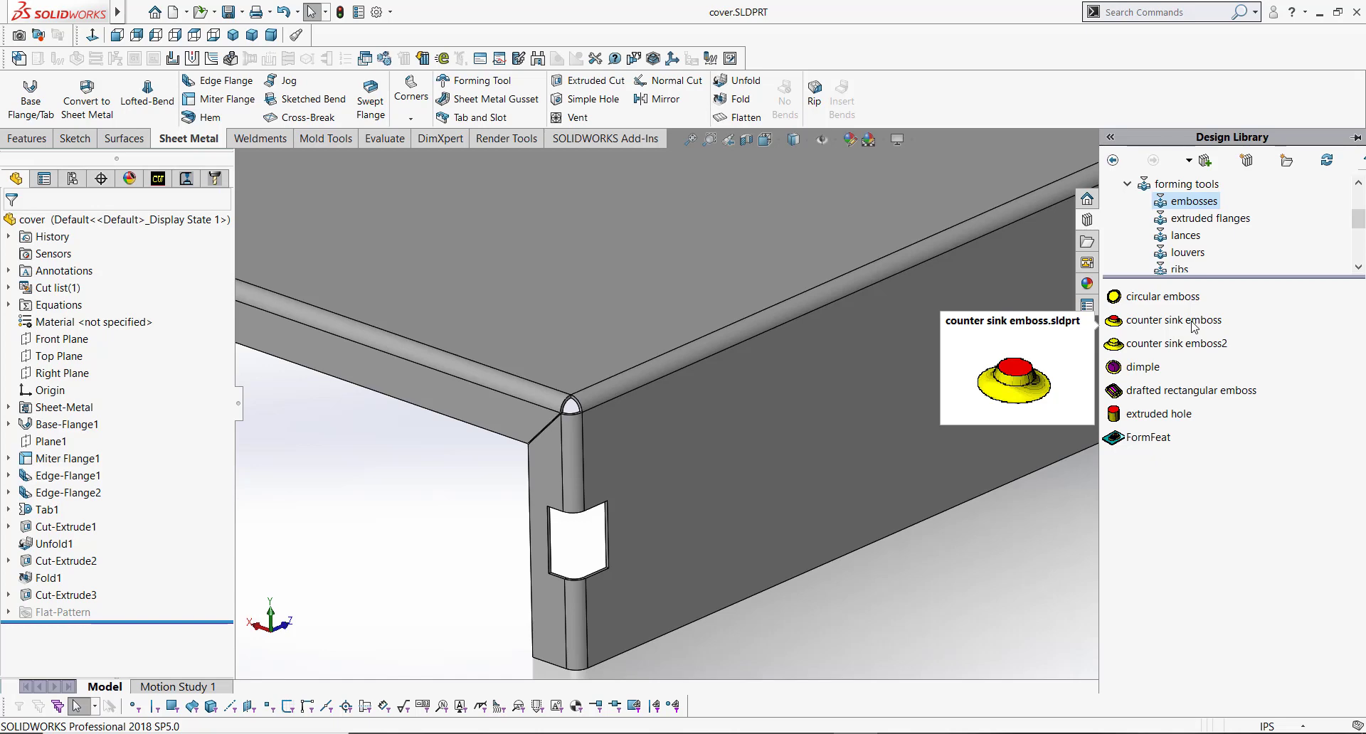
pyautogui.moveTo(1194, 327); pyautogui.dragTo(744, 483)
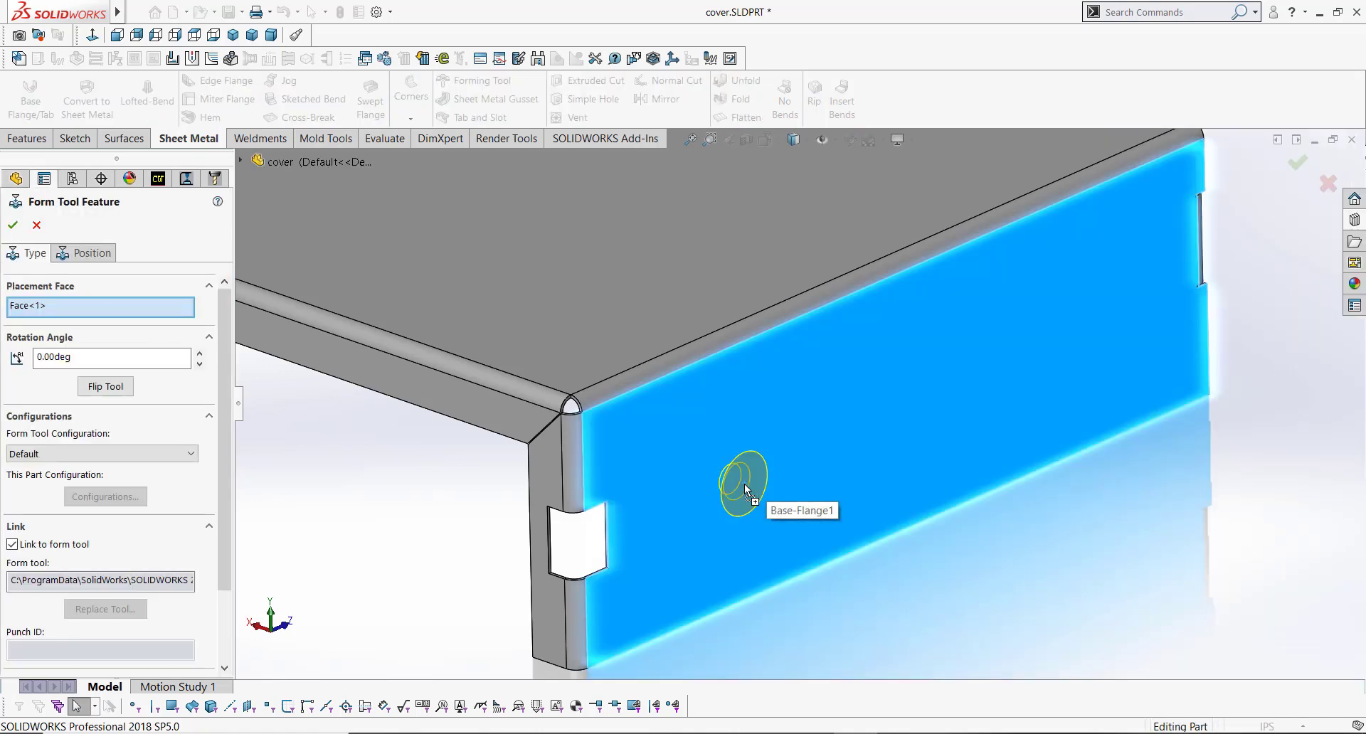
# Step: On the Position tab, dimension the emboss center 1.75 in from the flange's left edge
pyautogui.moveTo(239, 415); pyautogui.dragTo(252, 415)
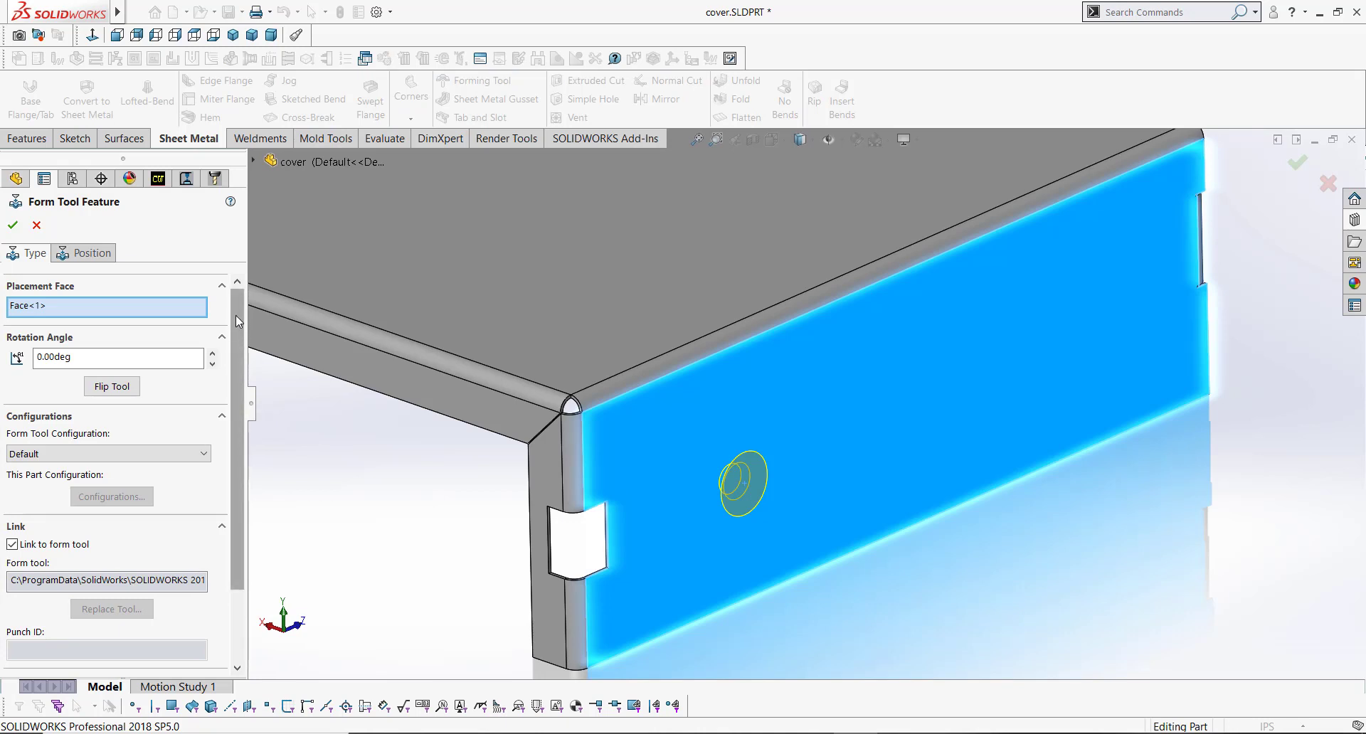
pyautogui.click(85, 253)
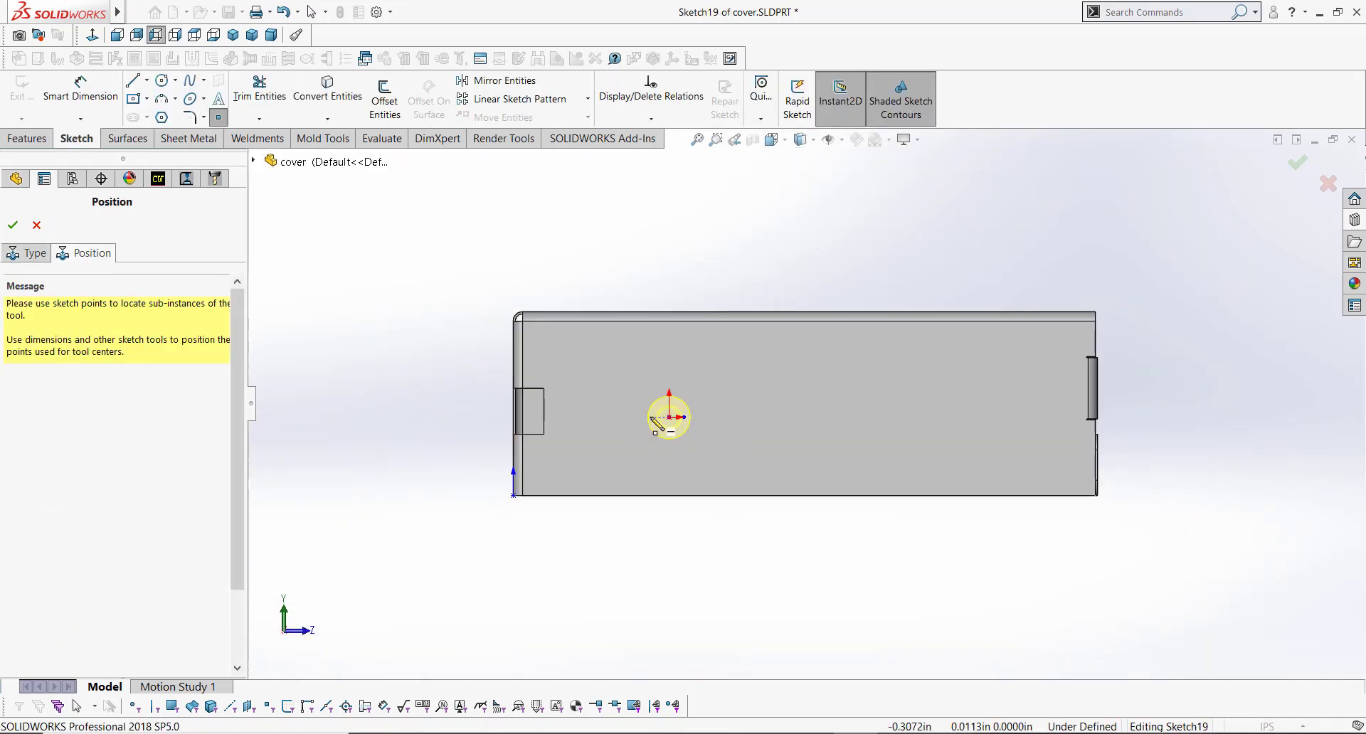
pyautogui.rightClick(654, 425)
pyautogui.click(705, 436)
pyautogui.scroll(-3, 655, 427)
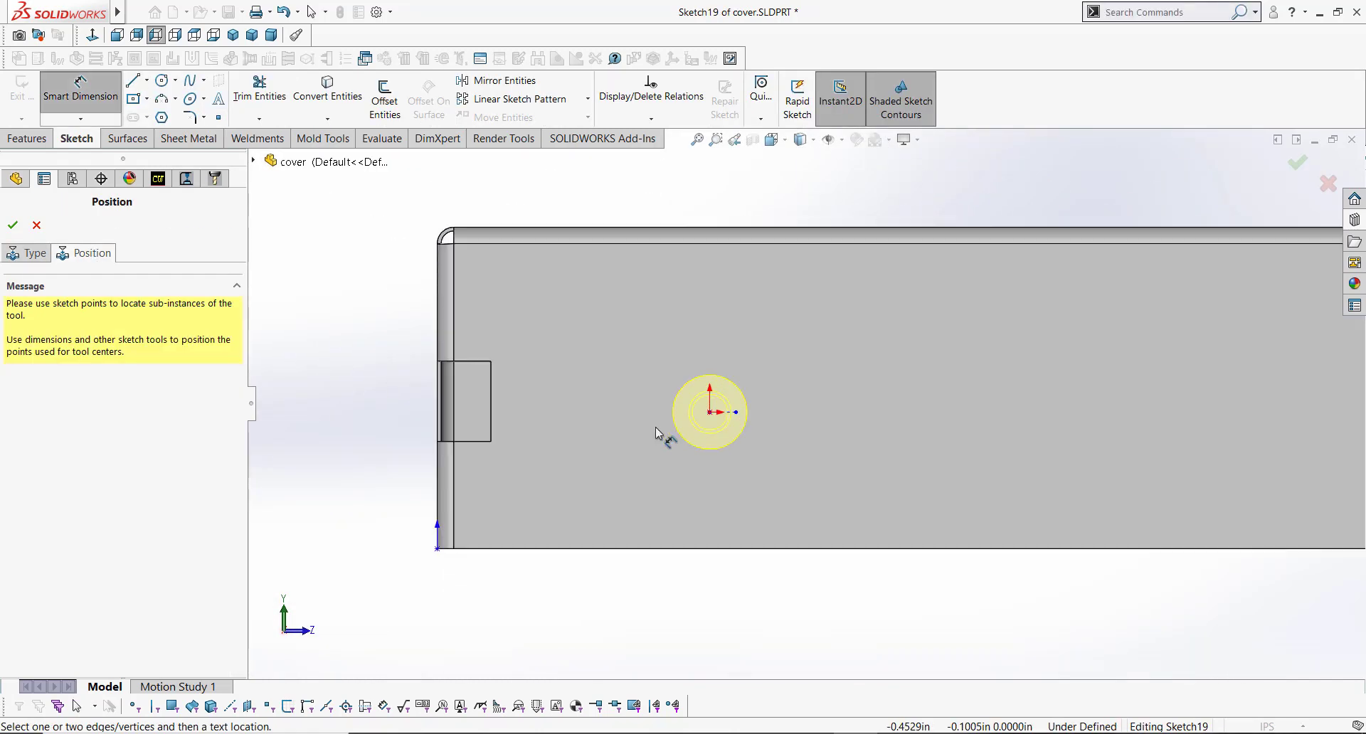
pyautogui.scroll(-1, 655, 427)
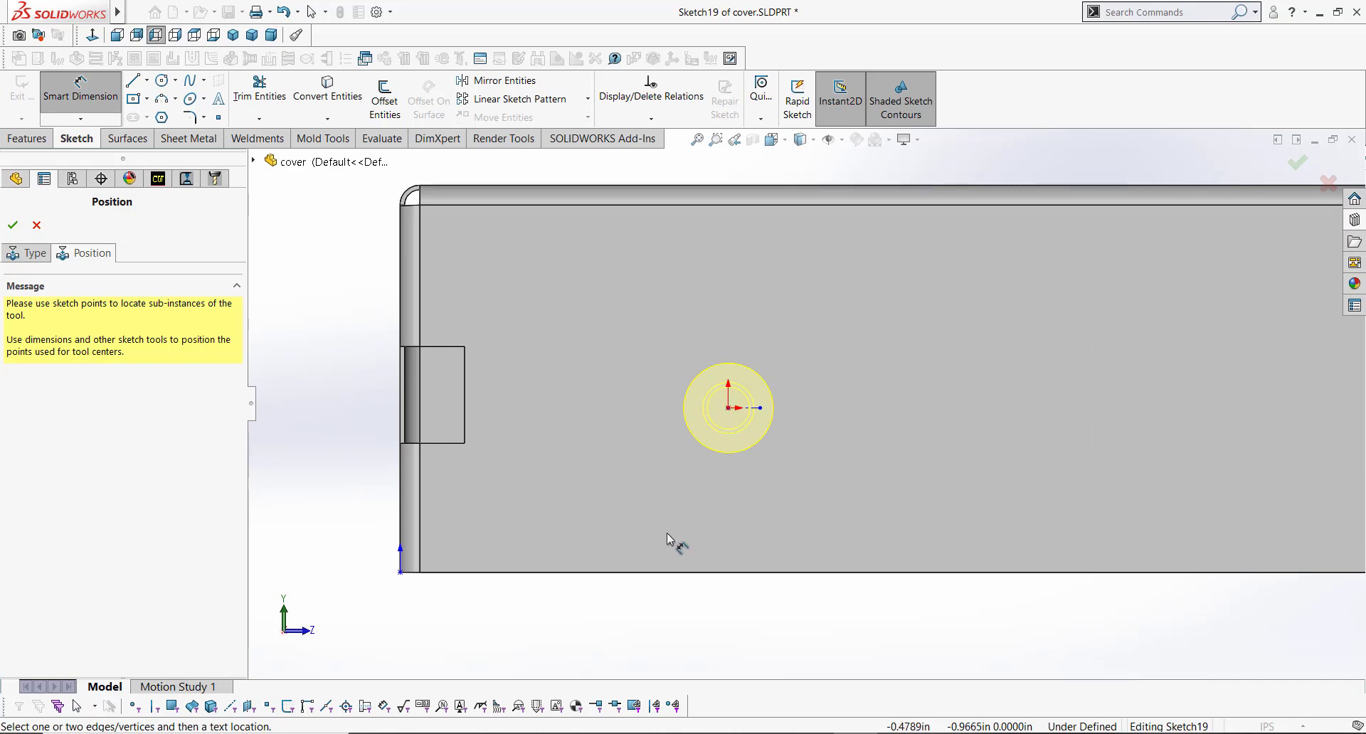
pyautogui.click(403, 479)
pyautogui.click(728, 408)
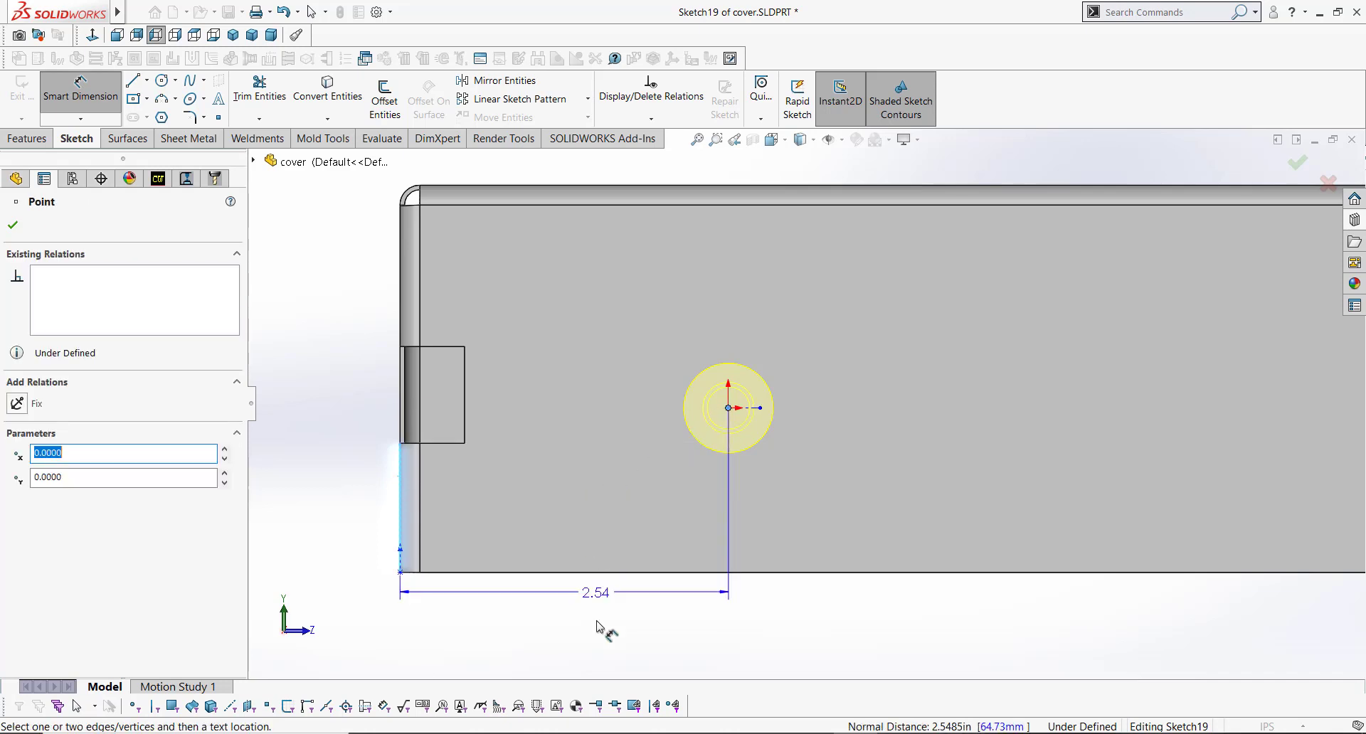
pyautogui.click(760, 627)
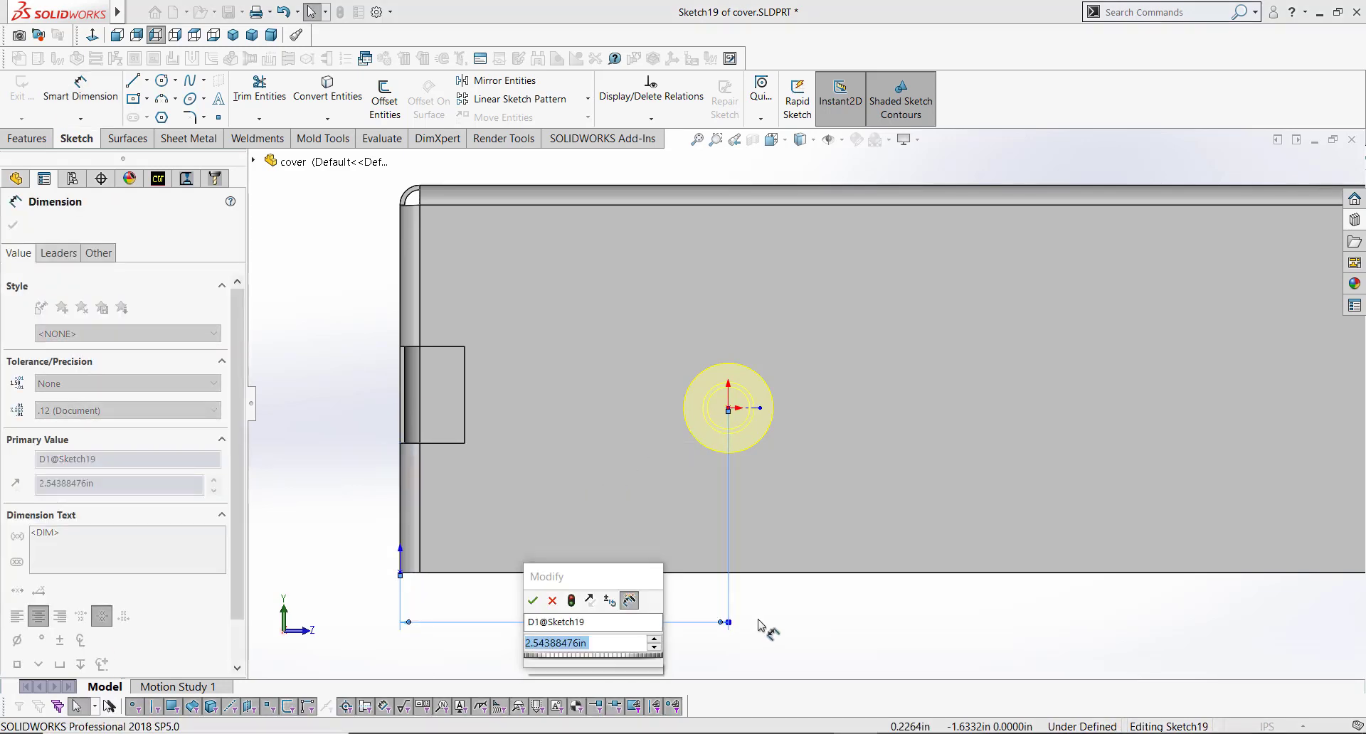
pyautogui.write('1.75')
pyautogui.press('Return')
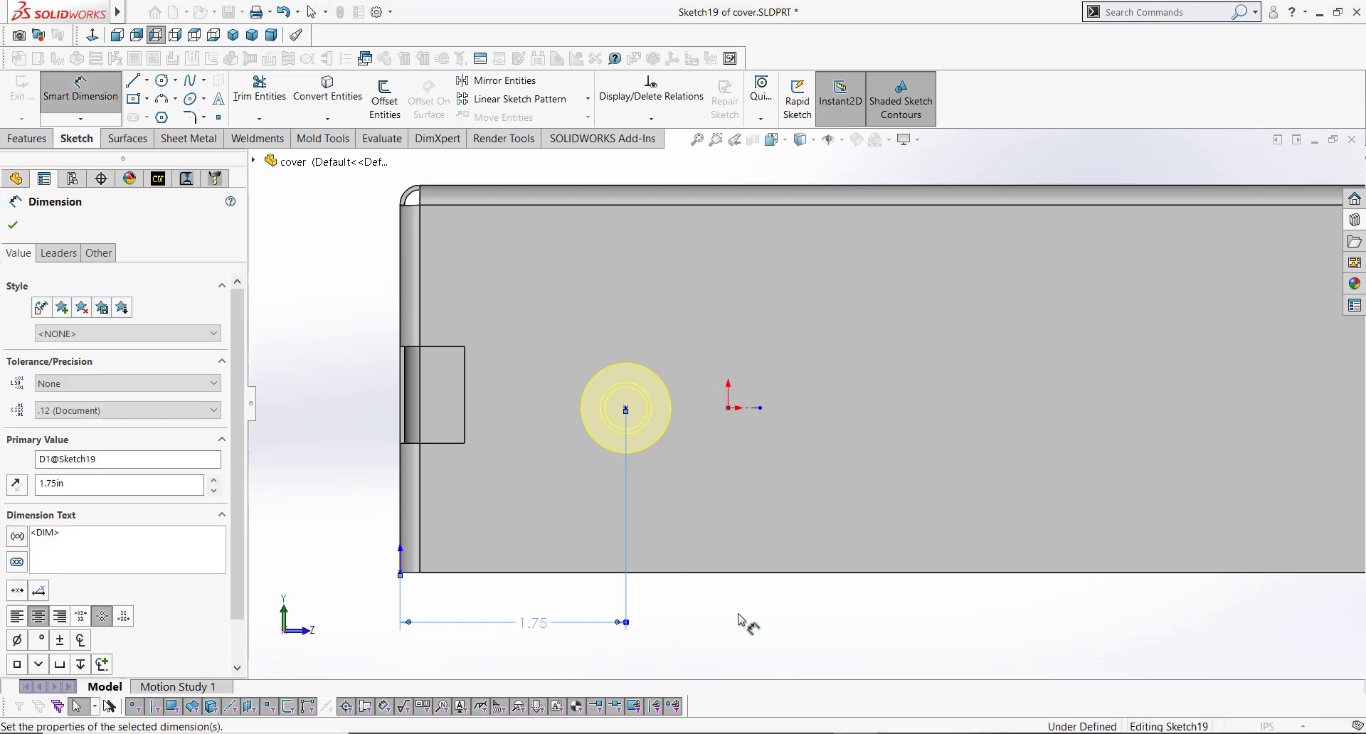
# Step: Dimension the emboss center 1.125 in above the flange's bottom edge and accept the form tool feature
pyautogui.click(737, 619)
pyautogui.click(659, 572)
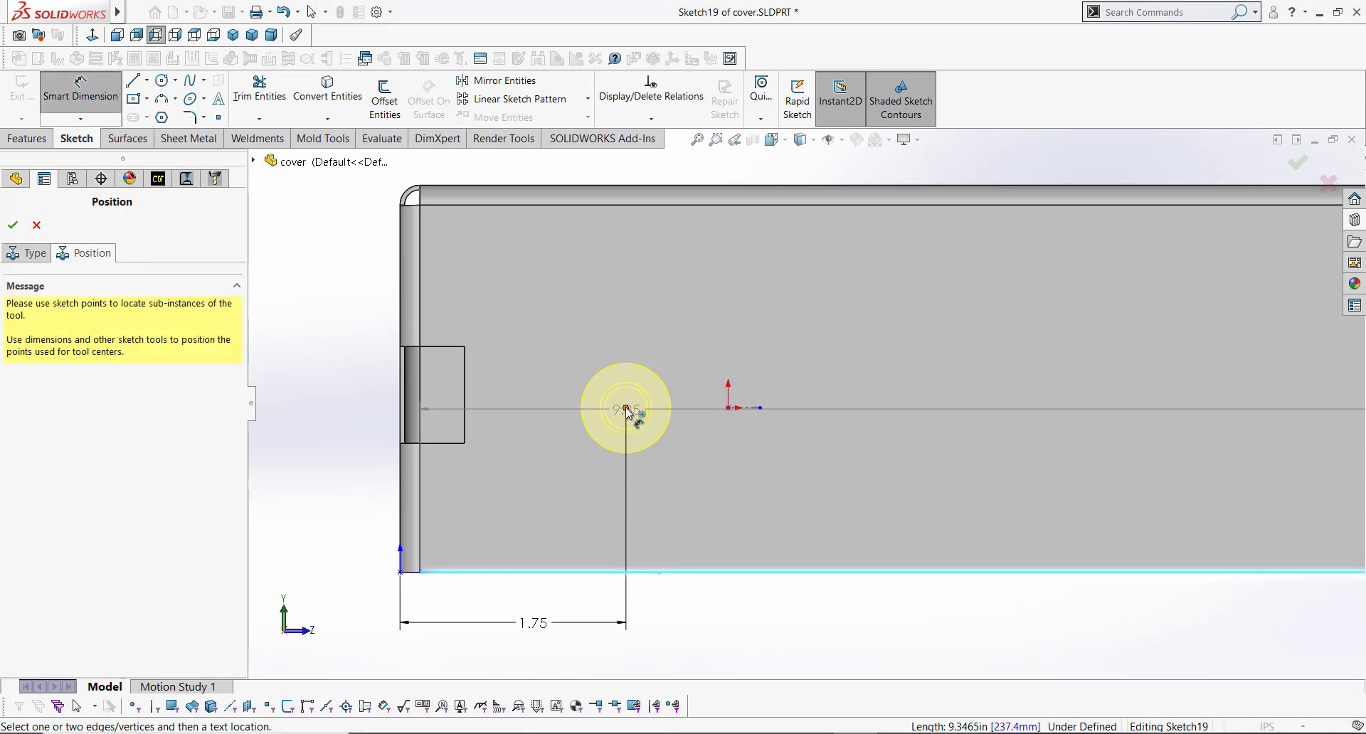
pyautogui.click(626, 409)
pyautogui.click(741, 497)
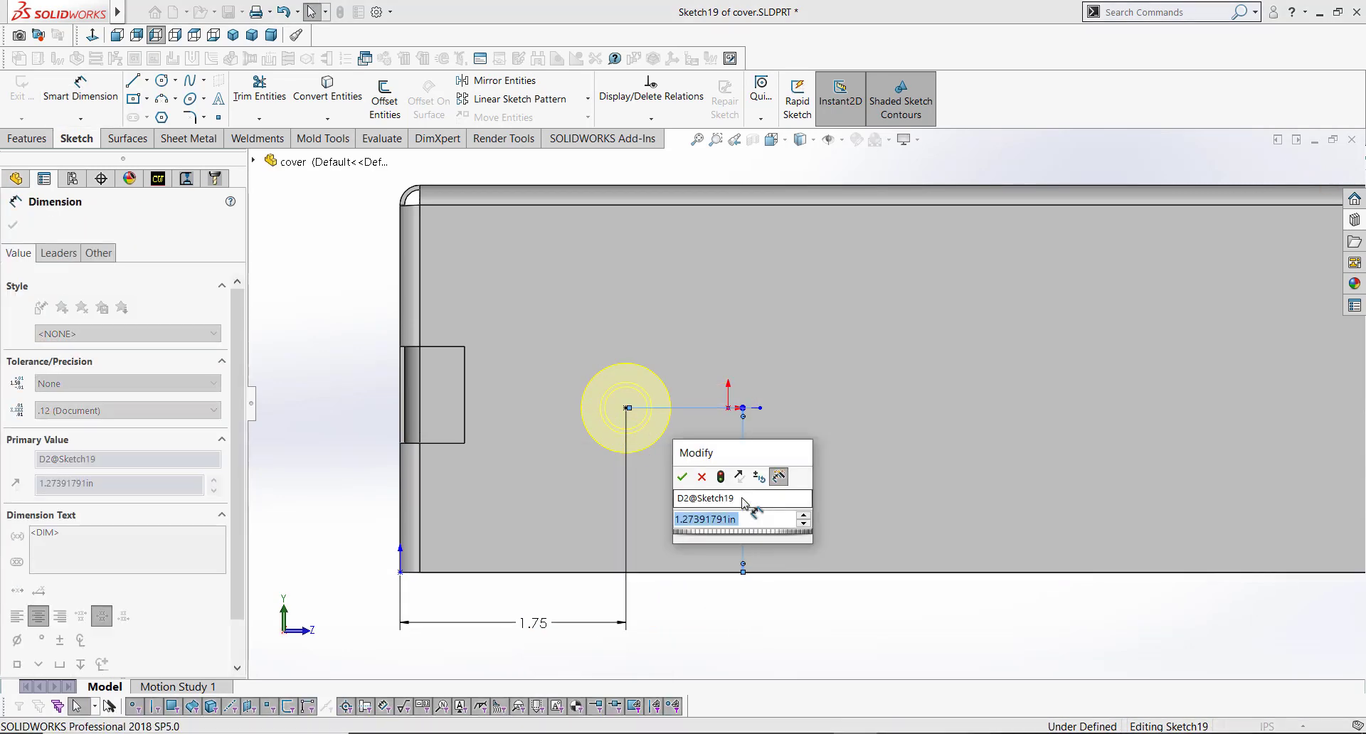
pyautogui.write('1.125')
pyautogui.press('Return')
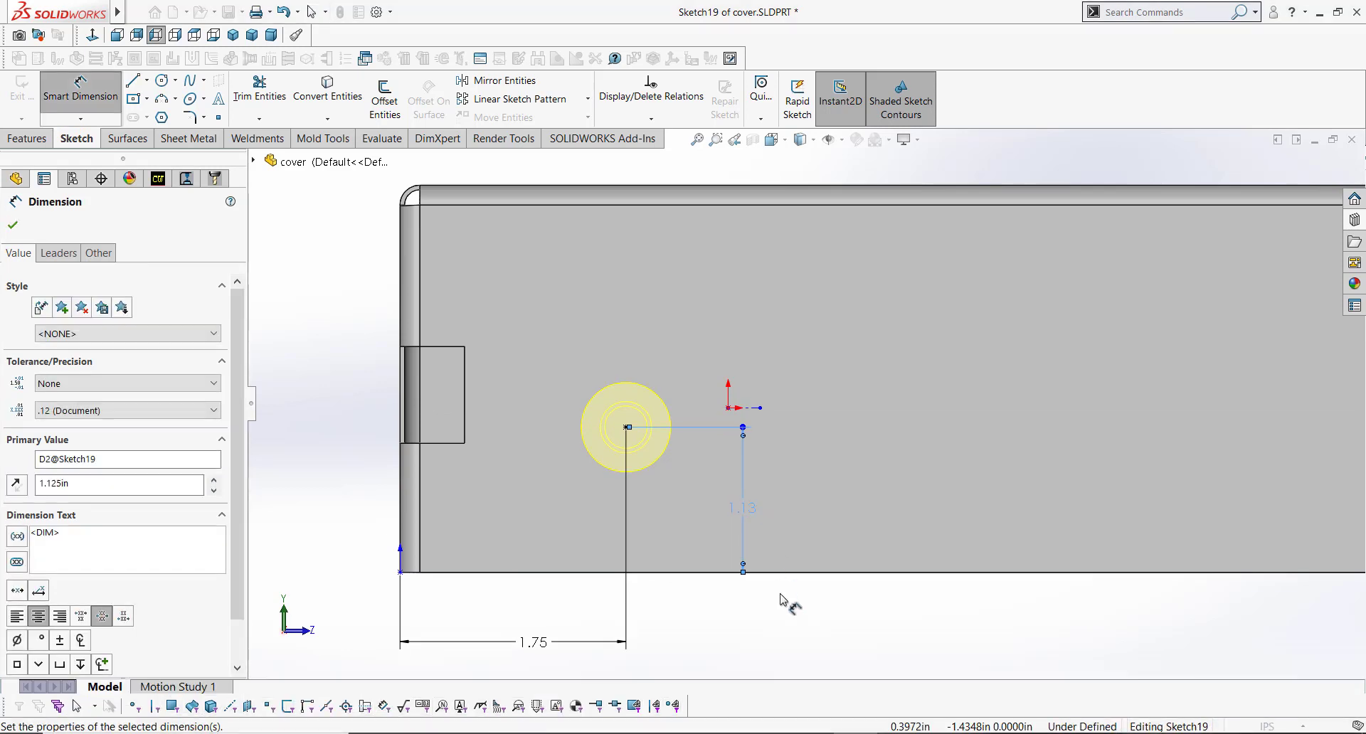
pyautogui.click(781, 599)
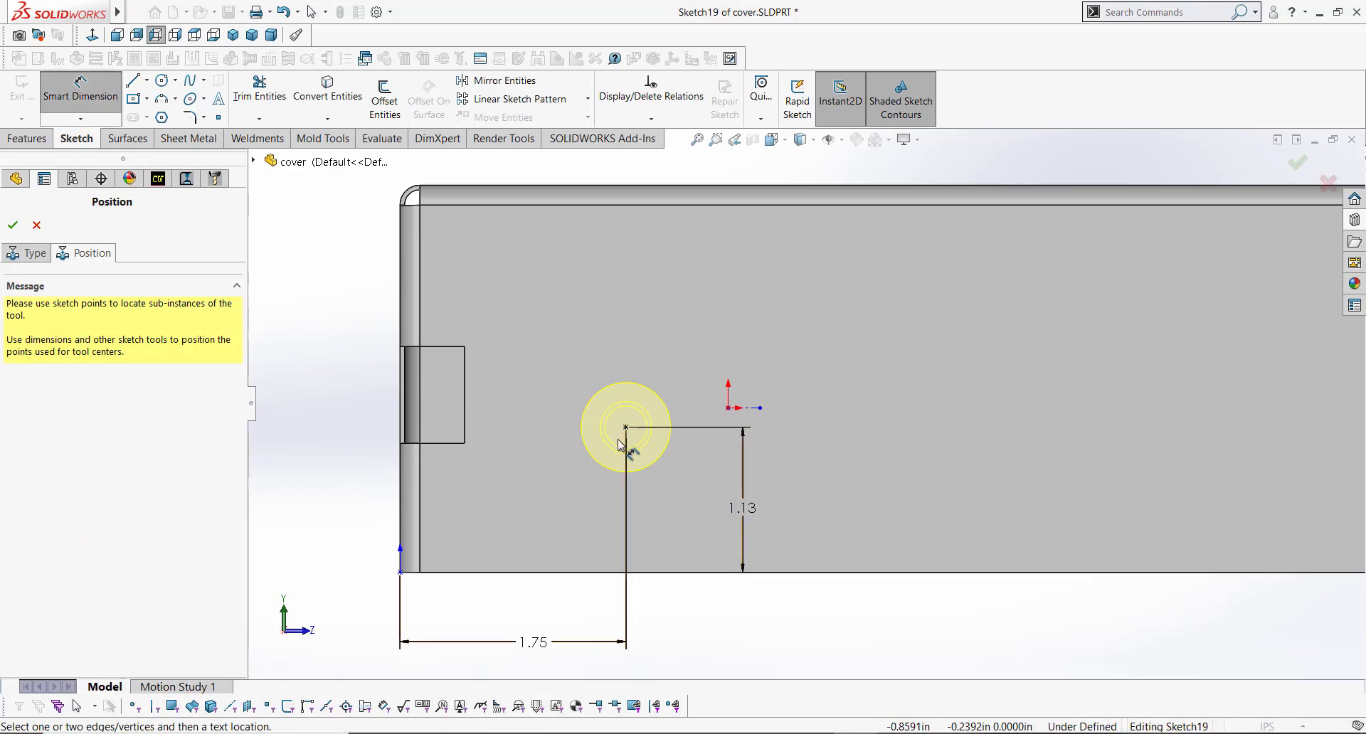
pyautogui.click(1295, 165)
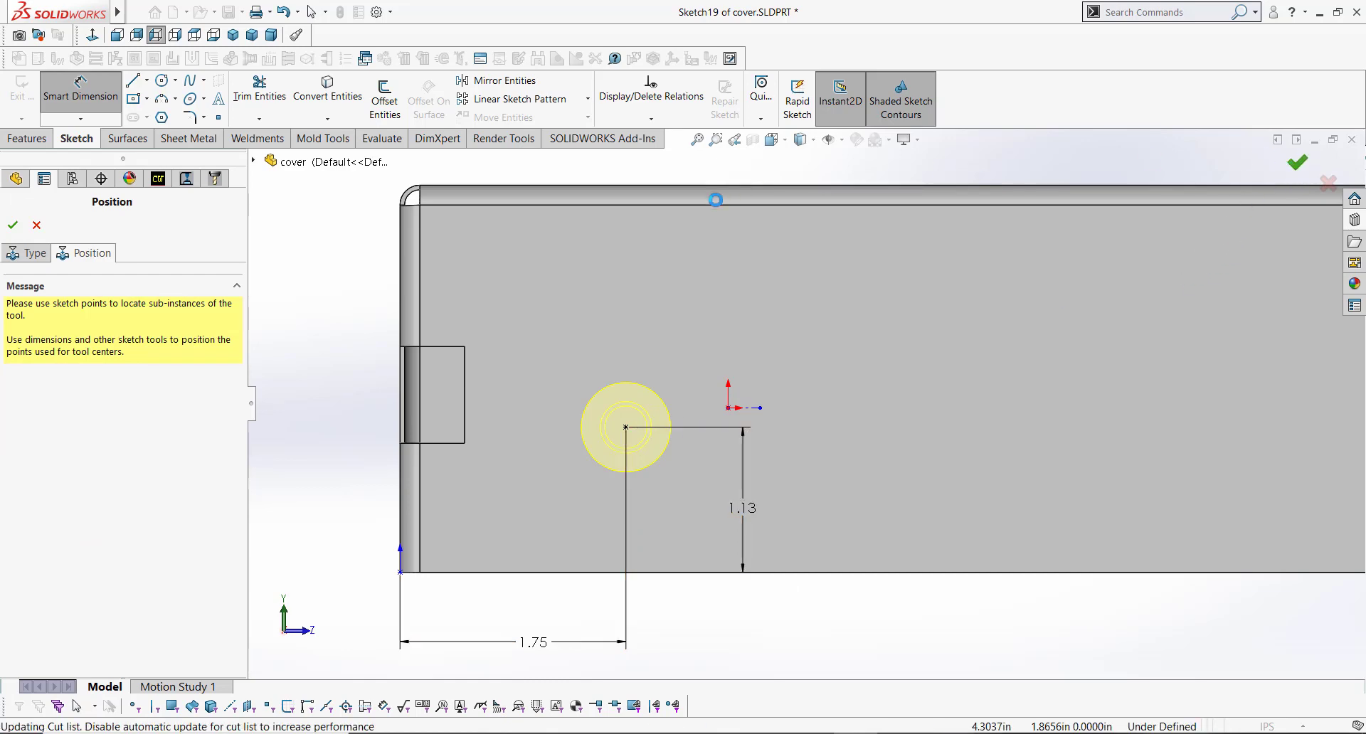
# Step: Open the recent part FormFeat.SLDPRT
pyautogui.moveTo(677, 453)
pyautogui.mouseDown(button='middle')
pyautogui.moveTo(697, 439)
pyautogui.moveTo(715, 484)
pyautogui.moveTo(683, 441)
pyautogui.mouseUp(button='middle')
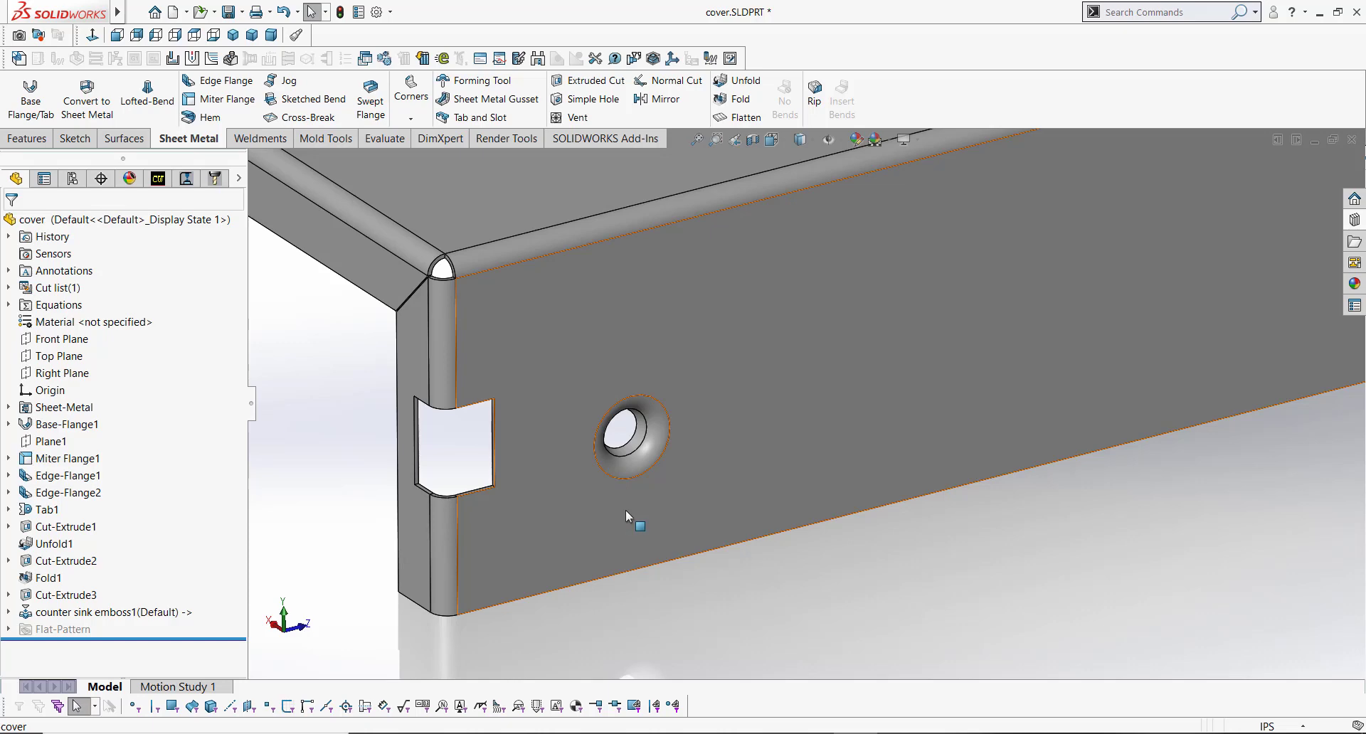
pyautogui.hotkey('ctrl', '7')
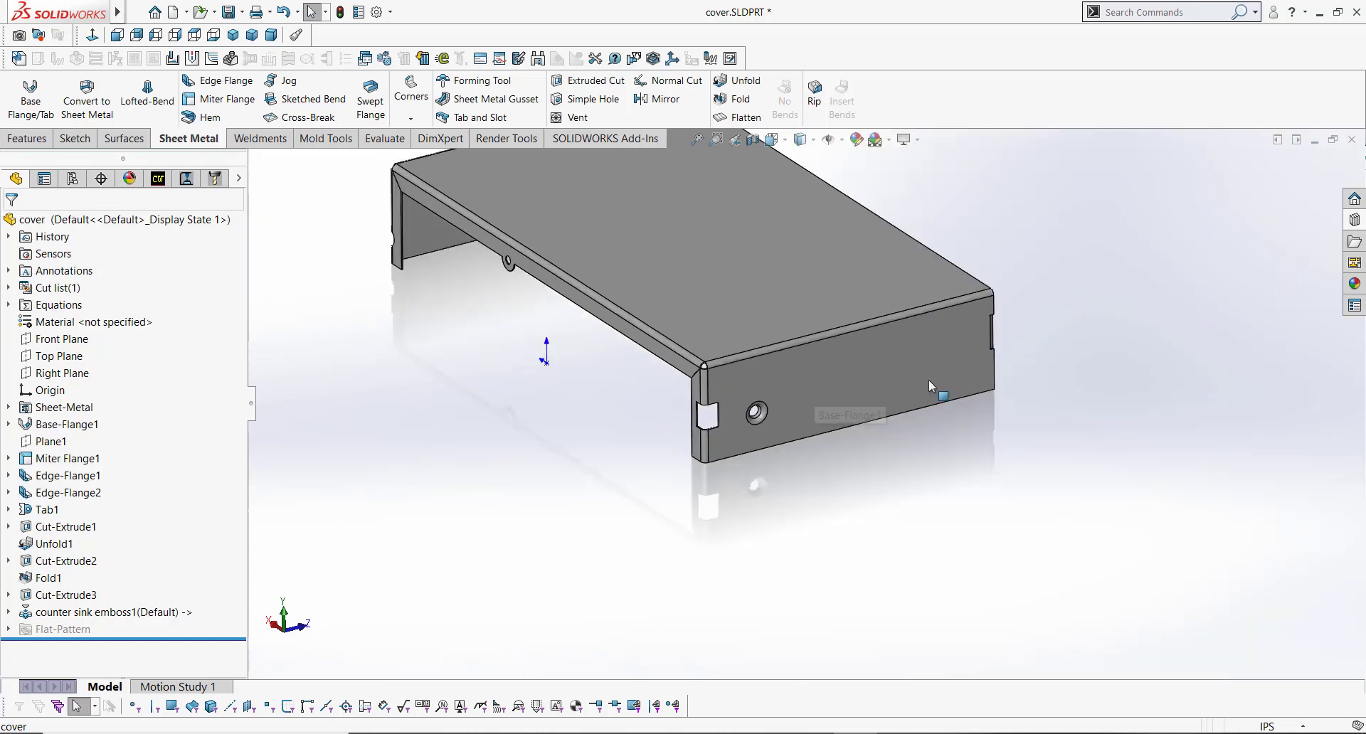
pyautogui.click(851, 390)
pyautogui.moveTo(850, 390); pyautogui.dragTo(932, 343, button='middle')
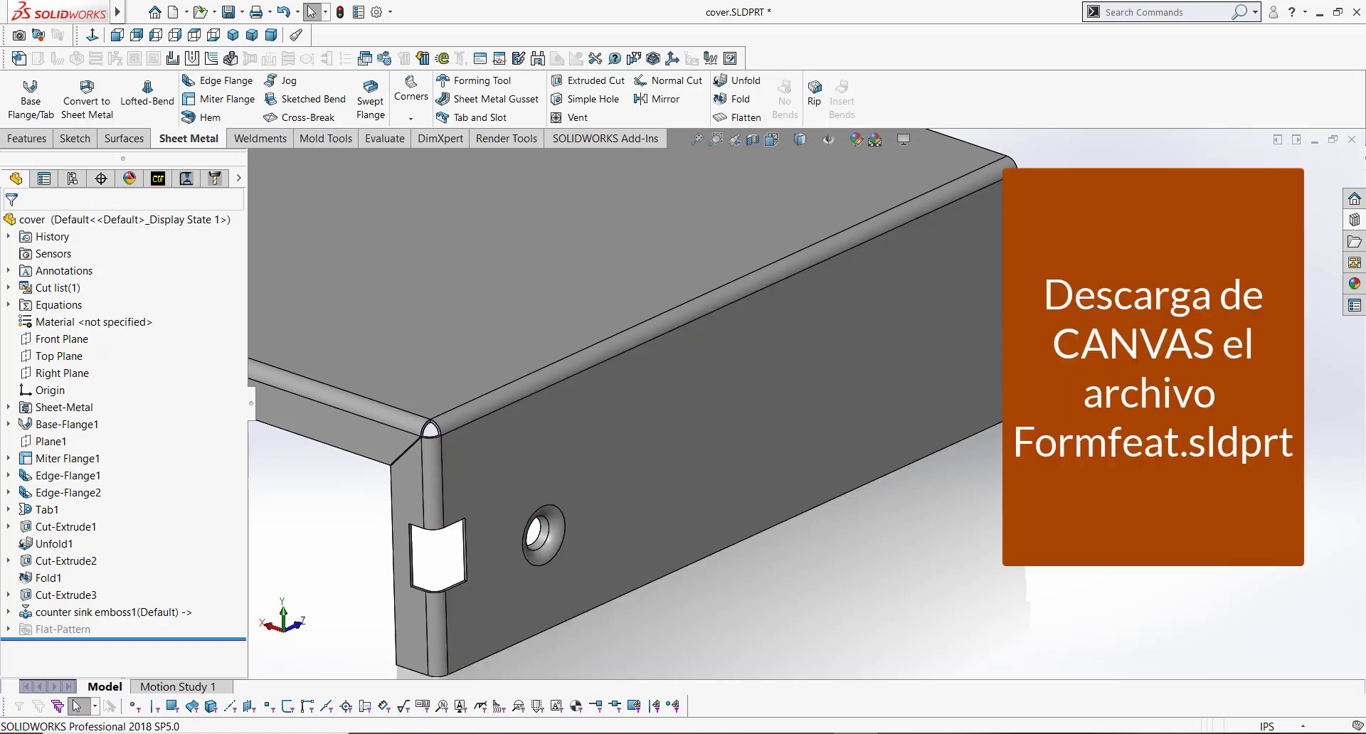
pyautogui.press('r')
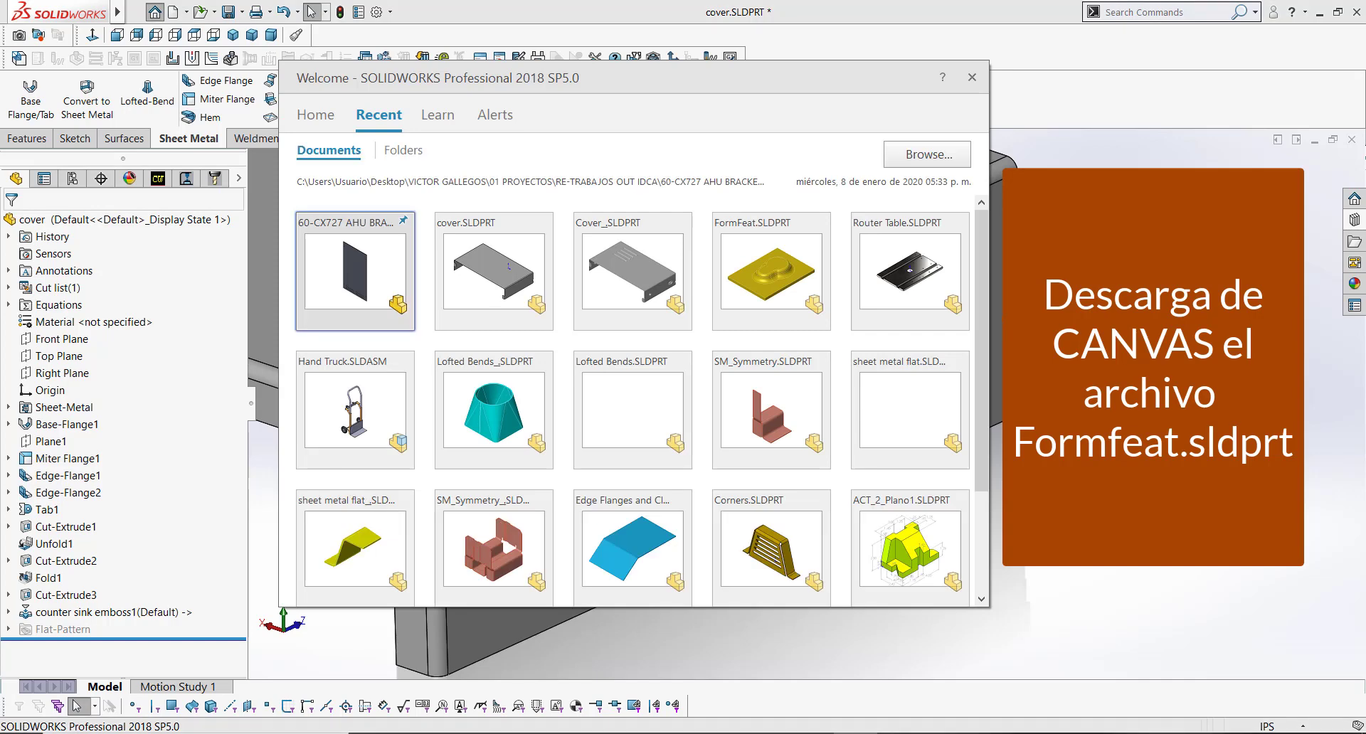
pyautogui.click(776, 267)
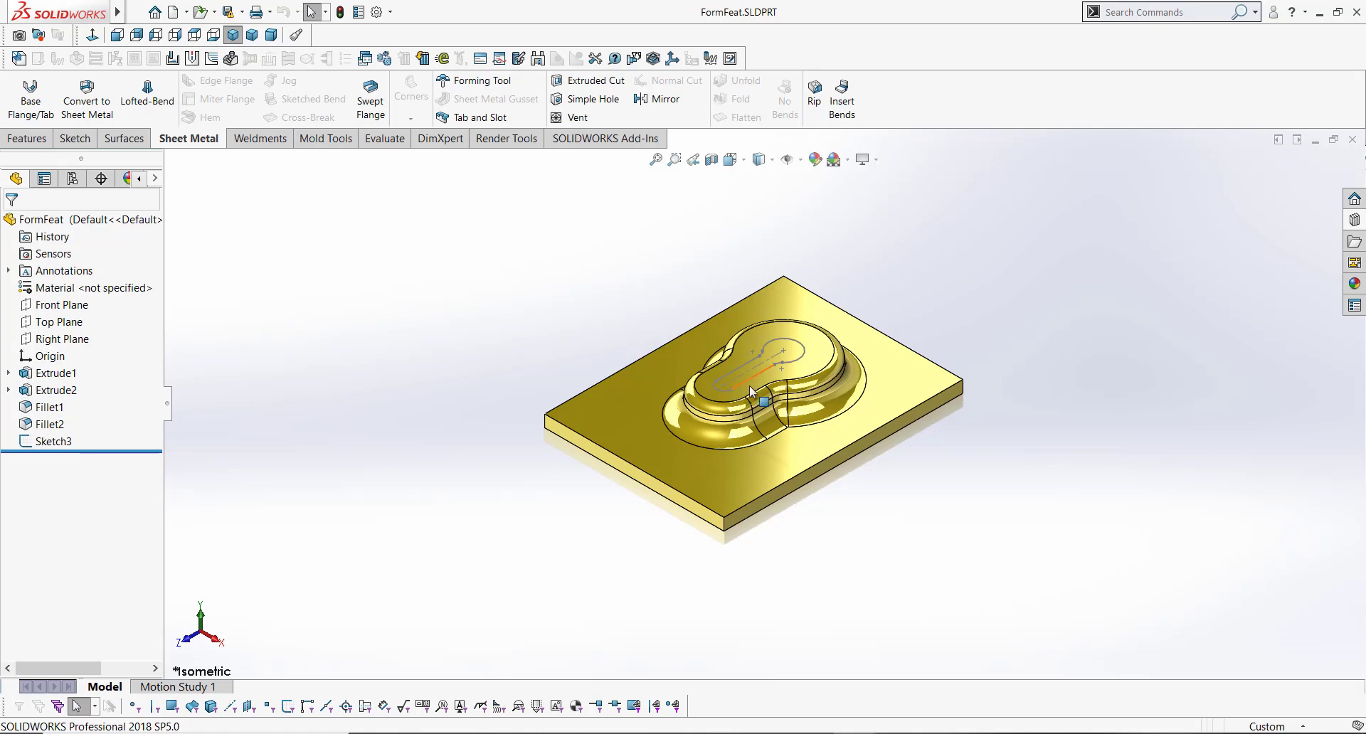
# Step: Examine the FormFeat part and its base extrusion's dimensions
pyautogui.moveTo(751, 389); pyautogui.dragTo(794, 421, button='middle')
pyautogui.moveTo(168, 404); pyautogui.dragTo(275, 410)
pyautogui.moveTo(788, 442)
pyautogui.mouseDown(button='middle')
pyautogui.moveTo(893, 415)
pyautogui.moveTo(782, 462)
pyautogui.moveTo(775, 441)
pyautogui.mouseUp(button='middle')
pyautogui.moveTo(758, 371); pyautogui.dragTo(756, 325, button='middle')
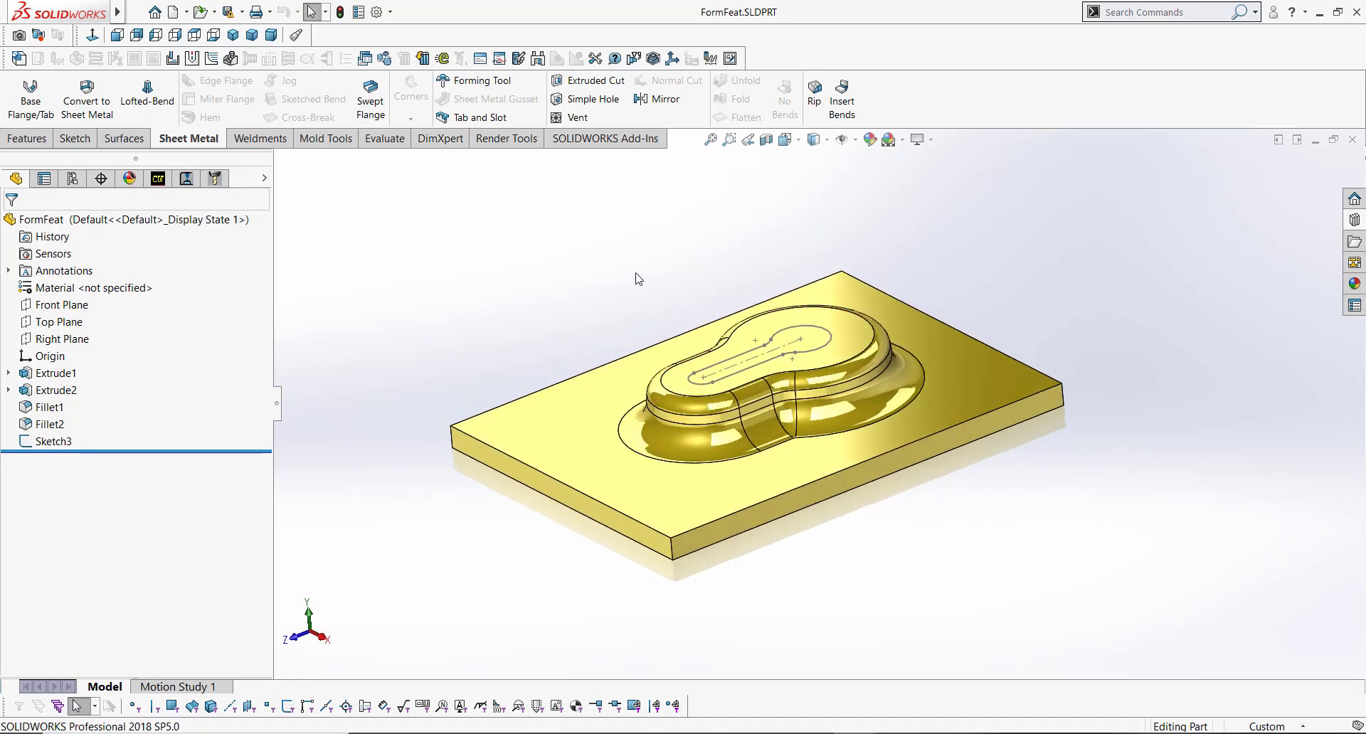
pyautogui.moveTo(733, 334); pyautogui.dragTo(793, 373, button='middle')
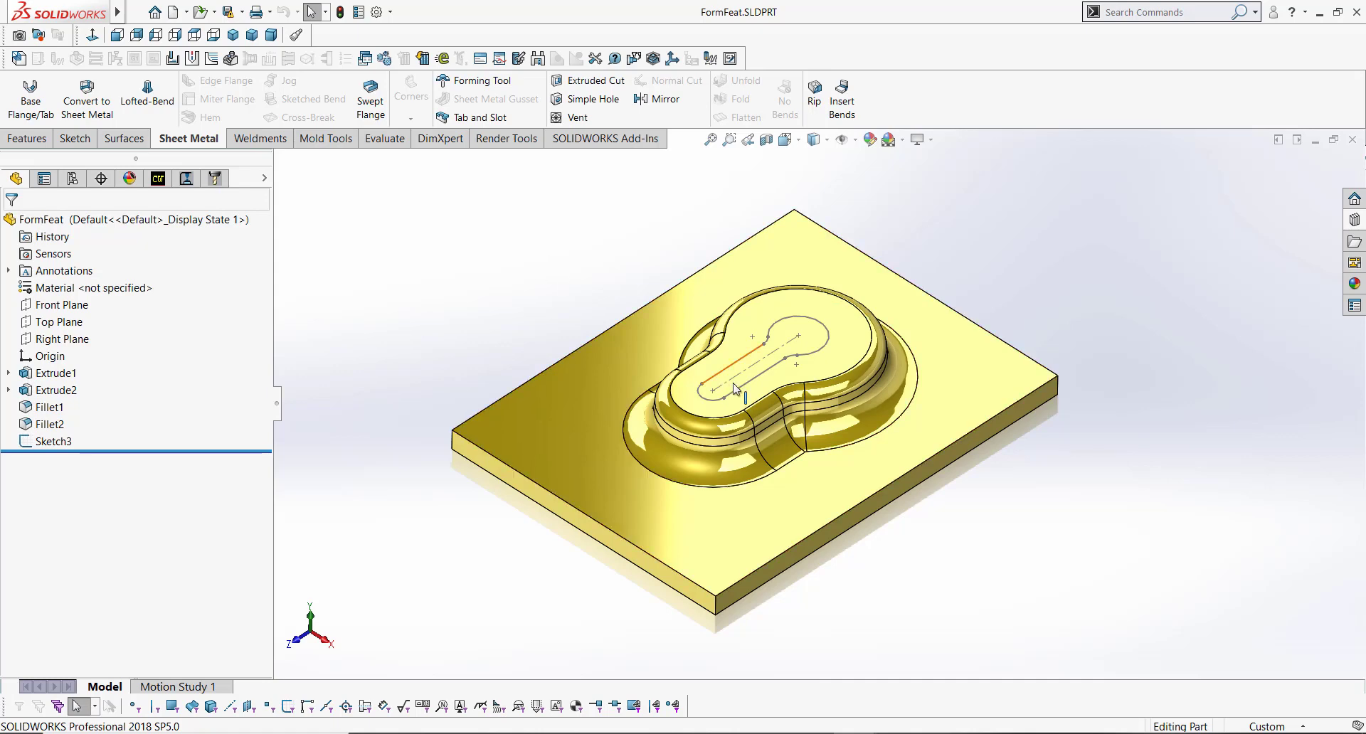
pyautogui.moveTo(736, 387); pyautogui.dragTo(723, 372, button='middle')
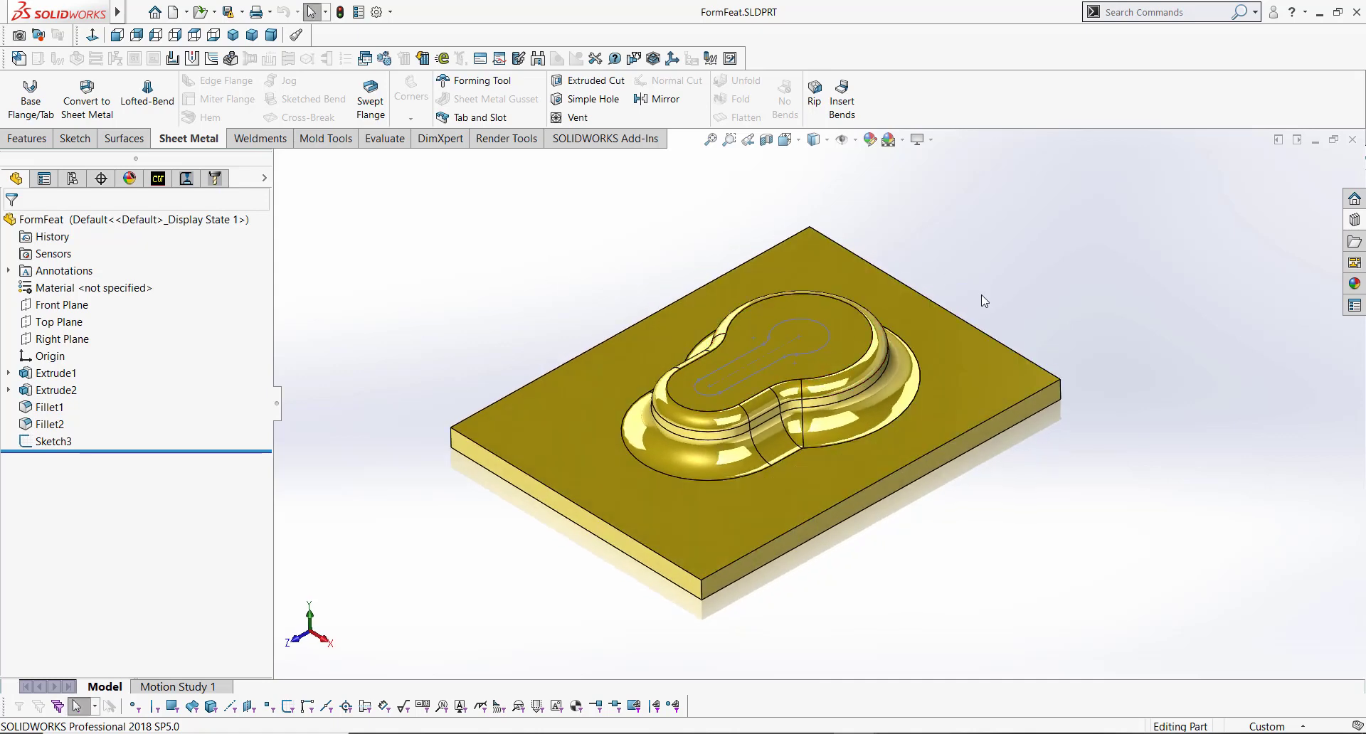
pyautogui.click(958, 369)
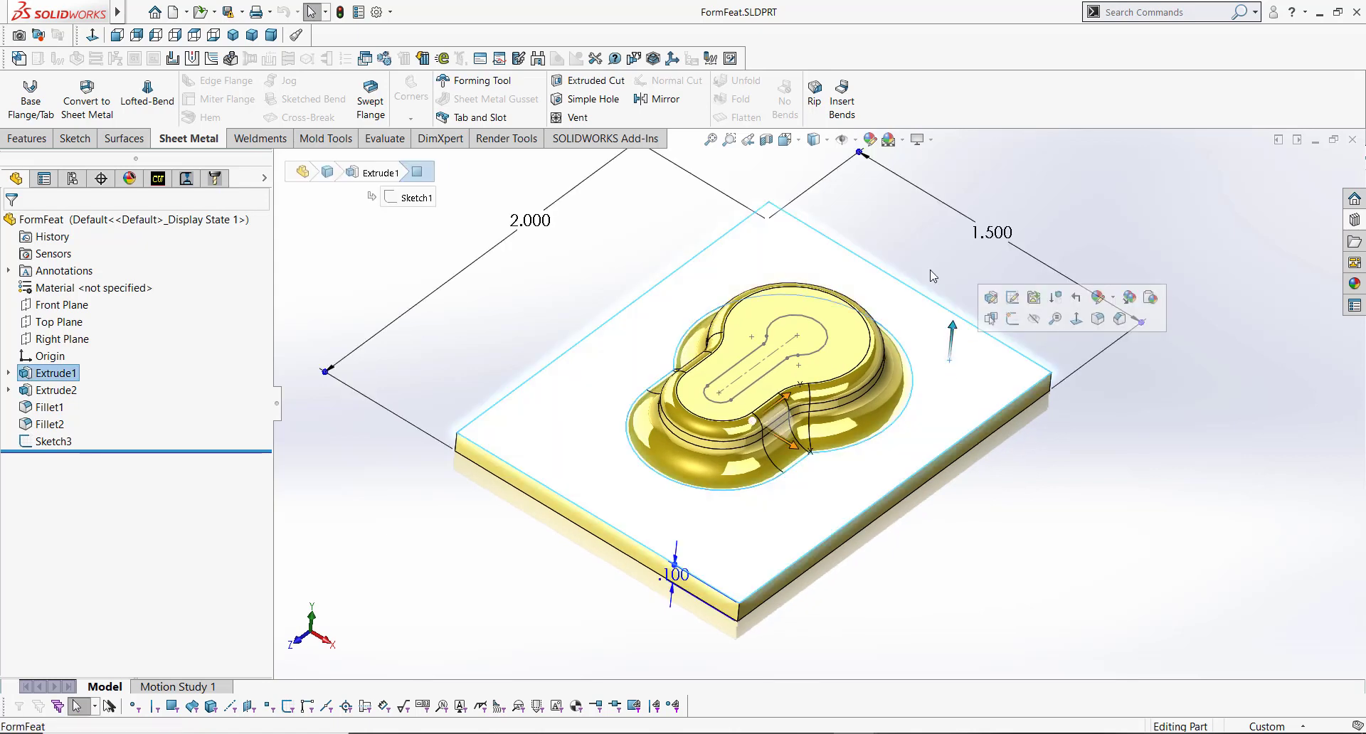
# Step: Examine the raised boss extrusion and its sketch dimensions
pyautogui.click(913, 224)
pyautogui.click(846, 359)
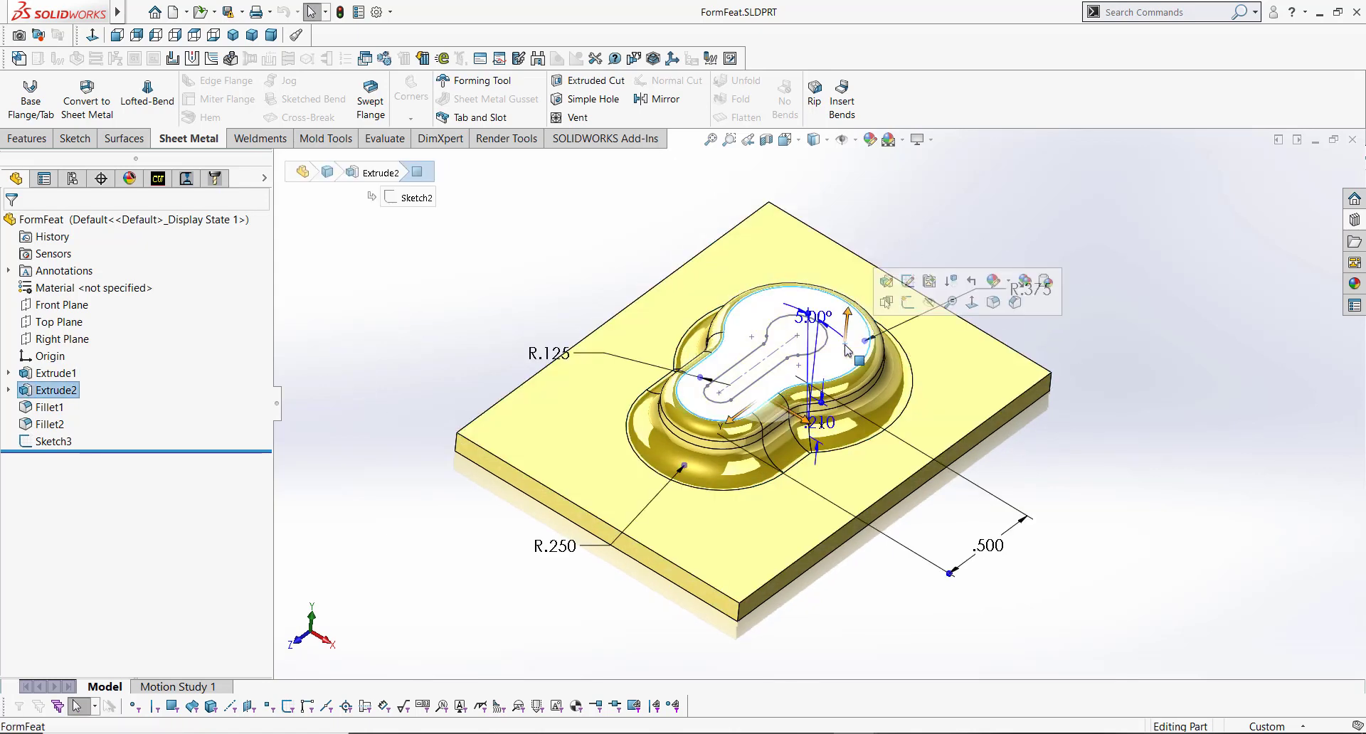
pyautogui.click(799, 343)
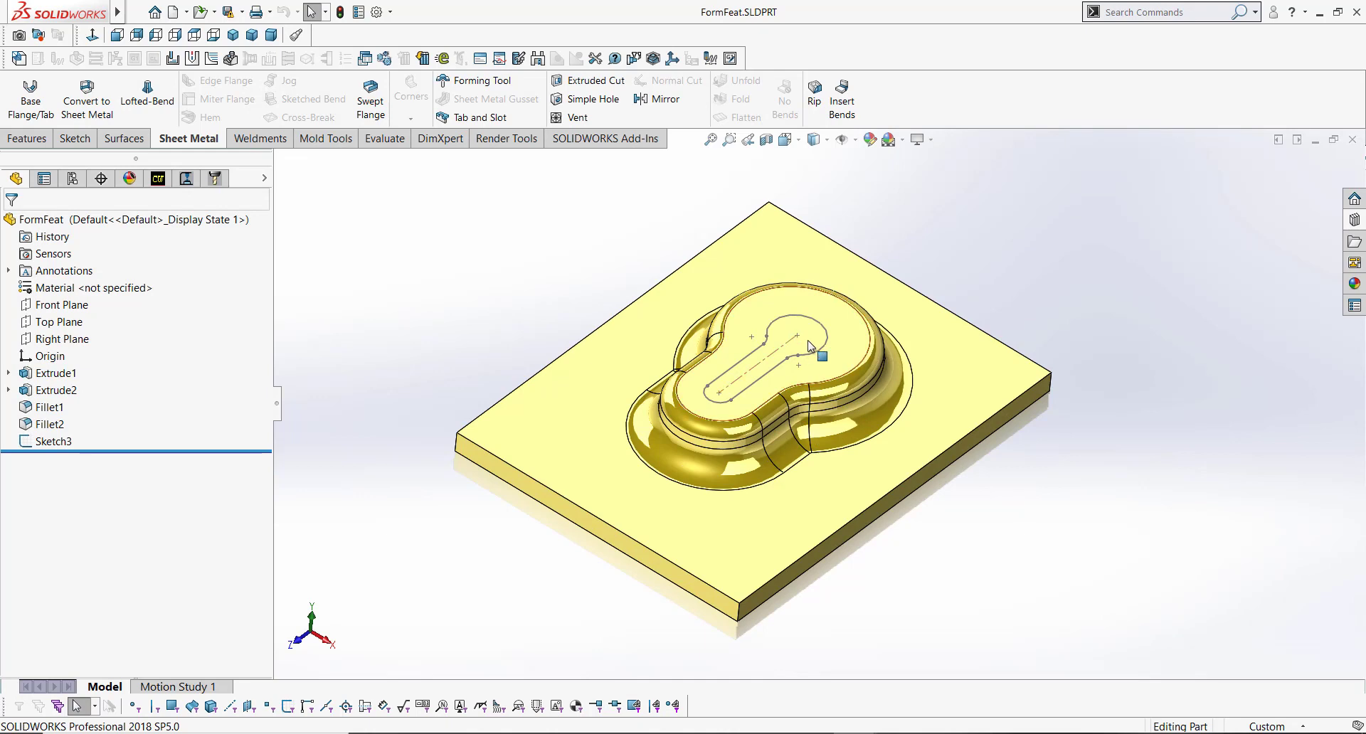
# Step: Create a Split Line projecting Sketch3 onto the top face of the raised boss
pyautogui.click(800, 340)
pyautogui.click(632, 276)
pyautogui.click(28, 138)
pyautogui.click(745, 118)
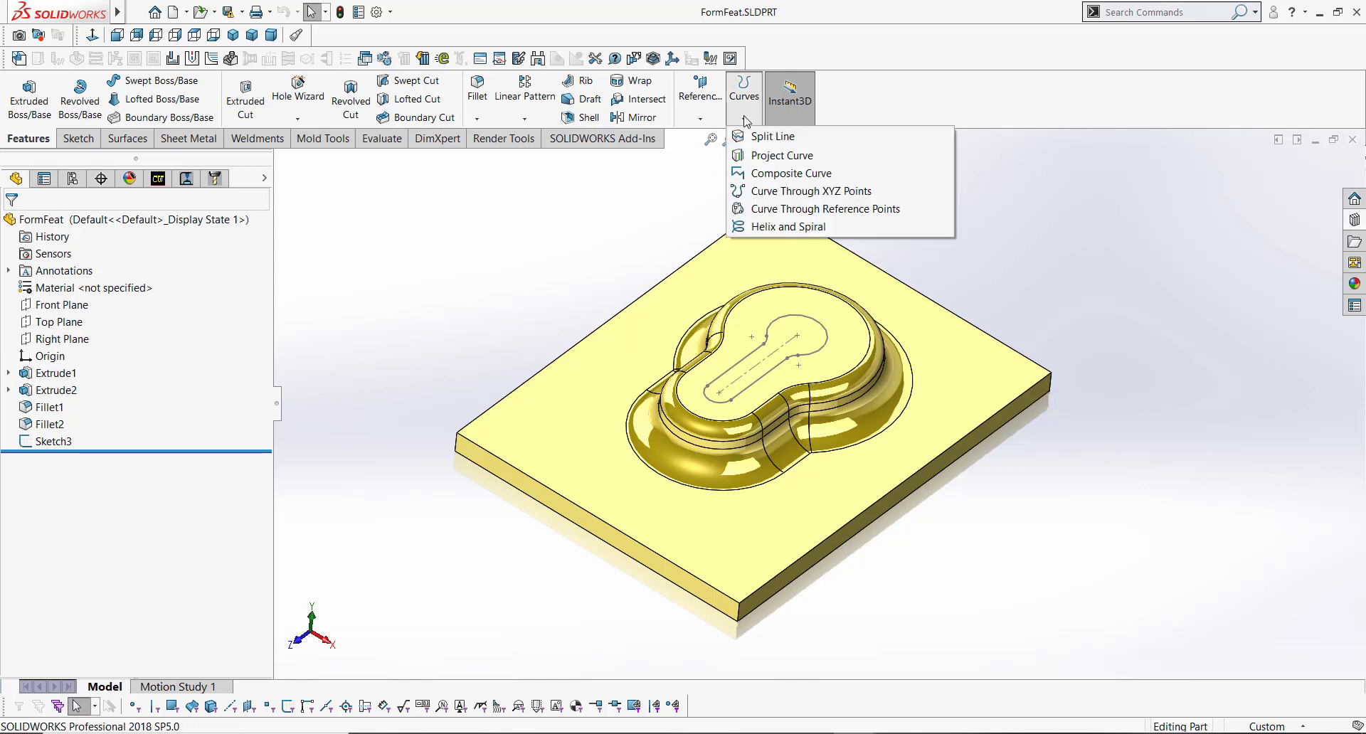
pyautogui.click(807, 141)
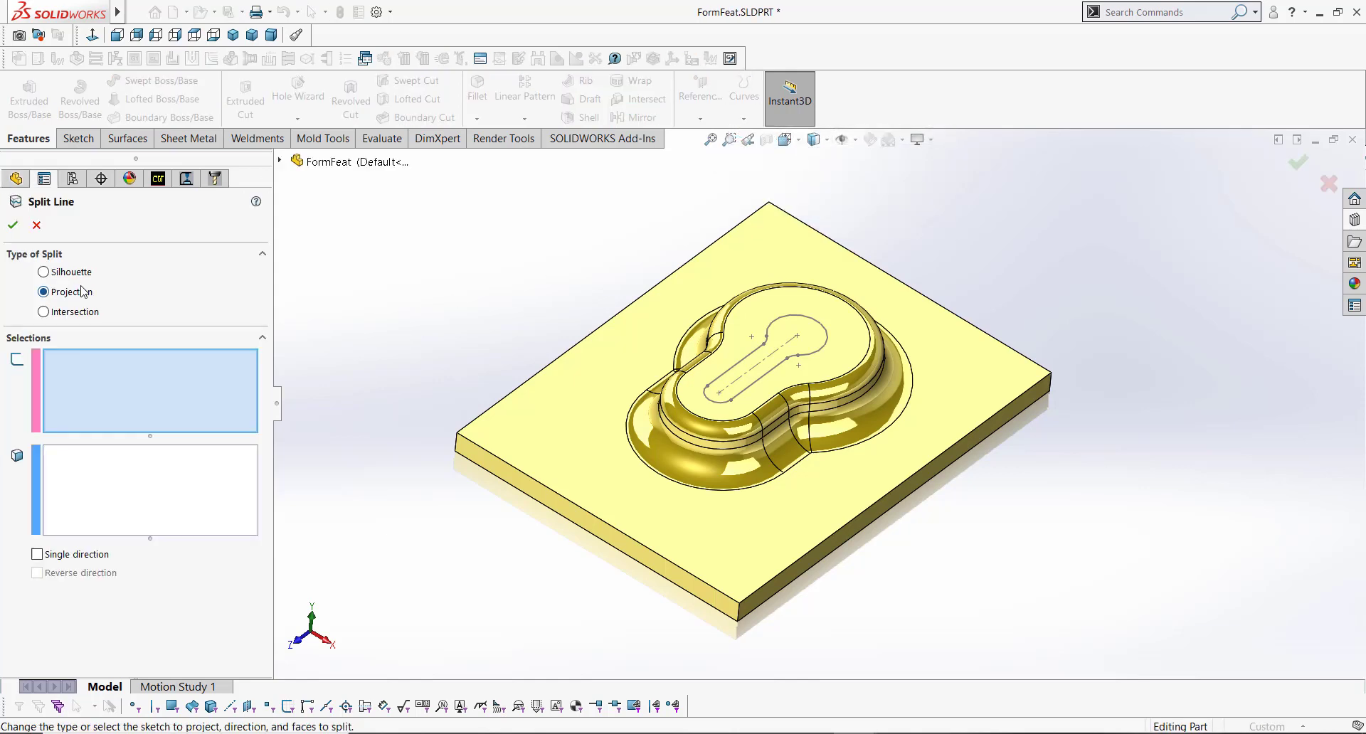
pyautogui.click(774, 323)
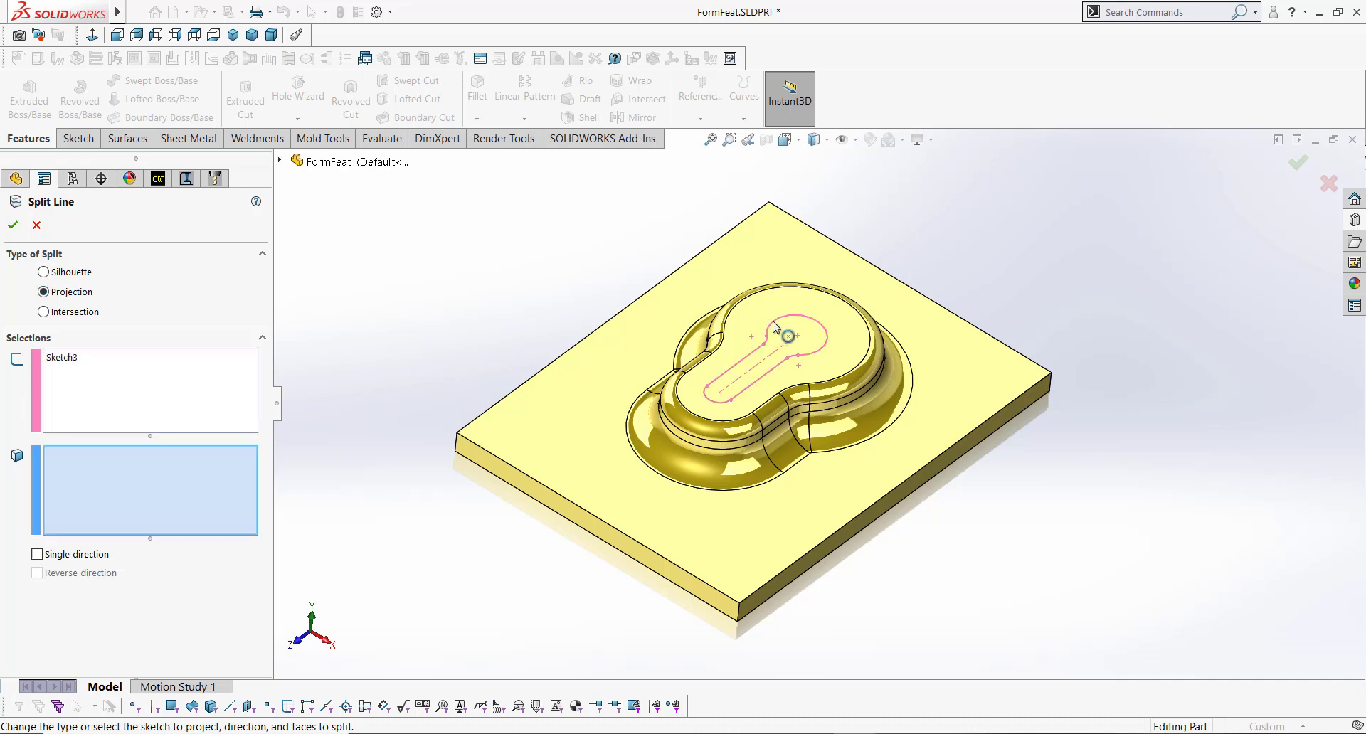
pyautogui.click(750, 321)
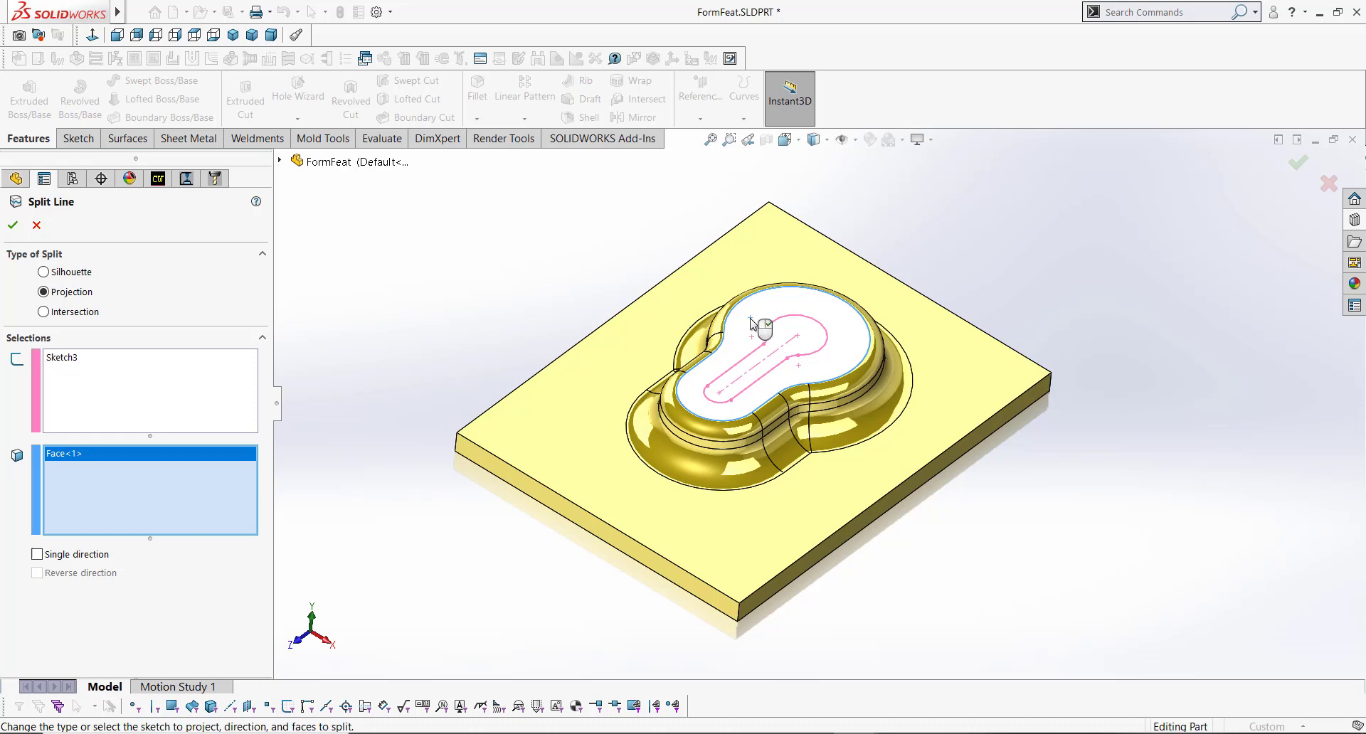
pyautogui.press('Return')
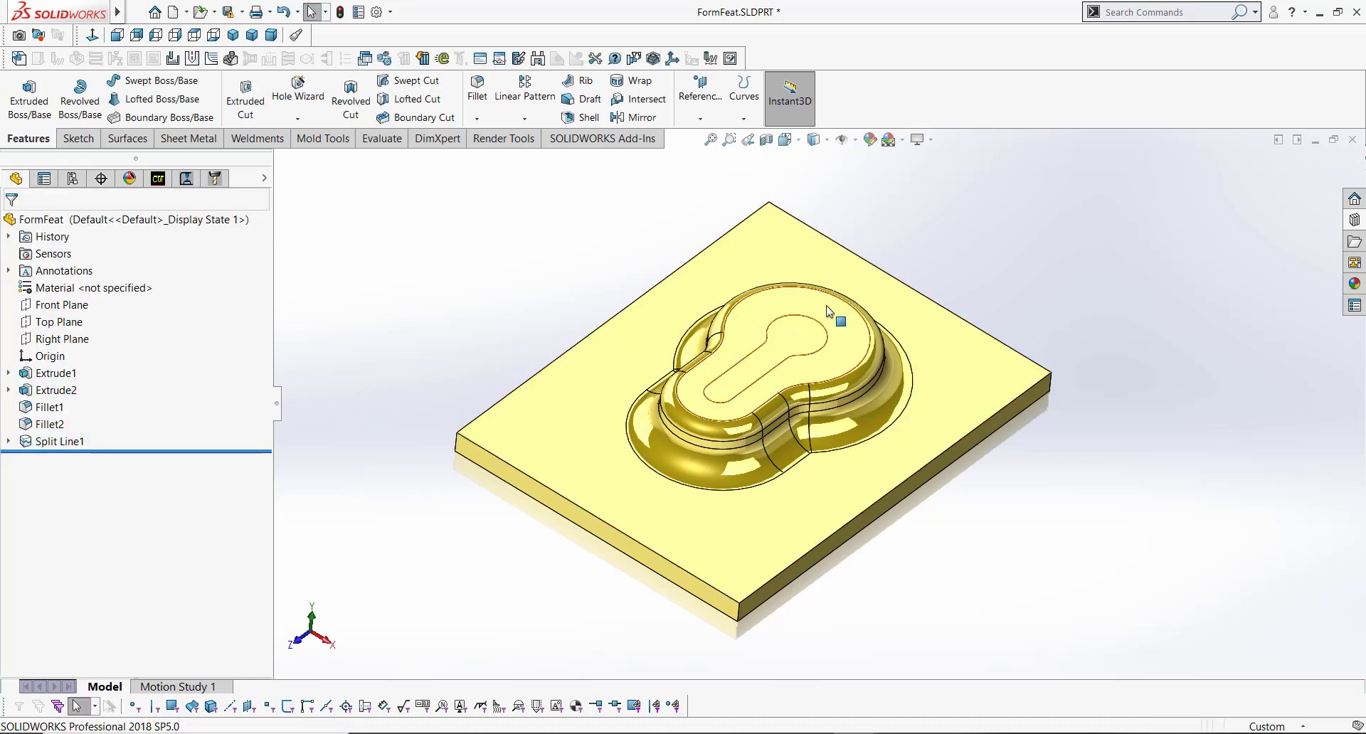
# Step: Apply a Forming Tool with the plate's top face as stopping face and the keyhole split face removed
pyautogui.click(826, 311)
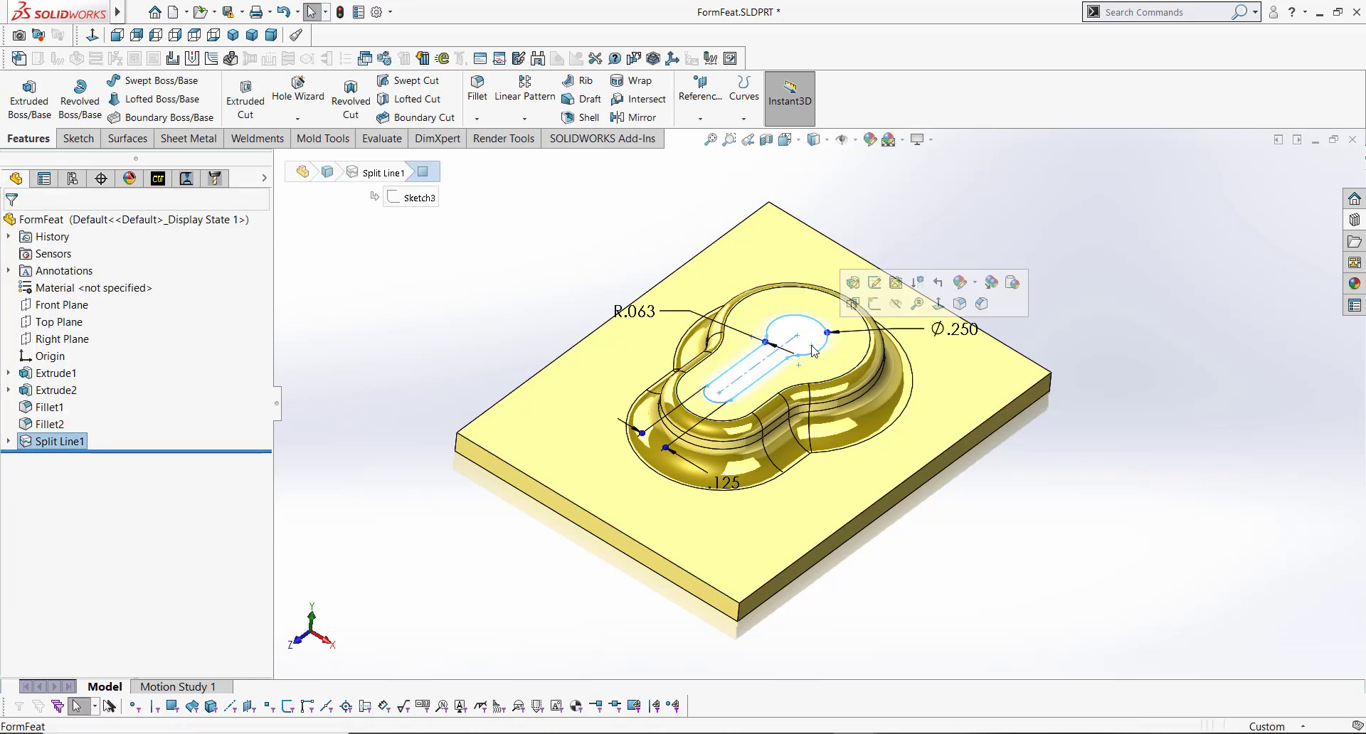
pyautogui.click(637, 248)
pyautogui.moveTo(804, 364); pyautogui.dragTo(799, 330, button='middle')
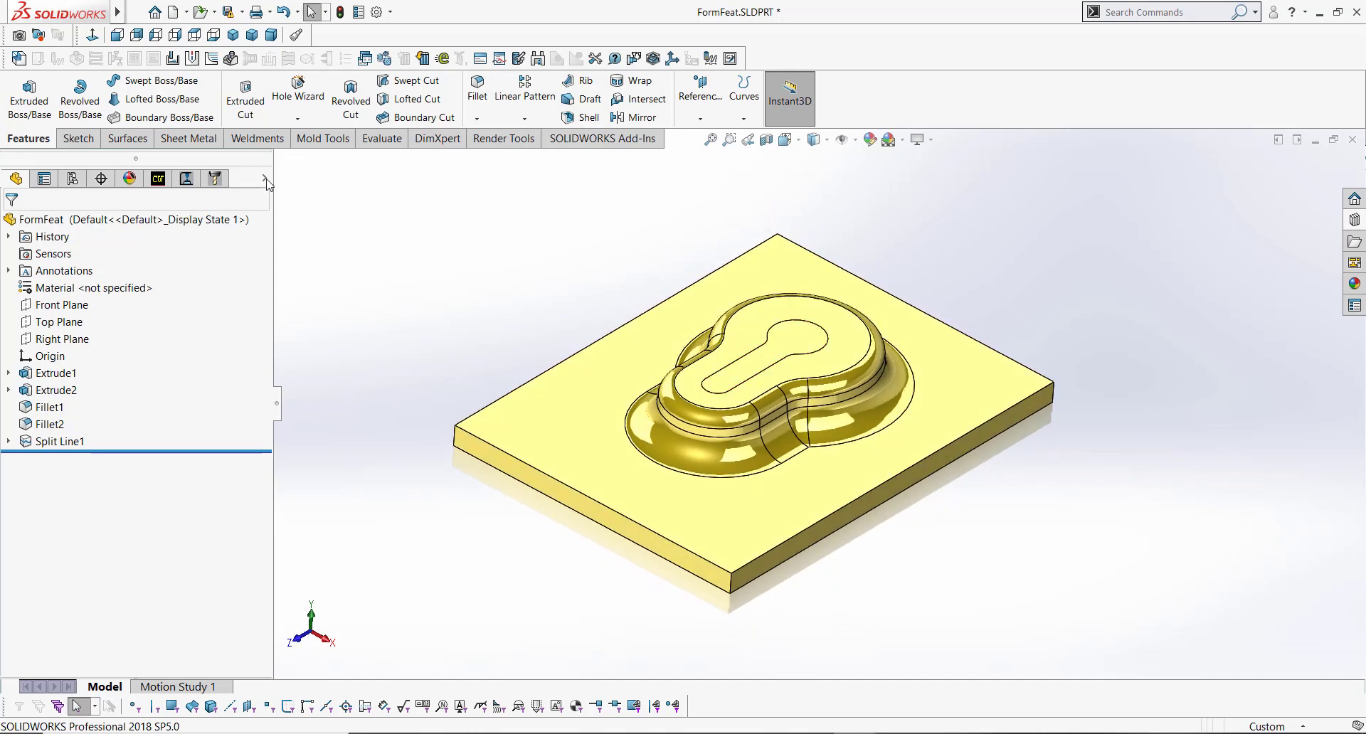
pyautogui.click(188, 138)
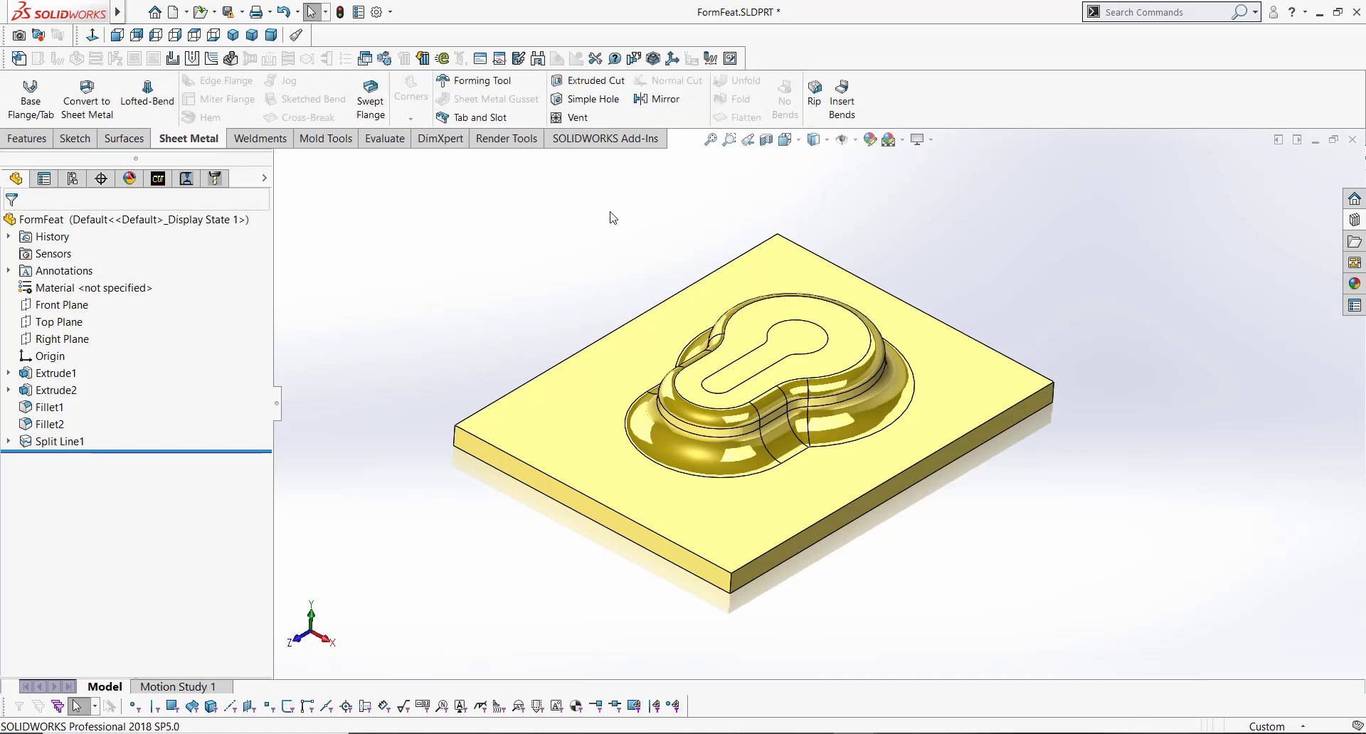
pyautogui.click(511, 81)
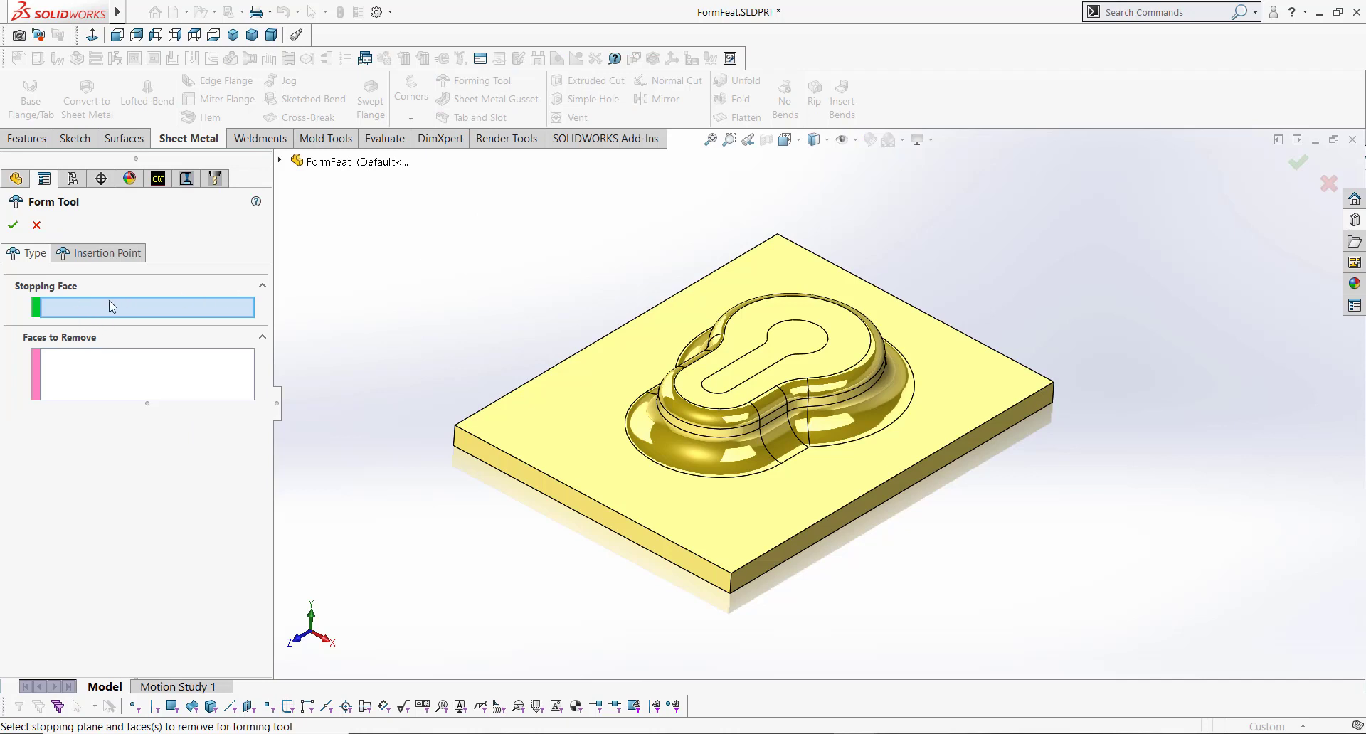
pyautogui.click(599, 386)
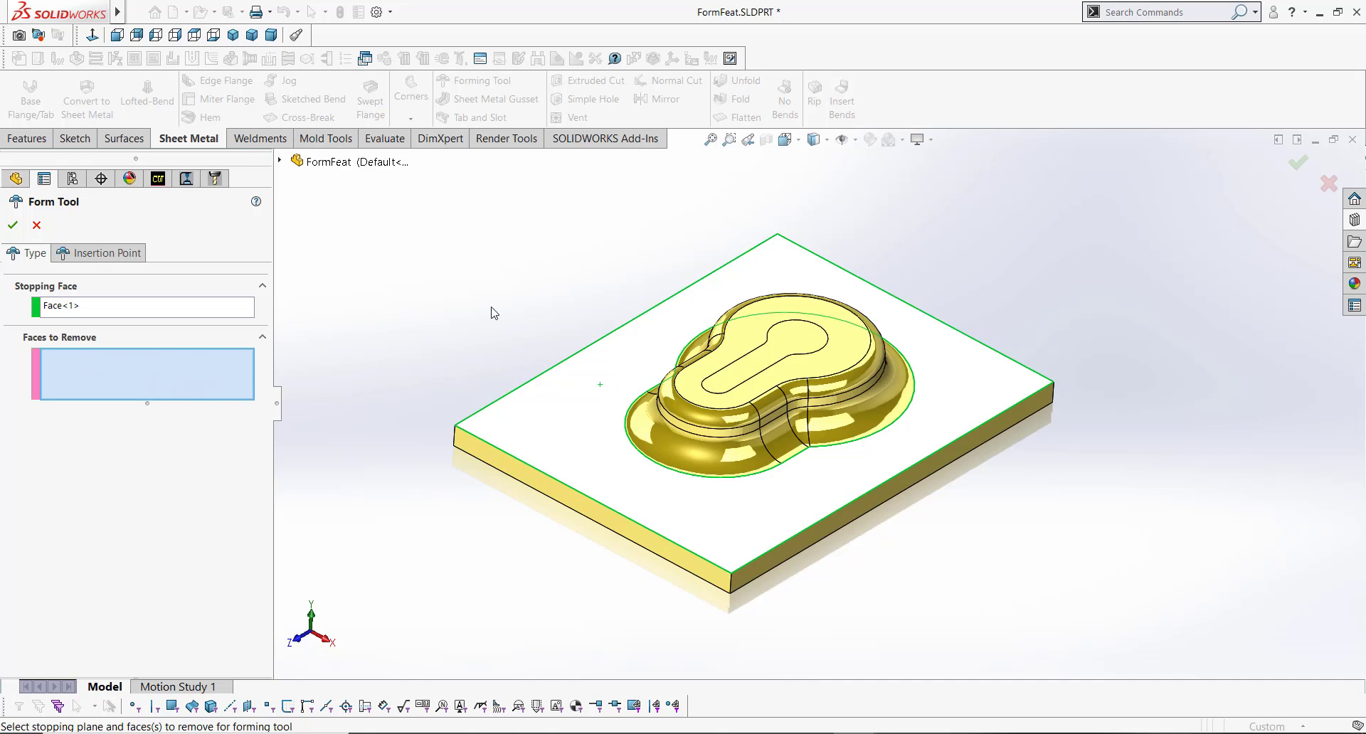
pyautogui.click(799, 347)
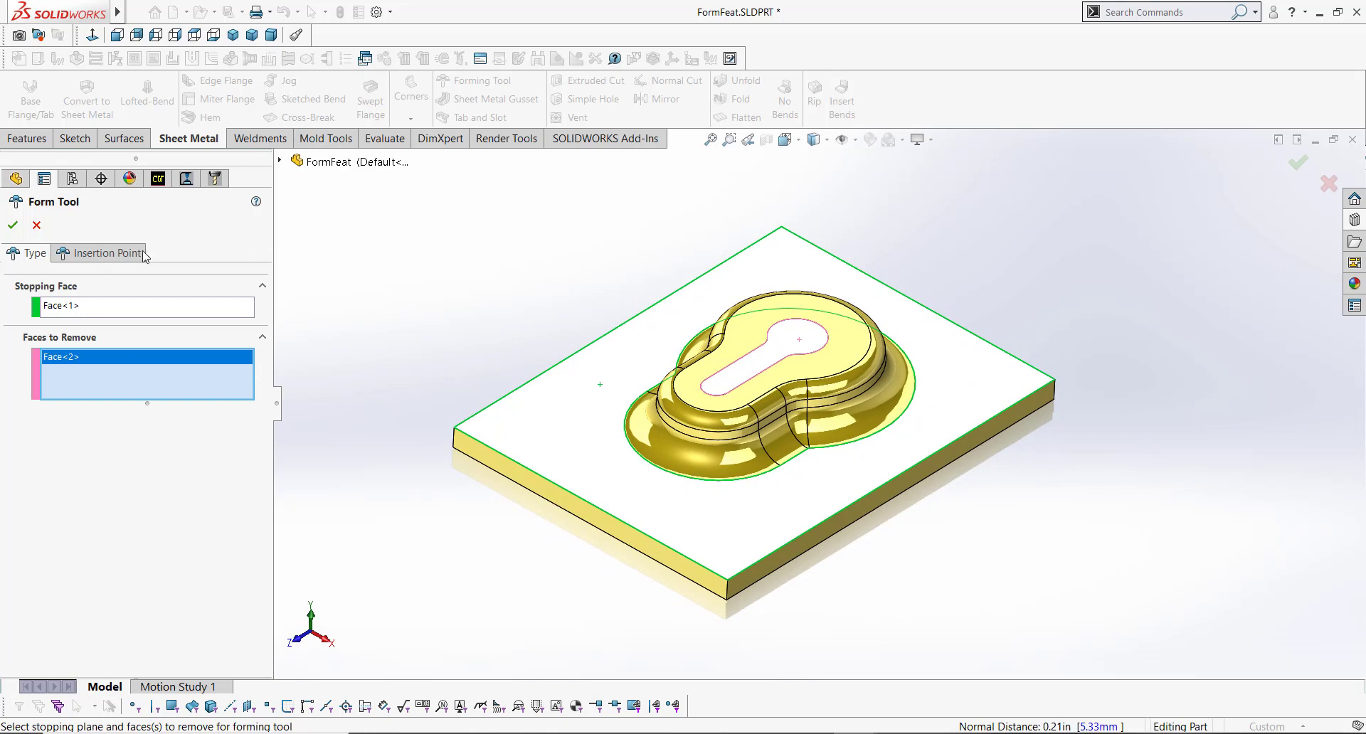
pyautogui.click(13, 225)
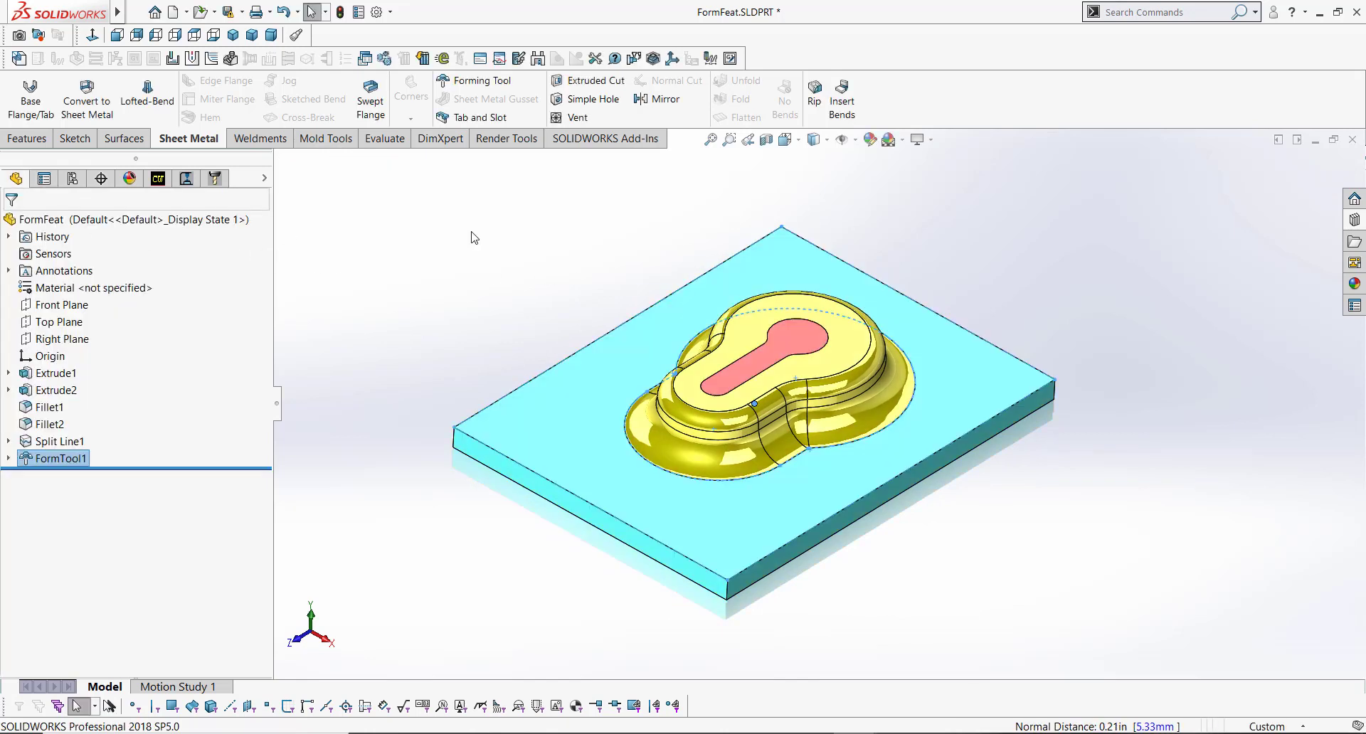
# Step: Save the part as Form Tool FormFeat.SLDFTP in the design library's forming tools embosses folder, replacing the existing file
pyautogui.click(471, 233)
pyautogui.moveTo(867, 343)
pyautogui.mouseDown(button='middle')
pyautogui.moveTo(869, 303)
pyautogui.moveTo(865, 370)
pyautogui.moveTo(864, 352)
pyautogui.mouseUp(button='middle')
pyautogui.moveTo(873, 336); pyautogui.dragTo(869, 337, button='middle')
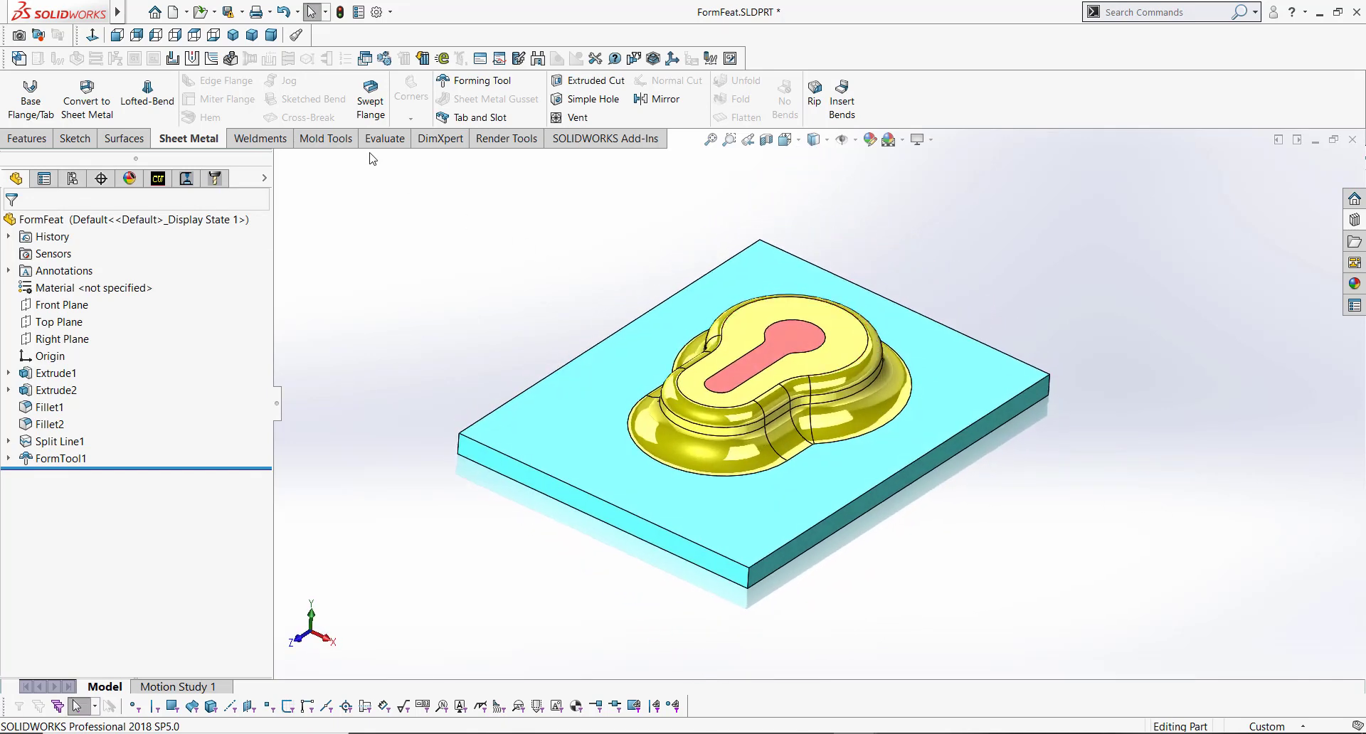
pyautogui.click(243, 12)
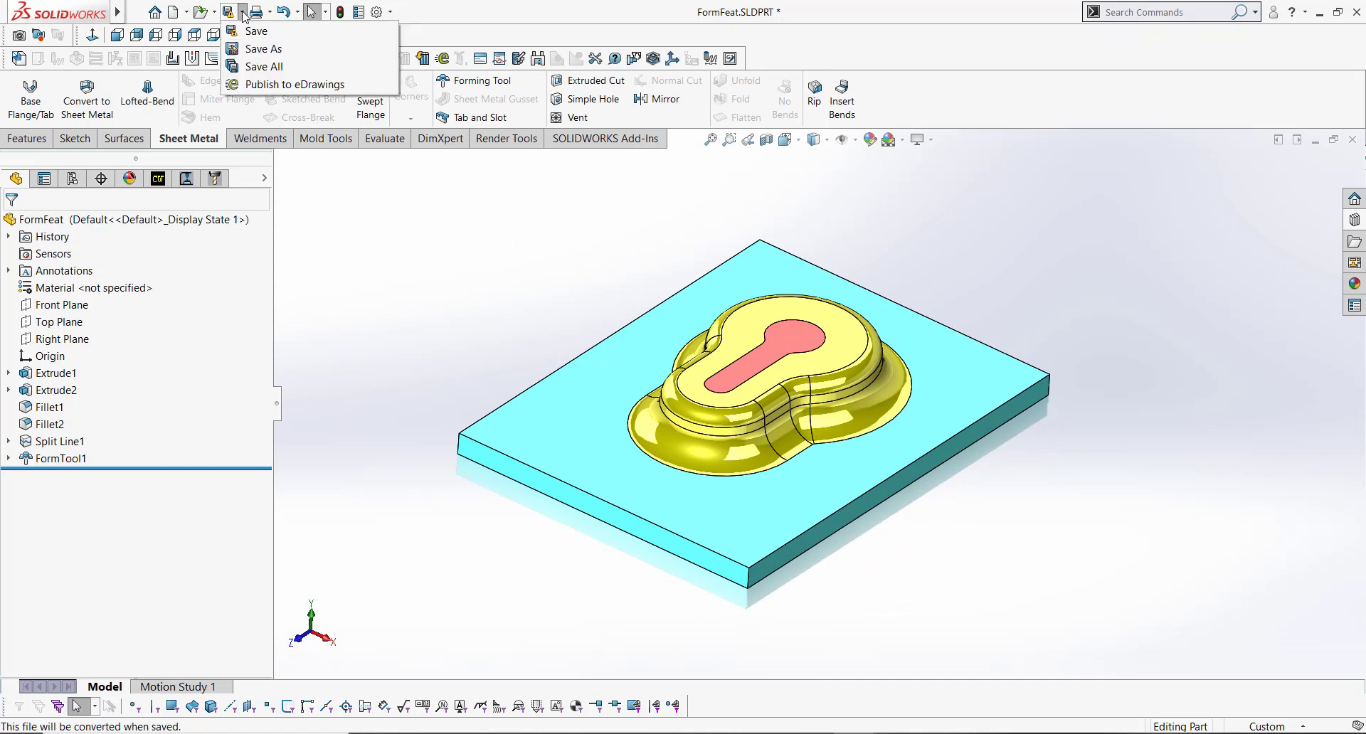
pyautogui.click(259, 49)
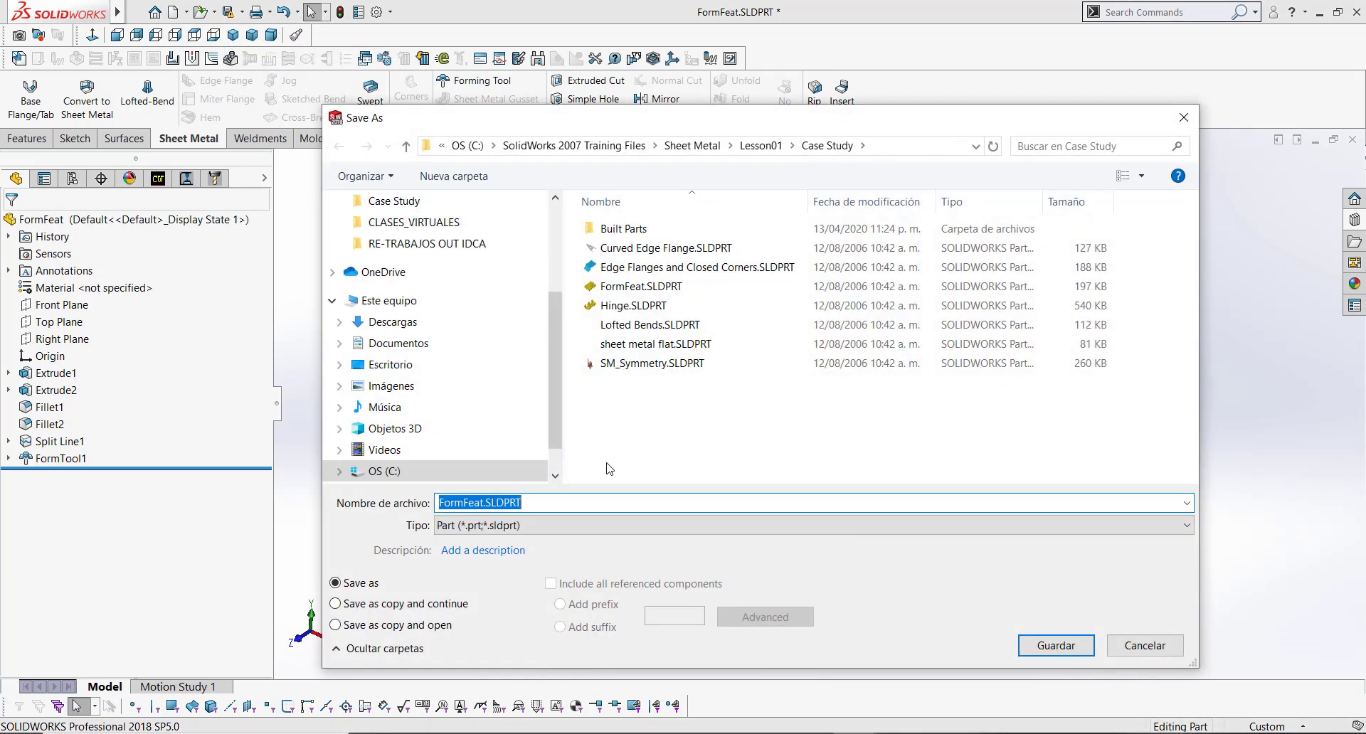
pyautogui.click(645, 525)
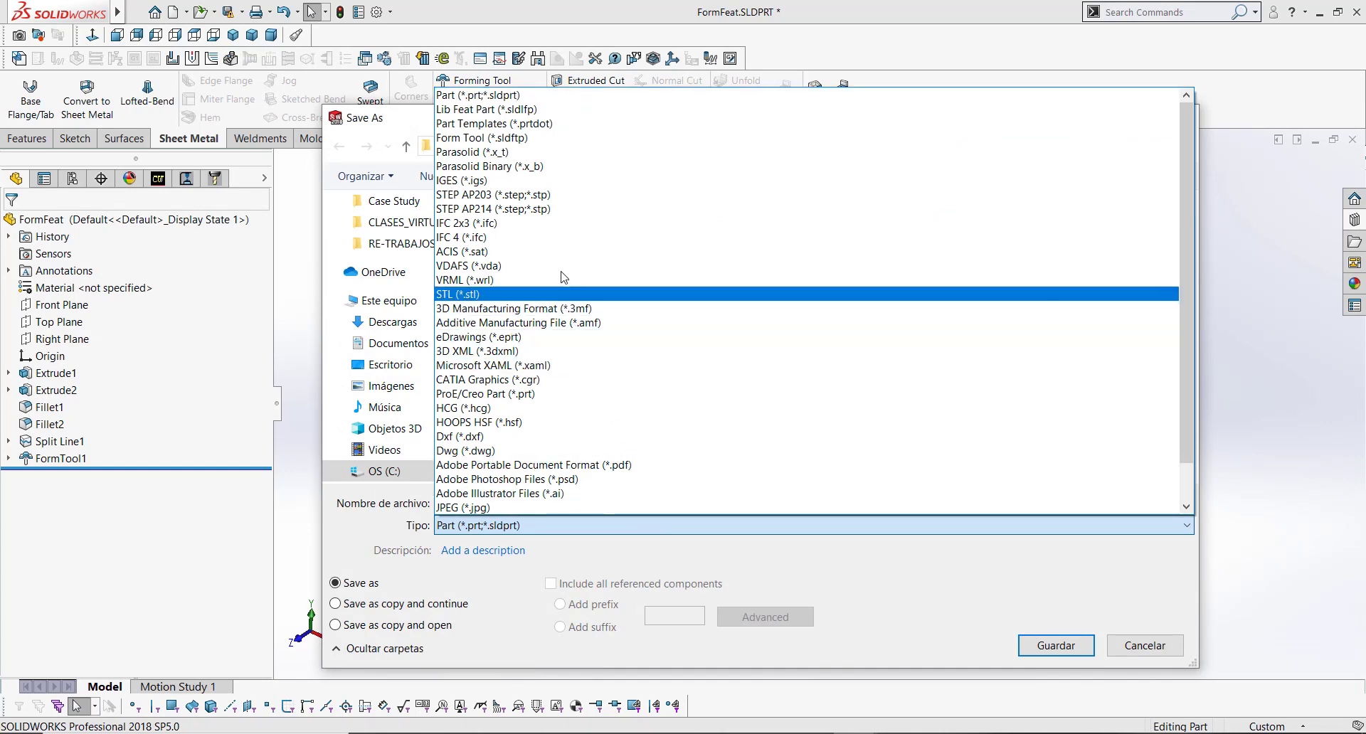
pyautogui.click(520, 138)
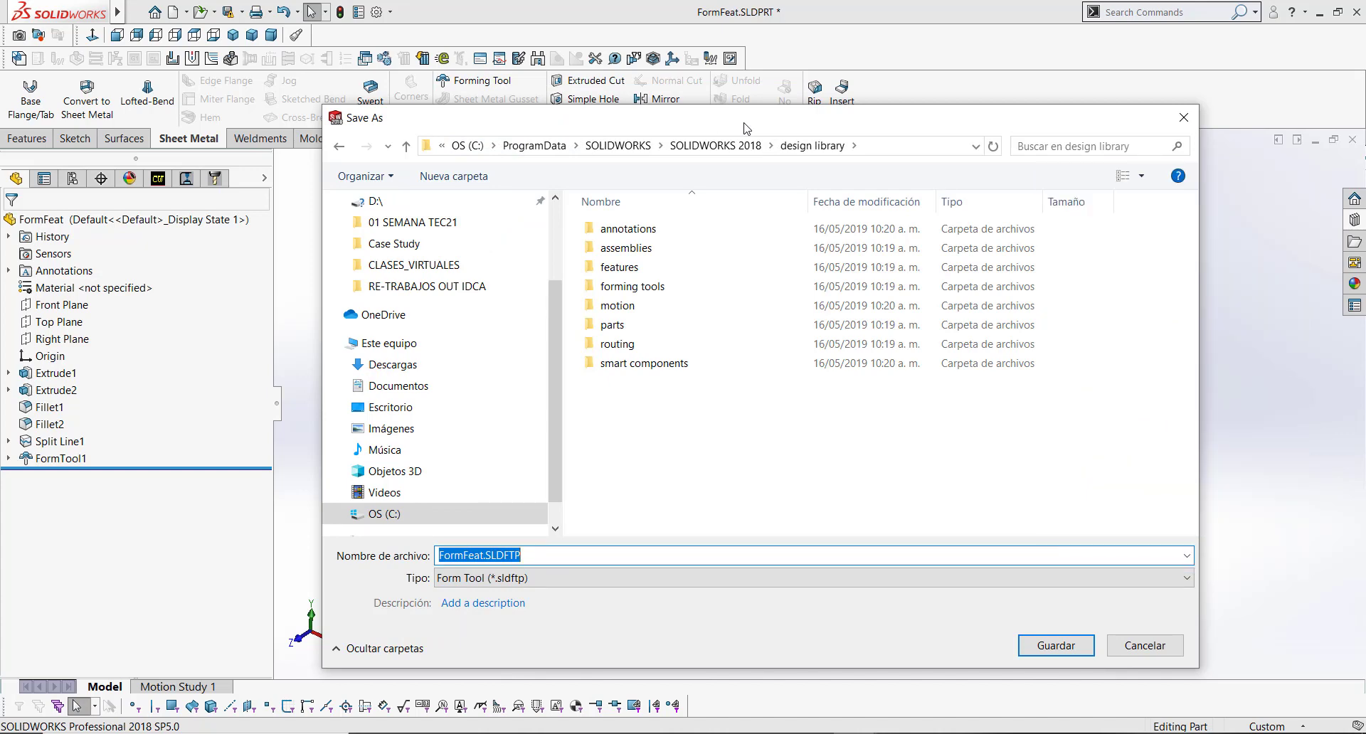
pyautogui.click(667, 287)
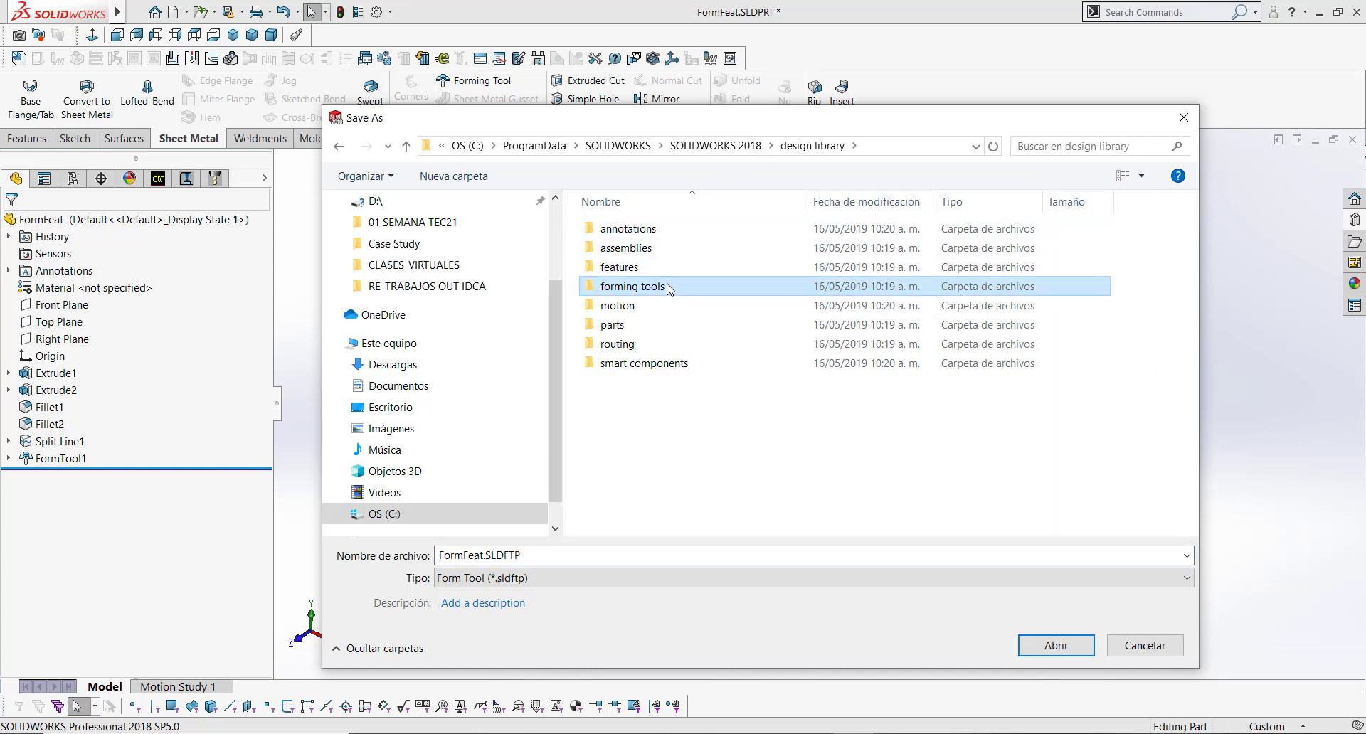
pyautogui.doubleClick(667, 287)
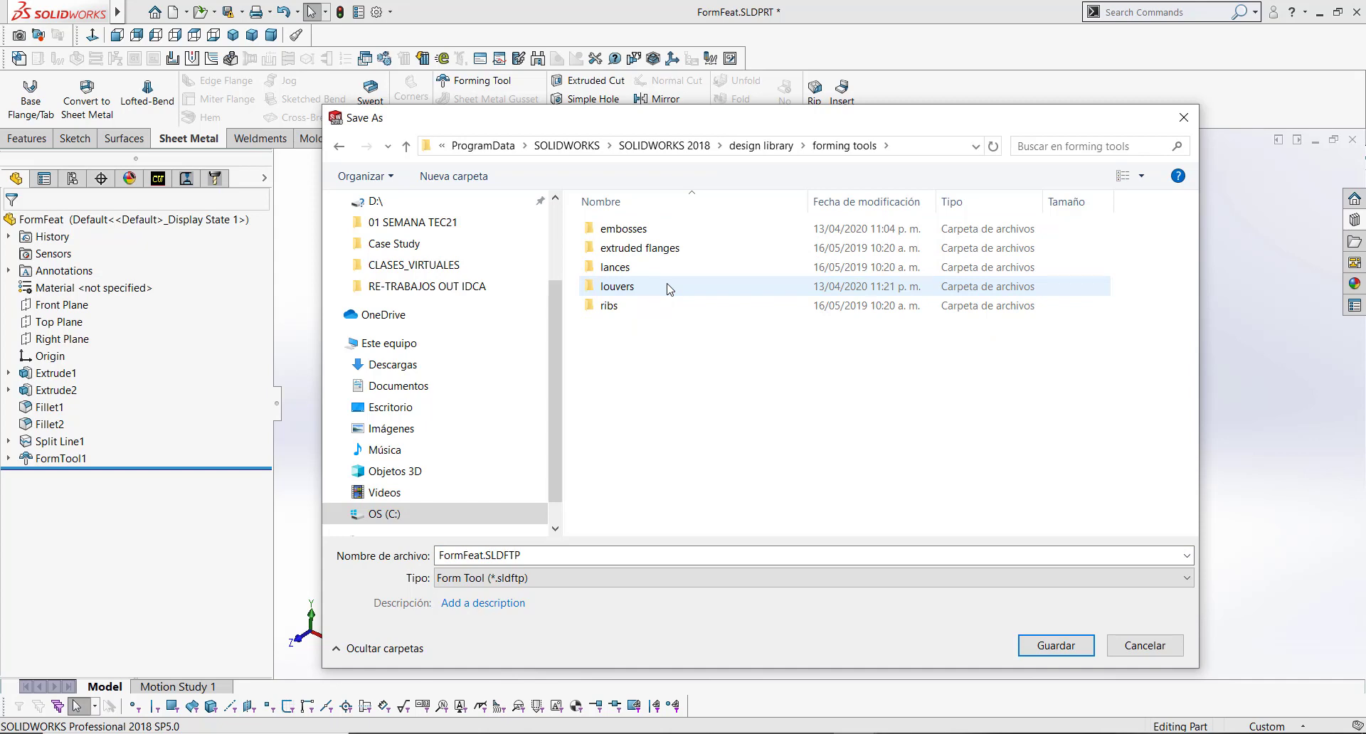
pyautogui.doubleClick(633, 230)
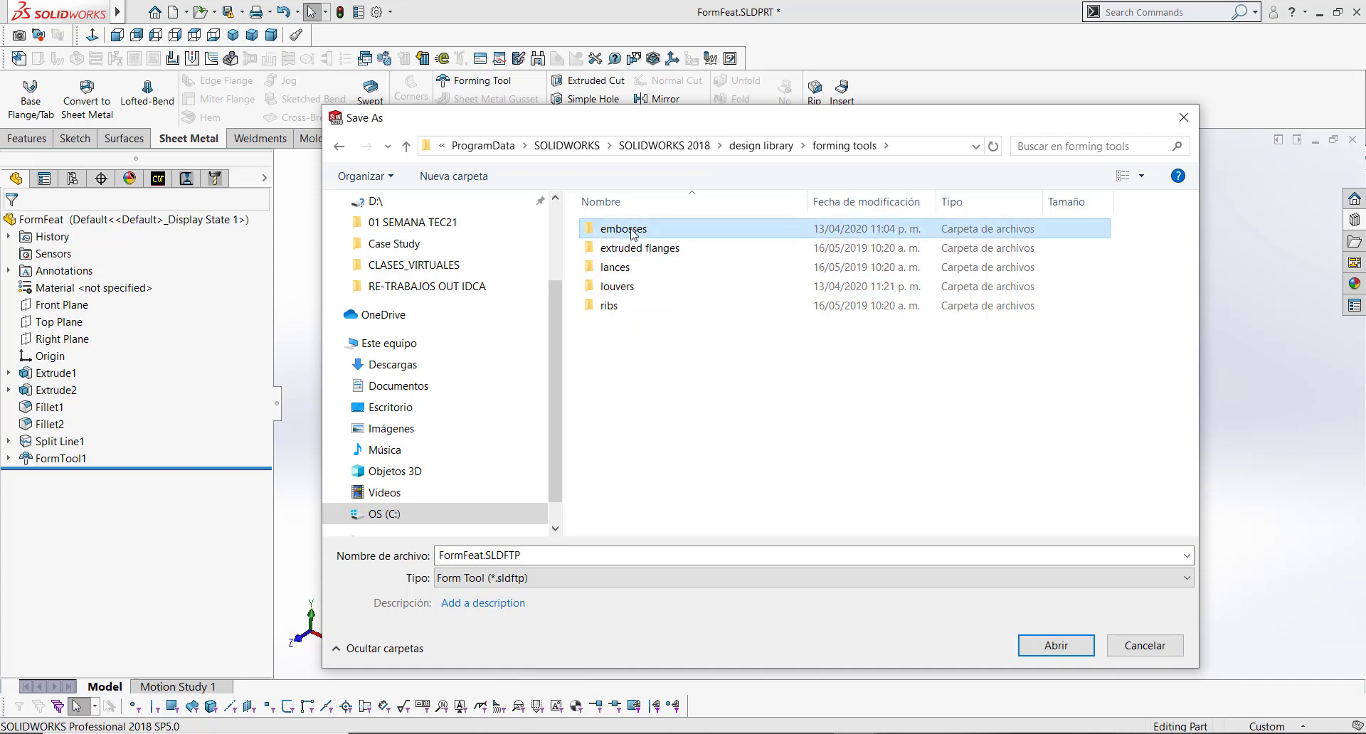
pyautogui.click(679, 236)
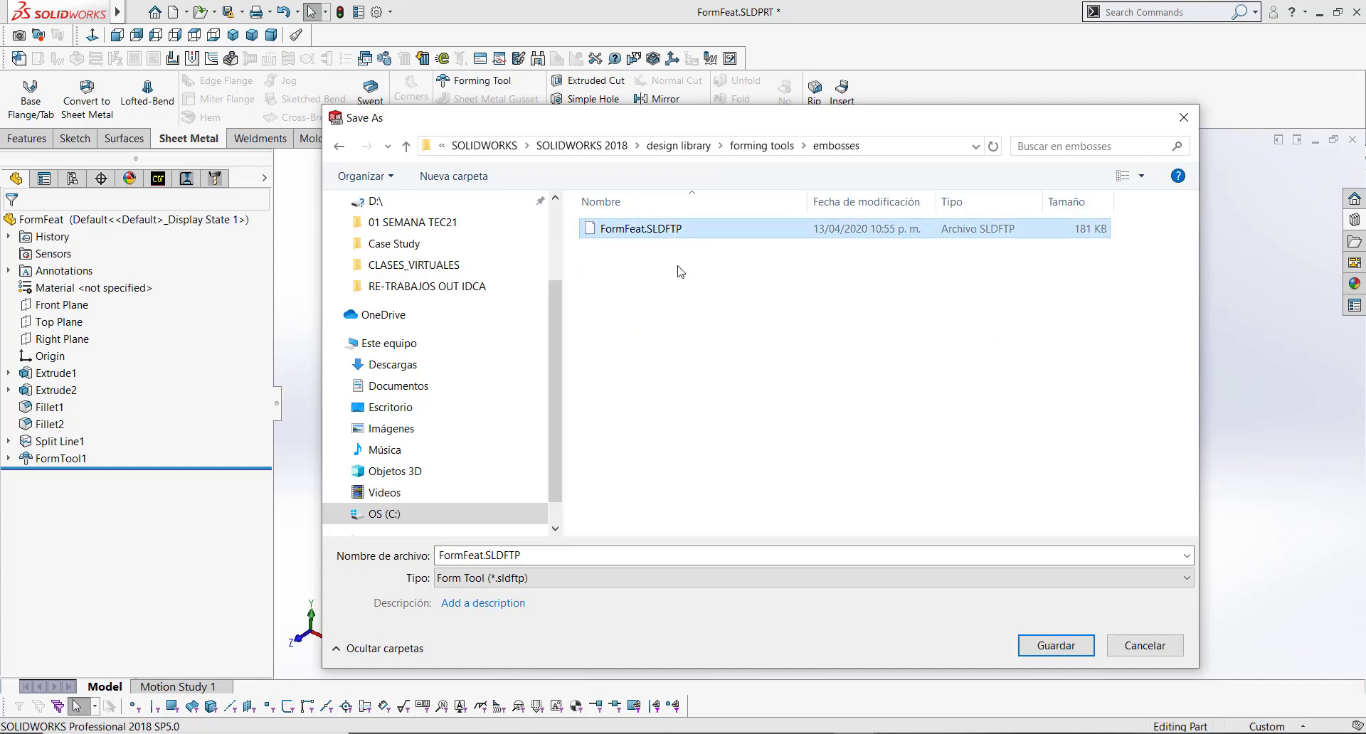
pyautogui.click(1057, 646)
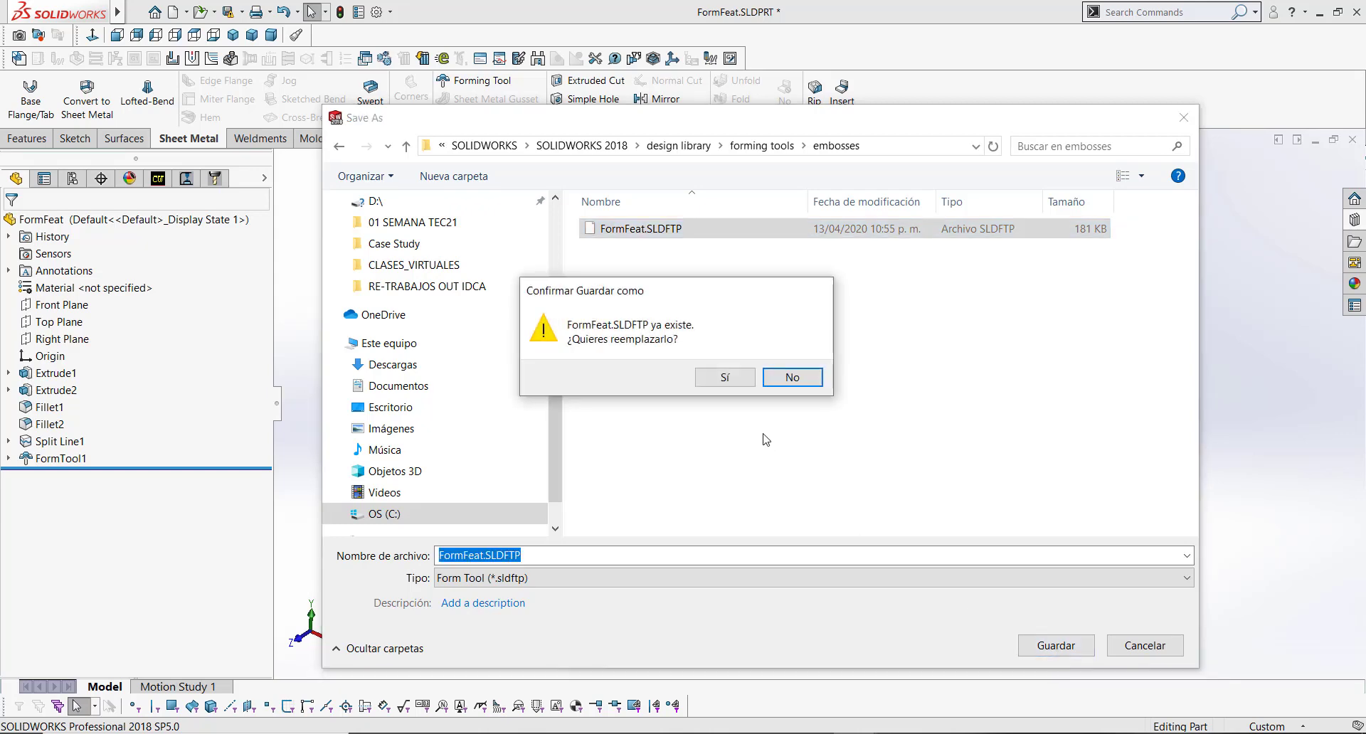
pyautogui.click(725, 378)
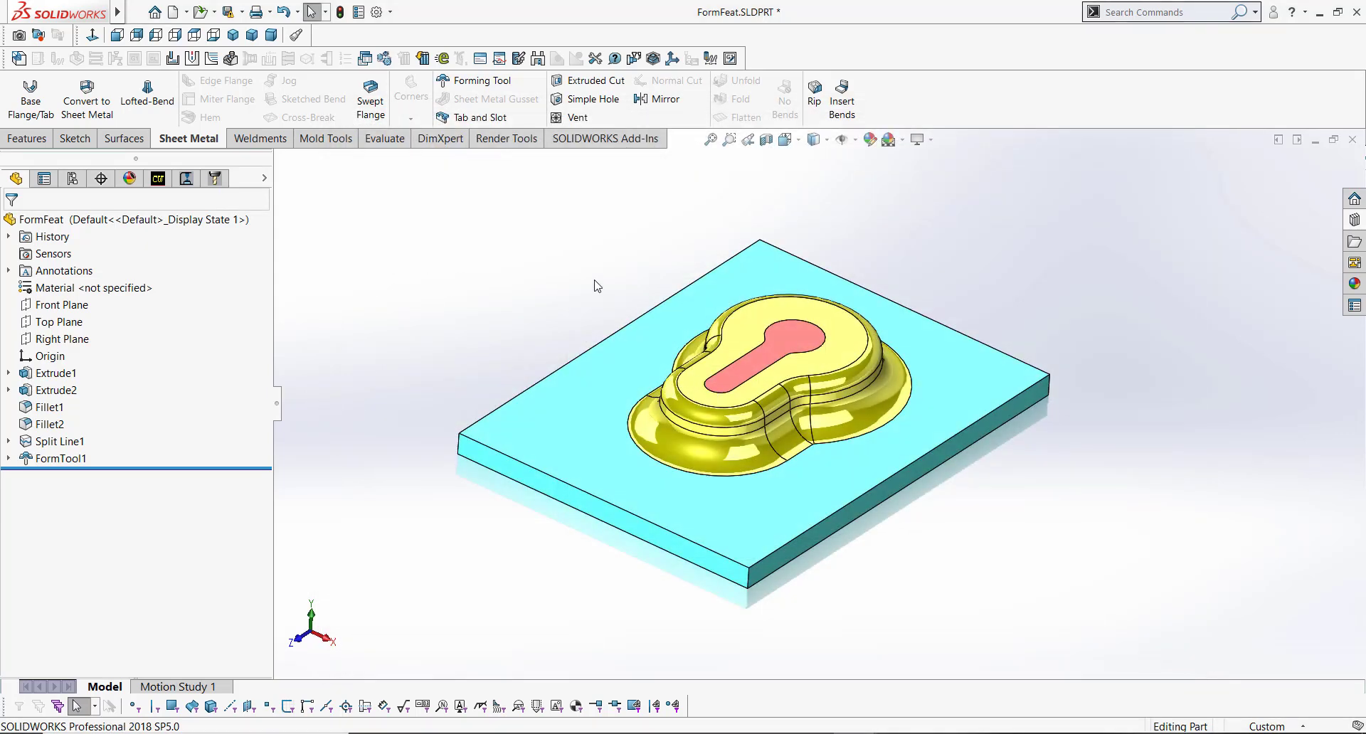
# Step: Close the FormFeat part without saving its changes
pyautogui.click(1353, 142)
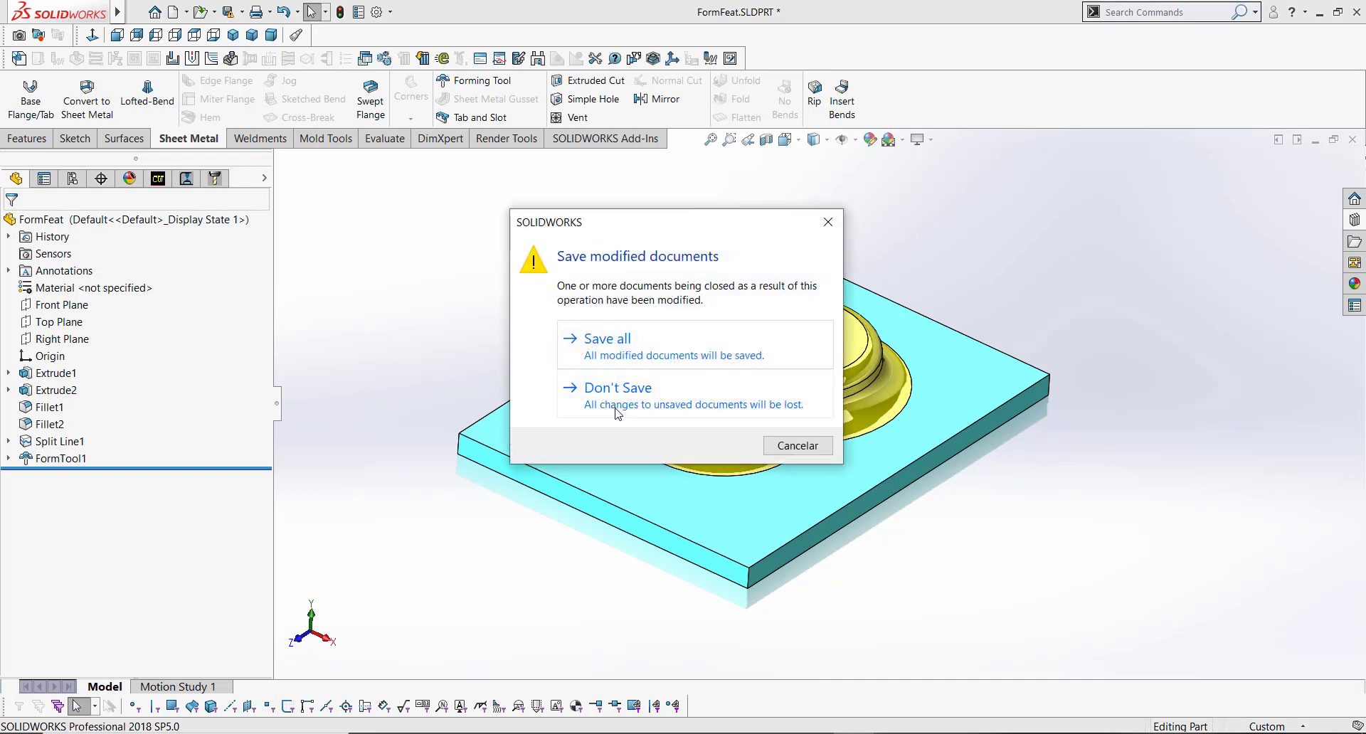
pyautogui.click(618, 416)
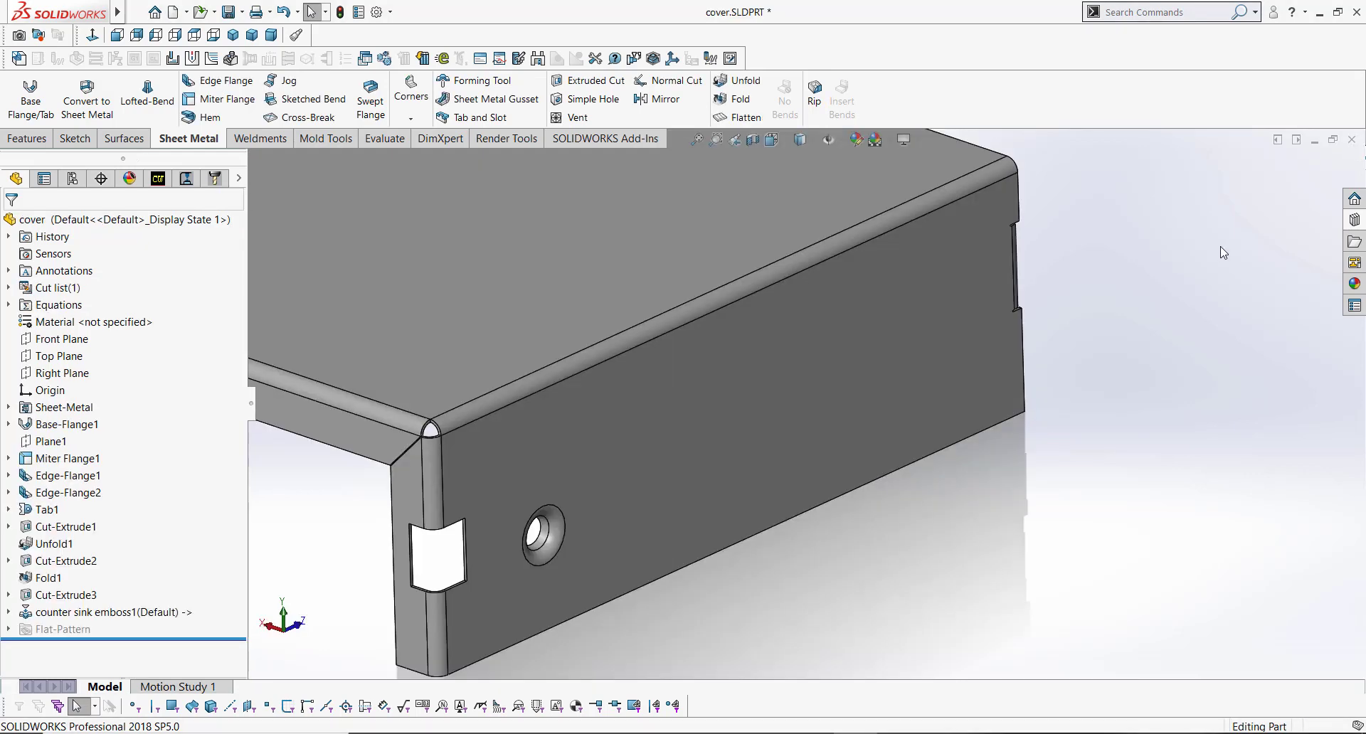
# Step: Drag the FormFeat tool from the Design Library embosses folder onto the cover's front flange face
pyautogui.click(1354, 220)
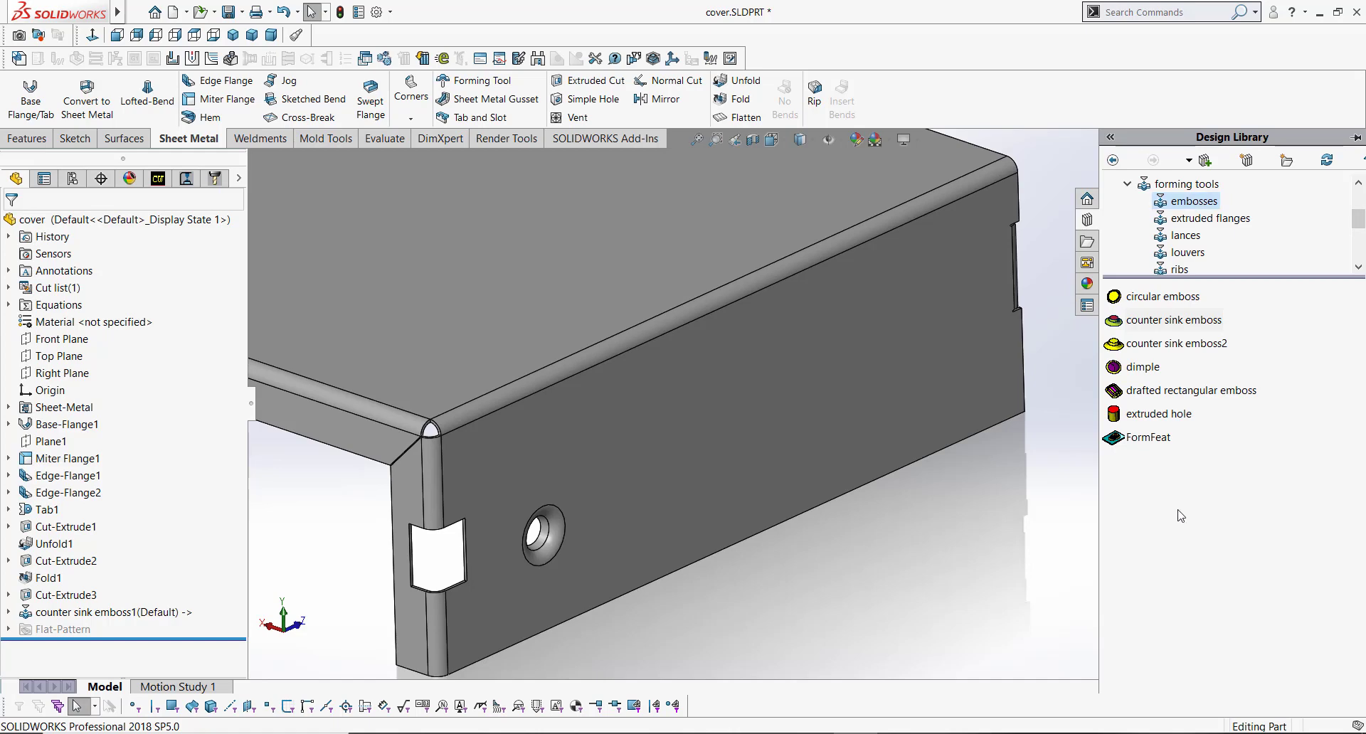
pyautogui.rightClick(1173, 482)
pyautogui.click(1131, 516)
pyautogui.moveTo(1156, 441)
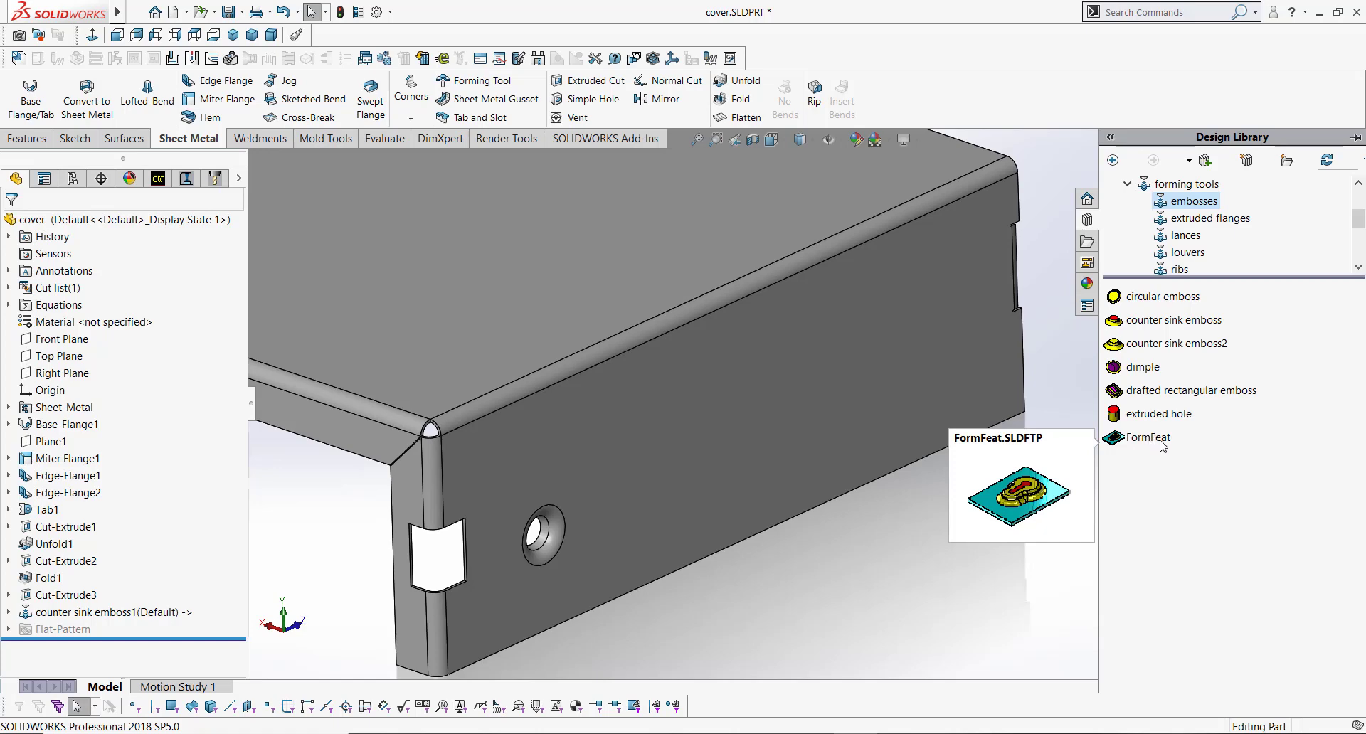
pyautogui.moveTo(1161, 445); pyautogui.dragTo(907, 362)
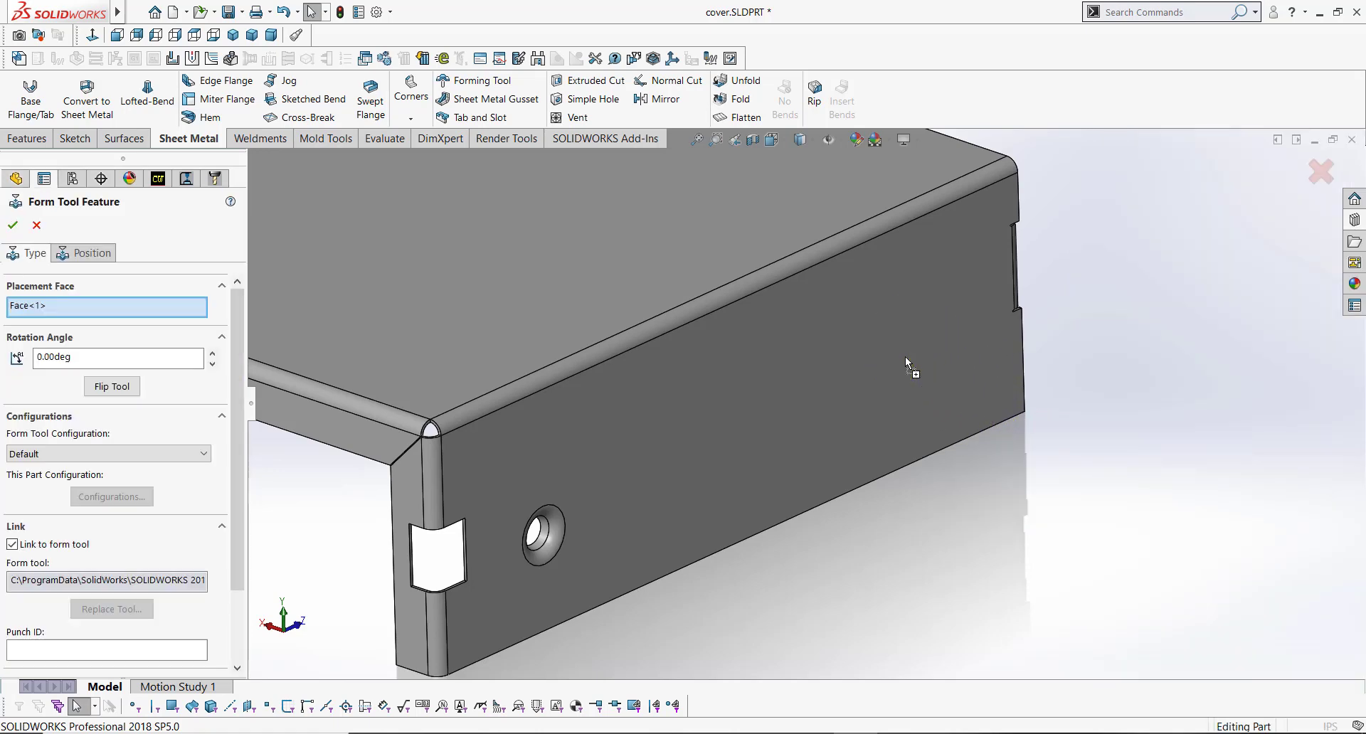
# Step: Set the form tool's rotation angle to 90 deg
pyautogui.scroll(-5, 911, 360)
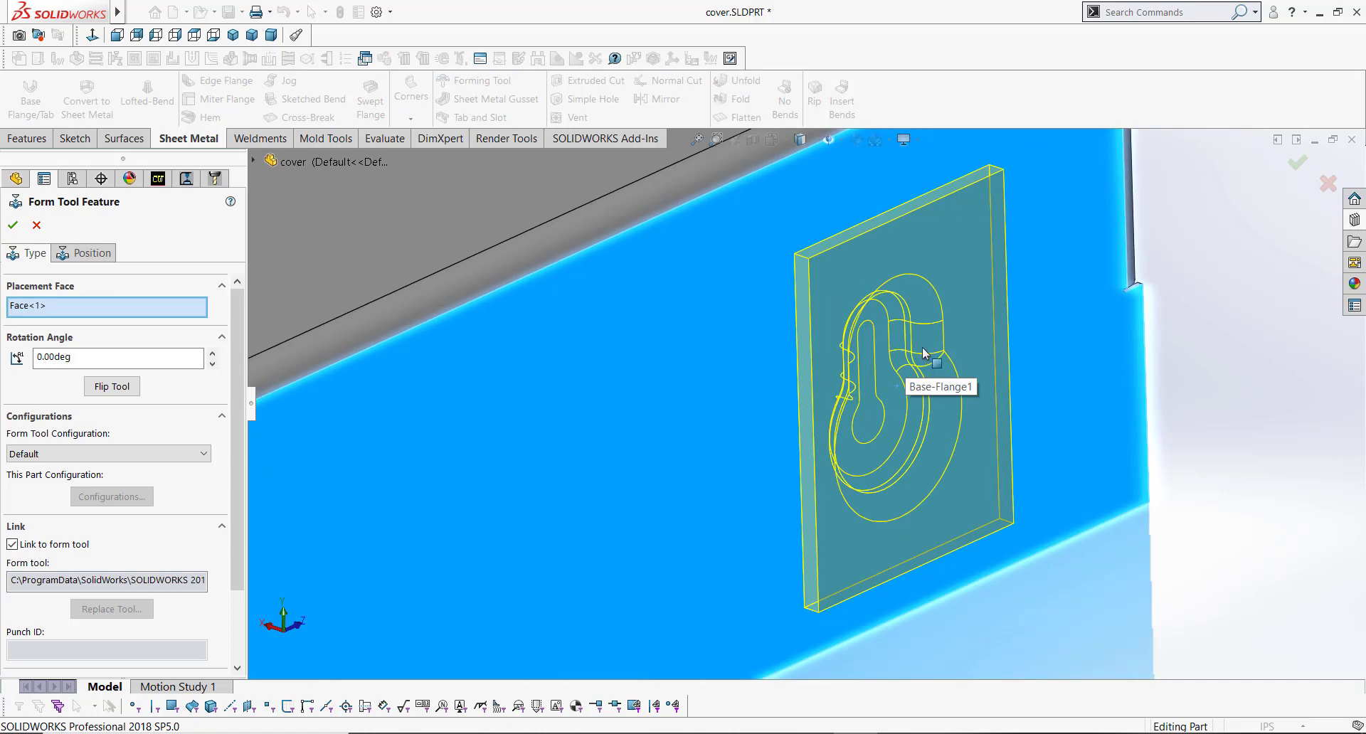
pyautogui.moveTo(944, 326); pyautogui.dragTo(916, 358, button='middle')
pyautogui.scroll(7, 916, 358)
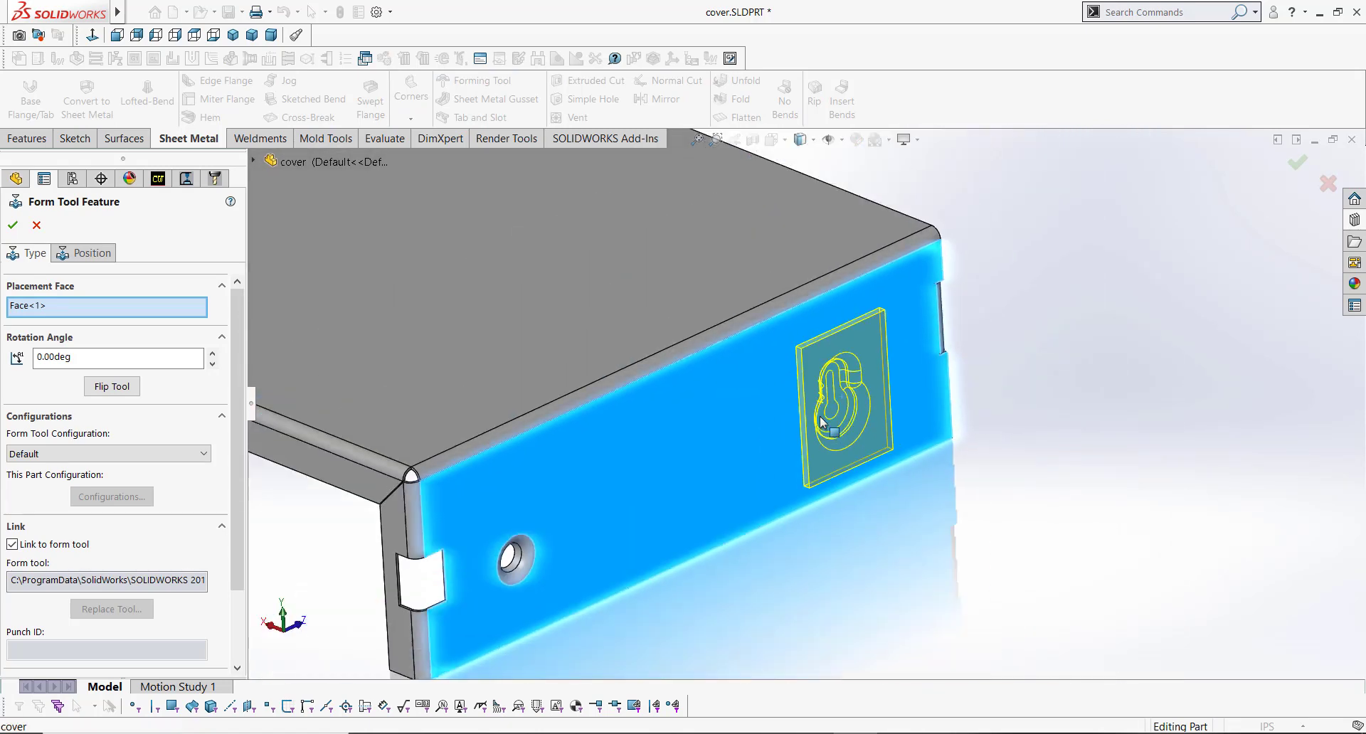
pyautogui.scroll(-5, 716, 445)
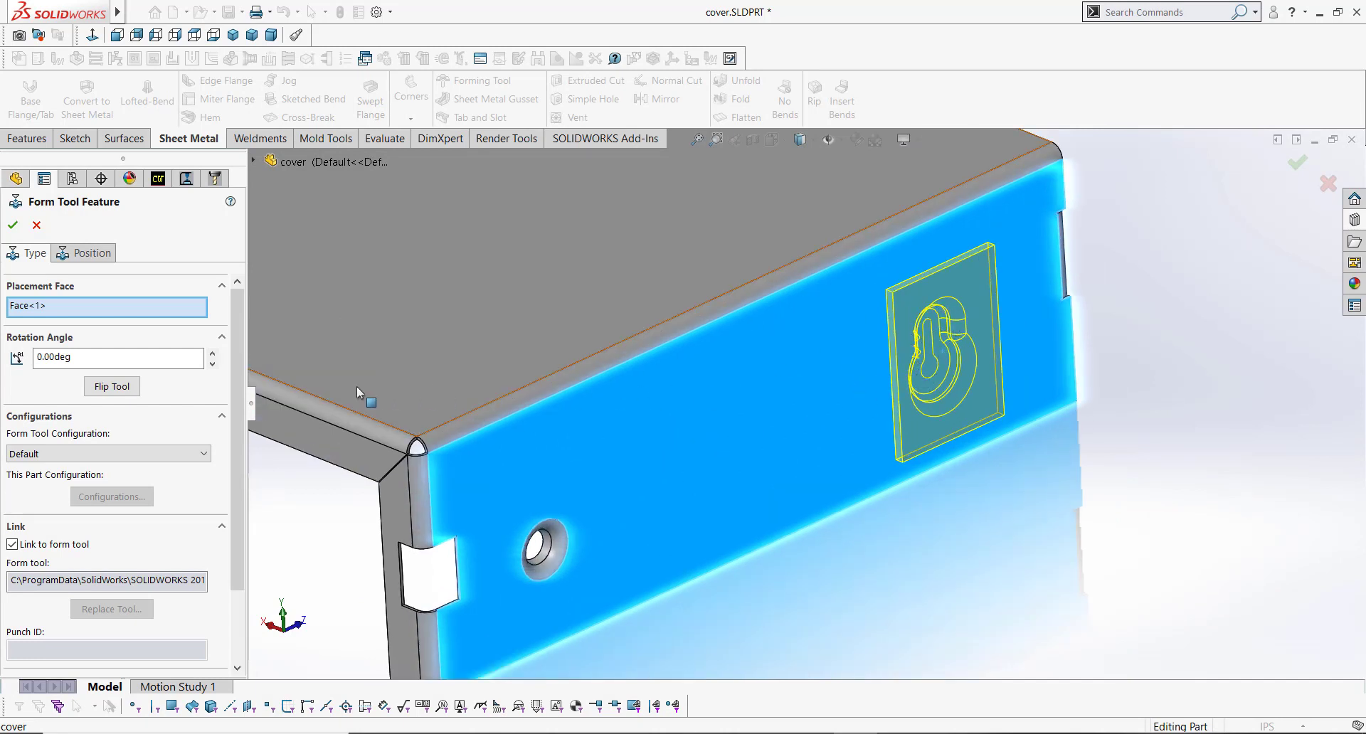
pyautogui.click(158, 359)
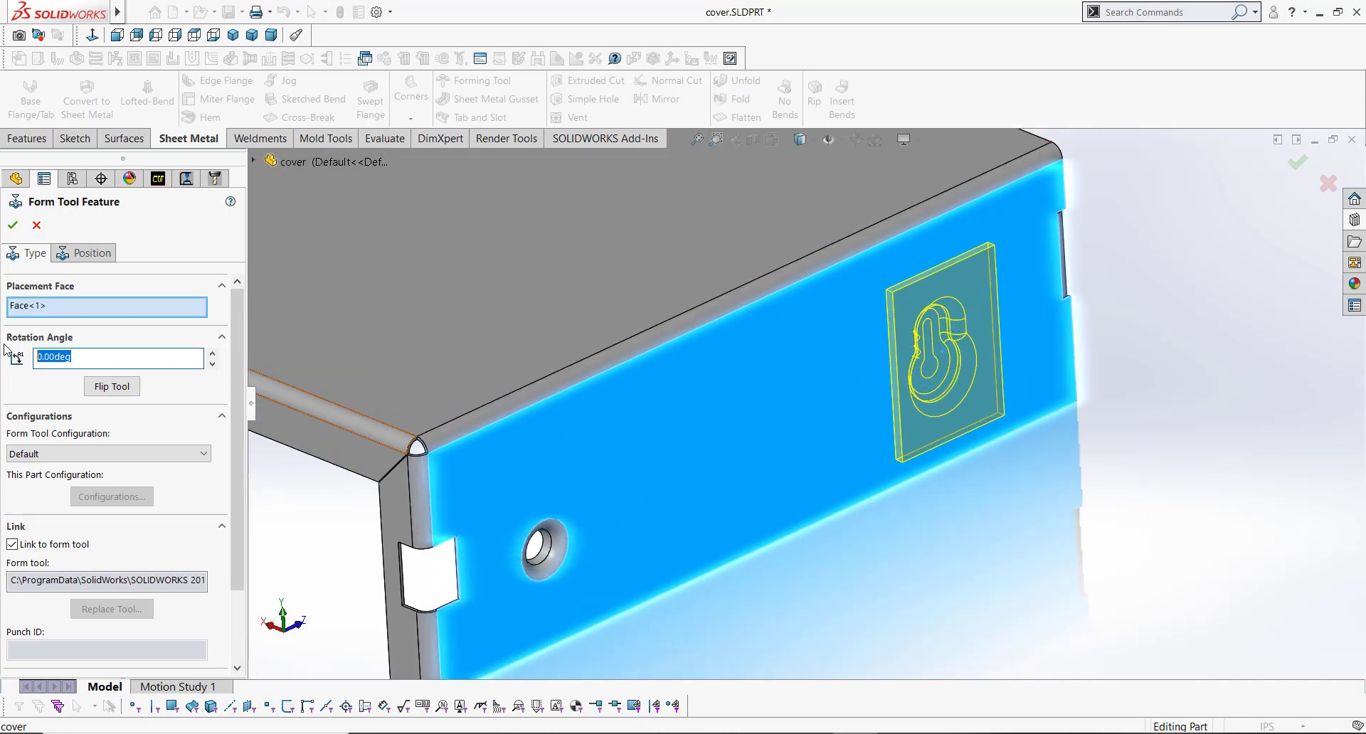
pyautogui.write('90')
pyautogui.press('Tab')
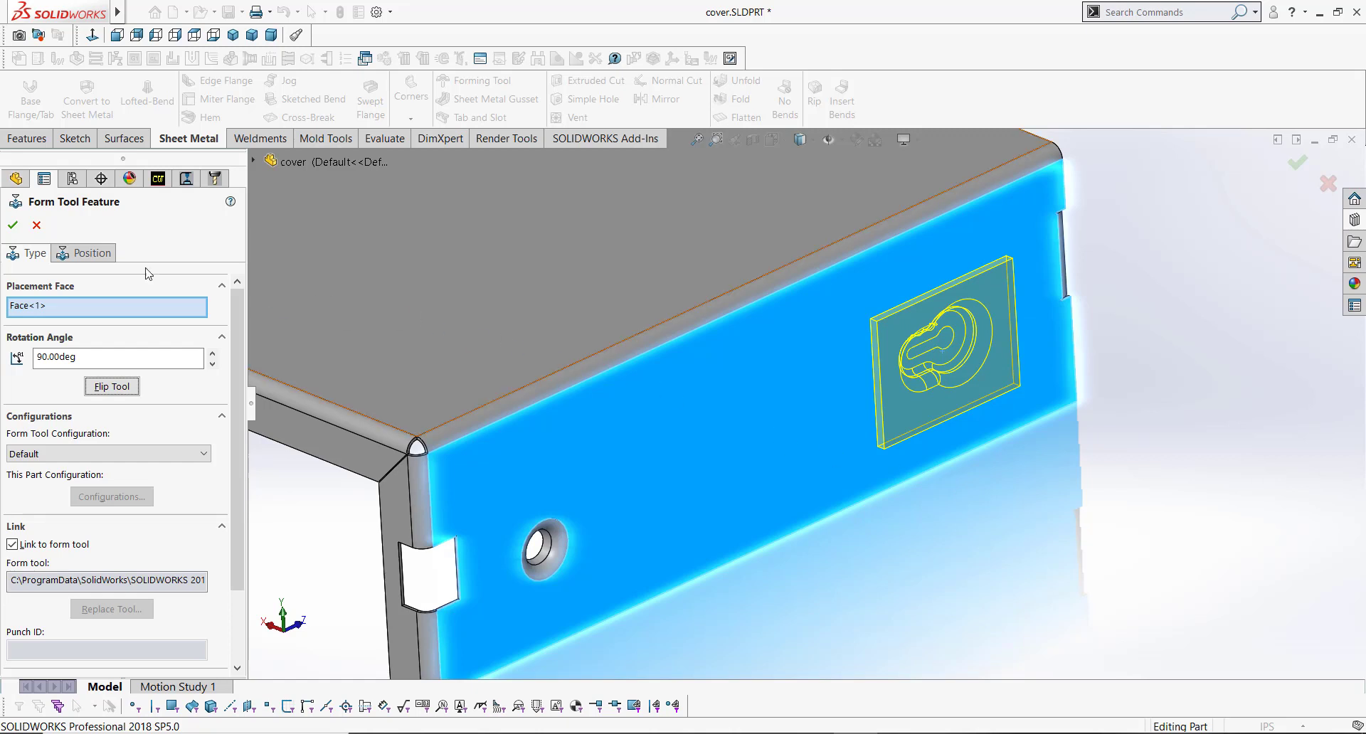
# Step: On the form tool's Position tab, show Sketch20 of the counter sink emboss feature as a positioning reference
pyautogui.click(111, 256)
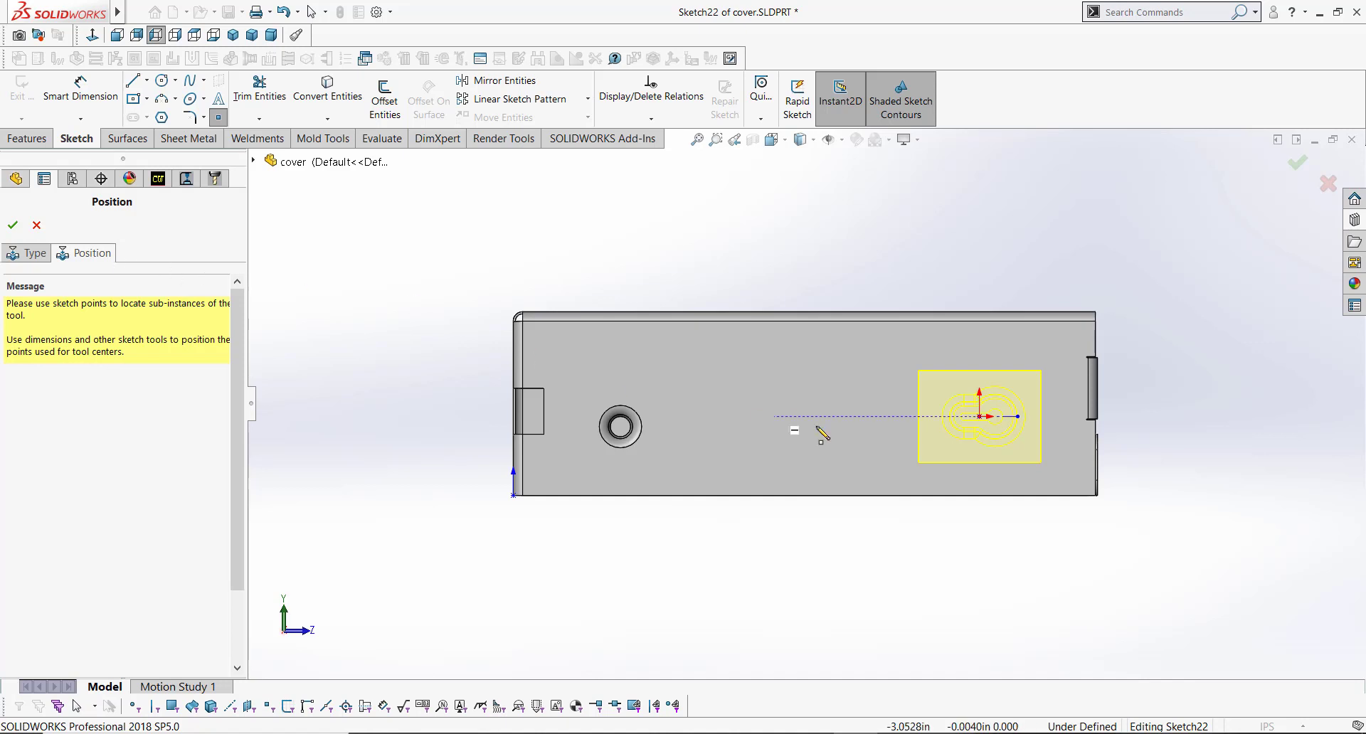
pyautogui.scroll(-3, 866, 455)
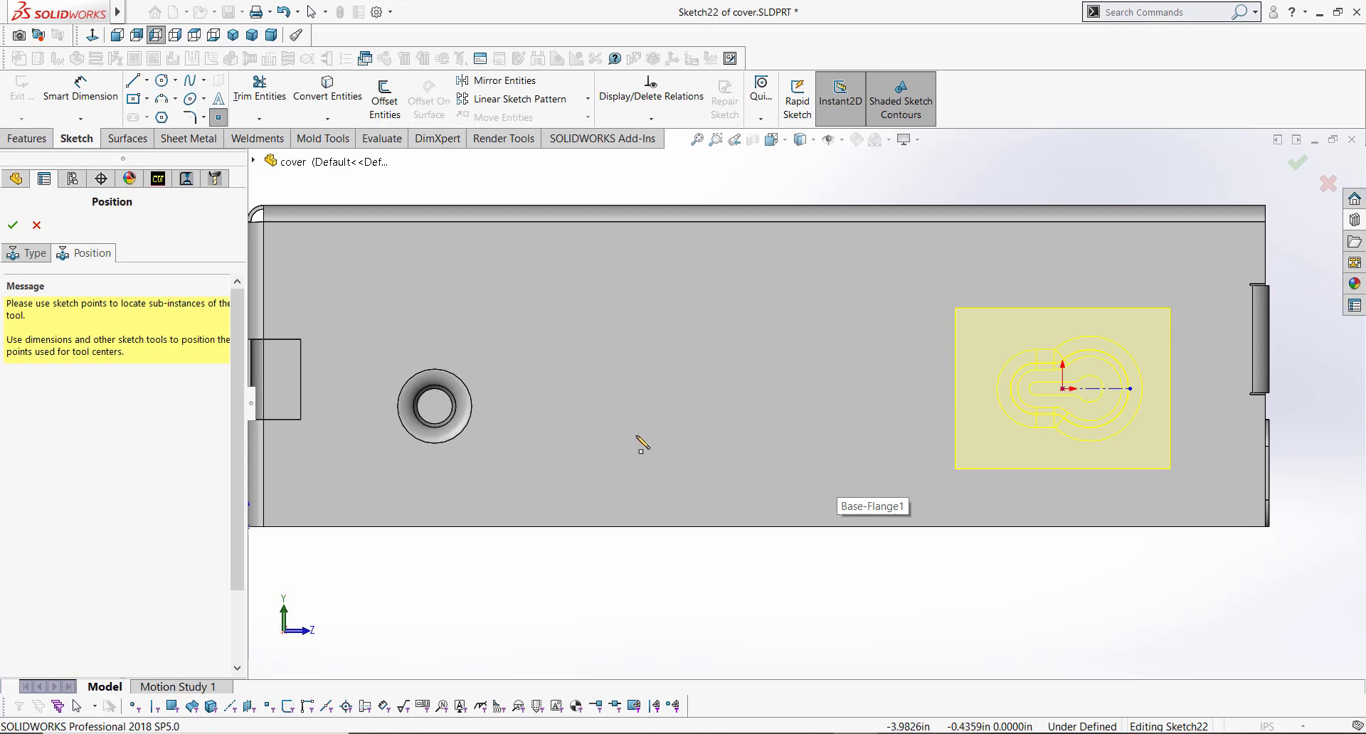
pyautogui.press('Escape')
pyautogui.press('f')
pyautogui.scroll(-1, 574, 418)
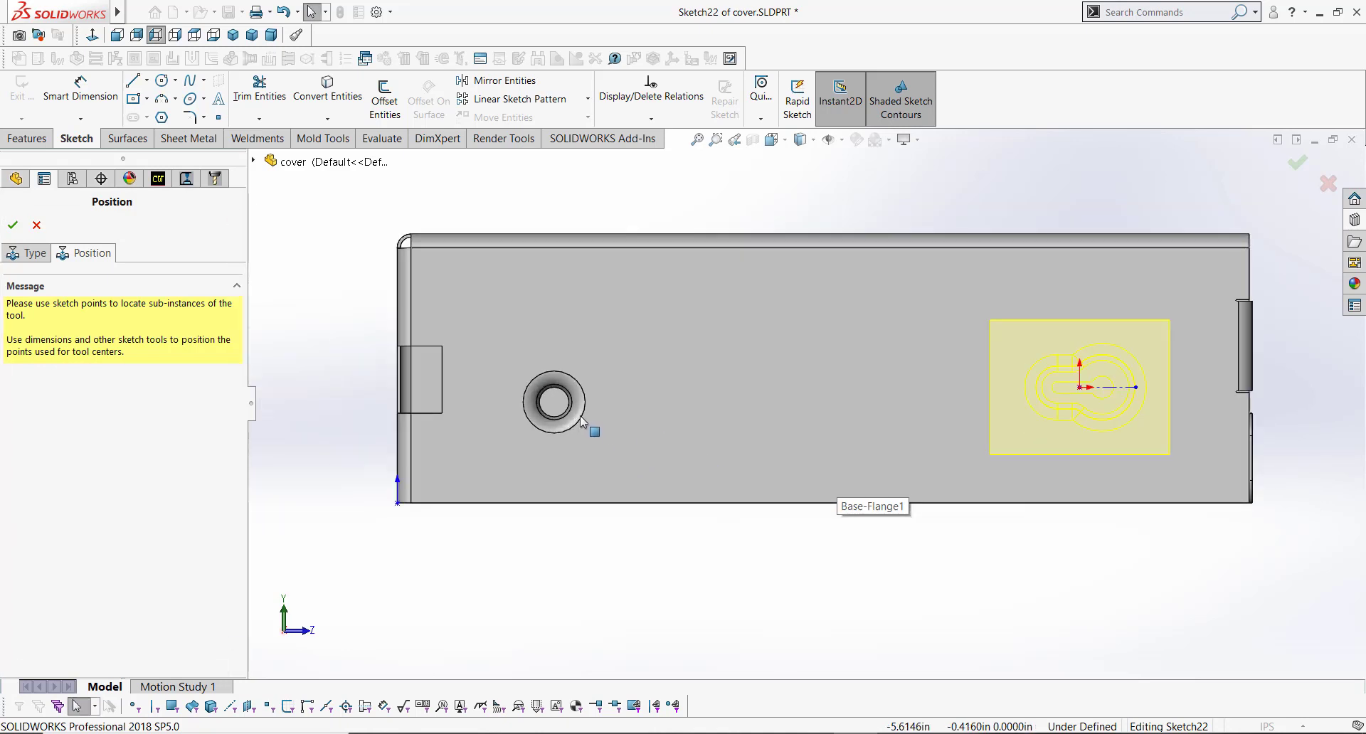
pyautogui.click(584, 395)
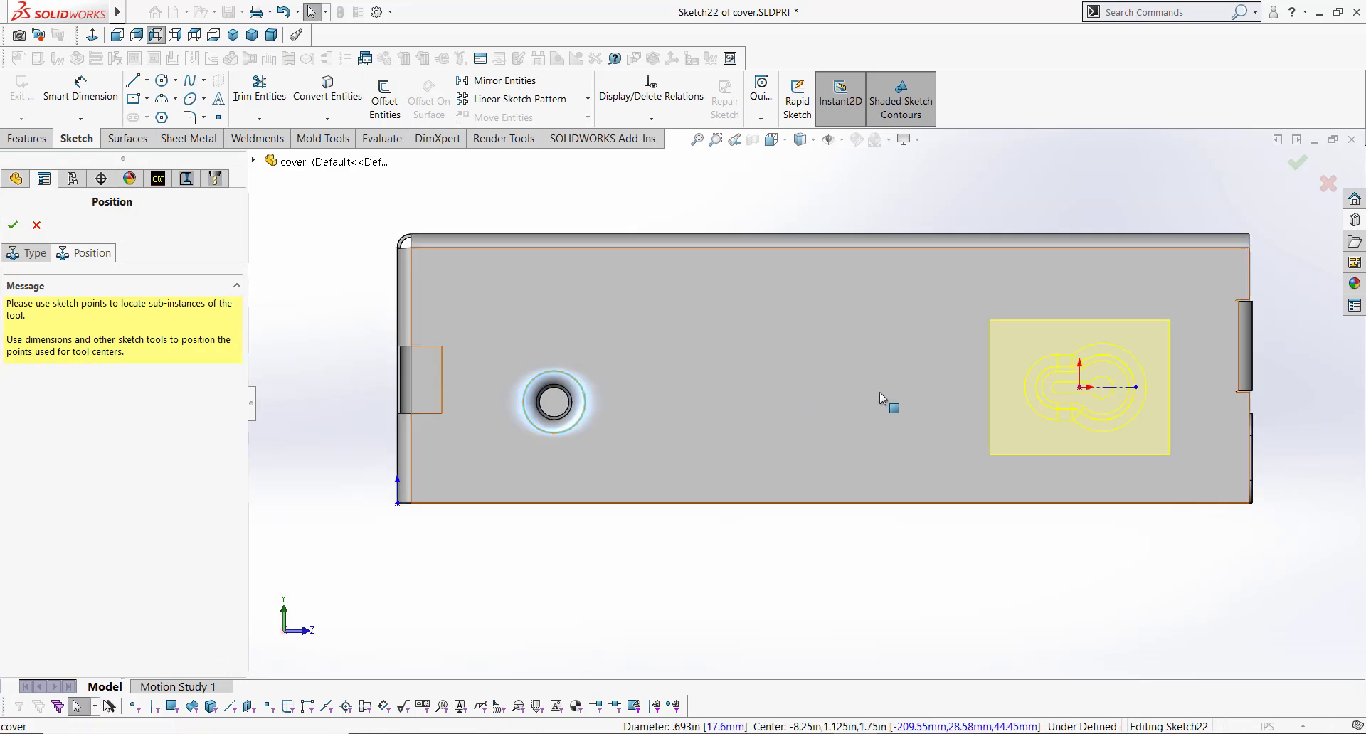
pyautogui.click(1080, 388)
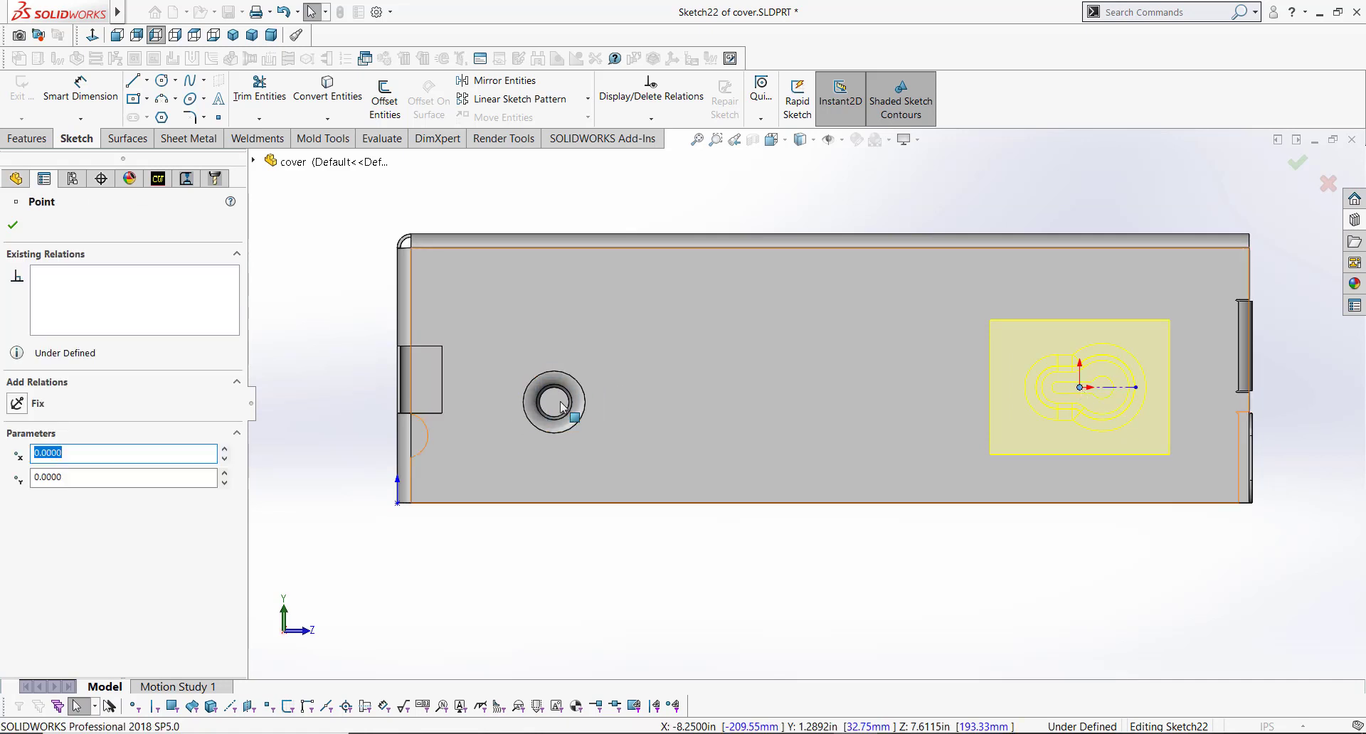
pyautogui.click(292, 311)
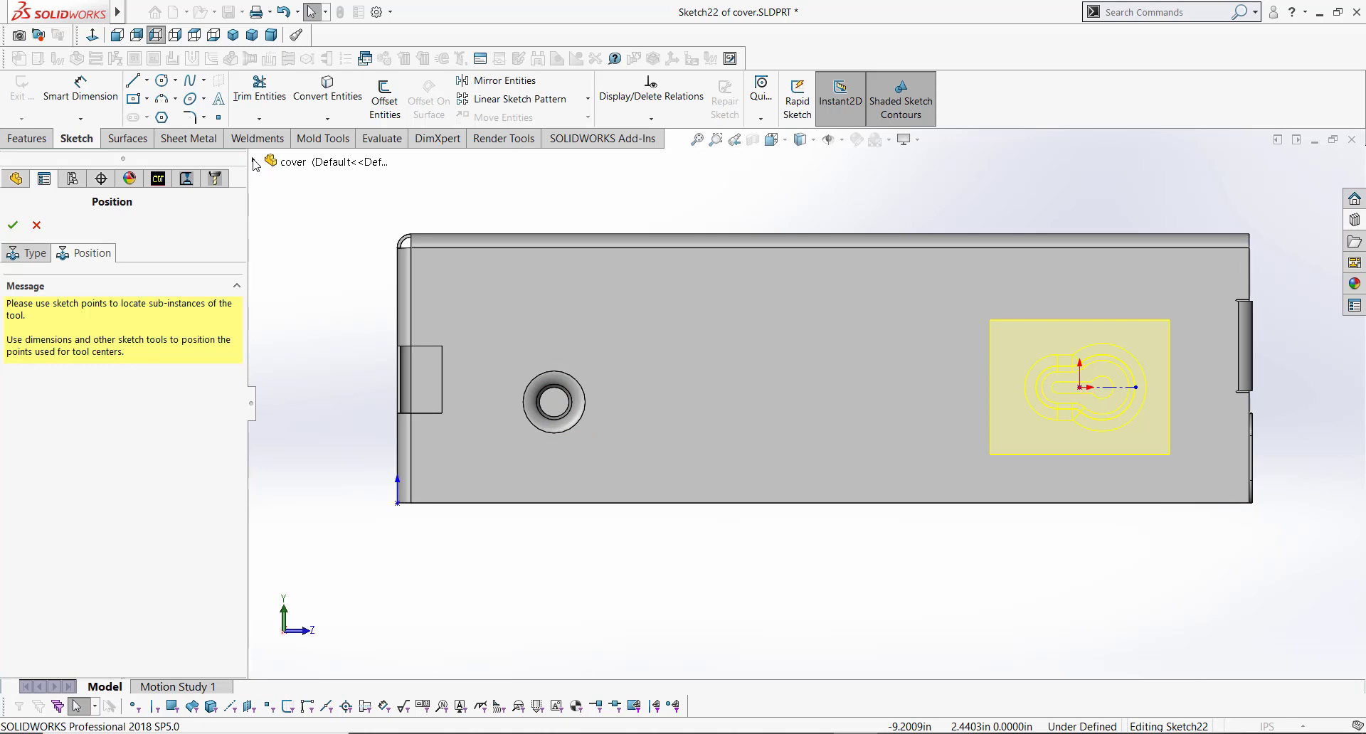
pyautogui.click(254, 162)
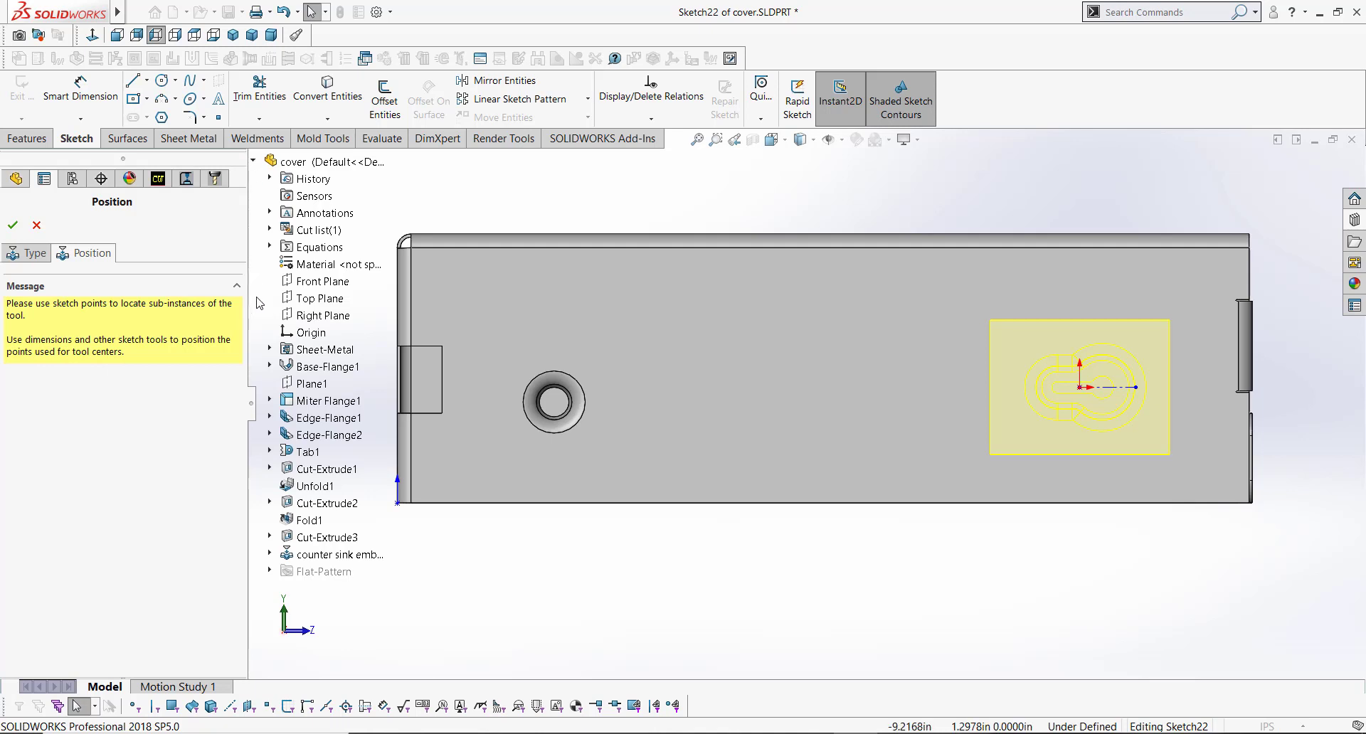
pyautogui.click(270, 554)
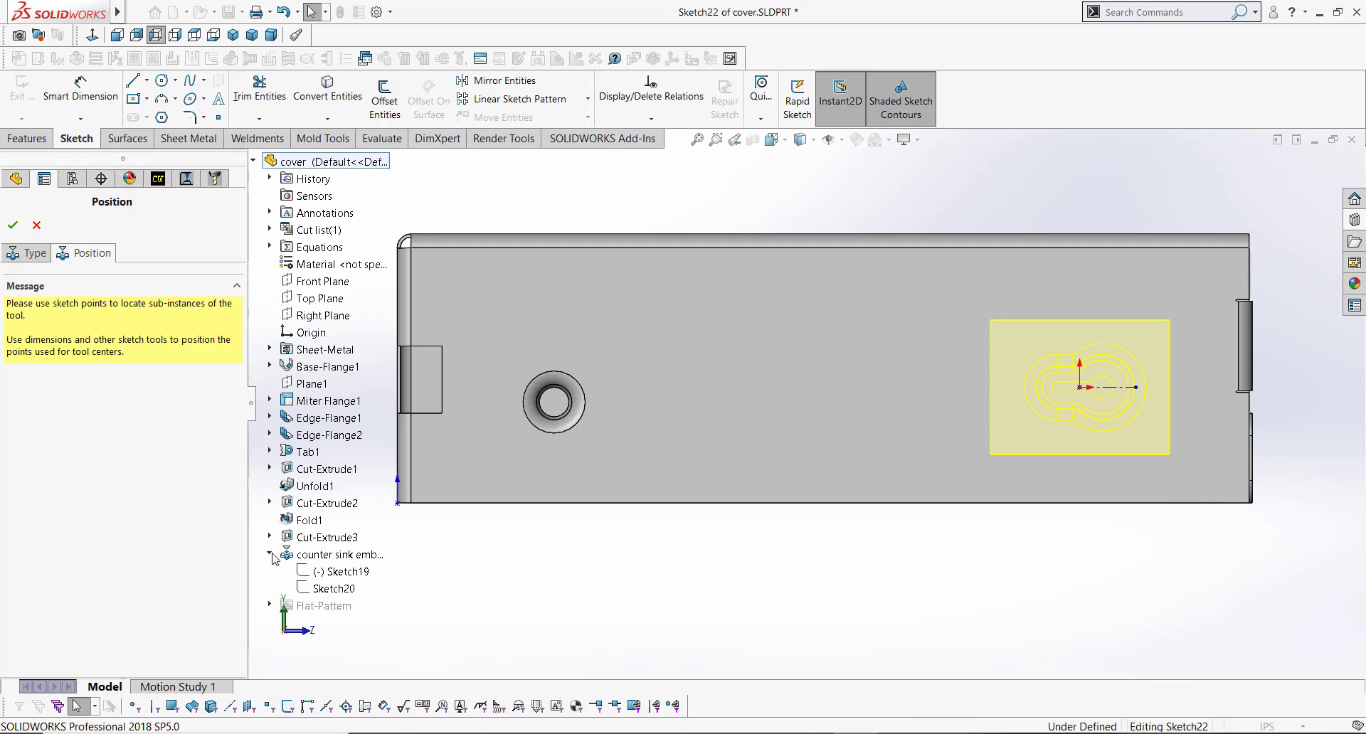
pyautogui.click(342, 590)
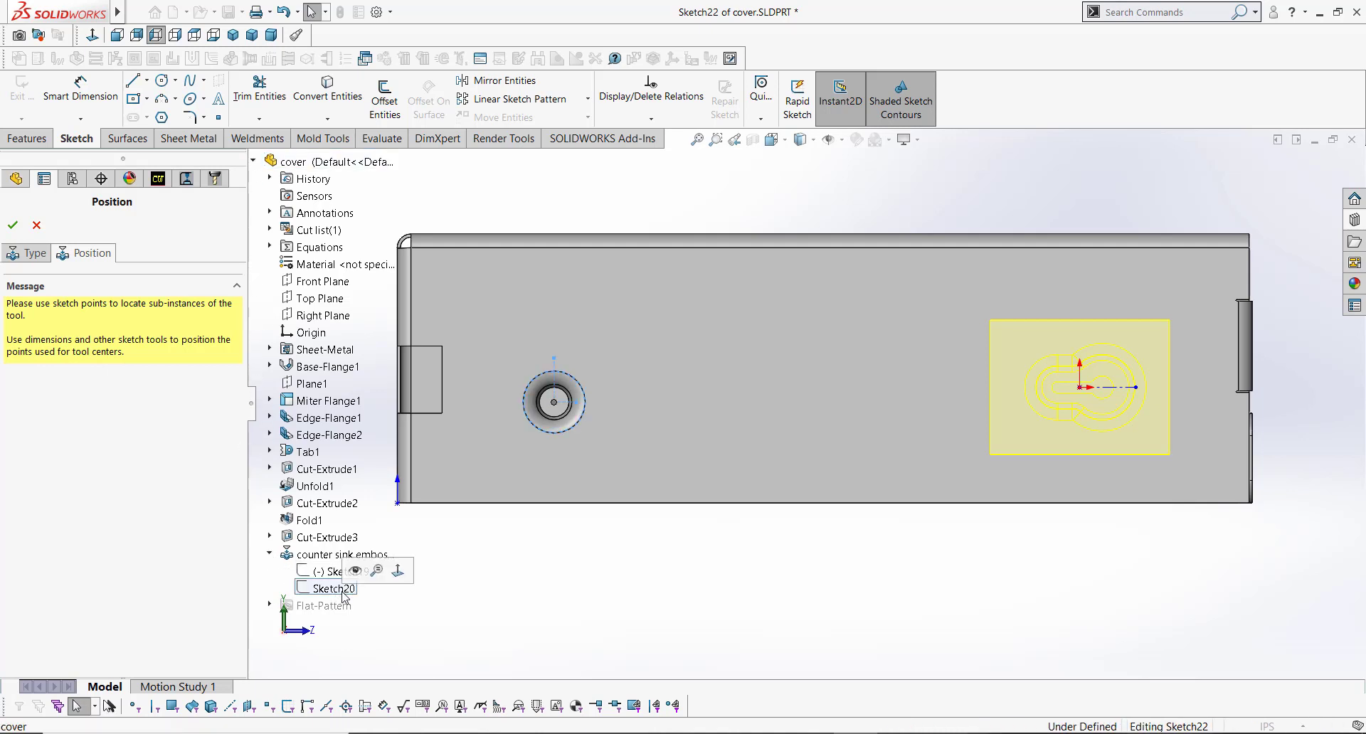
pyautogui.click(355, 572)
# Step: Make the form tool's center point coincident with the counter sink emboss's horizontal sketch line
pyautogui.click(556, 561)
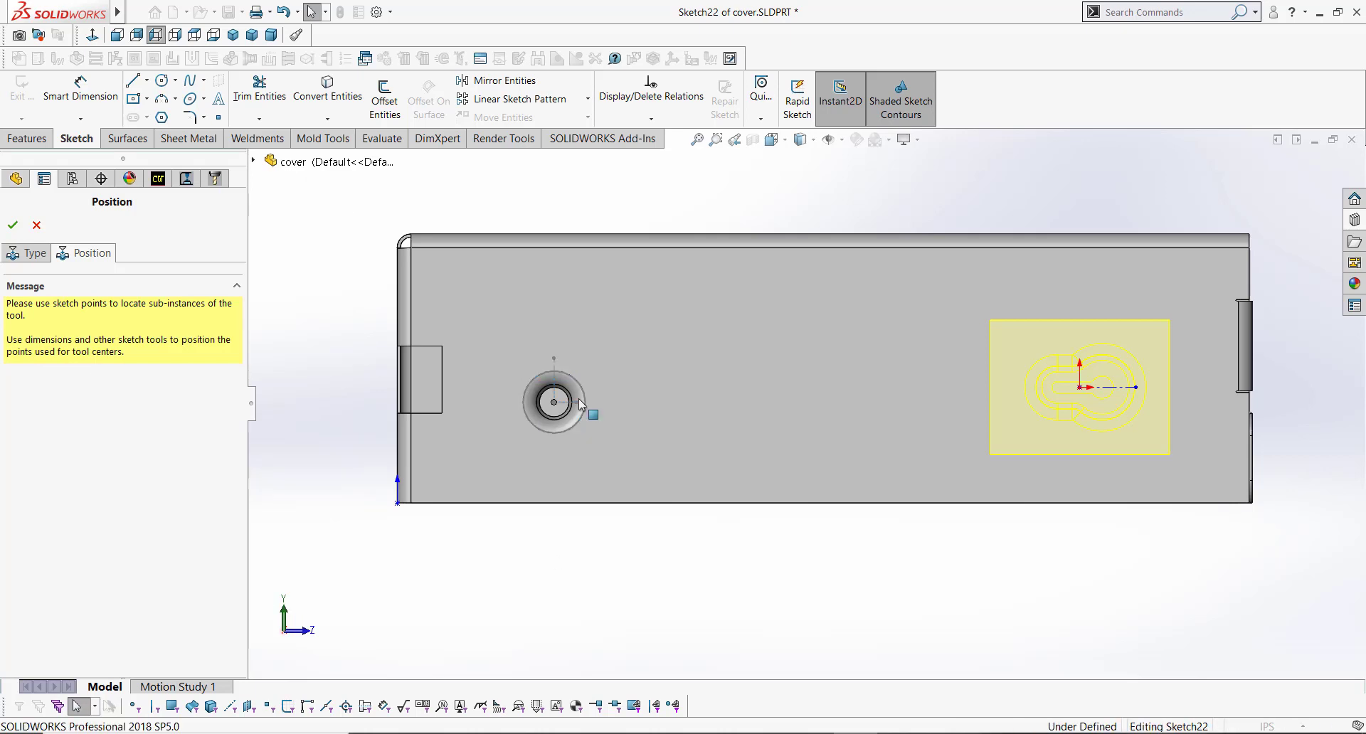
pyautogui.click(566, 402)
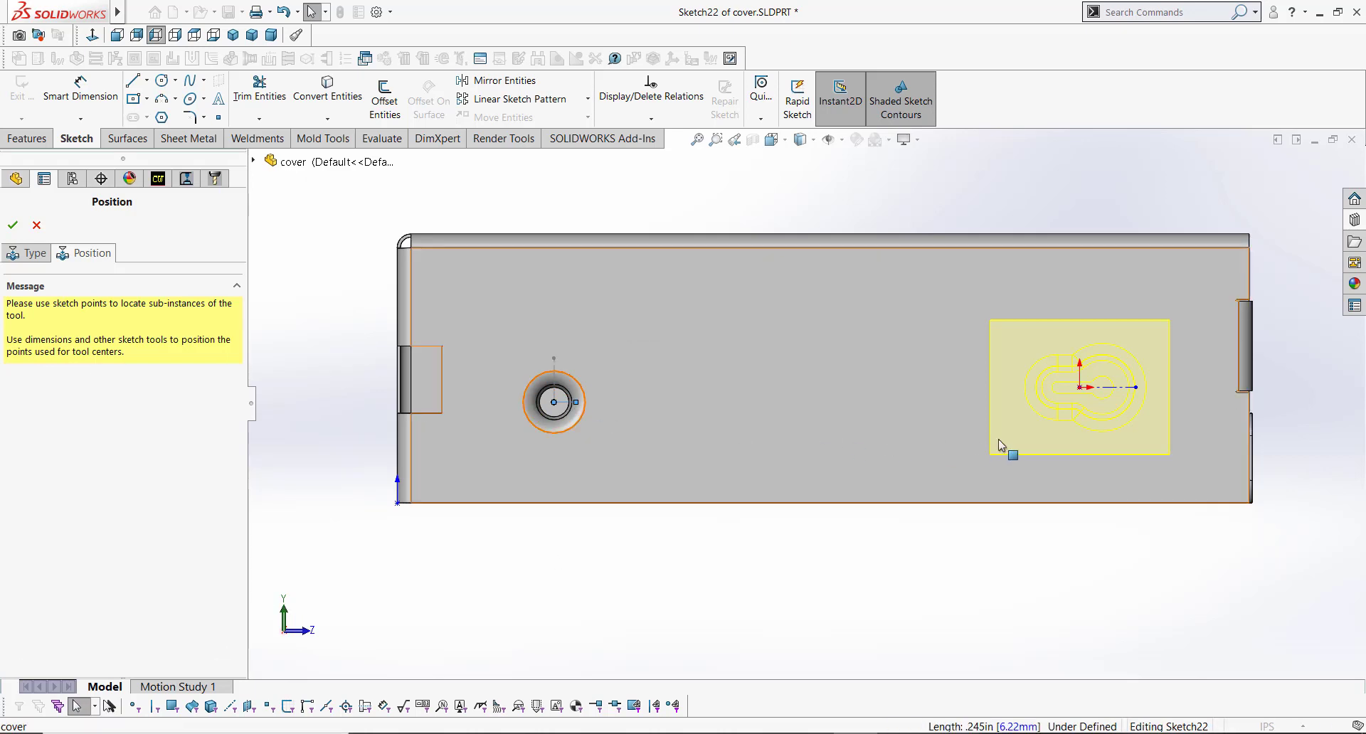
pyautogui.keyDown('ctrl'); pyautogui.click(1080, 387); pyautogui.keyUp('ctrl')
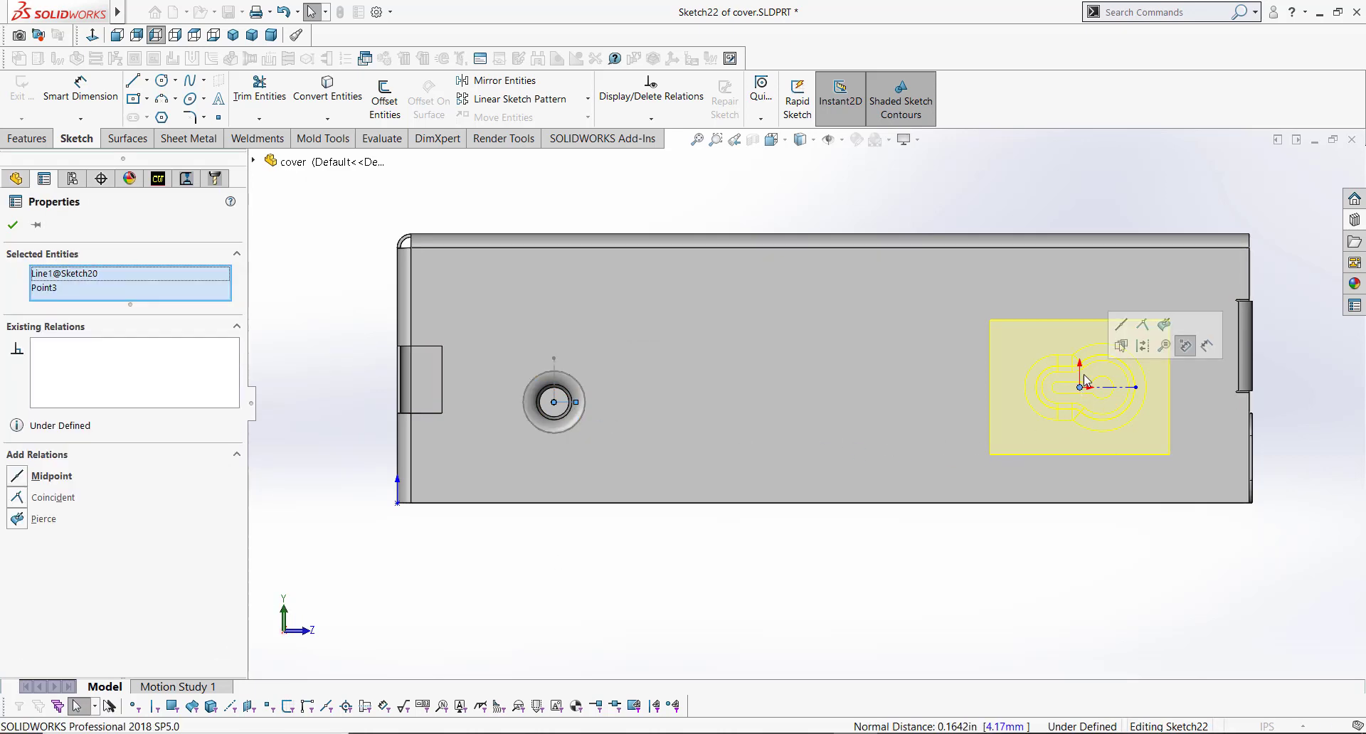
pyautogui.click(1143, 326)
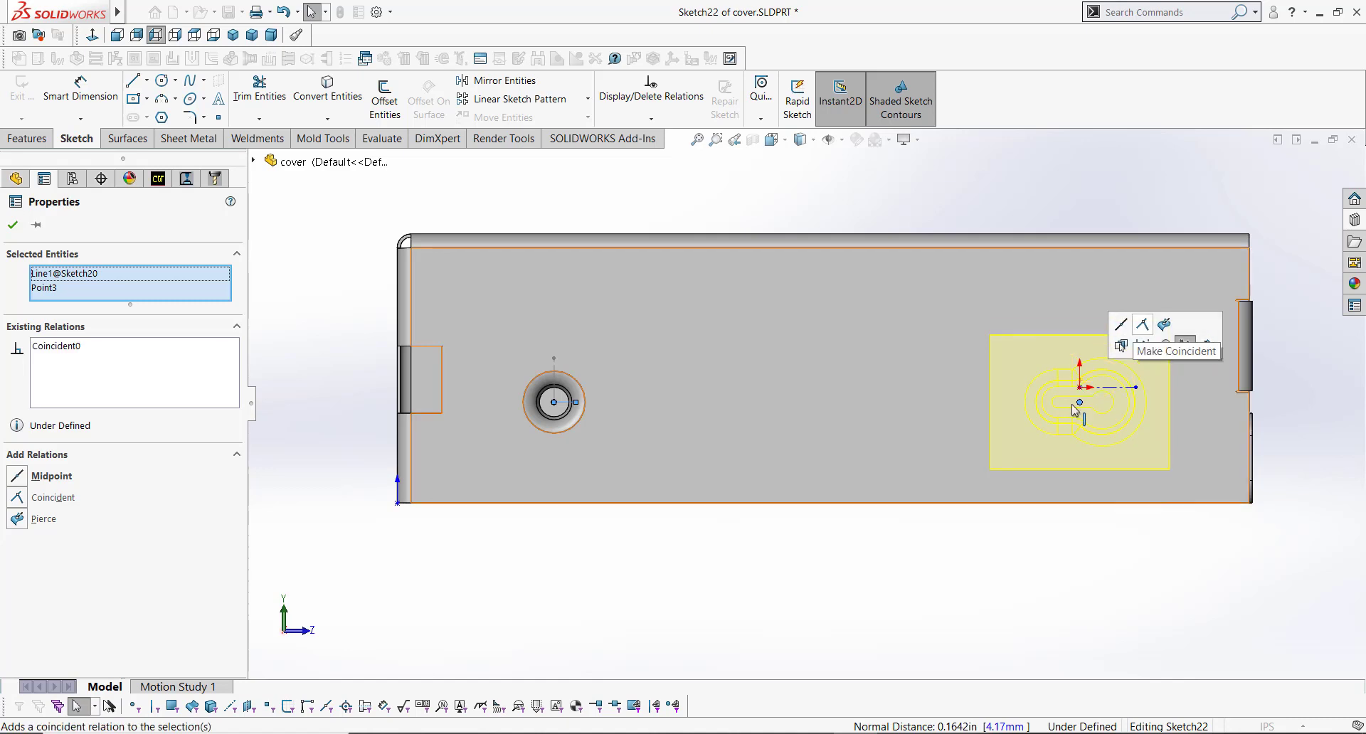
# Step: Dimension the distance between the counter sink center and the form tool center as 6 in
pyautogui.click(969, 566)
pyautogui.press('s')
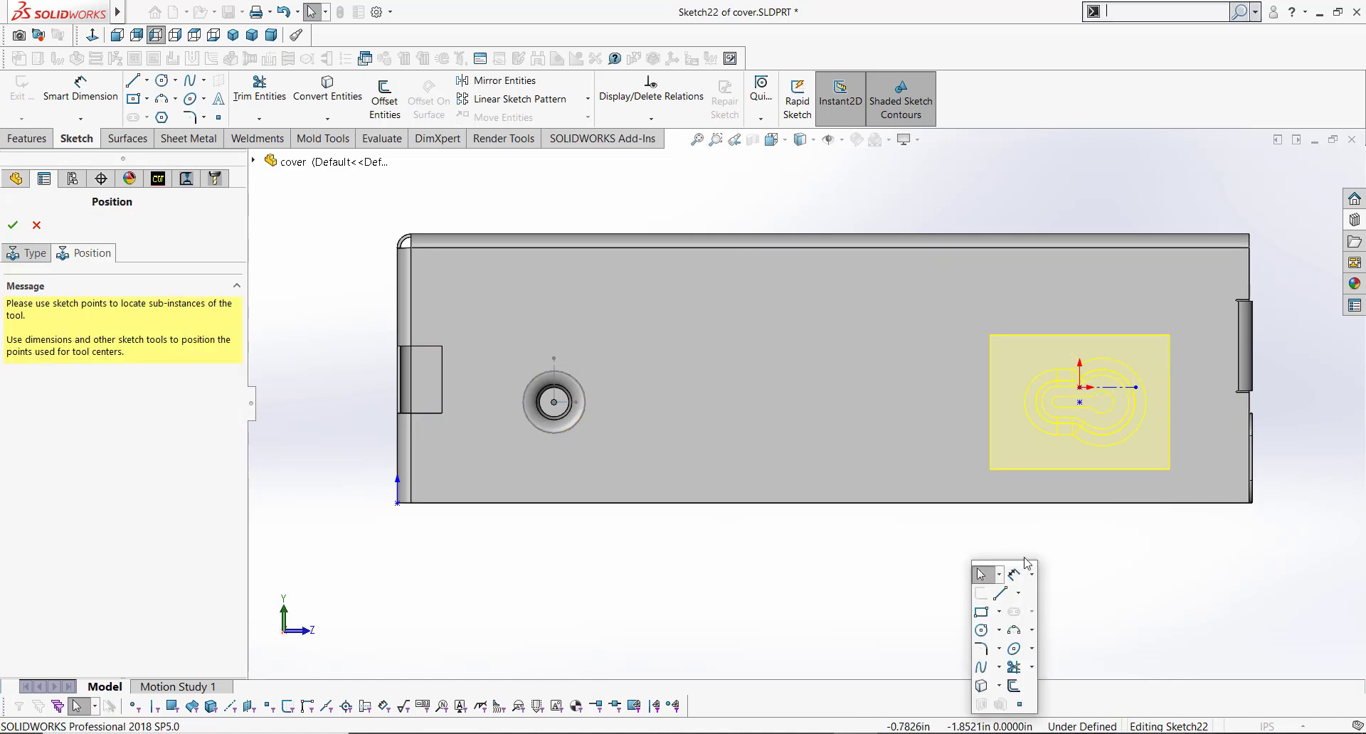
pyautogui.click(1021, 577)
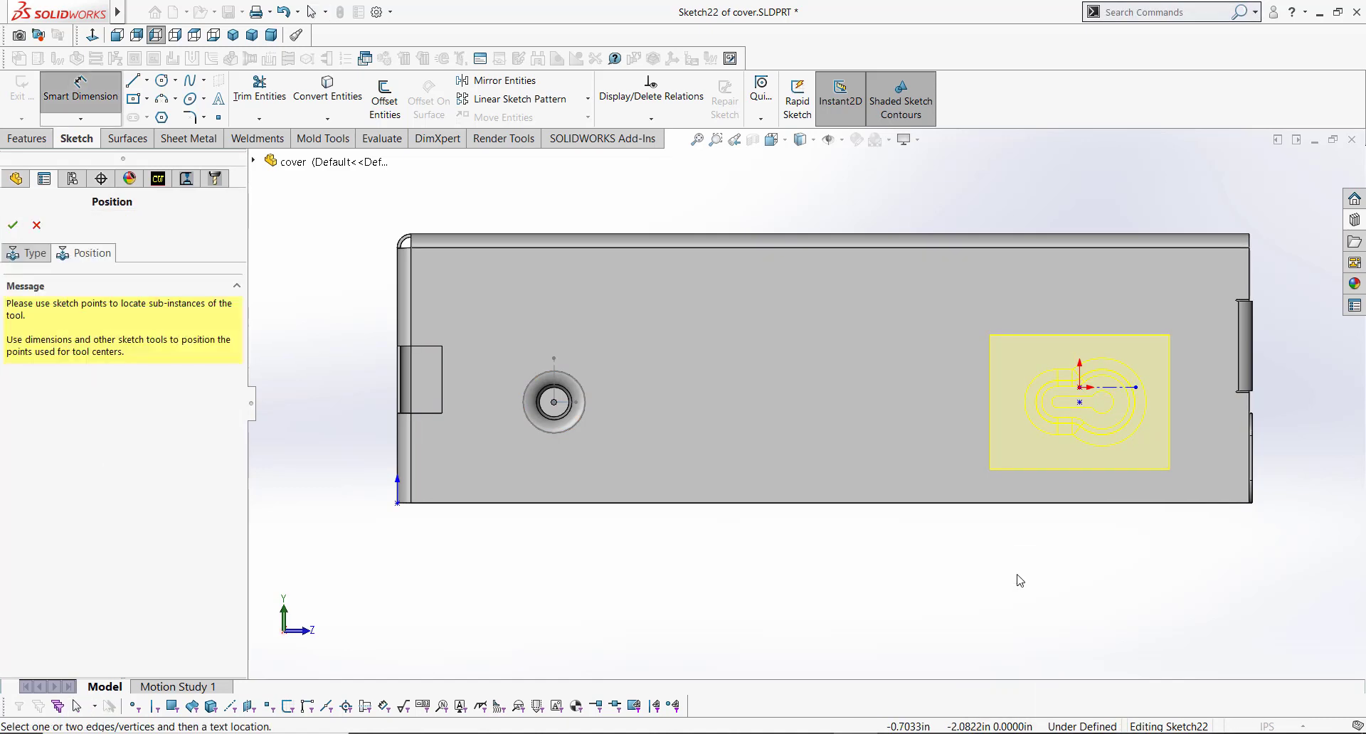
pyautogui.click(554, 402)
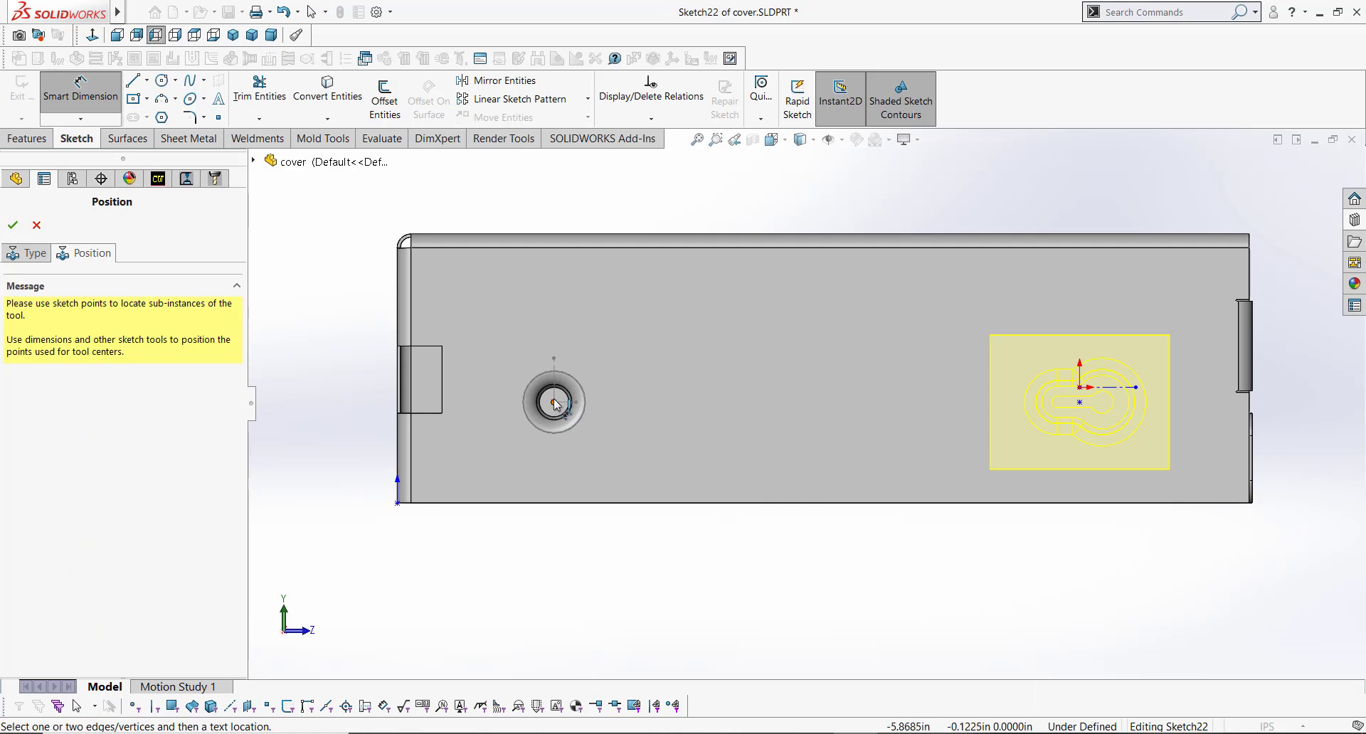
pyautogui.click(1080, 402)
pyautogui.click(820, 553)
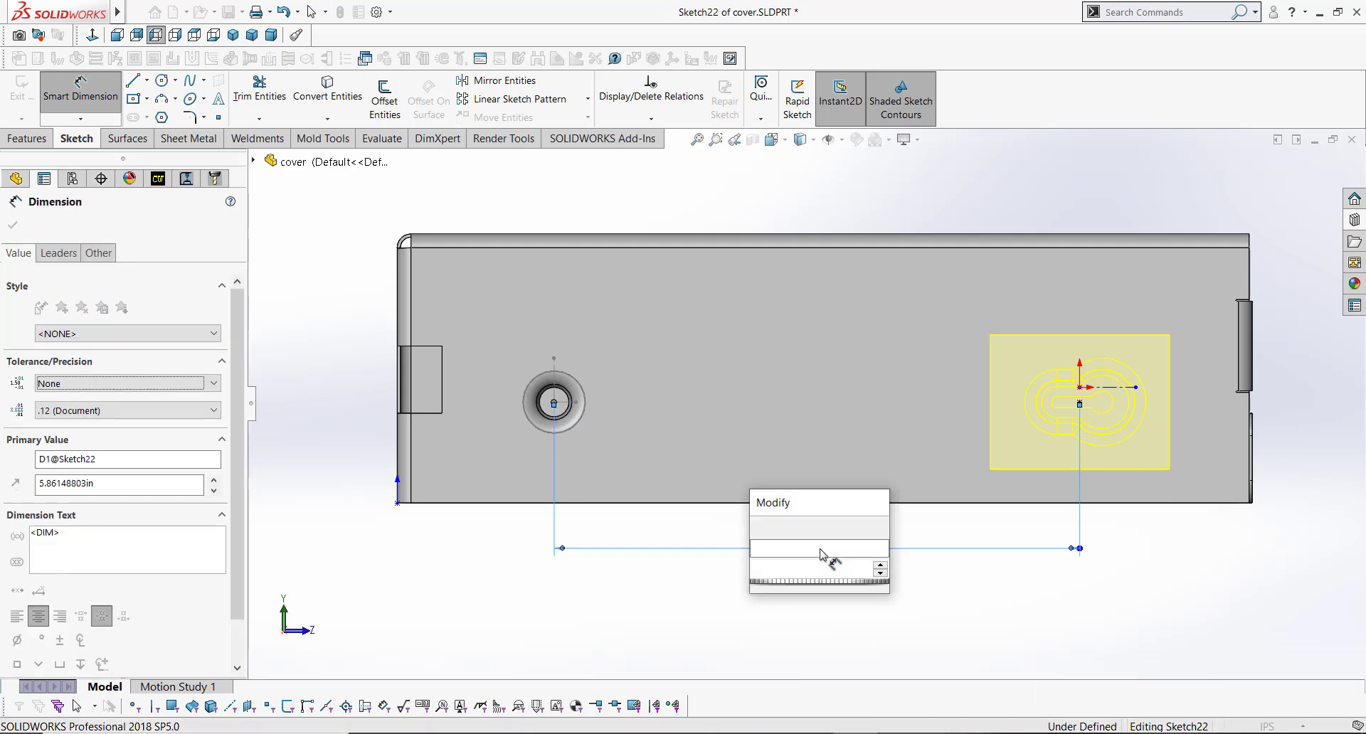
pyautogui.write('6')
pyautogui.press('Return')
pyautogui.press('Escape')
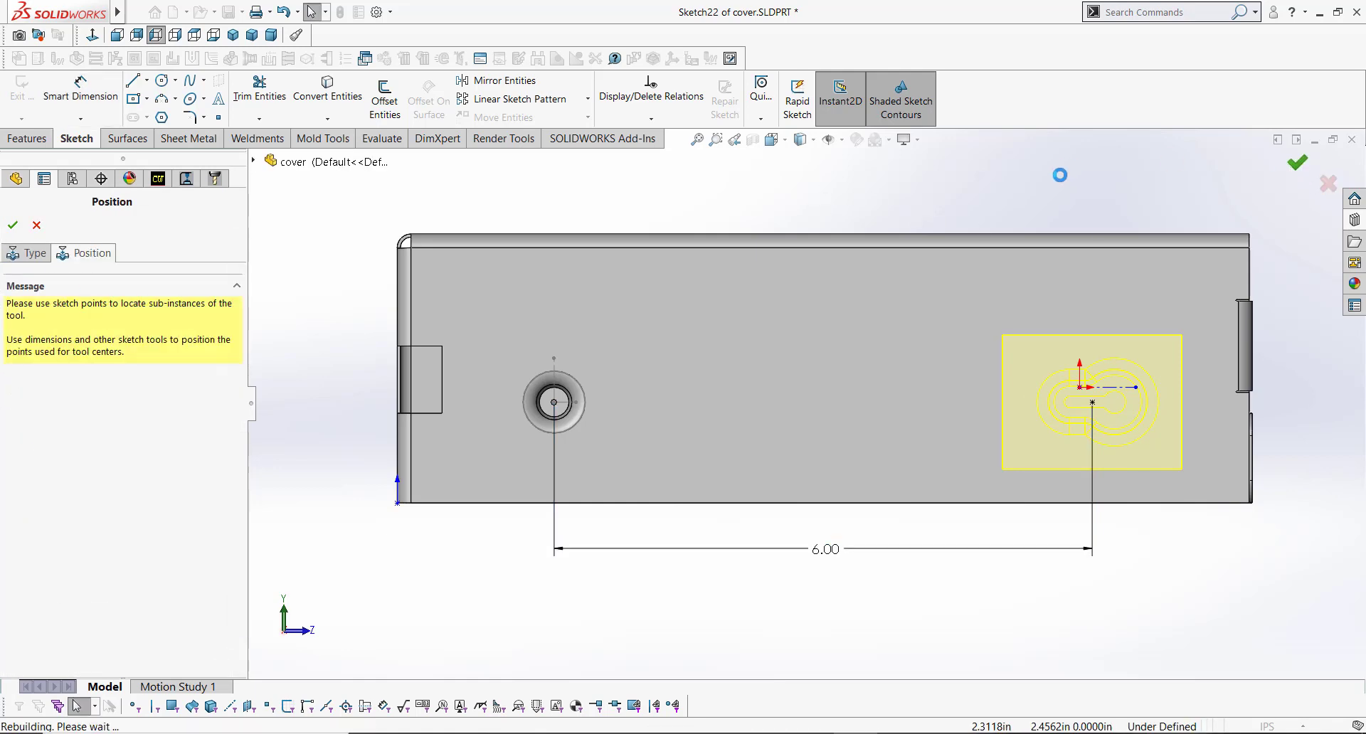
# Step: Complete the FormFeat form tool feature on the front flange and inspect the resulting emboss
pyautogui.moveTo(1122, 436); pyautogui.dragTo(1125, 521, button='middle')
pyautogui.scroll(-4, 1280, 457)
pyautogui.scroll(-2, 1167, 427)
pyautogui.middleClick(1119, 457)
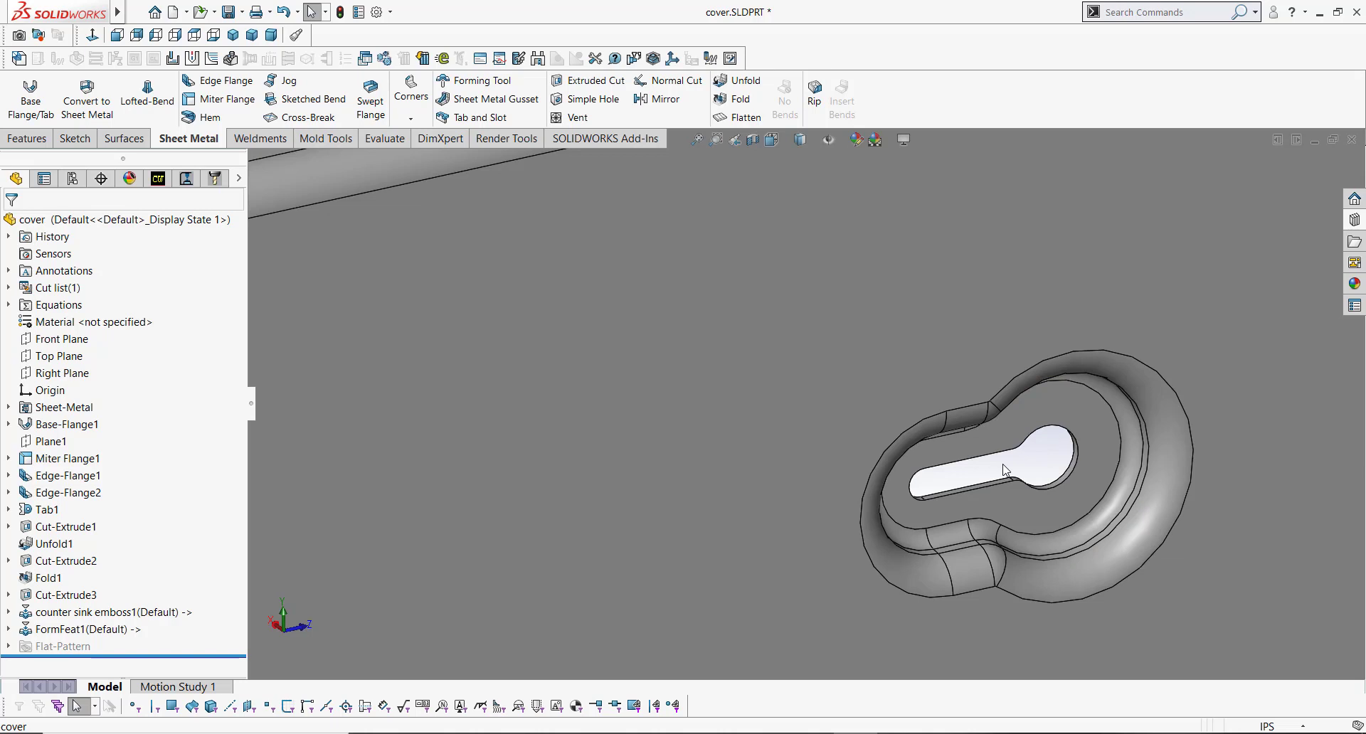
pyautogui.press('f')
pyautogui.moveTo(824, 450); pyautogui.dragTo(857, 449, button='middle')
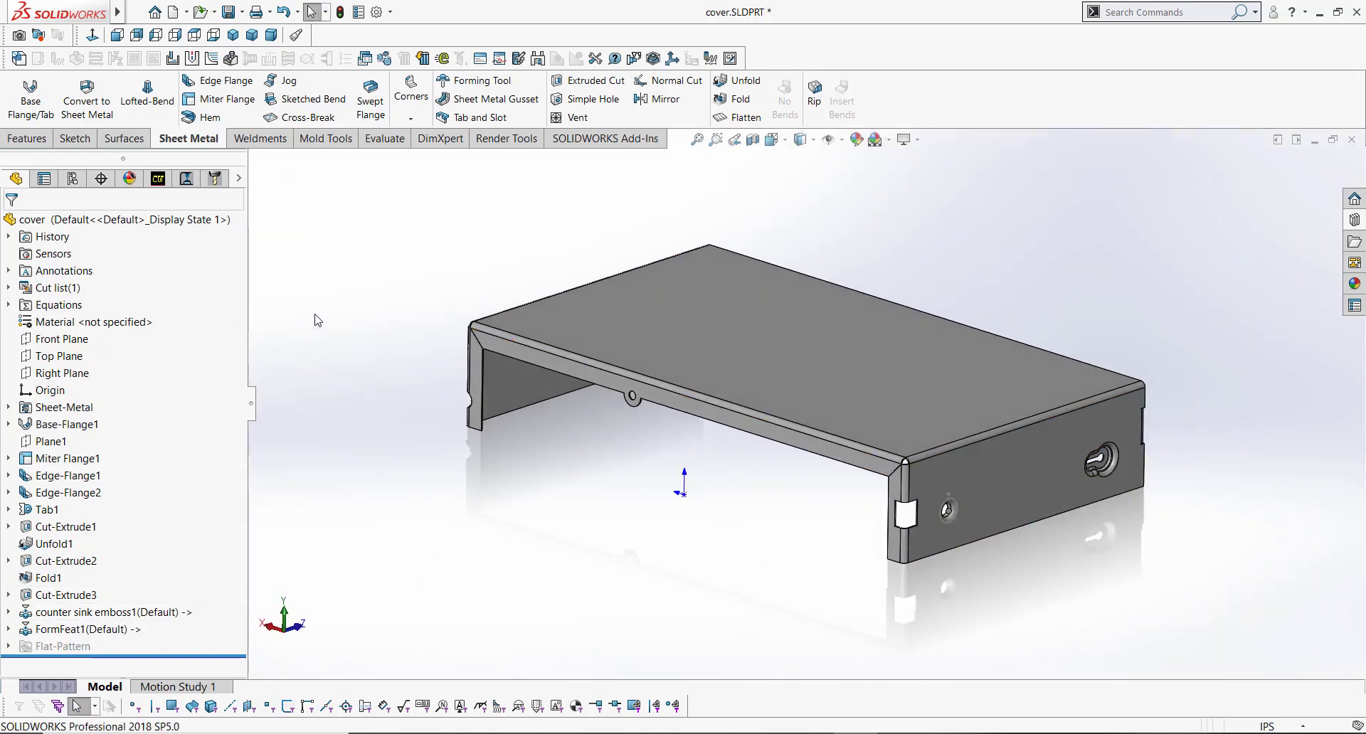
# Step: Mirror the counter sink emboss1 and FormFeat1 features about the Right Plane
pyautogui.click(652, 103)
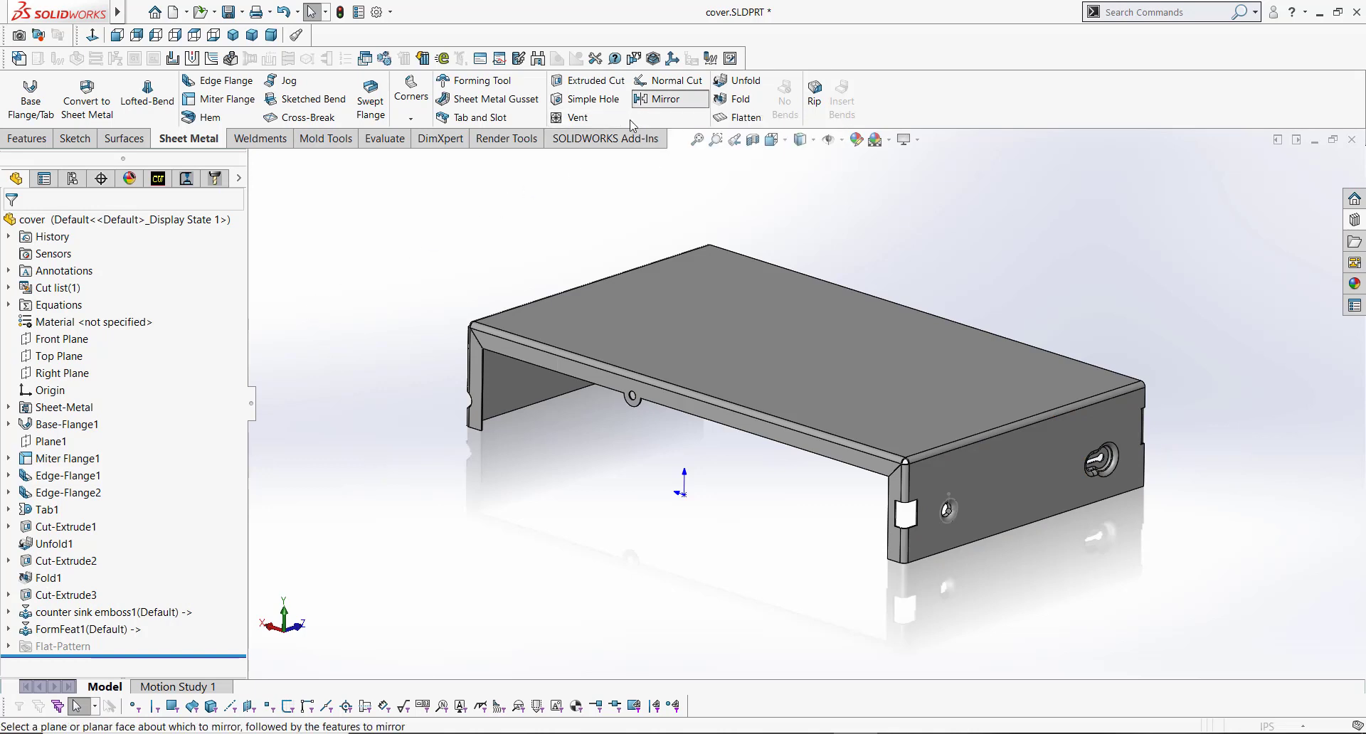
pyautogui.click(255, 161)
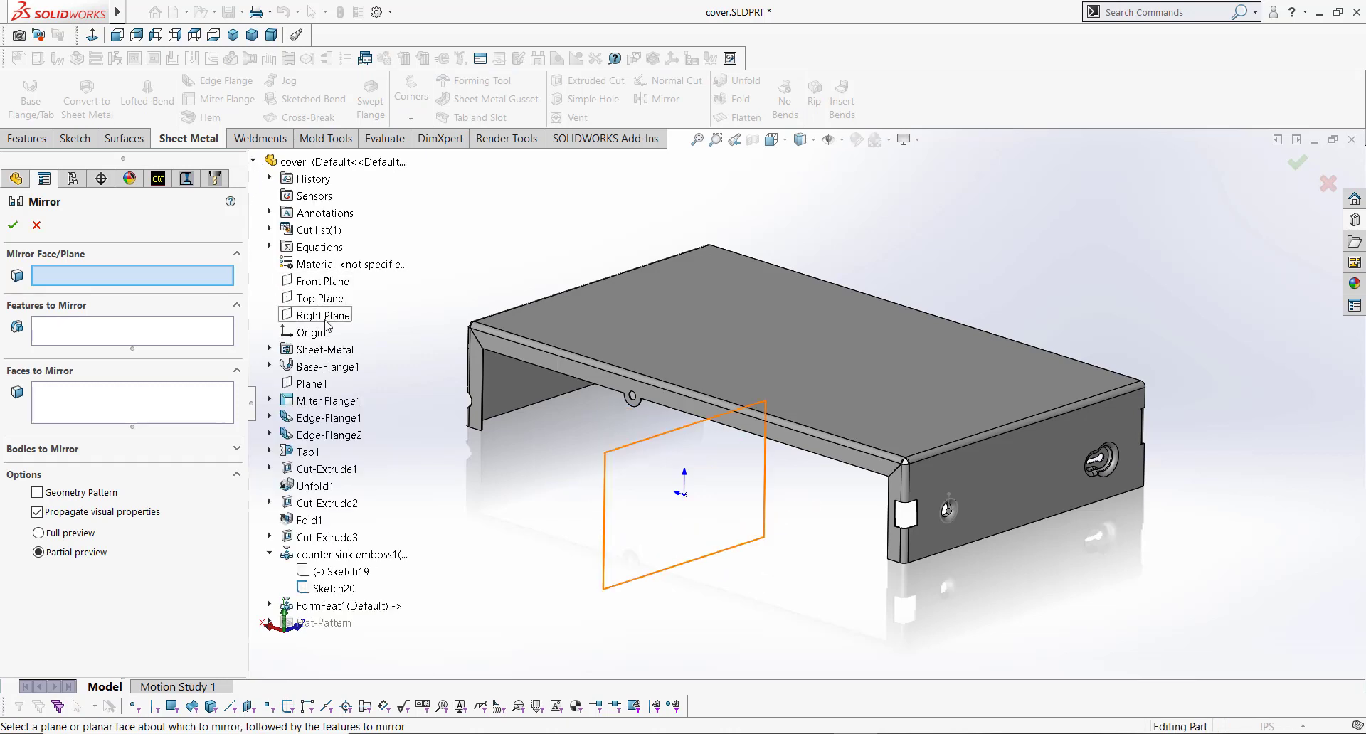
pyautogui.click(324, 316)
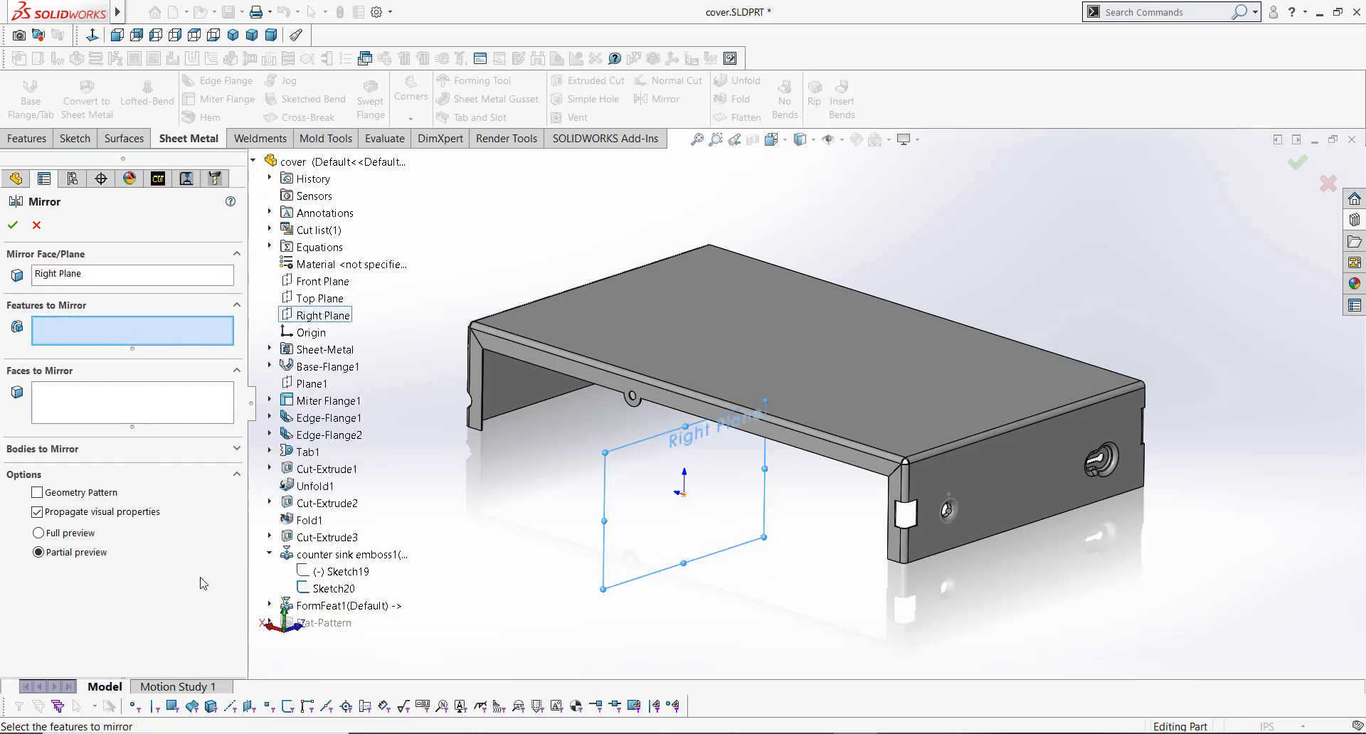
pyautogui.click(349, 554)
pyautogui.click(381, 606)
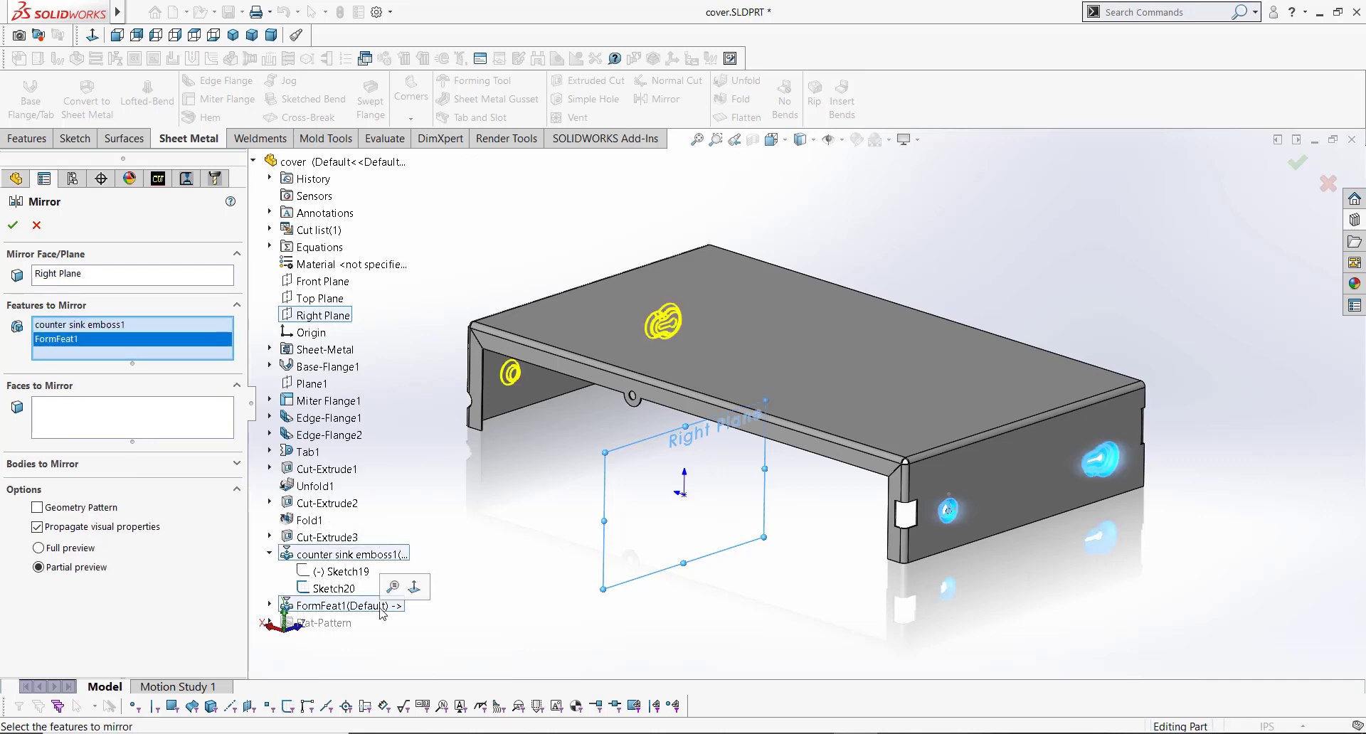
pyautogui.click(13, 225)
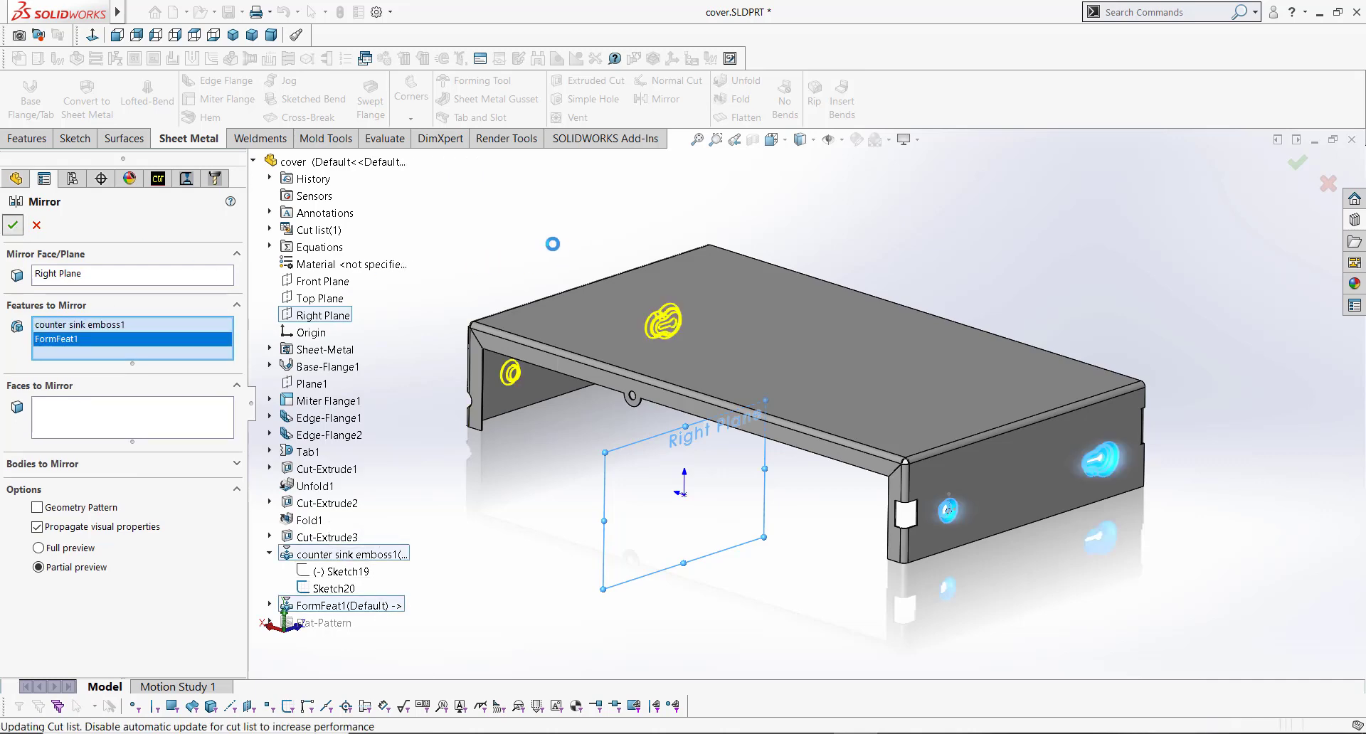
pyautogui.moveTo(832, 434); pyautogui.dragTo(827, 406, button='middle')
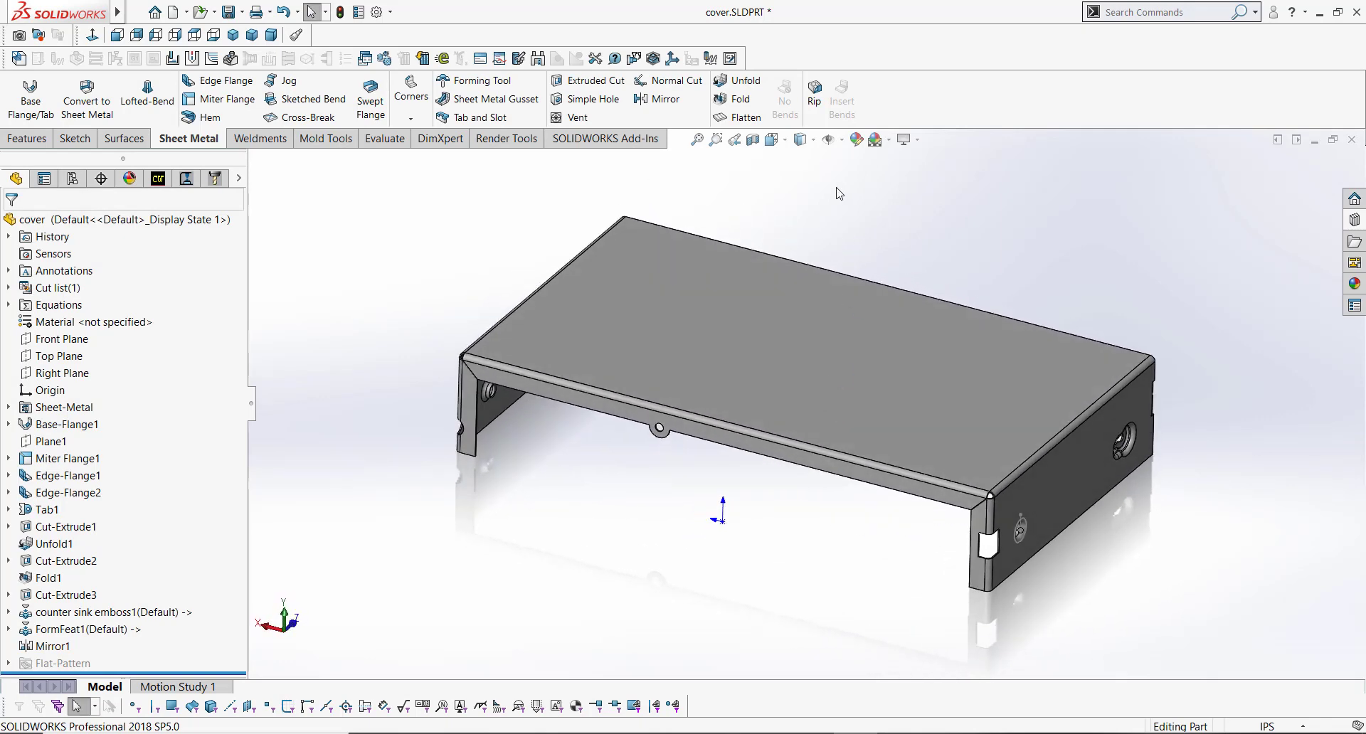
# Step: Flatten the sheet metal part to inspect the flat pattern, then return it to the folded state
pyautogui.click(739, 117)
pyautogui.moveTo(841, 425); pyautogui.dragTo(962, 397, button='middle')
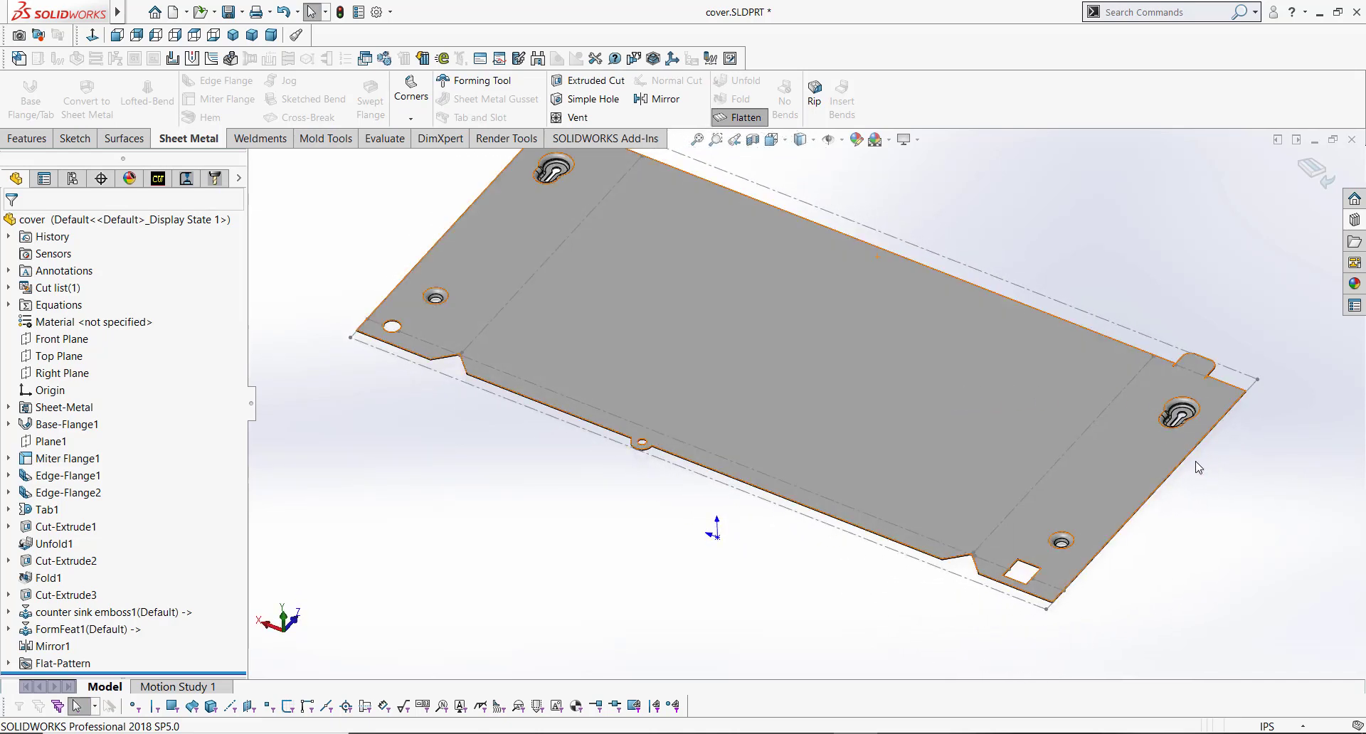
pyautogui.scroll(-10, 1198, 466)
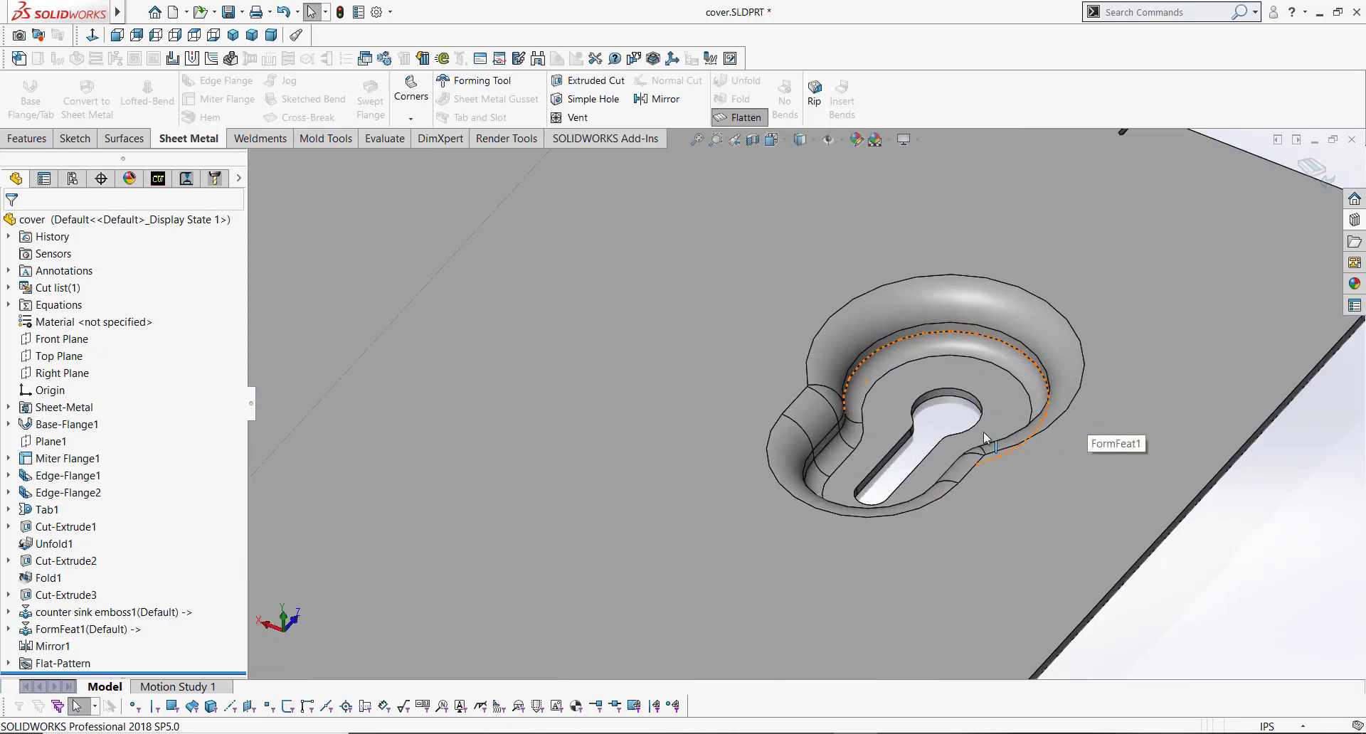
pyautogui.scroll(-4, 985, 437)
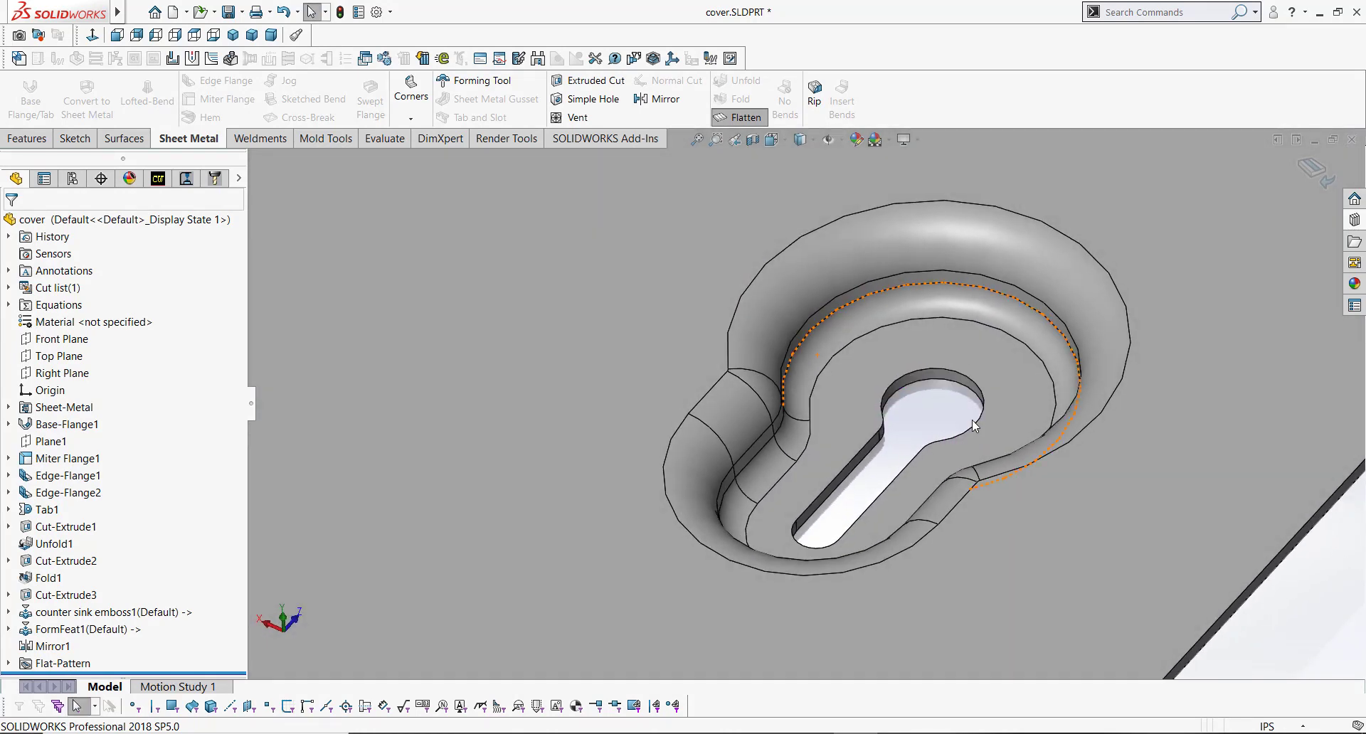
pyautogui.press('f')
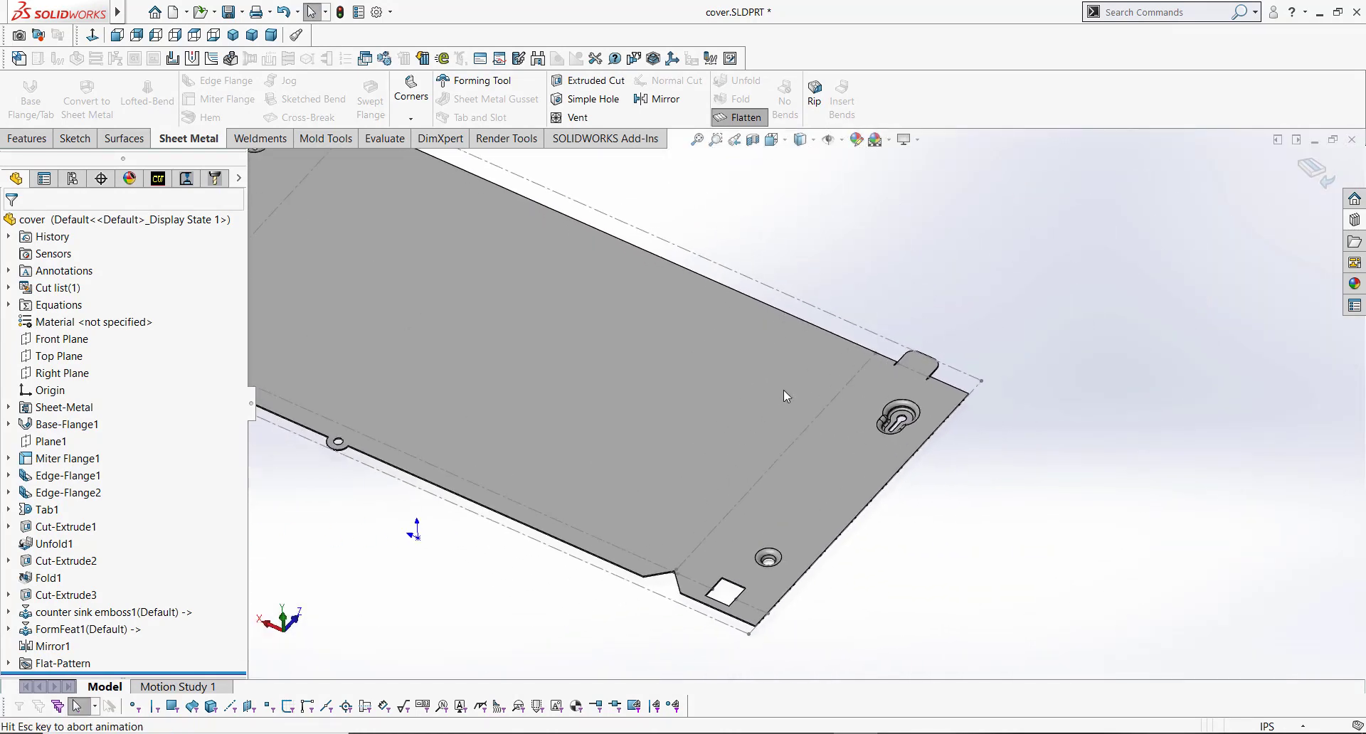
pyautogui.click(740, 117)
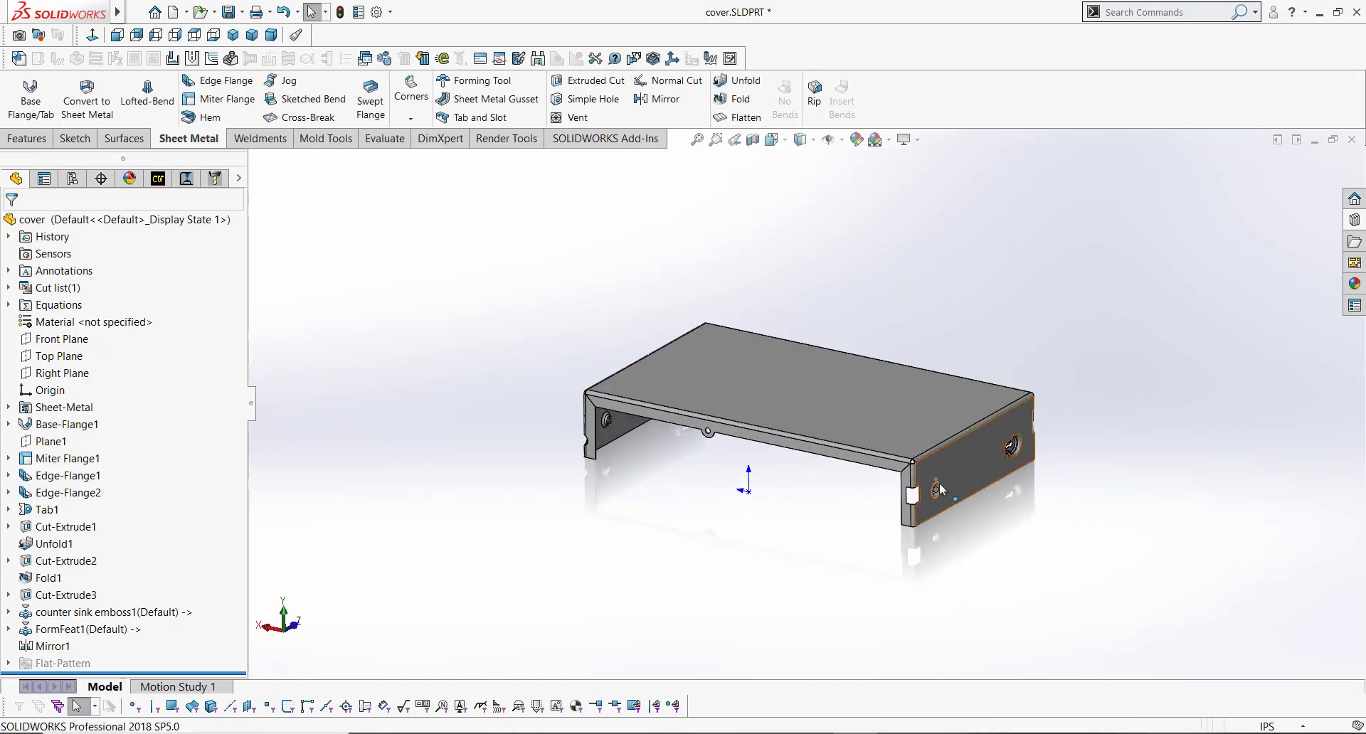
# Step: Inspect the embosses on the front flange and save the cover part
pyautogui.scroll(-3, 939, 483)
pyautogui.scroll(-2, 935, 492)
pyautogui.click(872, 433)
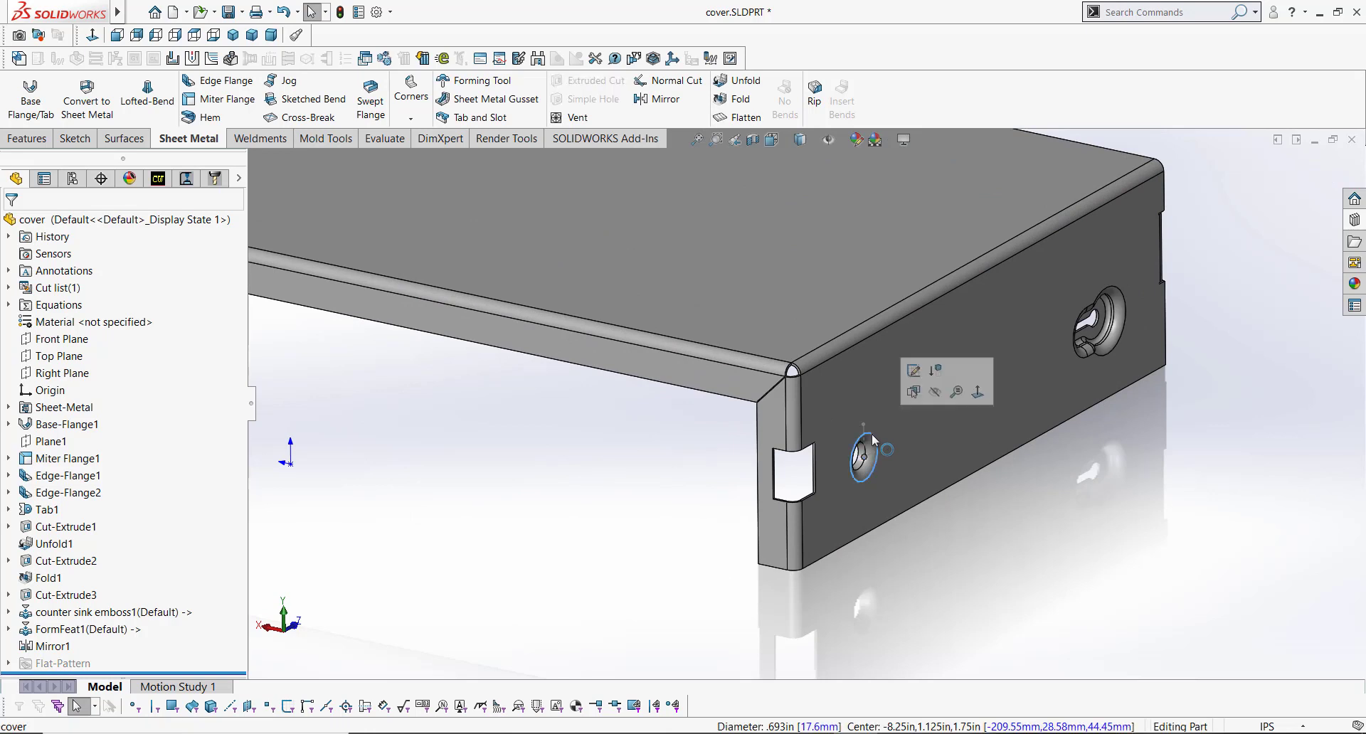
pyautogui.click(649, 509)
pyautogui.press('f')
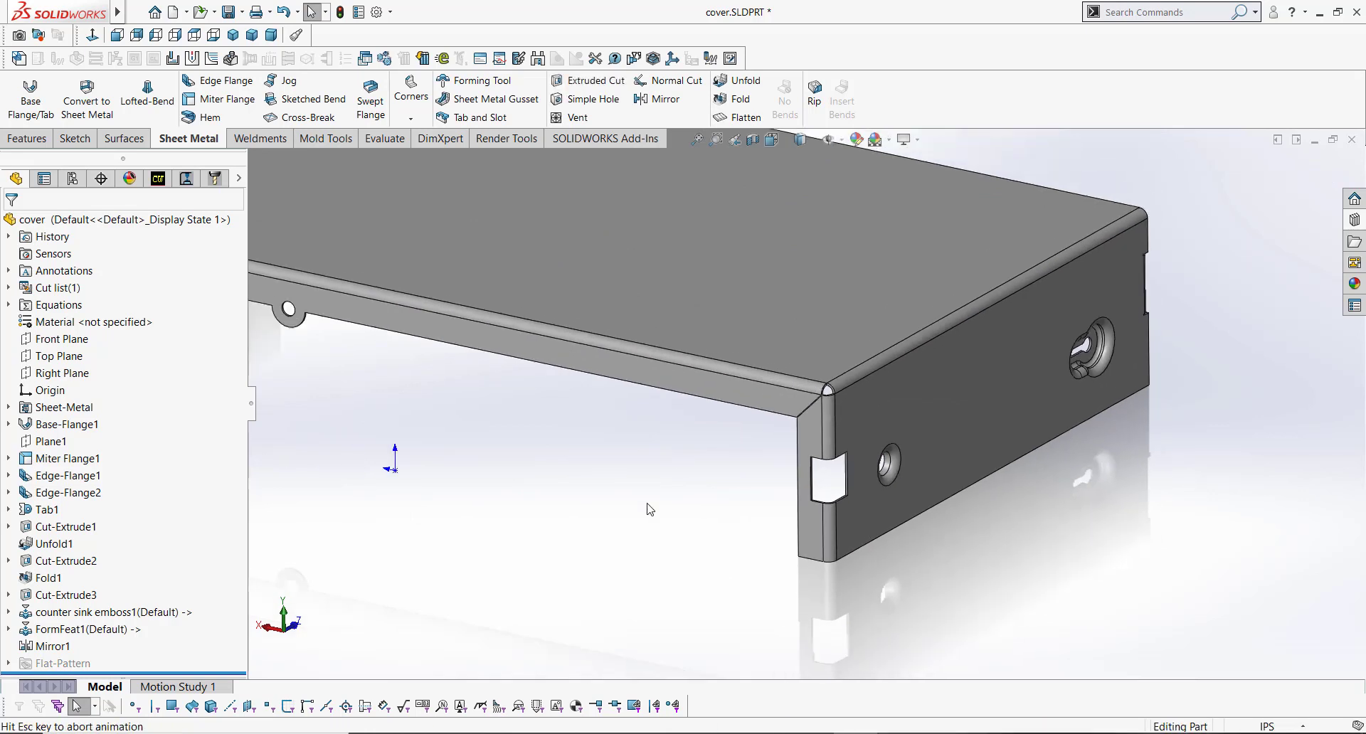
pyautogui.click(235, 12)
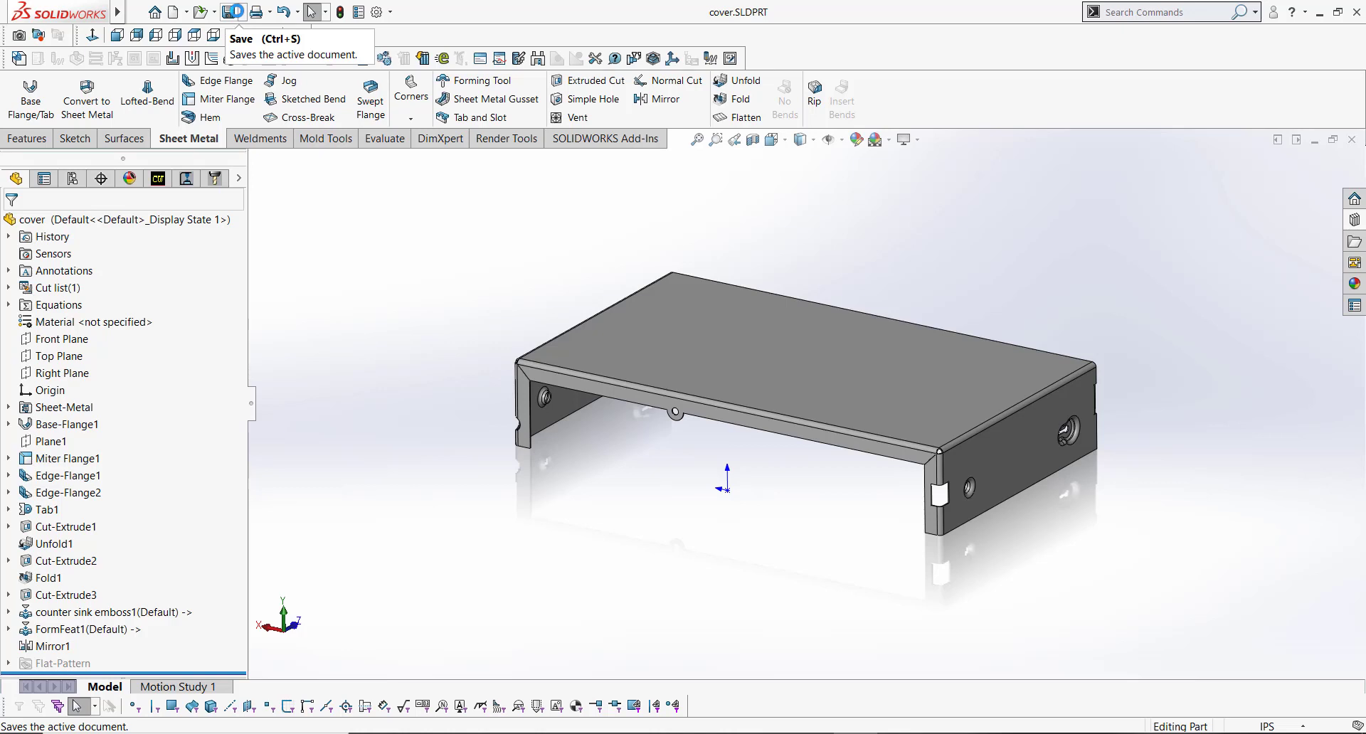
pyautogui.scroll(-2, 750, 339)
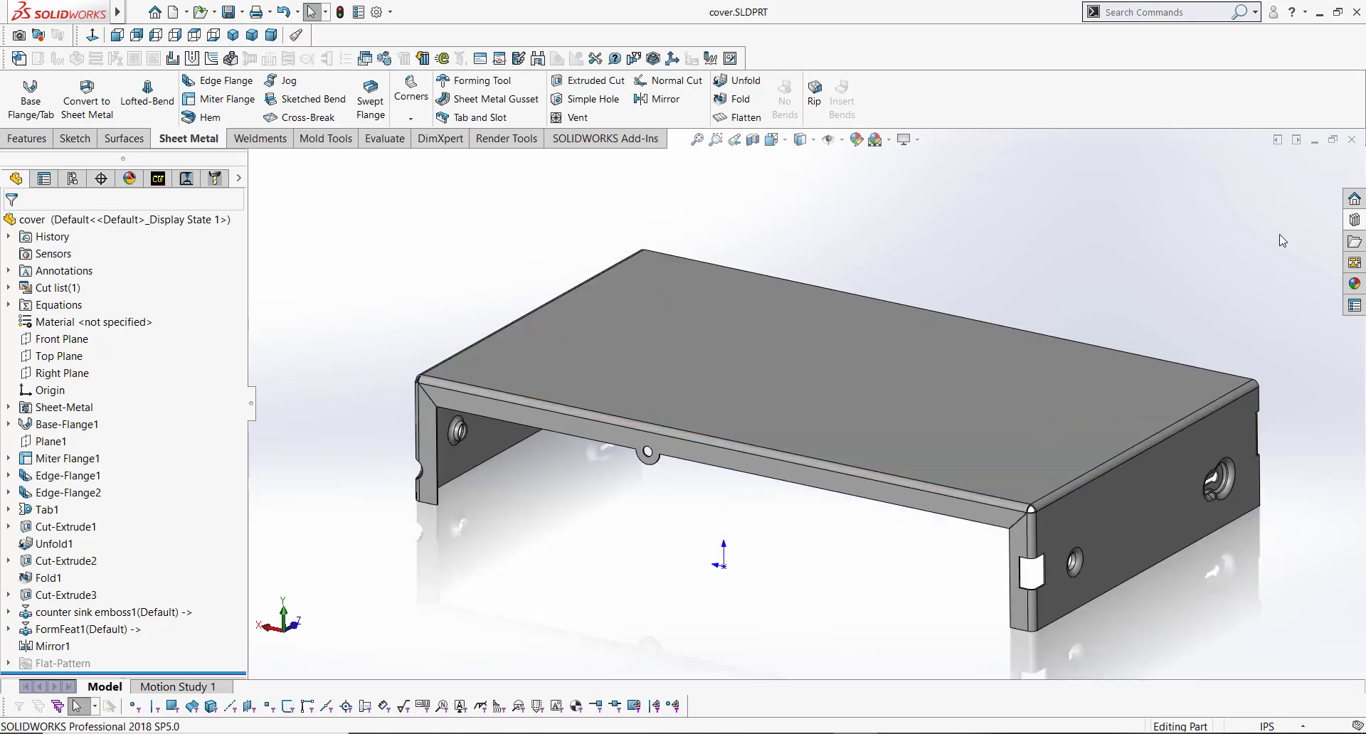
# Step: Open the louver forming tool from the louvers folder of the Design Library's forming tools
pyautogui.click(1355, 221)
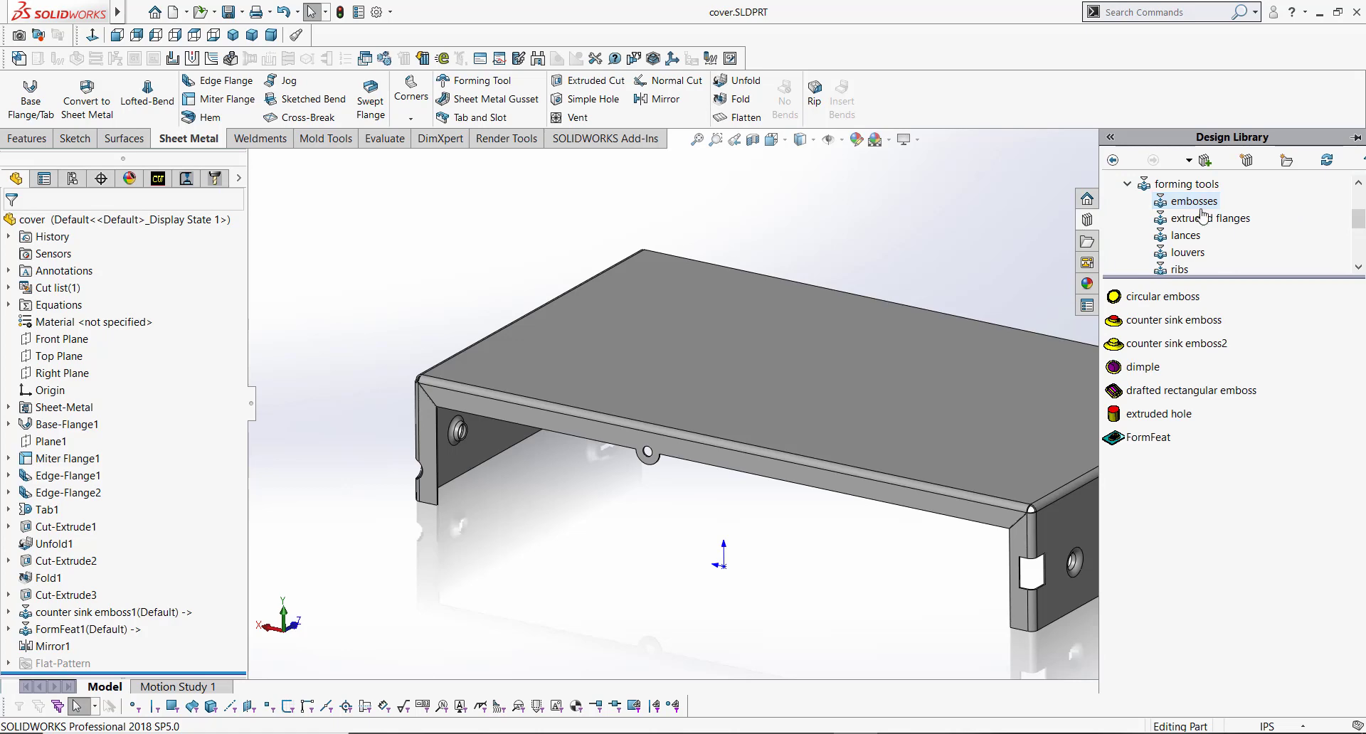
pyautogui.click(1188, 253)
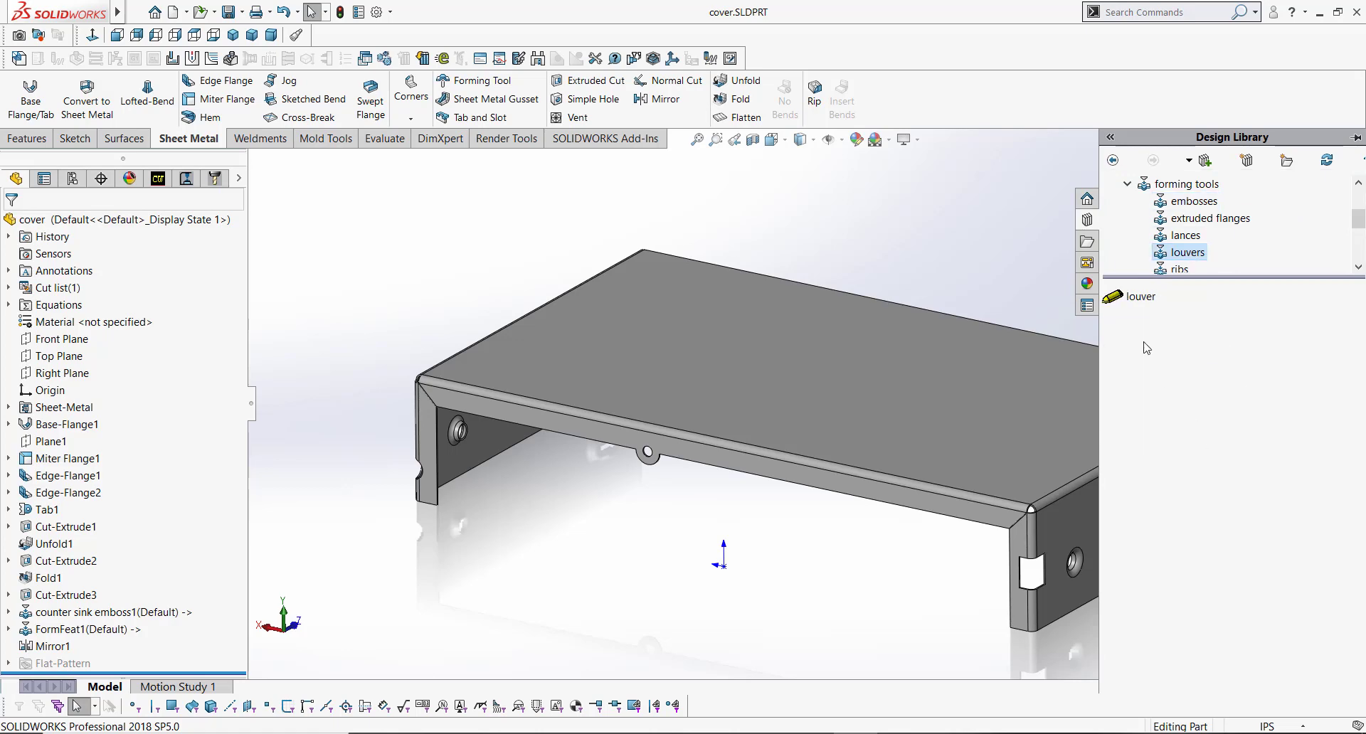
pyautogui.moveTo(1141, 309)
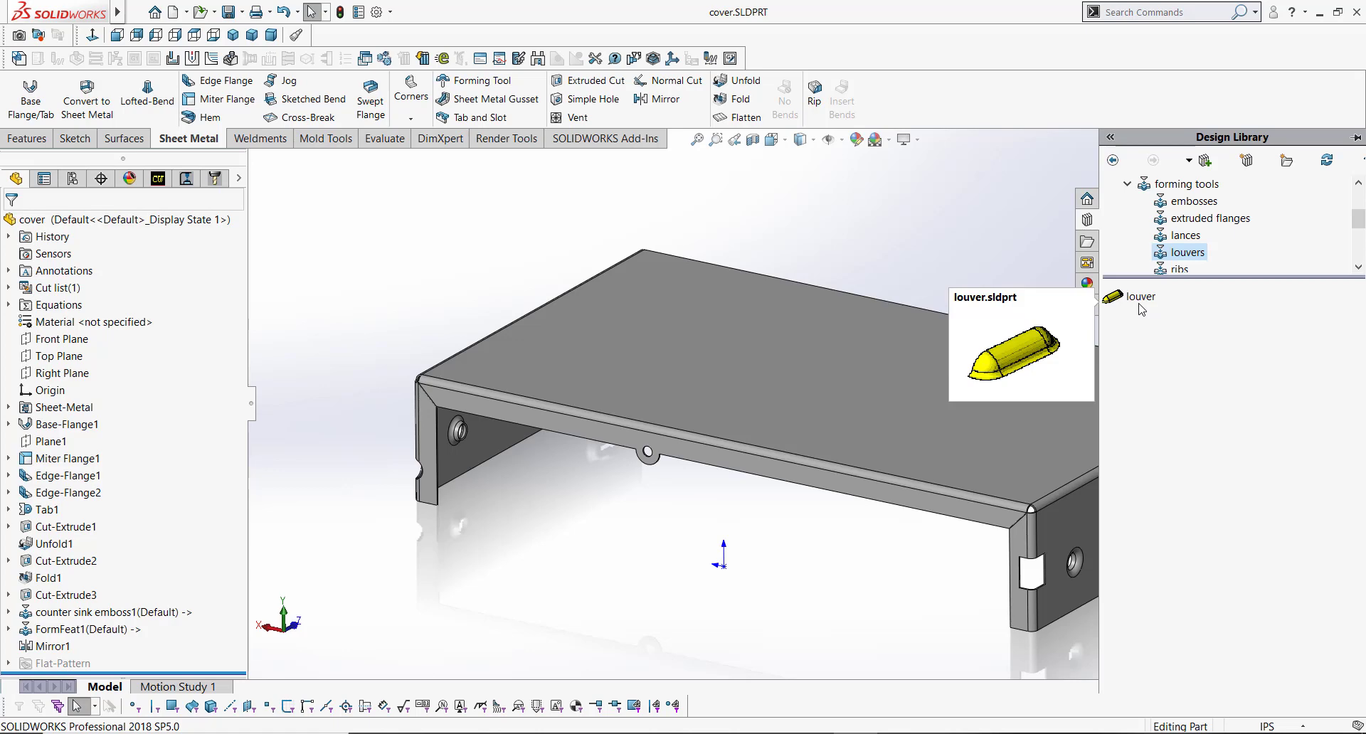
pyautogui.rightClick(1141, 307)
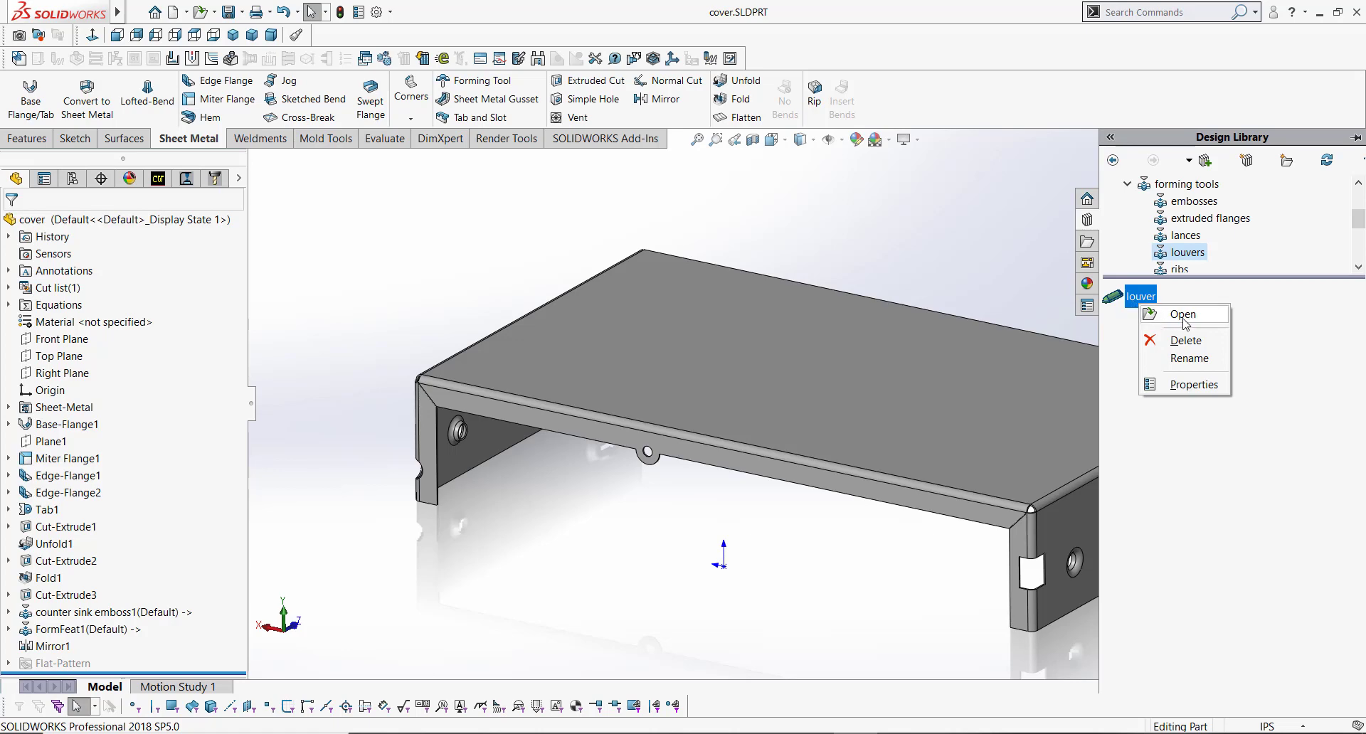
pyautogui.click(1183, 320)
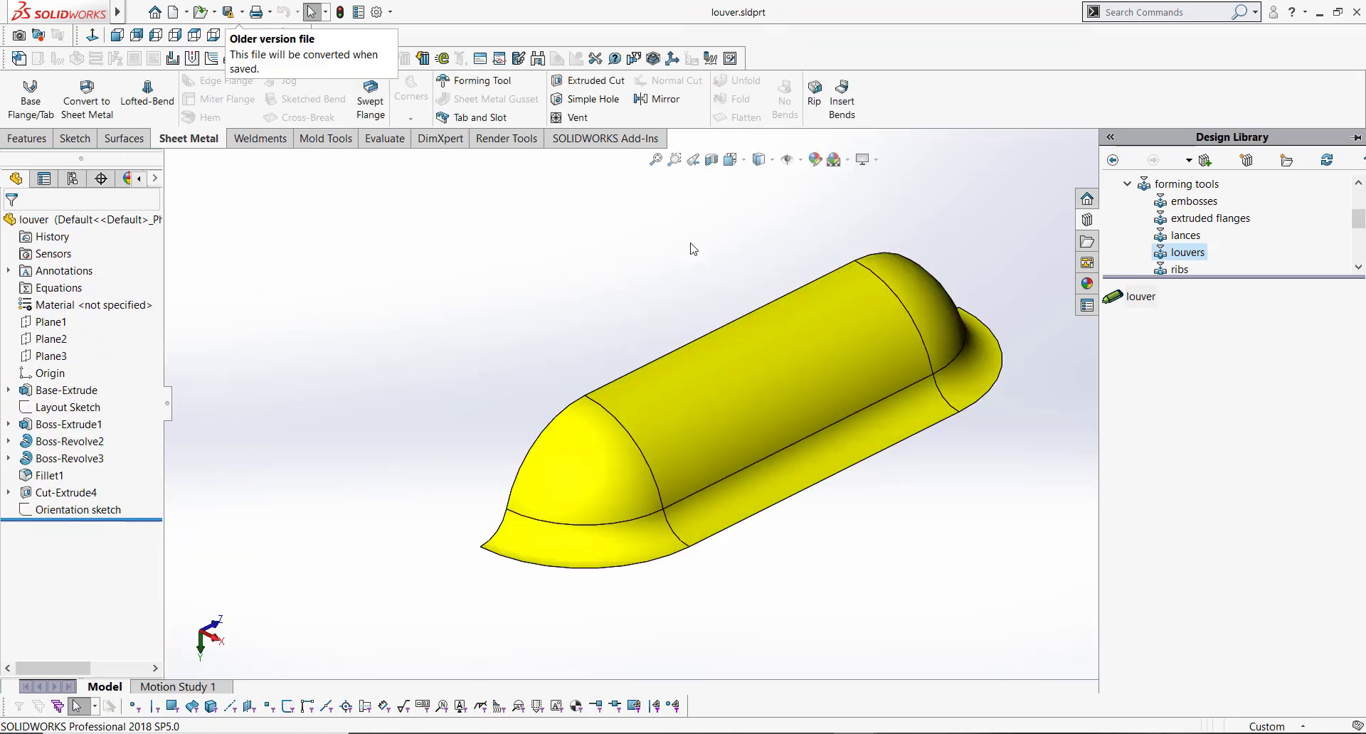
# Step: Save the louver part under the new name long_louver in the same louvers folder
pyautogui.moveTo(722, 378); pyautogui.dragTo(593, 259, button='middle')
pyautogui.click(240, 12)
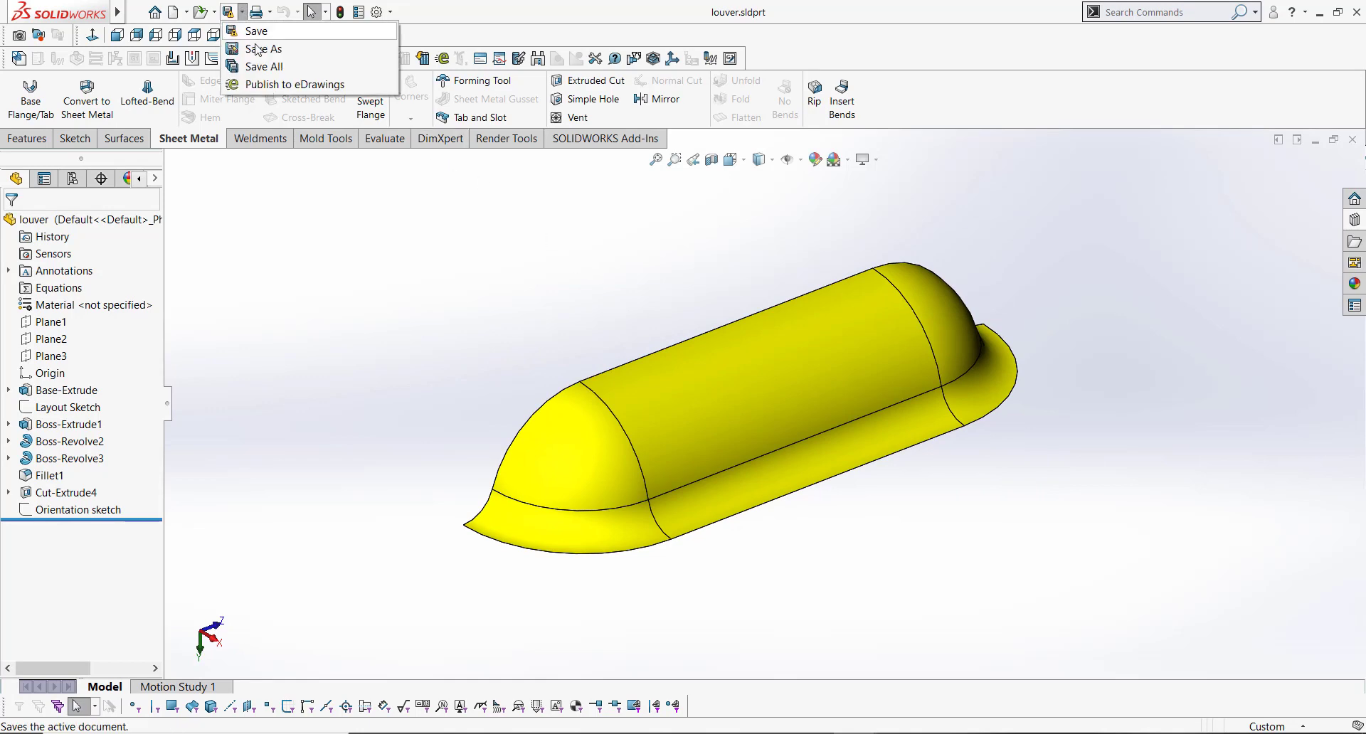
pyautogui.click(258, 45)
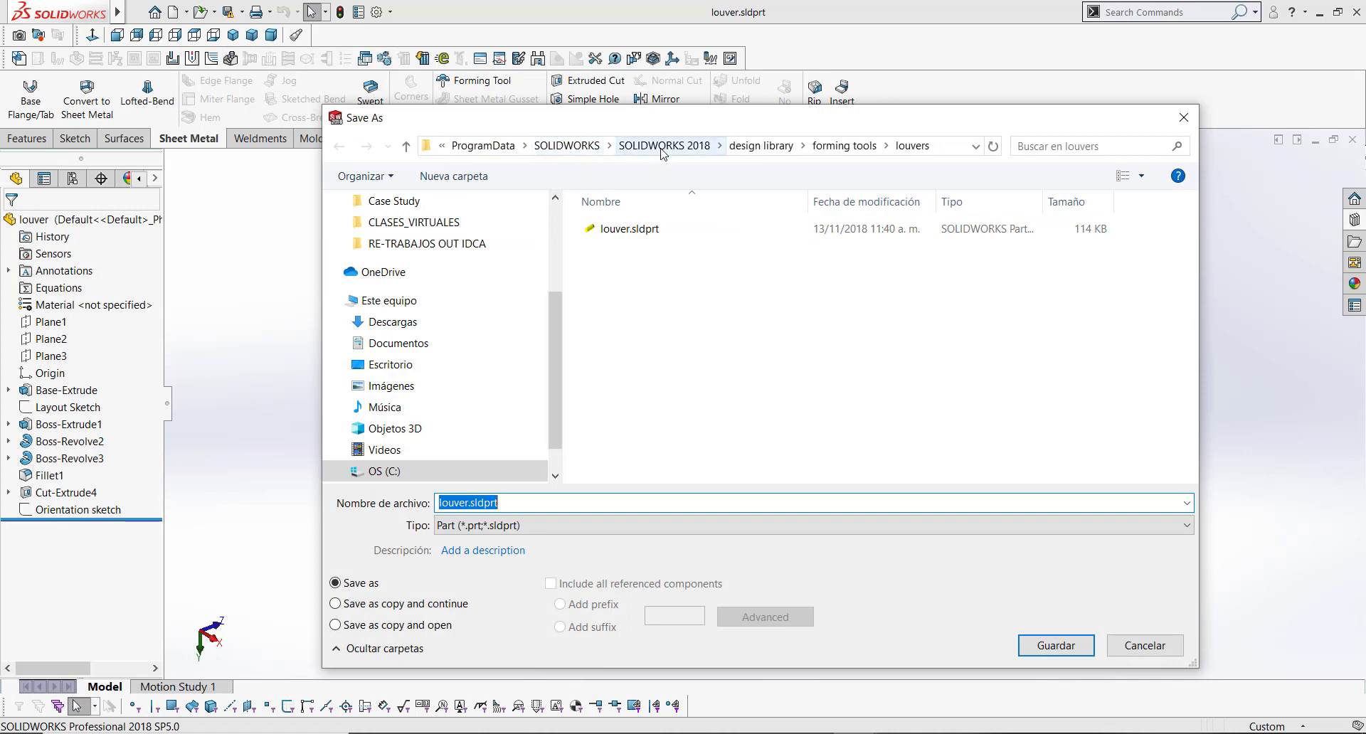
pyautogui.click(595, 502)
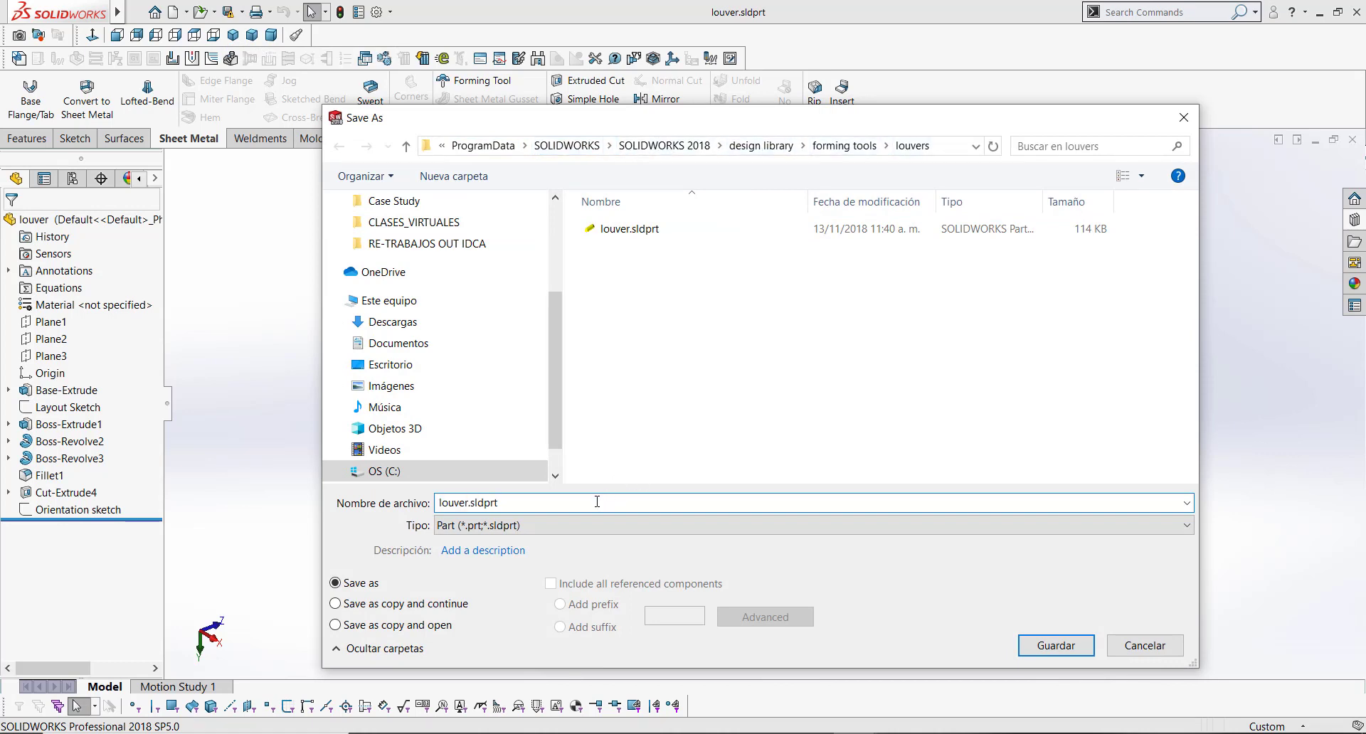
pyautogui.write('long_')
pyautogui.click(1030, 648)
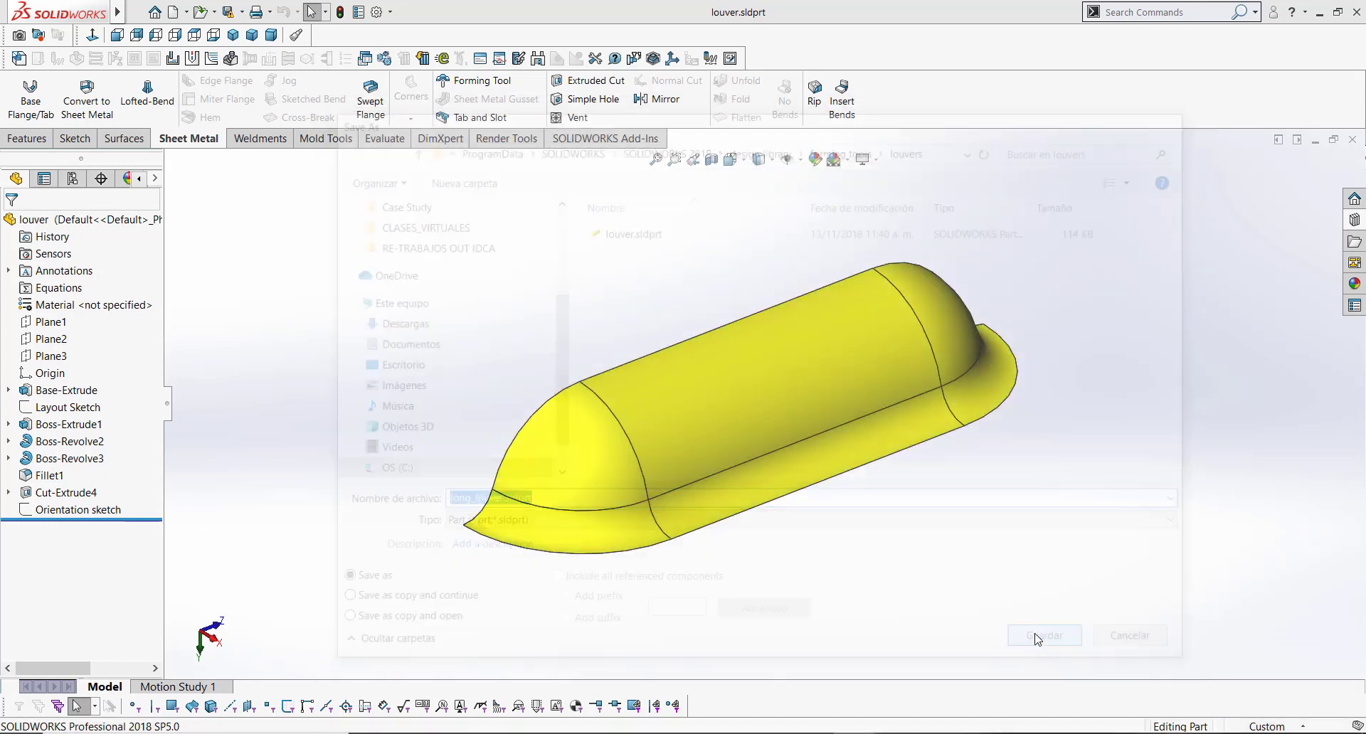
# Step: Check the louvers folder of the Design Library for the new long_louver part
pyautogui.click(725, 419)
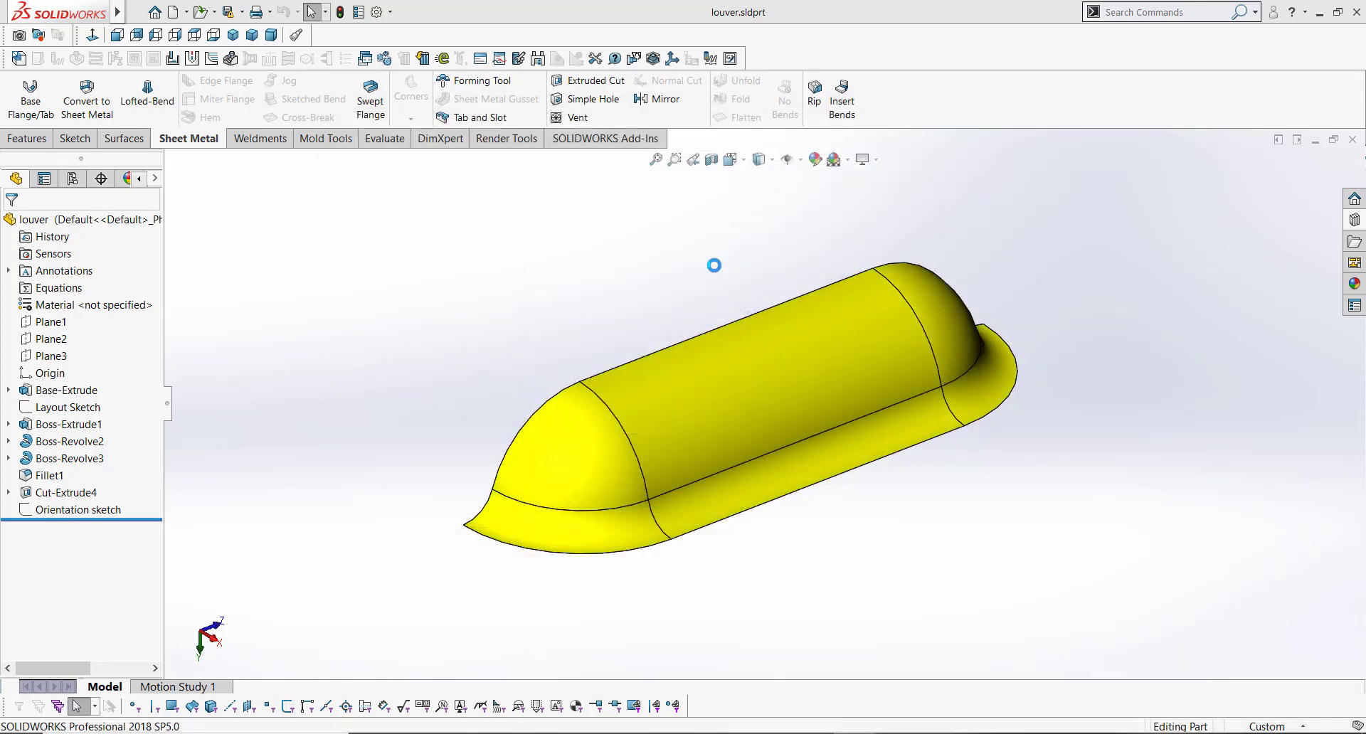
pyautogui.click(1354, 221)
pyautogui.moveTo(1156, 302)
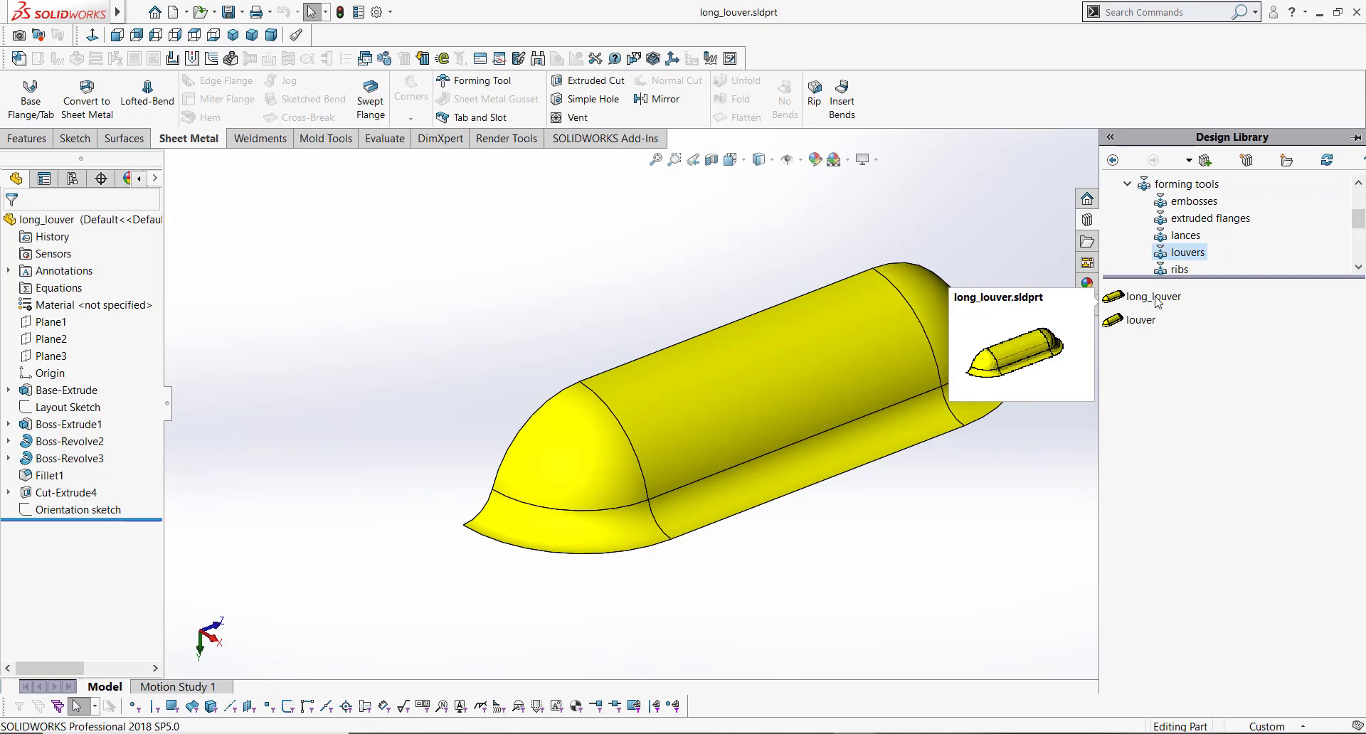
pyautogui.click(503, 254)
pyautogui.moveTo(170, 407); pyautogui.dragTo(291, 412)
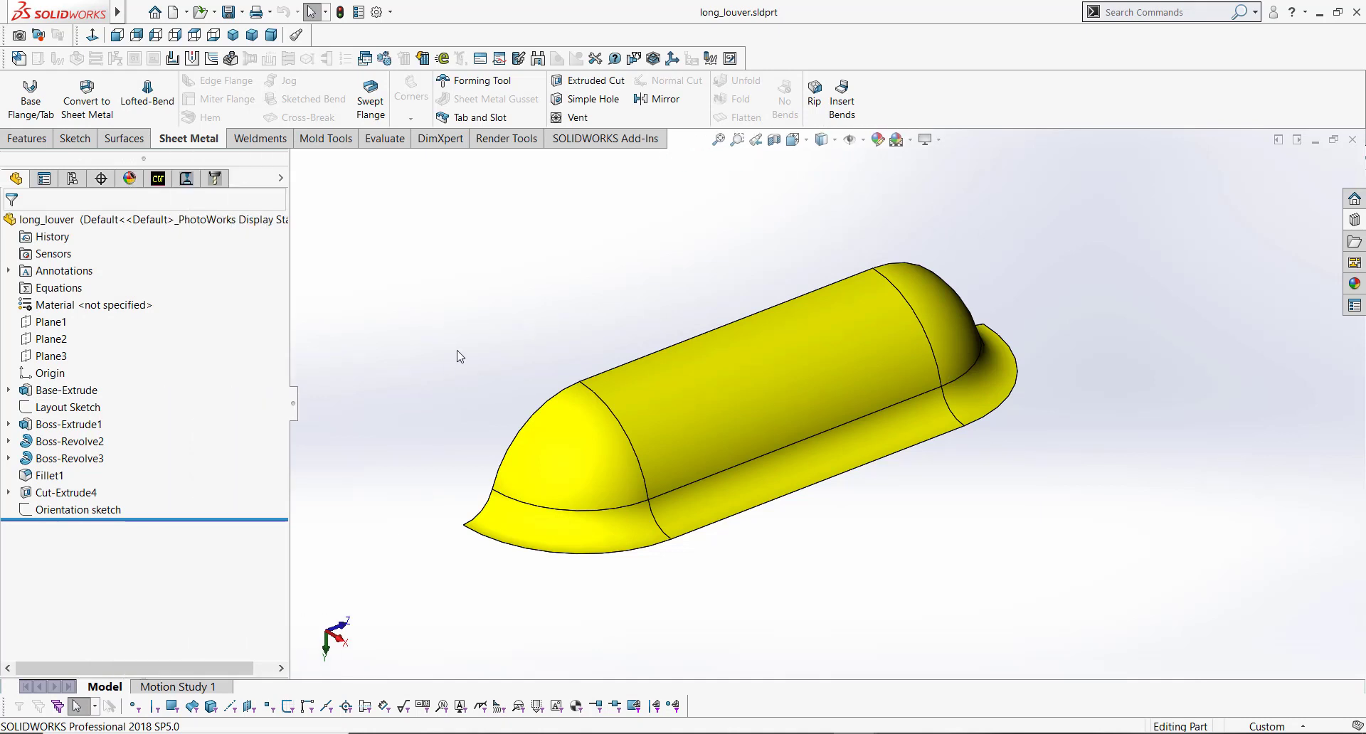
# Step: Delete the Orientation sketch and the Cut-Extrude4 feature from the long_louver part
pyautogui.click(113, 510)
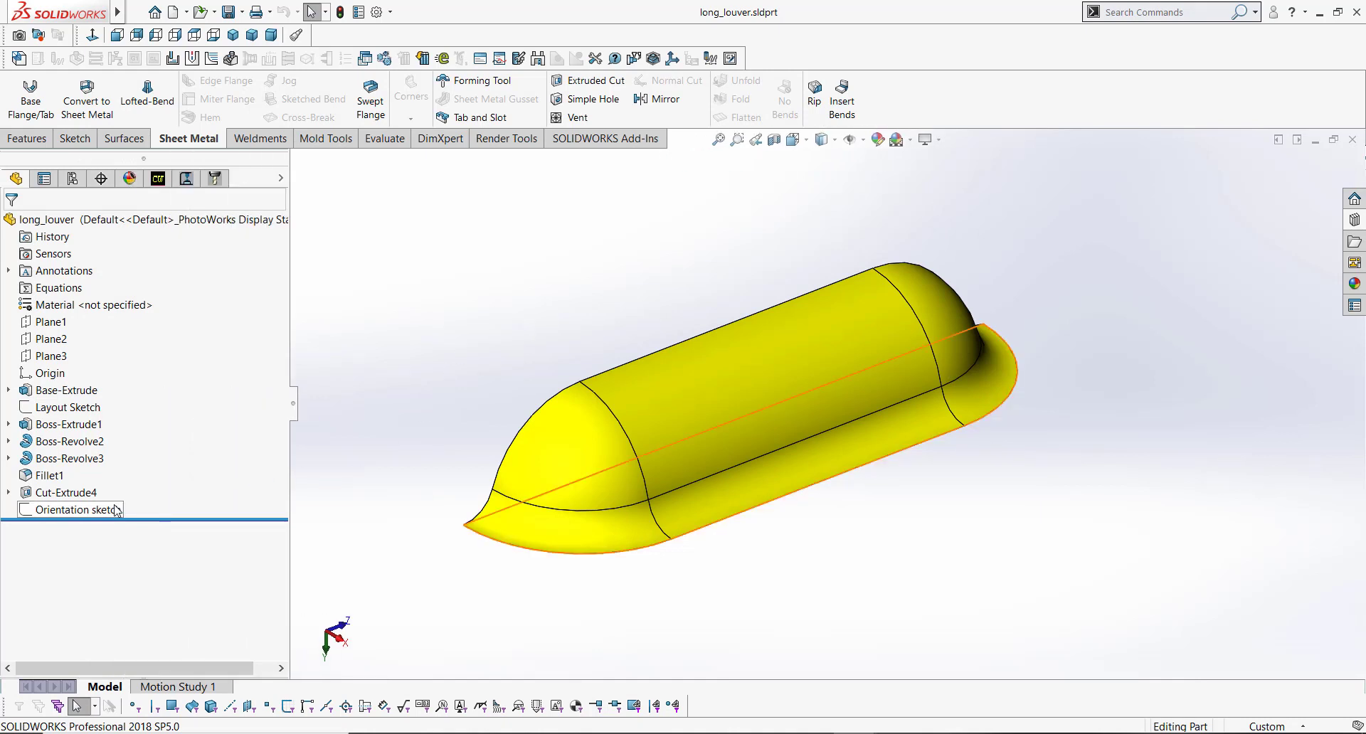
pyautogui.press('Delete')
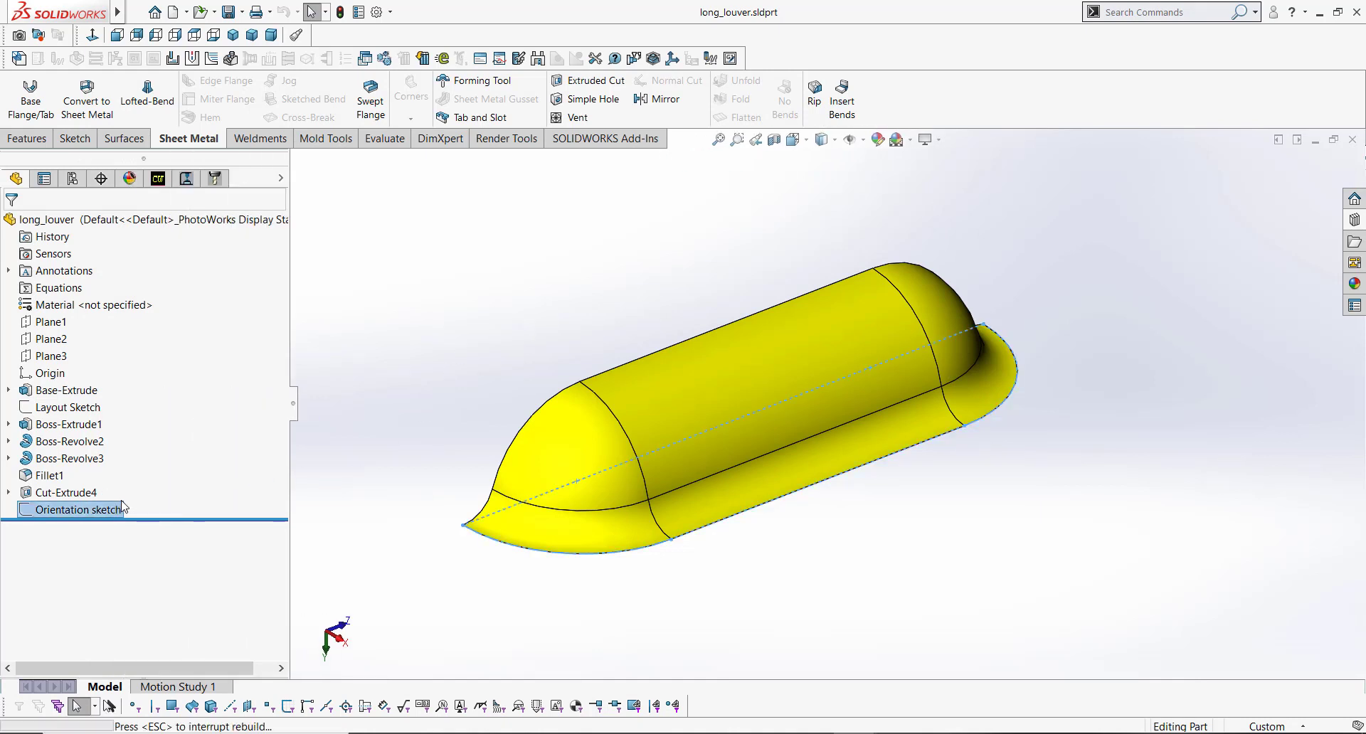
pyautogui.click(89, 493)
pyautogui.moveTo(85, 496)
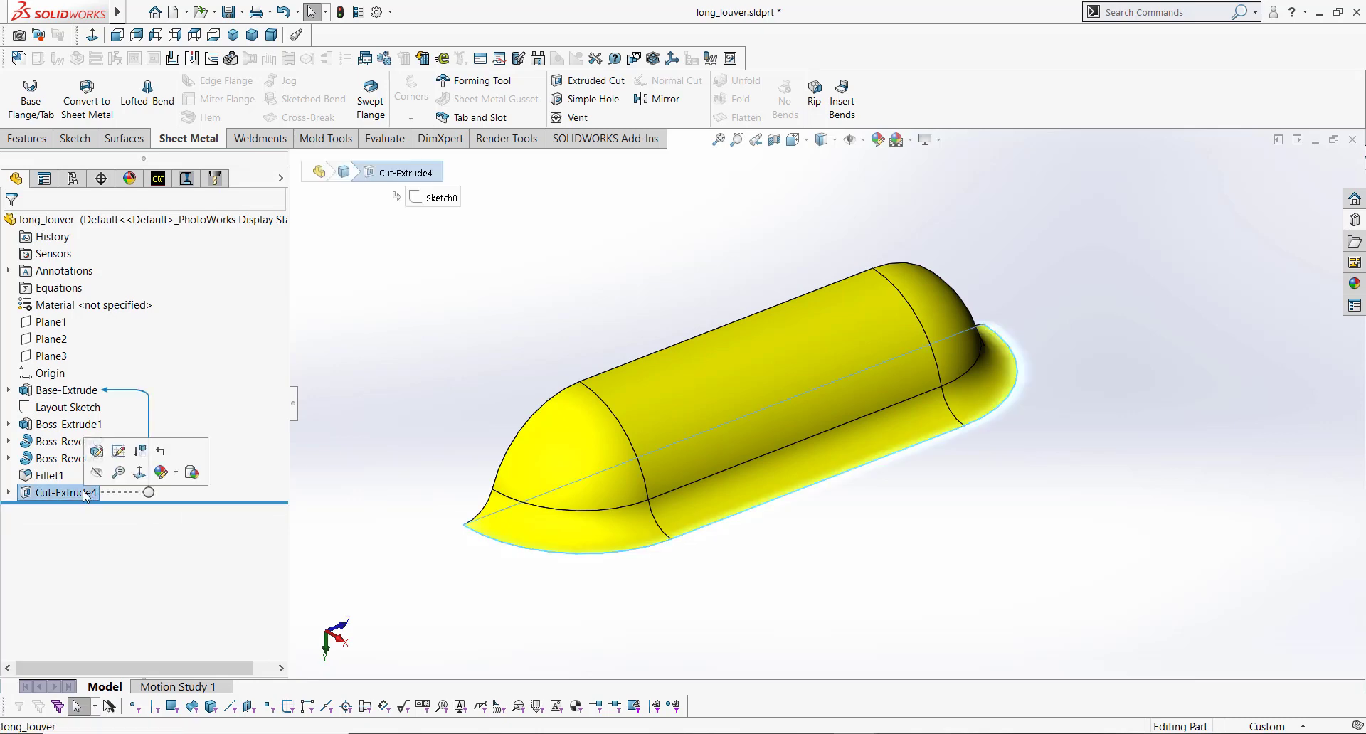
pyautogui.press('Delete')
# Step: Switch the document units to IPS (inch, pound, second) and save the part
pyautogui.scroll(4, 813, 419)
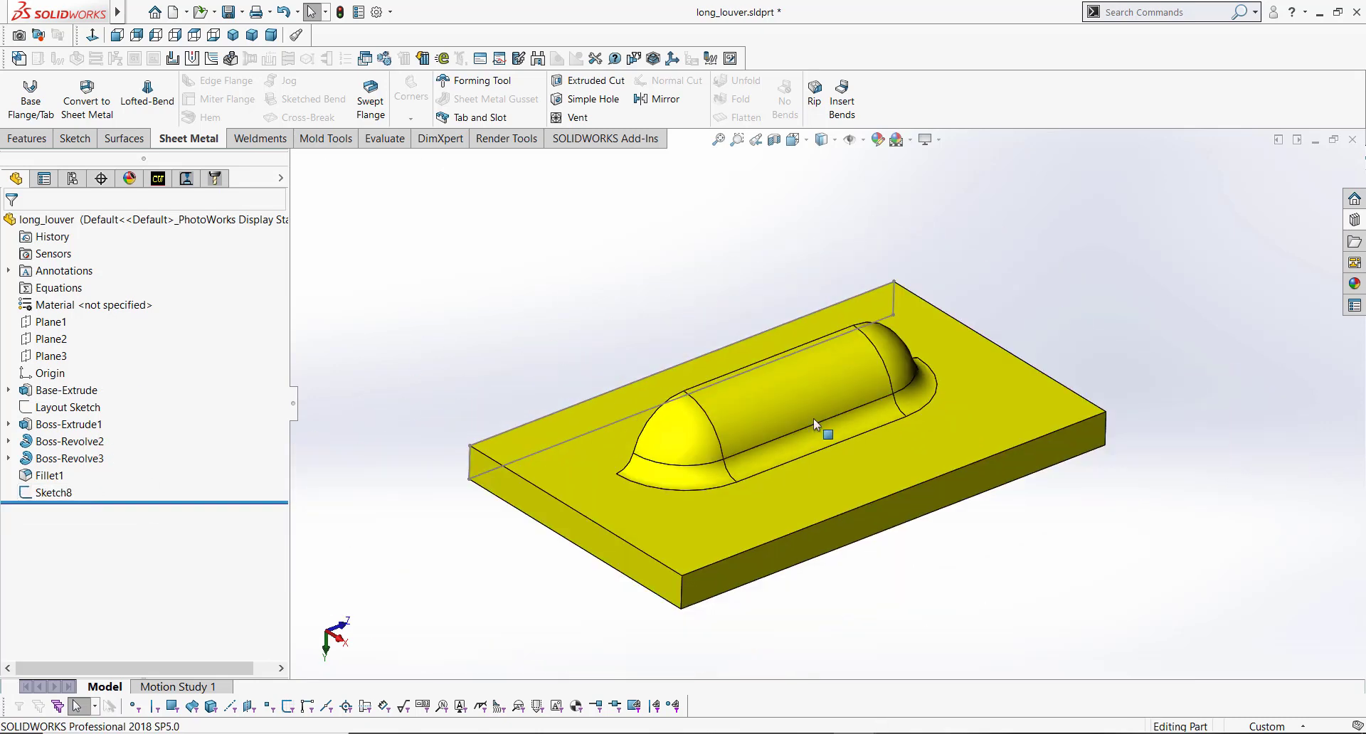
pyautogui.scroll(-1, 780, 459)
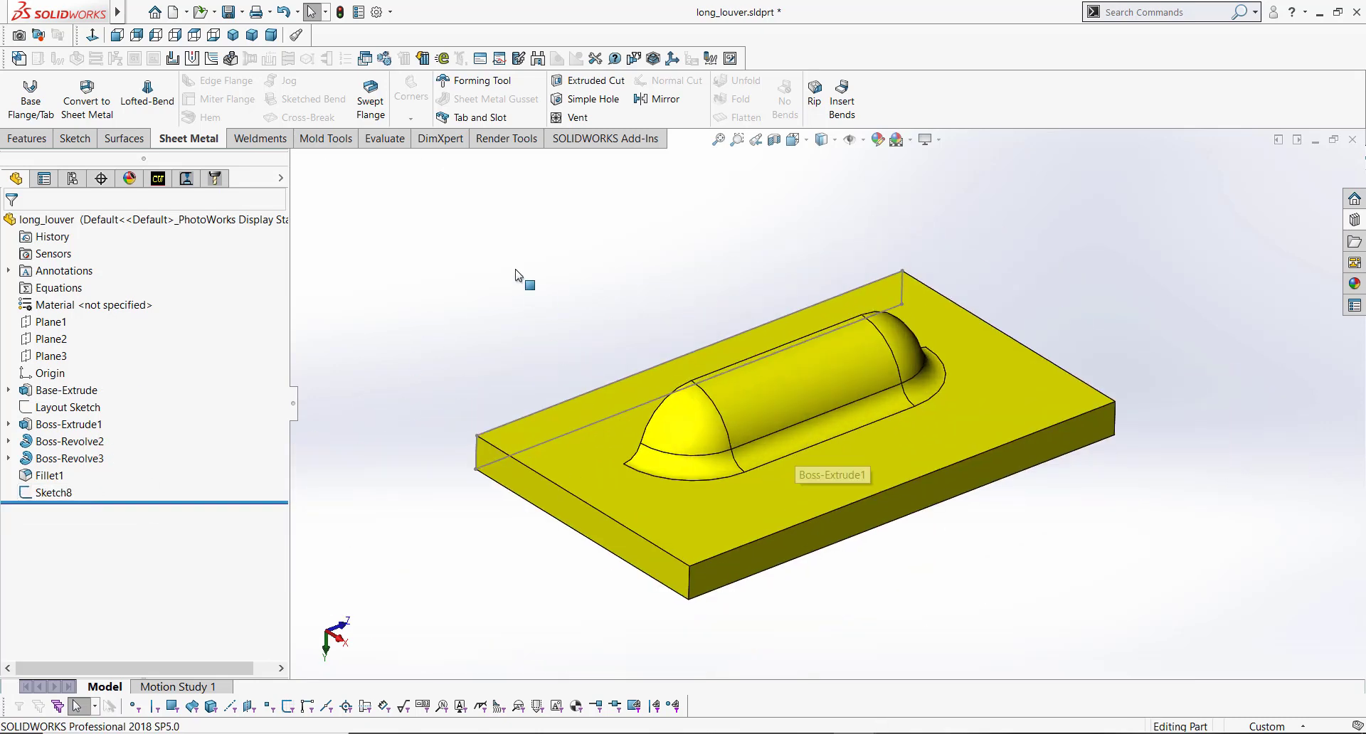
pyautogui.click(571, 401)
pyautogui.click(611, 360)
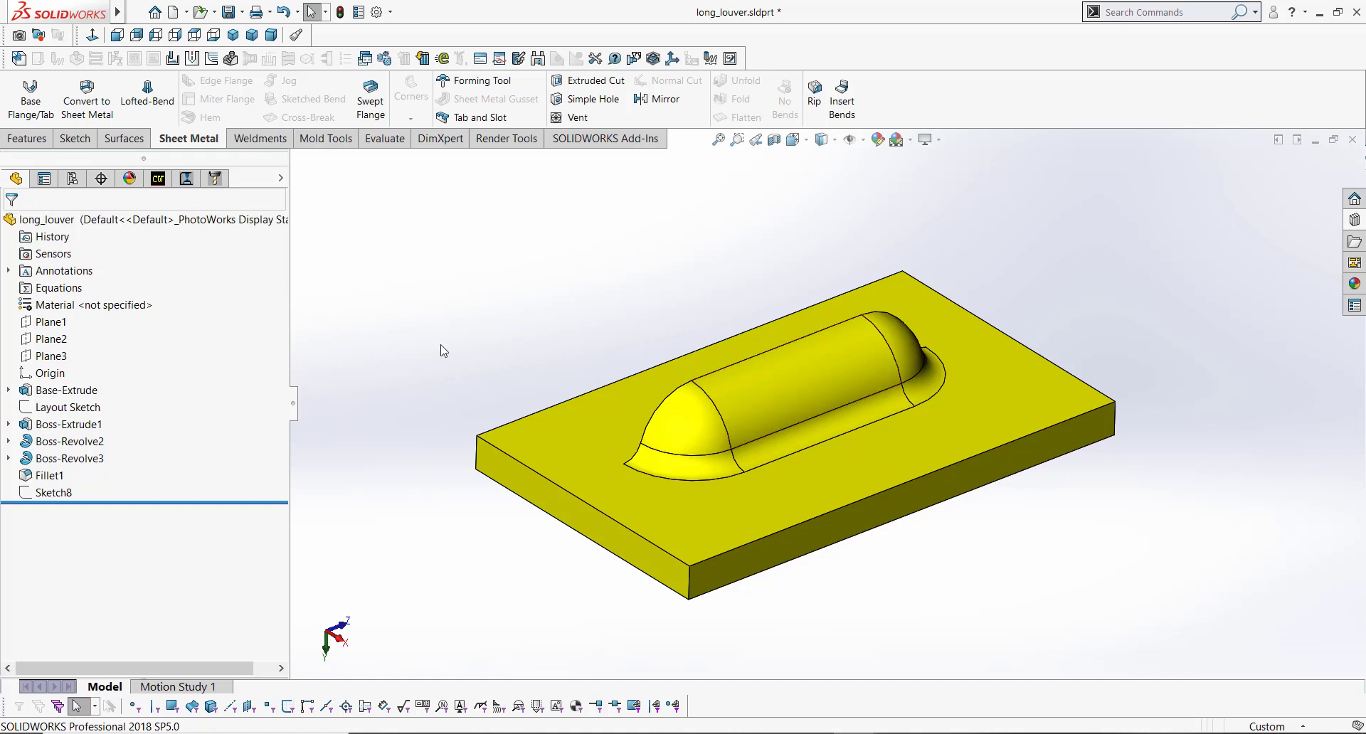
pyautogui.click(66, 390)
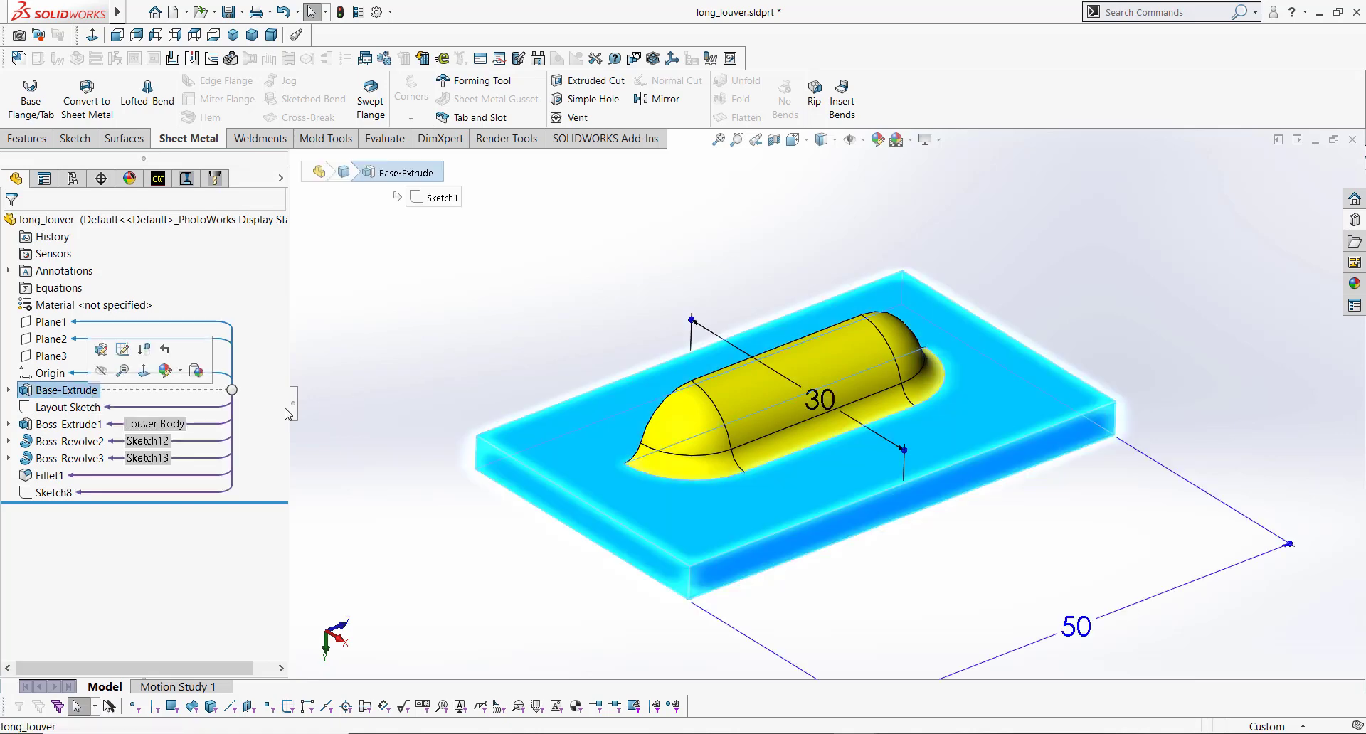
pyautogui.scroll(3, 939, 508)
pyautogui.scroll(-1, 934, 499)
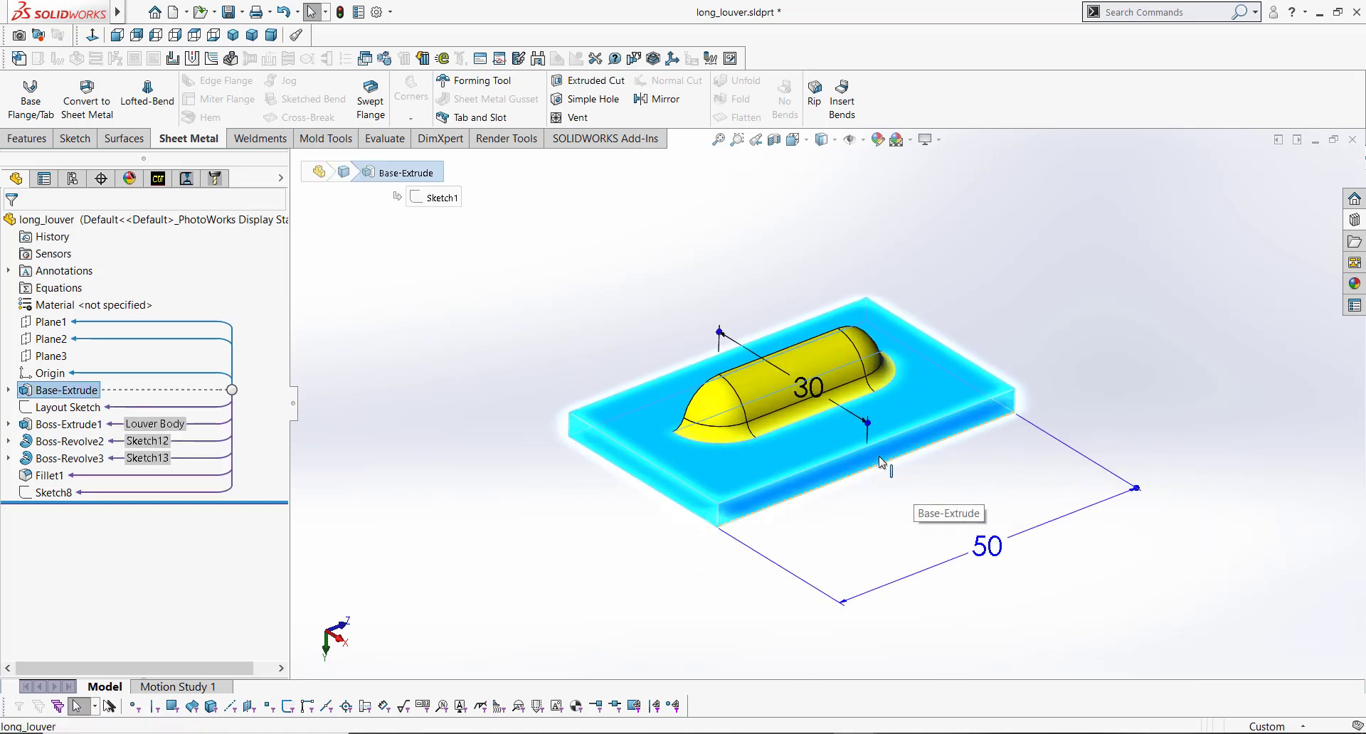
pyautogui.click(1249, 584)
pyautogui.click(1302, 727)
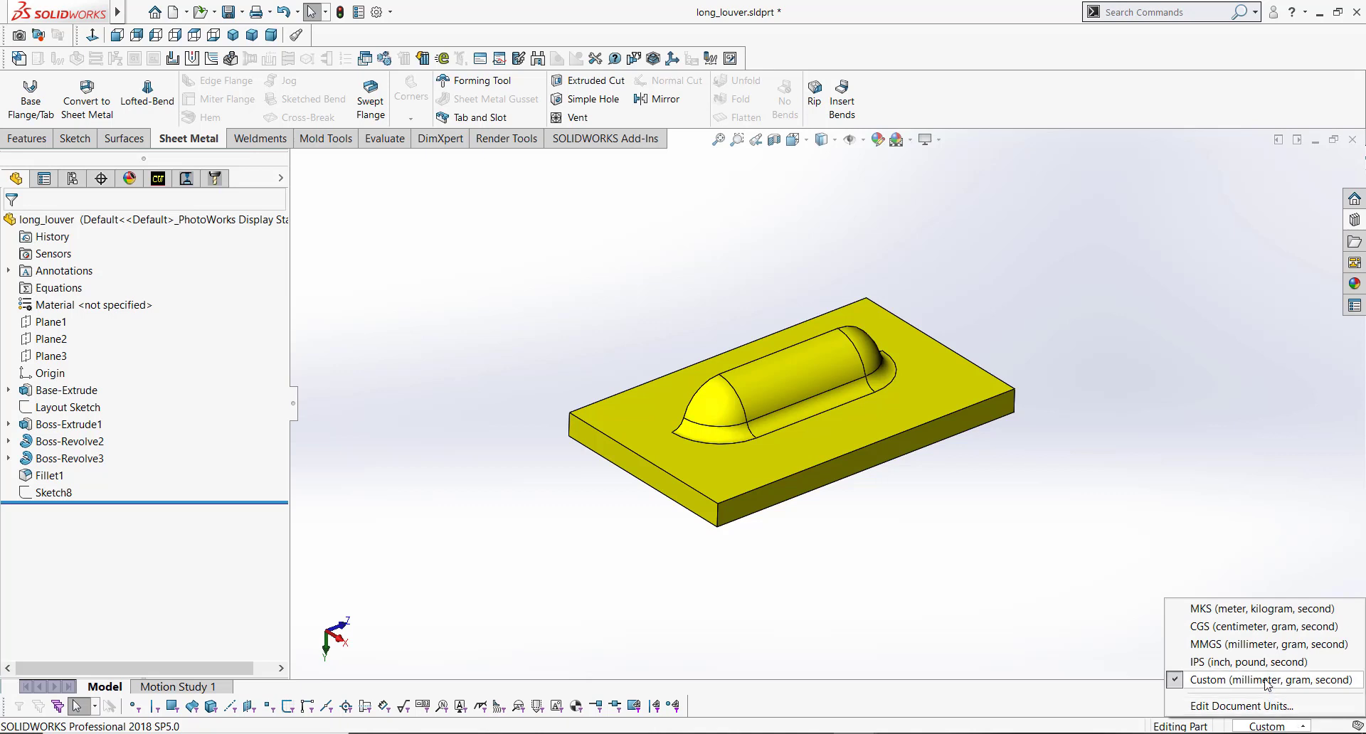
pyautogui.click(1209, 663)
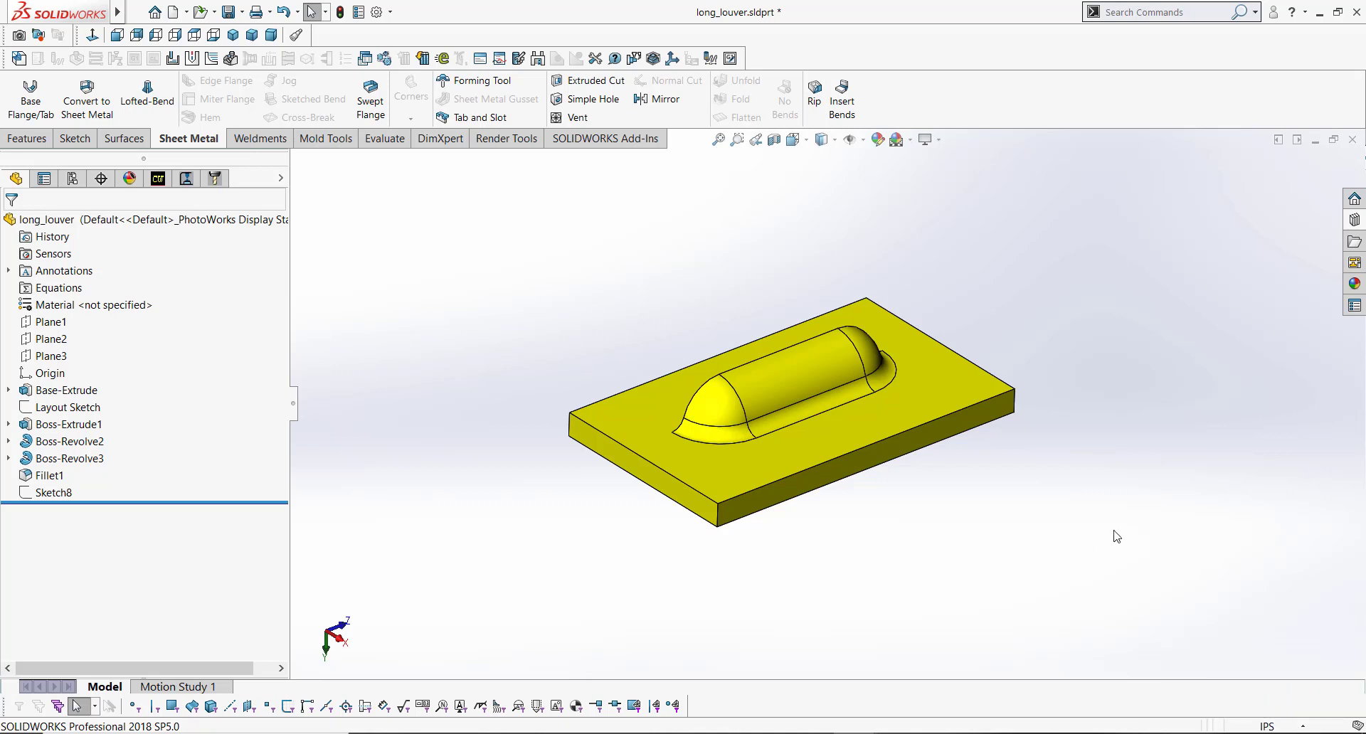
pyautogui.click(229, 12)
# Step: Set the Base-Extrude plate's length dimension to 6 inches
pyautogui.click(94, 390)
pyautogui.scroll(-2, 955, 549)
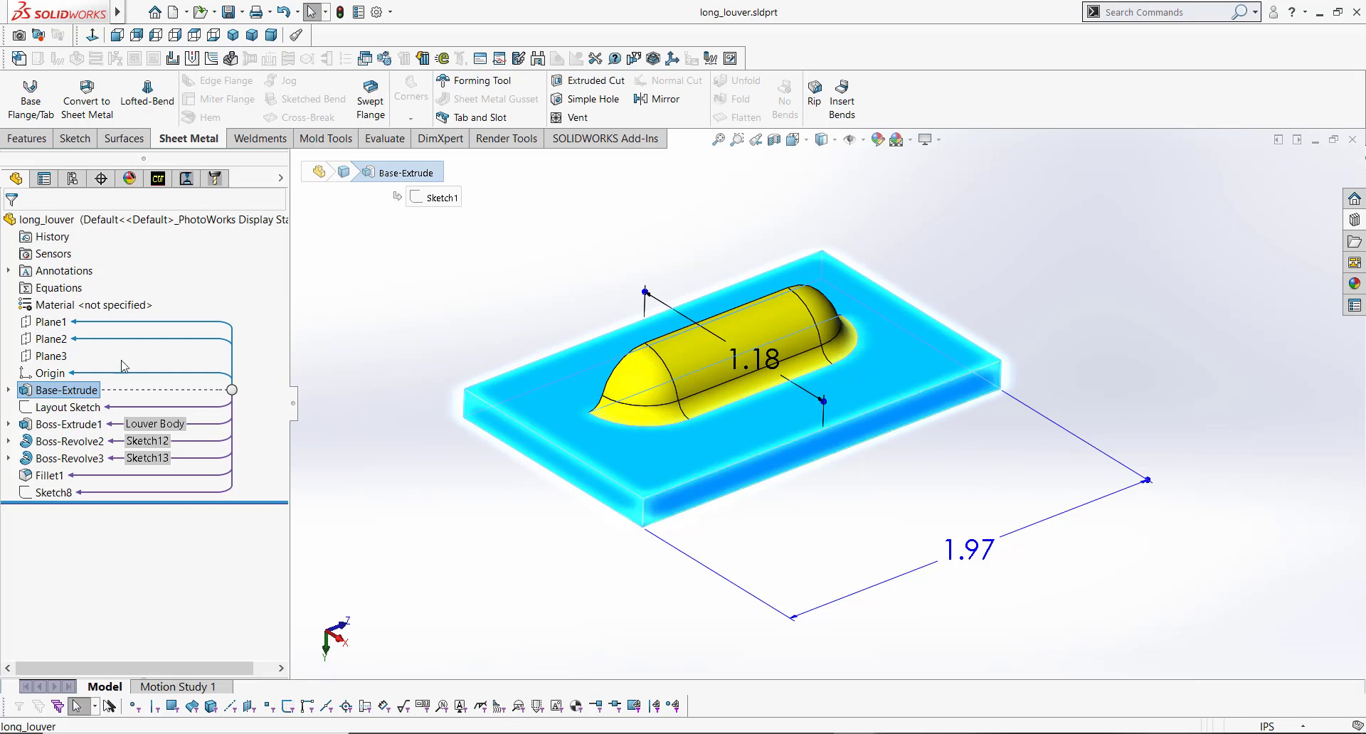
pyautogui.click(89, 409)
pyautogui.scroll(2, 911, 422)
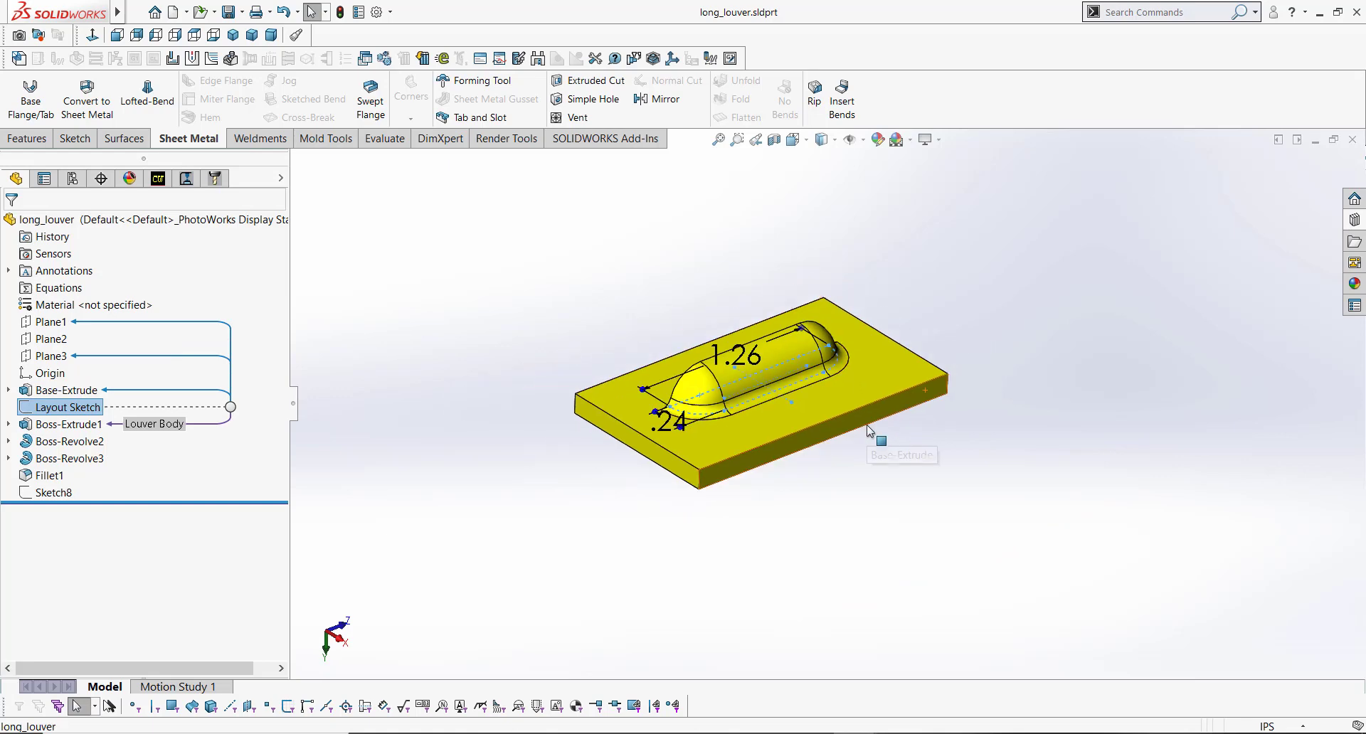
pyautogui.moveTo(799, 404); pyautogui.dragTo(799, 522, button='middle')
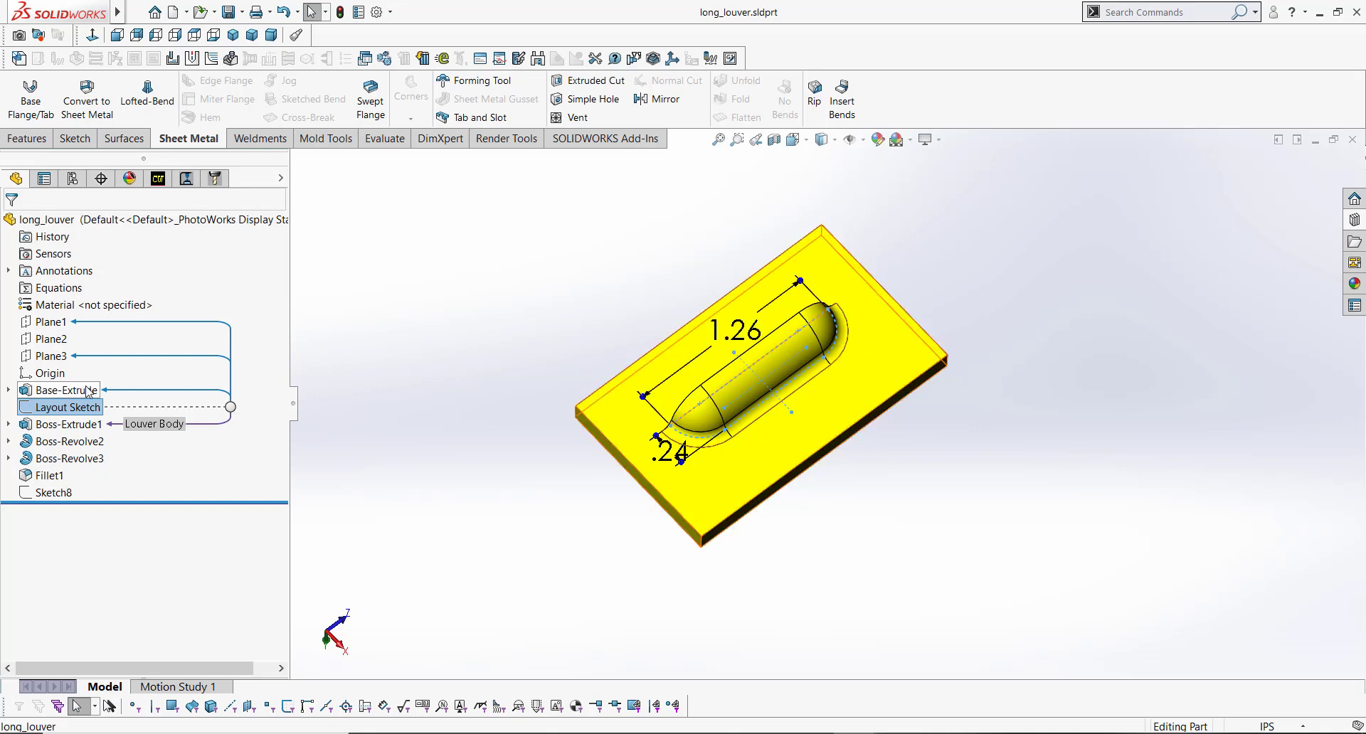
pyautogui.click(67, 390)
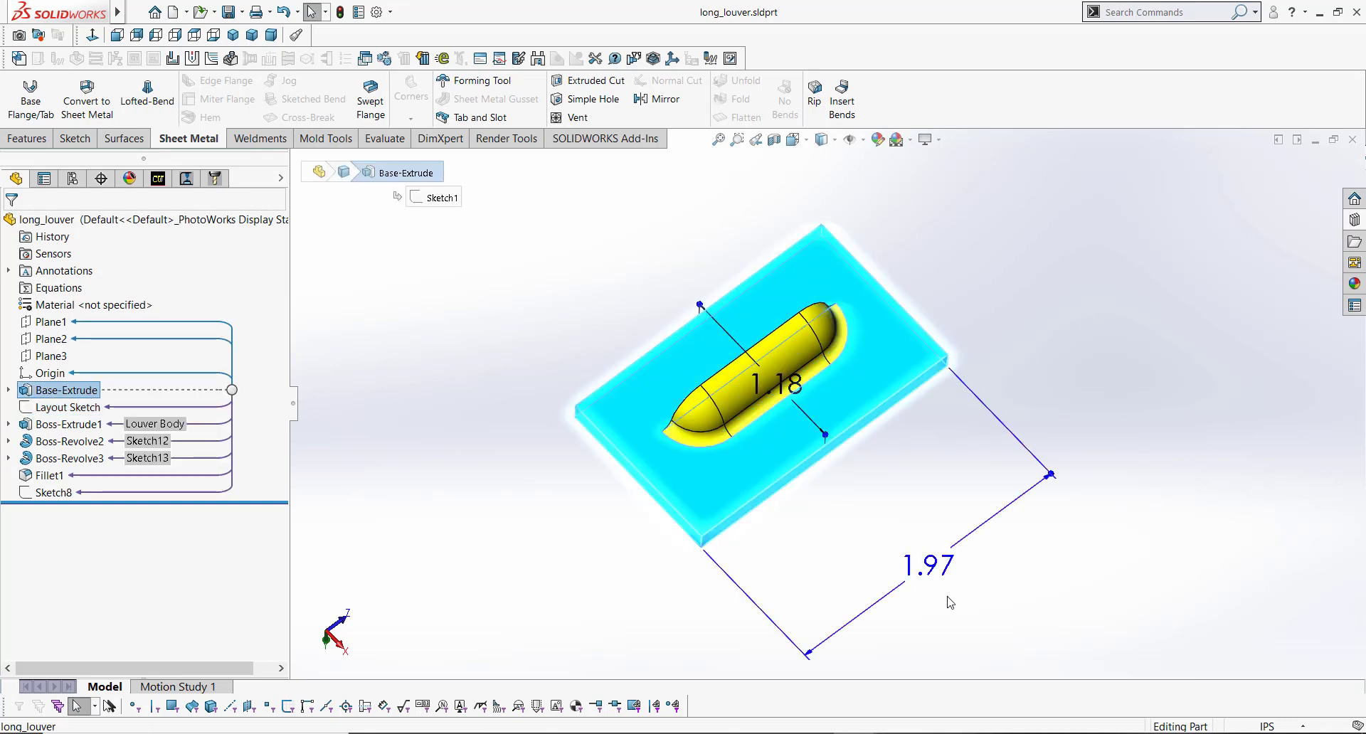
pyautogui.doubleClick(936, 573)
pyautogui.write('6')
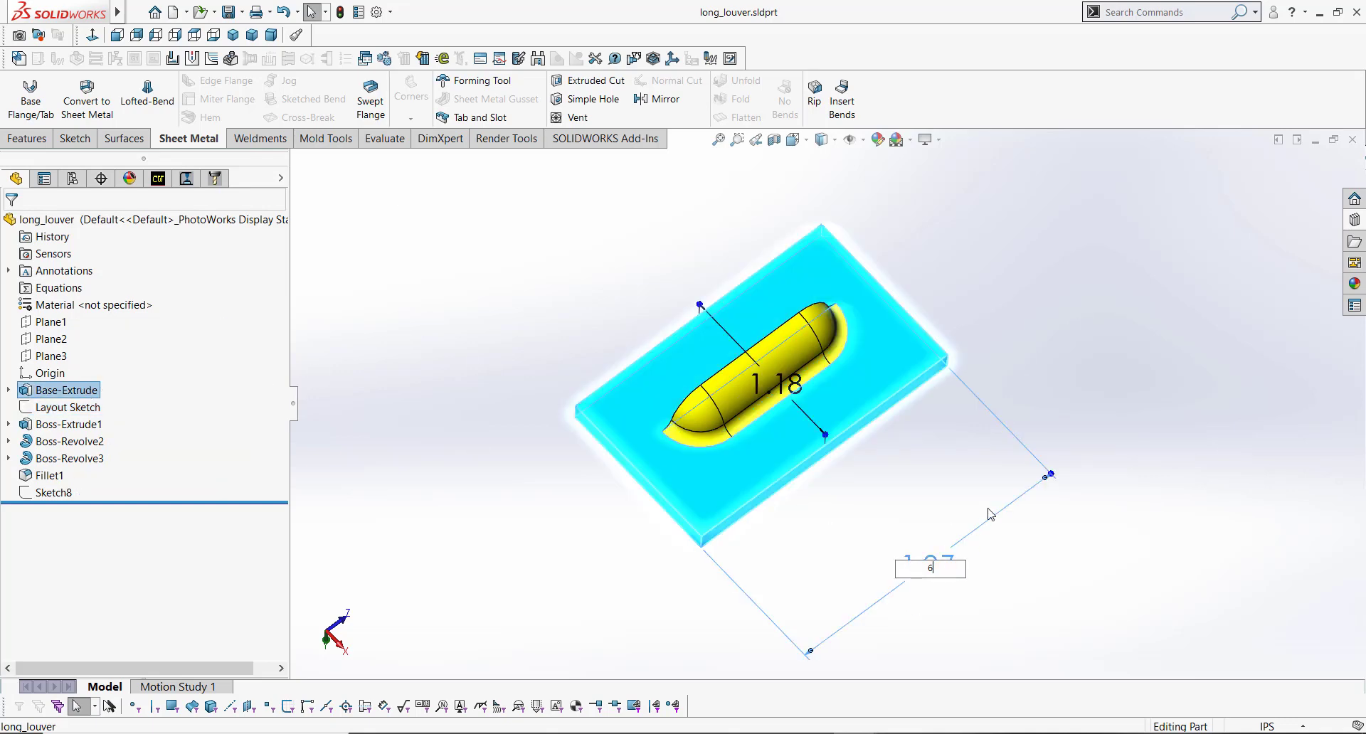
pyautogui.press('Return')
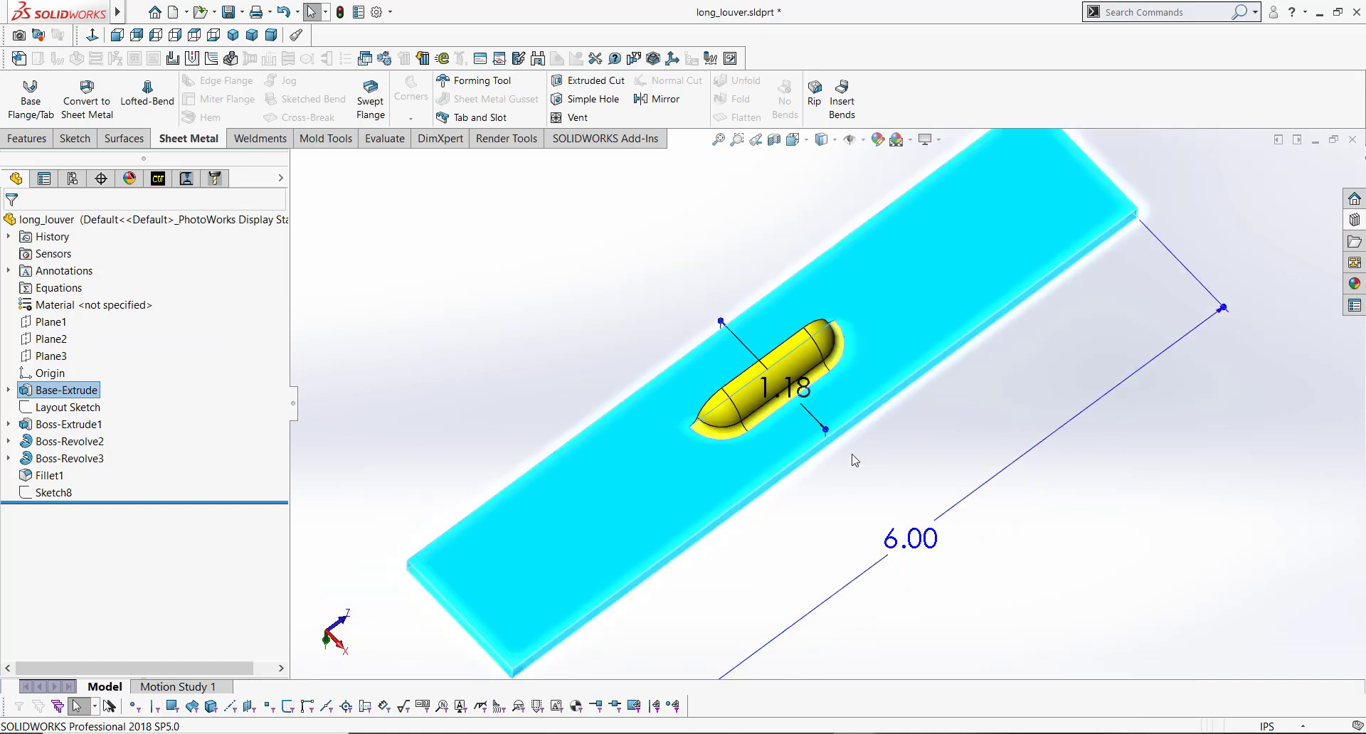
pyautogui.click(519, 247)
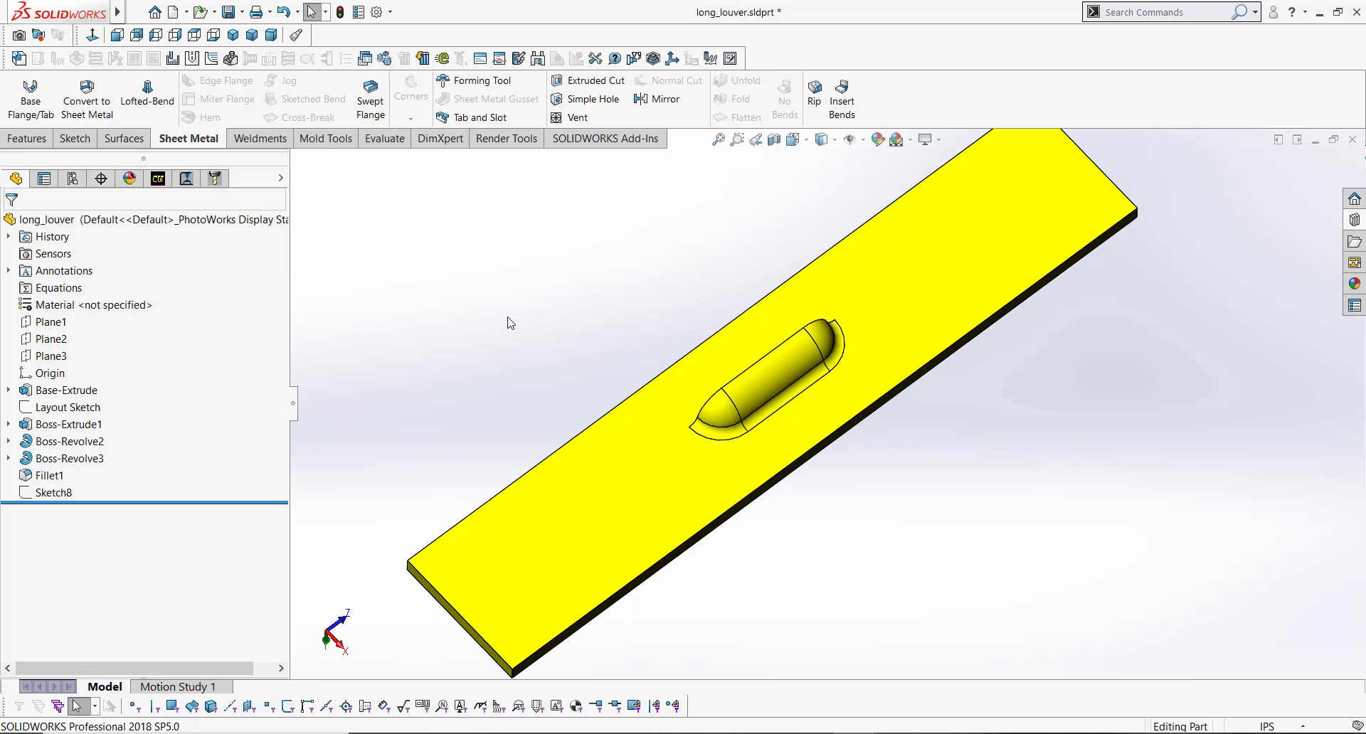
# Step: In the Layout Sketch, reposition the small end dimension and set it to .25, then make the louver's Overall width 4 inches
pyautogui.click(102, 407)
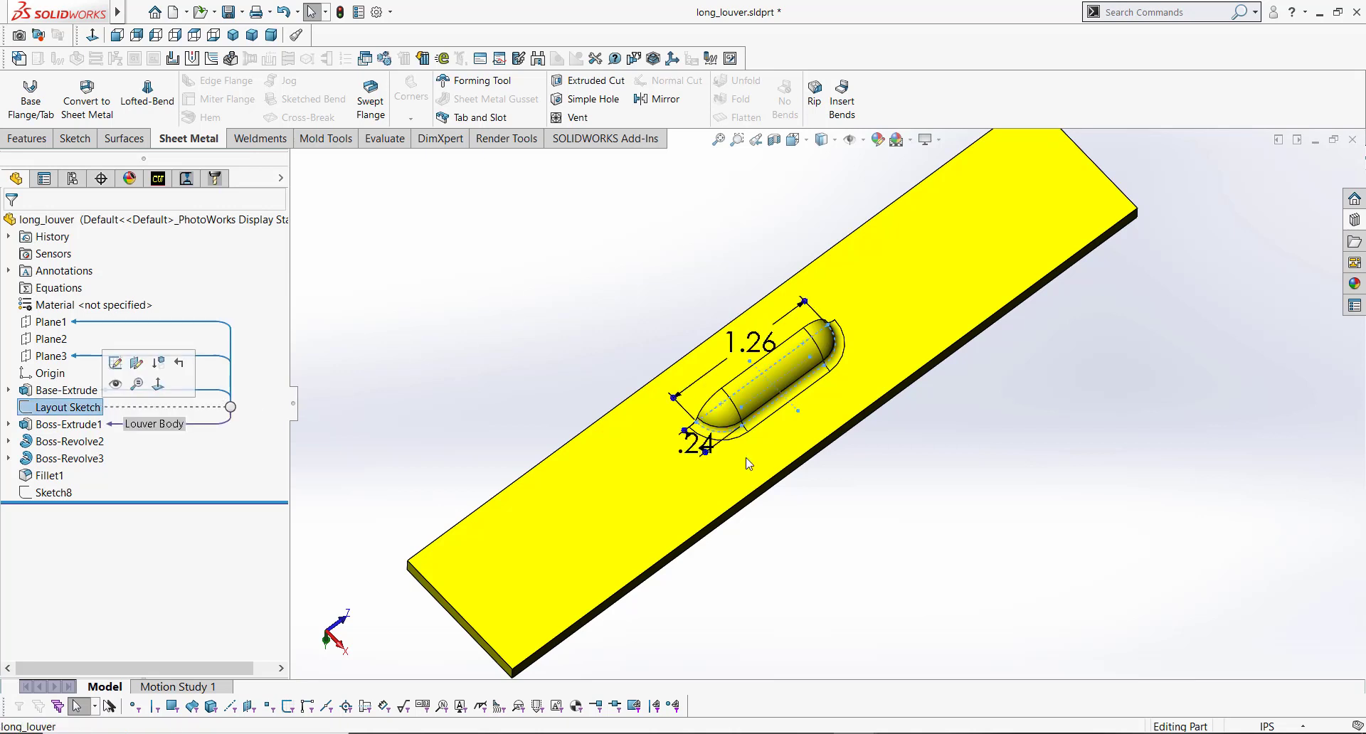
pyautogui.moveTo(680, 460); pyautogui.dragTo(601, 524)
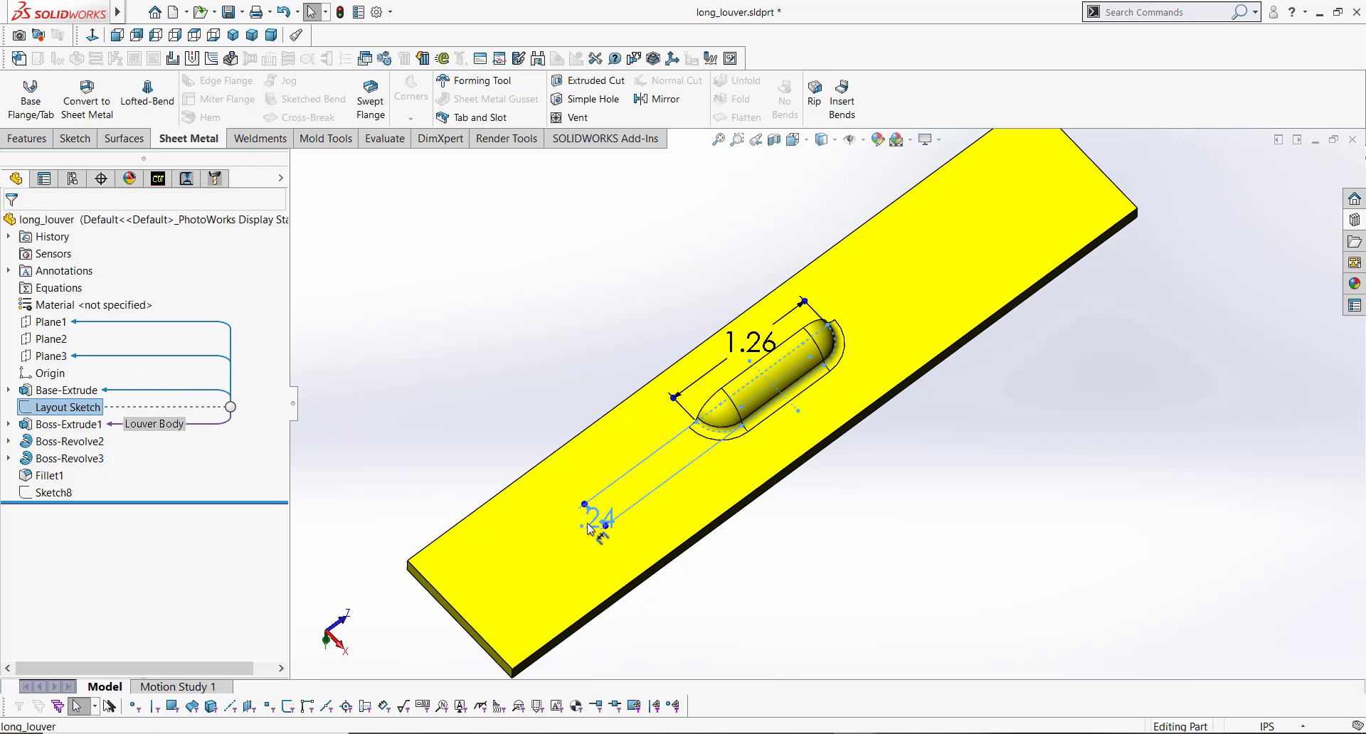
pyautogui.doubleClick(587, 523)
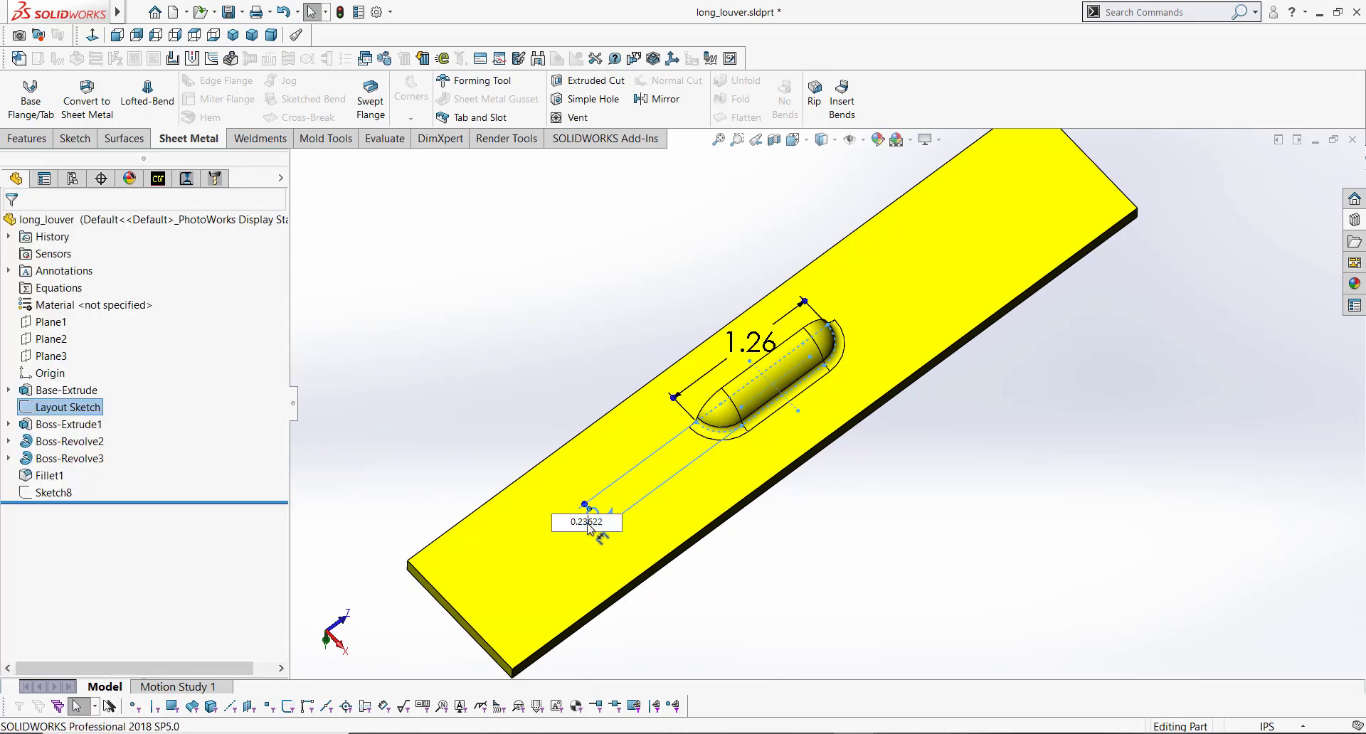
pyautogui.press('BackSpace')
pyautogui.write('.25')
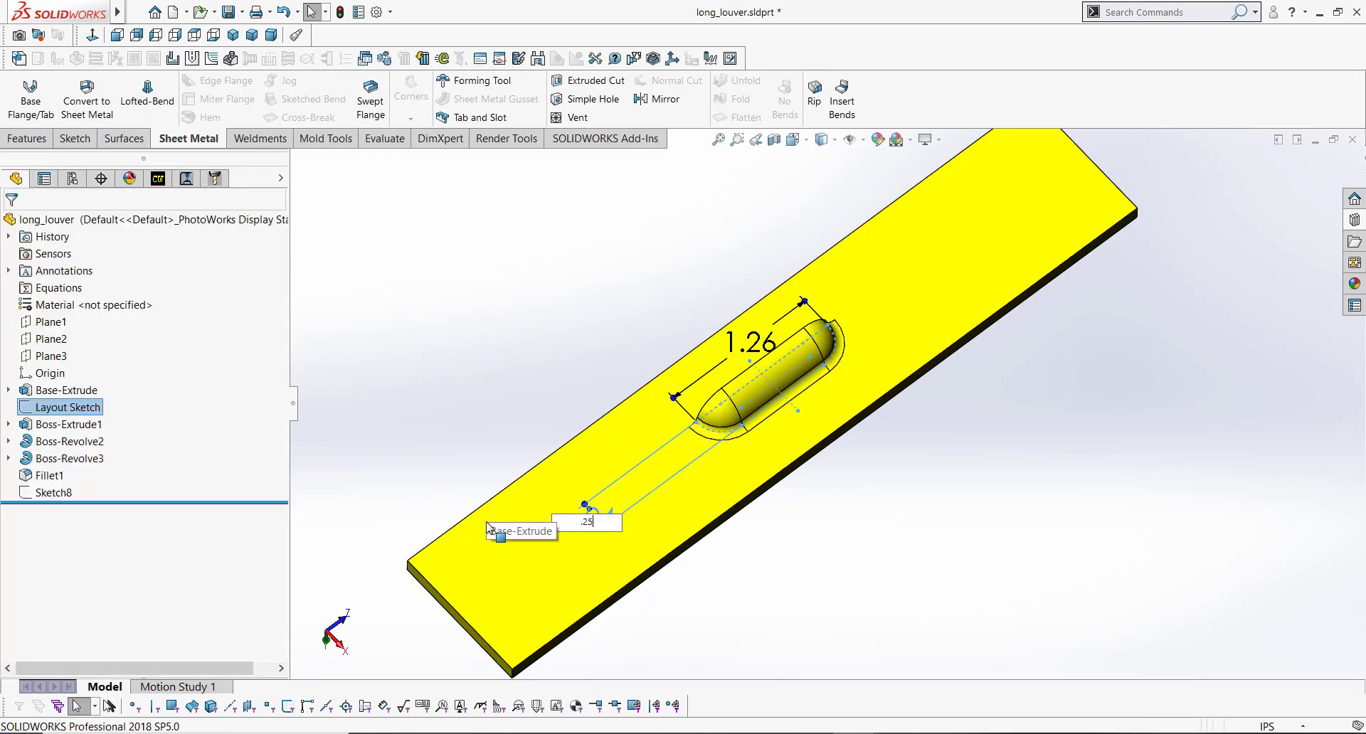
pyautogui.press('Return')
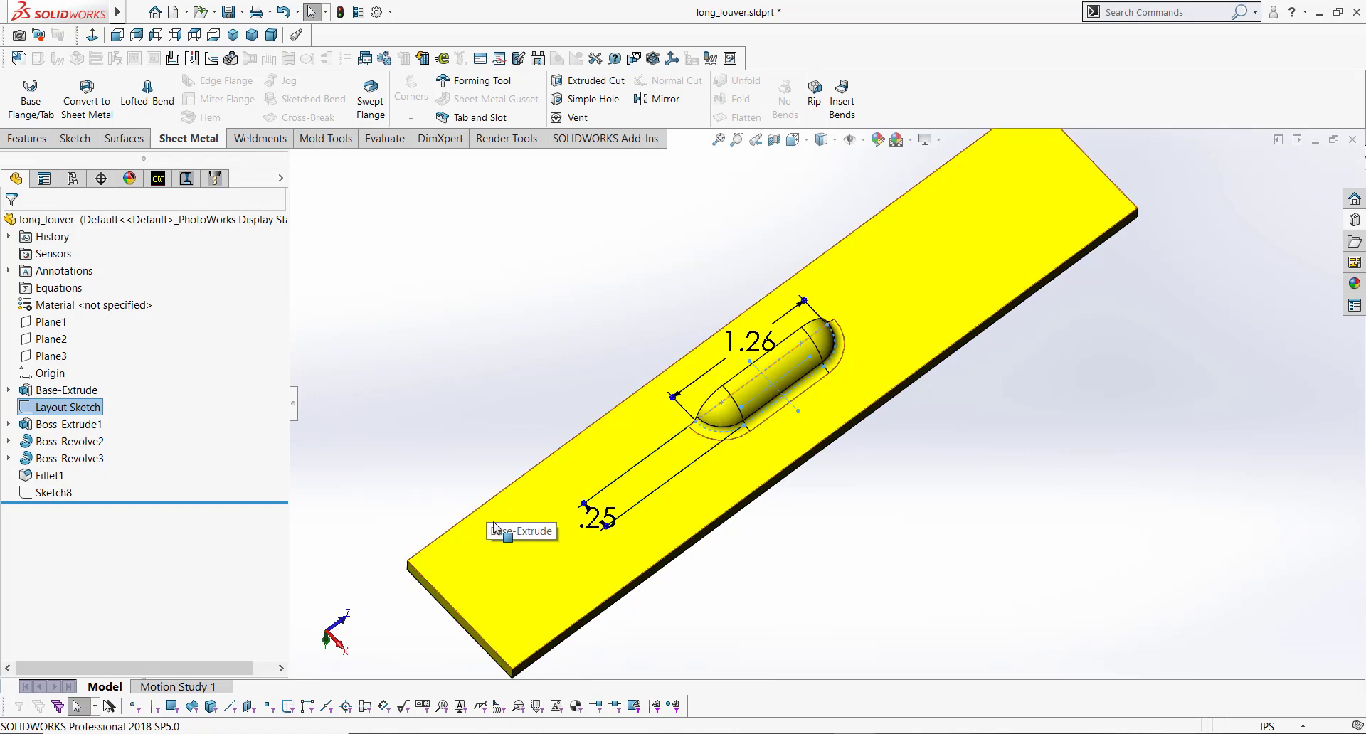
pyautogui.click(754, 354)
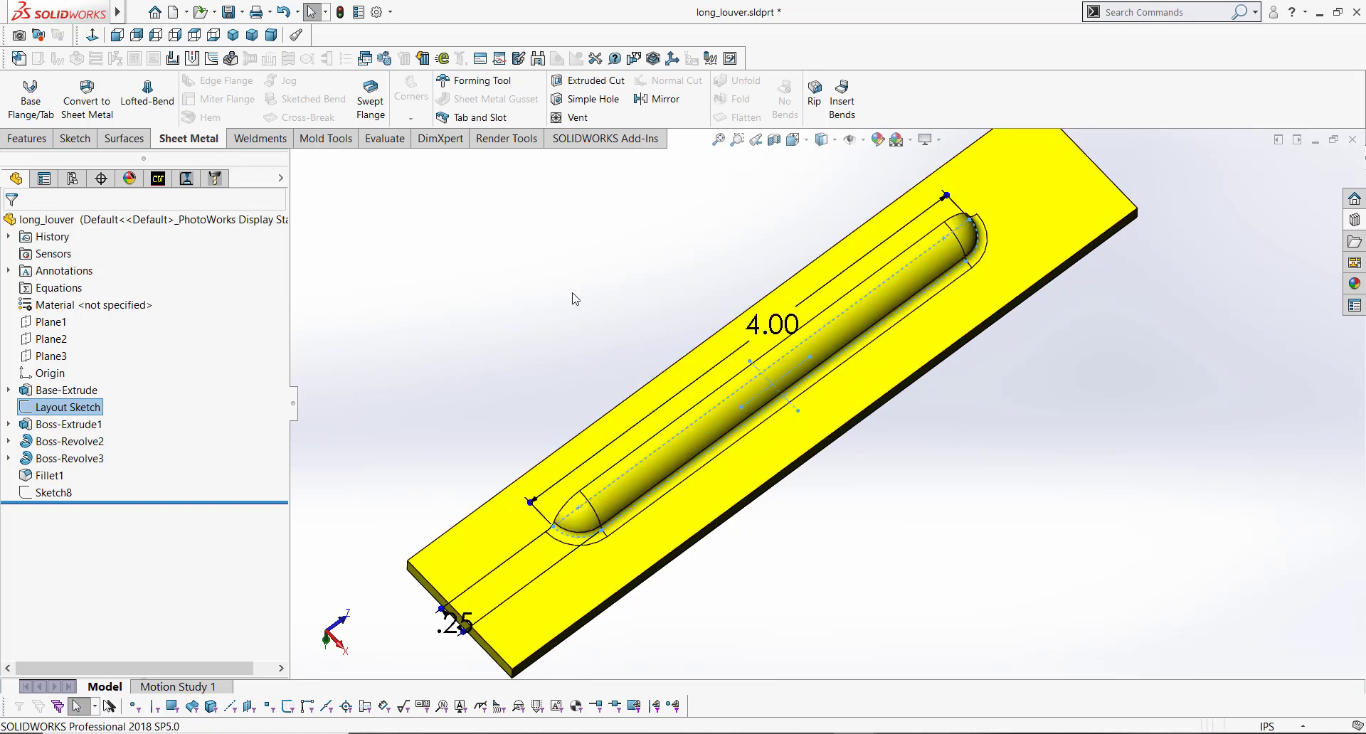
# Step: Set the louver's bottom fillet radius to .1 inch
pyautogui.click(571, 296)
pyautogui.moveTo(867, 420); pyautogui.dragTo(818, 306, button='middle')
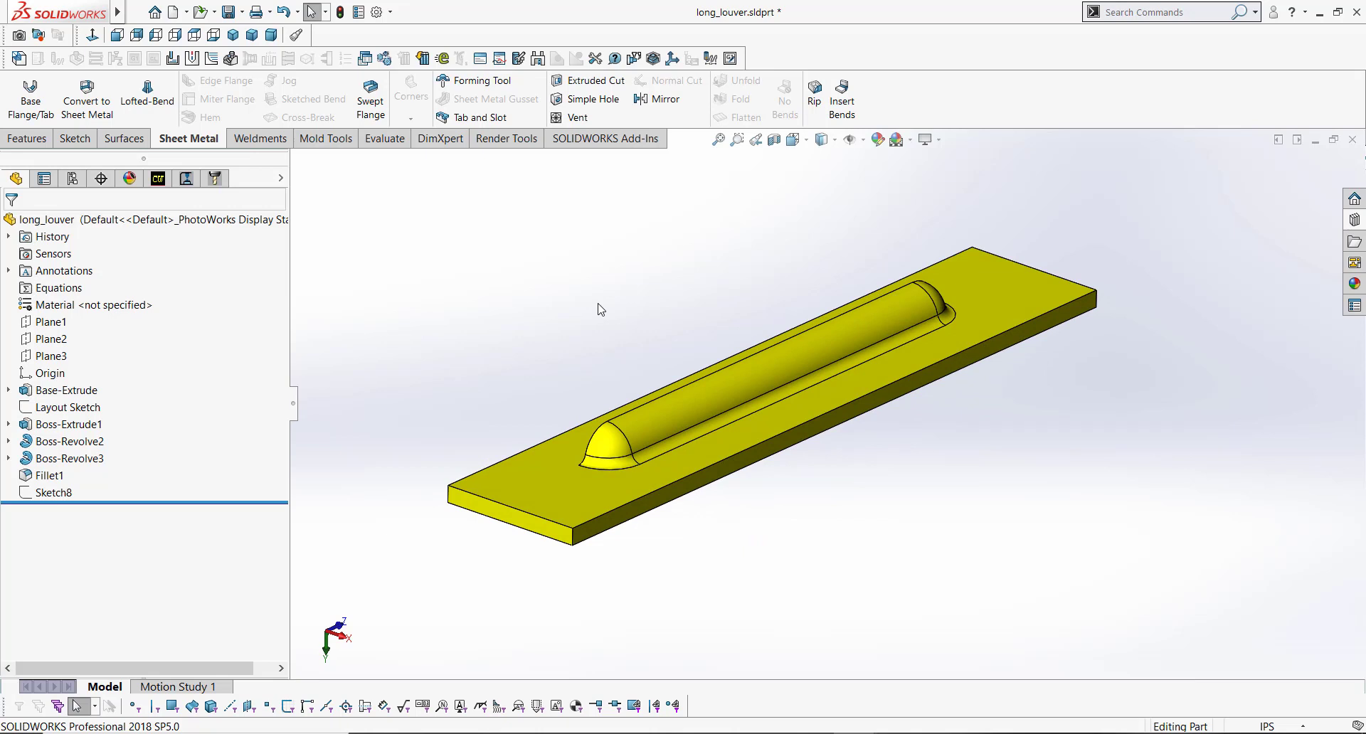
pyautogui.click(663, 446)
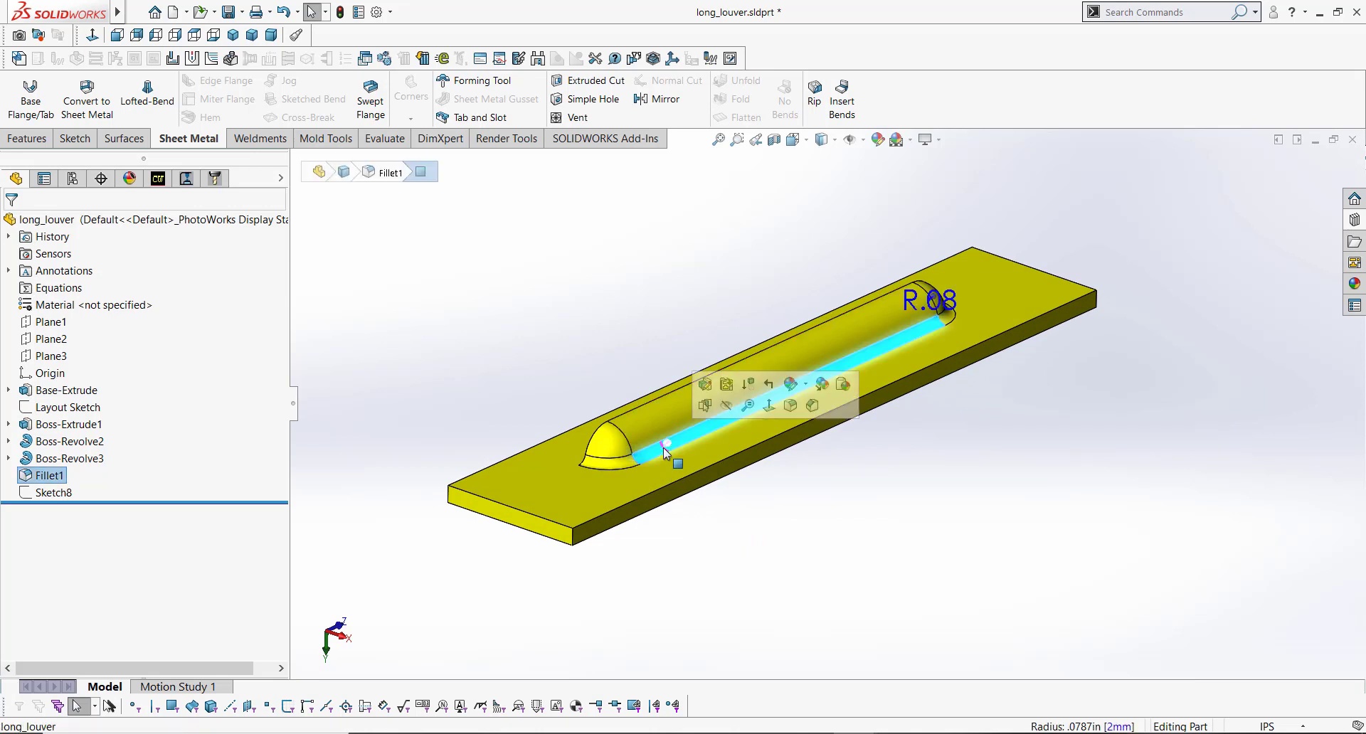
pyautogui.moveTo(932, 300); pyautogui.dragTo(1019, 259)
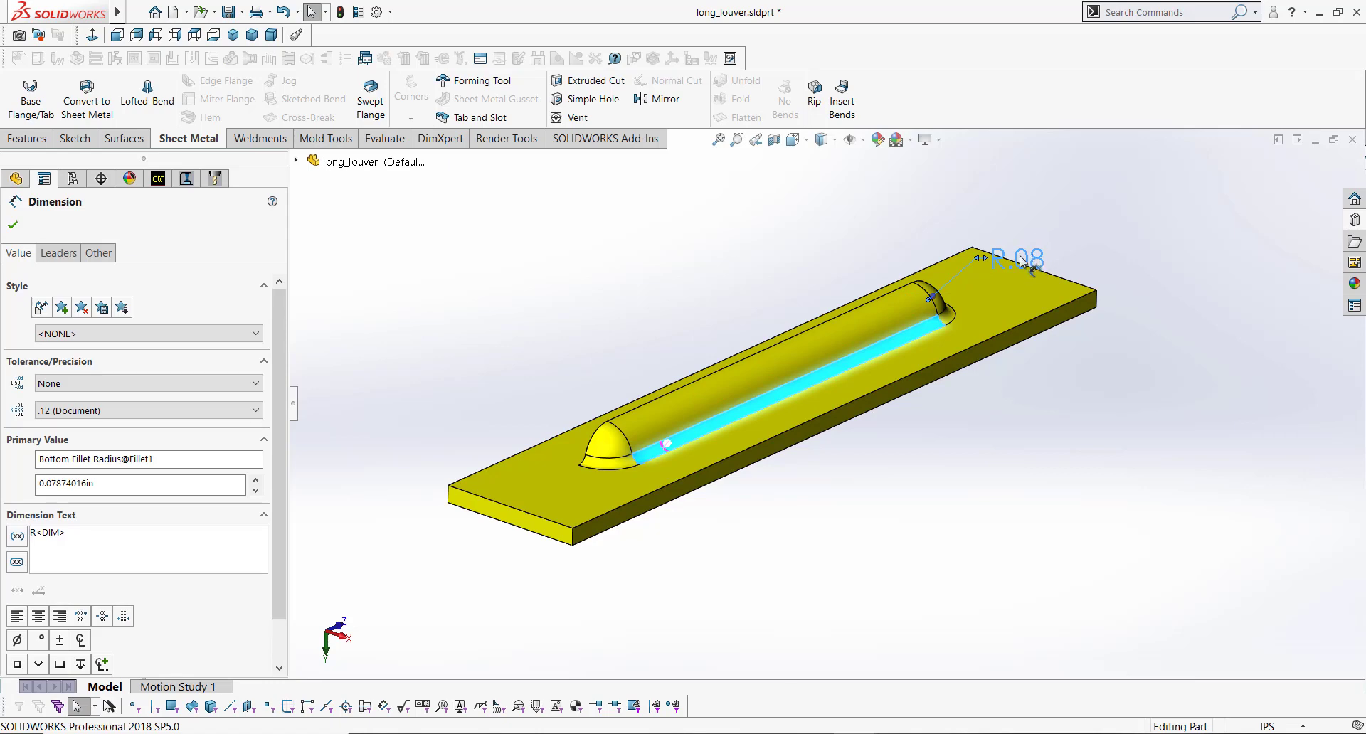
pyautogui.click(870, 320)
pyautogui.click(871, 321)
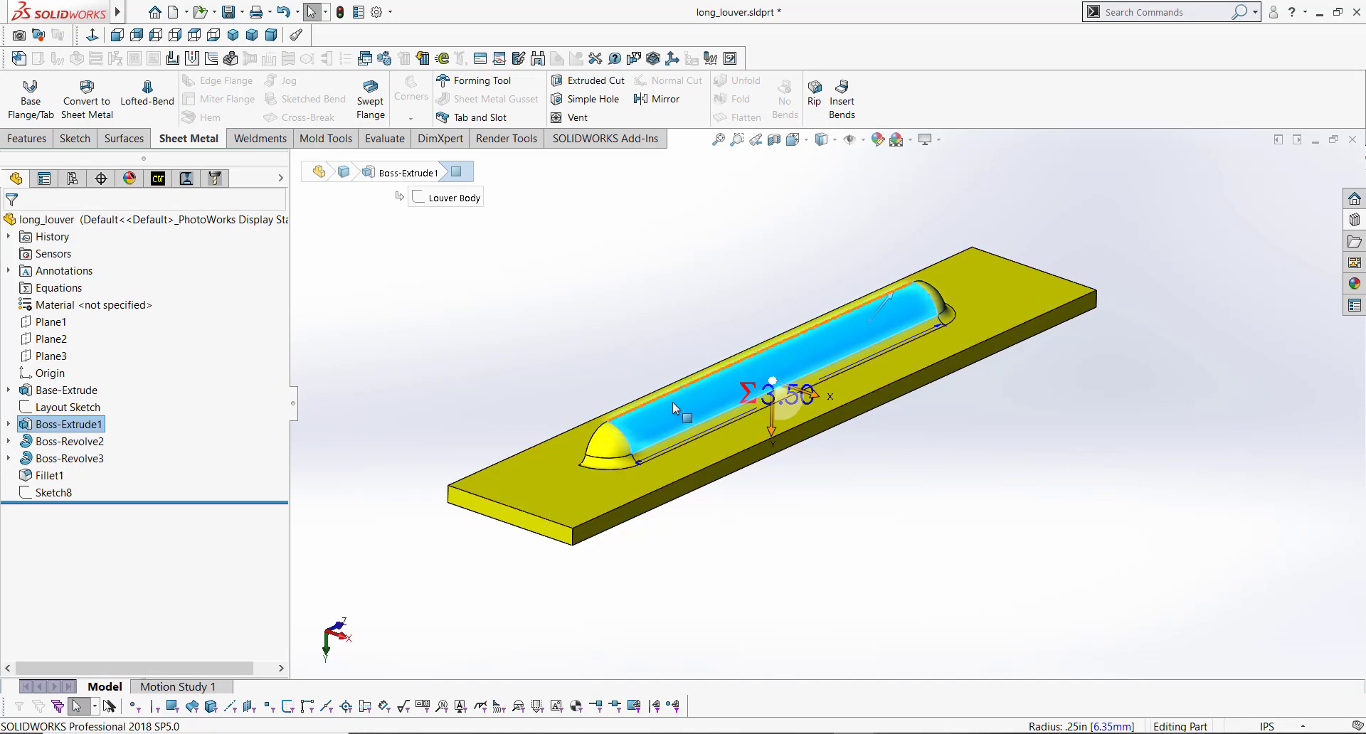
pyautogui.scroll(-5, 675, 405)
pyautogui.press('Escape')
pyautogui.click(643, 502)
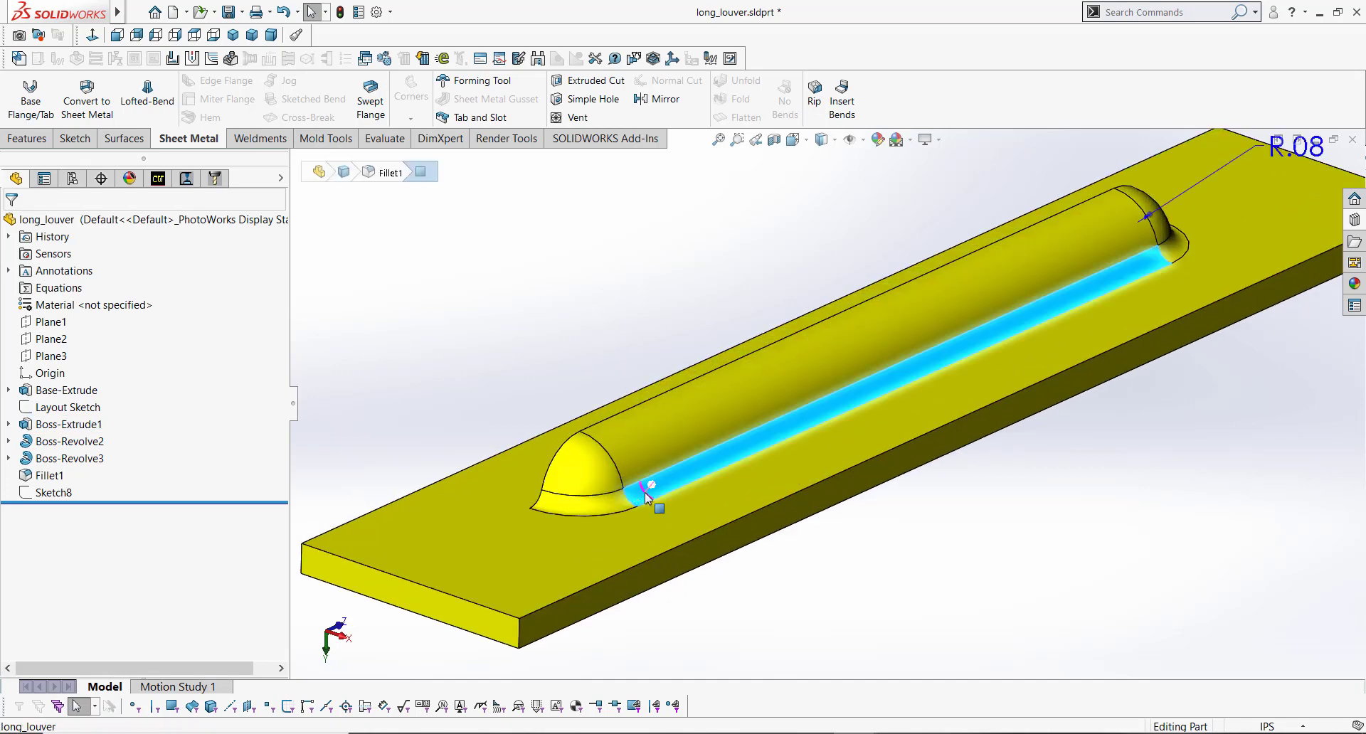
pyautogui.scroll(2, 984, 400)
pyautogui.scroll(-2, 1221, 206)
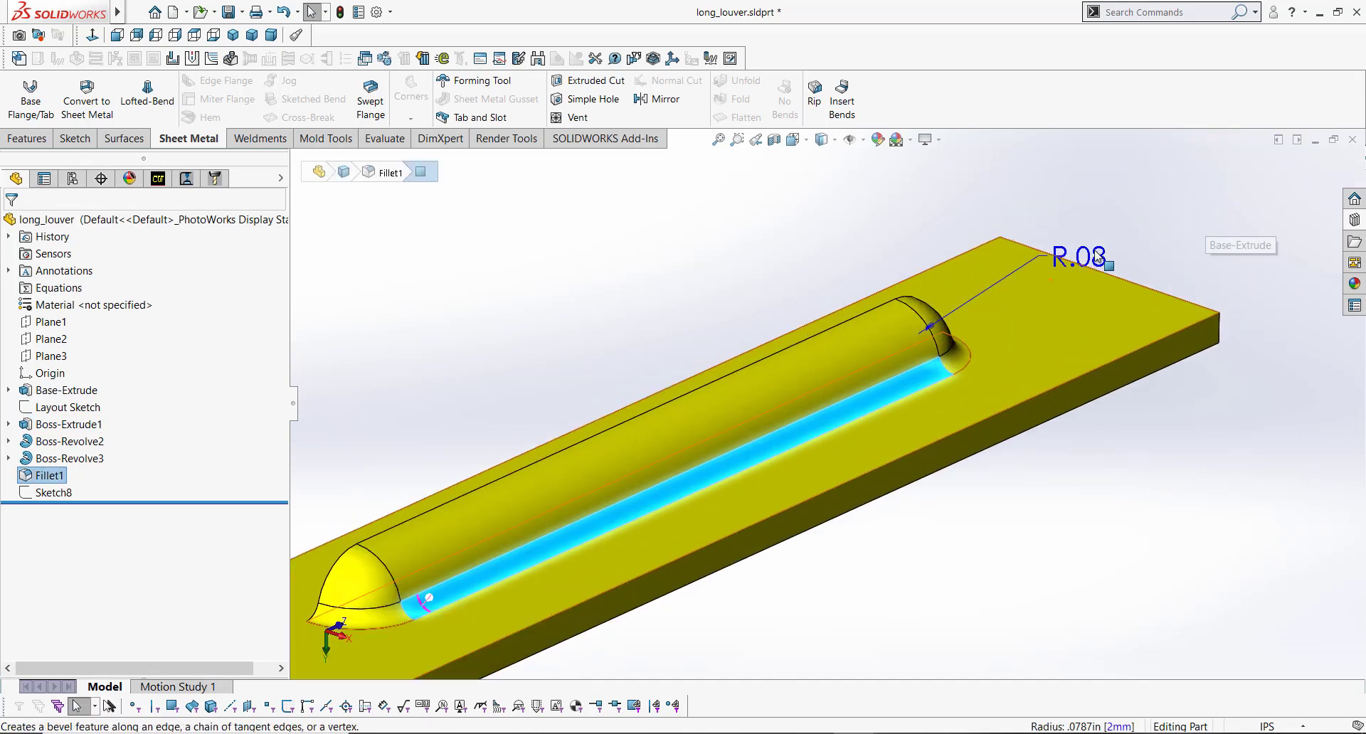
pyautogui.doubleClick(1096, 256)
pyautogui.write('.1')
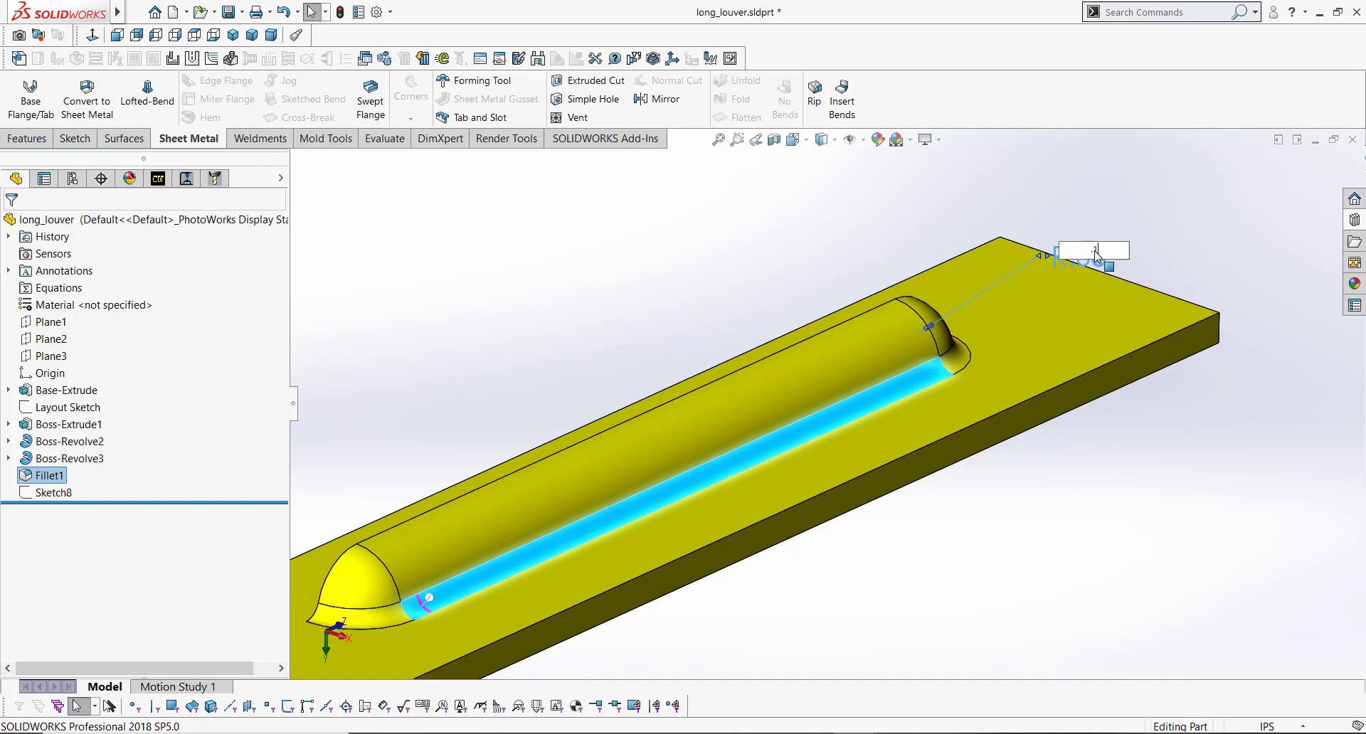
pyautogui.press('Return')
# Step: Create a Forming Tool feature using the plate's top face as the stopping face and the louver's open side face as the face to remove
pyautogui.moveTo(865, 361); pyautogui.dragTo(532, 415, button='middle')
pyautogui.click(514, 344)
pyautogui.click(572, 202)
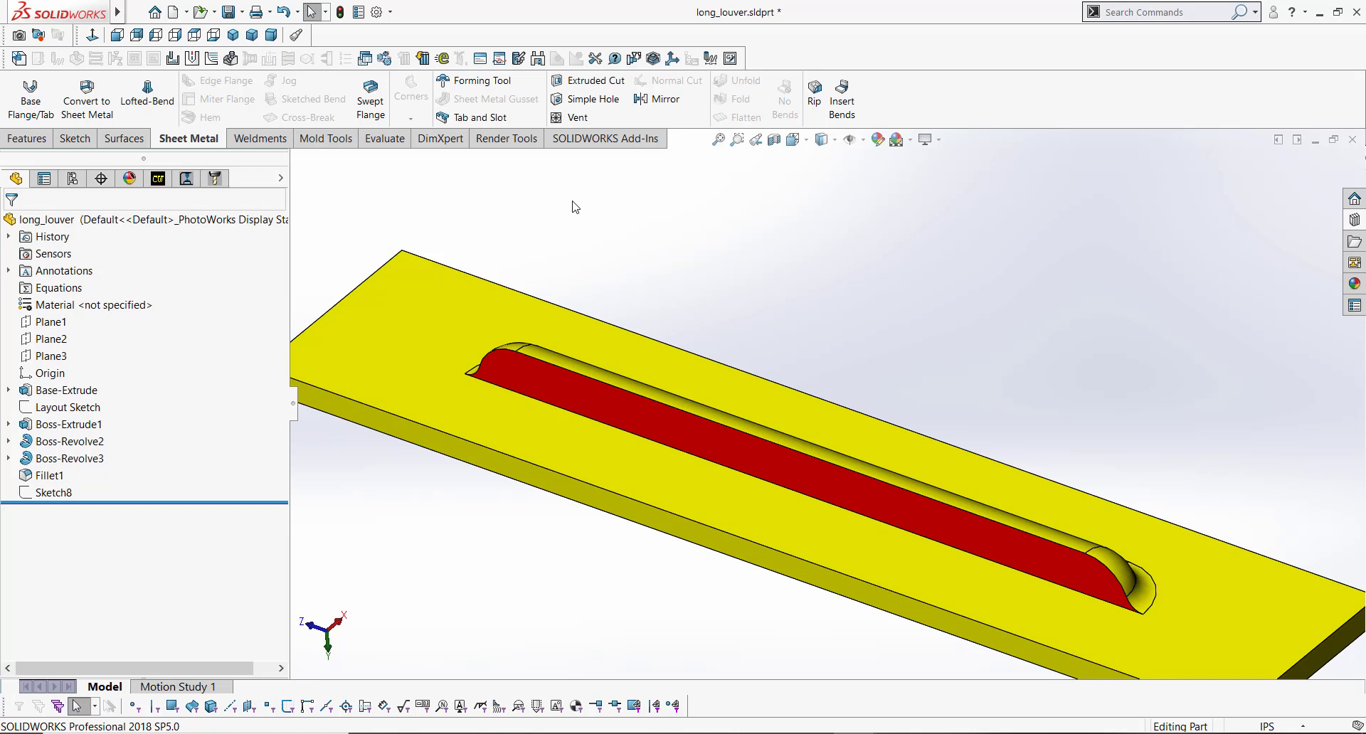
pyautogui.scroll(3, 803, 421)
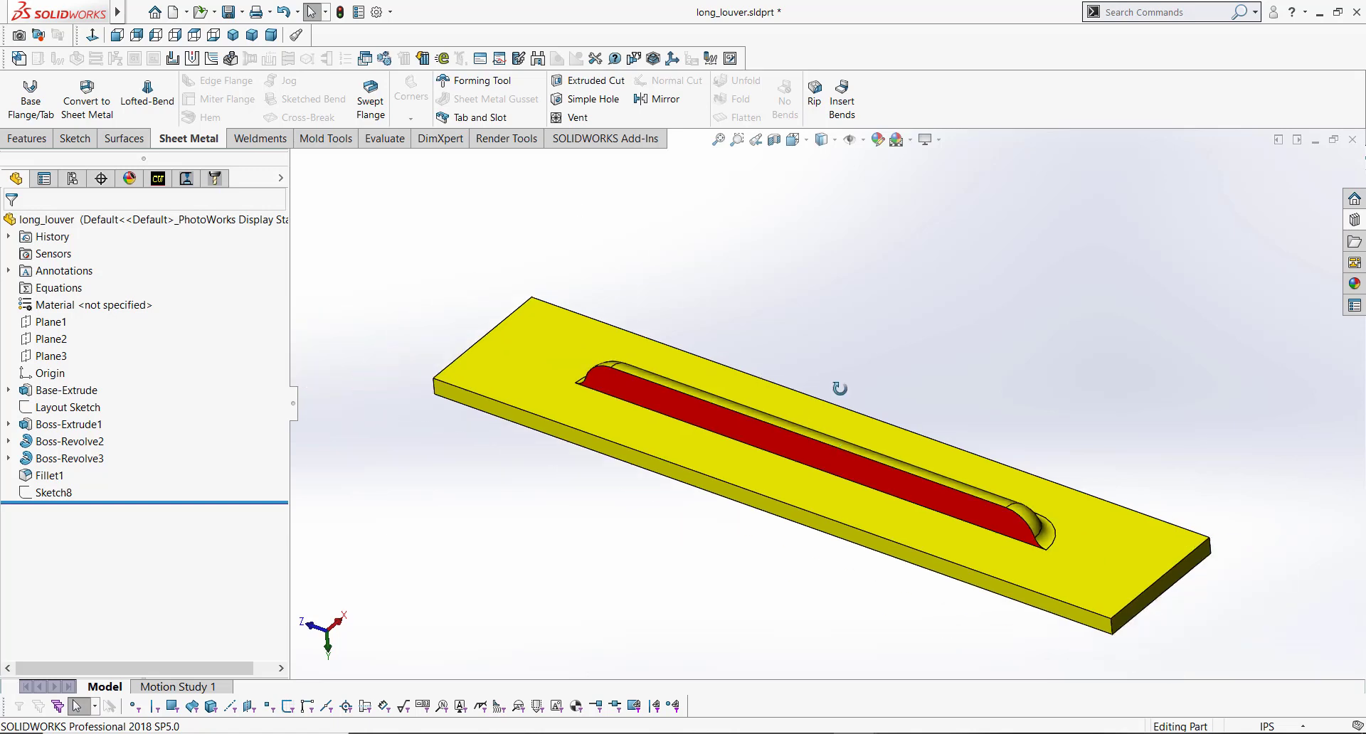
pyautogui.moveTo(839, 388); pyautogui.dragTo(809, 302, button='middle')
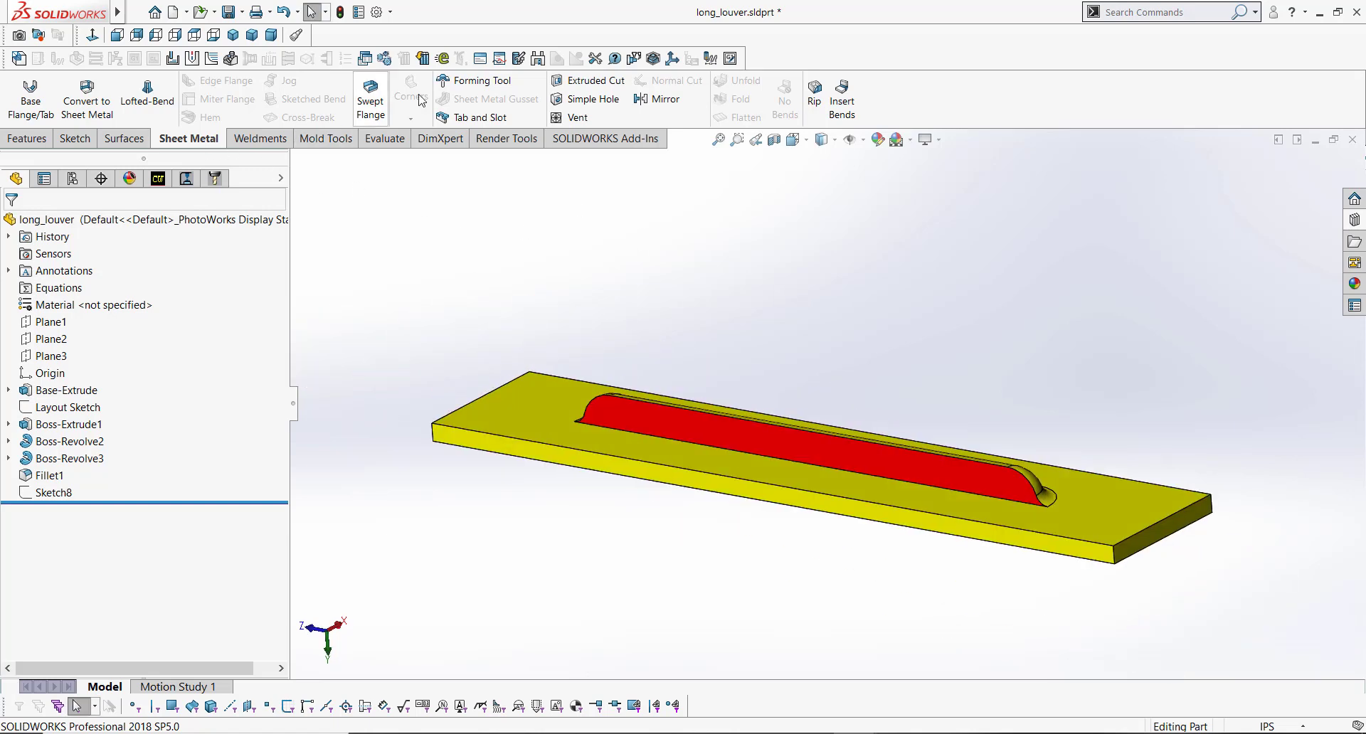
pyautogui.click(481, 82)
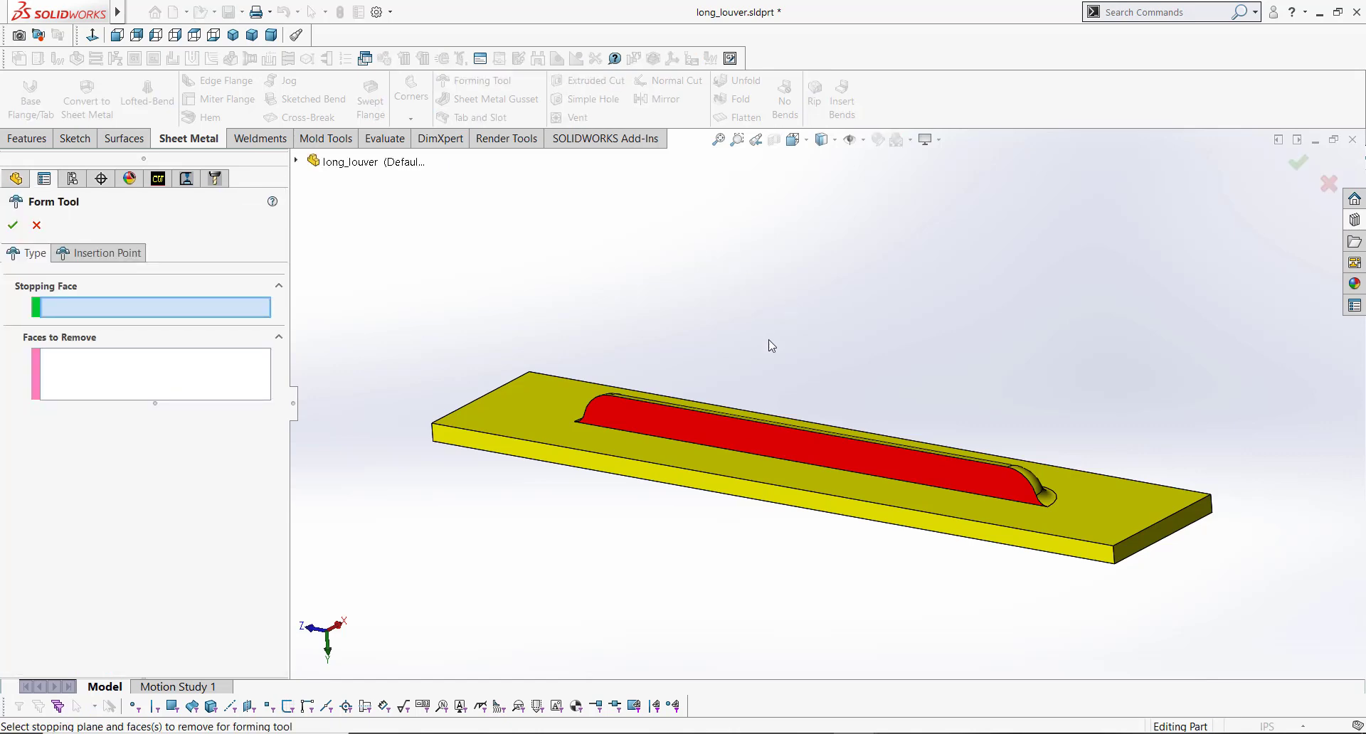
pyautogui.moveTo(803, 352); pyautogui.dragTo(856, 463, button='middle')
pyautogui.click(757, 462)
pyautogui.click(857, 464)
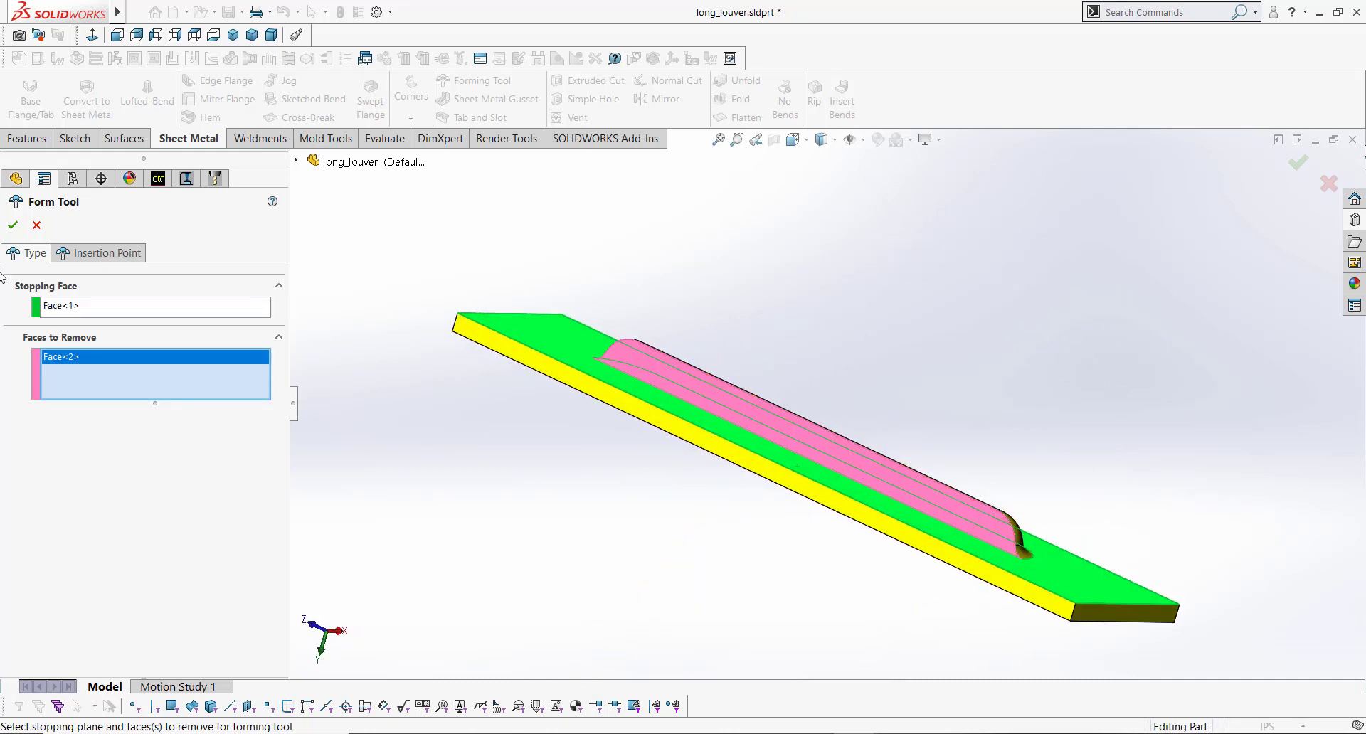
pyautogui.click(12, 225)
pyautogui.moveTo(750, 436); pyautogui.dragTo(735, 463, button='middle')
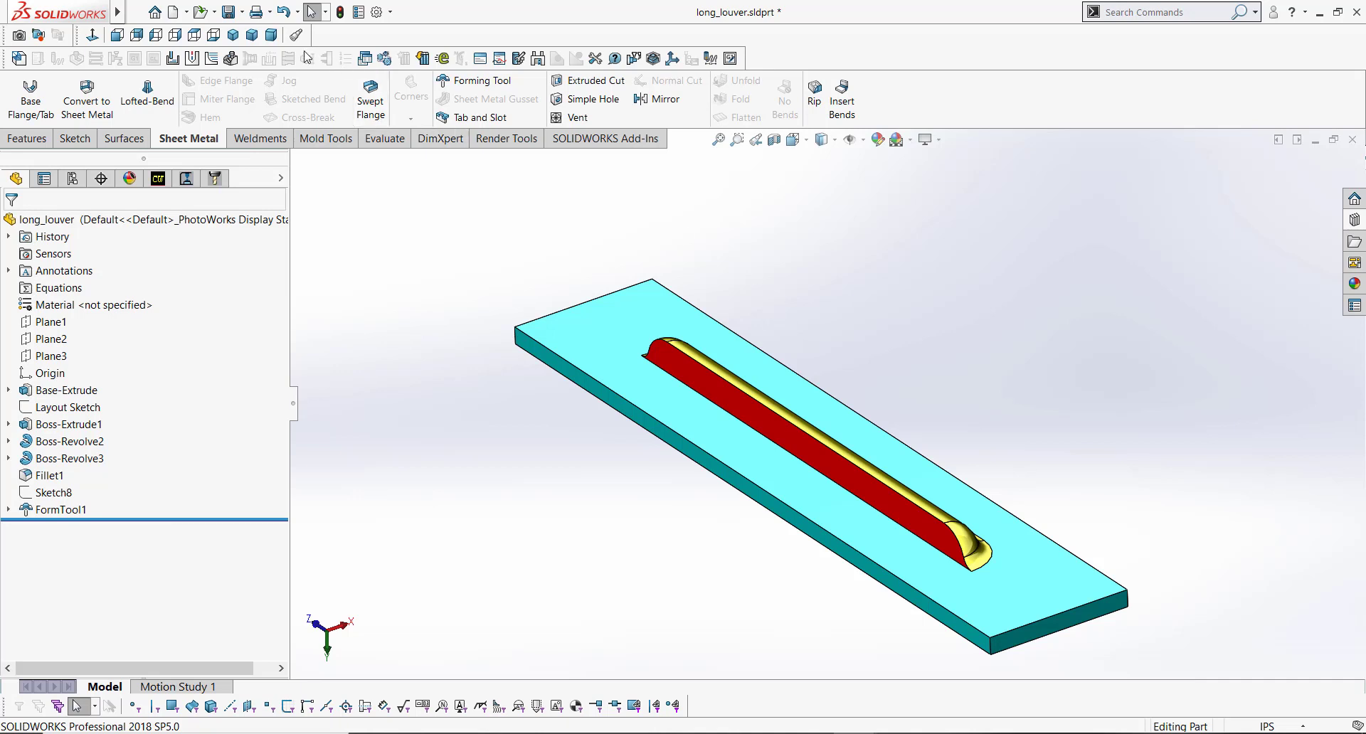
# Step: Save the part as a Form Tool file long_louver.SLDFTP in the design library's forming tools louvers folder
pyautogui.click(241, 12)
pyautogui.click(255, 48)
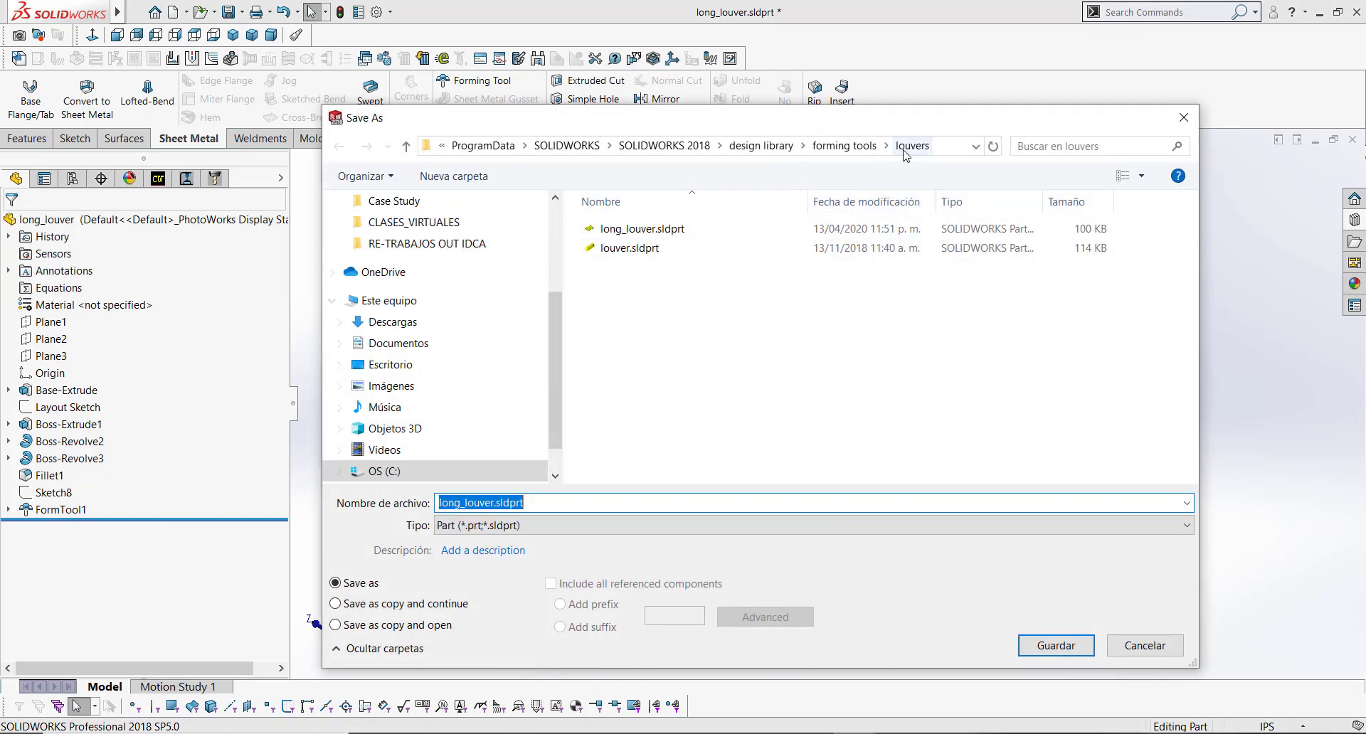
pyautogui.click(654, 530)
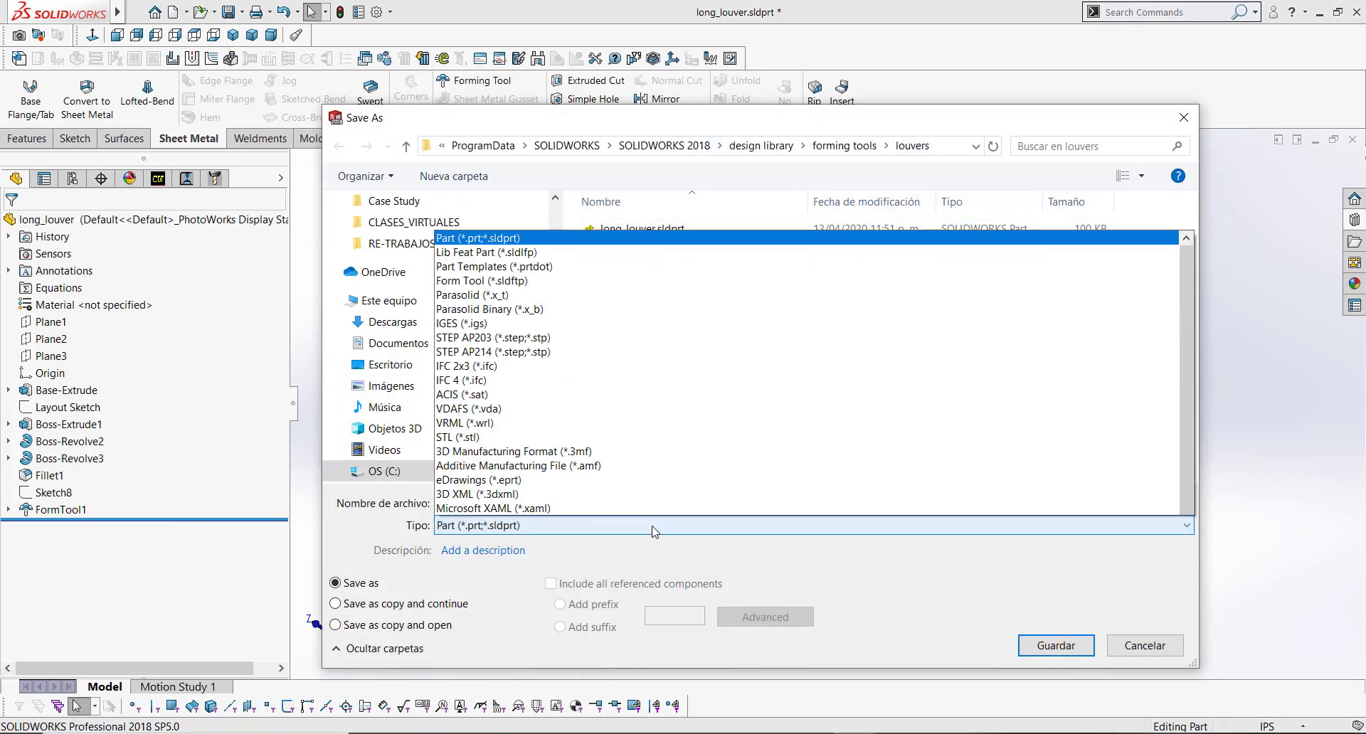
pyautogui.click(517, 138)
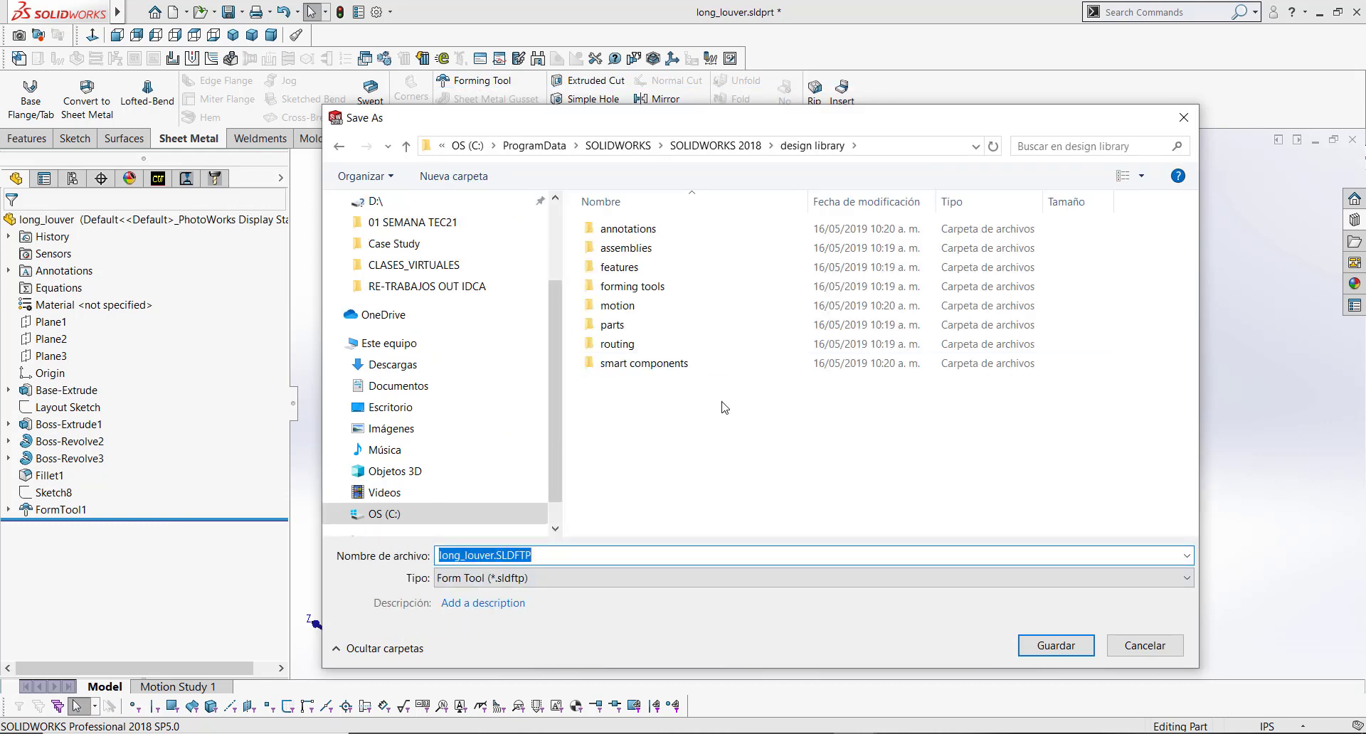
pyautogui.doubleClick(662, 286)
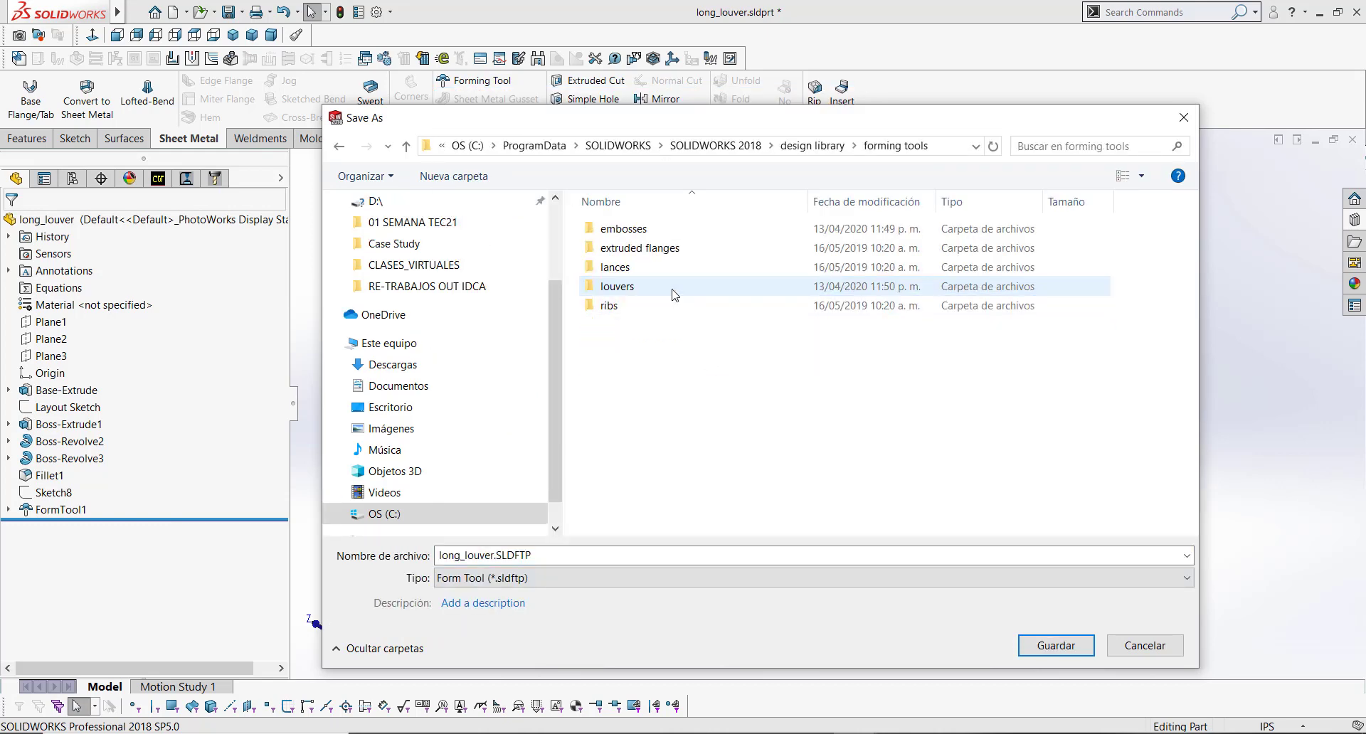
pyautogui.doubleClick(616, 267)
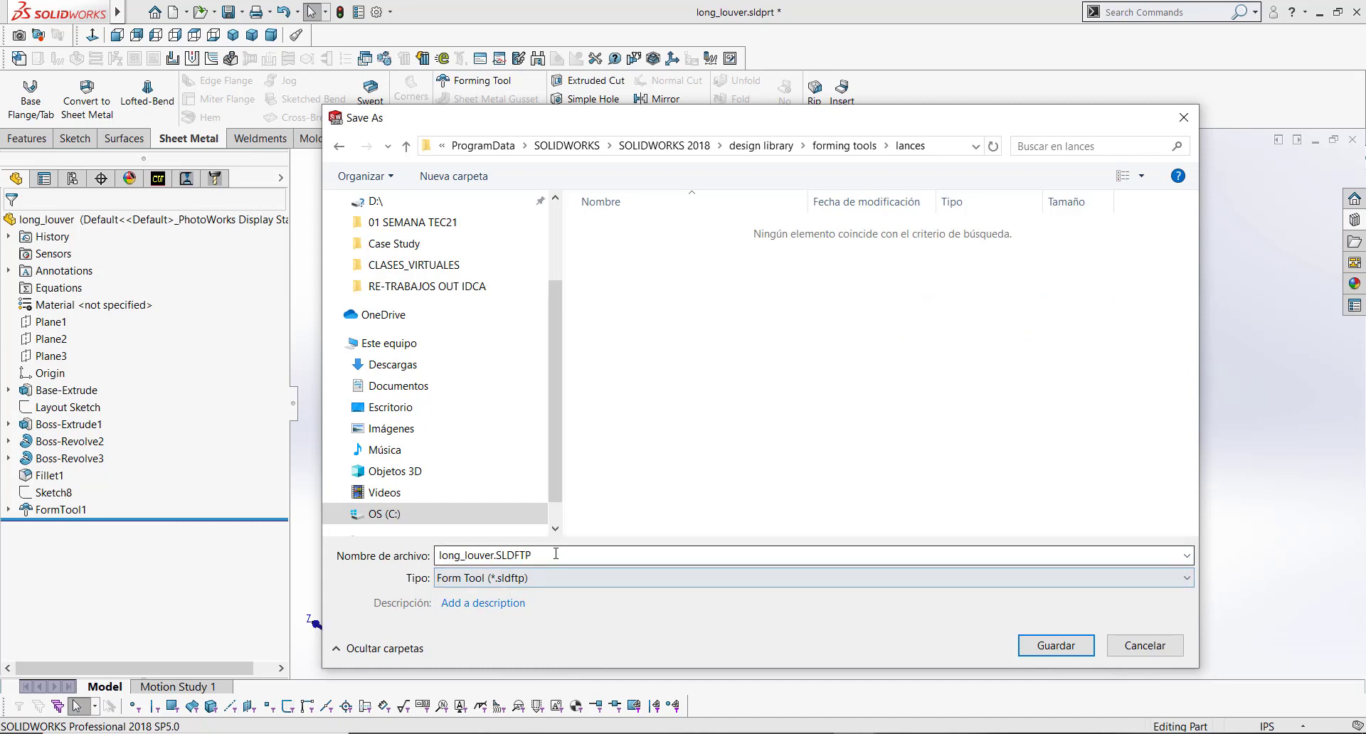
pyautogui.click(845, 145)
pyautogui.doubleClick(639, 288)
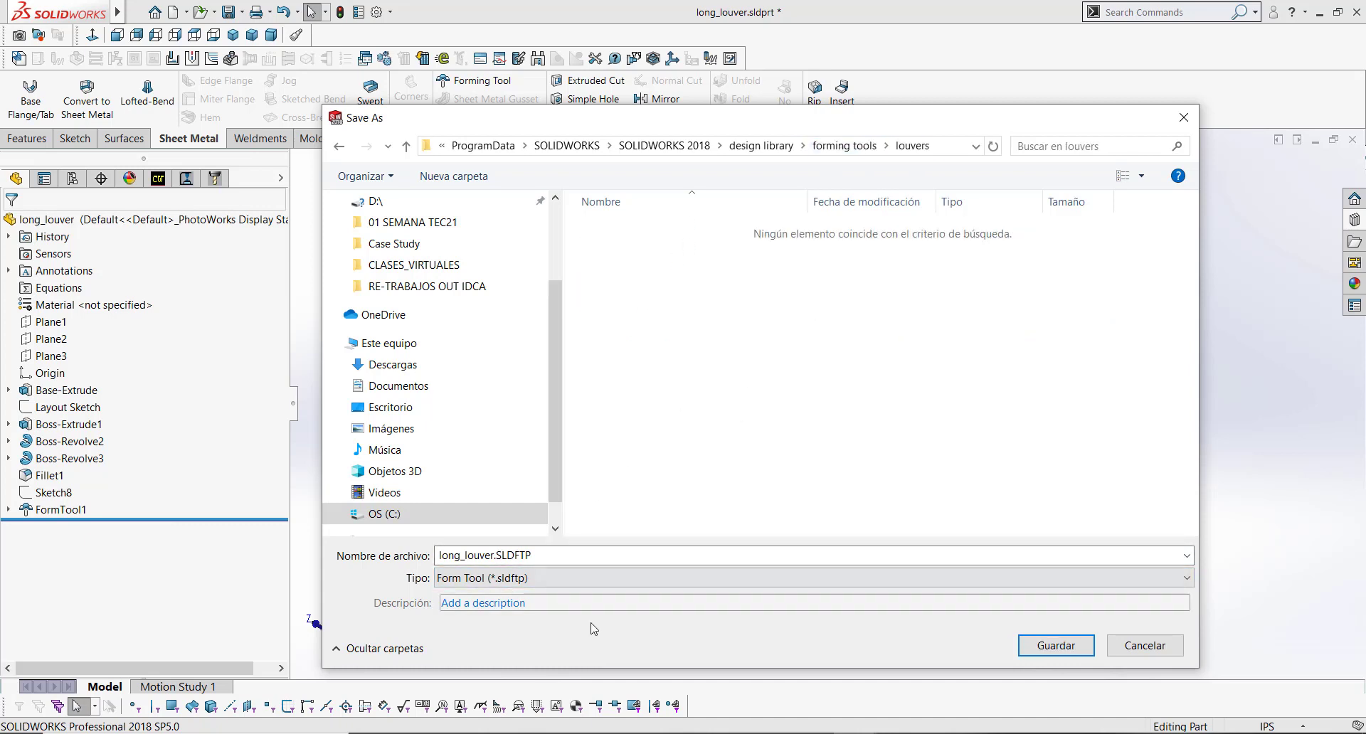
pyautogui.click(1056, 645)
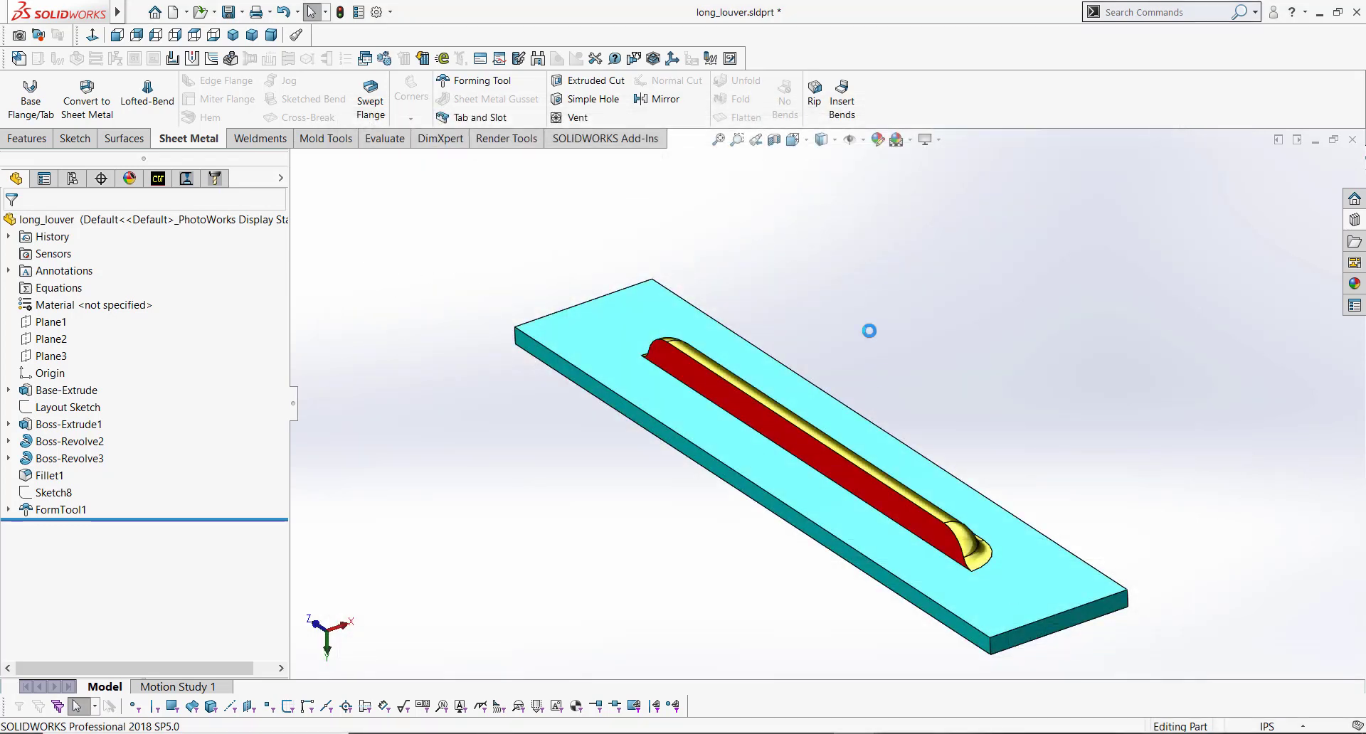
# Step: Open the Design Library and browse the louvers forming tools folder
pyautogui.click(1354, 220)
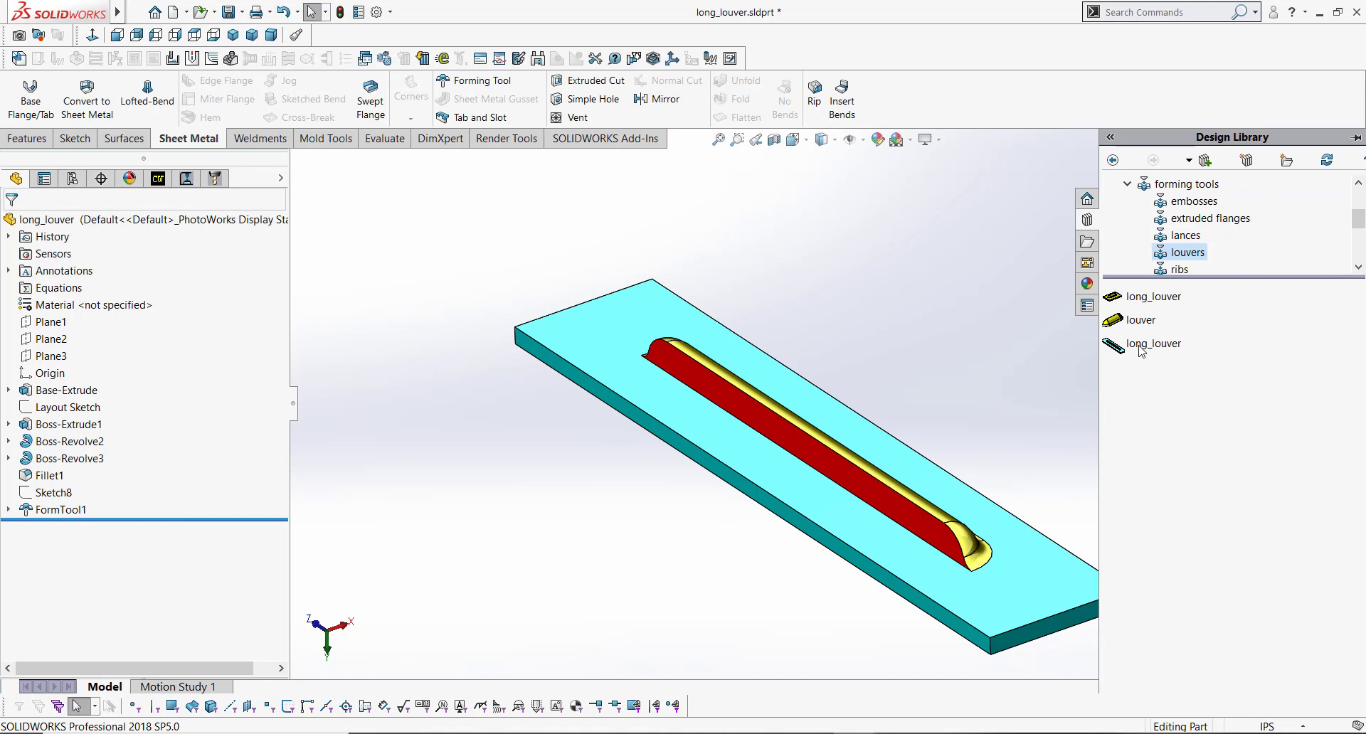
pyautogui.moveTo(1140, 351)
pyautogui.moveTo(1161, 299)
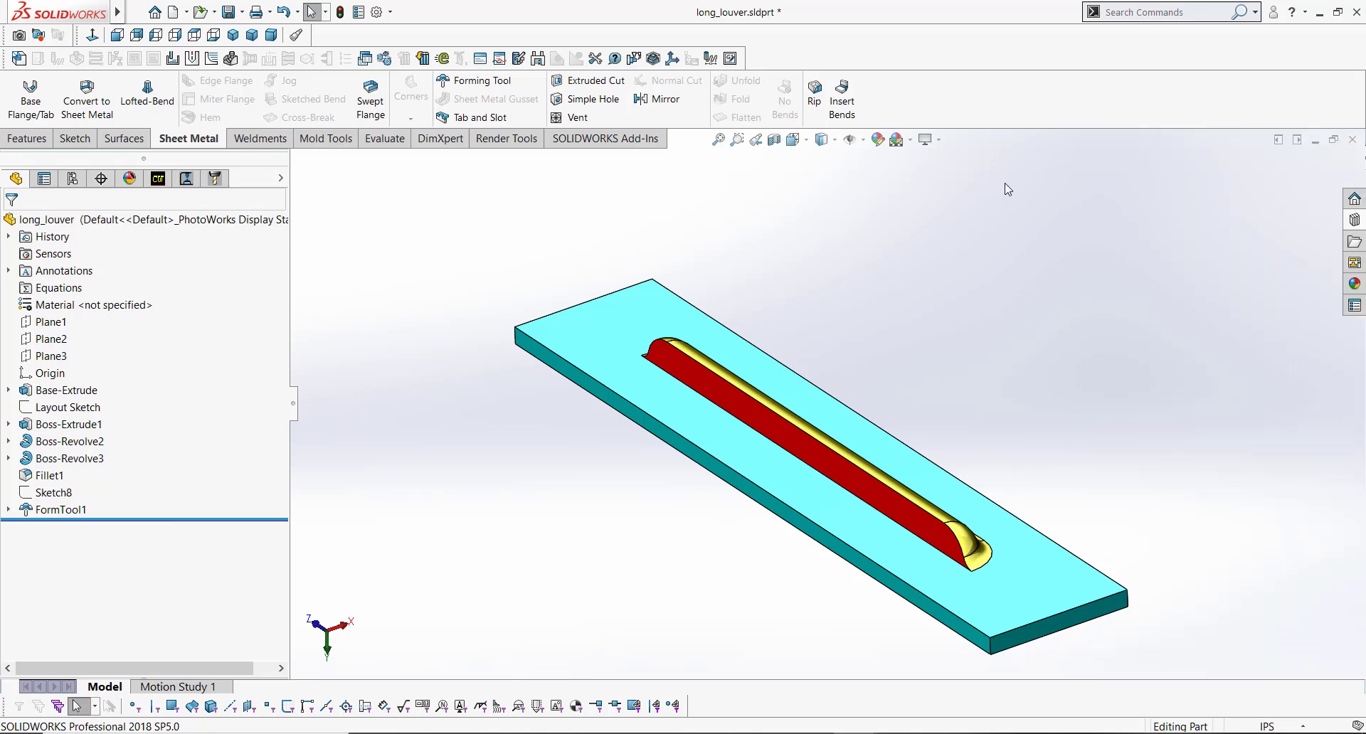
# Step: Switch to the cover part and drop the long_louver form tool onto the cover's top face
pyautogui.click(229, 12)
pyautogui.click(1352, 221)
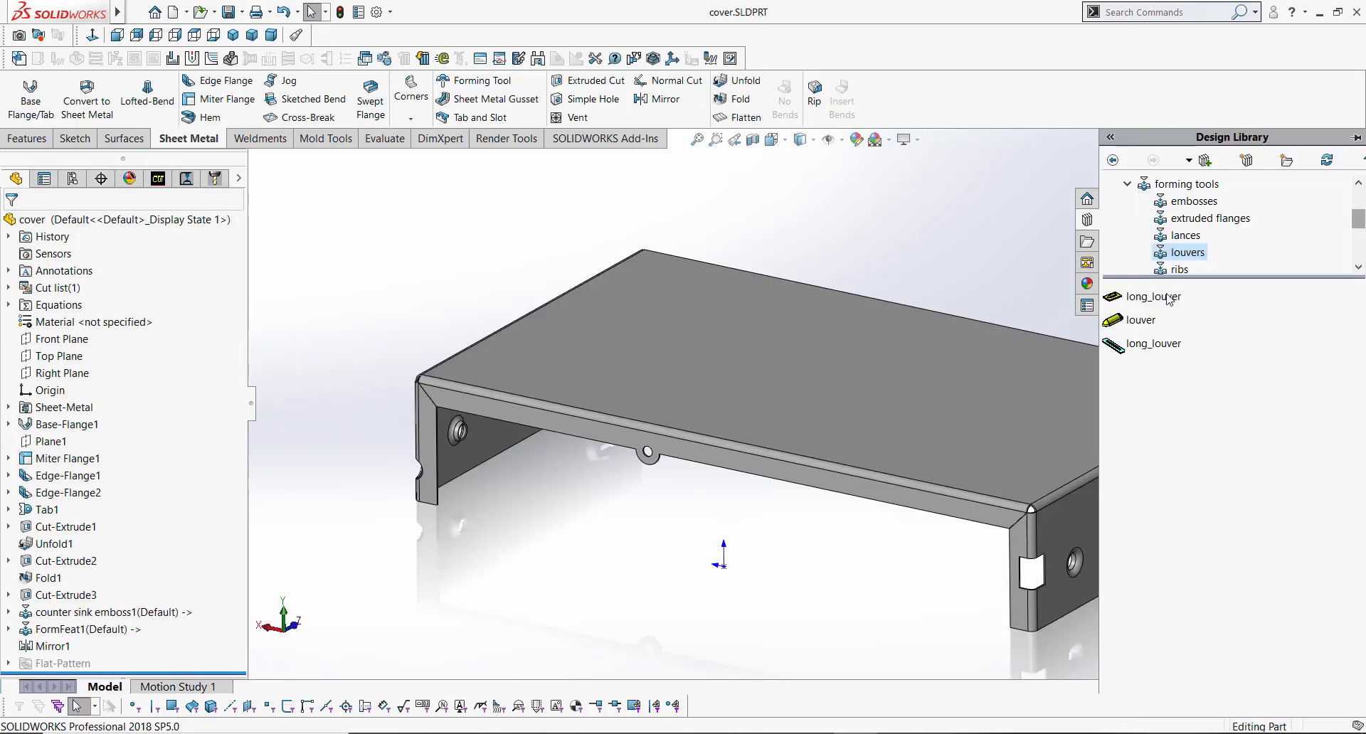
pyautogui.click(1326, 160)
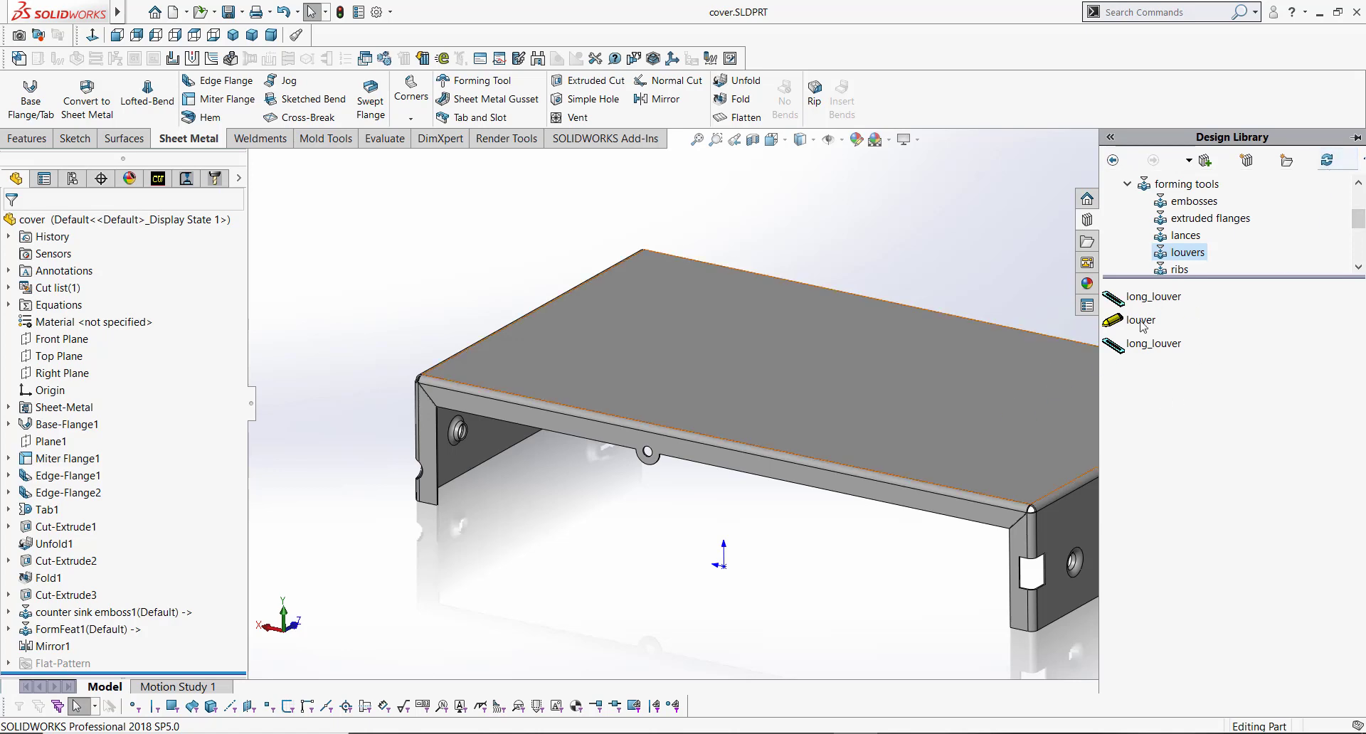
pyautogui.scroll(2, 939, 417)
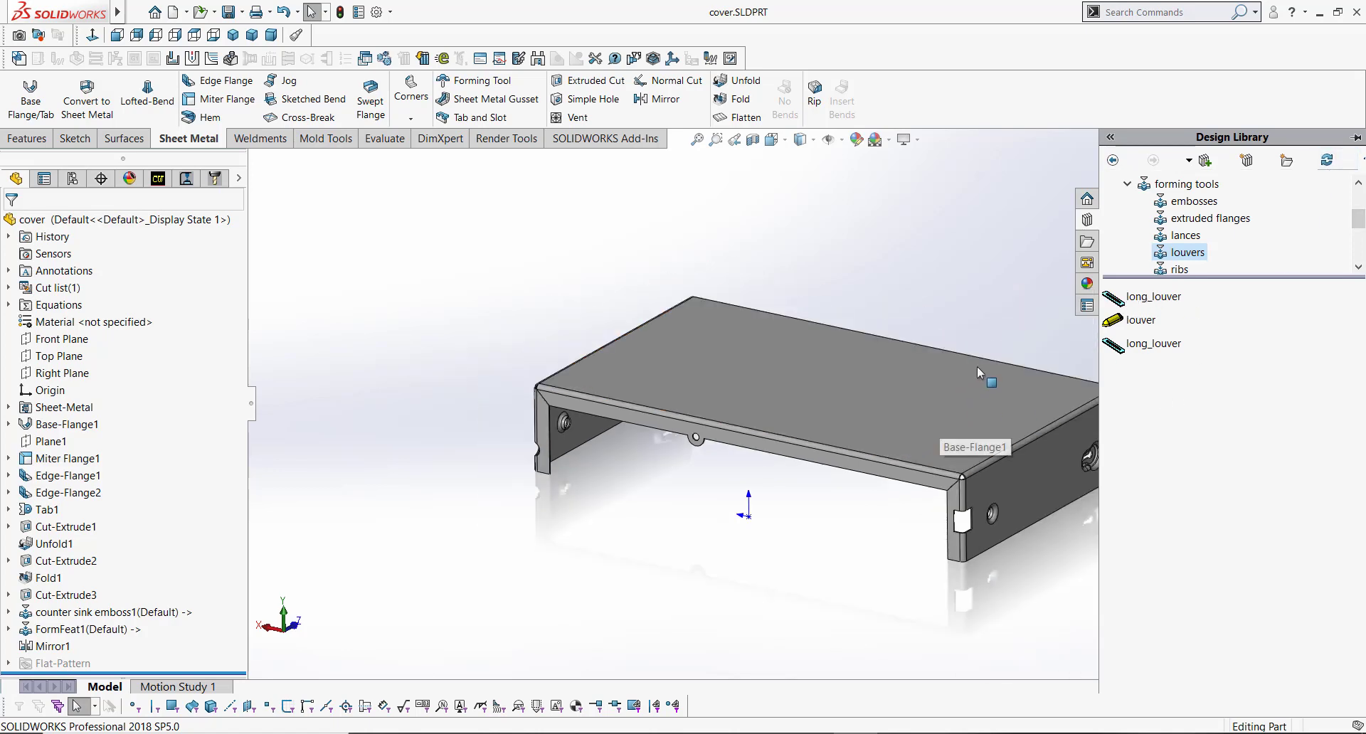
pyautogui.scroll(-2, 976, 366)
pyautogui.moveTo(642, 343); pyautogui.dragTo(633, 378, button='middle')
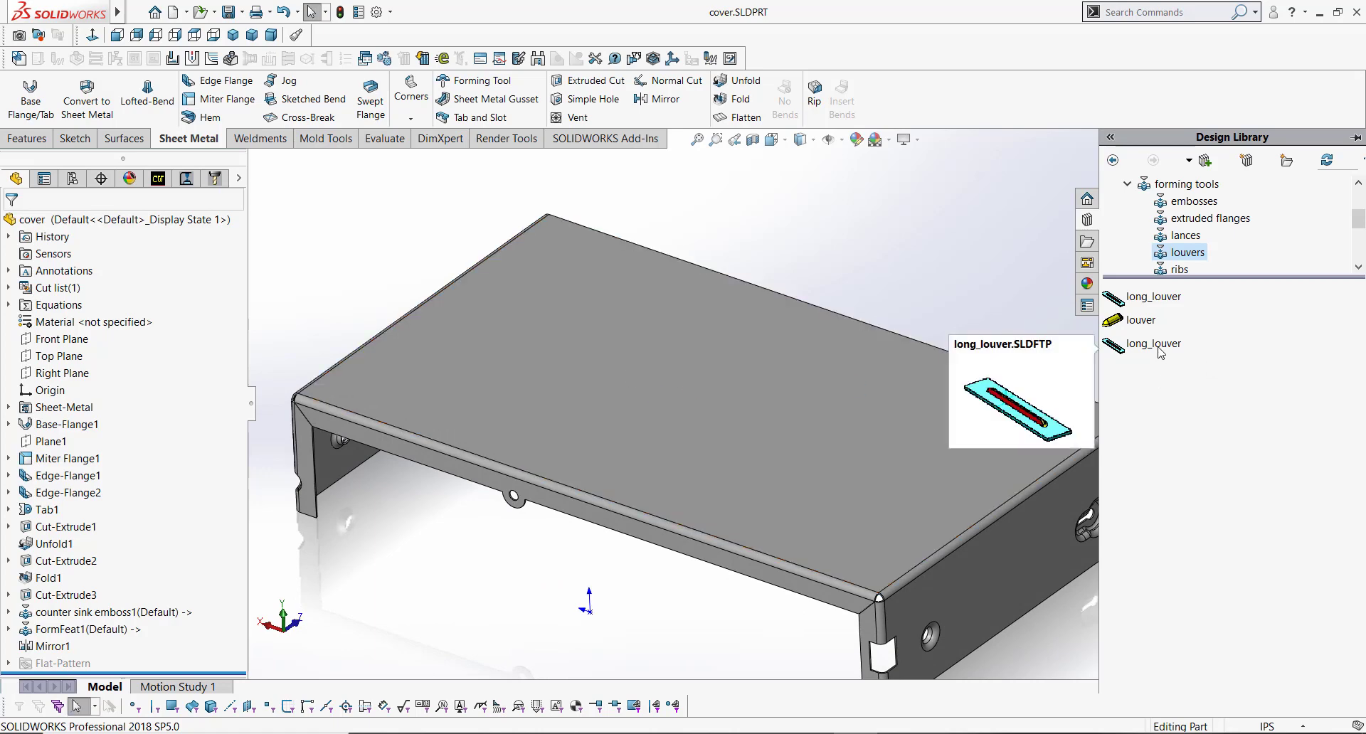
pyautogui.moveTo(1158, 352); pyautogui.dragTo(761, 261)
pyautogui.moveTo(633, 301); pyautogui.dragTo(616, 314)
pyautogui.moveTo(625, 343); pyautogui.dragTo(672, 349, button='middle')
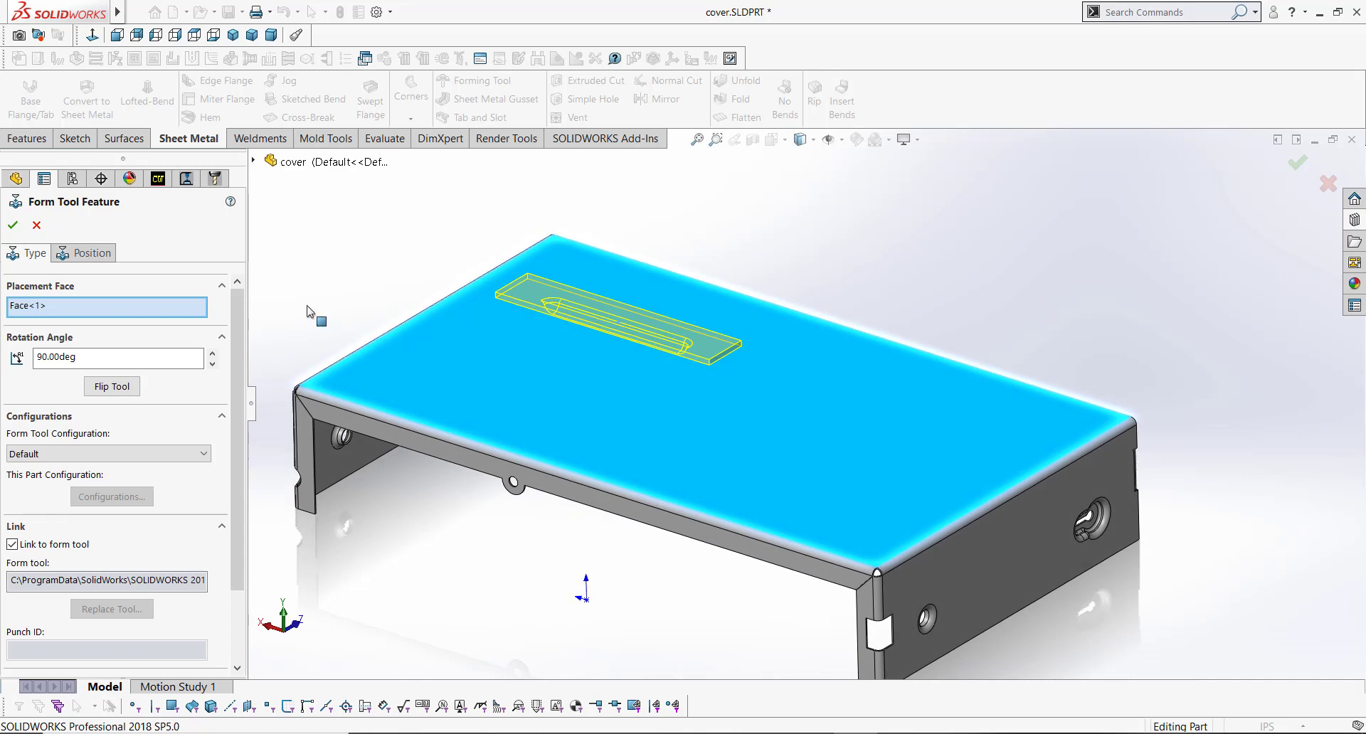
# Step: Flip the long_louver form tool on the cover's top face
pyautogui.click(128, 391)
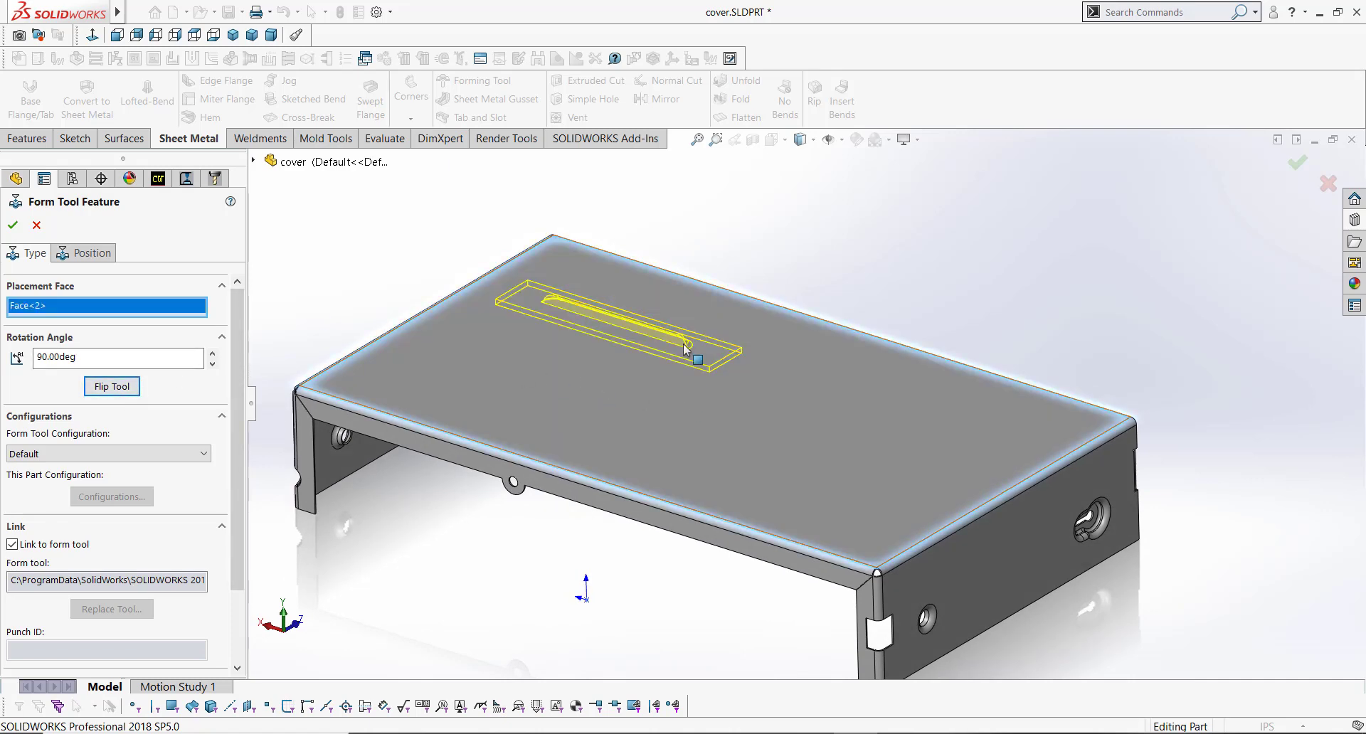
pyautogui.moveTo(683, 343); pyautogui.dragTo(675, 305, button='middle')
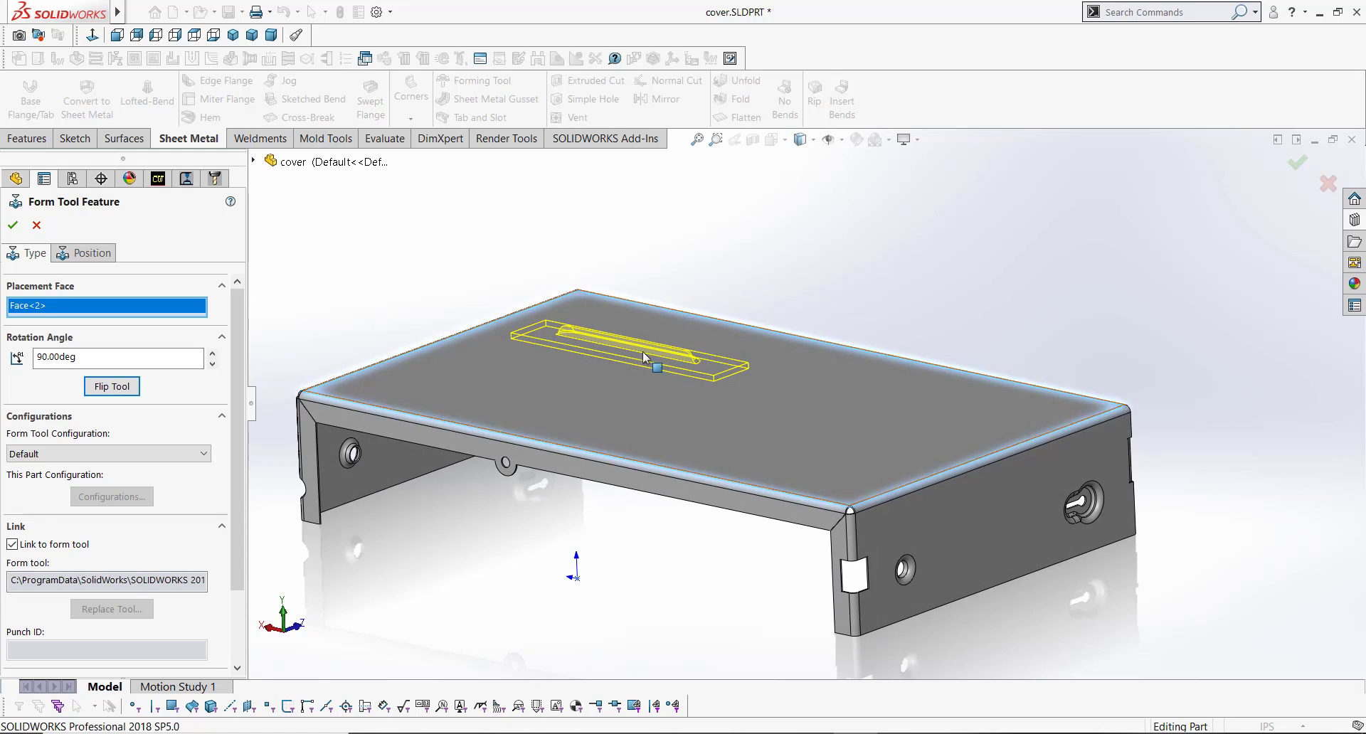
pyautogui.scroll(-5, 643, 367)
pyautogui.moveTo(640, 372)
pyautogui.mouseDown(button='middle')
pyautogui.moveTo(655, 313)
pyautogui.moveTo(628, 366)
pyautogui.mouseUp(button='middle')
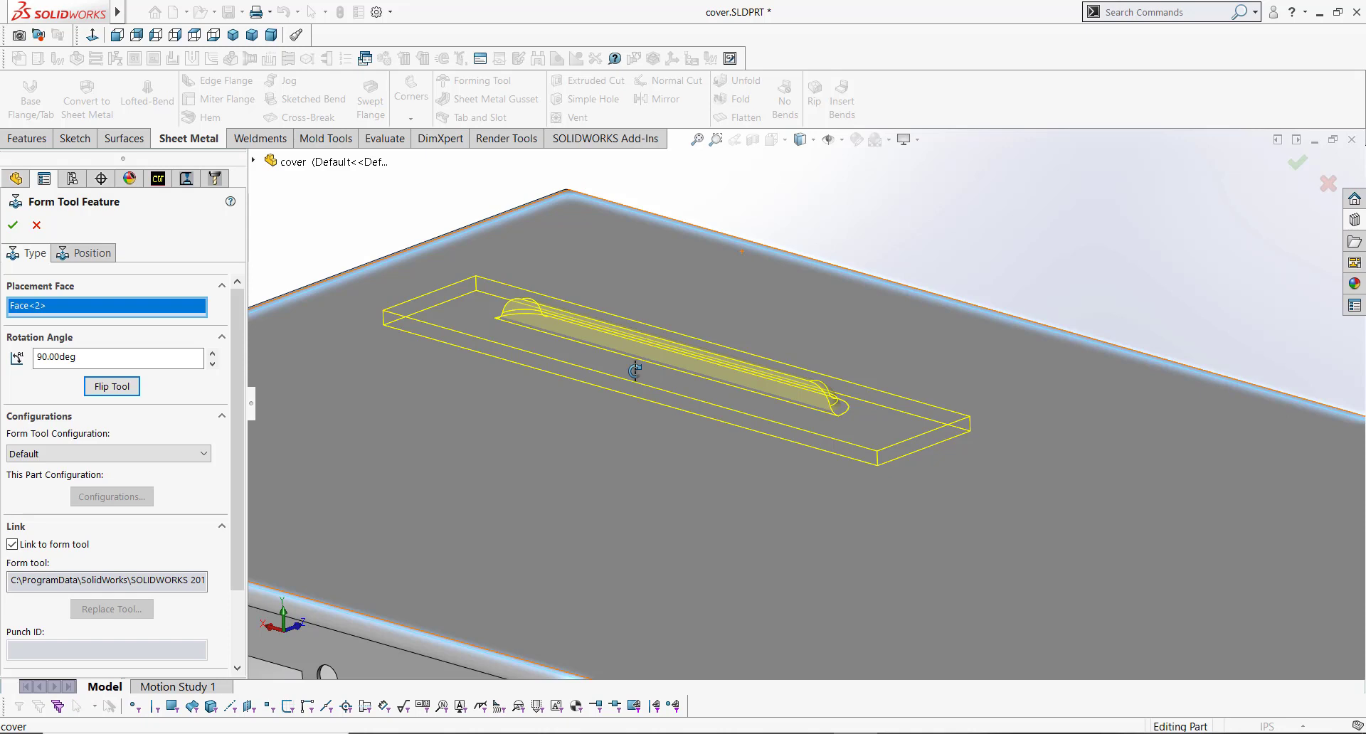
pyautogui.scroll(3, 681, 402)
pyautogui.moveTo(771, 411); pyautogui.dragTo(683, 484, button='middle')
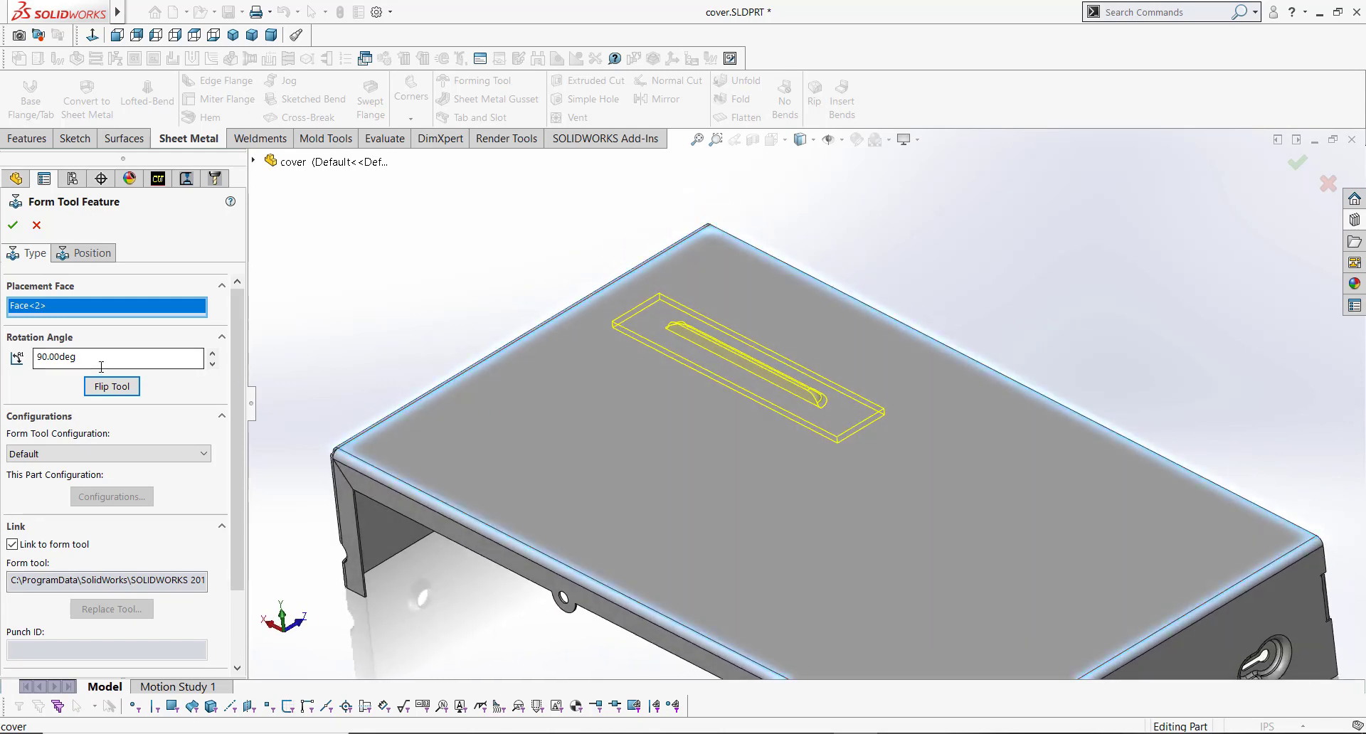
# Step: Set the form tool's rotation angle to 0 deg
pyautogui.moveTo(99, 360); pyautogui.dragTo(3, 344)
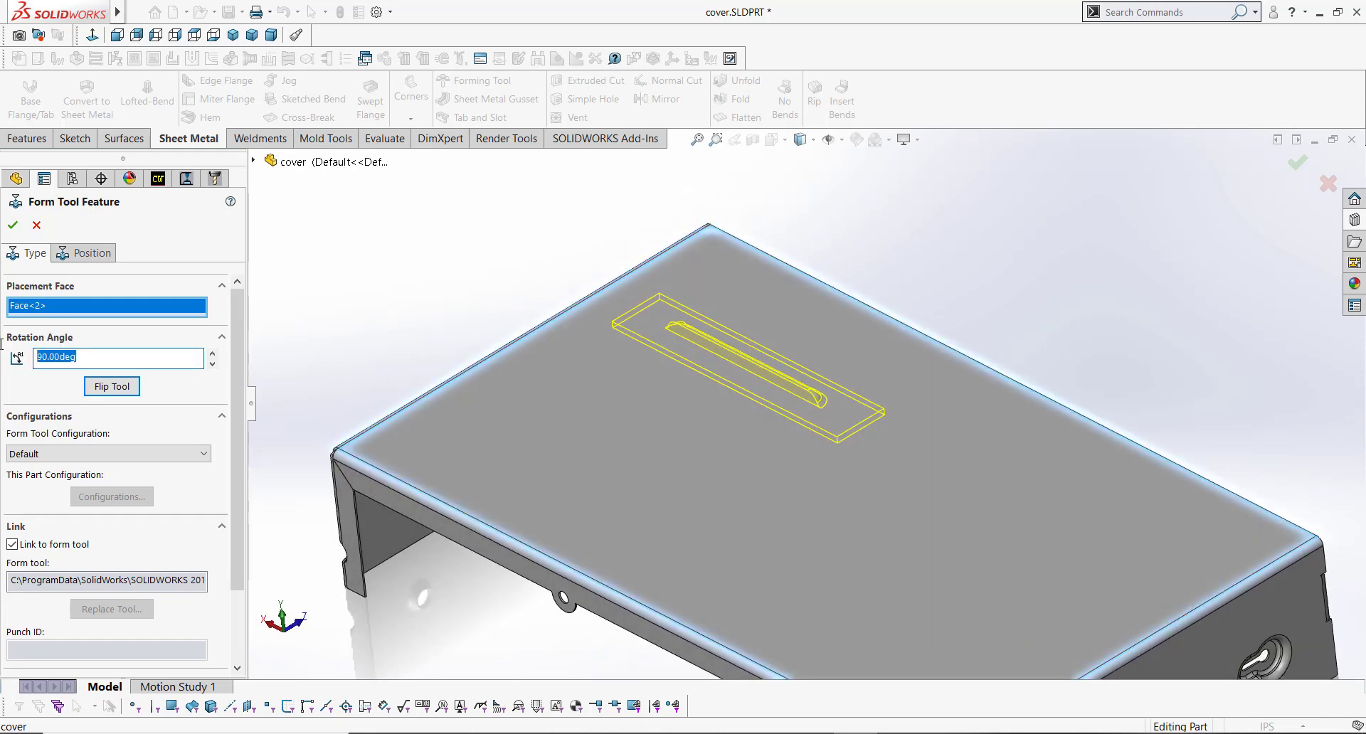
pyautogui.write('0')
pyautogui.press('Tab')
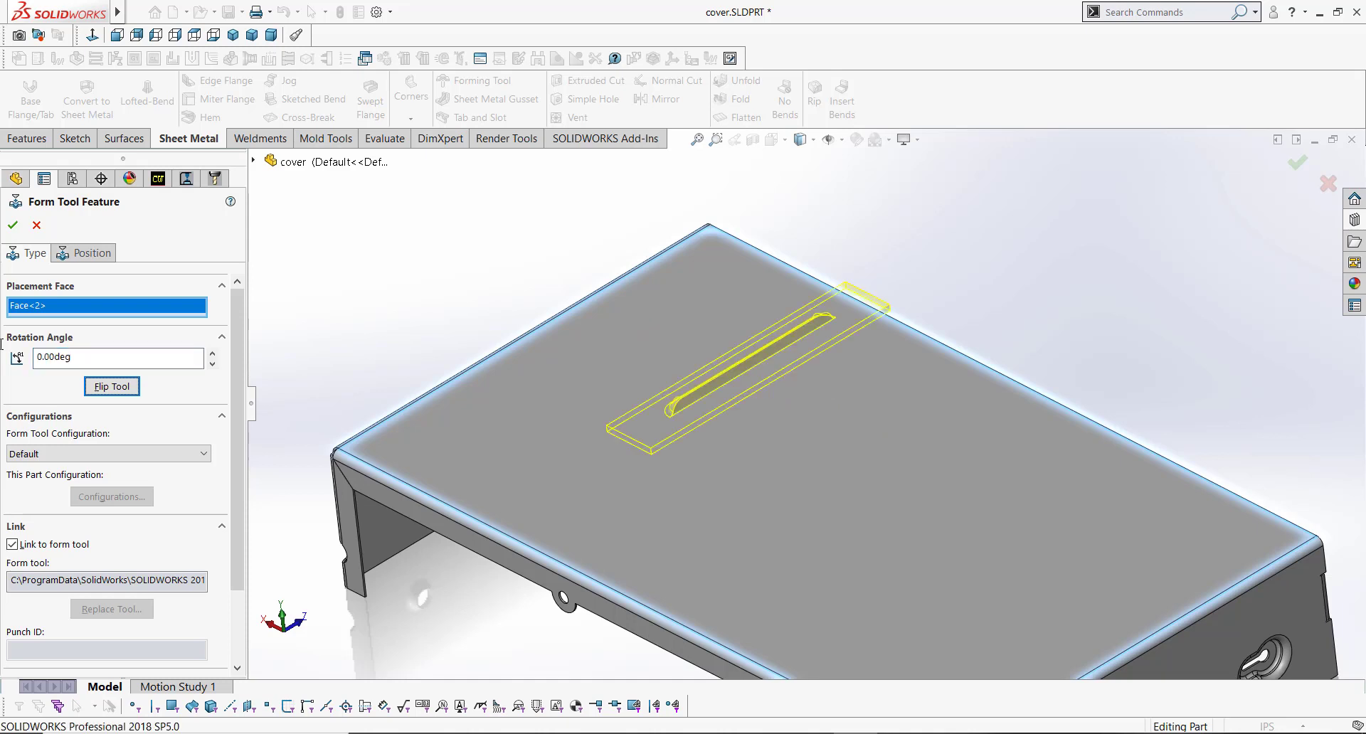
# Step: Try to set the form tool's rotation angle to -90 deg
pyautogui.moveTo(99, 357); pyautogui.dragTo(2, 354)
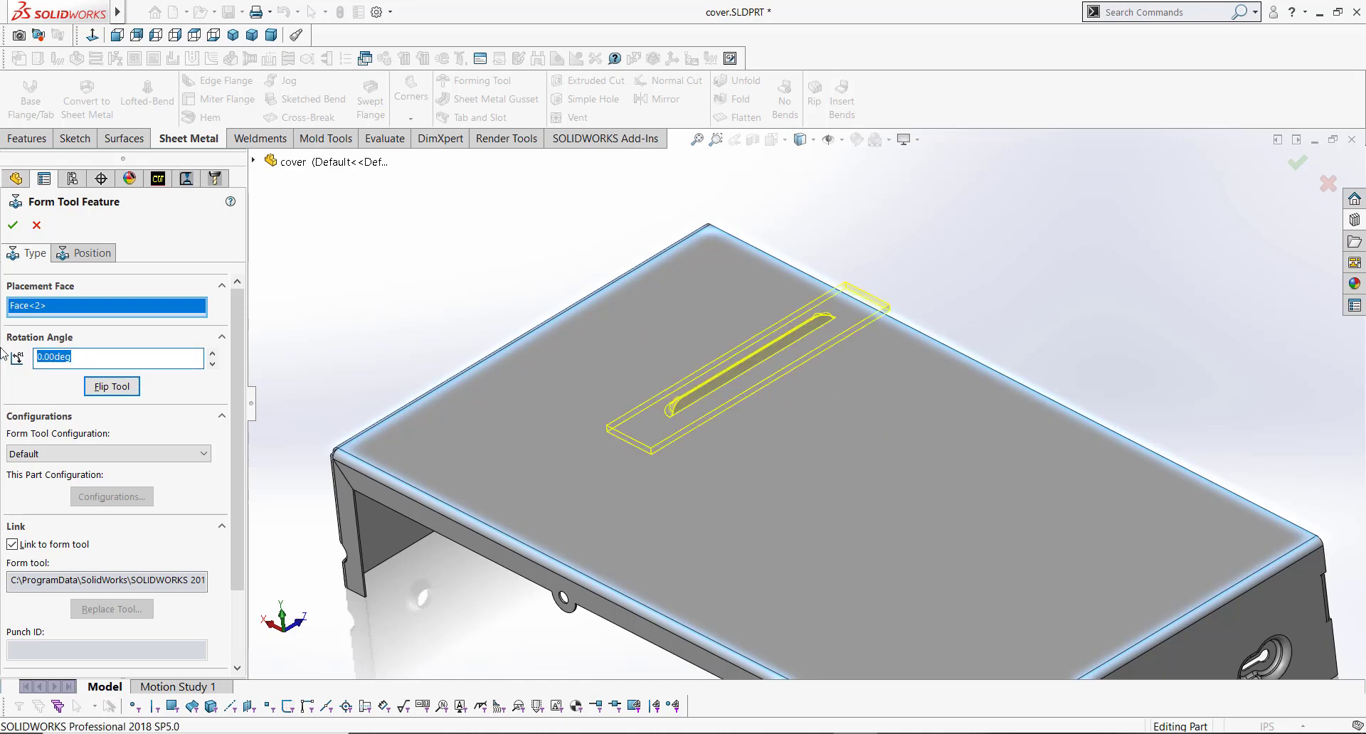
pyautogui.write('-90')
pyautogui.press('Tab')
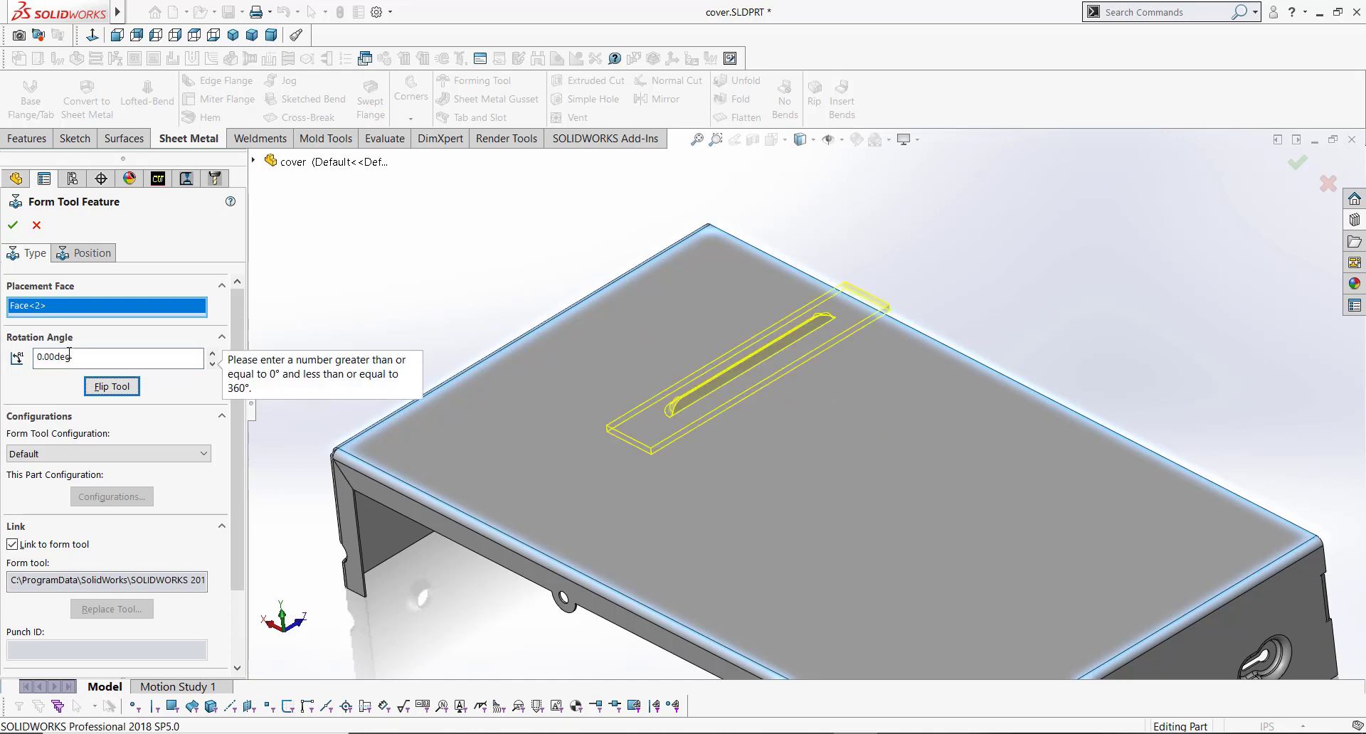
# Step: Set the form tool's rotation angle to 270 deg
pyautogui.moveTo(69, 356); pyautogui.dragTo(2, 363)
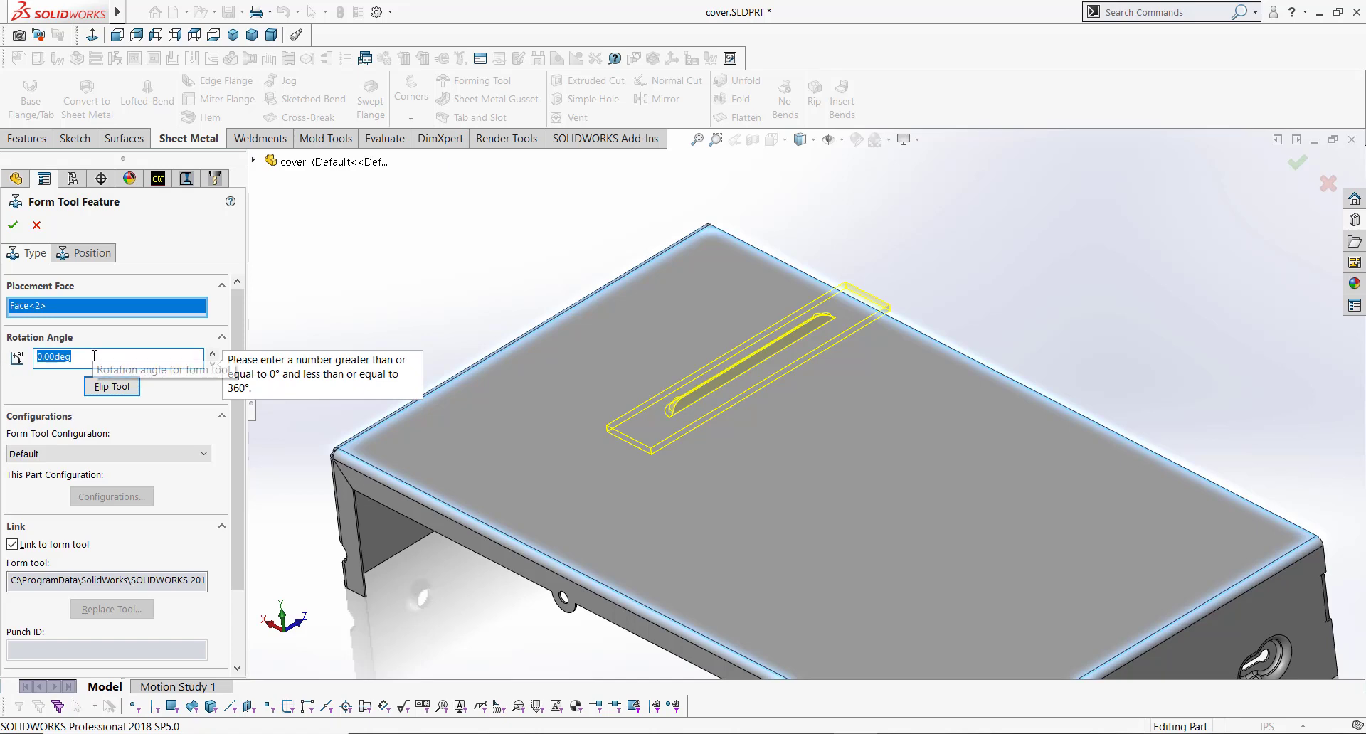
pyautogui.write('270')
pyautogui.press('Tab')
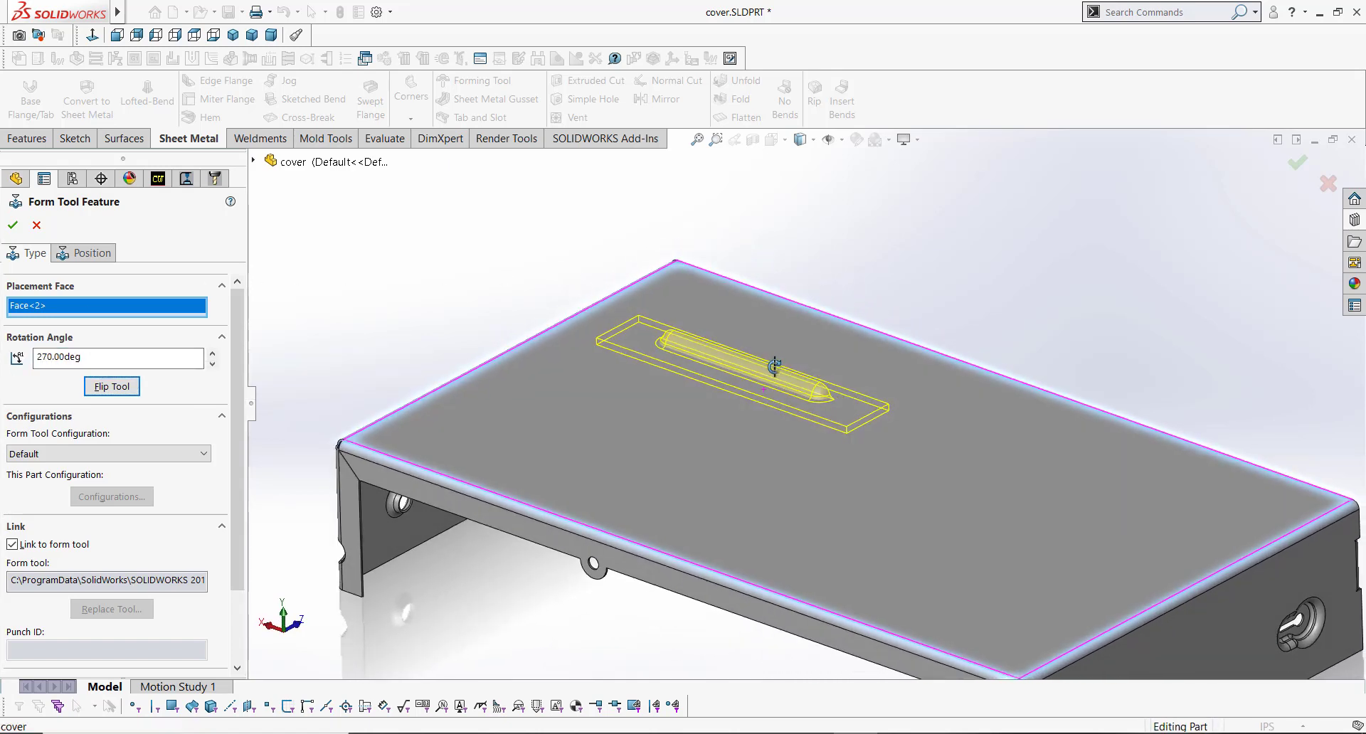
pyautogui.scroll(5, 806, 402)
pyautogui.moveTo(806, 402); pyautogui.dragTo(778, 418, button='middle')
pyautogui.scroll(-5, 747, 423)
pyautogui.scroll(3, 746, 421)
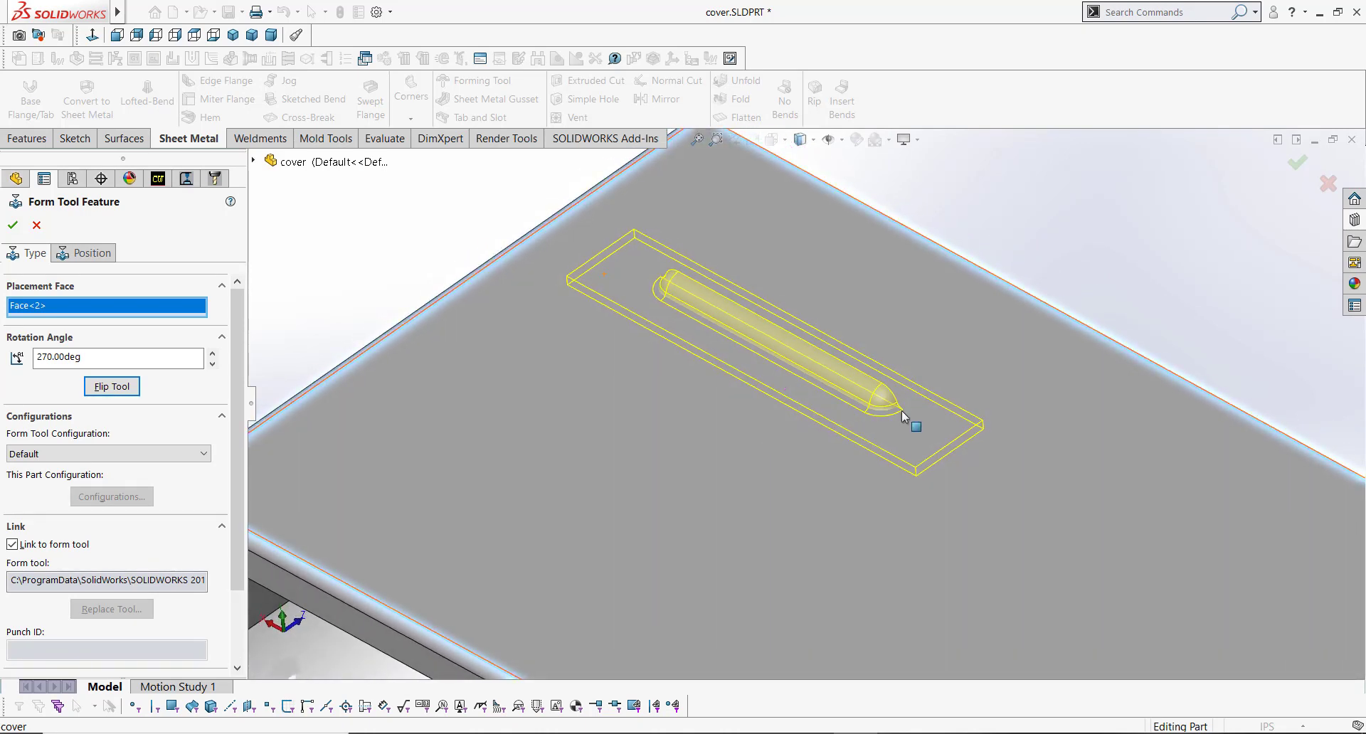
# Step: Position the louver's centre point 4.25 in from the cover's short right edge with a dimension
pyautogui.click(108, 257)
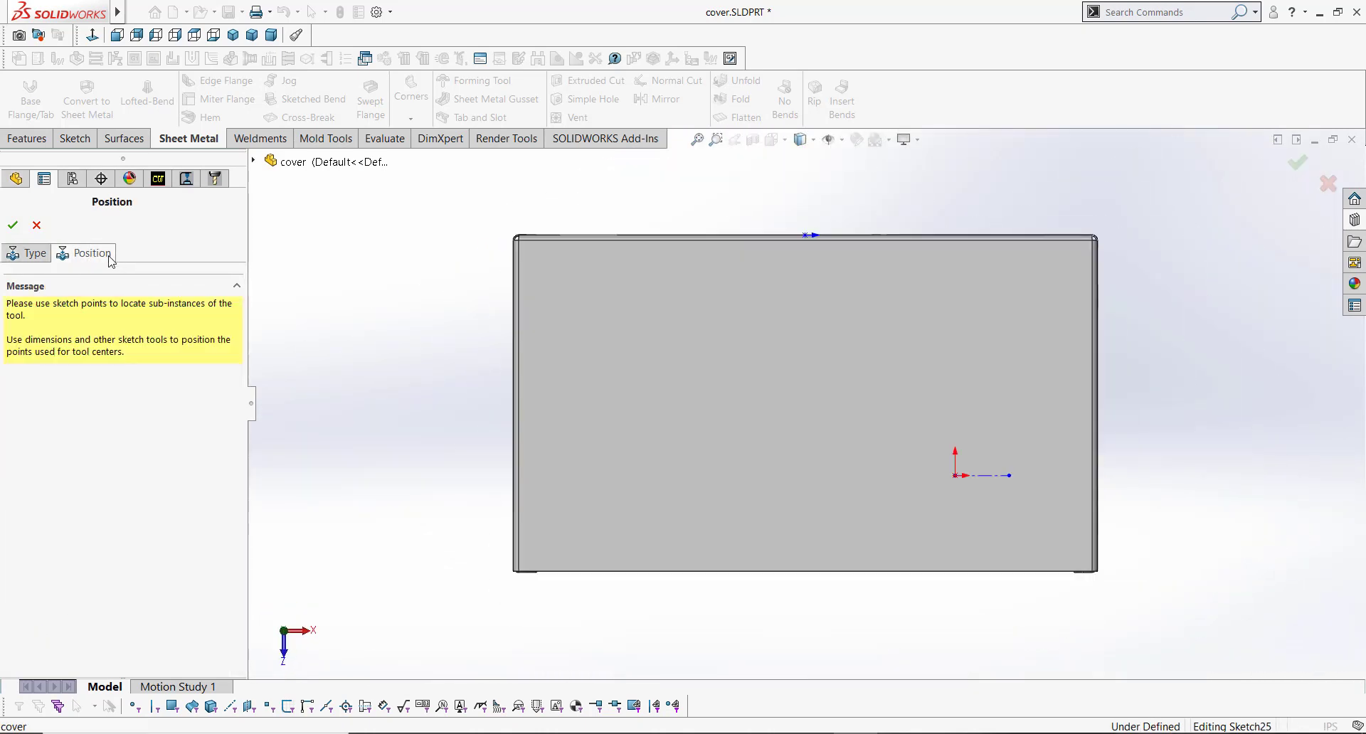
pyautogui.scroll(5, 1074, 512)
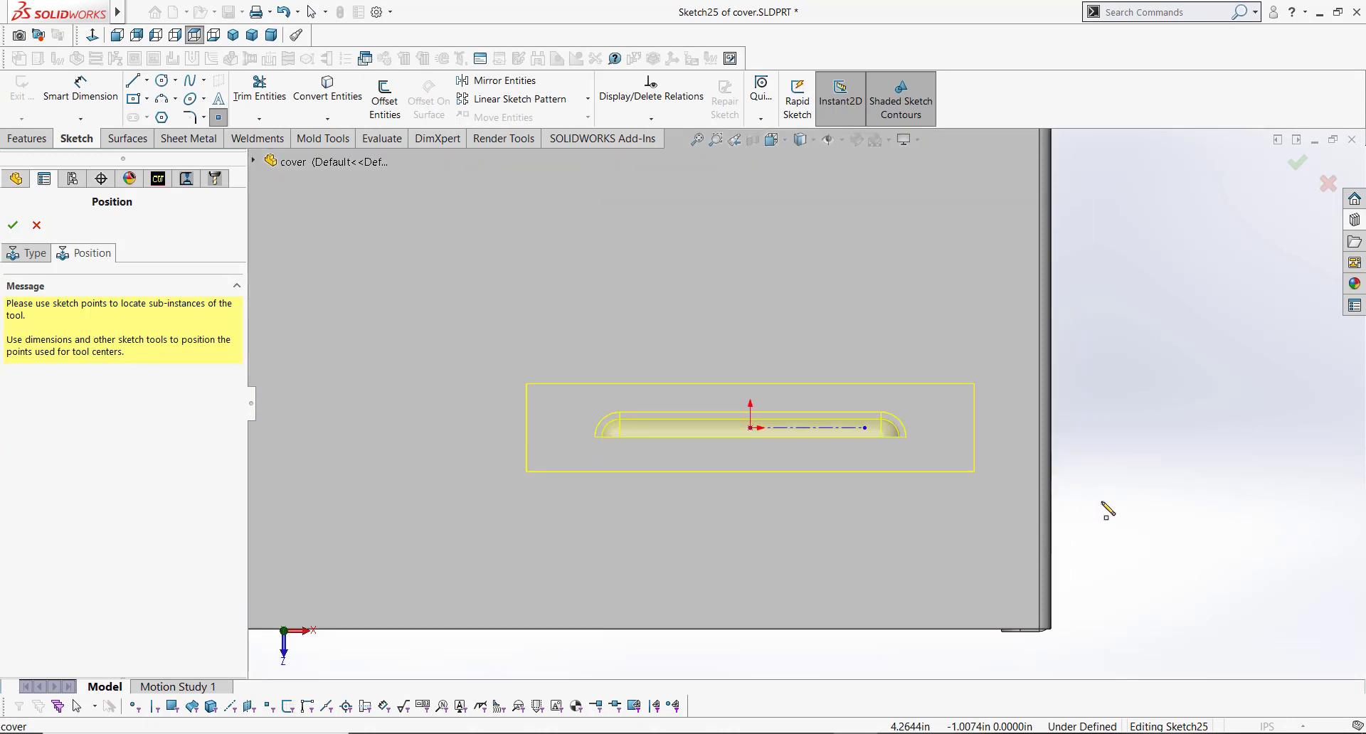
pyautogui.moveTo(1185, 426); pyautogui.dragTo(1161, 379, button='right')
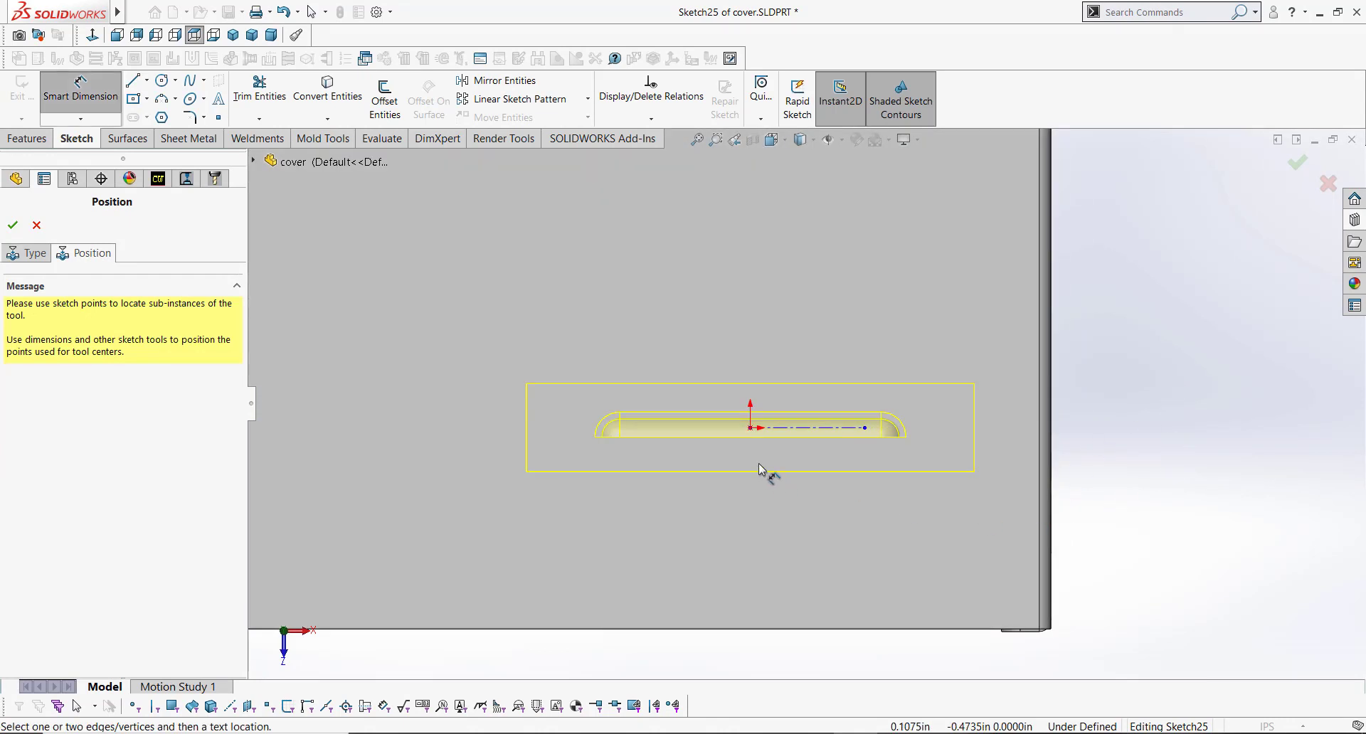
pyautogui.click(1051, 456)
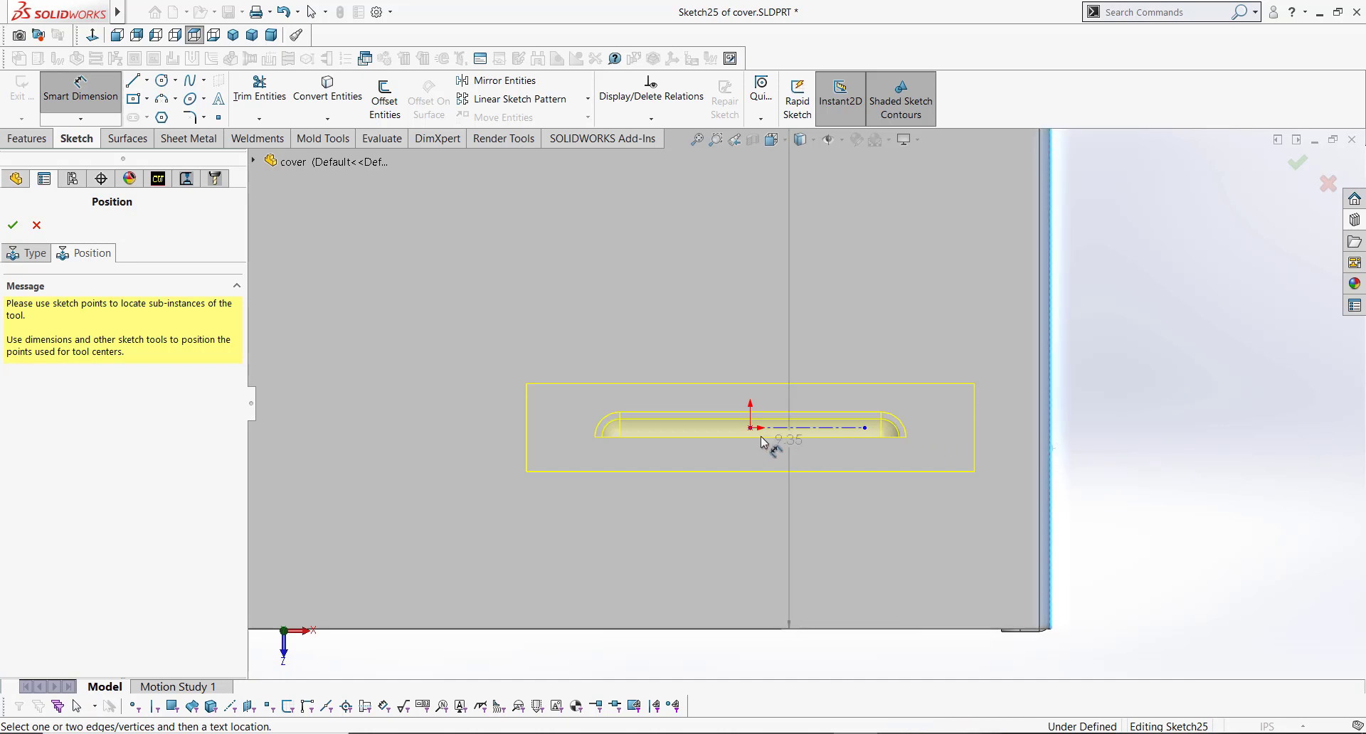
pyautogui.click(752, 429)
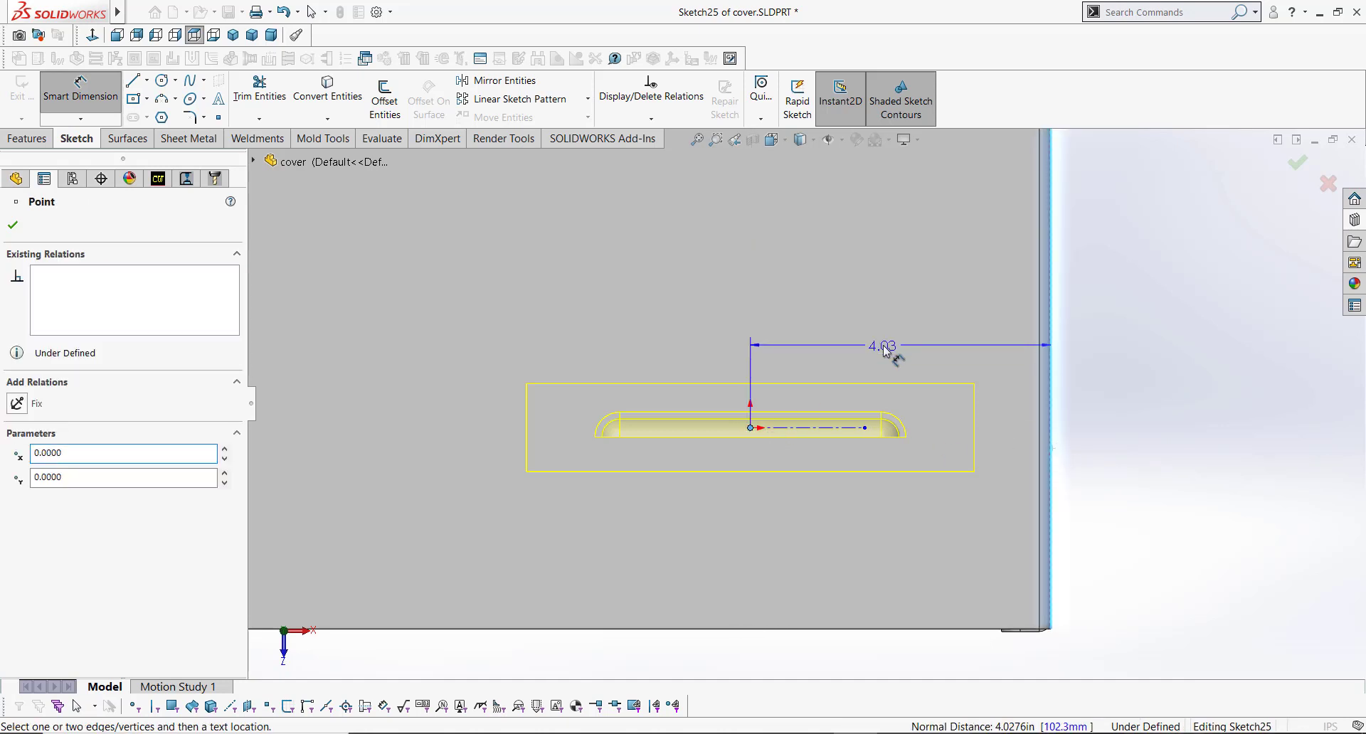
pyautogui.click(885, 349)
pyautogui.write('4.25')
pyautogui.press('Return')
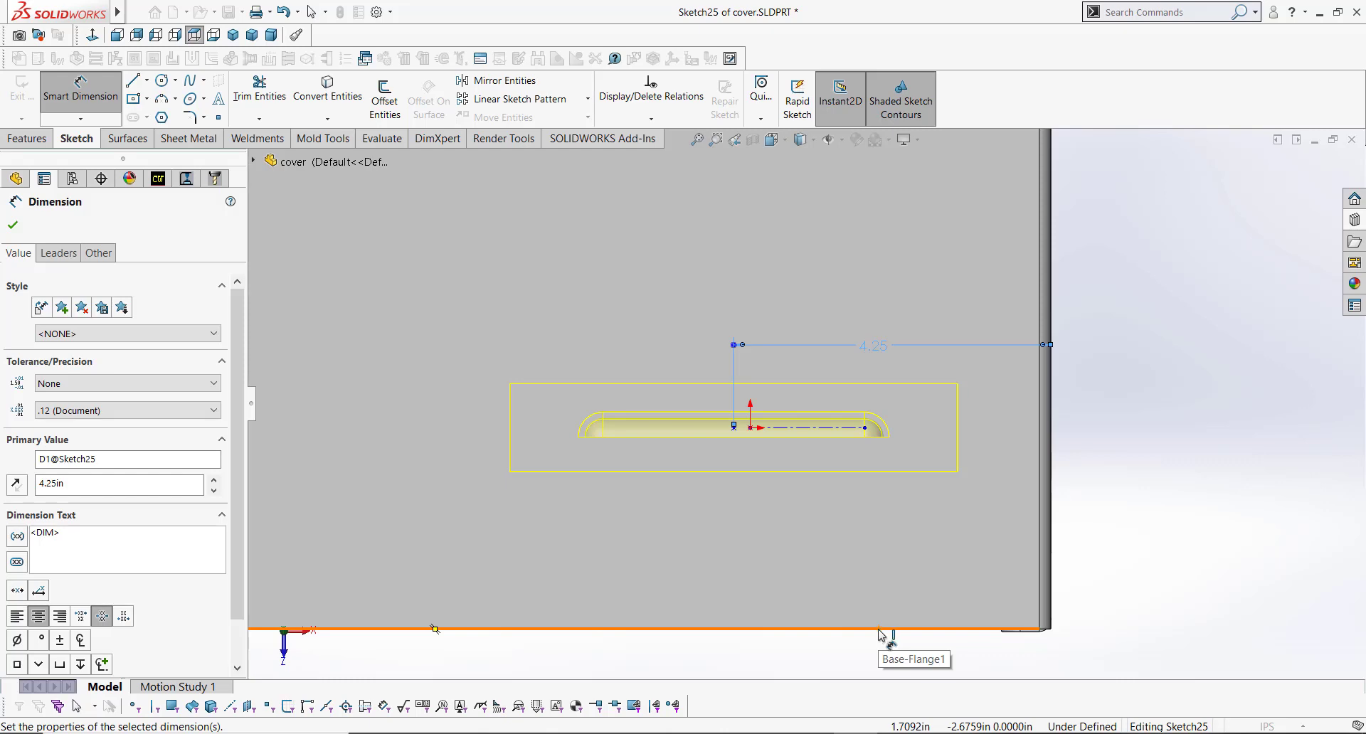
# Step: Dimension the louver's centre point 1.5 in from the cover's long front edge and complete the form tool feature
pyautogui.scroll(6, 839, 469)
pyautogui.scroll(-2, 727, 270)
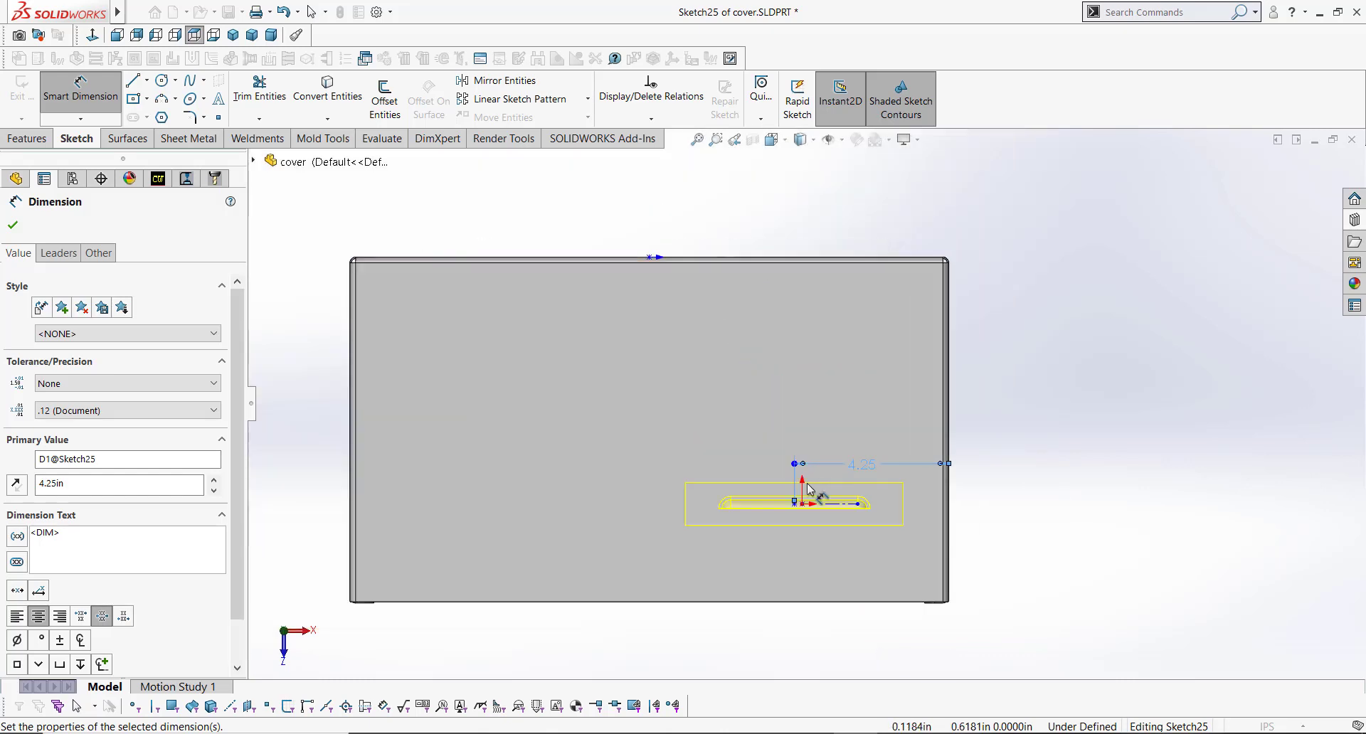
pyautogui.moveTo(812, 495); pyautogui.dragTo(753, 313, button='middle')
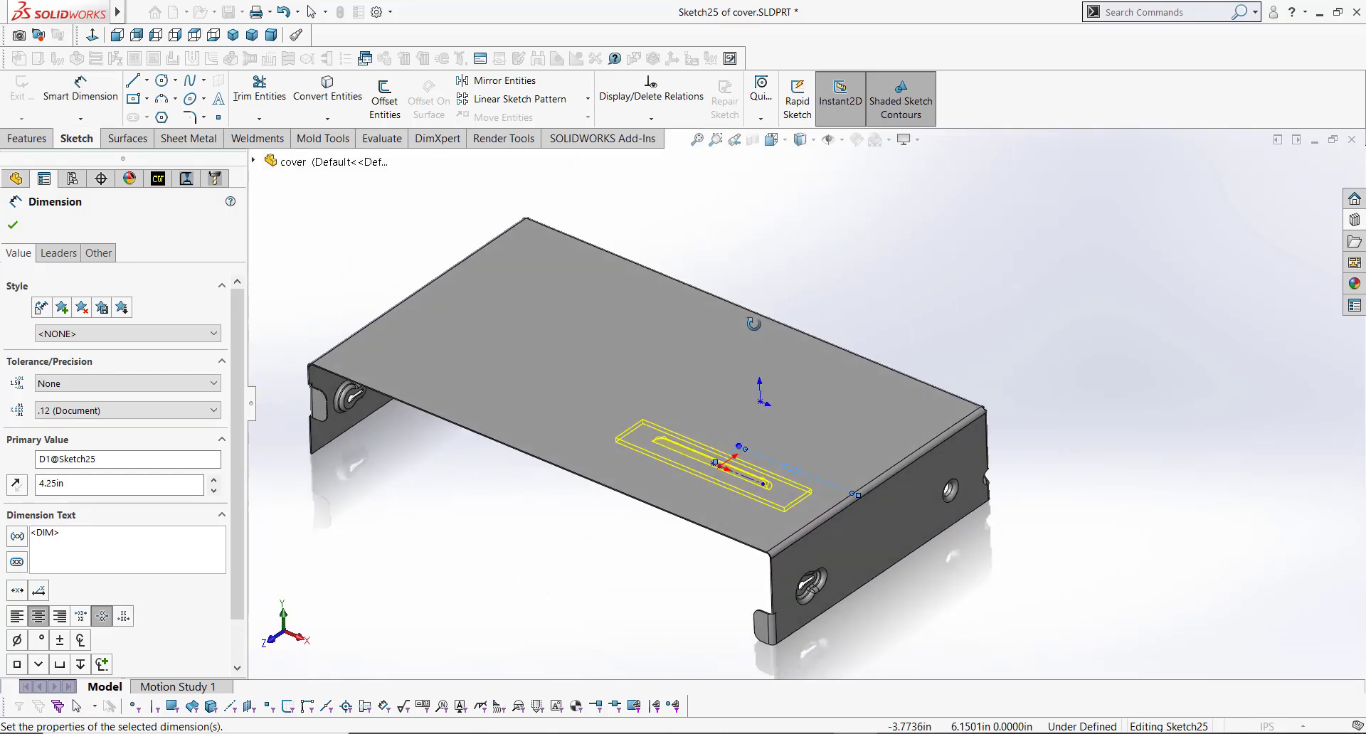
pyautogui.click(707, 527)
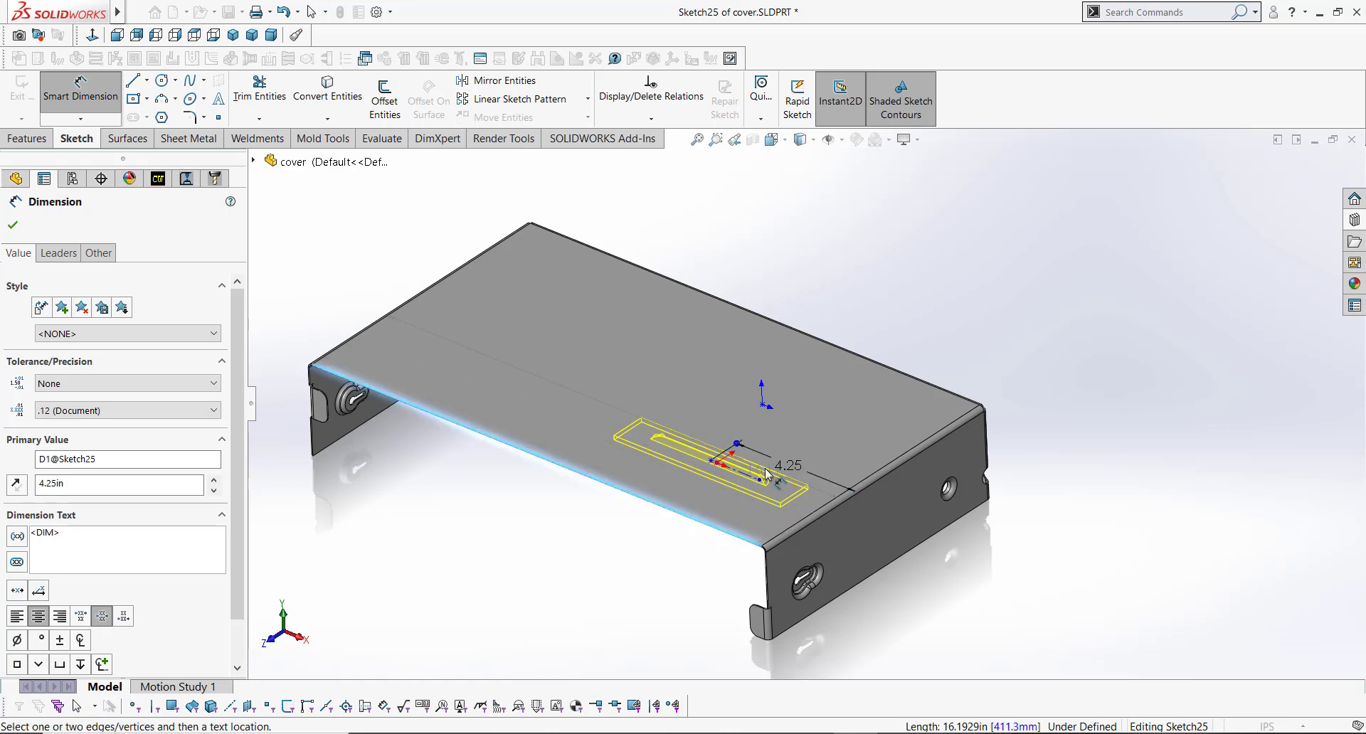
pyautogui.click(713, 461)
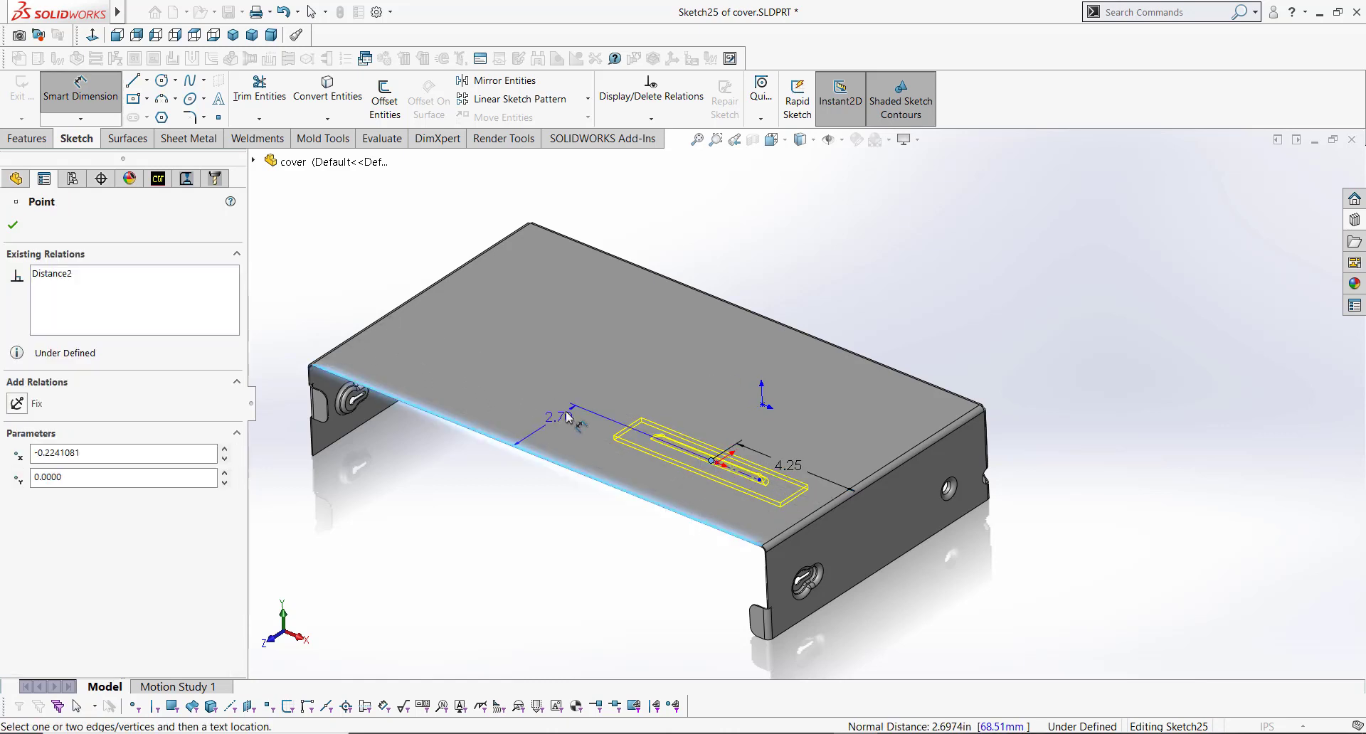
pyautogui.click(586, 430)
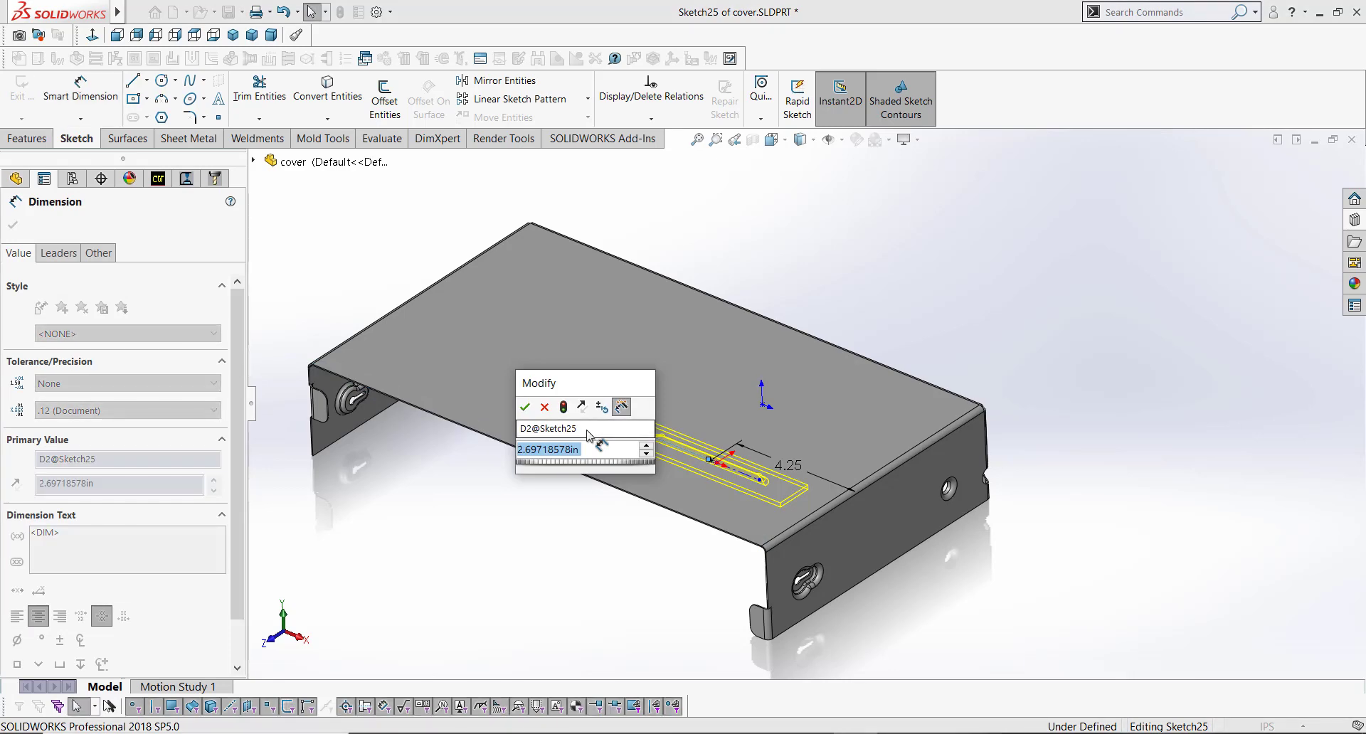
pyautogui.write('1.5')
pyautogui.press('Return')
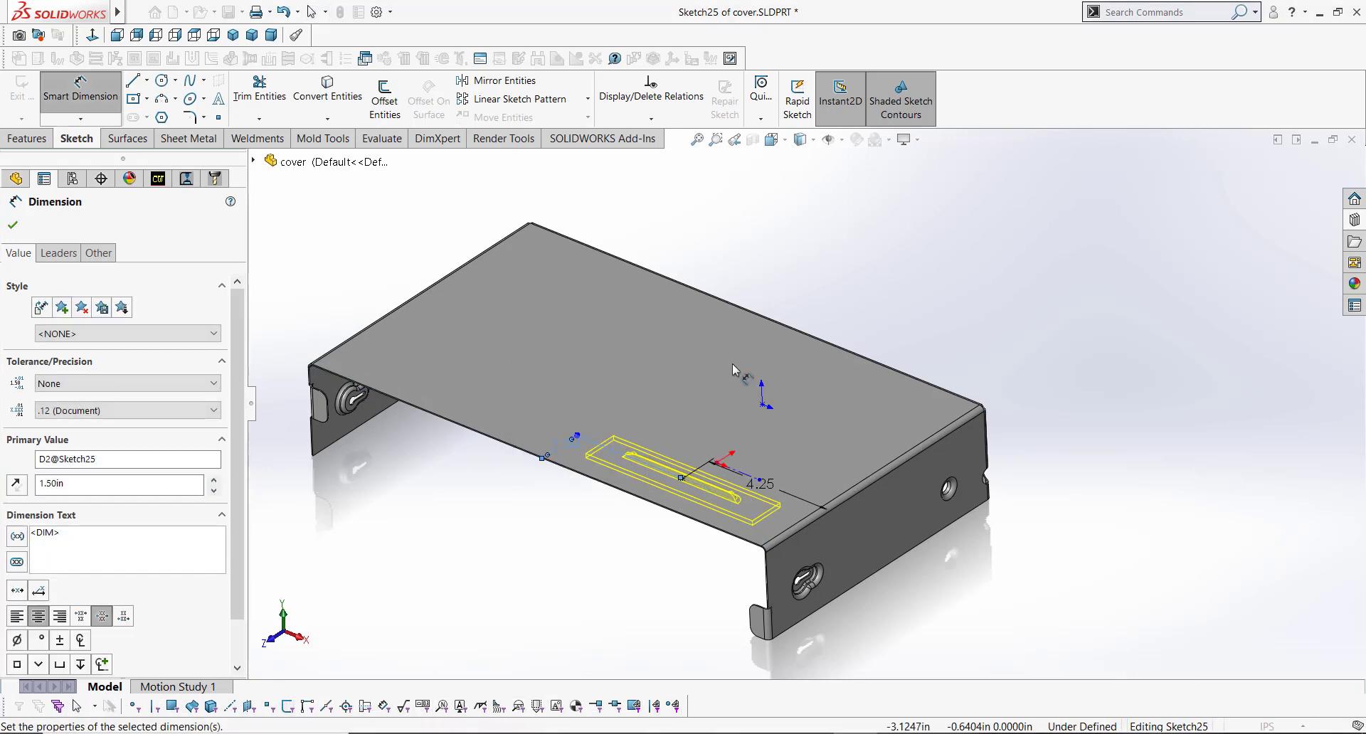
pyautogui.scroll(5, 690, 489)
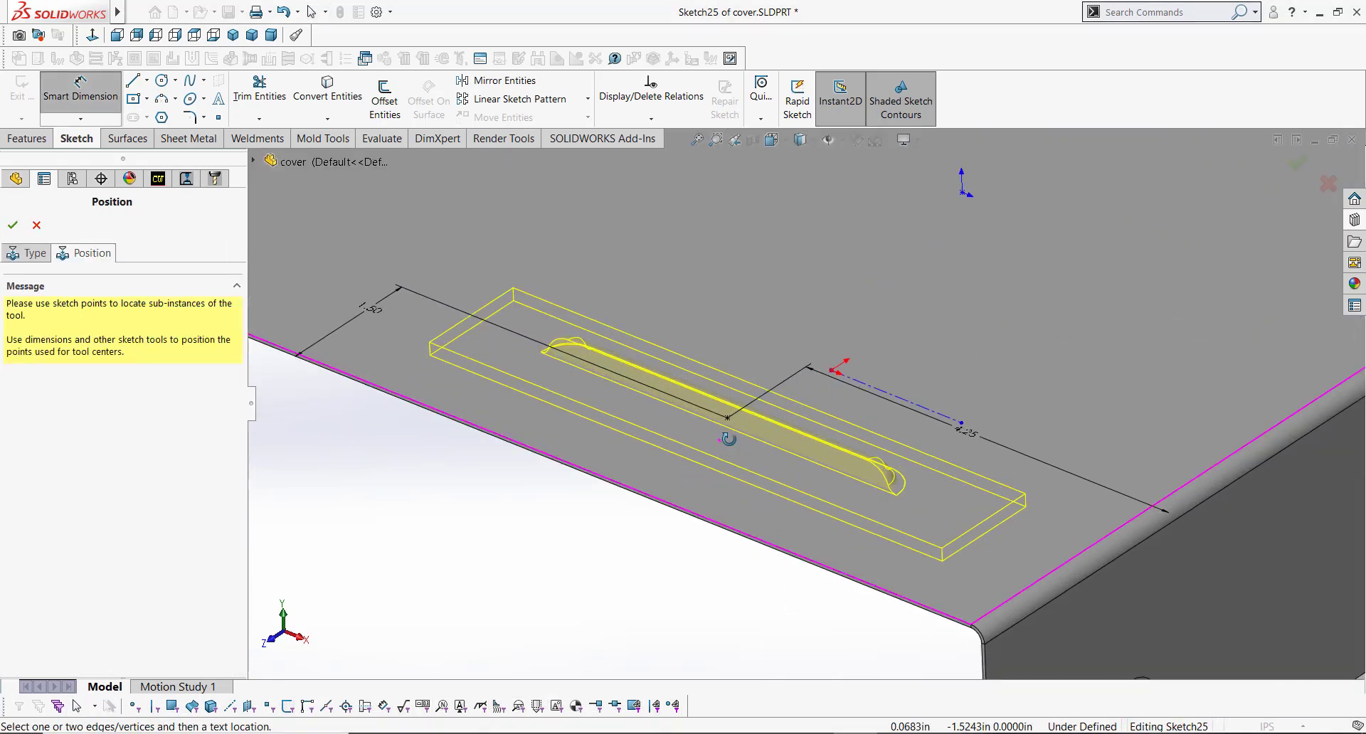
pyautogui.scroll(-5, 731, 422)
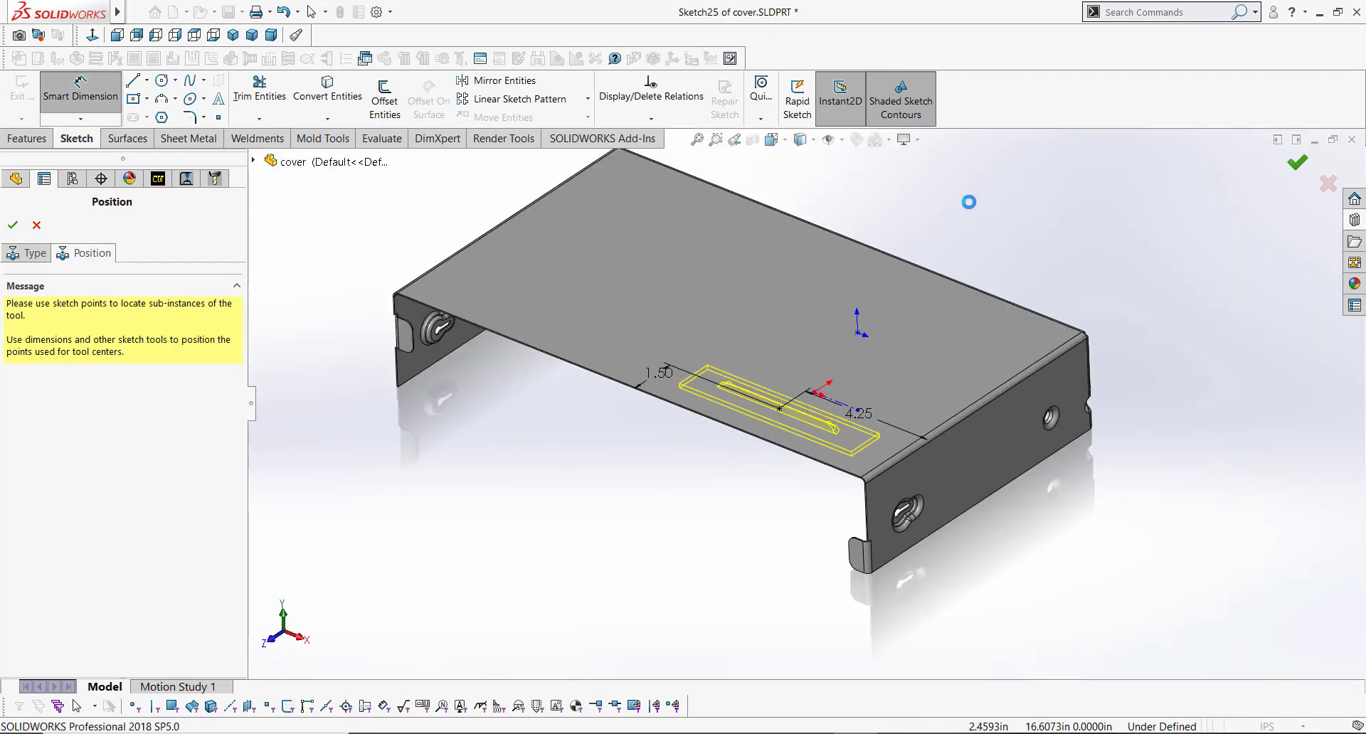
pyautogui.scroll(5, 719, 399)
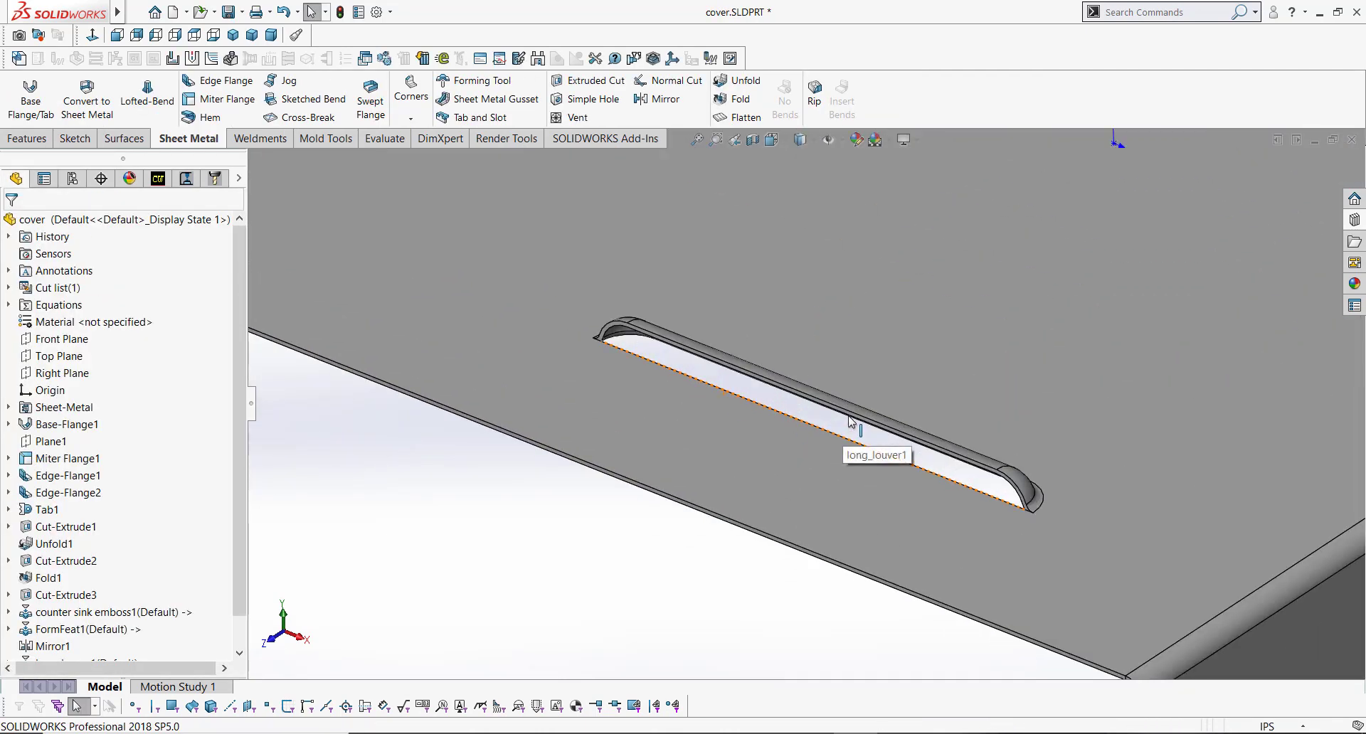
# Step: Start a Linear Pattern along the top face's side bend edge and pick the long_louver1 feature to pattern
pyautogui.moveTo(849, 421); pyautogui.dragTo(845, 392, button='middle')
pyautogui.scroll(-3, 845, 392)
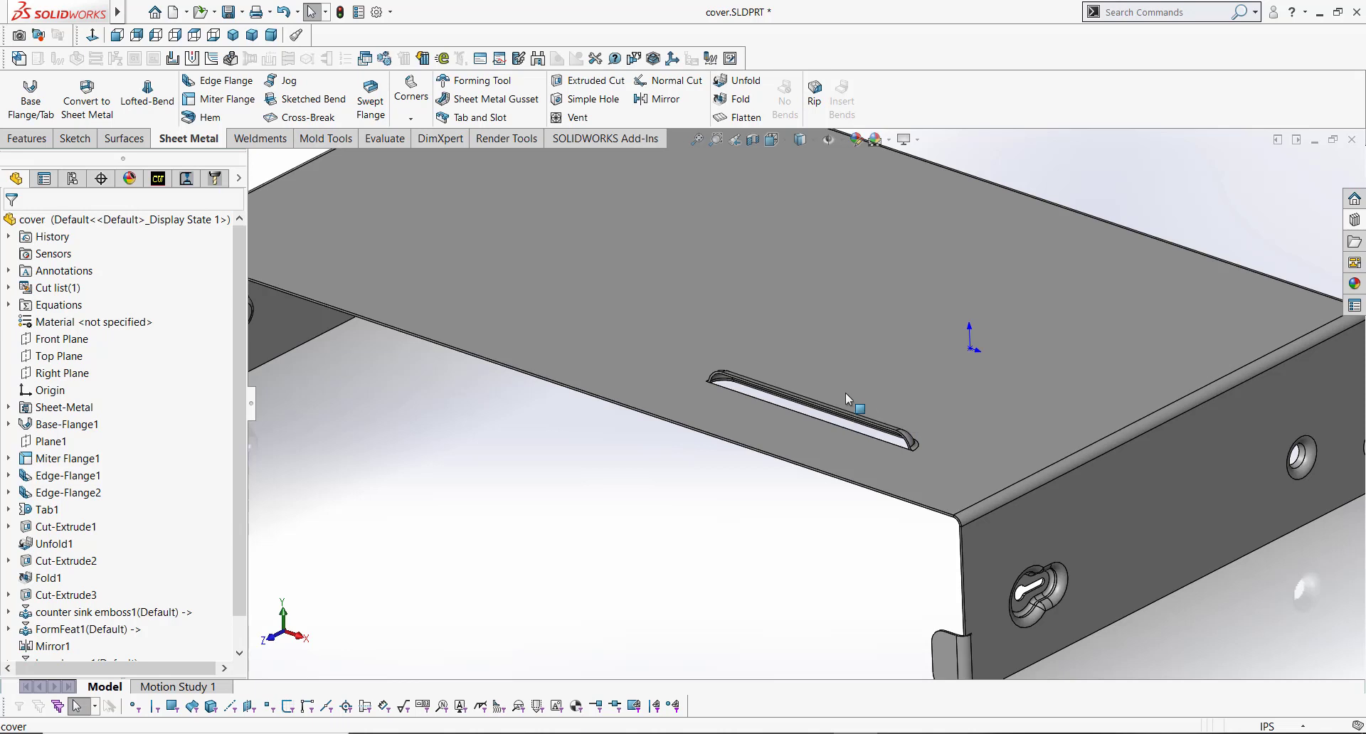
pyautogui.click(578, 182)
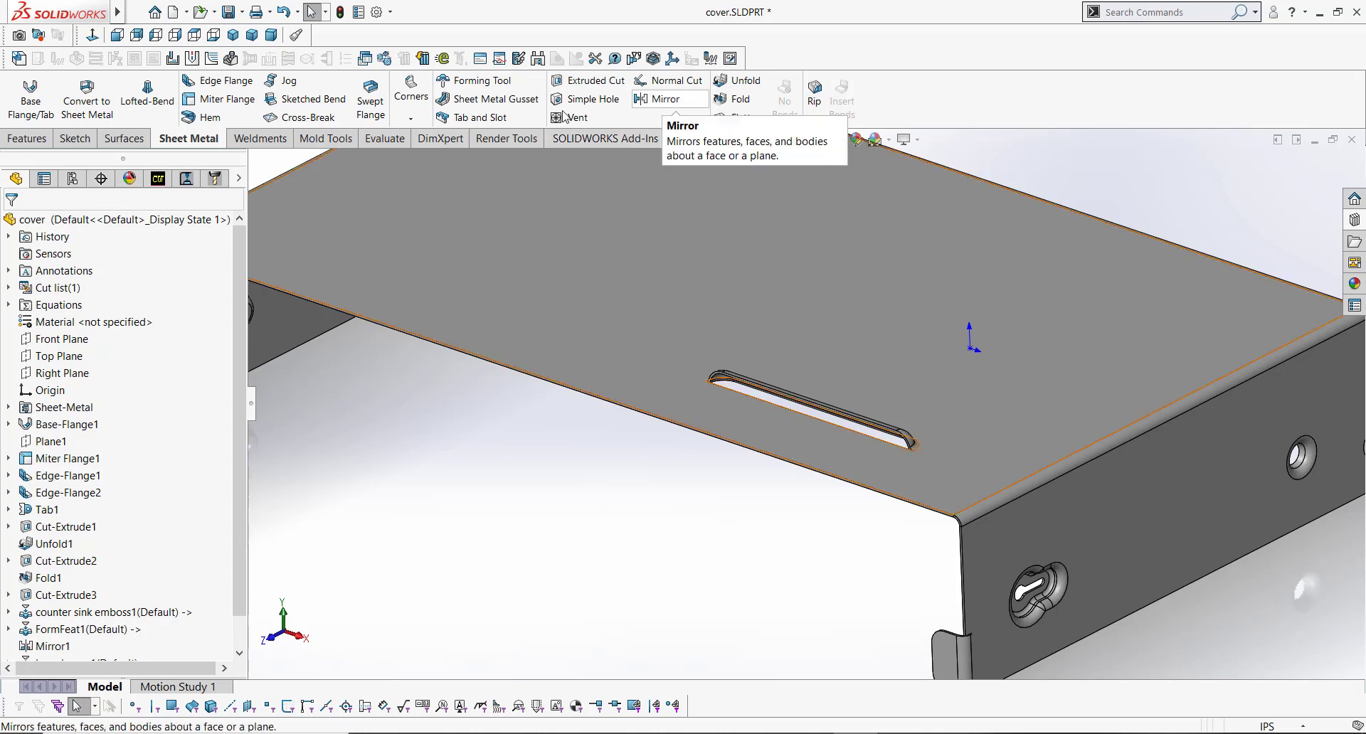
pyautogui.click(27, 138)
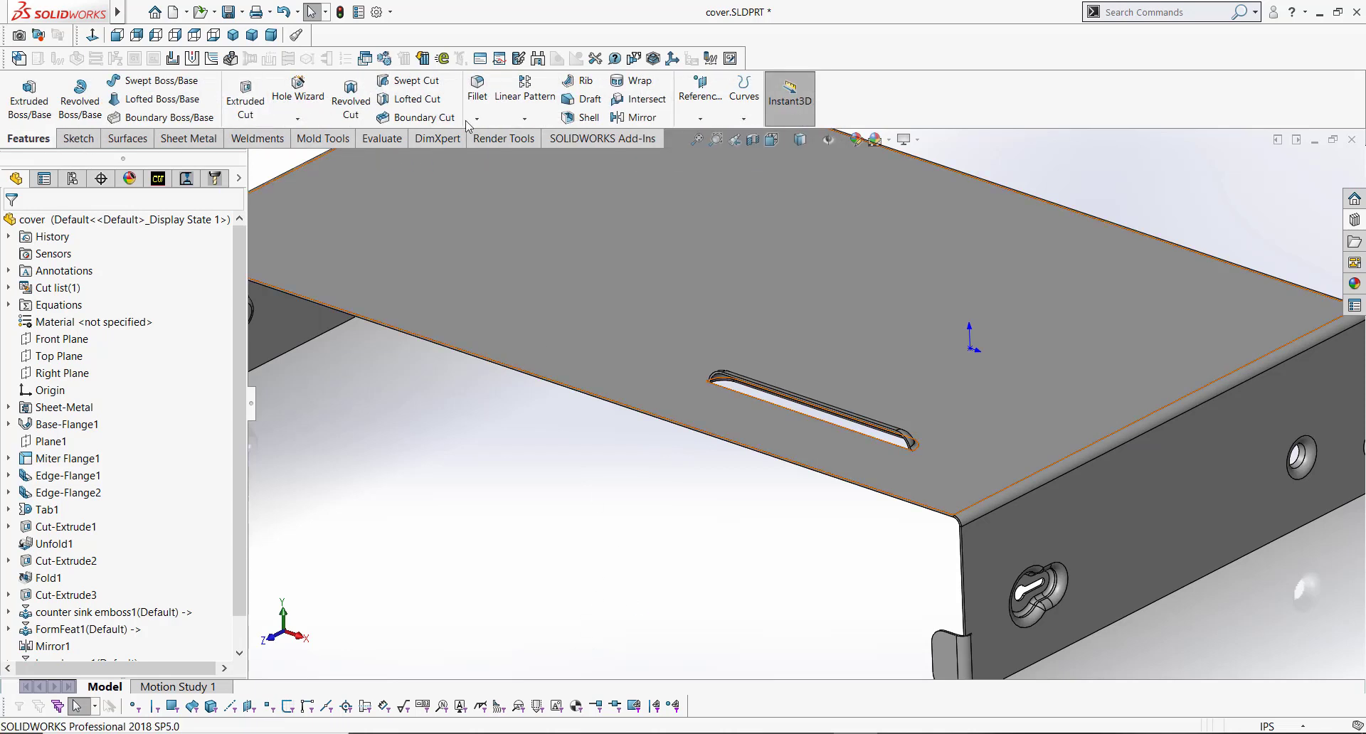
pyautogui.click(524, 96)
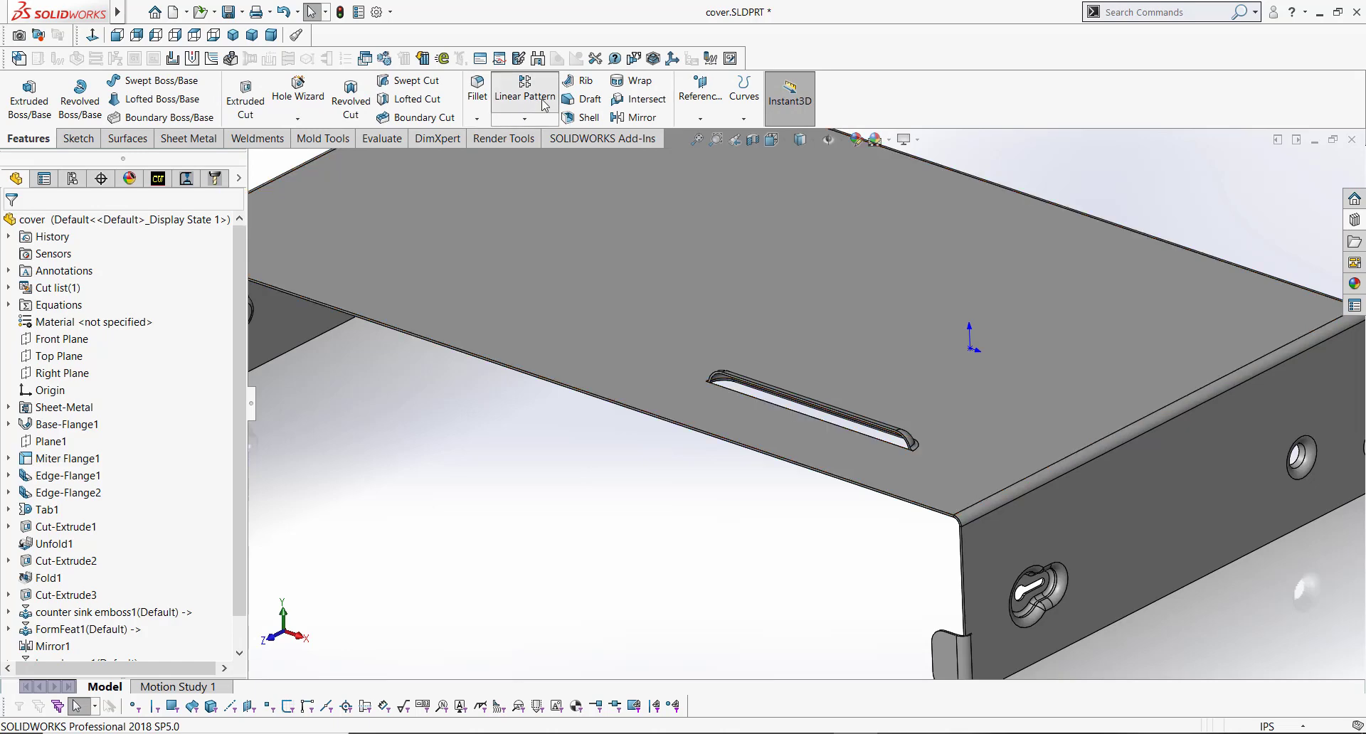
pyautogui.click(991, 494)
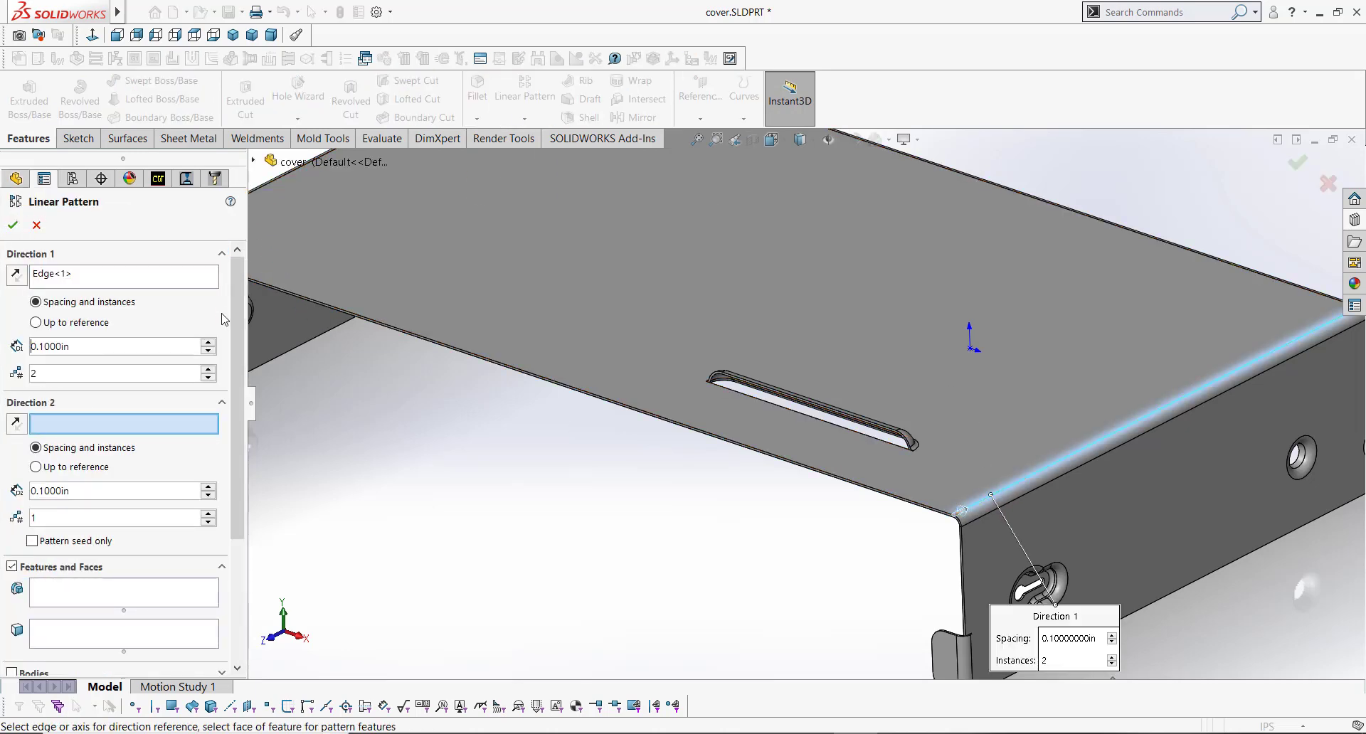
pyautogui.scroll(-3, 225, 319)
pyautogui.click(178, 411)
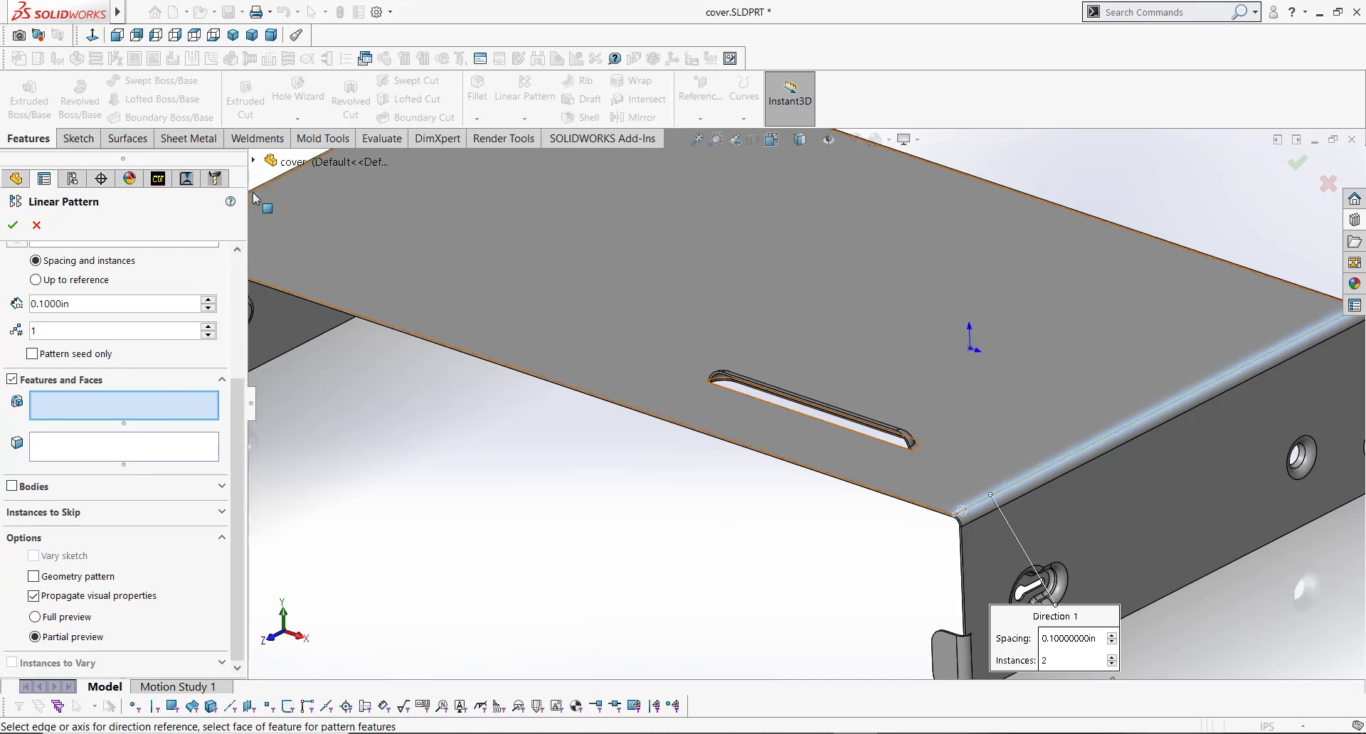
pyautogui.click(253, 161)
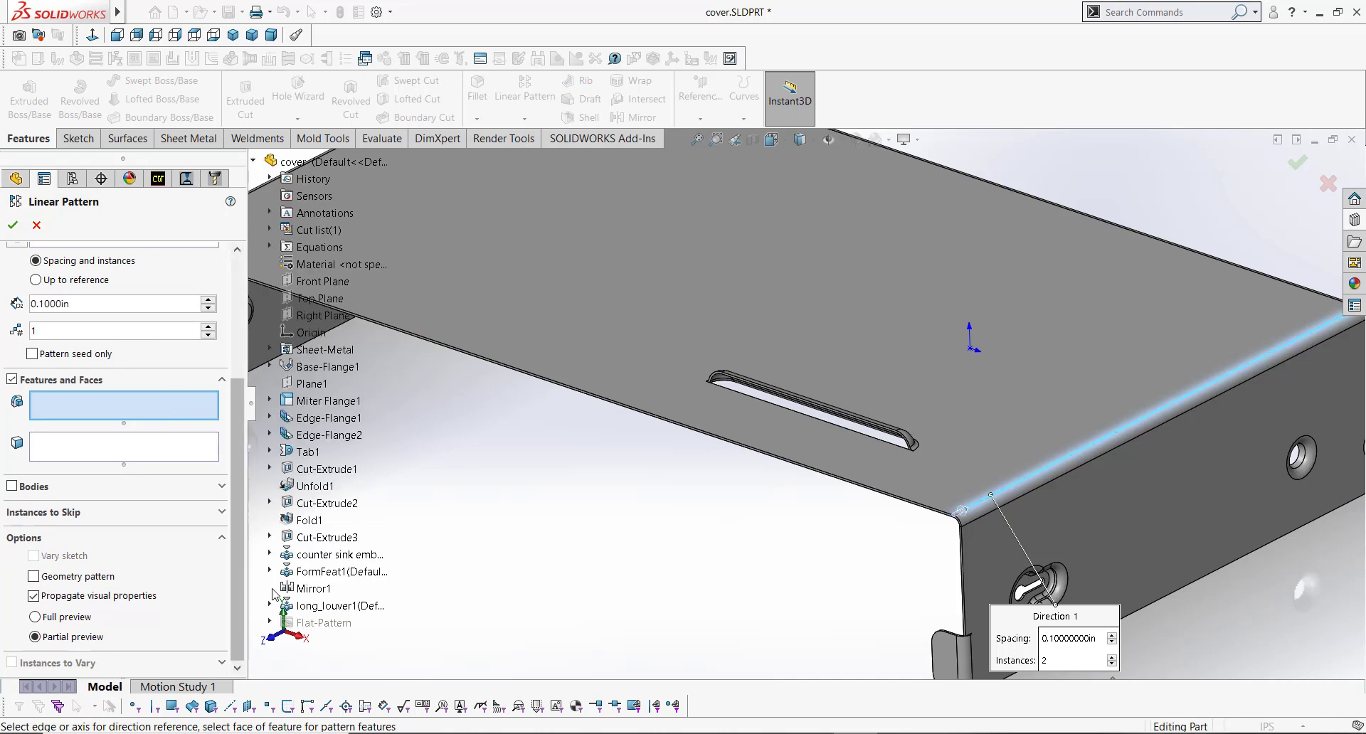
pyautogui.click(328, 606)
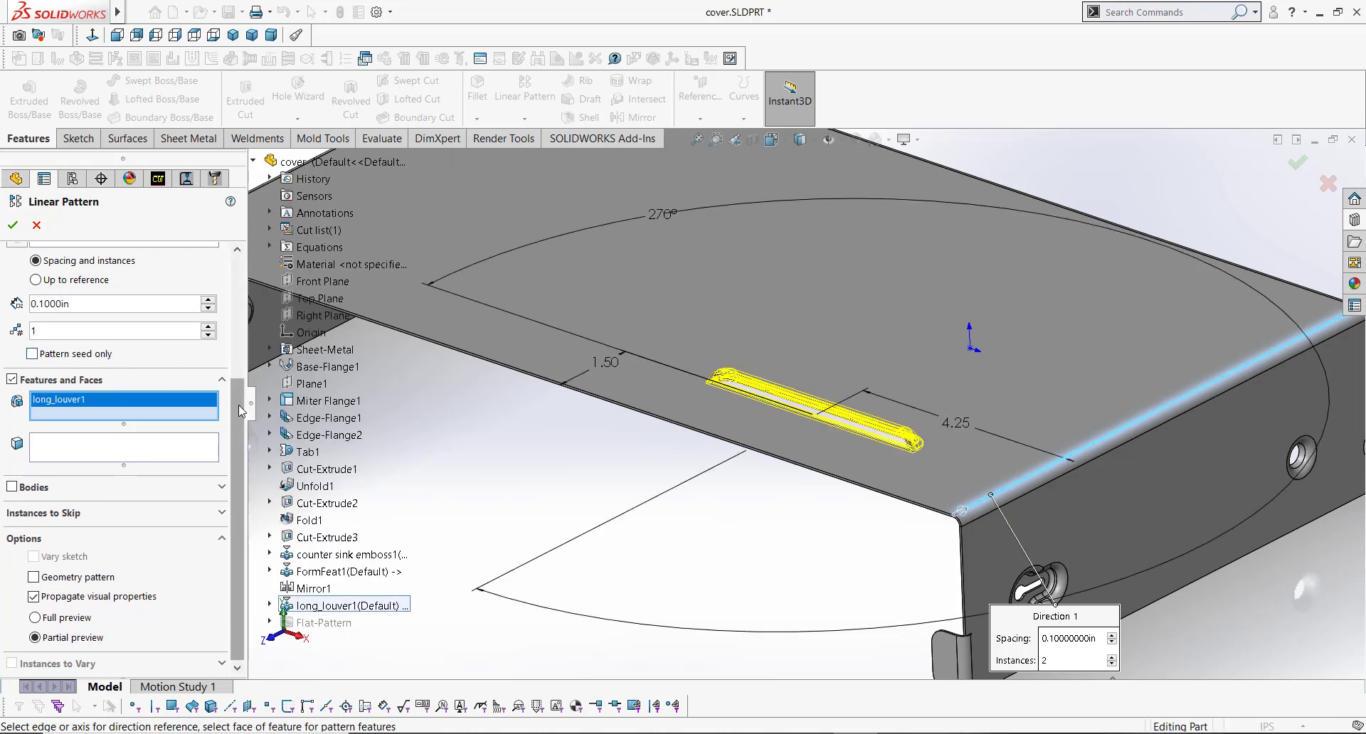
# Step: Set the pattern to 4 instances spaced 1 in apart and confirm it
pyautogui.moveTo(237, 404); pyautogui.dragTo(237, 259)
pyautogui.click(208, 369)
pyautogui.click(208, 369)
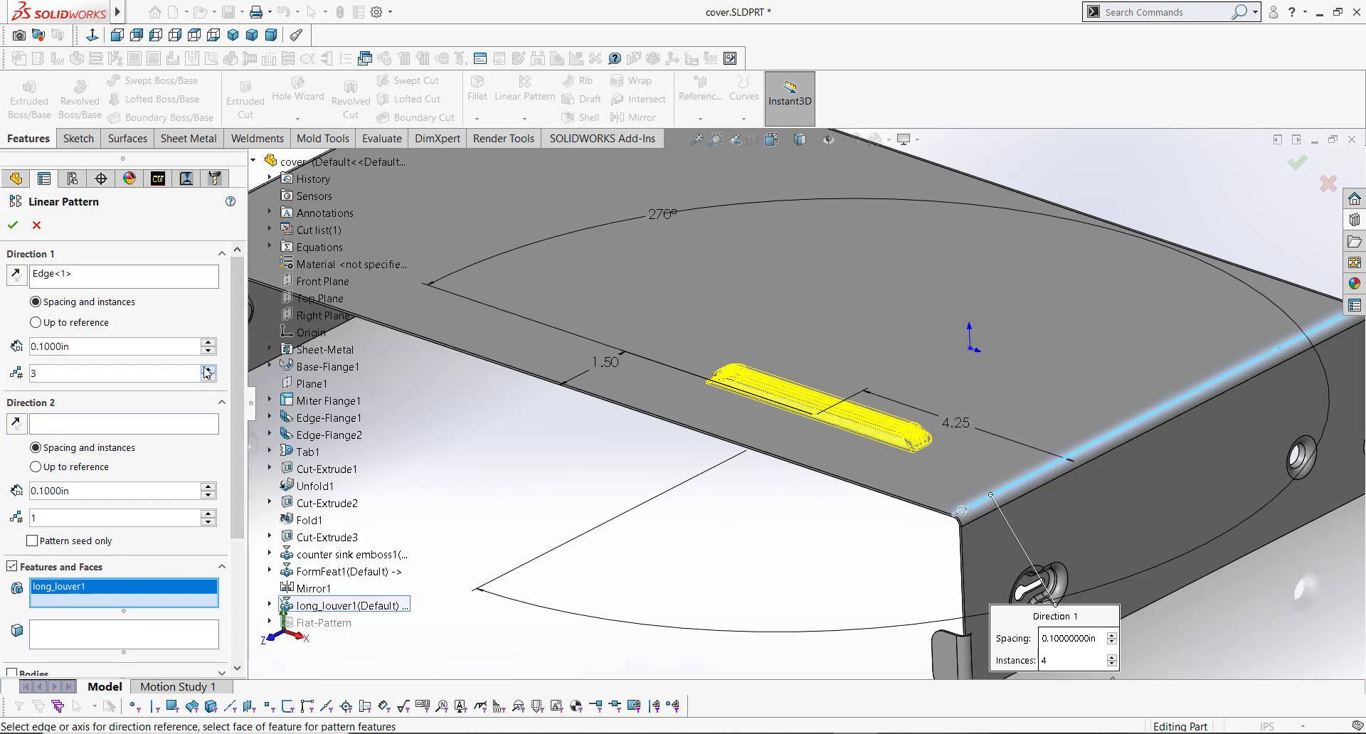
pyautogui.click(207, 370)
pyautogui.moveTo(88, 347); pyautogui.dragTo(22, 331)
pyautogui.write('1')
pyautogui.press('Tab')
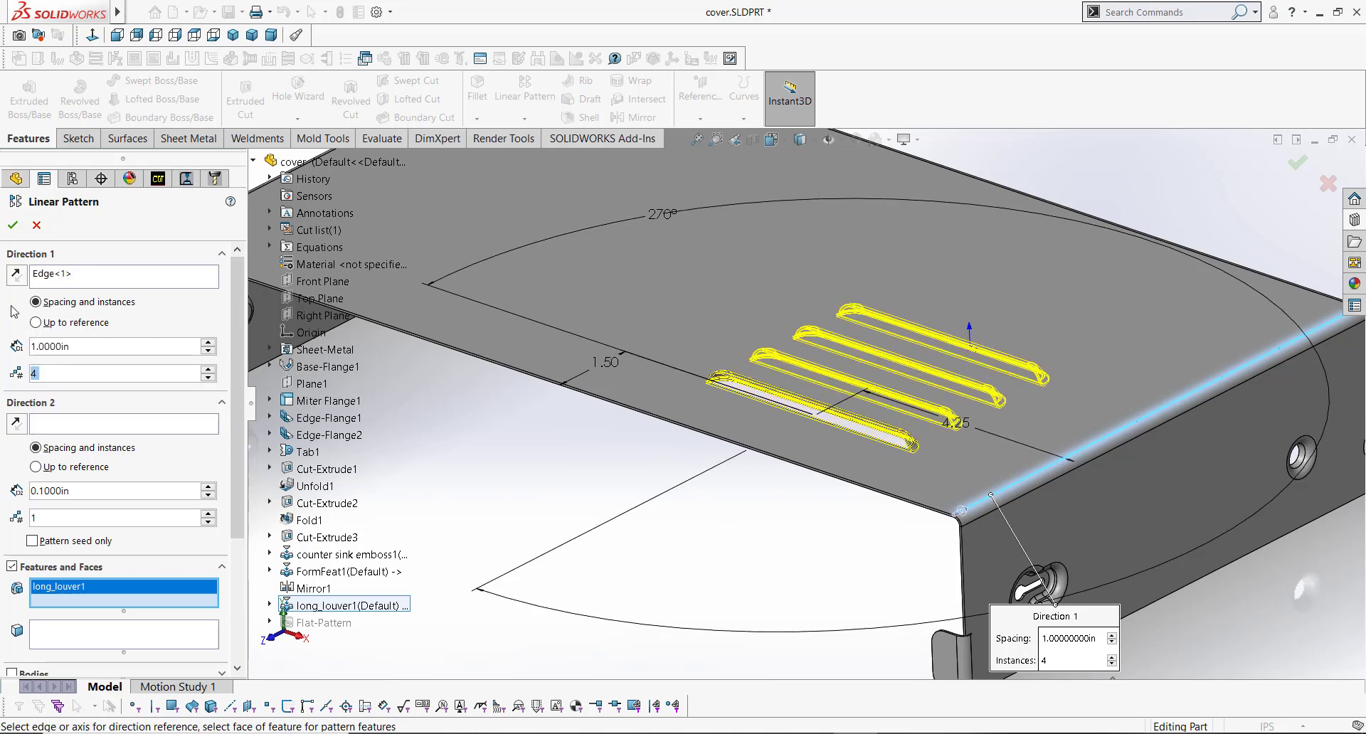
pyautogui.click(12, 225)
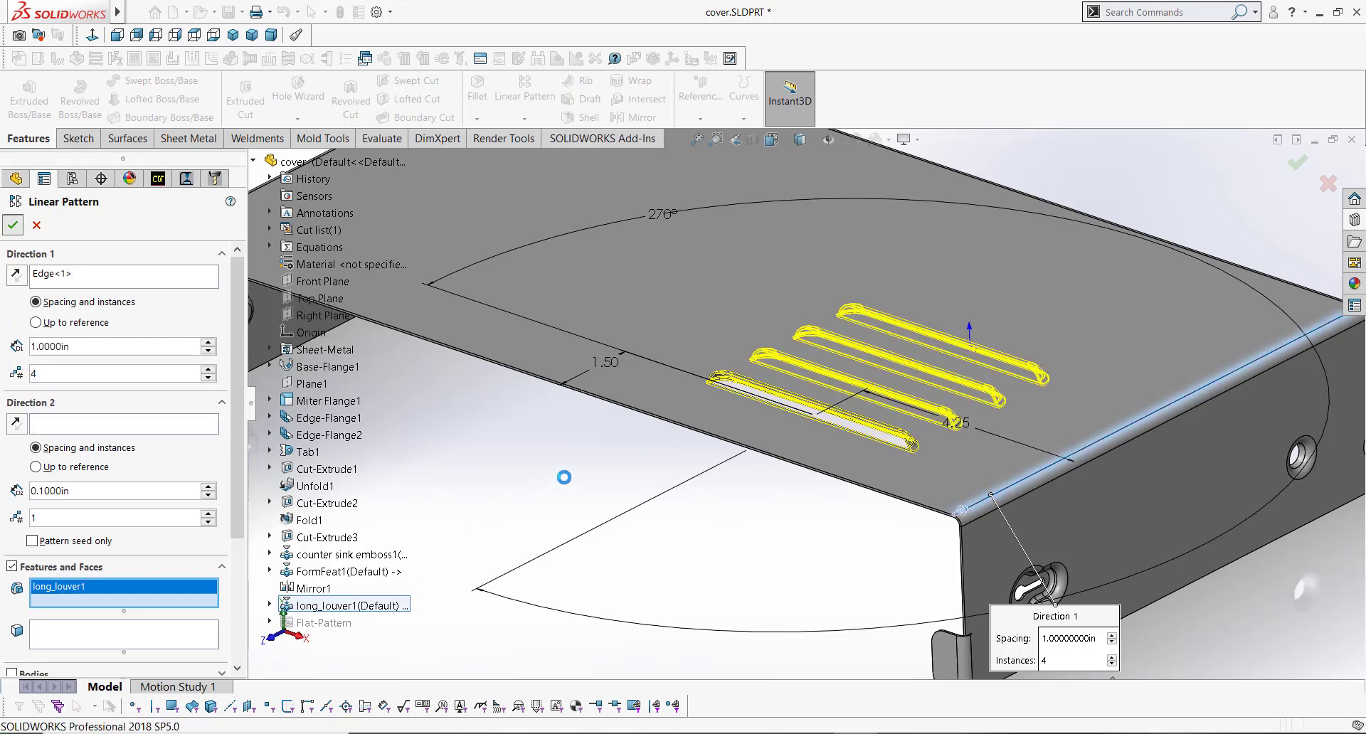
pyautogui.press('f')
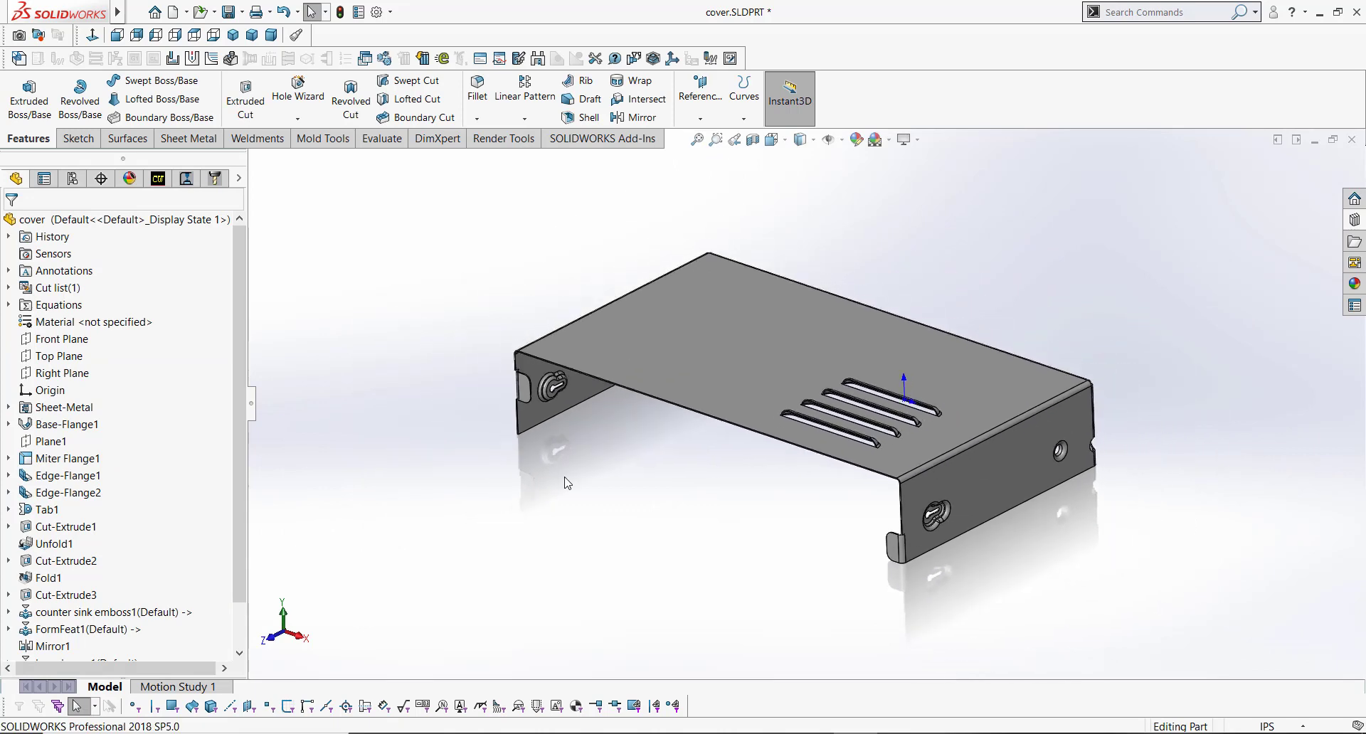
pyautogui.hotkey('ctrl', '7')
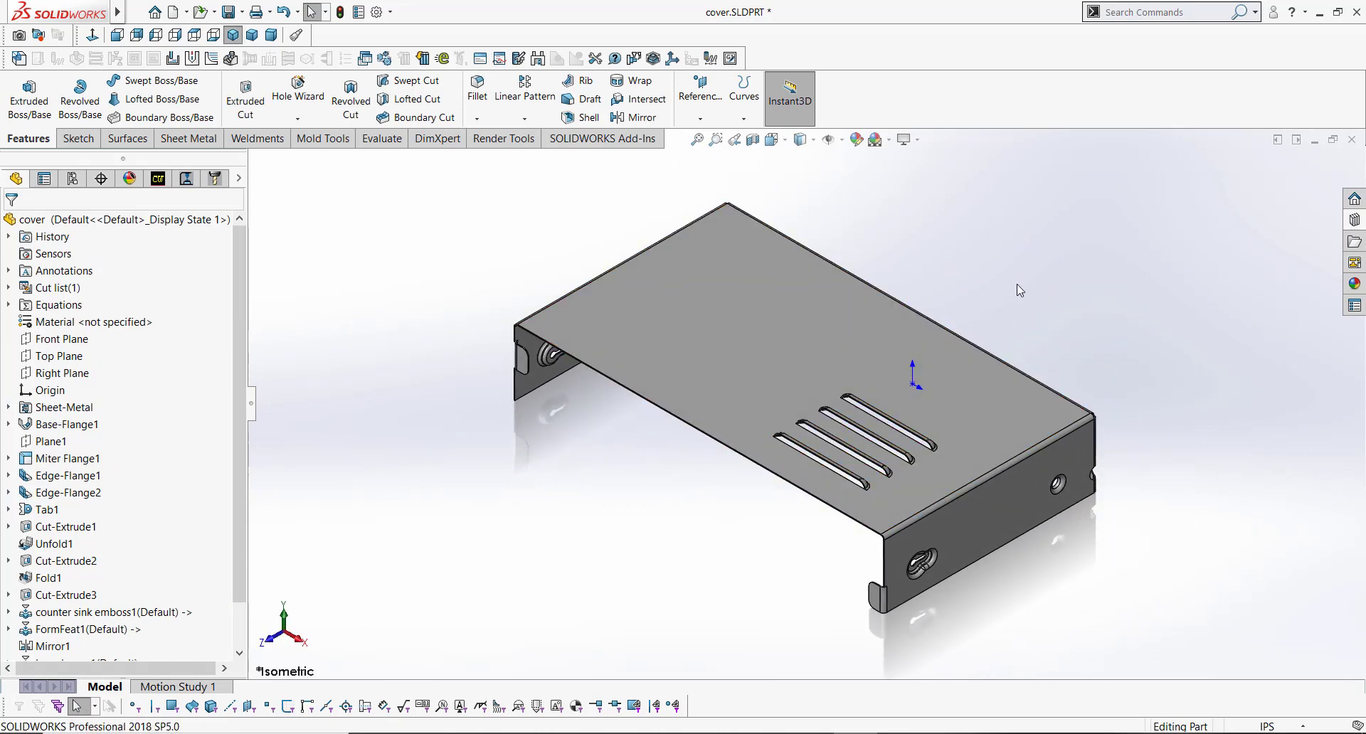